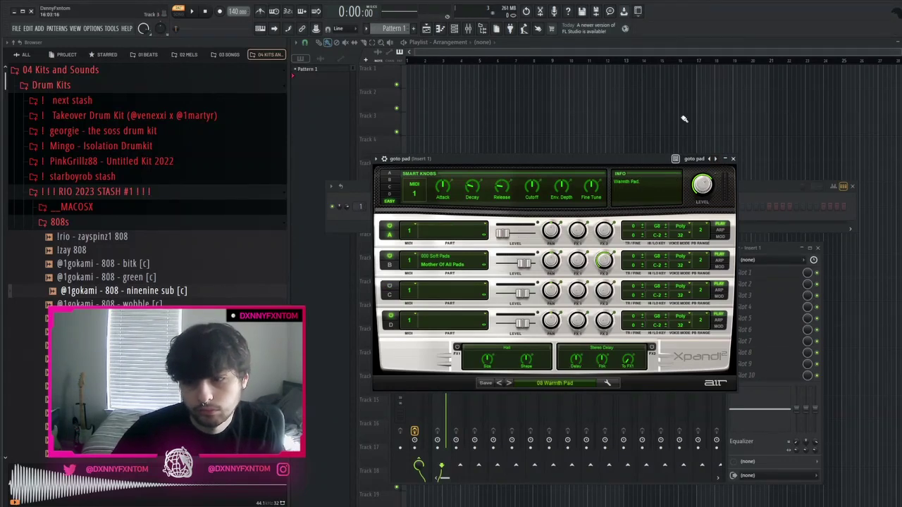
Open the goto pad channel's piano roll and stack a three-note chord on F#4, C#5 and G#5 at bar 1
click(732, 159)
key(F7)
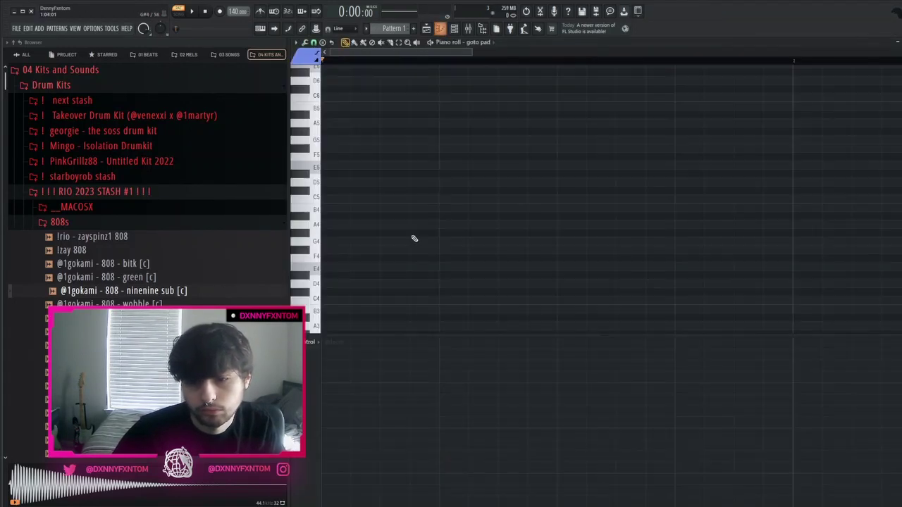
scroll(408, 240, down, 3)
drag(371, 267, 361, 268)
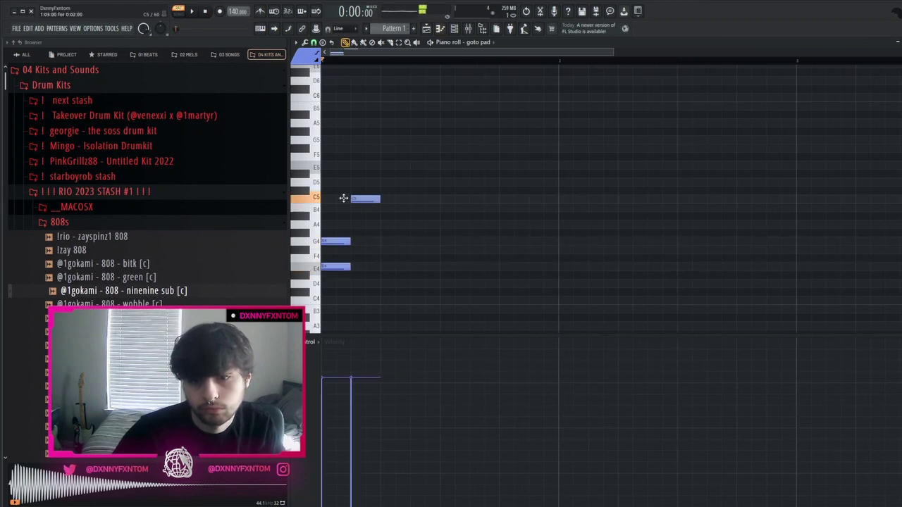
key(ctrl+Up)
key(space)
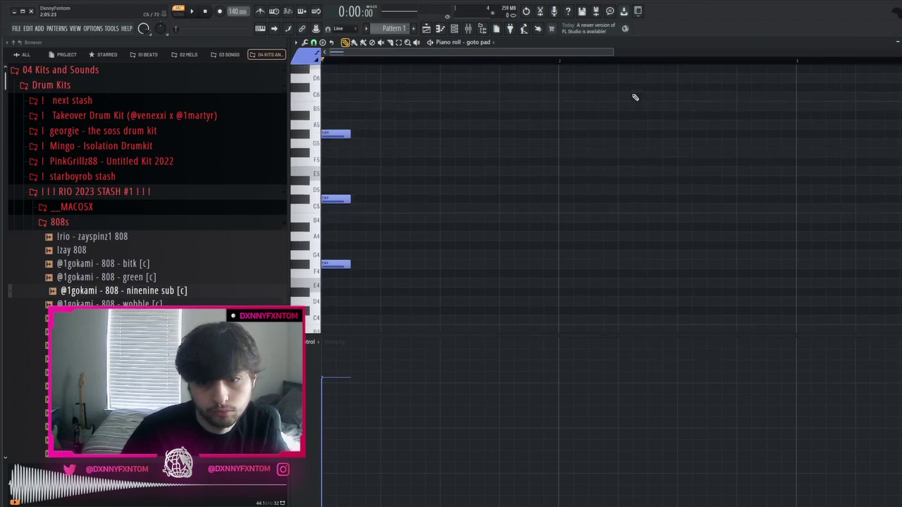
Raise the bar 1 chord to A4, E5 and B5 and stretch its notes to two bars
key(space)
key(space)
drag(425, 282, 331, 123)
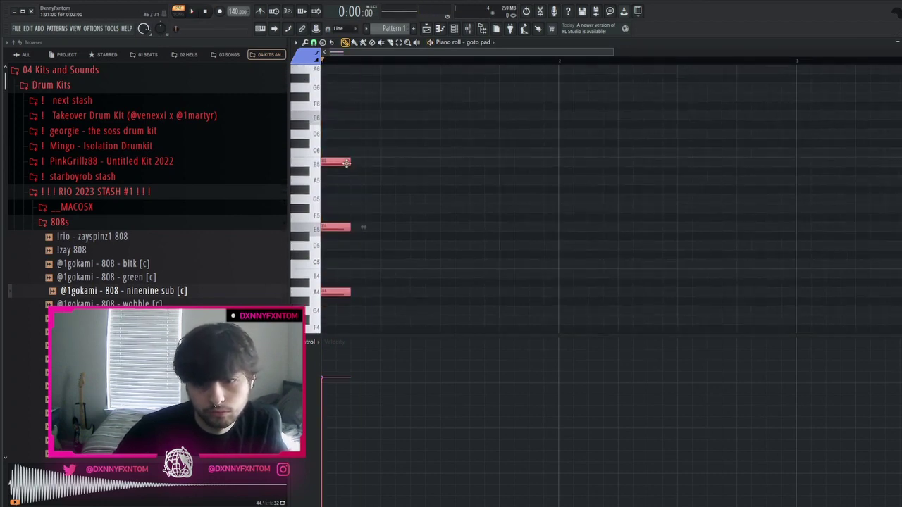
drag(346, 162, 677, 148)
key(space)
scroll(644, 91, down, 3)
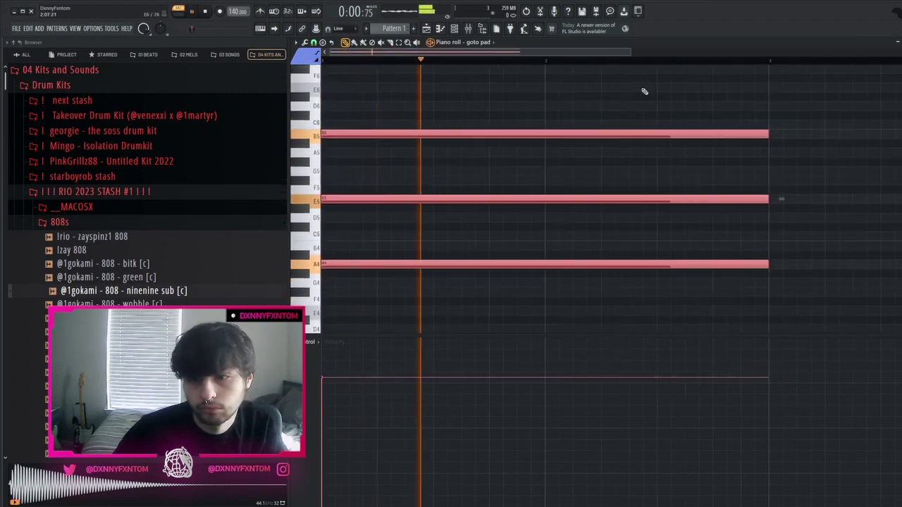
Set the project tempo to 147 BPM, turn on the metronome and play back the chord
ctrl+click(606, 94)
key(space)
click(486, 90)
right_click(486, 91)
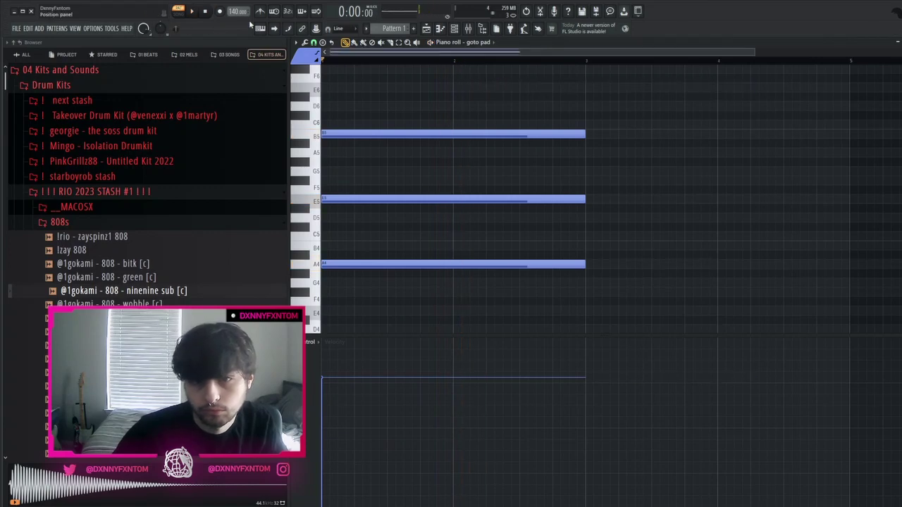
key(space)
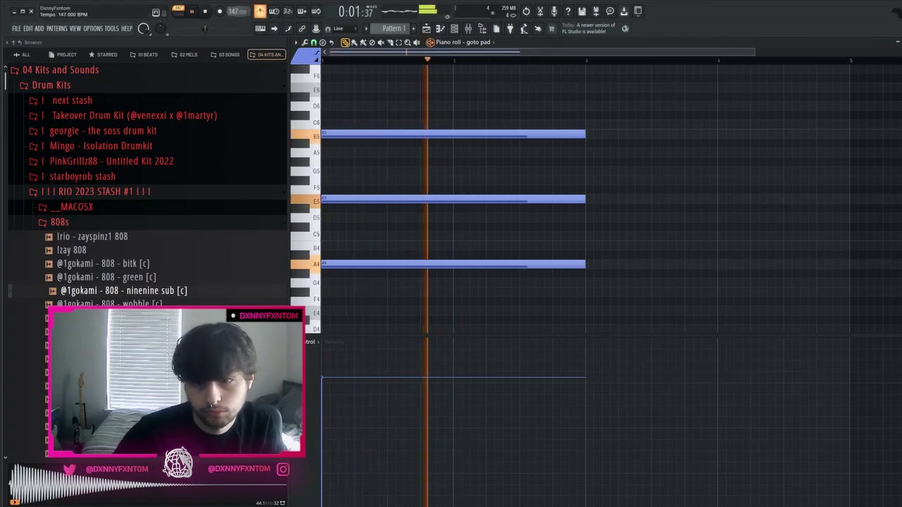
key(space)
Add a half-bar E6 note ending at bar 3 and a two-bar C5 note starting at bar 3
click(522, 88)
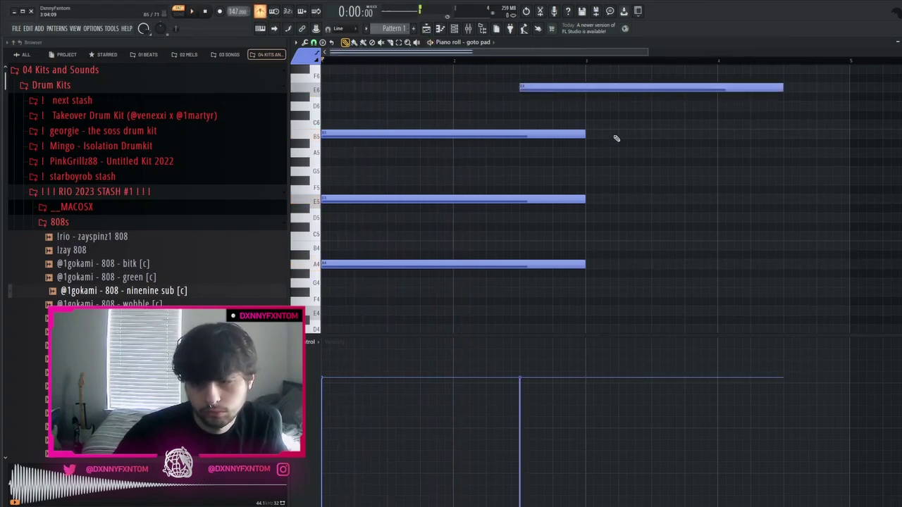
click(587, 244)
right_click(589, 246)
click(589, 236)
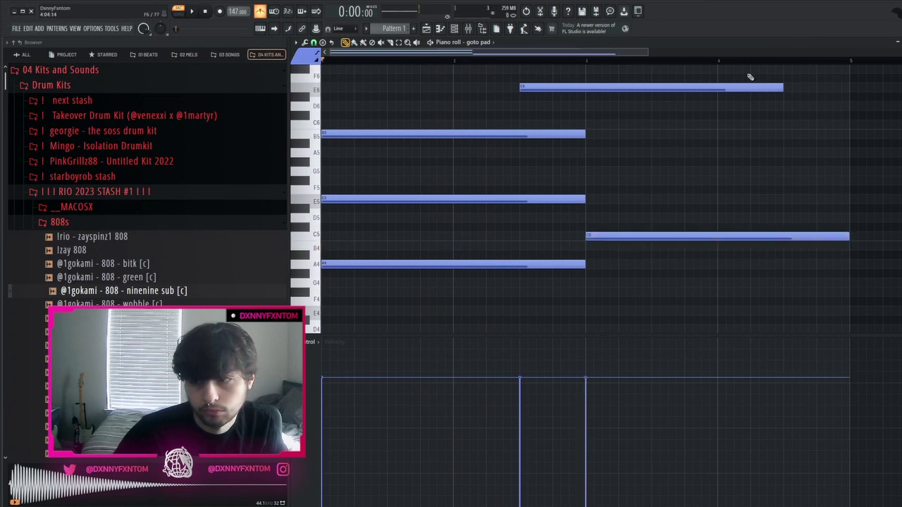
key(space)
drag(786, 89, 587, 88)
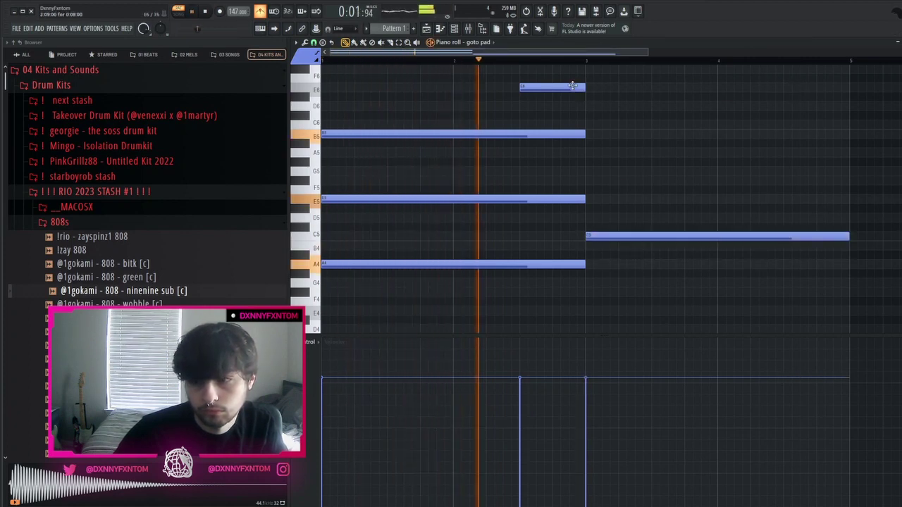
key(space)
Stack G5 and E6 above the C5 note at bar 3, each stretched to two bars
click(587, 199)
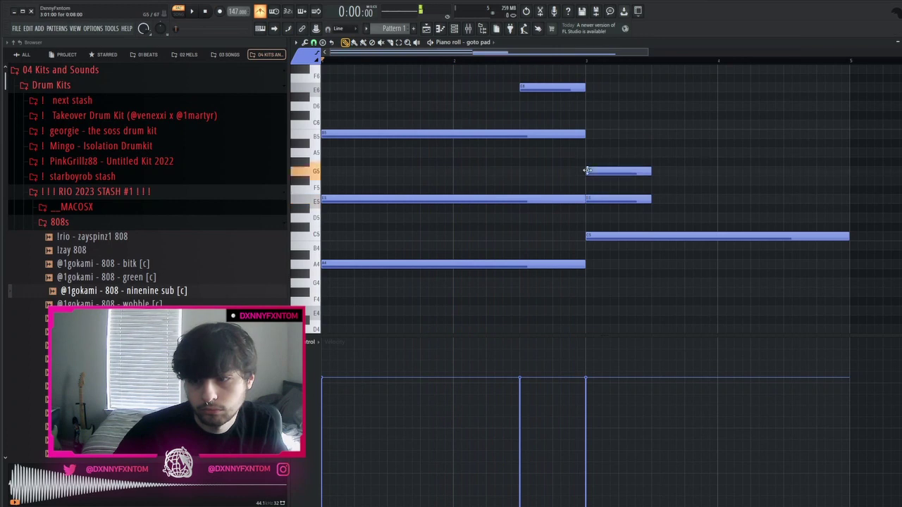
key(space)
drag(591, 185, 847, 123)
key(ctrl+Up)
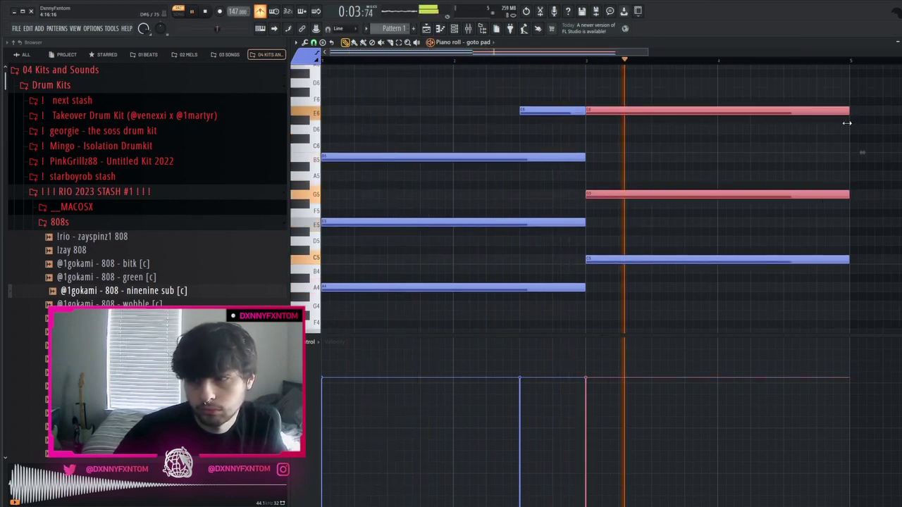
key(ctrl+d)
key(space)
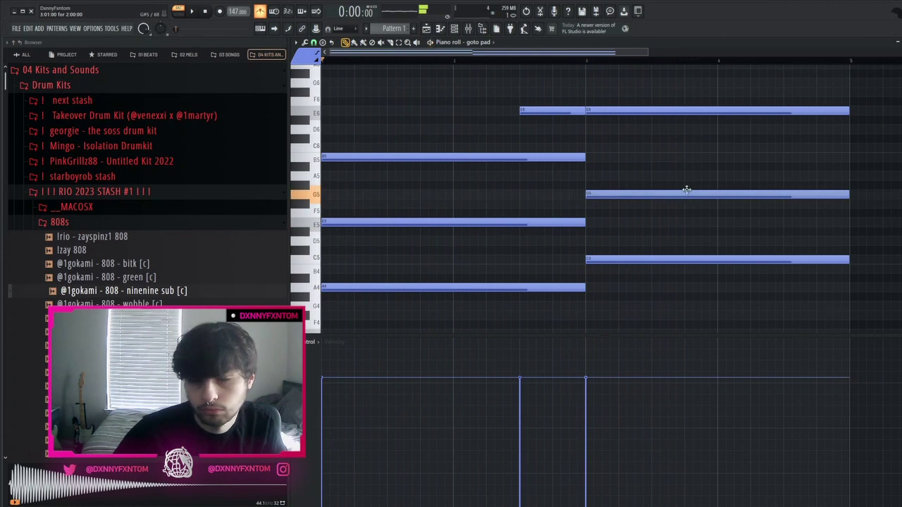
Try raising the second chord's middle note to A5
drag(686, 190, 687, 175)
key(space)
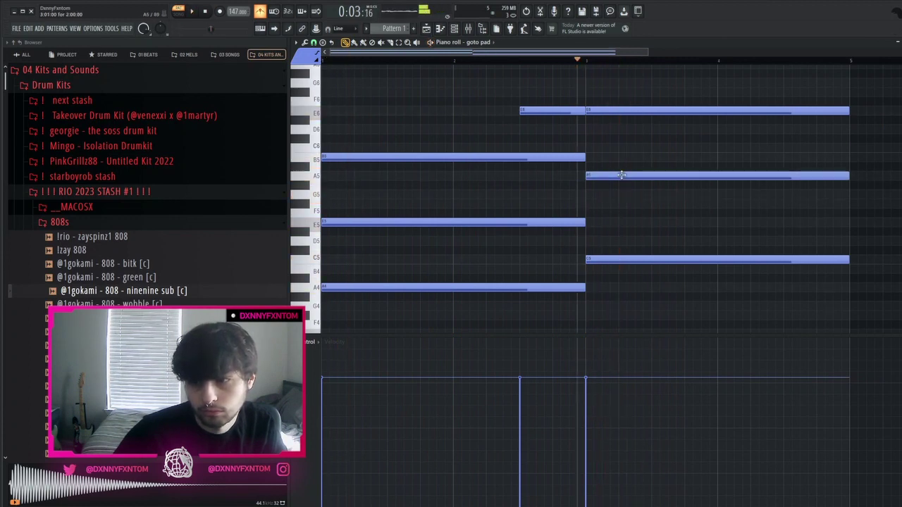
drag(621, 175, 621, 194)
Lower the second chord's top note to D6 and add half-bar C6 and B5 melody notes in bar 4
drag(625, 110, 625, 130)
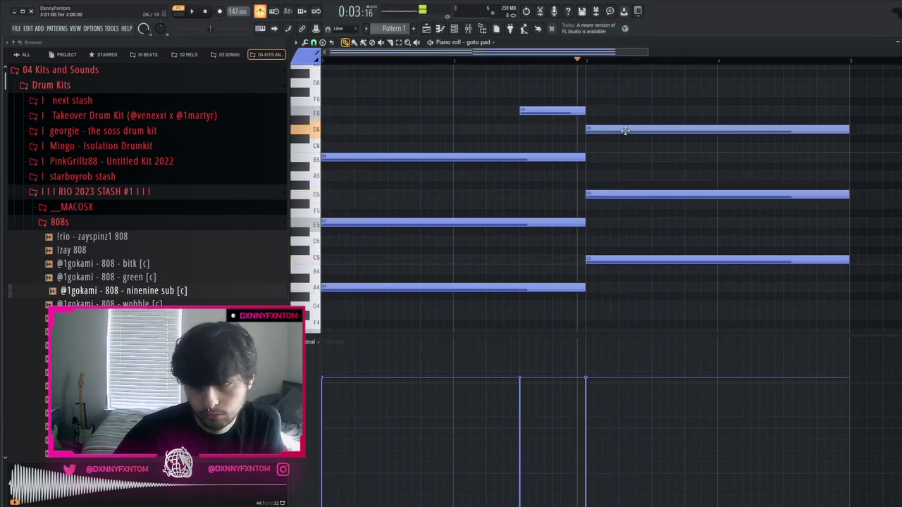
click(722, 148)
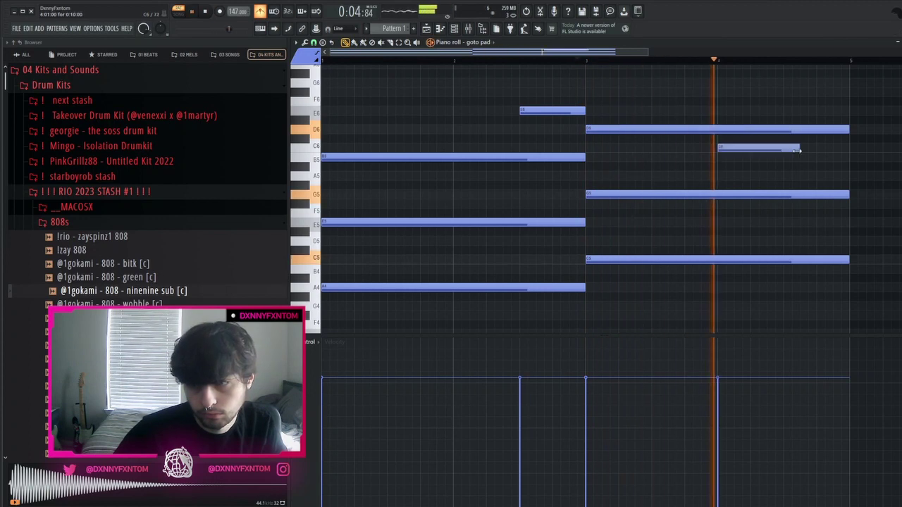
drag(796, 150, 784, 148)
click(789, 156)
Duplicate the four-bar progression from bar 5 and delete the copied second chord with its melody notes from bar 7 on
key(ctrl+b)
scroll(798, 164, down, 2)
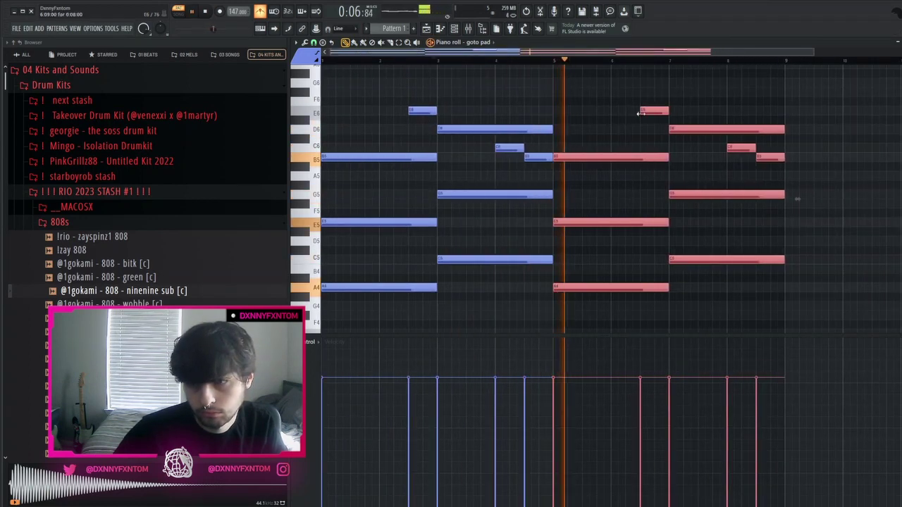
ctrl+click(590, 113)
scroll(620, 114, down, 1)
drag(655, 117, 771, 278)
key(Delete)
scroll(658, 268, down, 2)
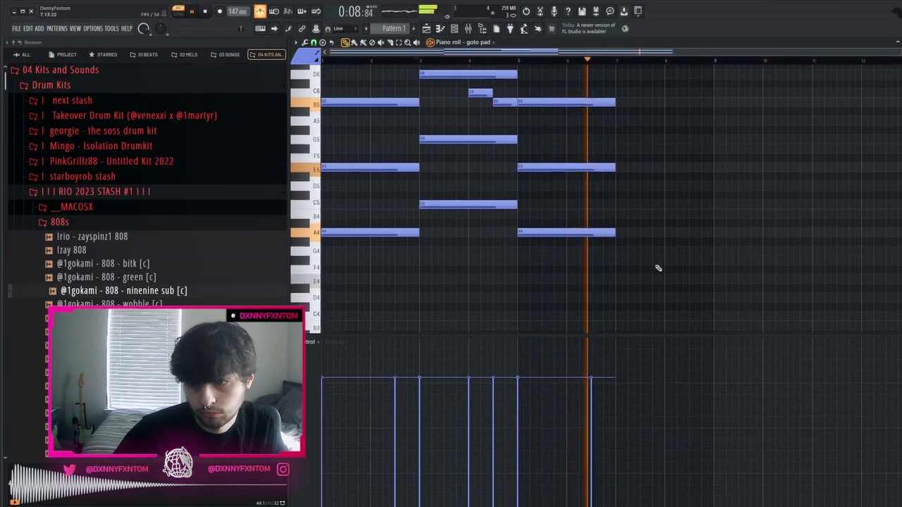
Build a short three-note chord on C4, E4 and G4 at bar 7
key(space)
click(615, 249)
drag(616, 248, 616, 272)
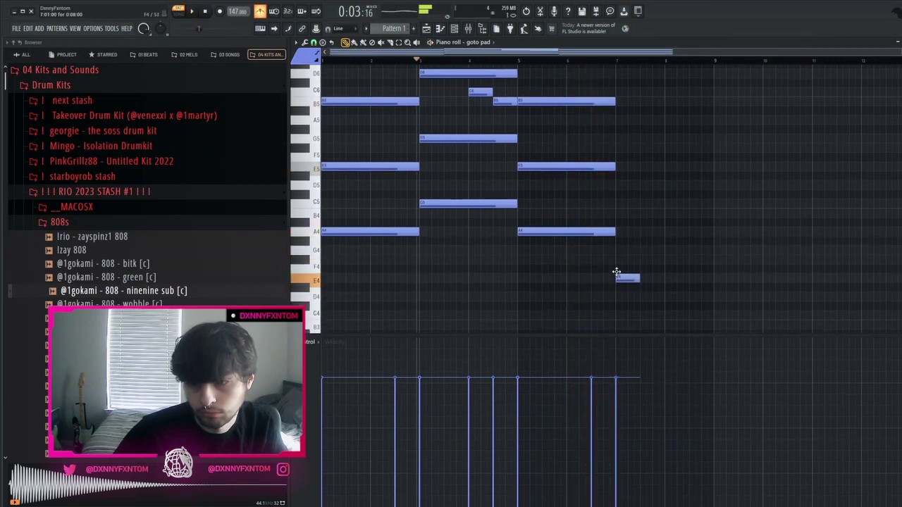
click(615, 298)
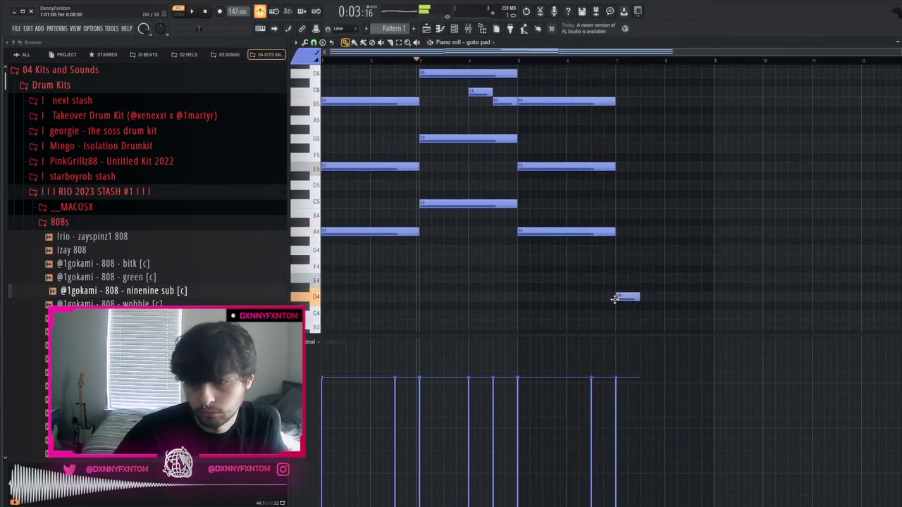
drag(625, 274, 651, 321)
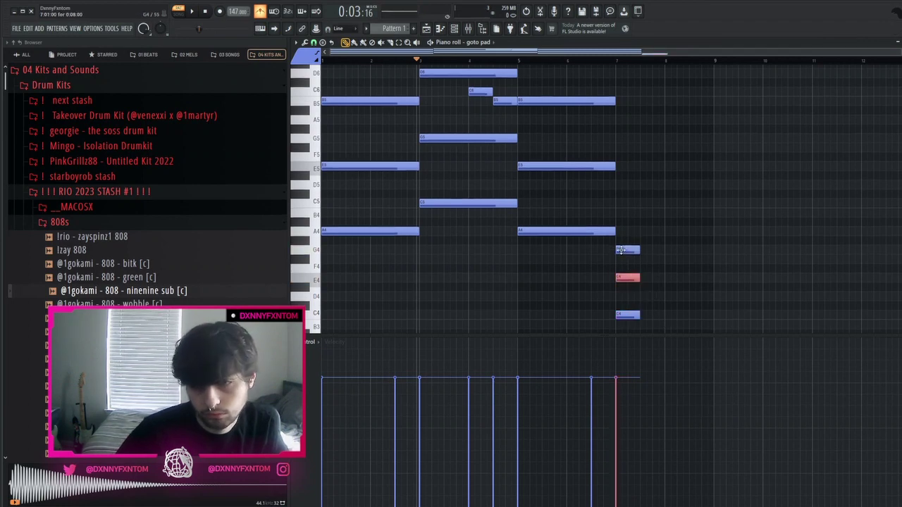
Raise the bar 7 chord one octave to C5, E5 and G5 and stretch it to two bars
key(ctrl+Up)
scroll(620, 250, down, 2)
key(space)
drag(620, 324, 714, 183)
ctrl+click(735, 178)
drag(734, 218, 691, 350)
key(ctrl+Up)
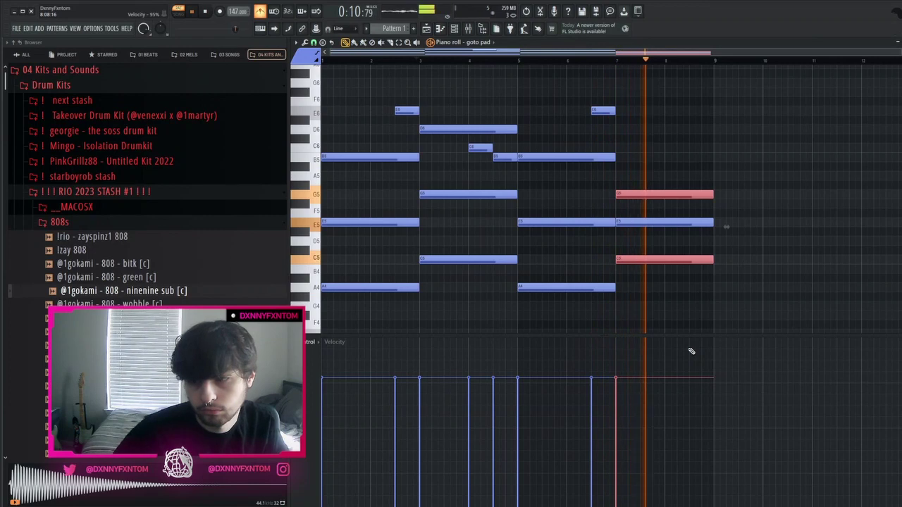
Show the channel rack and mixer, and load the starred preset "!!!! main efx soft sauce" onto Insert 1
key(F6)
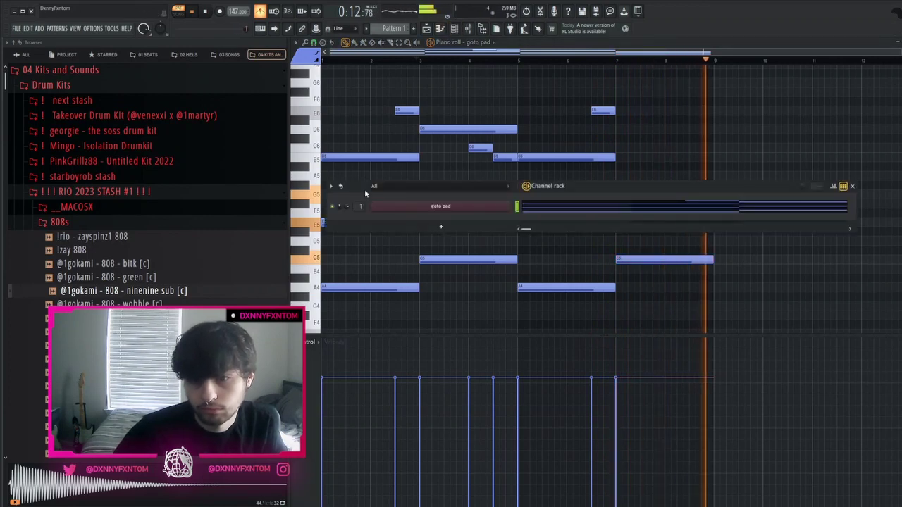
click(105, 55)
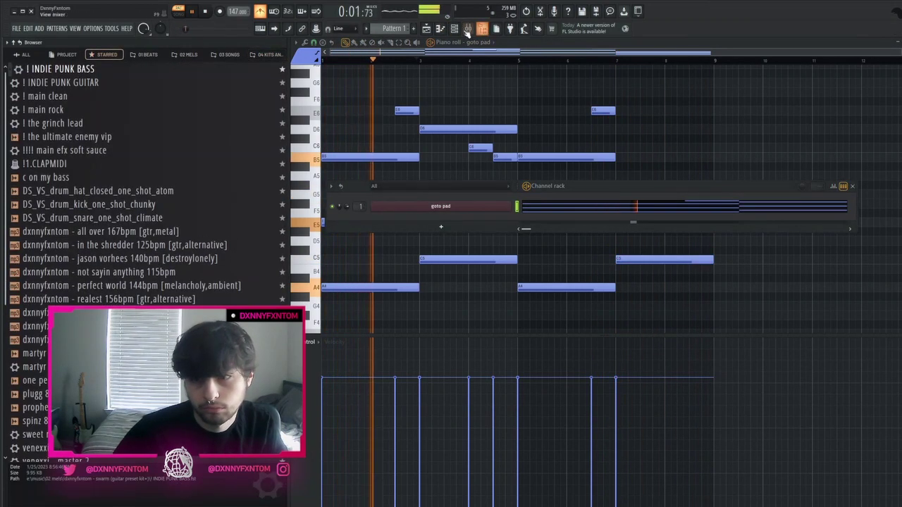
click(467, 29)
key(space)
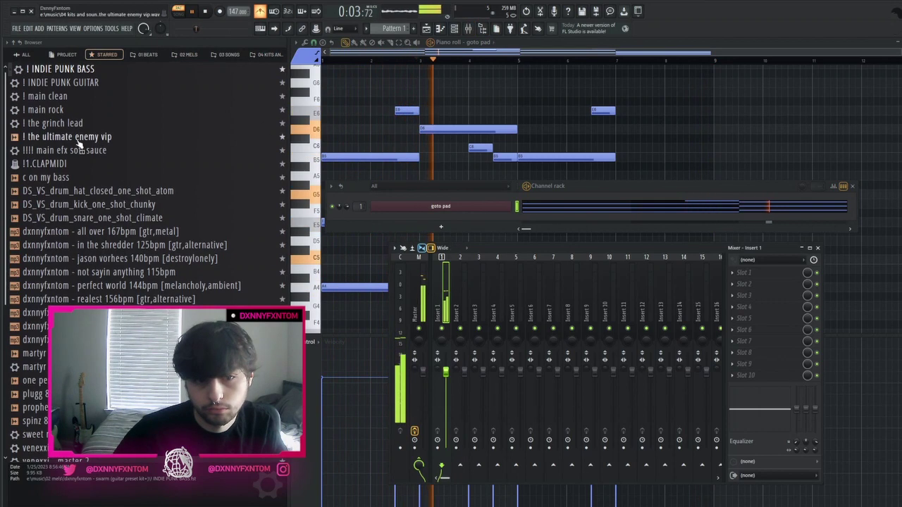
click(78, 152)
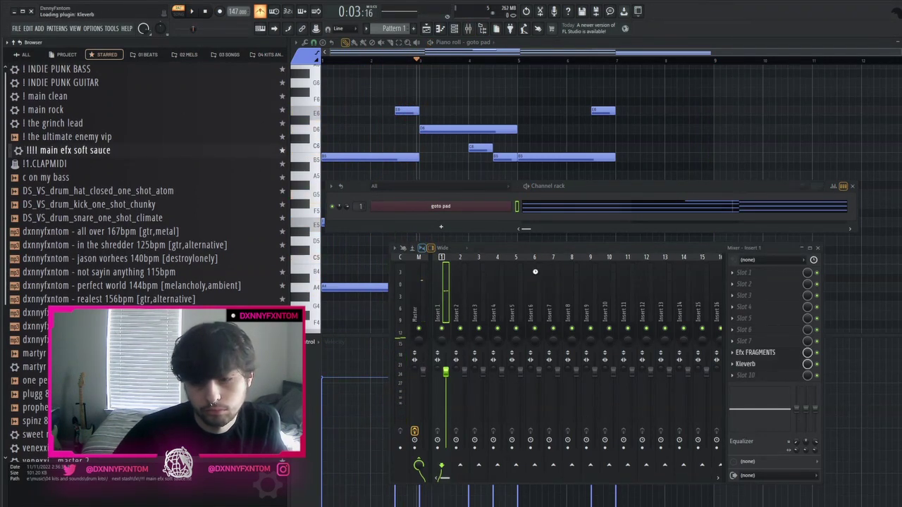
key(space)
Close the Efx FRAGMENTS window and audition samples in the RIO 2023 STASH #1 kit's 808s folder
click(188, 55)
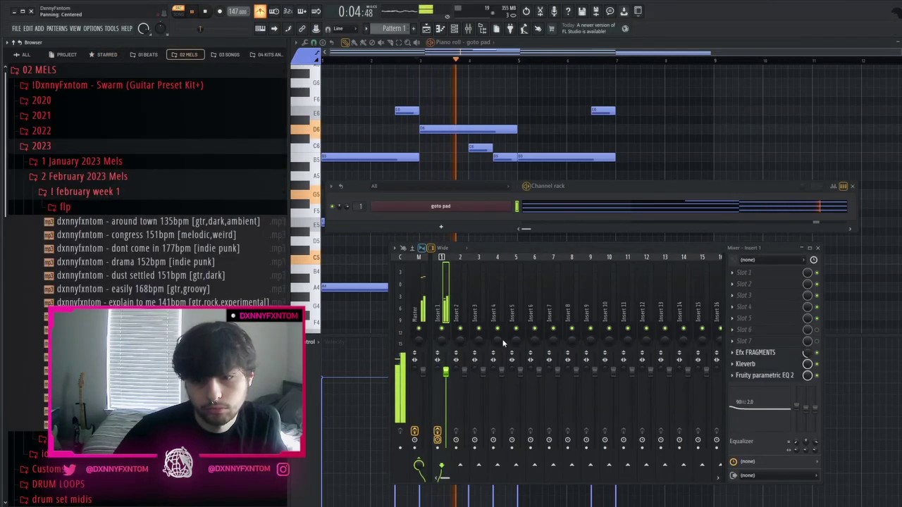
click(256, 55)
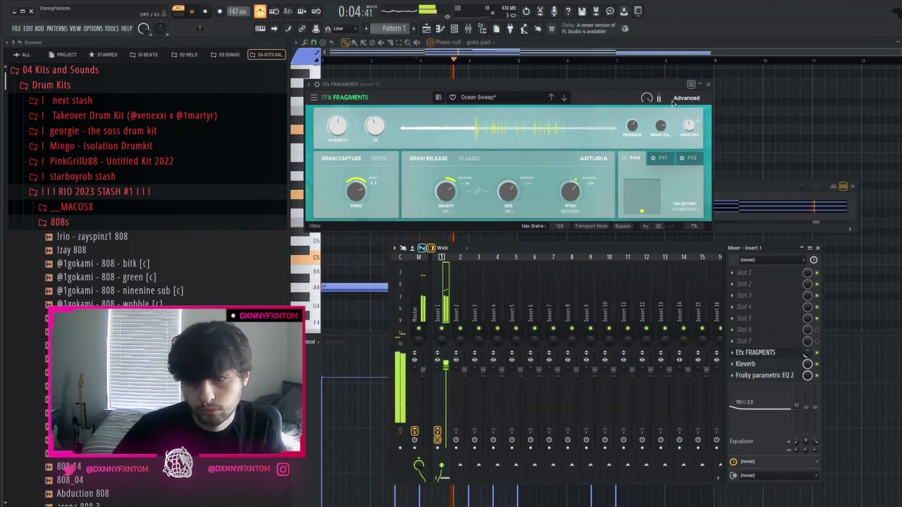
click(709, 85)
click(169, 263)
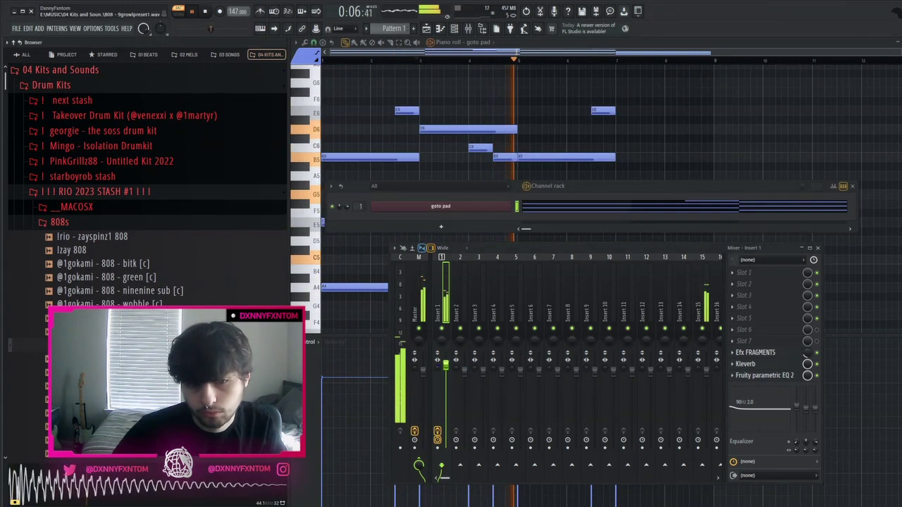
click(169, 276)
click(169, 290)
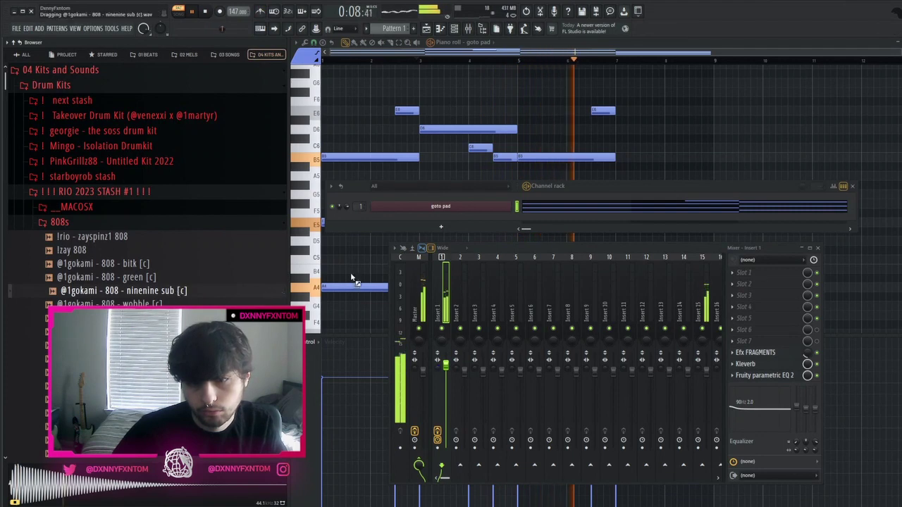
click(138, 279)
click(170, 303)
click(172, 291)
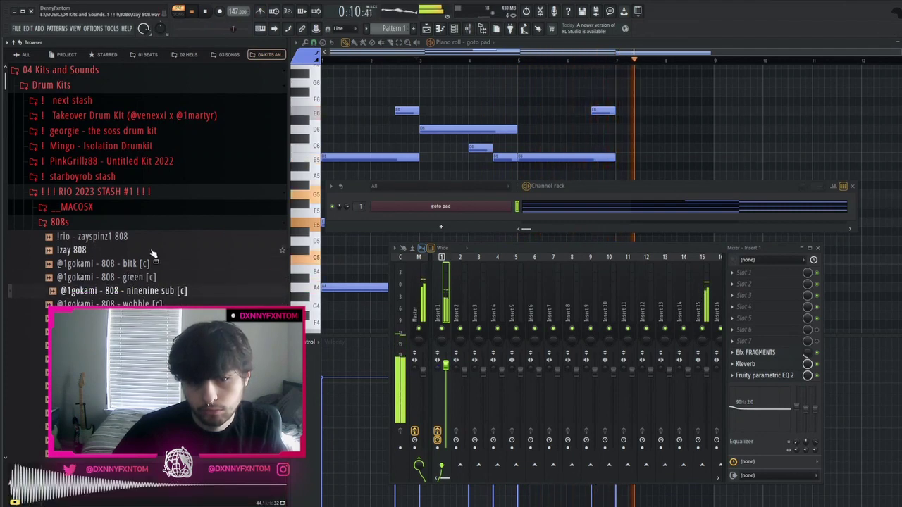
Add the Flip The Pack 808 sample as a new channel and open its sampler settings
scroll(154, 254, down, 4)
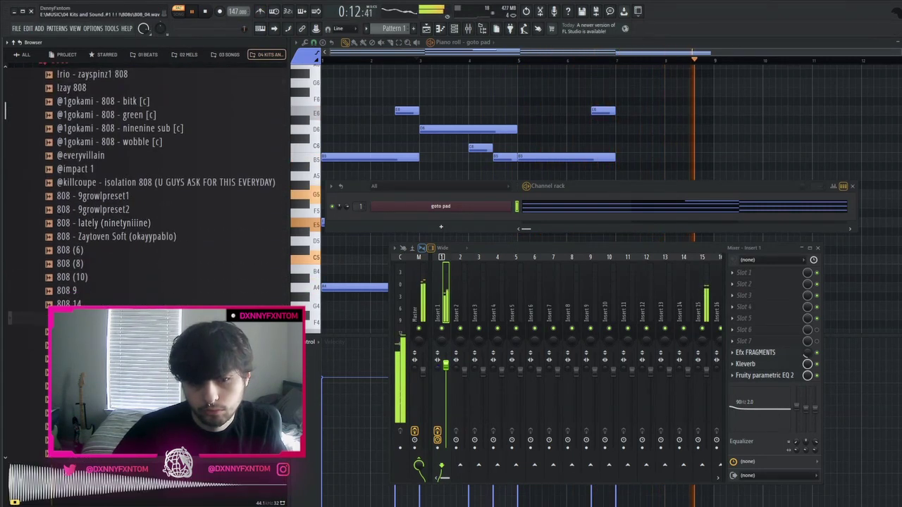
scroll(153, 183, down, 4)
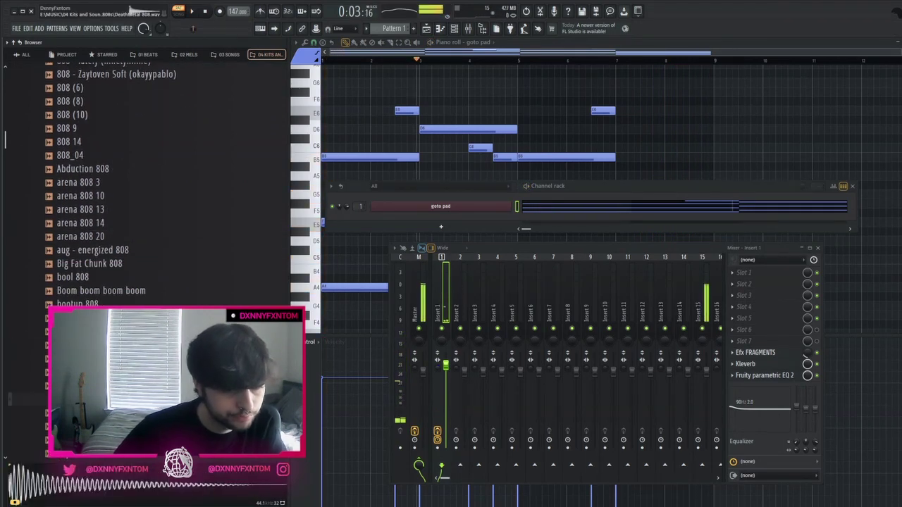
scroll(141, 183, down, 2)
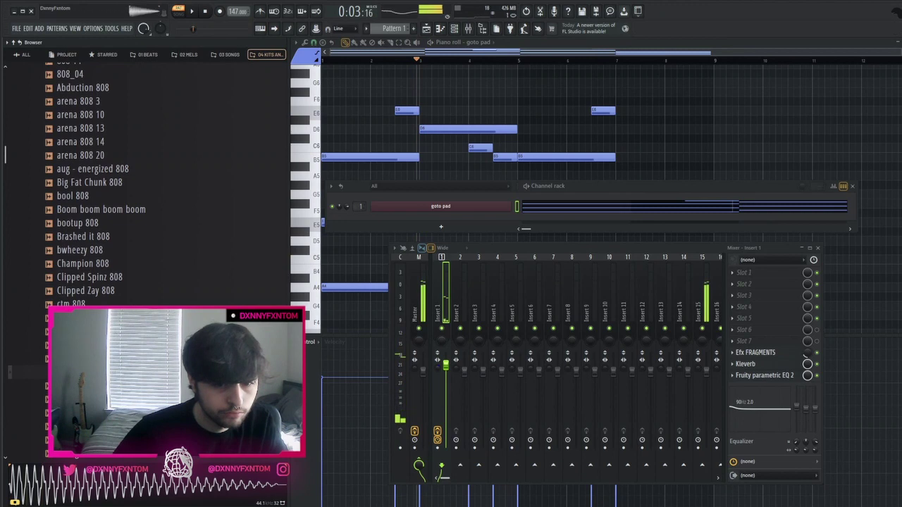
drag(443, 227, 443, 227)
click(439, 220)
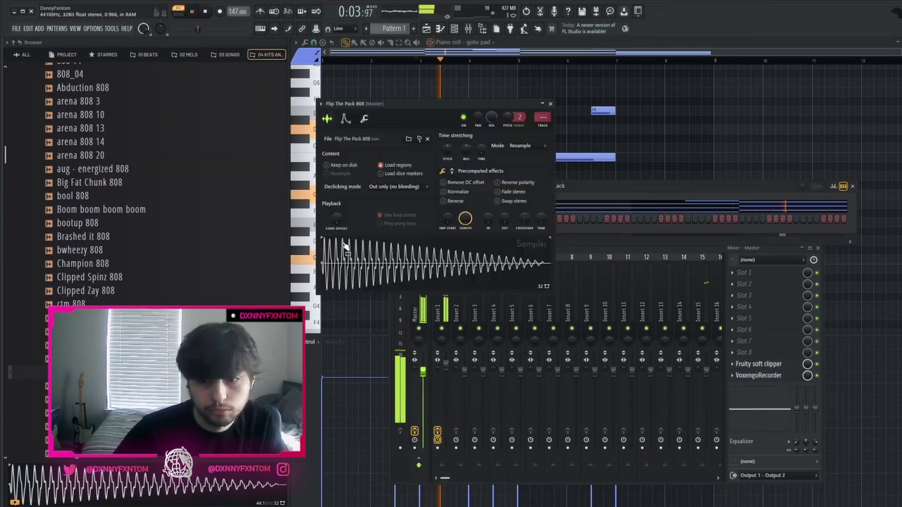
Turn on the volume envelope for the Flip The Pack 808 channel, view its miscellaneous settings and close the sampler
click(345, 118)
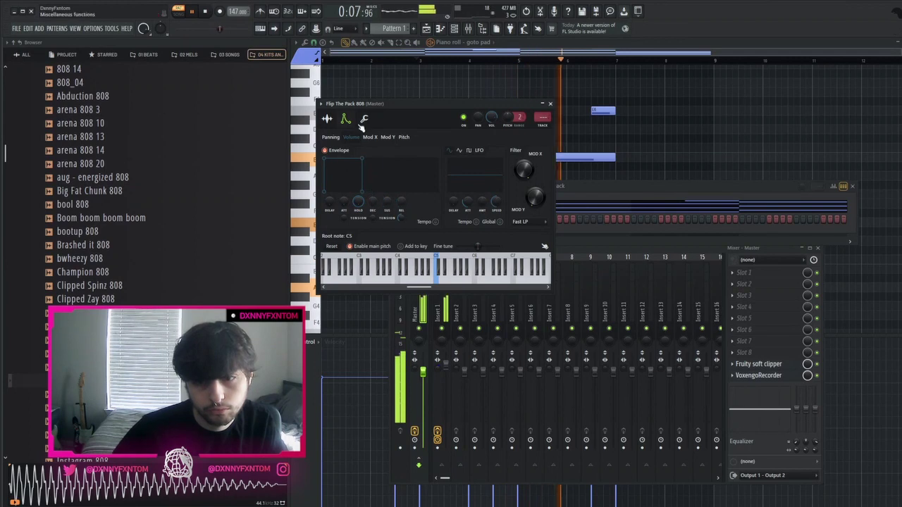
click(364, 120)
click(550, 103)
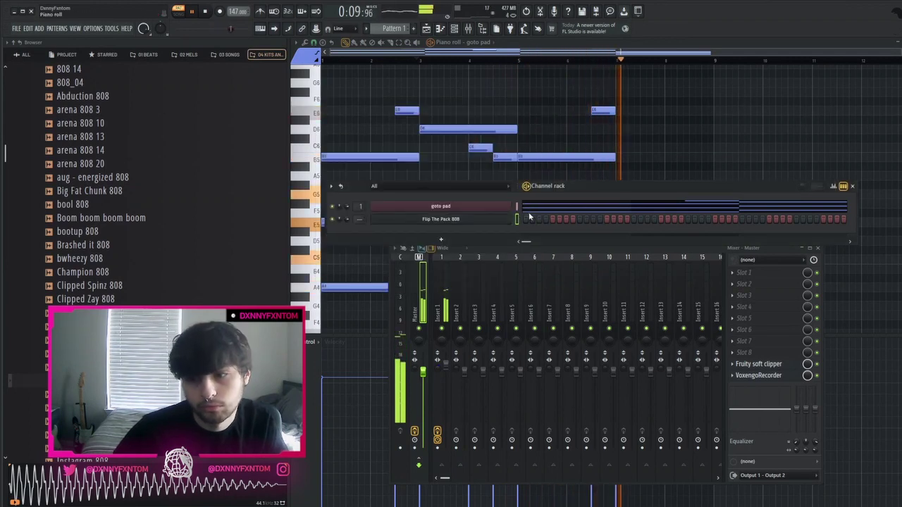
Open the Flip The Pack 808 channel in the piano roll after checking the goto pad chords
key(F7)
click(517, 43)
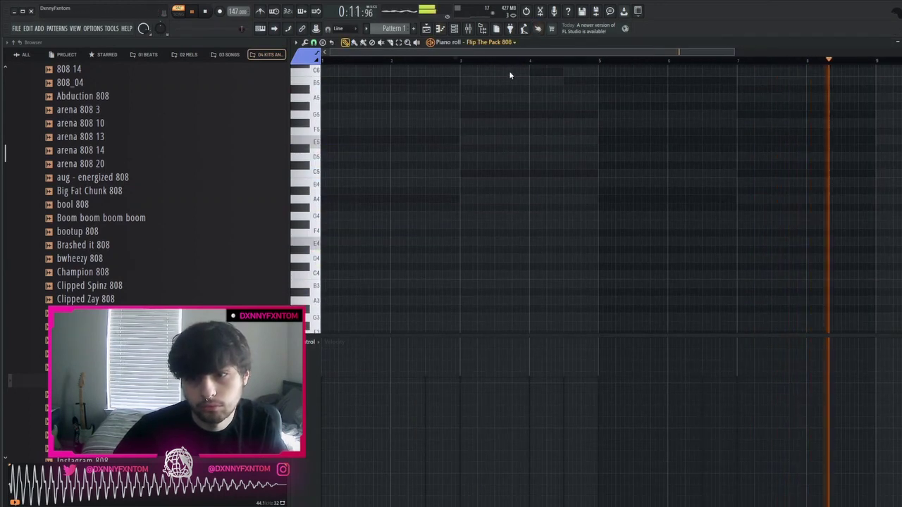
click(503, 92)
scroll(465, 150, down, 2)
drag(397, 214, 539, 276)
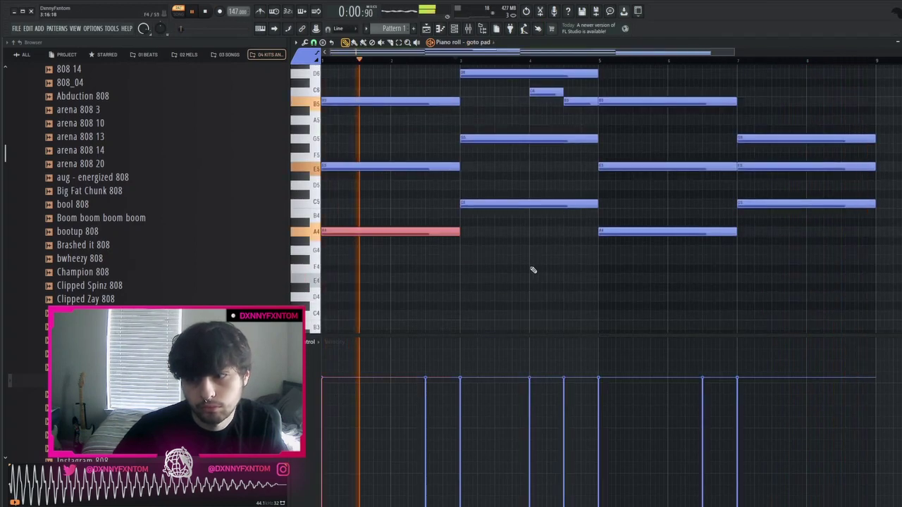
scroll(618, 301, up, 2)
scroll(623, 305, down, 3)
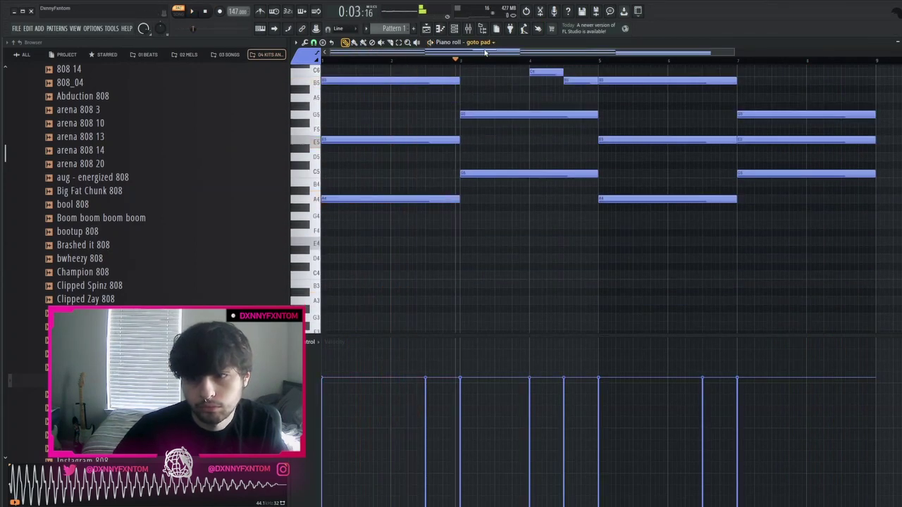
click(491, 73)
scroll(367, 82, up, 3)
key(space)
key(space)
Write a one-bar A5 note at bar 1 for the 808, discarding the trial E6 note
click(321, 114)
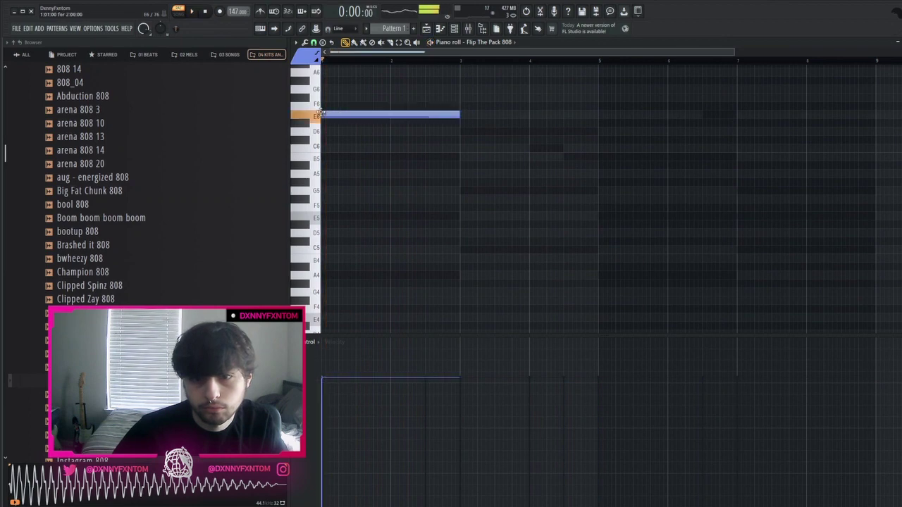
drag(458, 116, 391, 120)
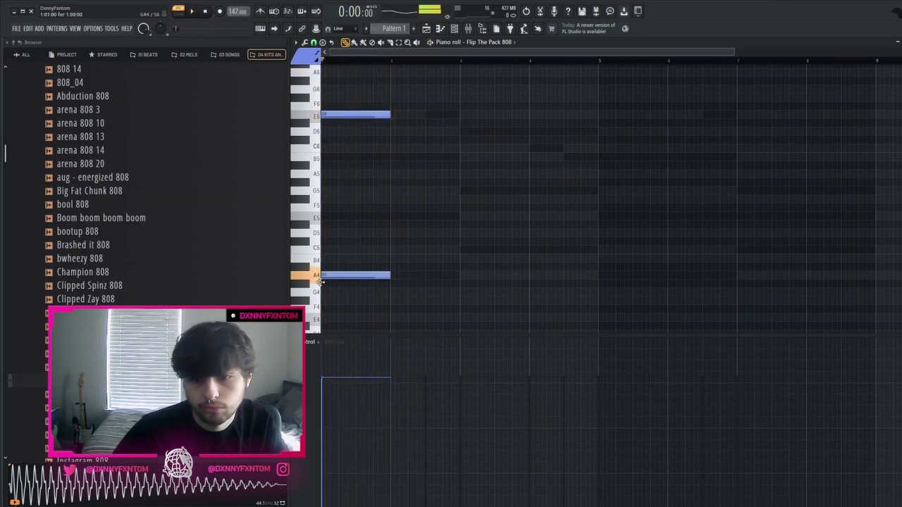
right_click(343, 115)
scroll(343, 115, up, 1)
key(ctrl+Up)
key(space)
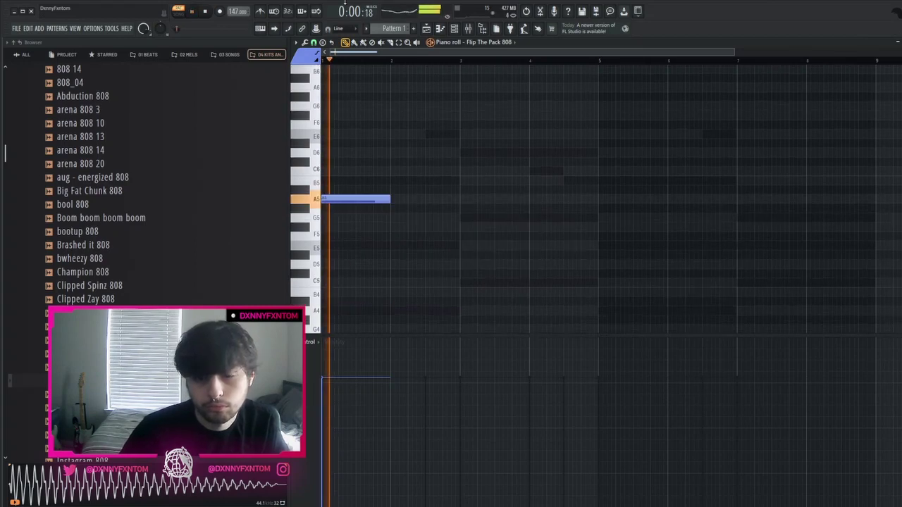
Show the channel rack and try bootup 808 and the samples up to arena 808 20 in the 808 channel
scroll(415, 207, up, 2)
click(455, 29)
key(space)
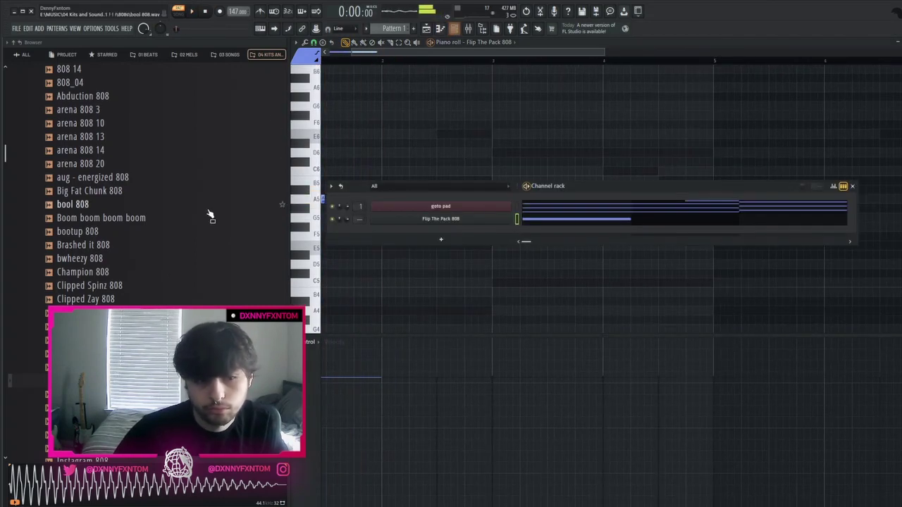
click(167, 229)
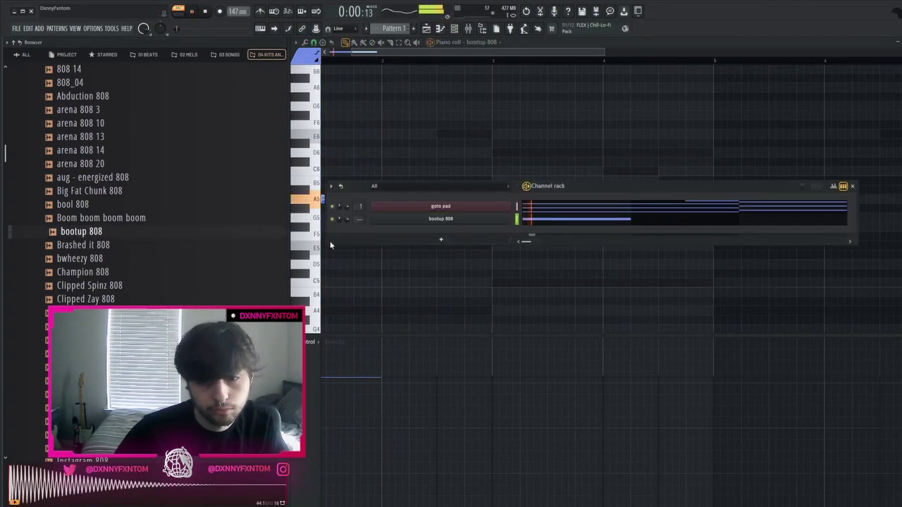
click(187, 217)
key(Up)
key(Up)
key(Up)
key(Up)
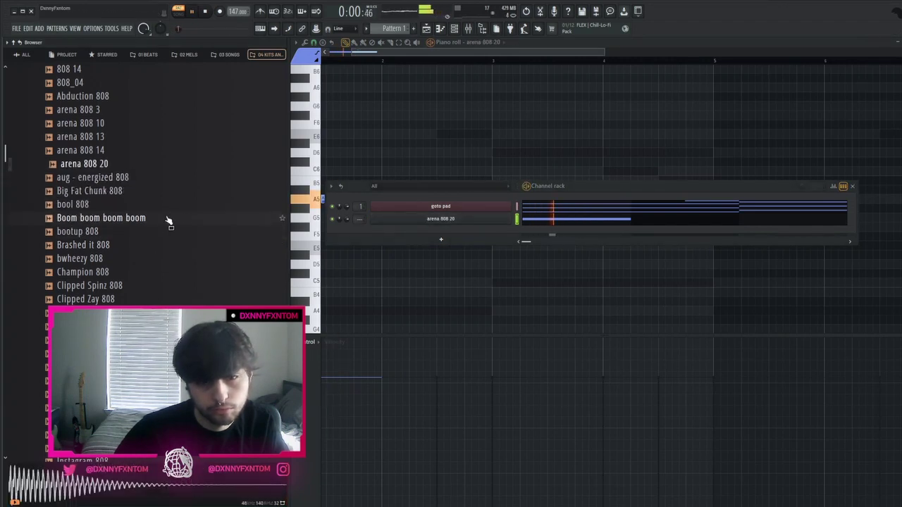
Continue auditioning the kit's 808s in the channel and replace its sample with 808_04
key(Up)
key(Up)
key(Up)
scroll(152, 236, up, 4)
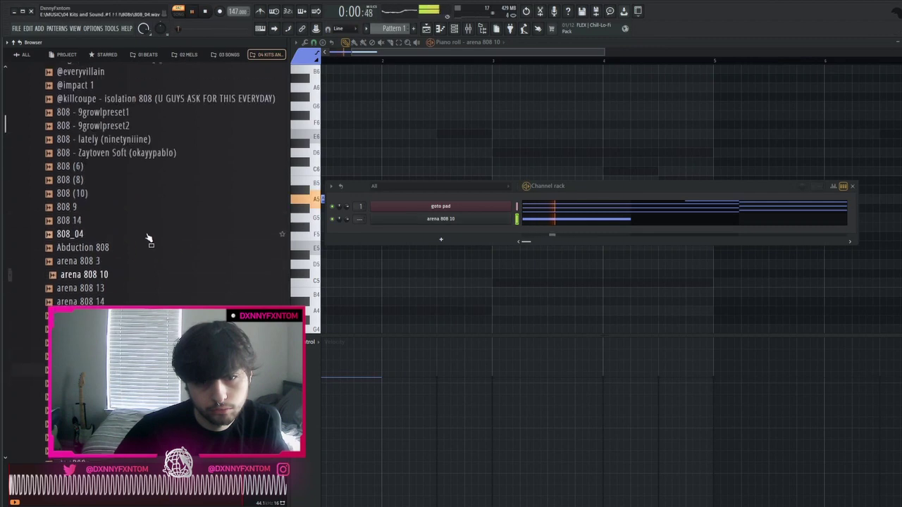
scroll(148, 239, up, 1)
key(Up)
key(Up)
key(Up)
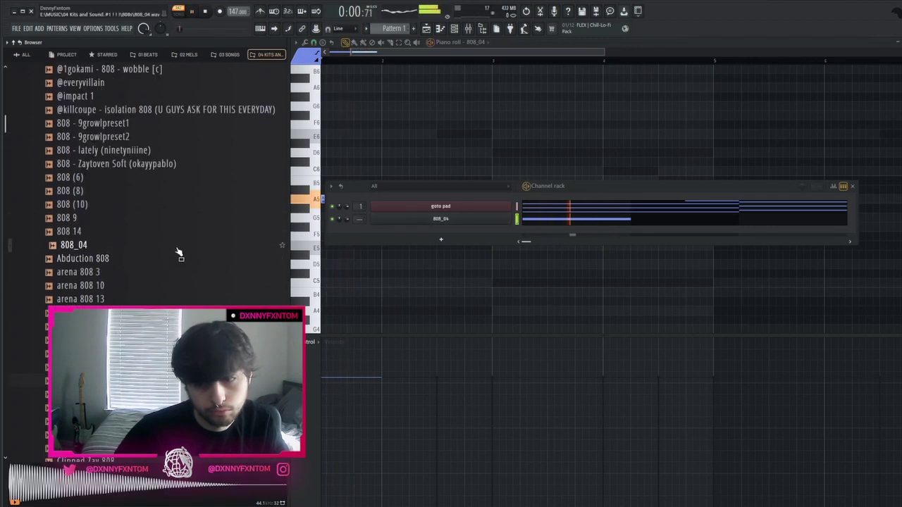
Add three-beat 808 notes: A5 from beat 2 of bar 2 and C6 at the start of bar 3
key(F6)
scroll(447, 172, up, 2)
click(434, 201)
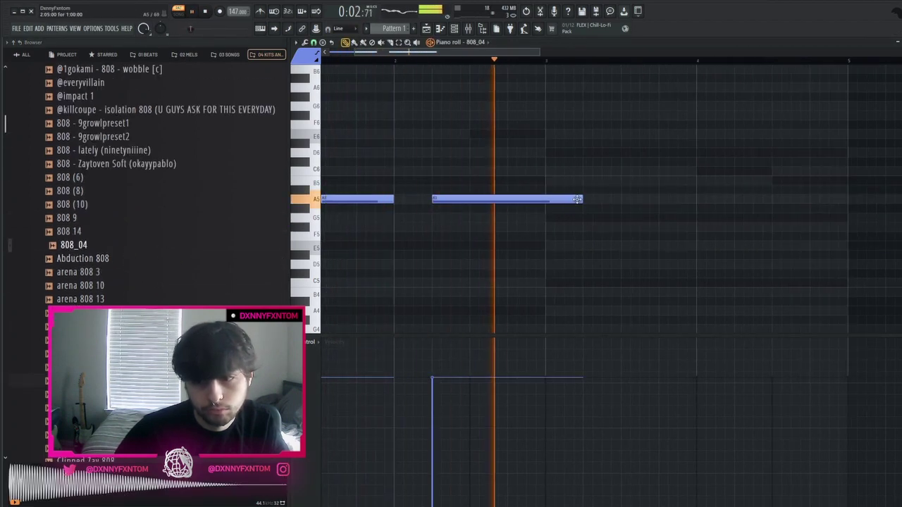
drag(577, 199, 545, 199)
key(space)
drag(543, 167, 544, 175)
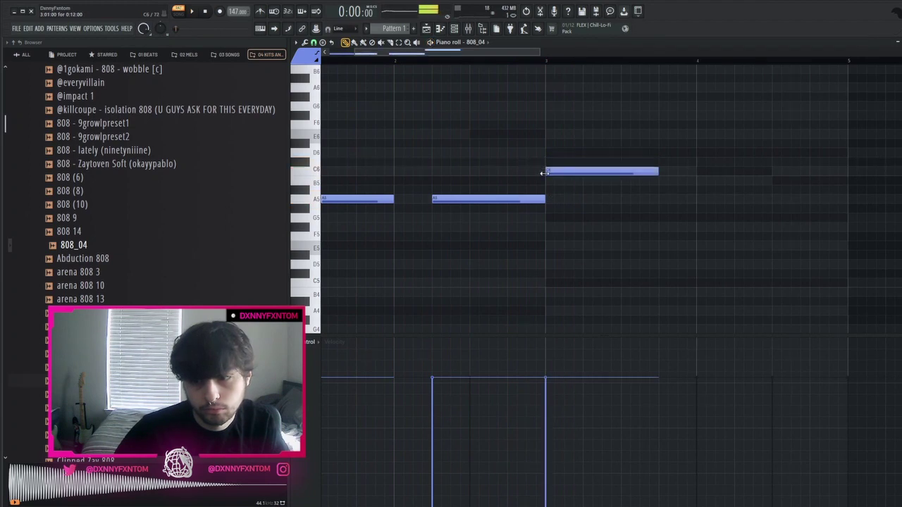
Raise the 808 notes' velocity and add a C6 note from beat 2 of bar 4, sliced into two equal halves
key(space)
scroll(578, 238, down, 3)
key(ctrl+d)
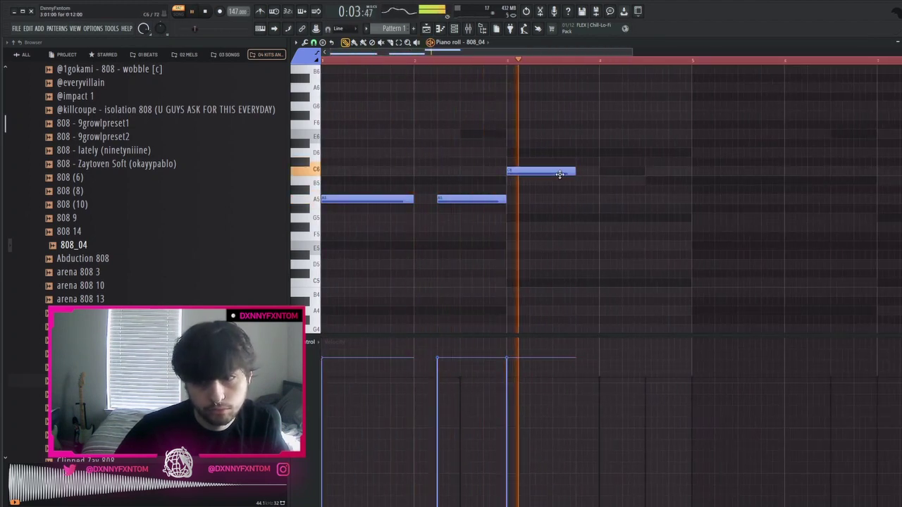
click(624, 172)
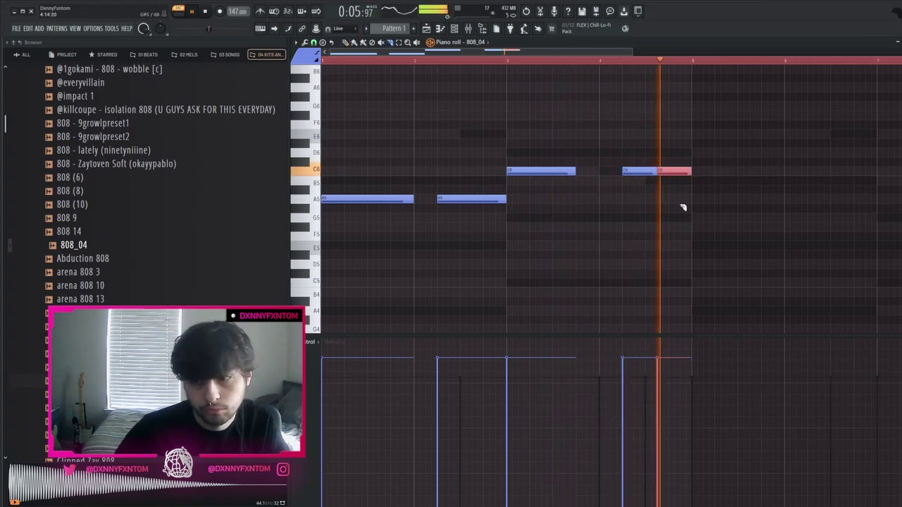
Duplicate the four-bar 808 pattern into bars 5 to 8 and delete the copied C6 notes in bars 7 and 8
key(ctrl+b)
scroll(678, 85, down, 2)
right_click(668, 137)
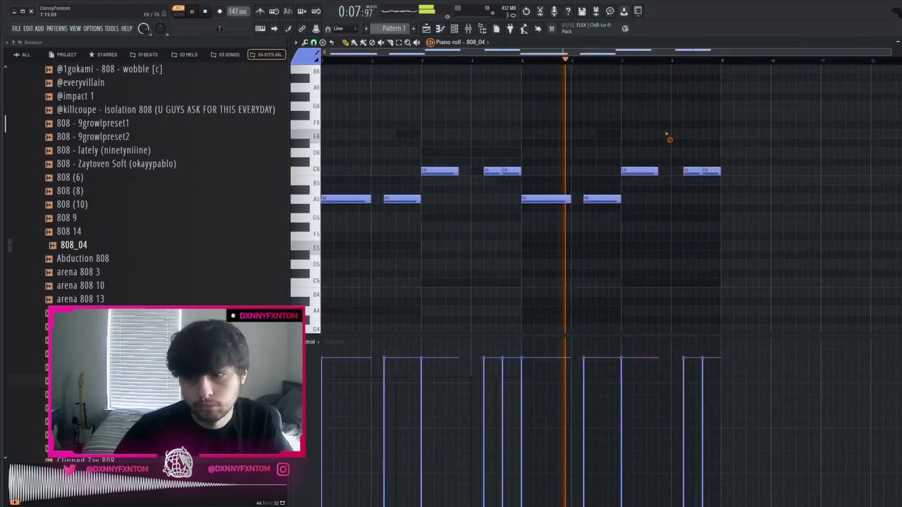
drag(733, 168, 625, 264)
key(space)
Place a C6 note at bar 7, shorten it to one and a half beats and add an equal C6 note directly after it
right_click(626, 229)
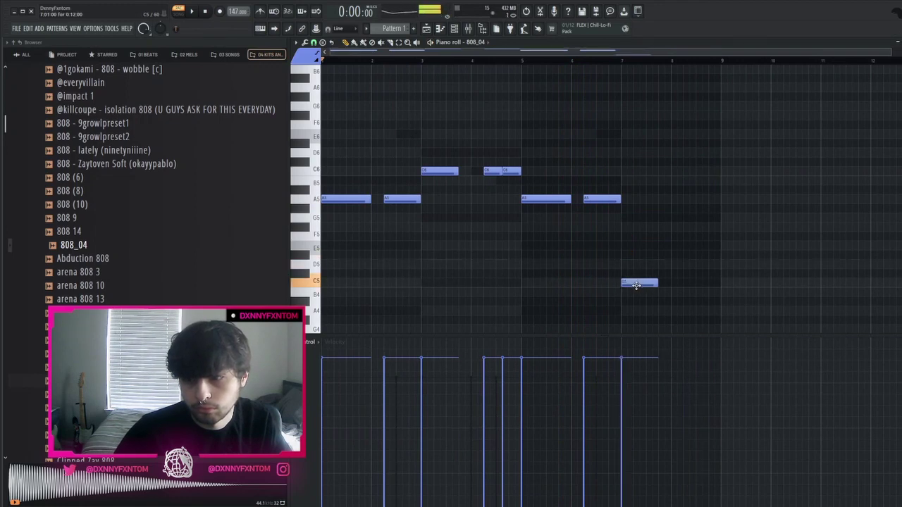
key(space)
drag(636, 286, 670, 306)
key(ctrl+Up)
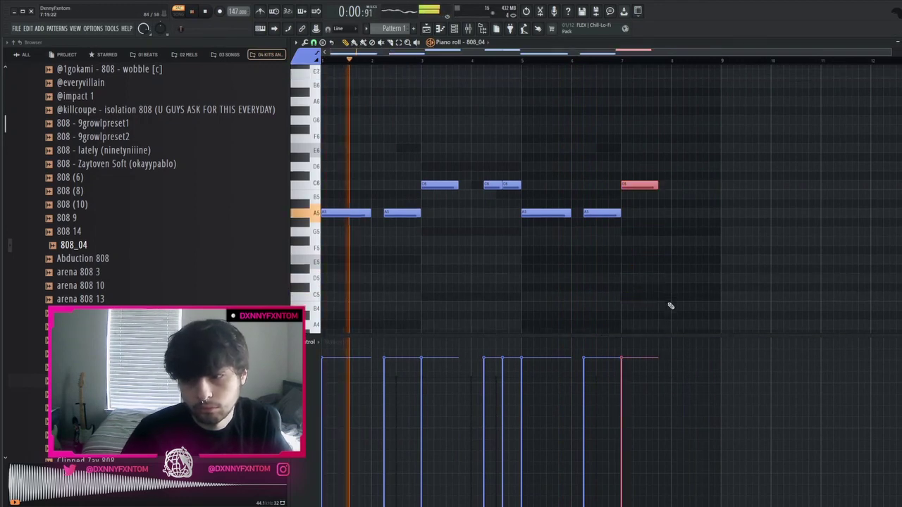
click(587, 61)
right_click(674, 211)
scroll(674, 212, up, 2)
drag(646, 188, 610, 192)
key(space)
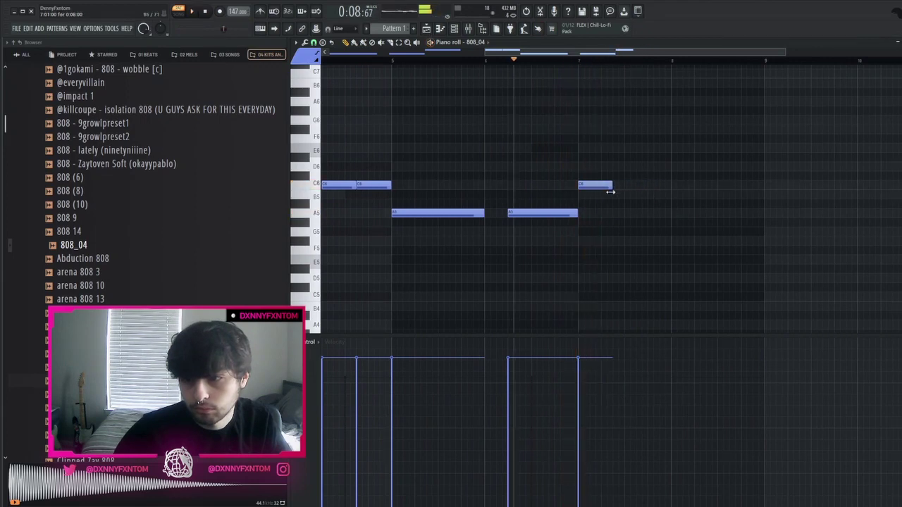
key(space)
click(623, 186)
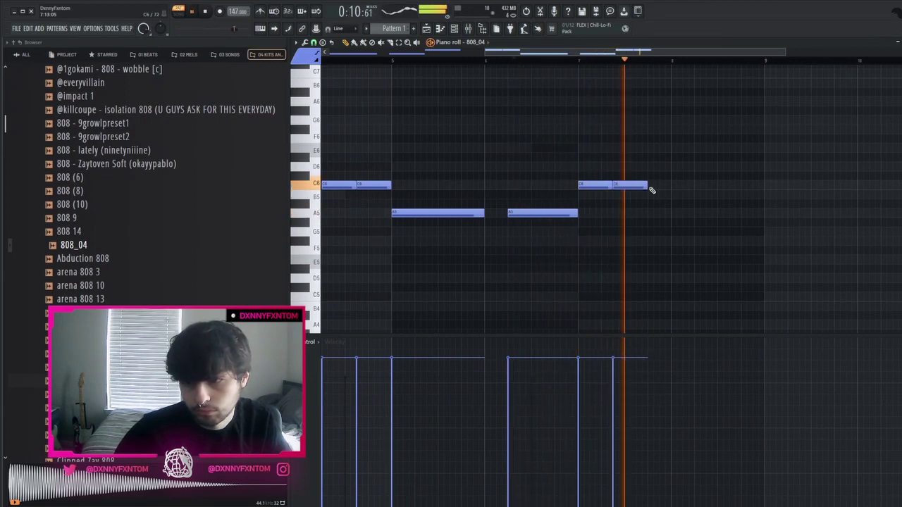
click(652, 186)
key(space)
key(space)
right_click(639, 186)
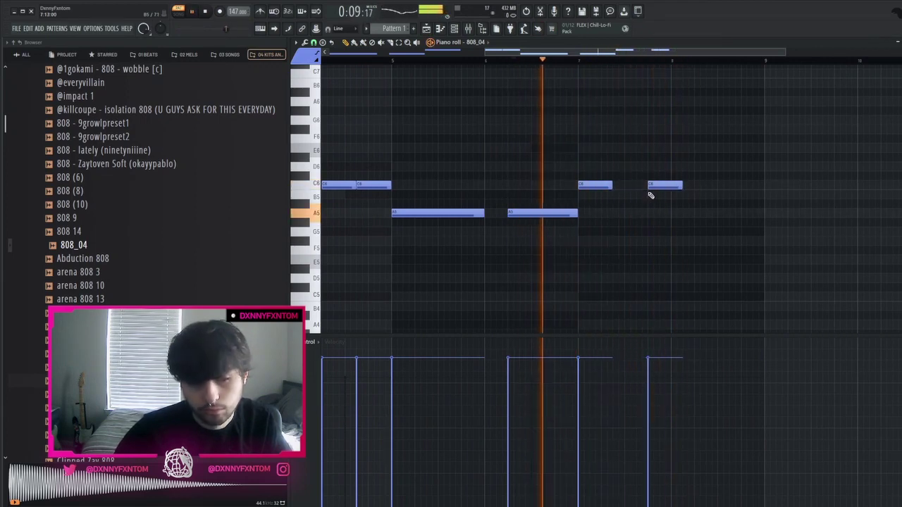
right_click(660, 186)
key(ctrl+z)
key(ctrl+z)
key(ctrl+z)
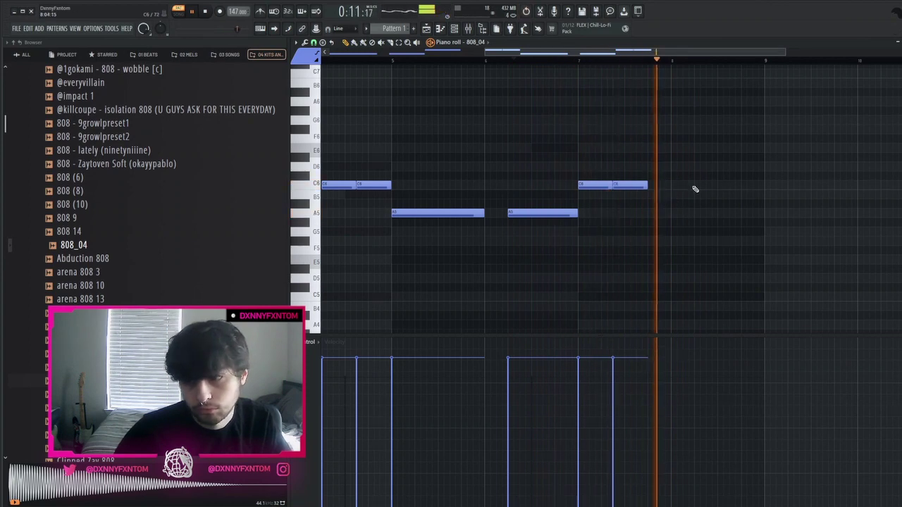
Add two consecutive C6 notes from beat 2 to the end of bar 8
click(696, 186)
click(730, 186)
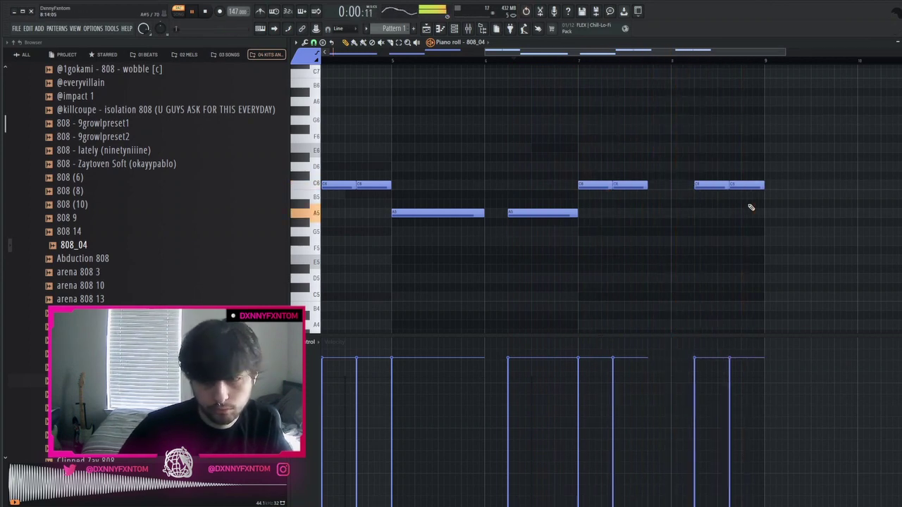
Lower all the 808 notes by one octave and raise their velocity to maximum
key(ctrl+Down)
scroll(751, 207, down, 3)
key(ctrl+a)
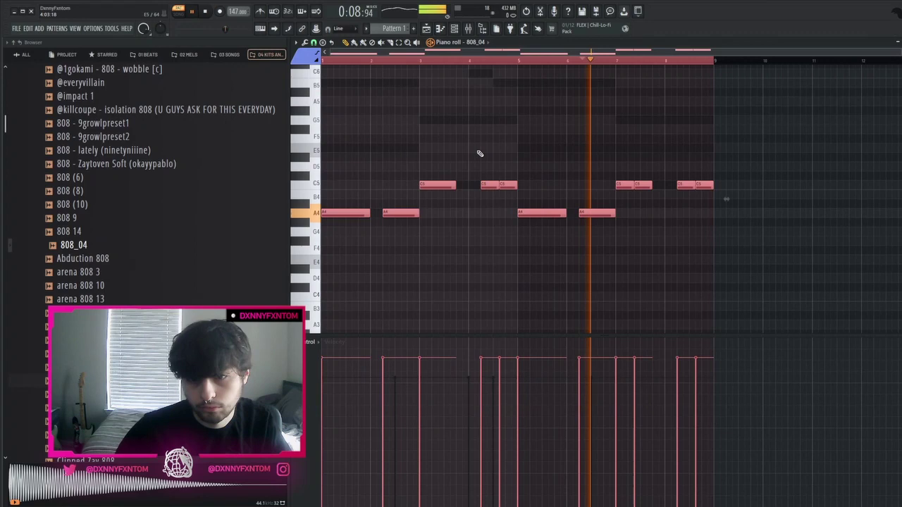
scroll(479, 153, up, 3)
key(space)
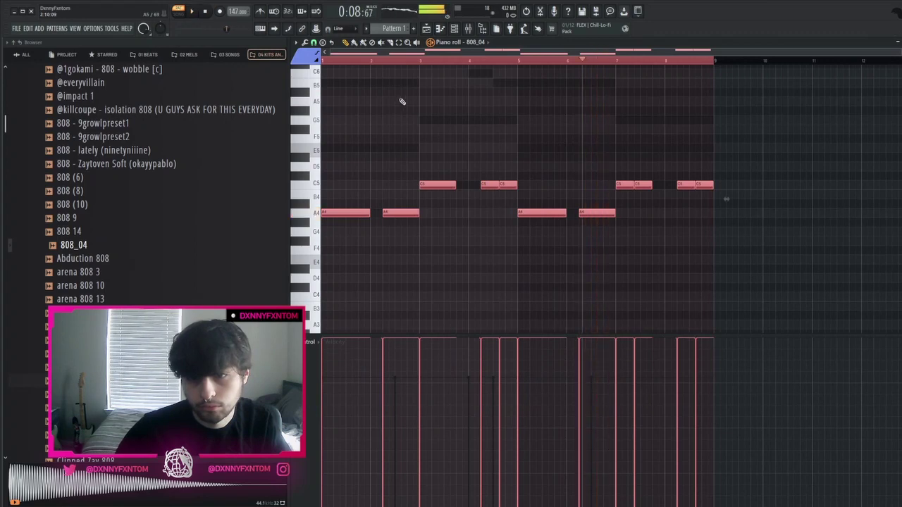
Move the two A4 808 notes in bars 1 and 2 up to E5
drag(408, 201, 368, 215)
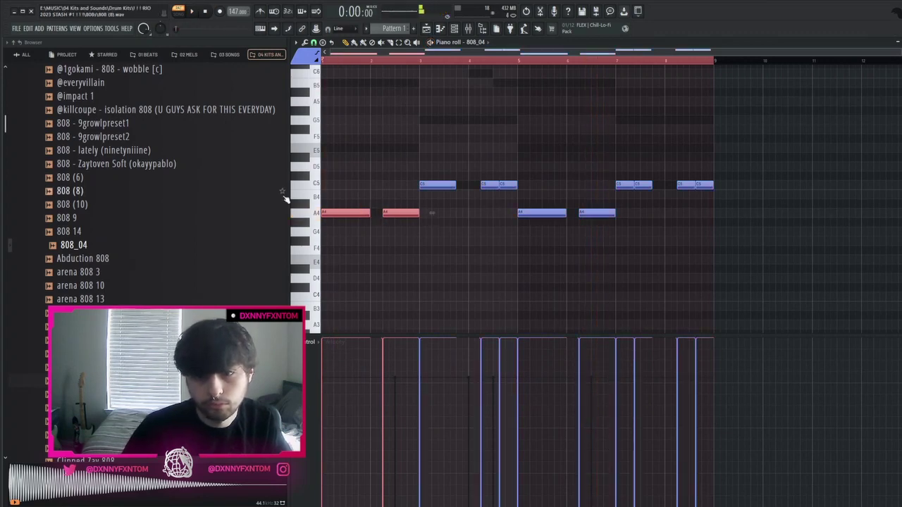
key(ctrl+Up)
key(space)
key(space)
key(shift+Down)
key(shift+Down)
key(shift+Down)
key(shift+Down)
key(shift+Down)
key(space)
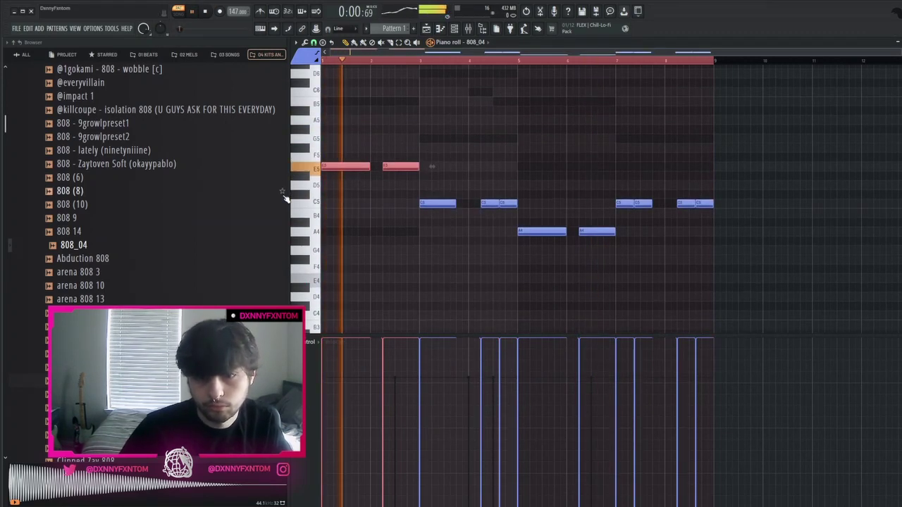
Switch the piano roll to goto pad and move the A4 note of the bar 1 chord to G5
ctrl+click(398, 191)
key(c)
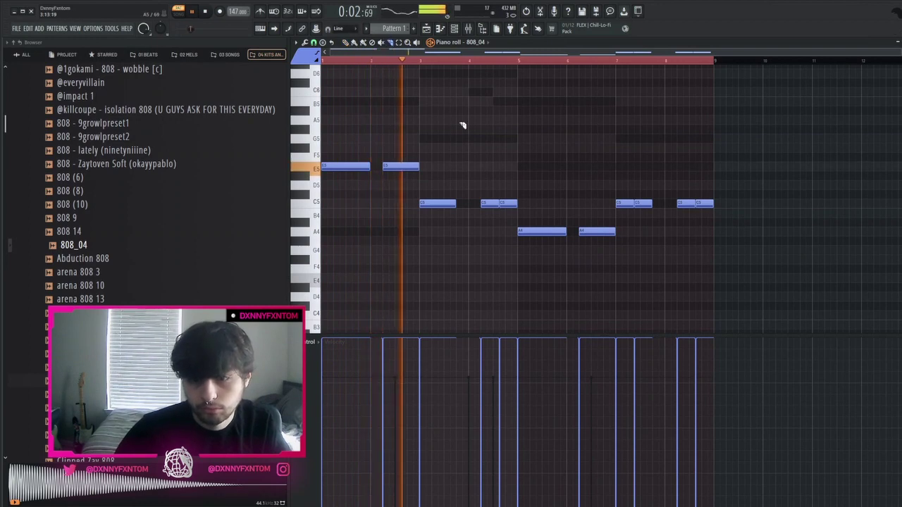
click(486, 67)
key(space)
key(space)
key(space)
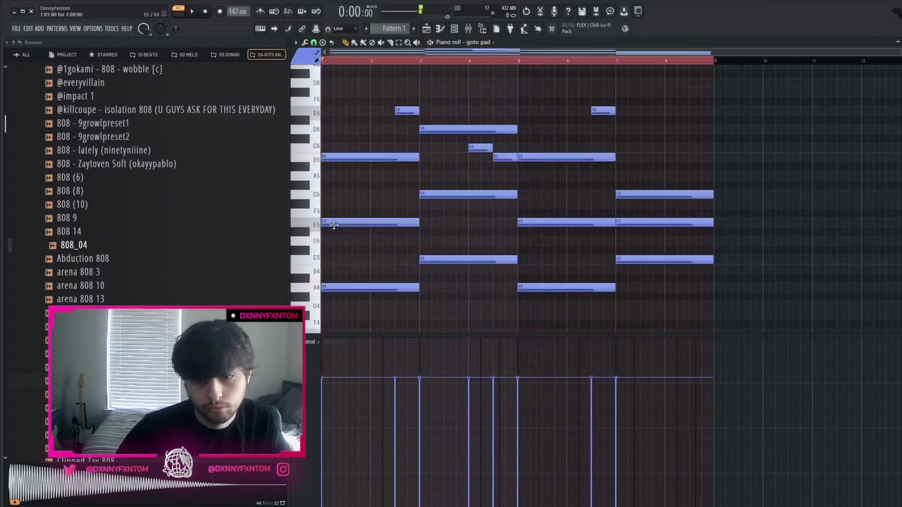
key(space)
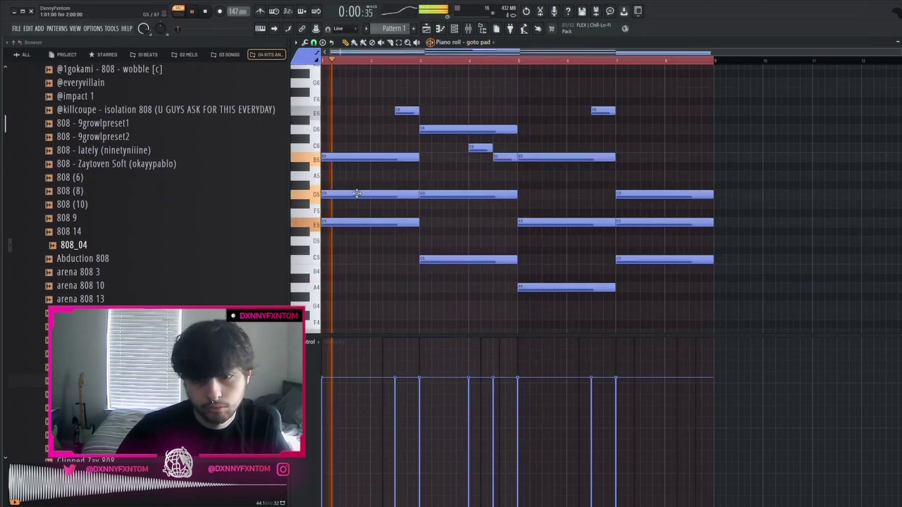
Raise the G5 note of the pad's bar 1 chord to F#6 and show the channel rack
ctrl+click(359, 196)
key(ctrl+Up)
key(space)
key(space)
key(shift+Down)
key(space)
key(space)
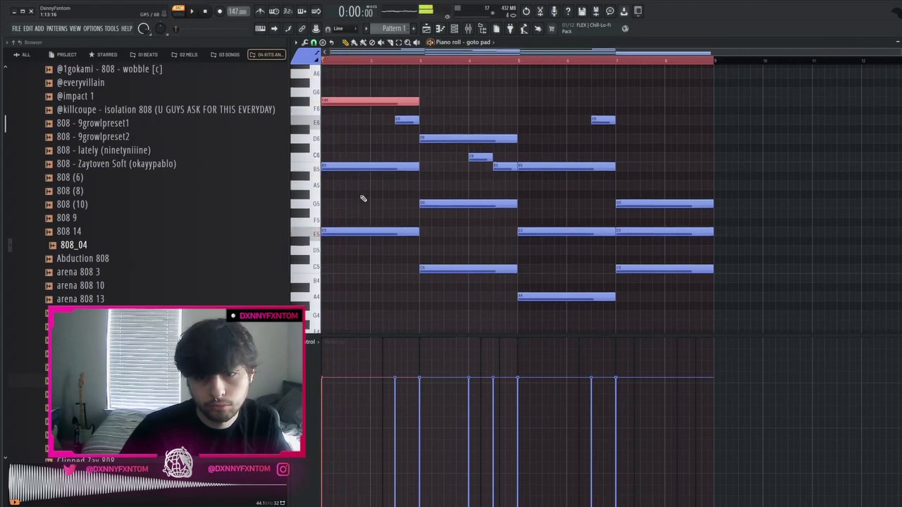
ctrl+click(517, 105)
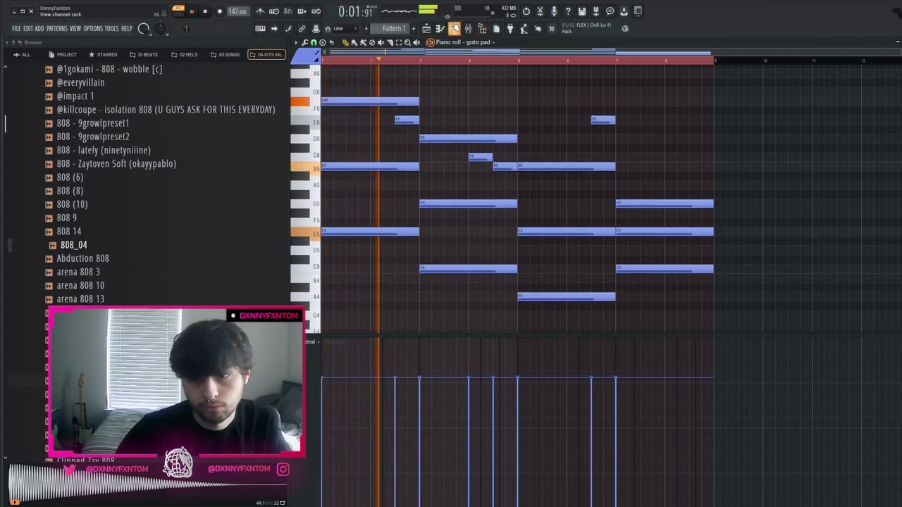
key(F6)
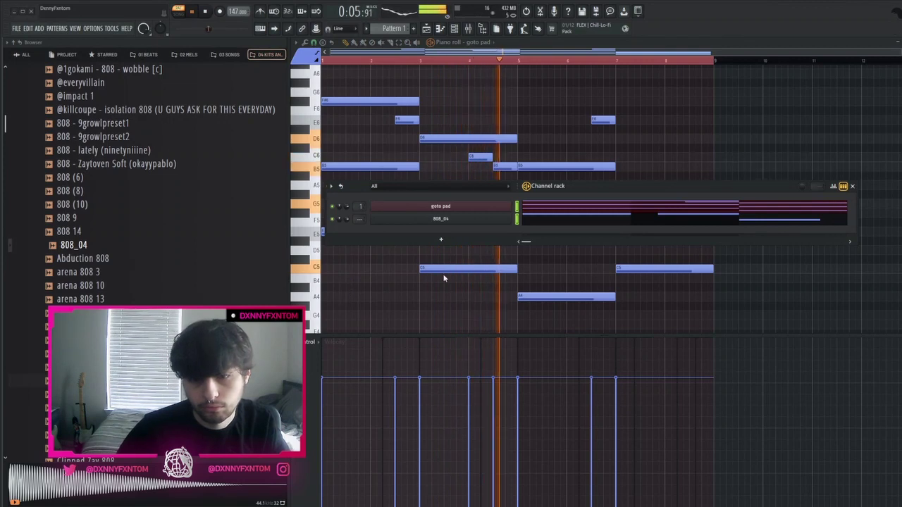
Transpose all the goto pad notes up by two semitones and restart playback
key(shift+Up)
key(shift+Up)
key(space)
key(space)
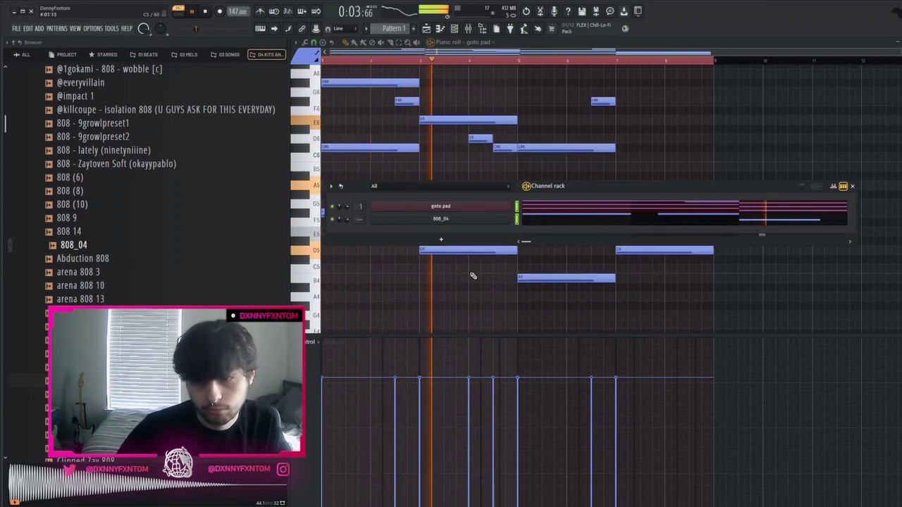
Switch the piano roll to 808_04 and transpose all its bassline notes up by two semitones
click(461, 253)
scroll(461, 253, up, 2)
click(485, 42)
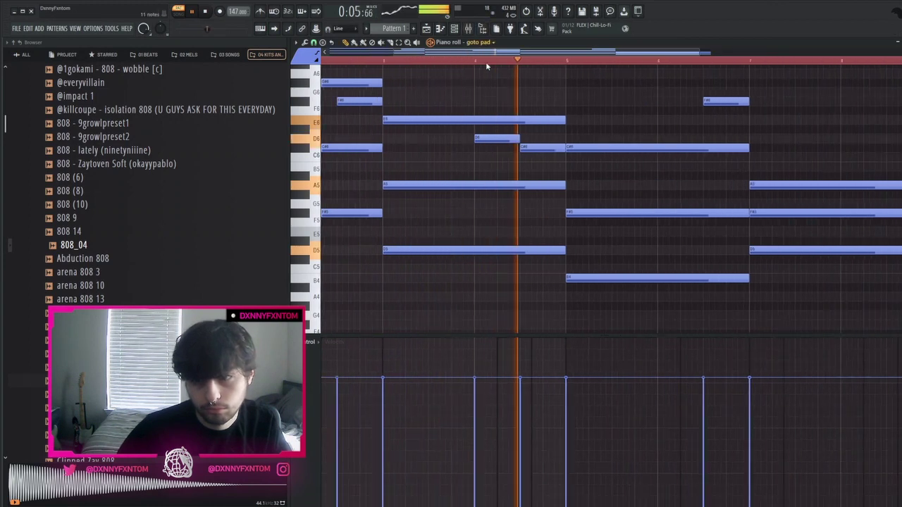
click(487, 65)
scroll(620, 116, down, 3)
key(ctrl+l)
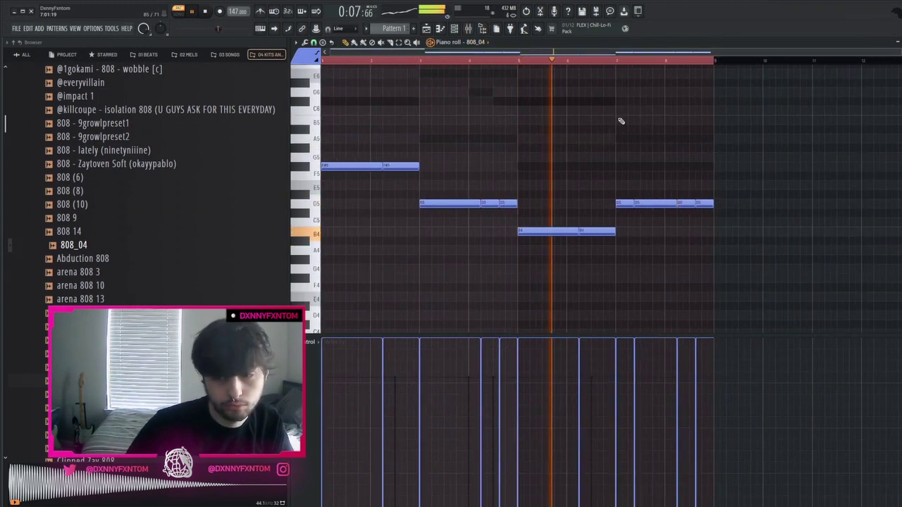
Add the crisp_hat sample as a new channel and fill it with a hit every two steps
click(454, 28)
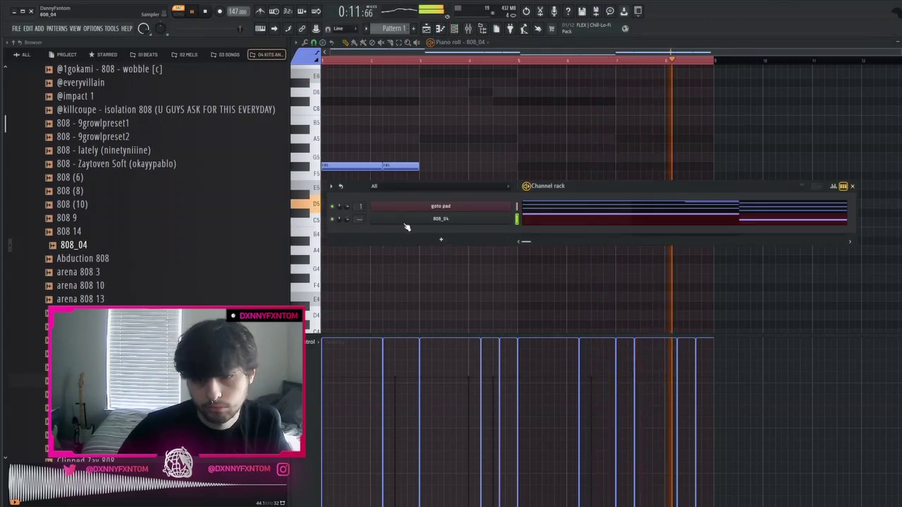
scroll(171, 202, up, 5)
click(104, 219)
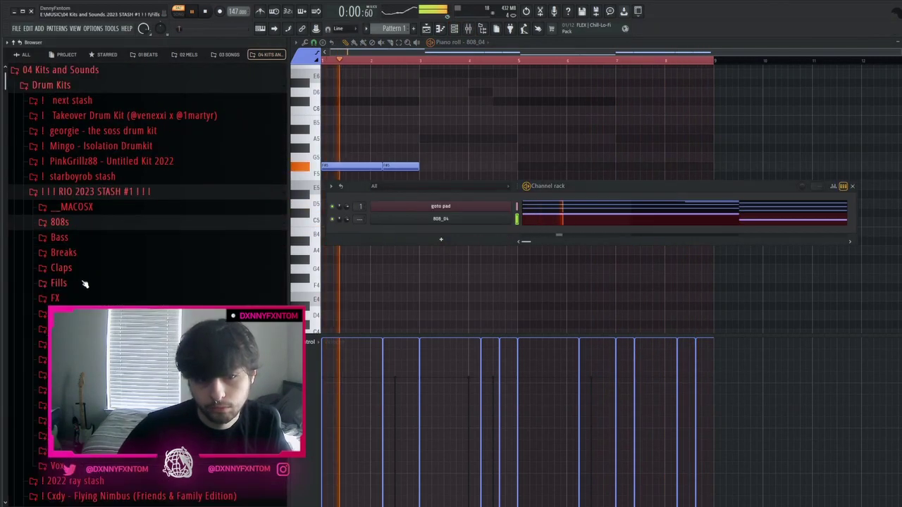
drag(105, 369, 454, 240)
right_click(466, 233)
click(579, 263)
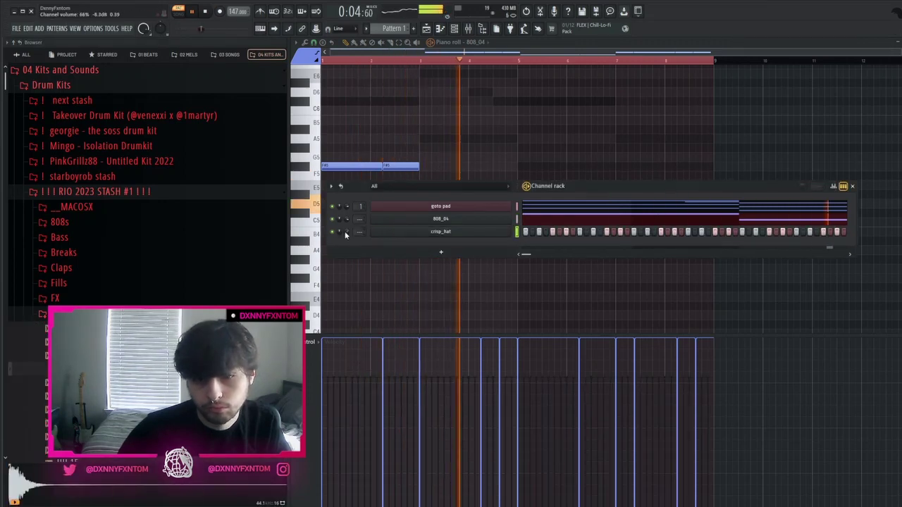
Add the 4evr - pierre filter clap sample from the Claps folder as a new channel
click(62, 268)
scroll(141, 247, down, 3)
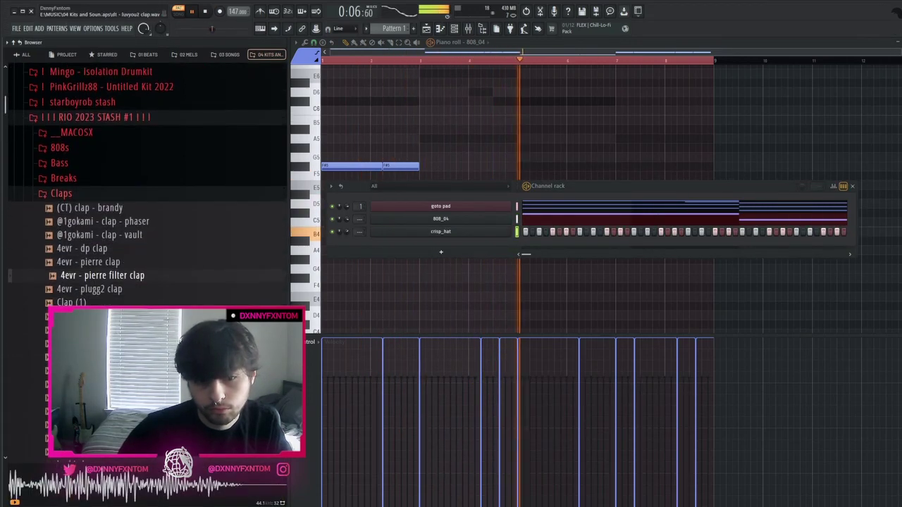
drag(102, 268, 434, 264)
key(space)
key(space)
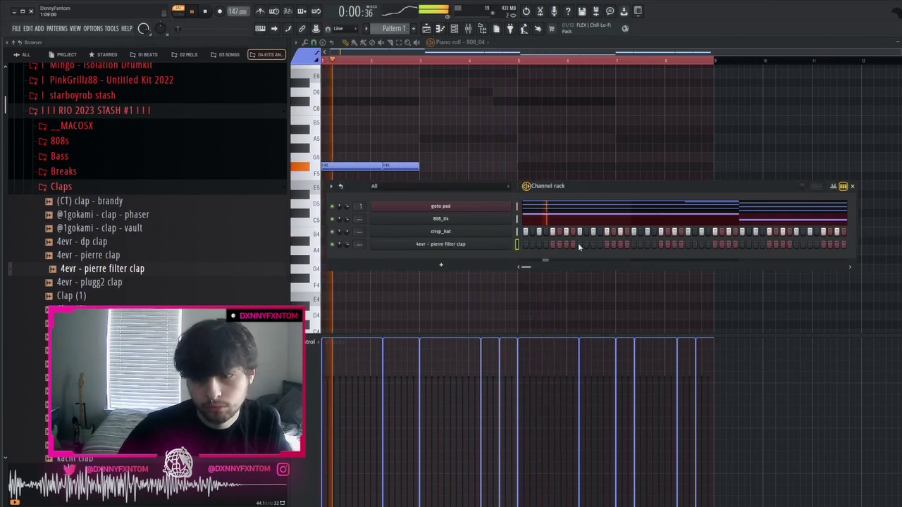
Place a clap on the third beat of bar 1 and repeat that bar through bar 8
key(F7)
key(ctrl+a)
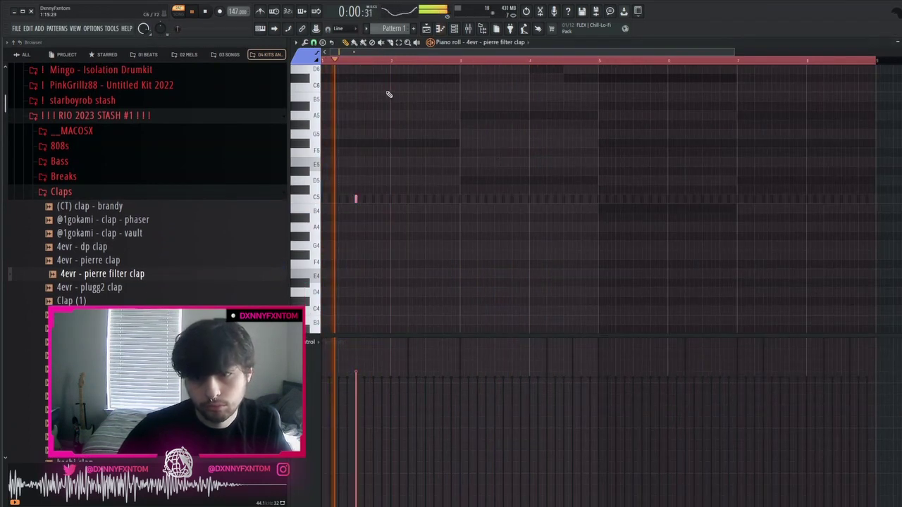
drag(390, 61, 148, 62)
key(ctrl+b)
key(ctrl+b)
key(ctrl+b)
key(ctrl+b)
key(ctrl+b)
key(ctrl+b)
key(ctrl+b)
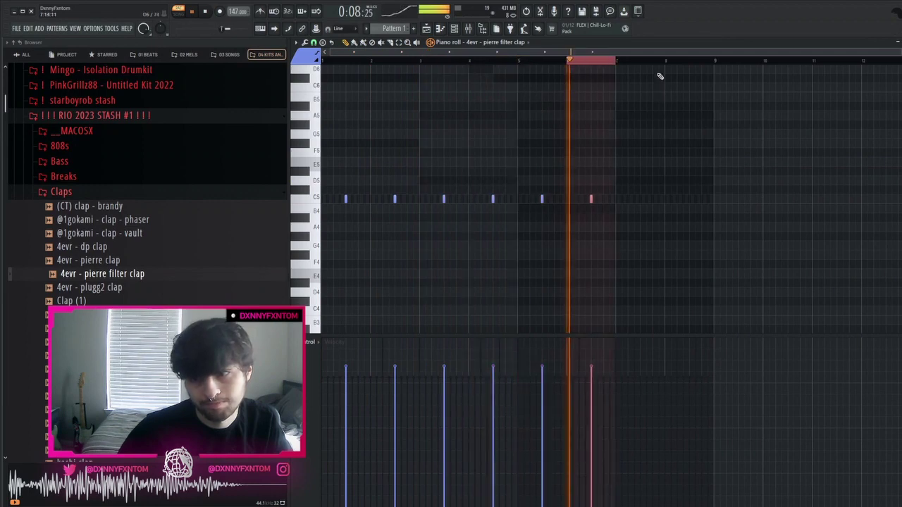
click(669, 61)
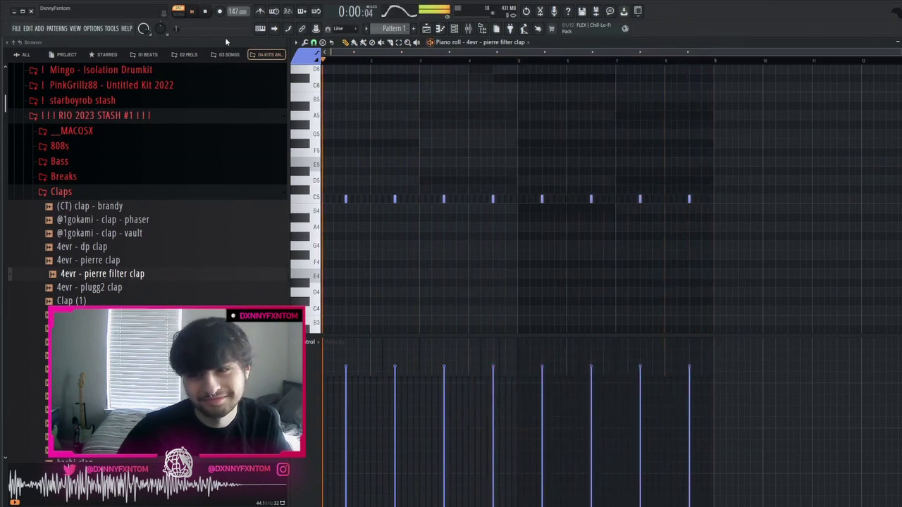
Place Pattern 1 at the start of Track 1 for song playback and show the channel rack
click(428, 29)
drag(434, 90, 368, 74)
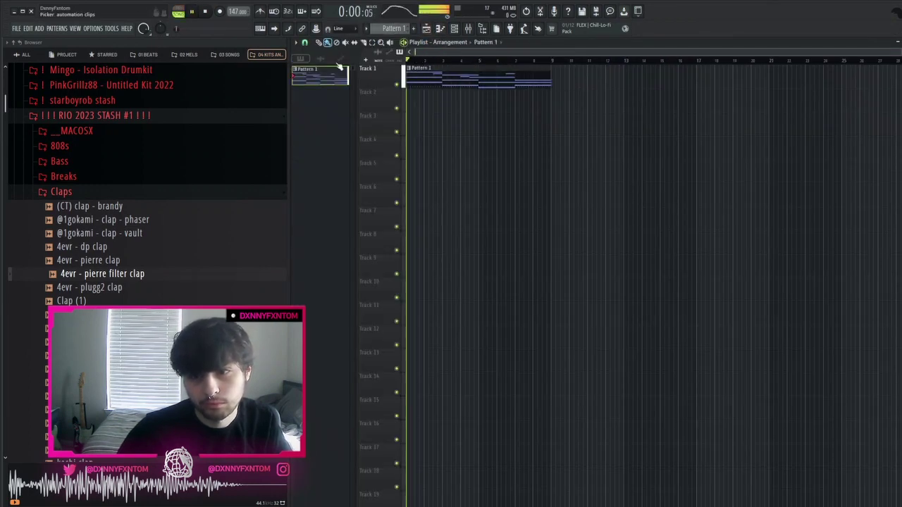
click(453, 29)
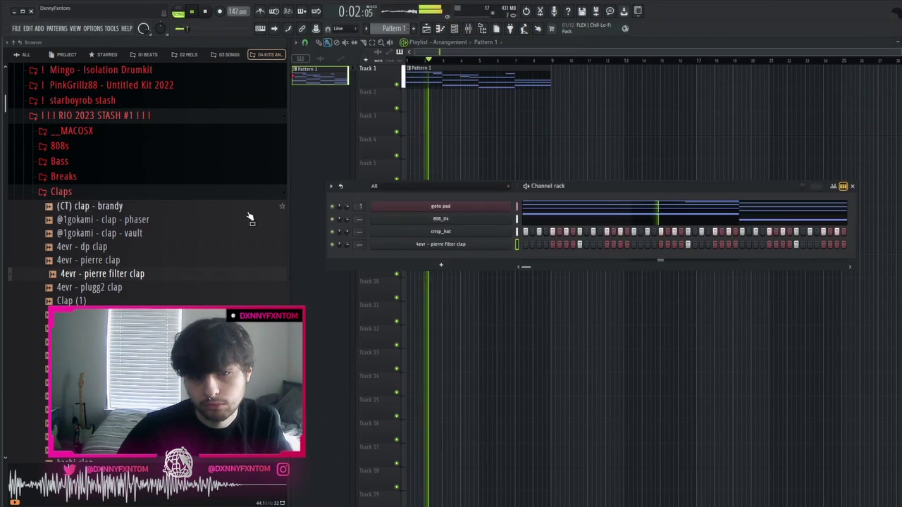
Add the (CE1) RIM - +5 sample as a new channel with a hit on step 19
click(153, 194)
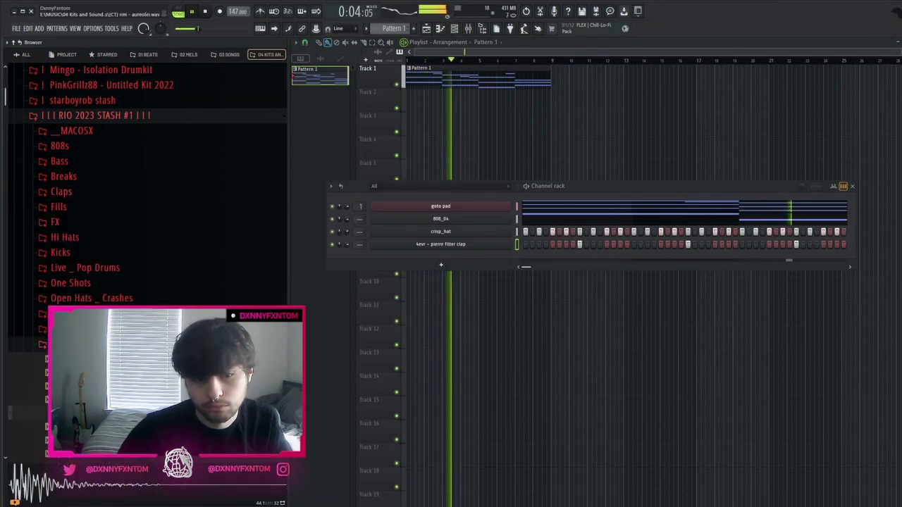
drag(106, 413, 452, 258)
key(space)
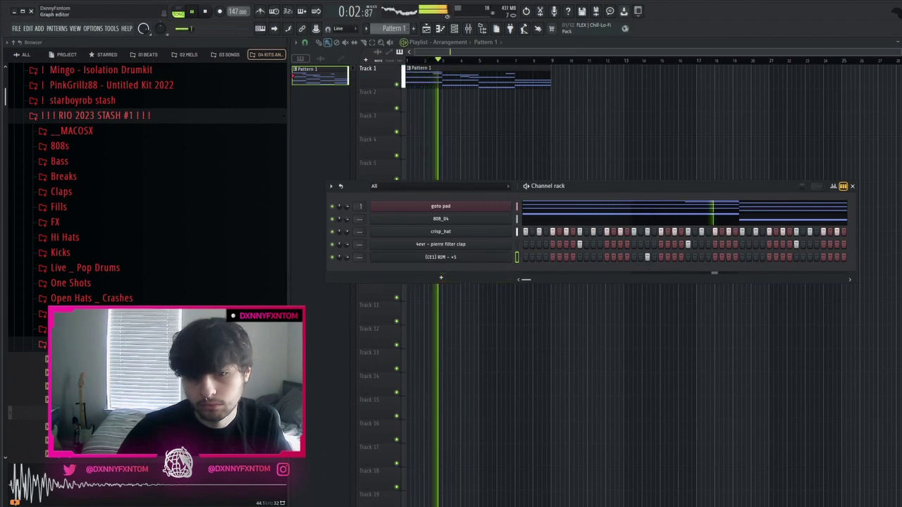
Replace the rim channel's sample with (CT) rim - oyster and adjust its channel volume
click(106, 440)
key(space)
scroll(105, 430, down, 2)
click(105, 426)
click(106, 439)
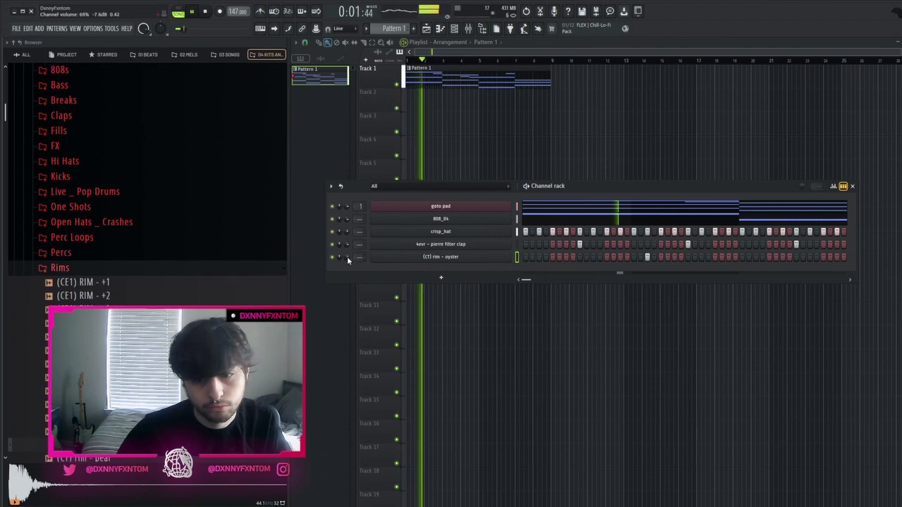
drag(347, 257, 347, 269)
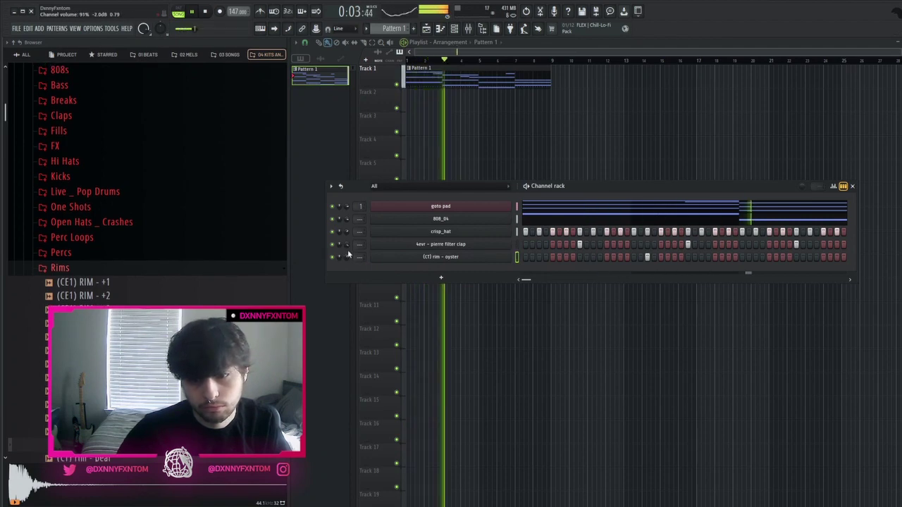
Lengthen the rim's bar 2 hit and add C5 hits near the end of bar 3 and just after the start of bar 4
key(F7)
scroll(398, 199, down, 1)
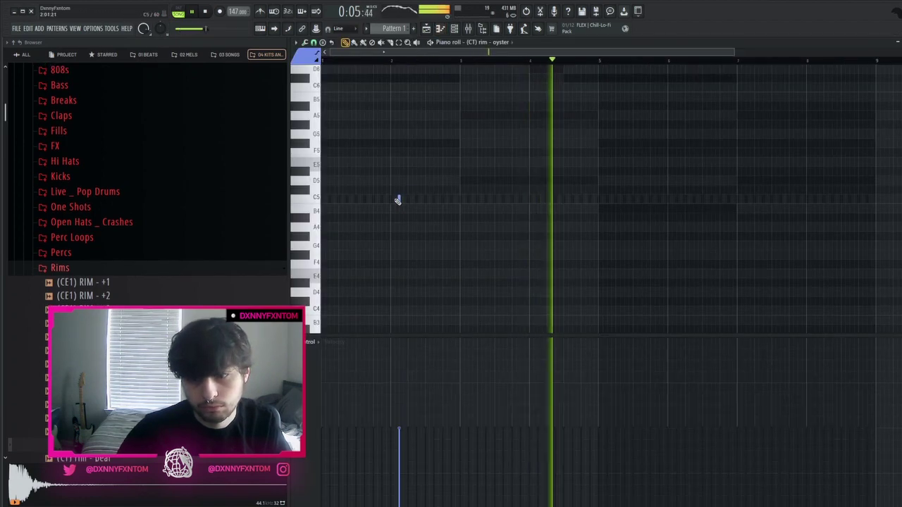
key(space)
key(space)
scroll(313, 345, up, 1)
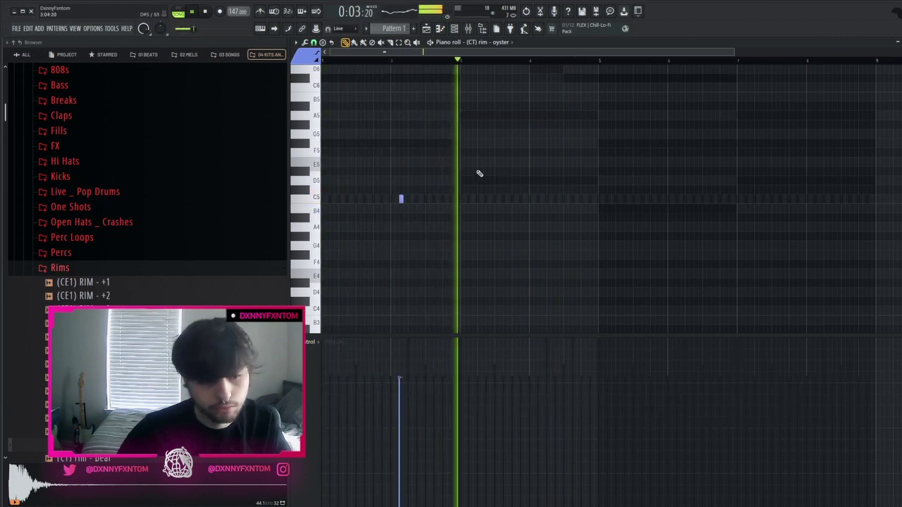
scroll(477, 174, up, 2)
click(546, 201)
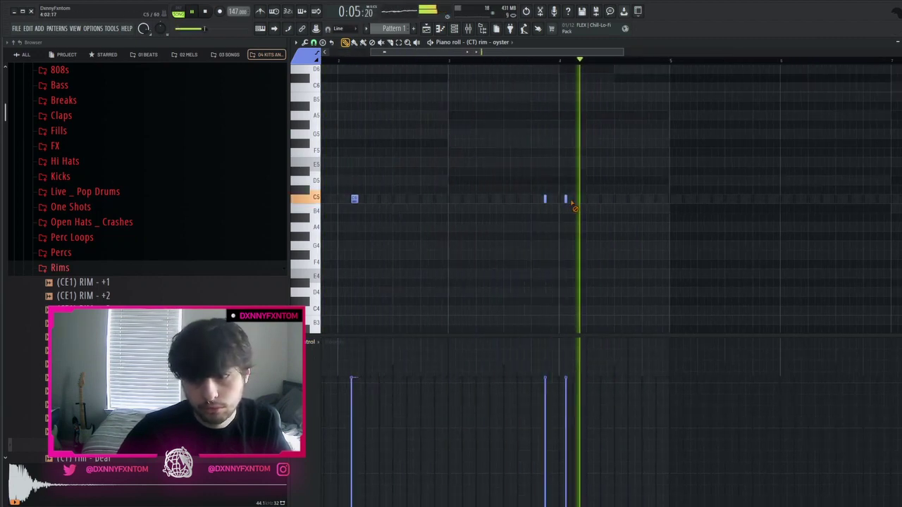
key(space)
click(571, 202)
scroll(568, 183, down, 2)
key(space)
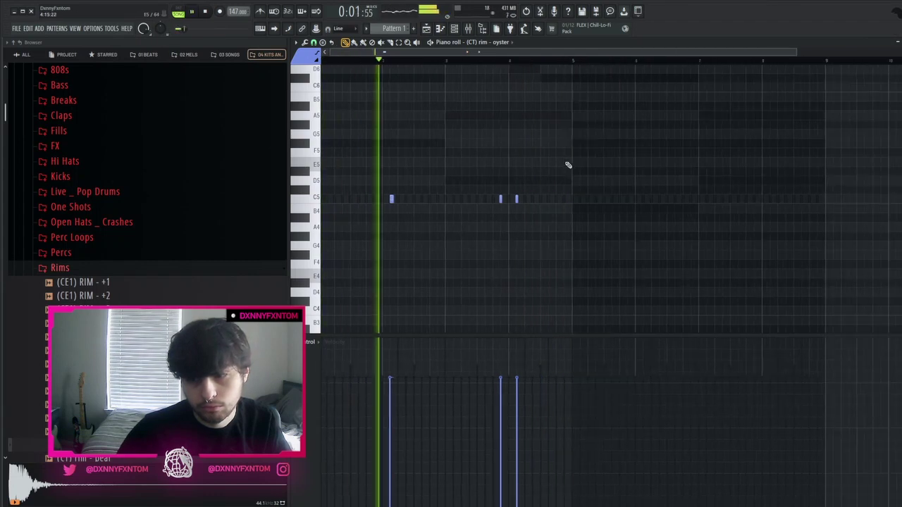
Duplicate the rim's four-bar pattern into bars 5 to 8 and deselect the notes
key(ctrl+a)
key(ctrl+b)
key(ctrl+d)
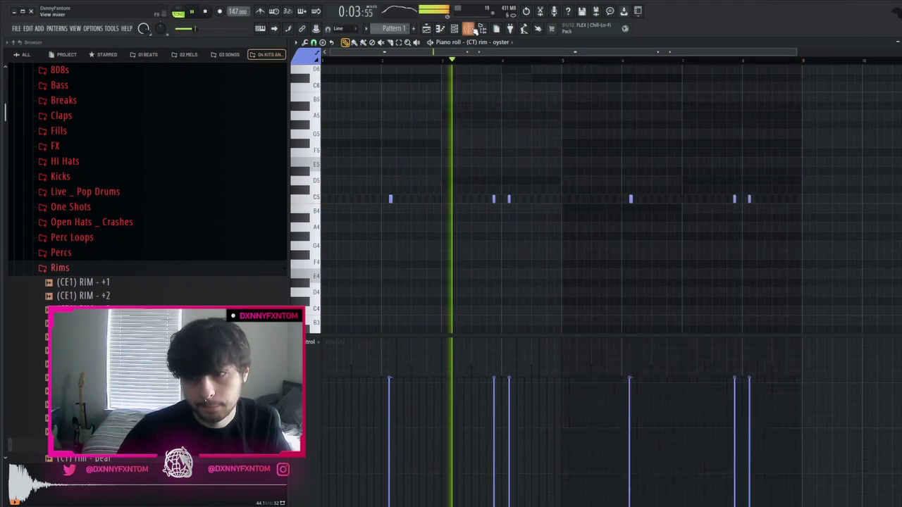
Raise the volume of mixer Insert 1 to 115% and set the audio input of Insert 2 to Input 2
key(F6)
click(479, 28)
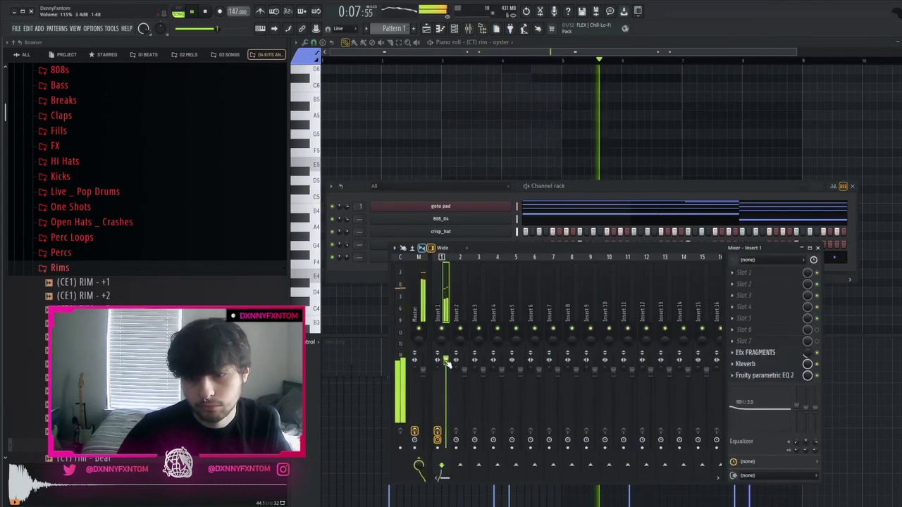
click(456, 313)
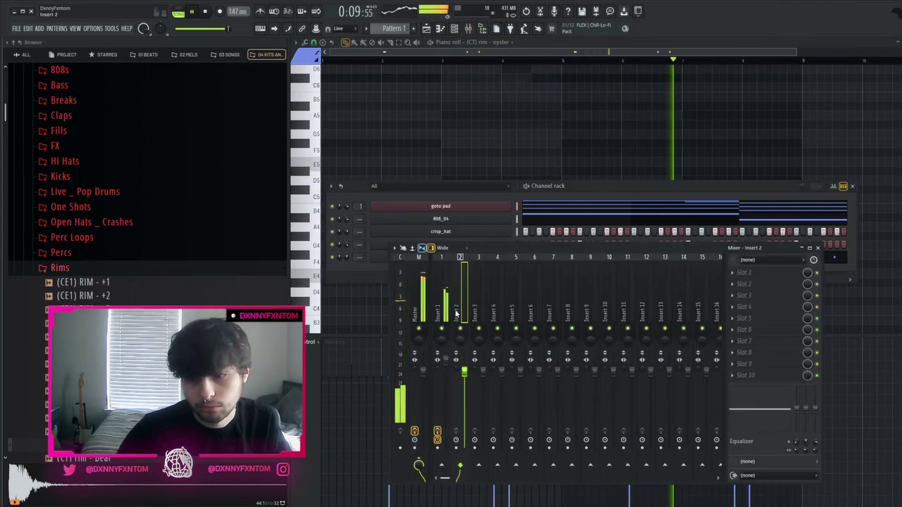
click(766, 314)
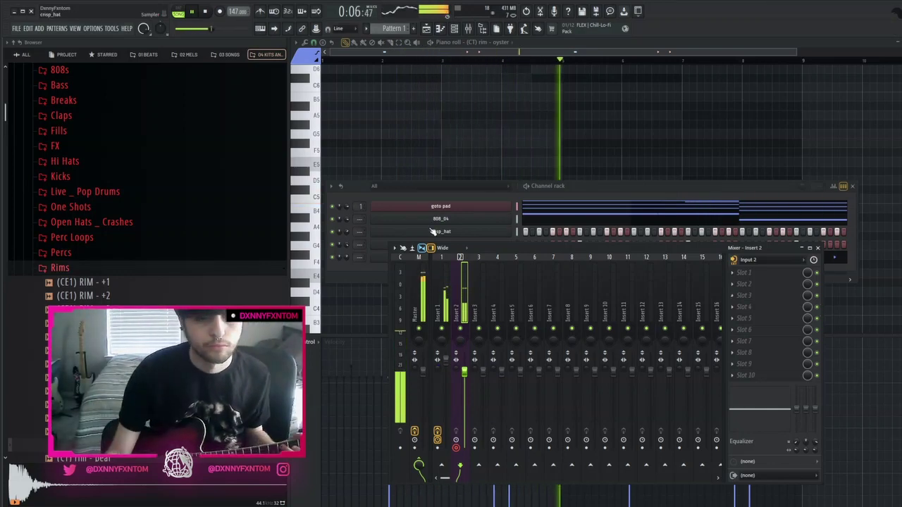
scroll(102, 83, up, 5)
click(124, 104)
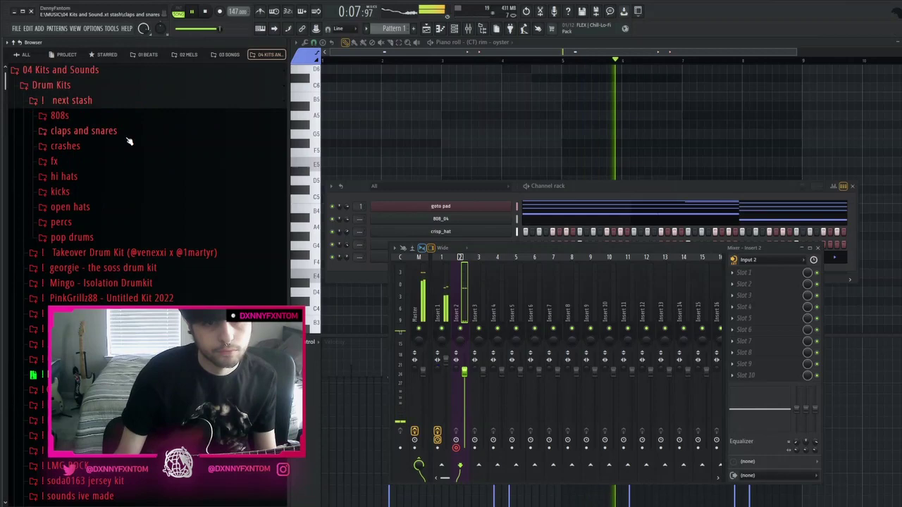
click(89, 162)
click(185, 54)
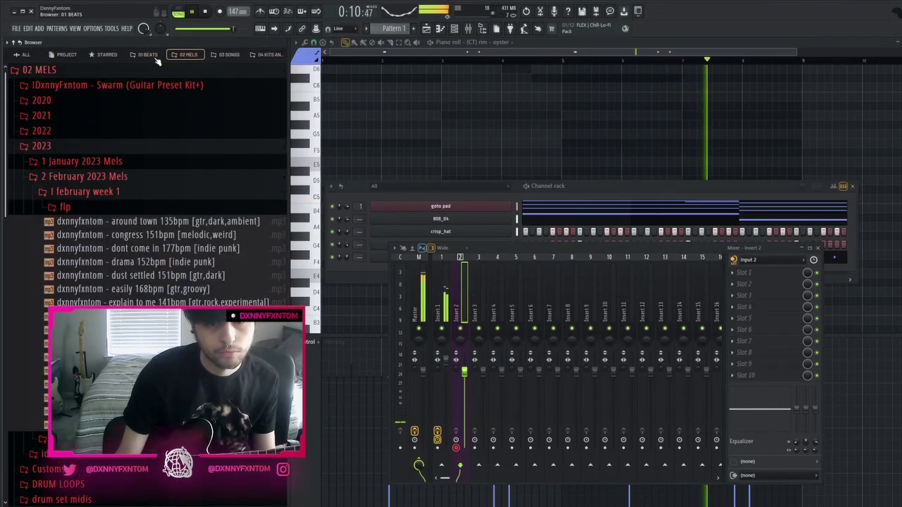
click(148, 54)
click(107, 54)
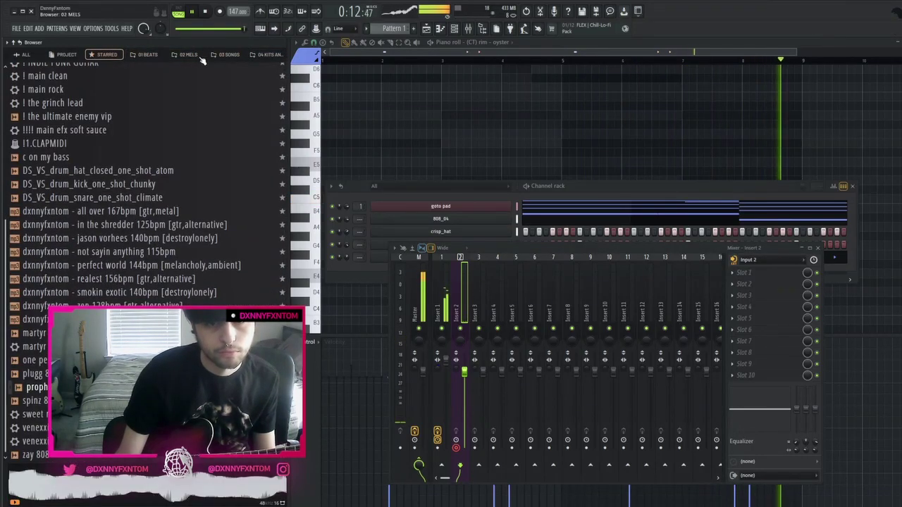
Load the sweet revenge preset from the Swarm (Guitar Preset Kit+) folder onto Insert 2 and raise its volume to 110%
click(185, 54)
click(112, 85)
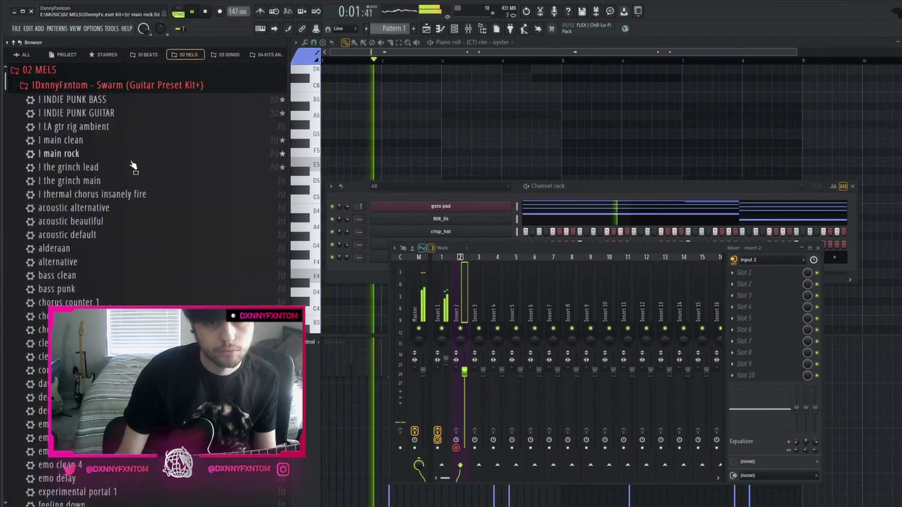
scroll(146, 247, down, 10)
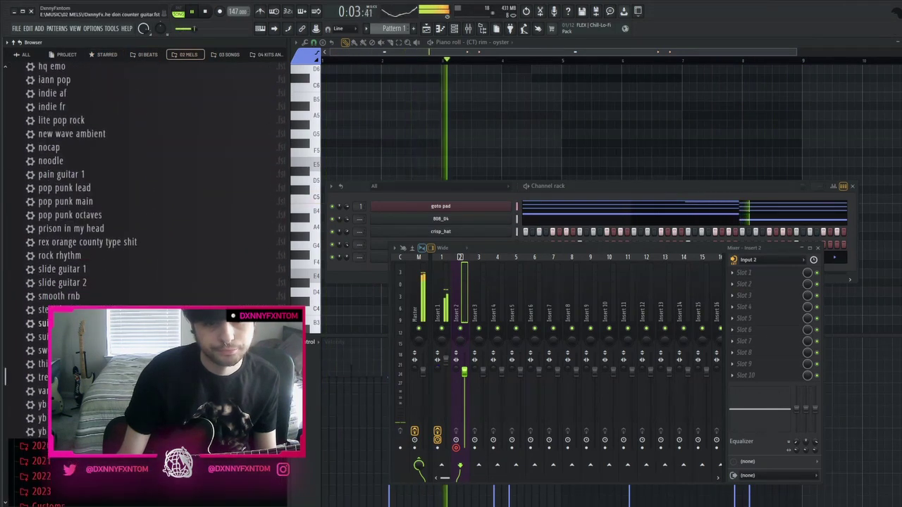
scroll(141, 358, up, 2)
drag(141, 424, 514, 311)
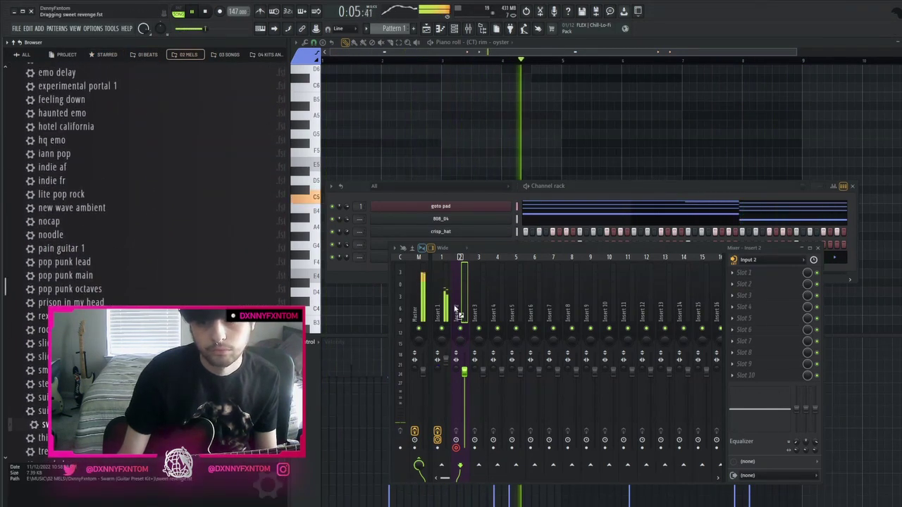
scroll(141, 246, up, 12)
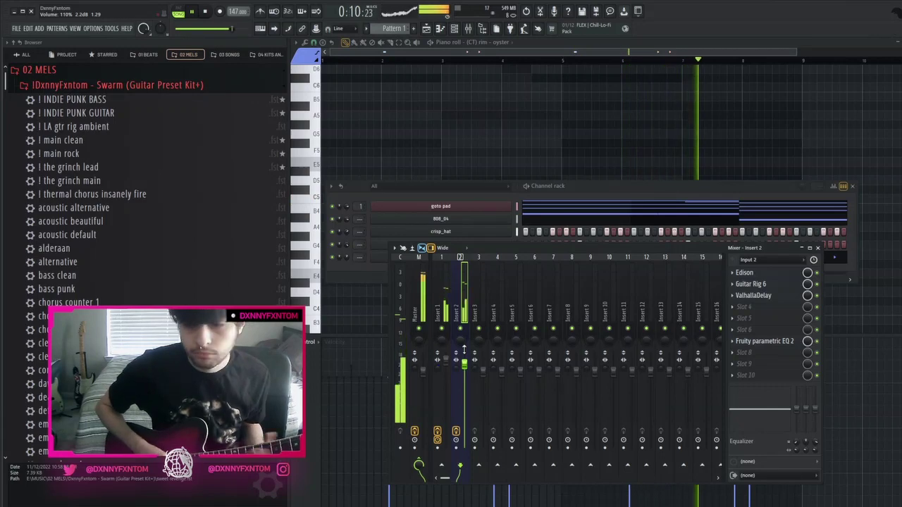
Record the guitar into Edison on Insert 2 and play back the take
click(747, 273)
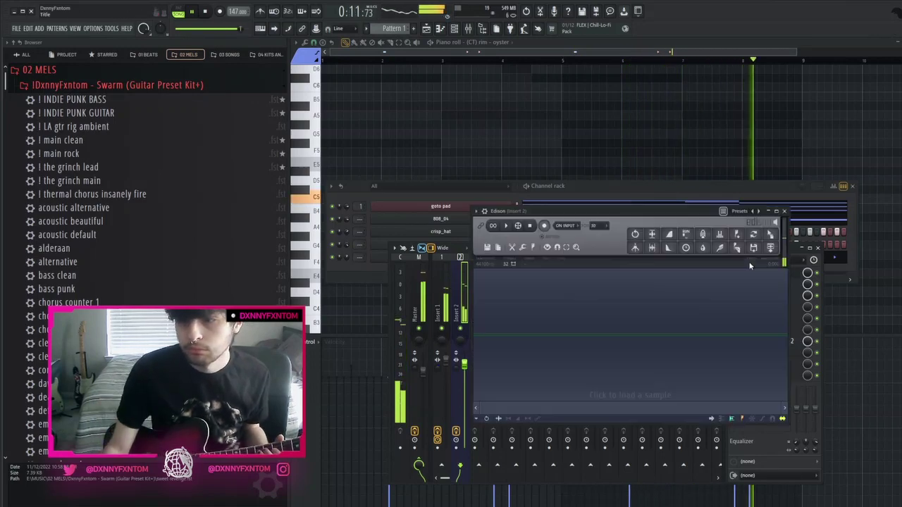
click(544, 225)
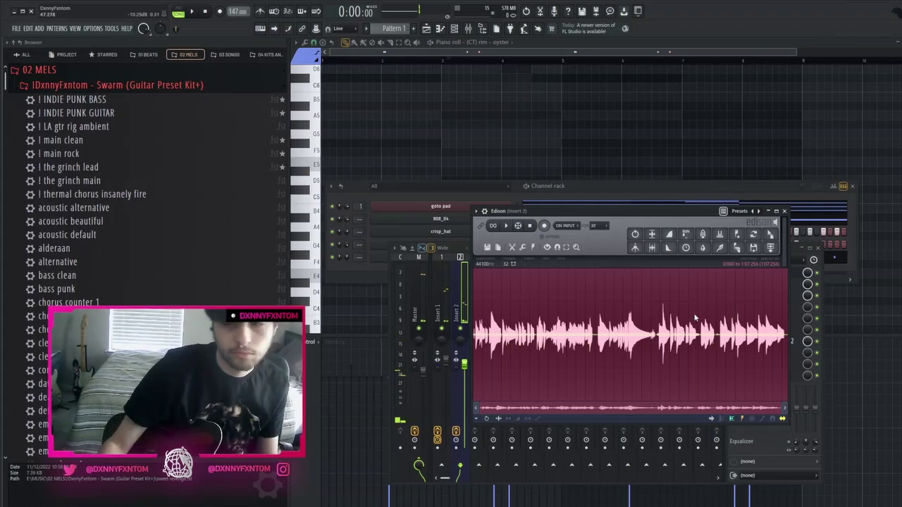
click(506, 225)
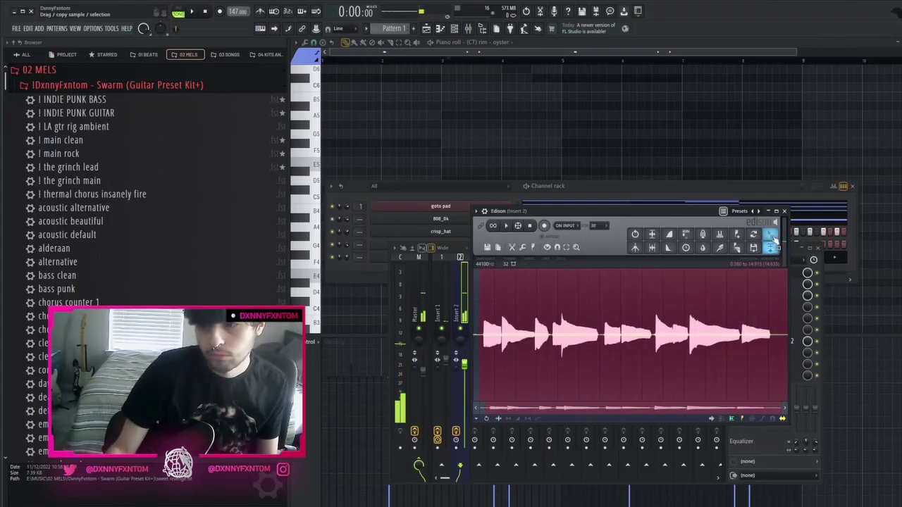
Place the guitar recording from Edison on playlist Track 2 at bar 1 and route its clip to mixer Insert 2
drag(773, 239, 479, 121)
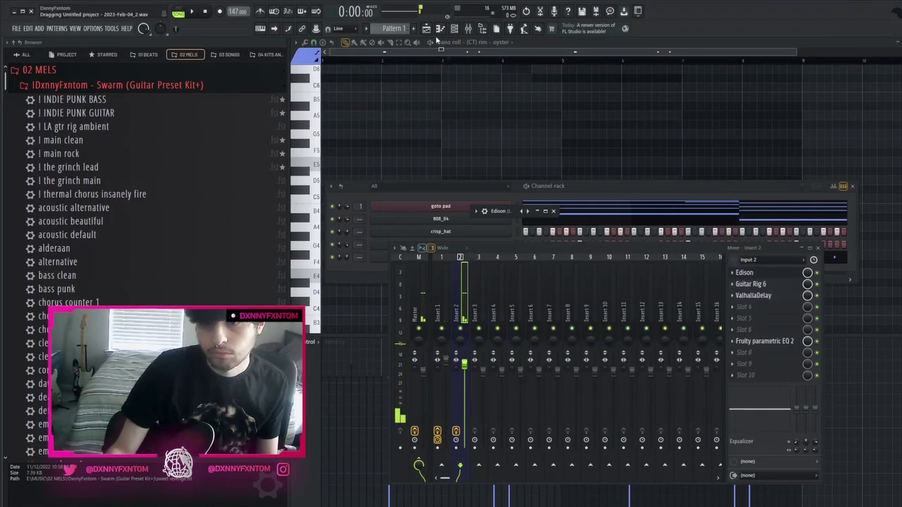
drag(436, 40, 374, 110)
scroll(370, 110, up, 5)
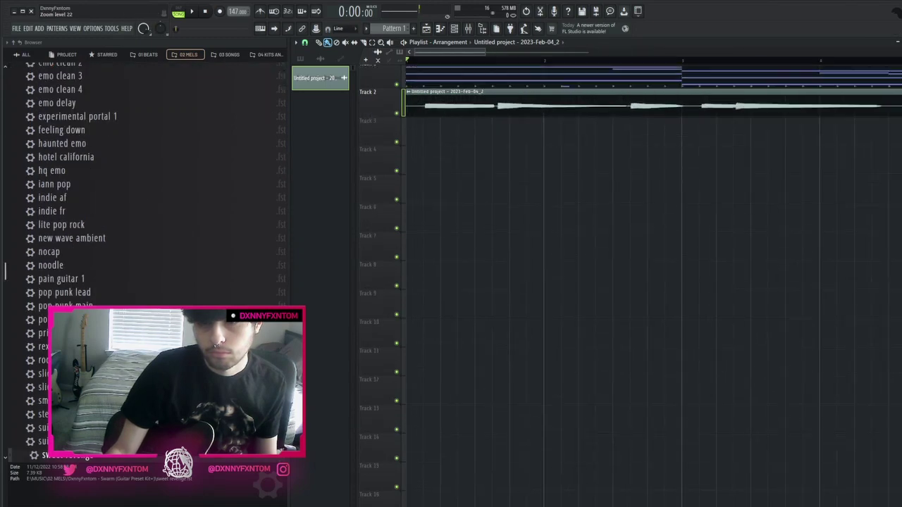
scroll(446, 113, up, 3)
double_click(447, 117)
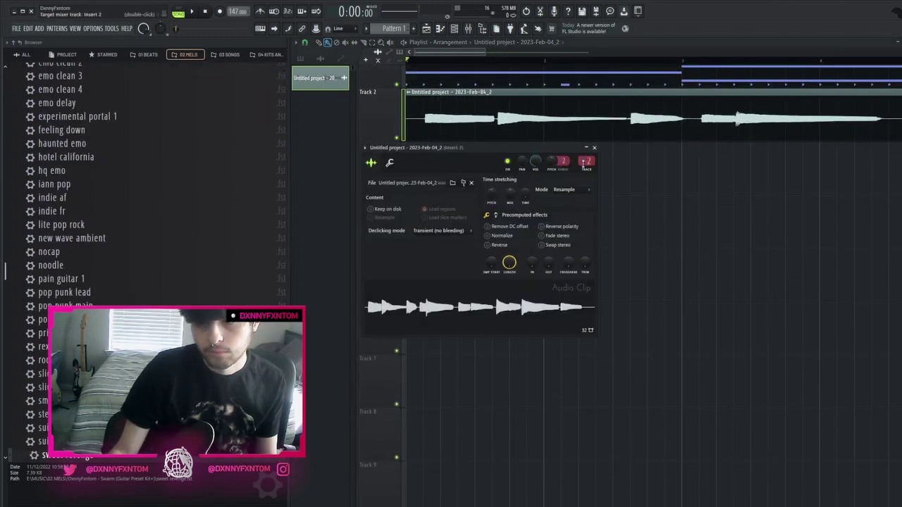
click(594, 148)
Slip the guitar clip's audio earlier so the first note starts at bar 1, and check the timing in playback
key(s)
drag(451, 122, 432, 124)
key(space)
scroll(438, 127, up, 3)
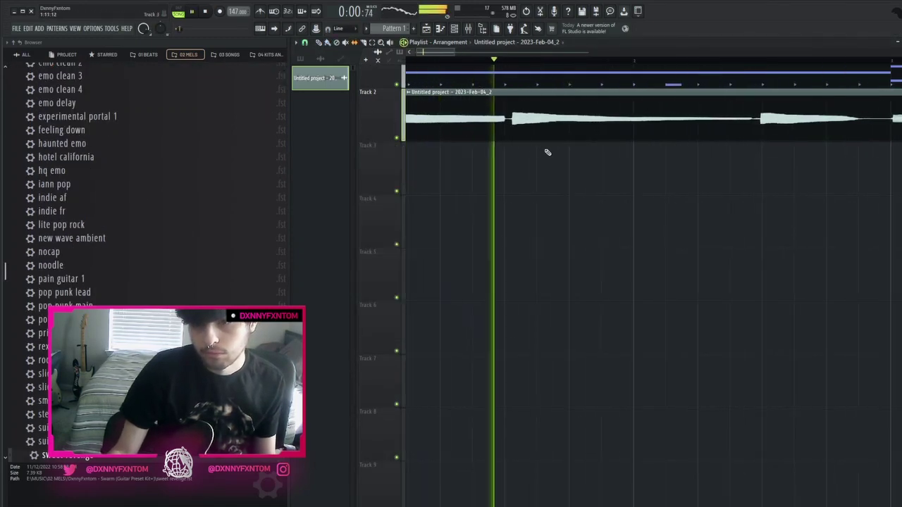
key(space)
Slice the guitar clip before its second and third notes and slip the audio of the slices into time
key(c)
key(space)
drag(508, 138, 507, 87)
key(space)
key(s)
drag(537, 133, 533, 134)
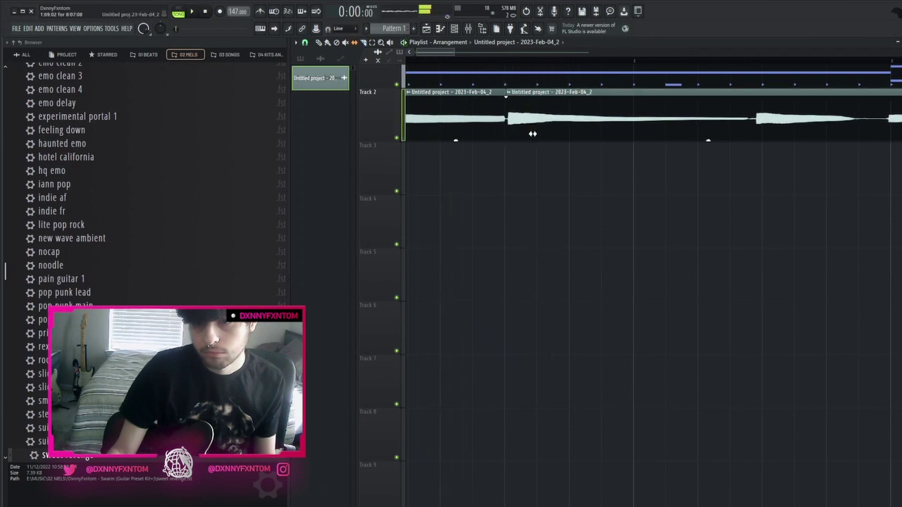
key(space)
key(space)
key(space)
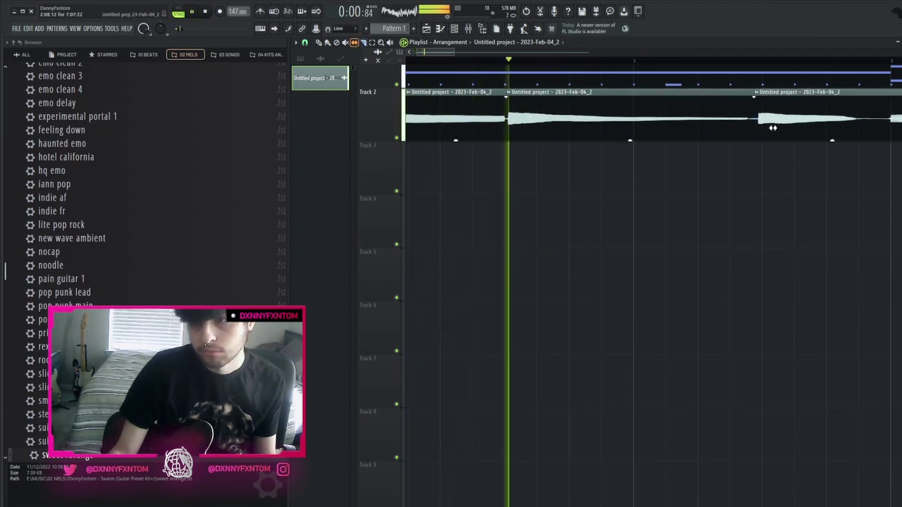
Slice the guitar just before bars 3 and 6, slip the slices into time, and delete the tail beyond bar 9
scroll(745, 192, up, 1)
scroll(739, 192, down, 2)
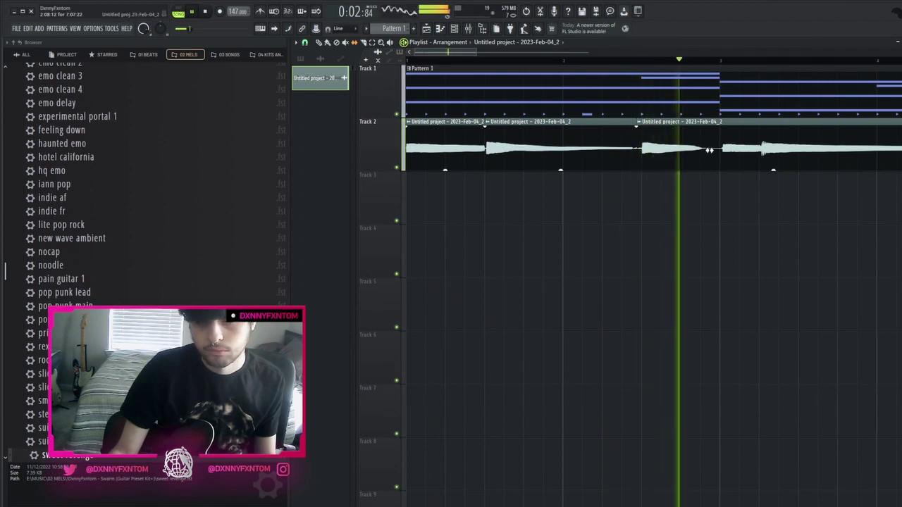
scroll(723, 165, up, 1)
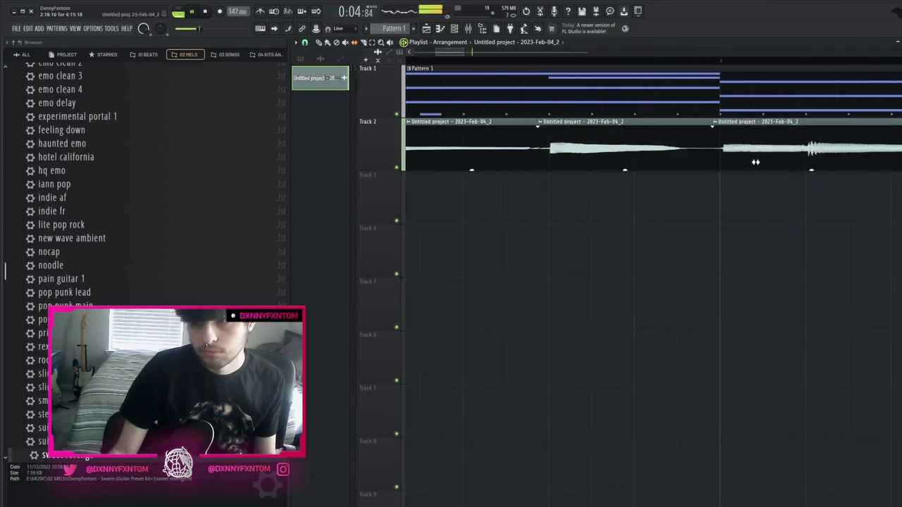
scroll(761, 162, down, 1)
scroll(789, 163, down, 1)
scroll(814, 163, down, 1)
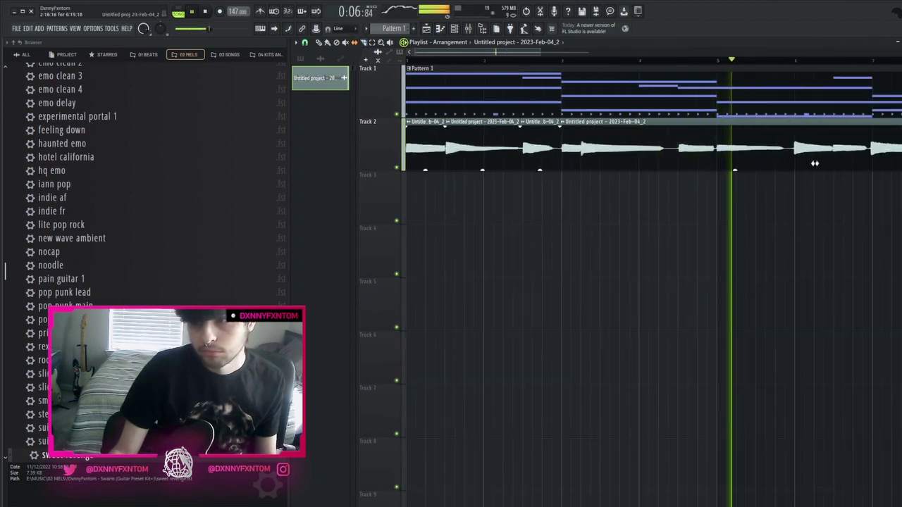
scroll(775, 170, up, 2)
scroll(691, 156, down, 2)
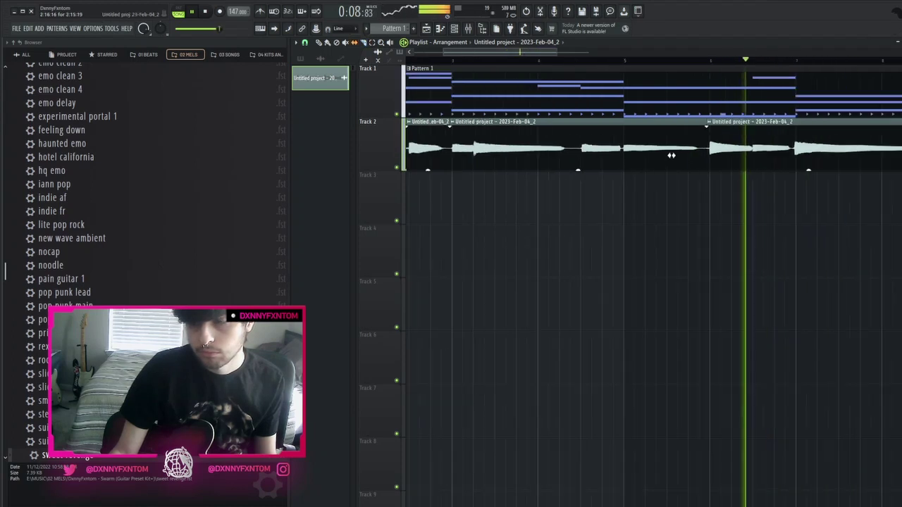
scroll(757, 161, down, 2)
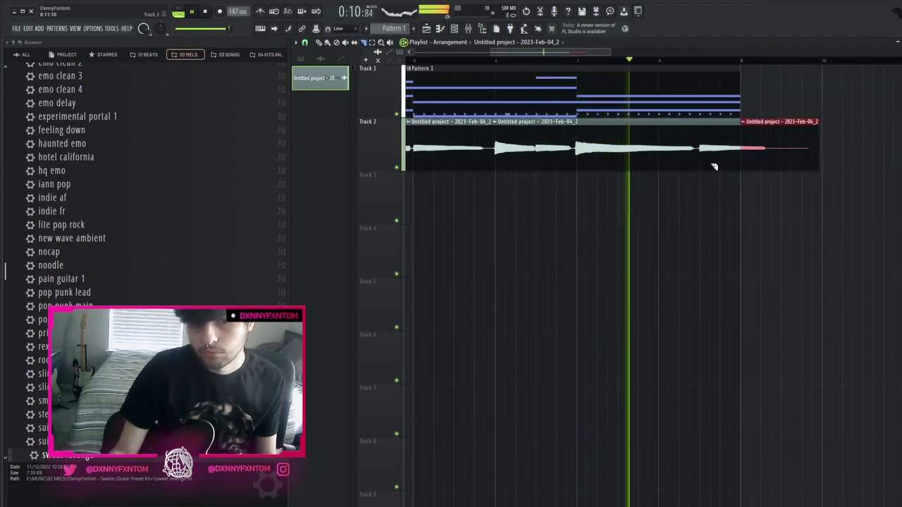
scroll(698, 168, up, 2)
scroll(697, 171, down, 3)
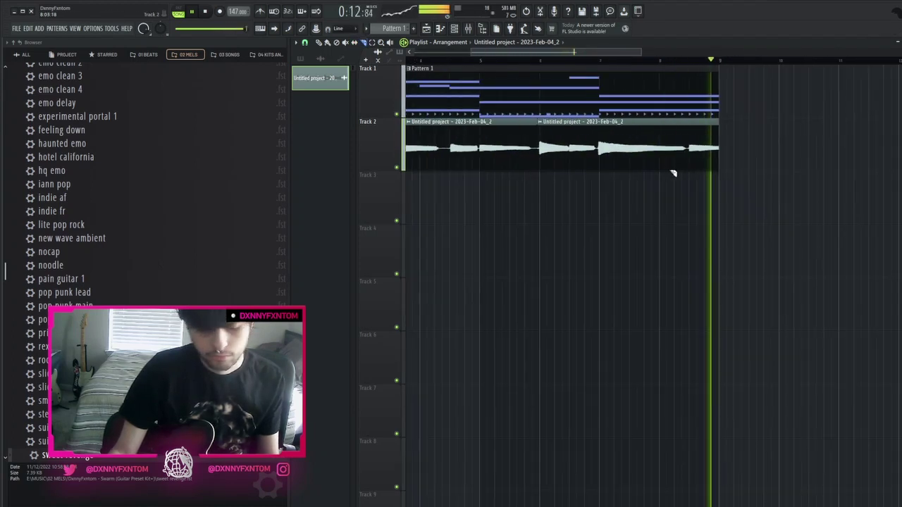
Play back the edited guitar with the pattern and check the Insert 2 level in the mixer
scroll(535, 220, down, 3)
drag(607, 216, 499, 173)
ctrl+click(501, 173)
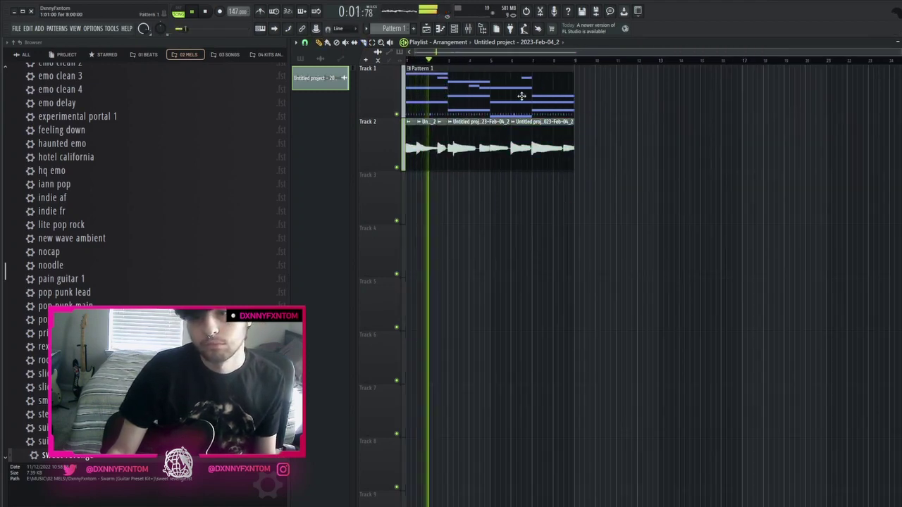
key(F9)
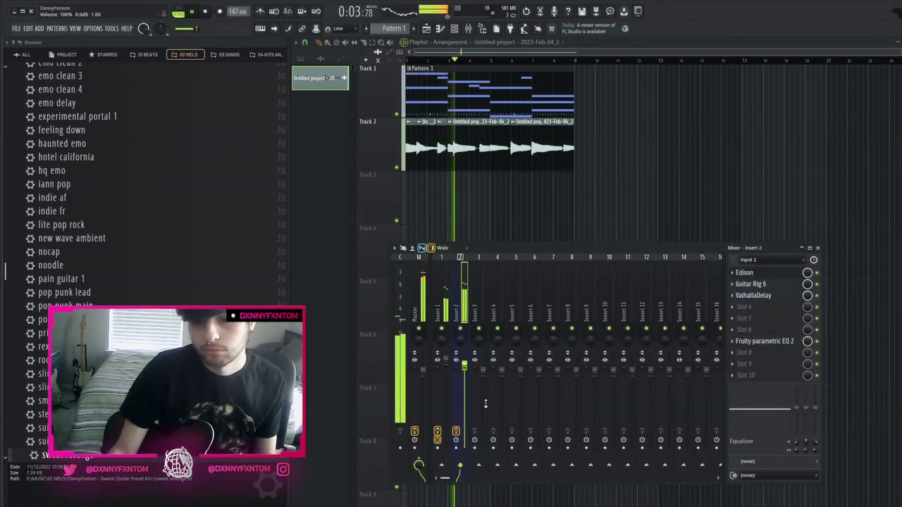
key(F9)
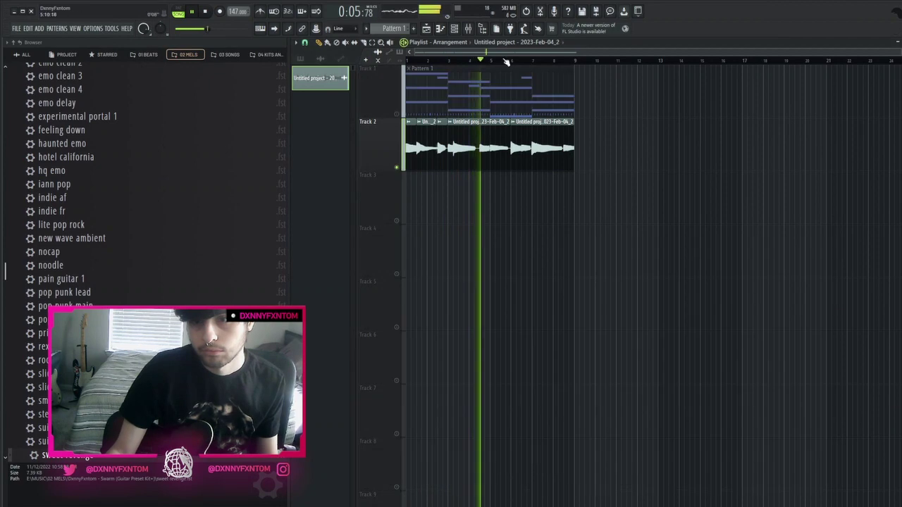
Solo guitar Track 2, arm mixer Insert 2 and render it to an audio clip on Track 3
key(F9)
key(space)
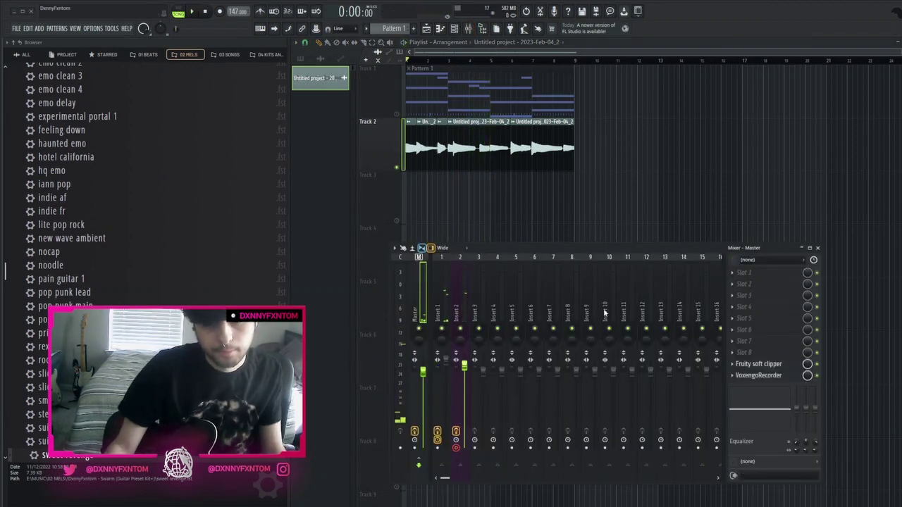
drag(652, 182, 408, 205)
Route the rendered guitar clip to mixer Insert 3 and unmute Track 1 while Track 2 stays muted
double_click(453, 204)
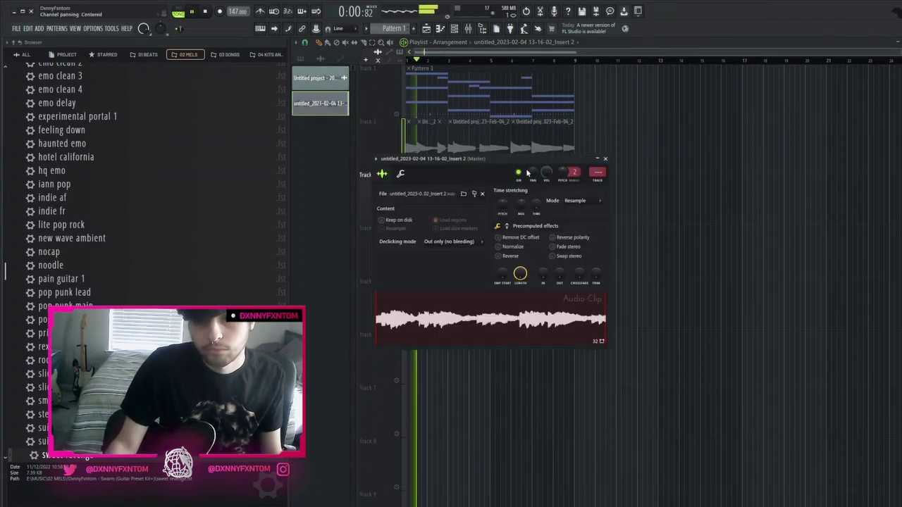
click(397, 114)
key(space)
key(space)
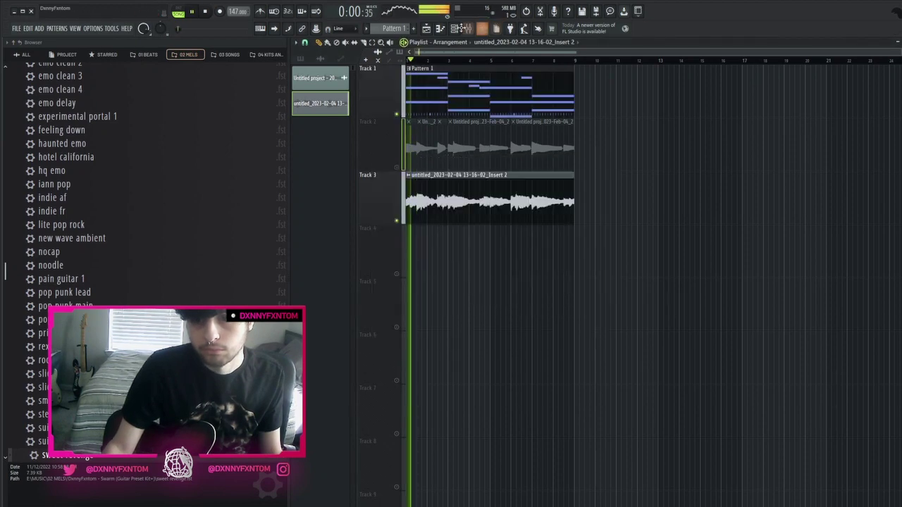
key(space)
Load HalfTime into slot 3 of Insert 3 and set its loop length to 1/2
click(468, 28)
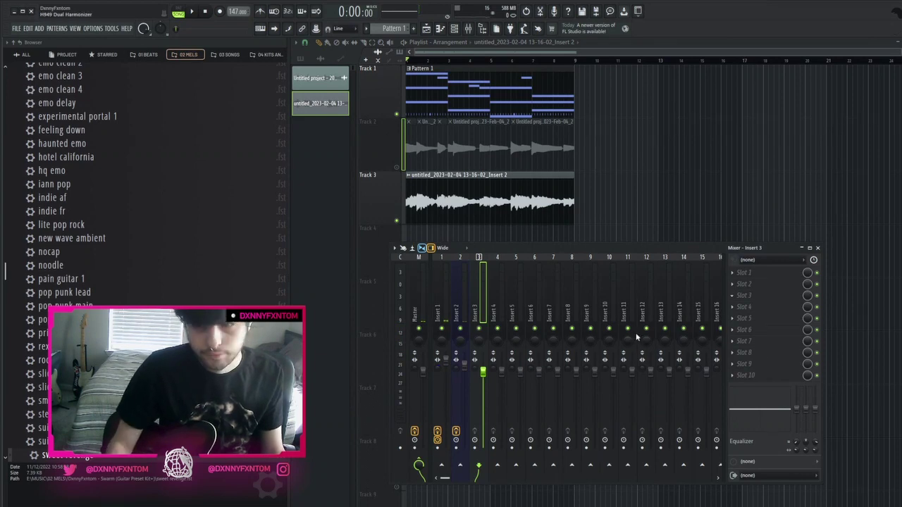
key(space)
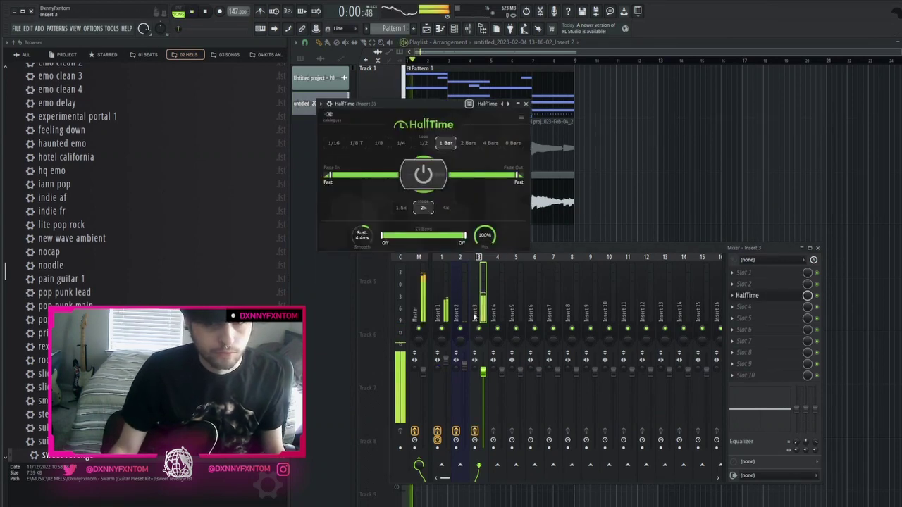
click(424, 145)
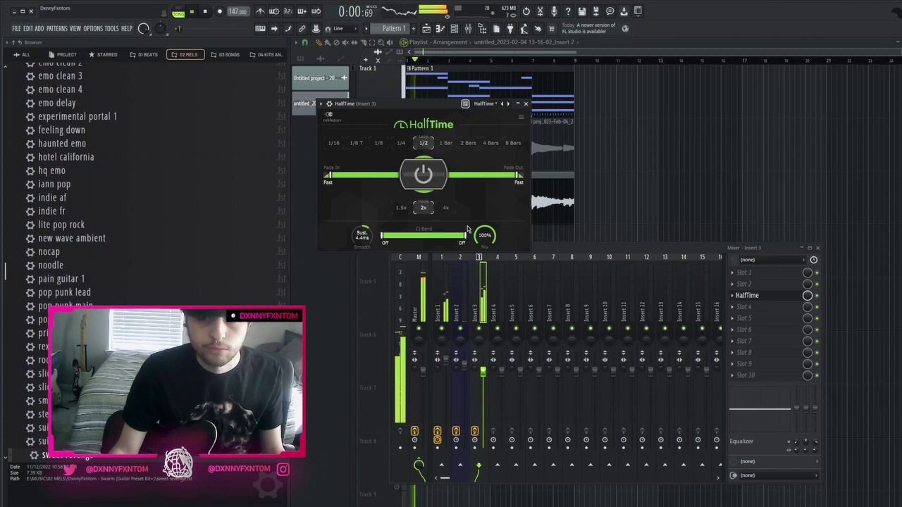
click(754, 296)
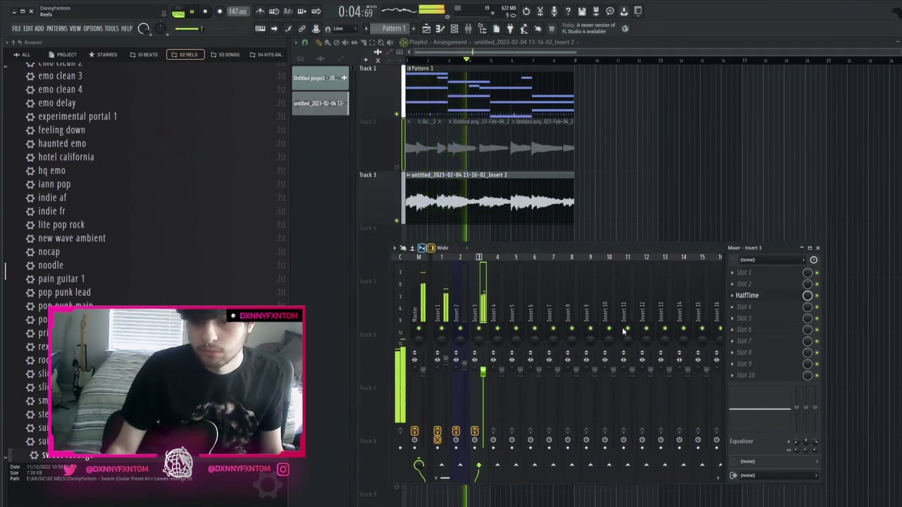
Load Effectrix after HalfTime on Insert 3 and choose the CLASSICFLIP preset from the FRENZY FX Kit
click(467, 371)
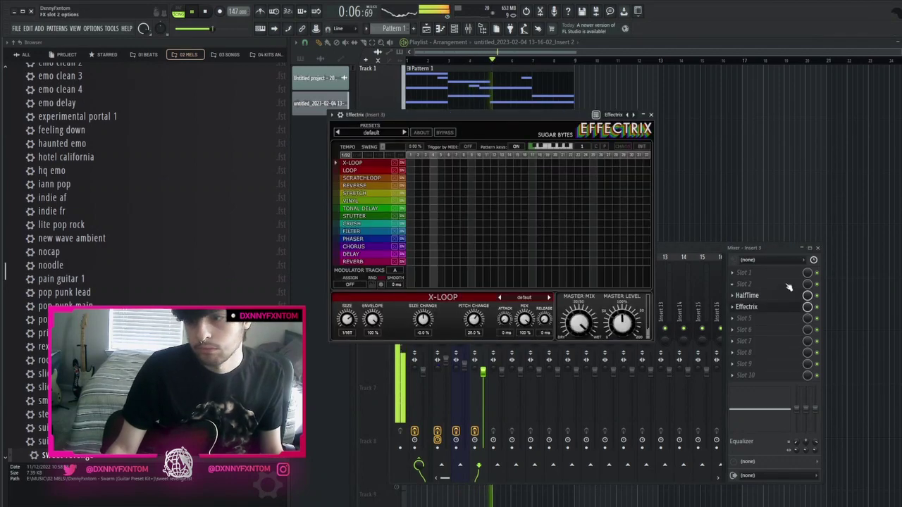
click(539, 134)
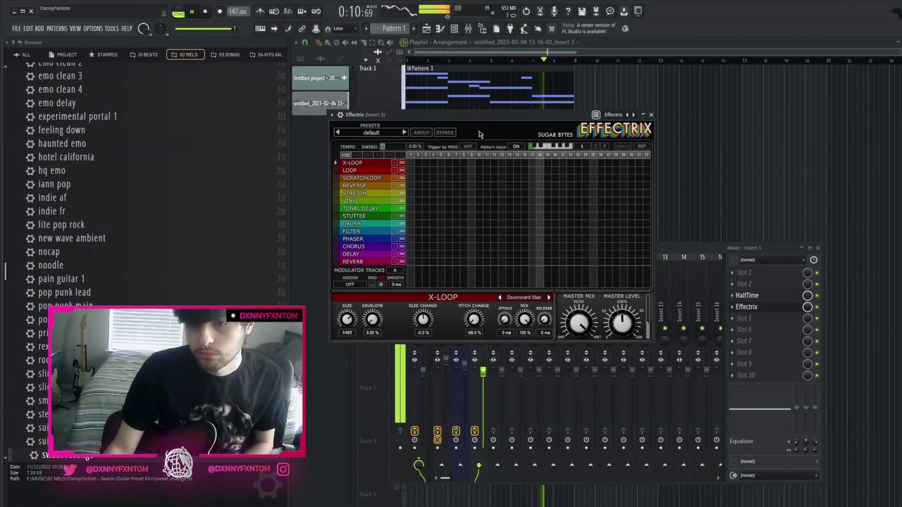
click(404, 132)
click(383, 134)
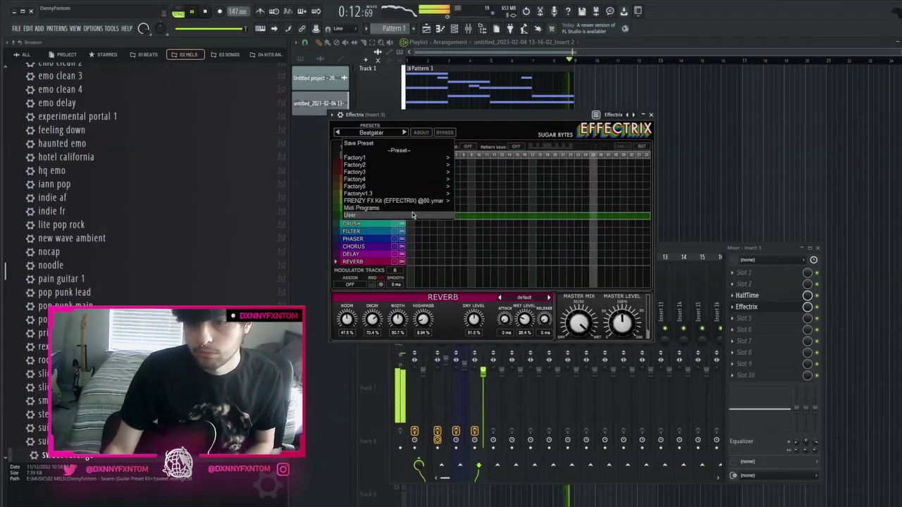
mouse_move(429, 201)
click(459, 198)
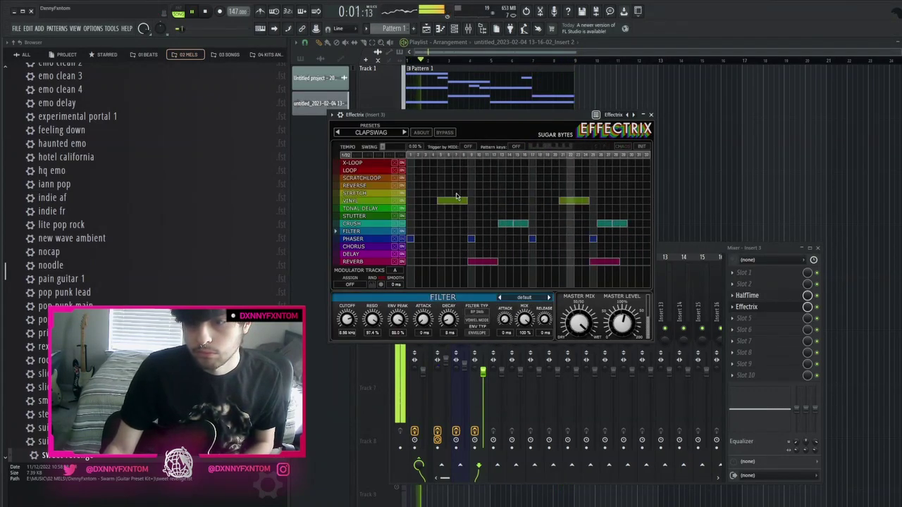
click(403, 131)
click(404, 131)
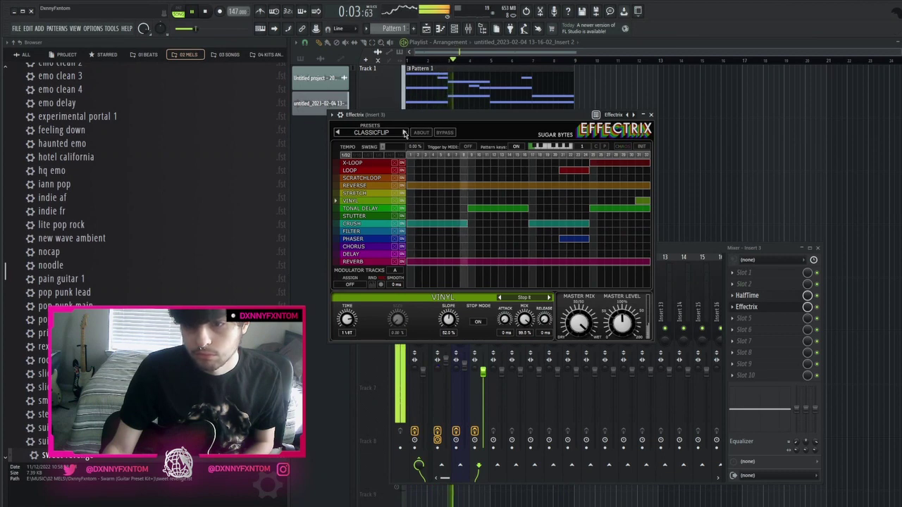
Close Effectrix and lower the volume of Insert 3 to 97%
click(483, 375)
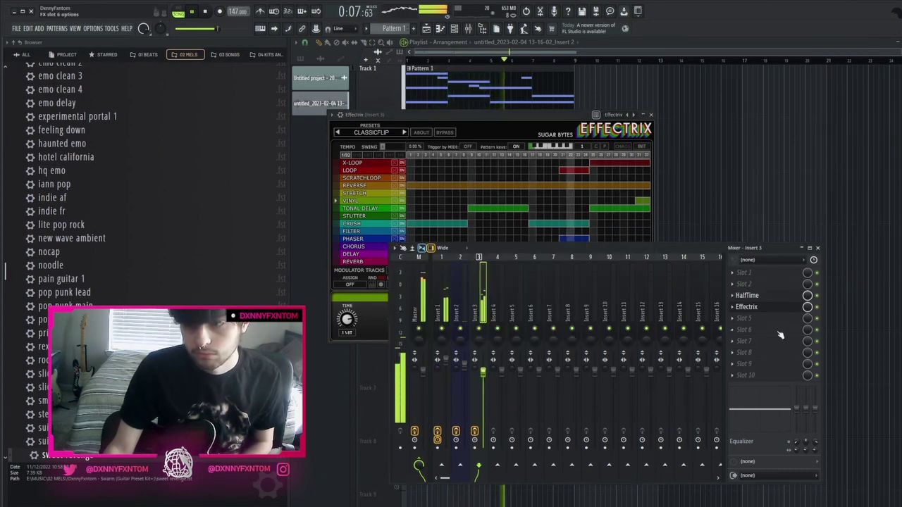
click(765, 307)
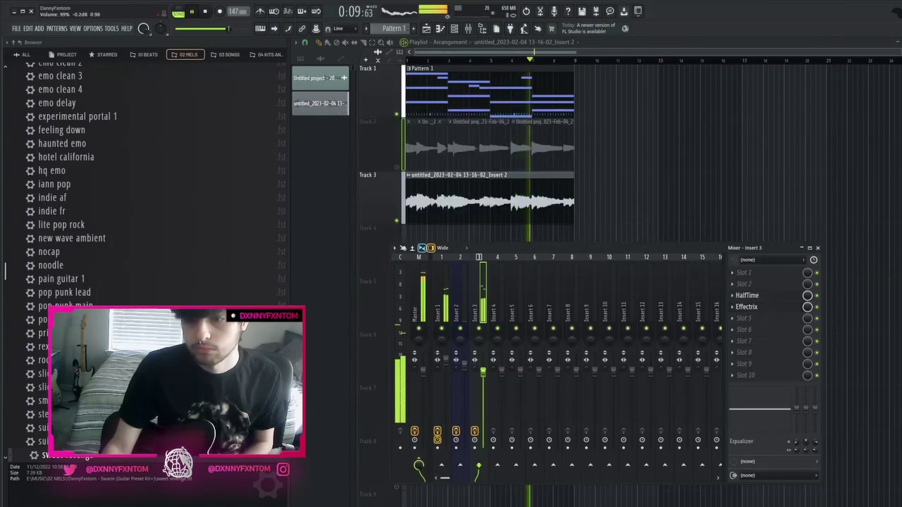
click(462, 380)
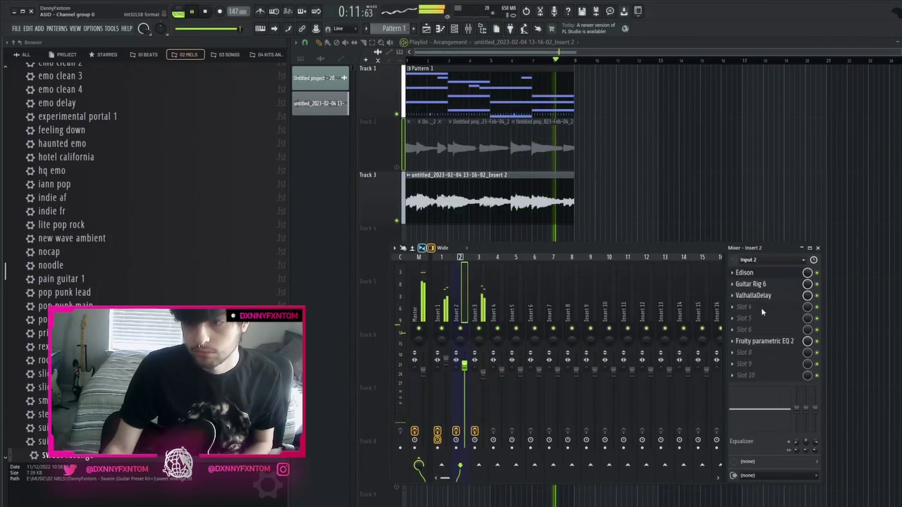
click(483, 375)
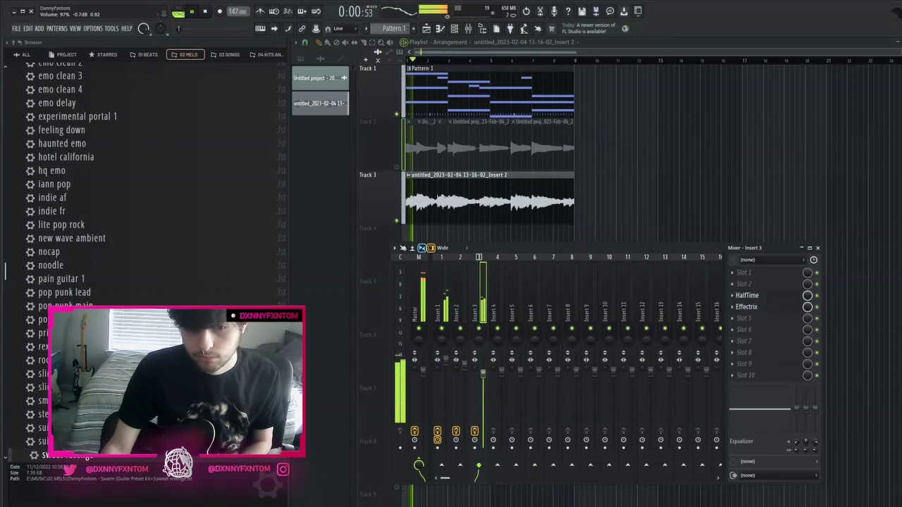
Load the ! INDIE PUNK GUITAR preset onto mixer Insert 4, set its audio input to Input 2 and arm it for recording
scroll(182, 284, down, 2)
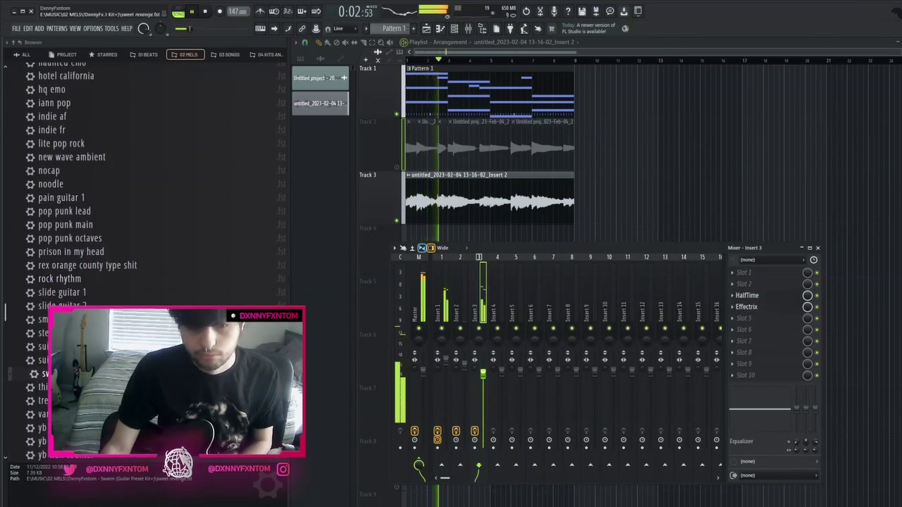
scroll(182, 284, down, 2)
scroll(141, 394, up, 4)
scroll(156, 241, up, 9)
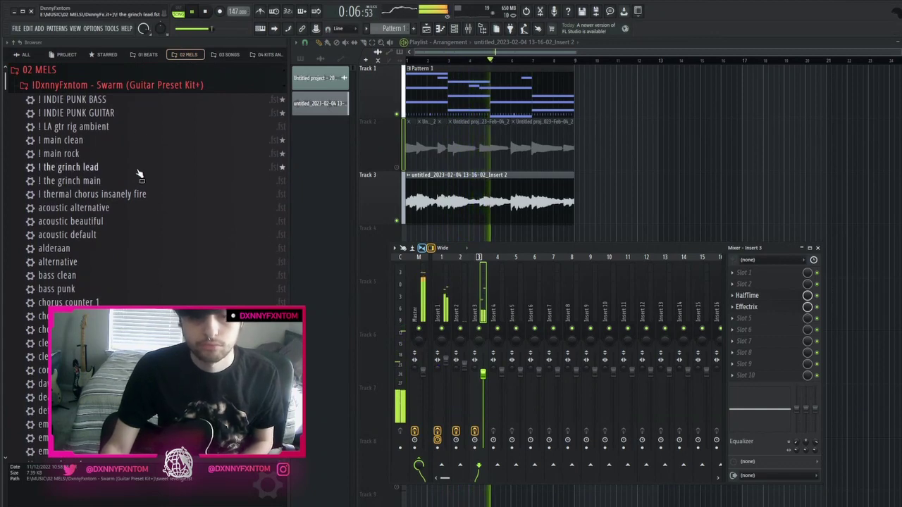
drag(143, 121, 502, 308)
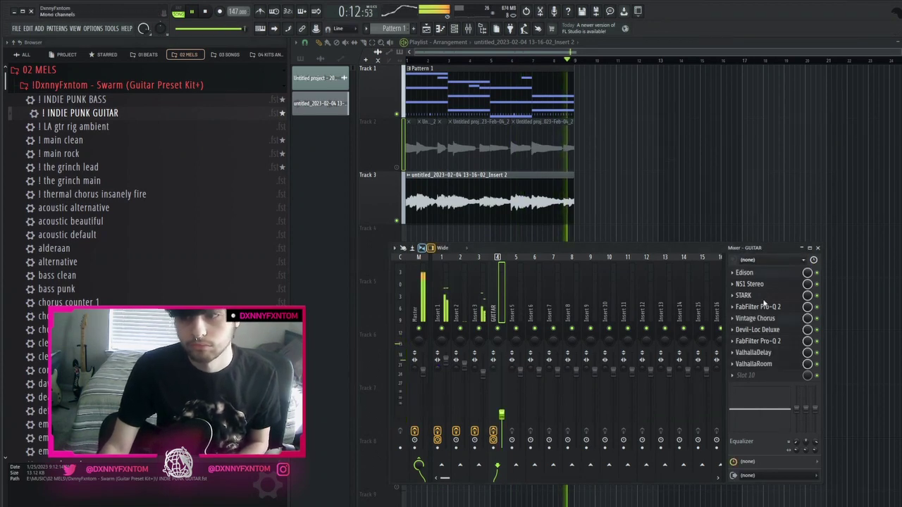
click(493, 449)
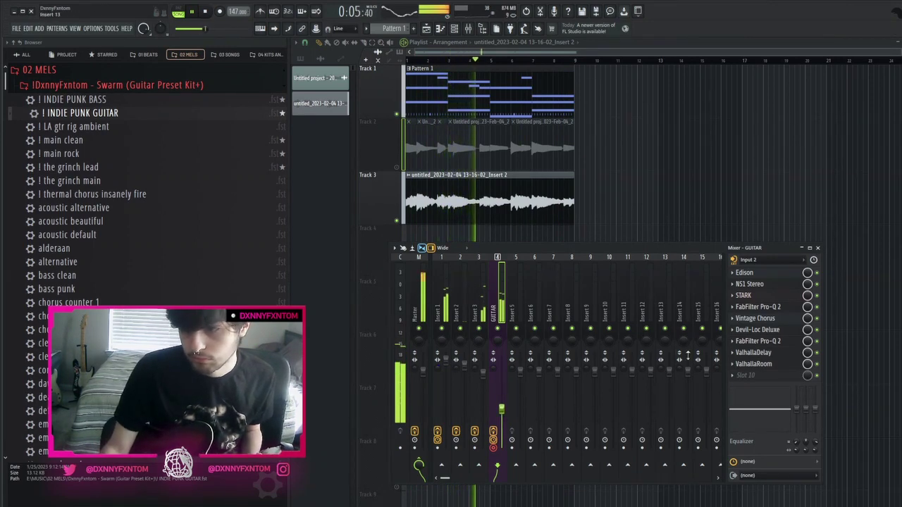
Lower the ValhallaDelay and ValhallaRoom mix levels on the GUITAR mixer track and record a guitar take in its Edison
drag(807, 364, 807, 380)
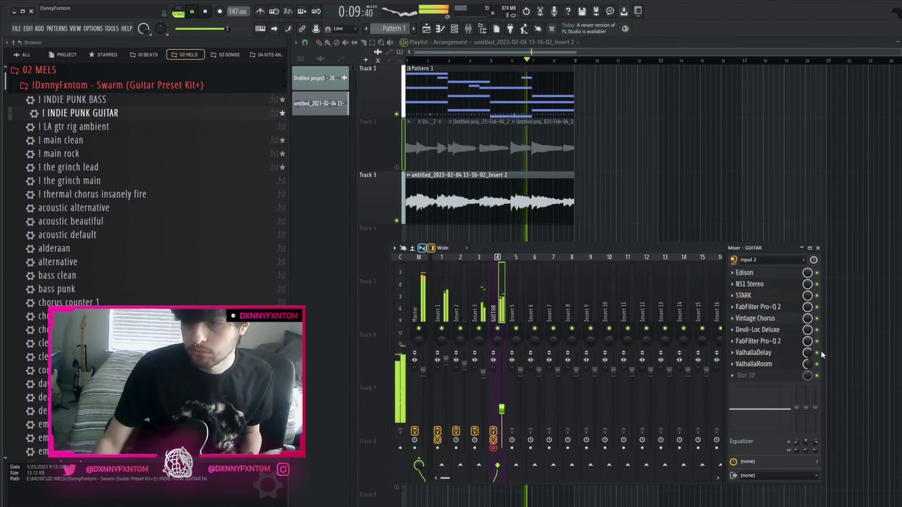
click(782, 275)
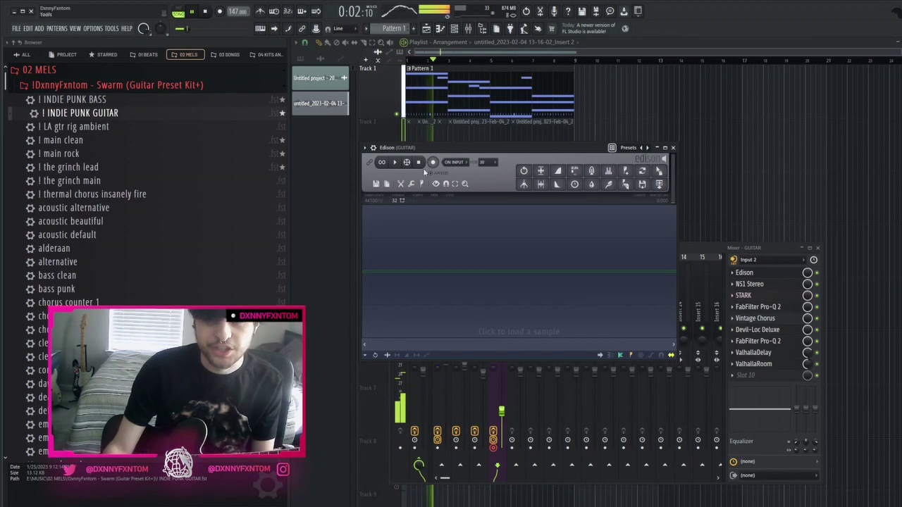
click(434, 162)
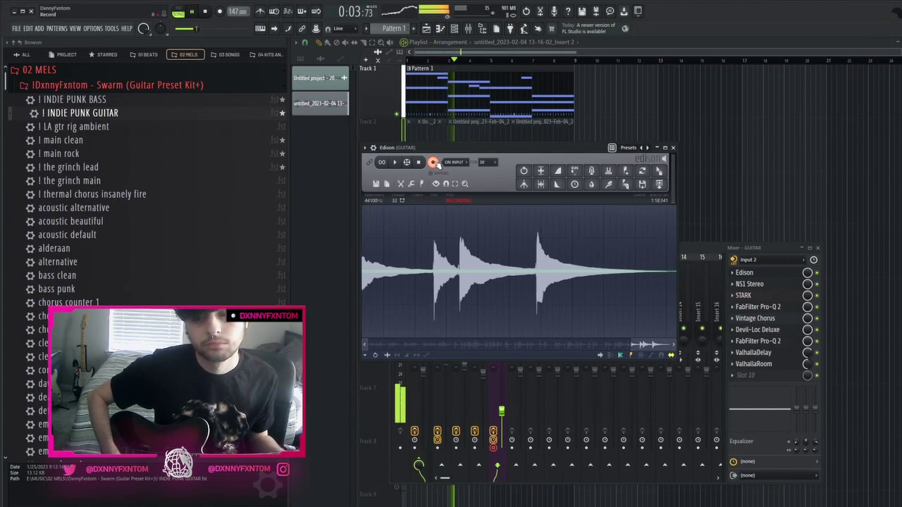
key(space)
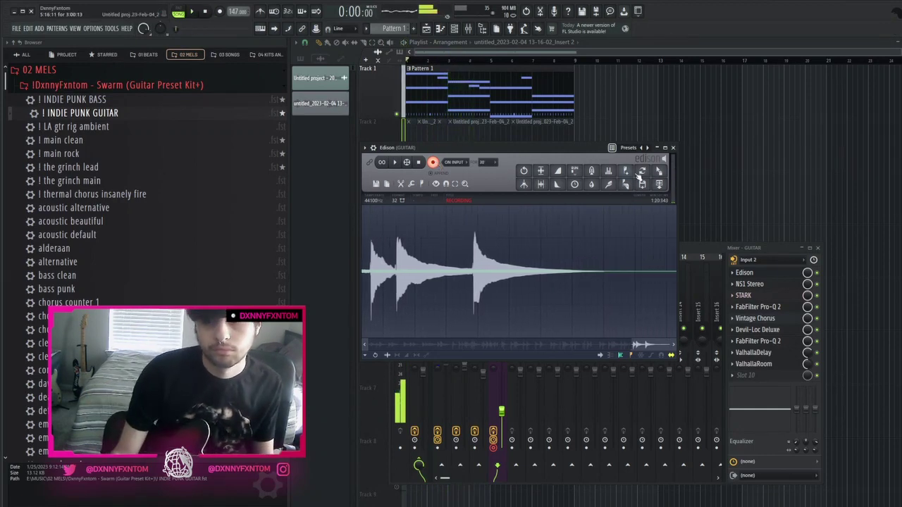
scroll(606, 277, up, 3)
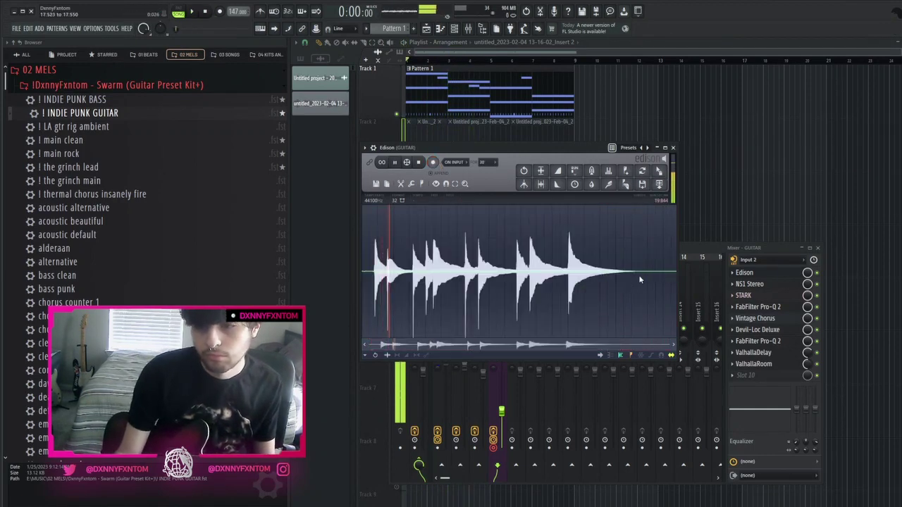
Send the recorded Edison take to the playlist and place it at the start of Track 4
click(642, 172)
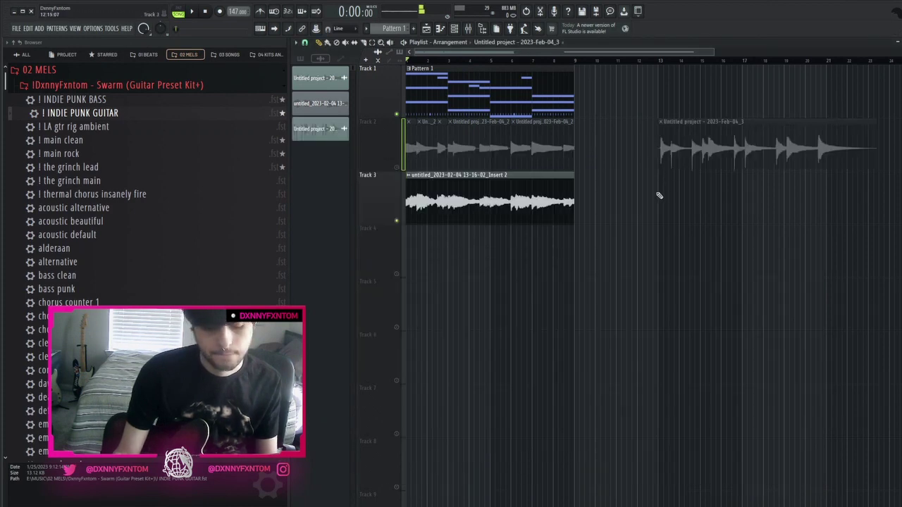
drag(750, 170, 451, 268)
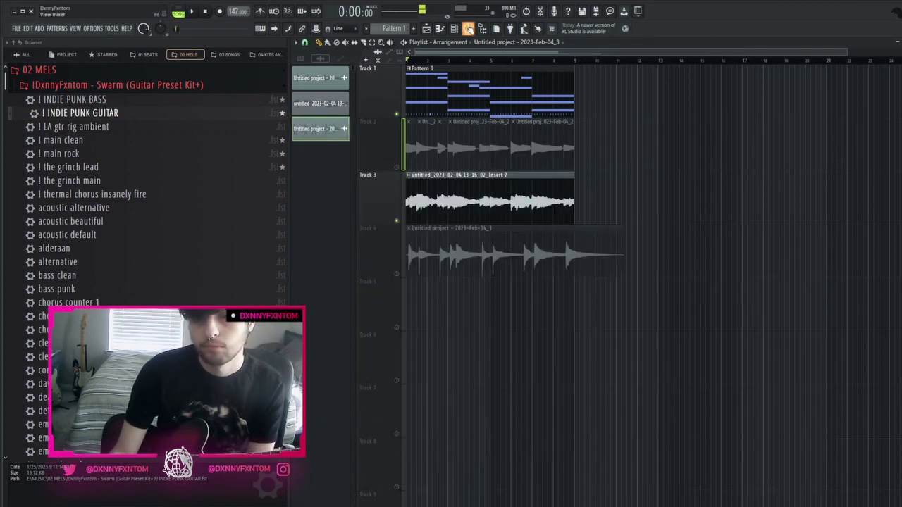
Route the new guitar clip on Track 4 to the GUITAR mixer track and unmute Track 4
click(468, 28)
right_click(624, 203)
double_click(546, 240)
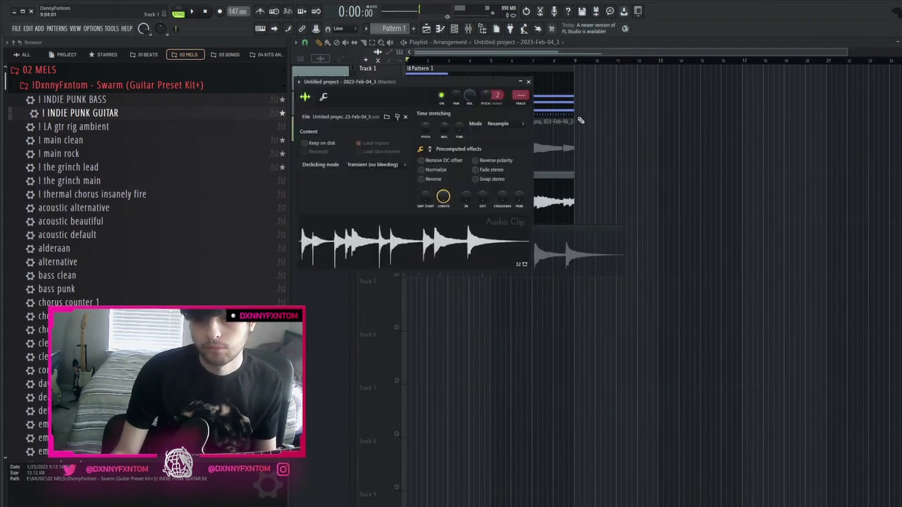
click(529, 82)
click(396, 274)
Slip the audio inside the Track 4 guitar clip slightly earlier to line its notes up with the beat
key(space)
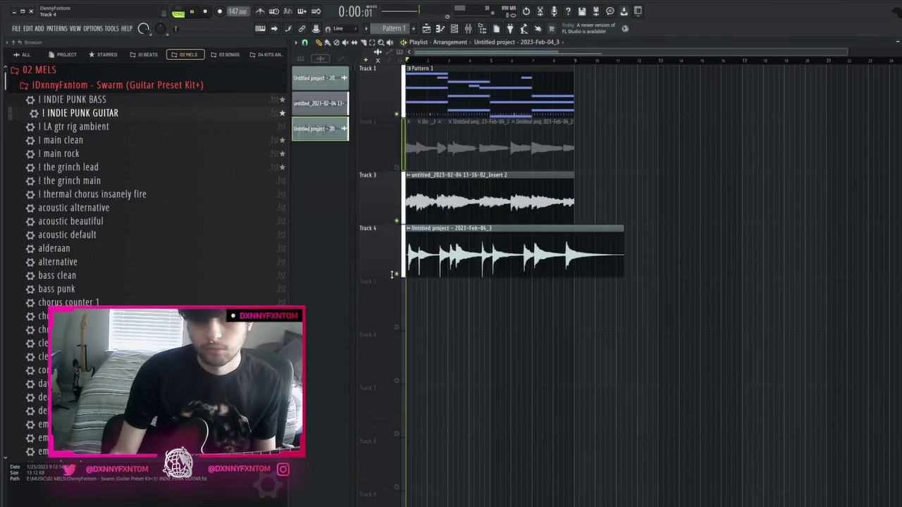
scroll(337, 277, up, 4)
key(space)
key(s)
drag(511, 258, 502, 258)
key(space)
scroll(521, 261, up, 3)
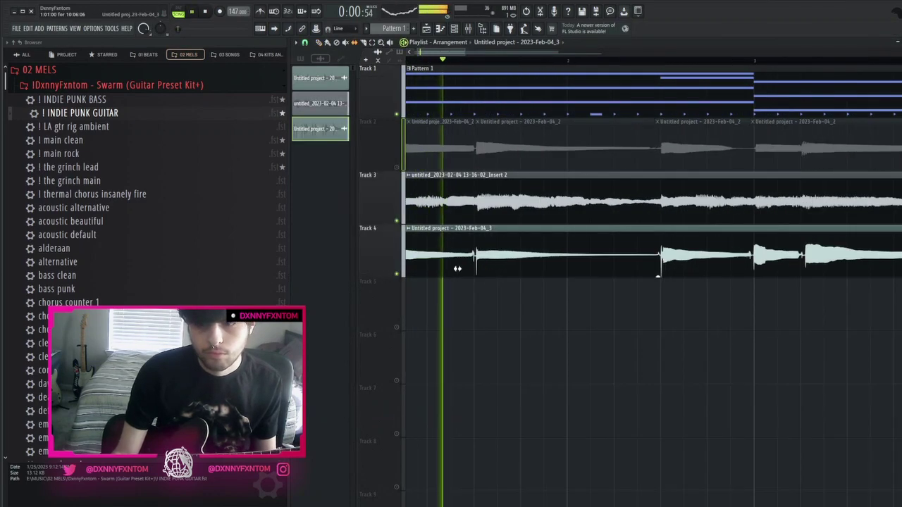
scroll(573, 244, down, 8)
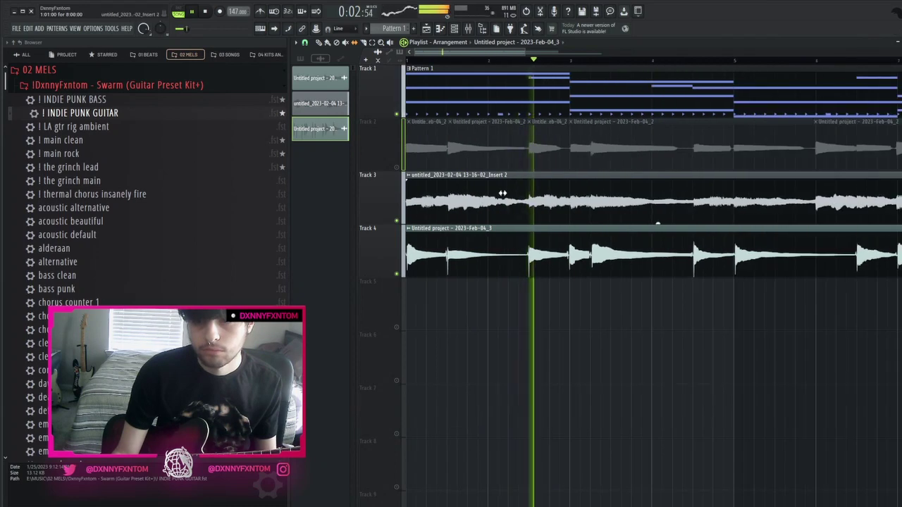
Slice the Track 4 guitar clip at bar 9 and delete the part beyond it
scroll(645, 269, up, 4)
key(c)
click(634, 274)
right_click(677, 265)
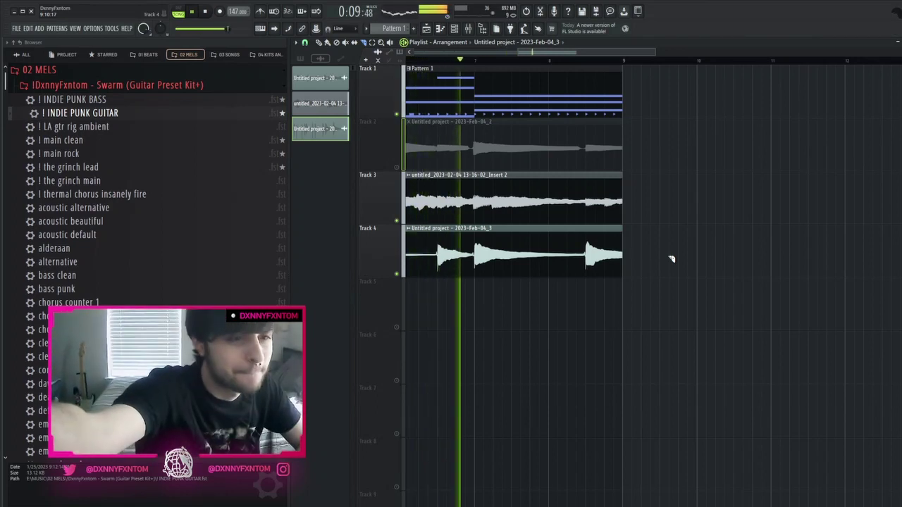
Mute Track 4 and unmute Track 2 in the playlist
scroll(526, 372, down, 2)
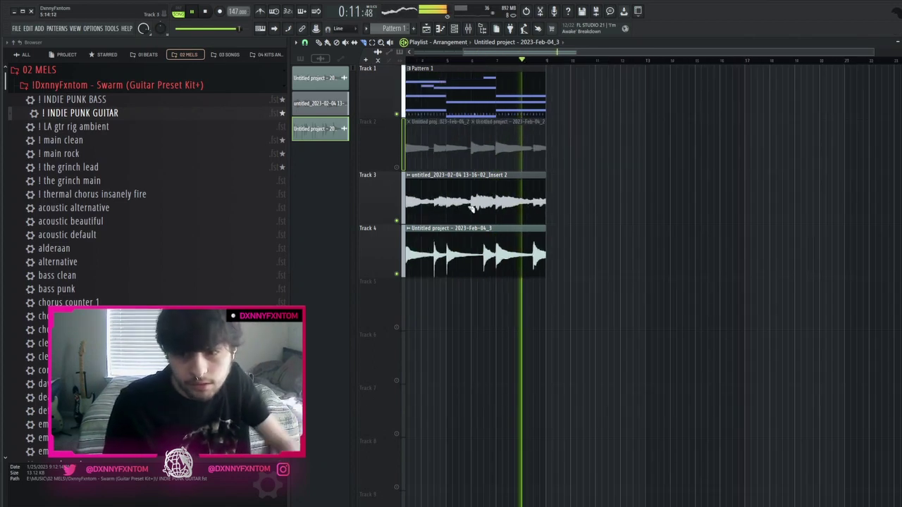
click(397, 274)
click(396, 167)
scroll(458, 320, down, 1)
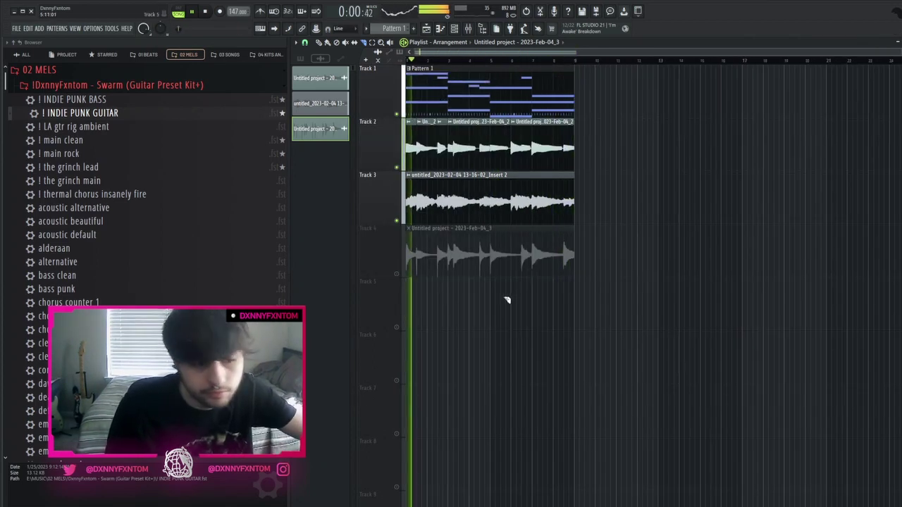
Check the channel settings of the Track 4 guitar clip and its GUITAR mixer track
double_click(527, 247)
key(space)
key(F9)
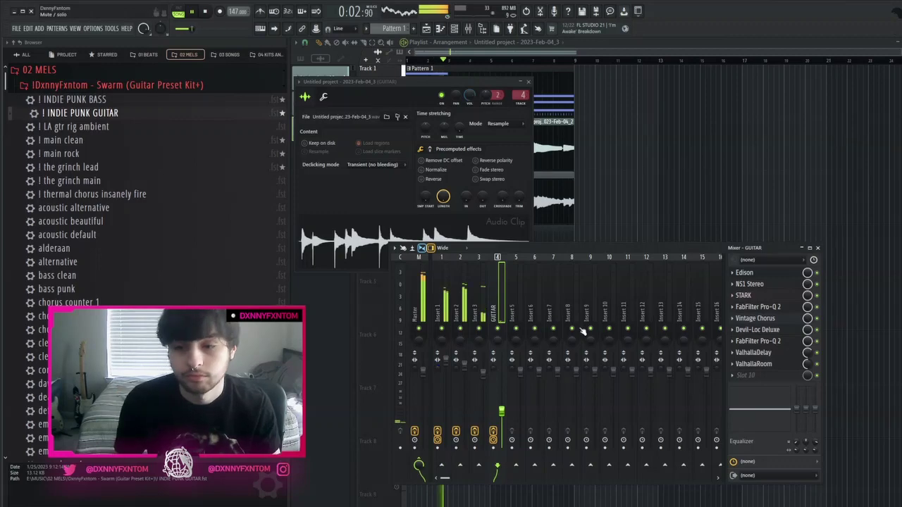
click(519, 298)
click(500, 303)
right_click(642, 188)
scroll(642, 188, down, 1)
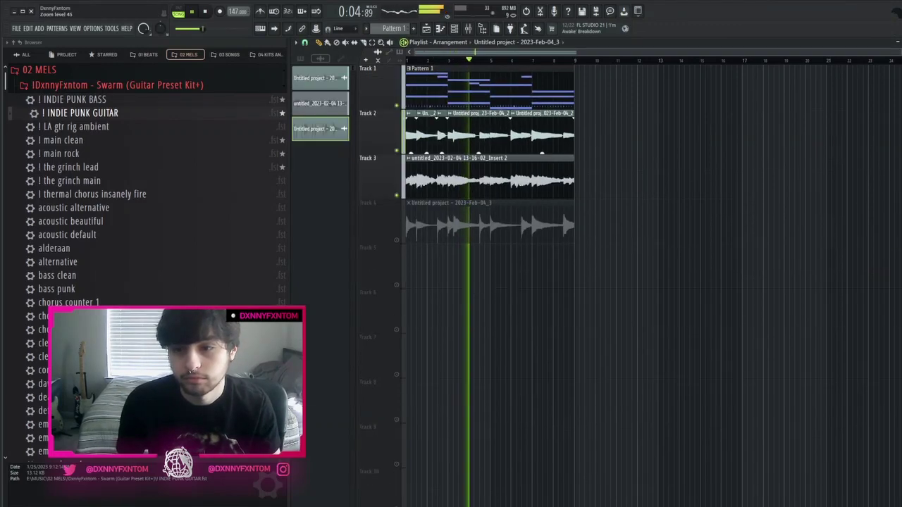
Stop playback and add an Analog Lab V channel to the channel rack
click(455, 29)
scroll(406, 188, up, 1)
key(space)
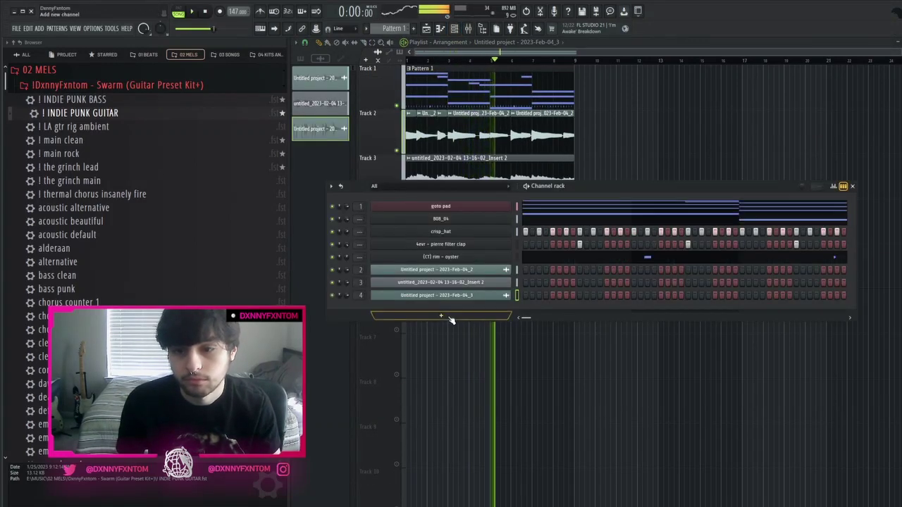
click(450, 317)
click(445, 311)
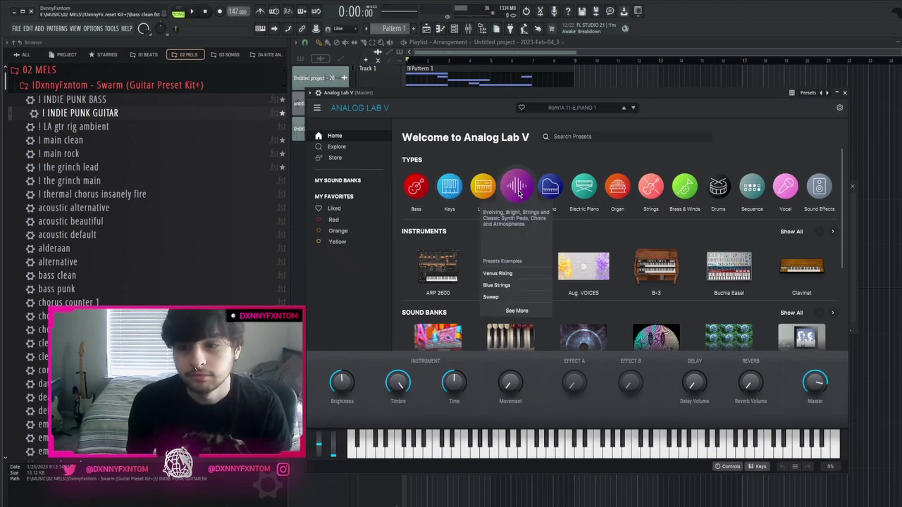
Shuffle Analog Lab V's Pad presets, audition Non-Believer, 013 AT - Sandbag and Helios, and load Biastia
click(517, 189)
click(706, 171)
click(590, 233)
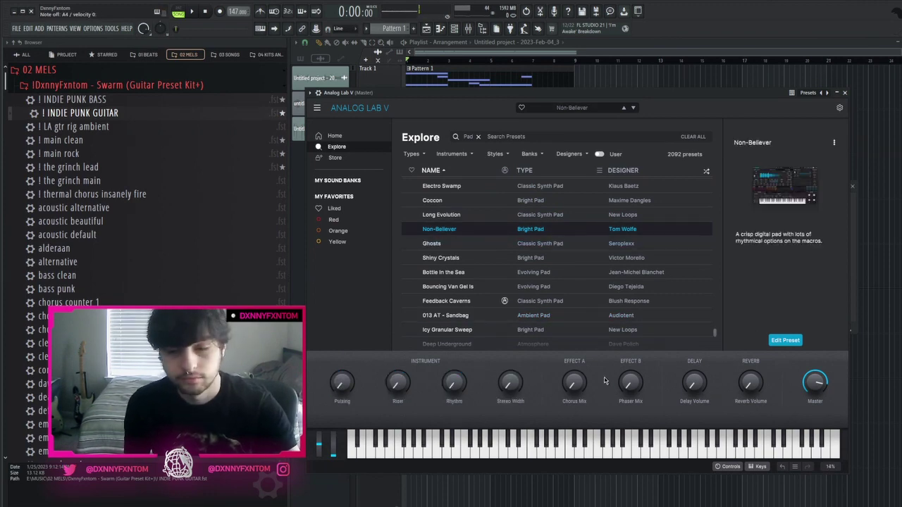
click(546, 316)
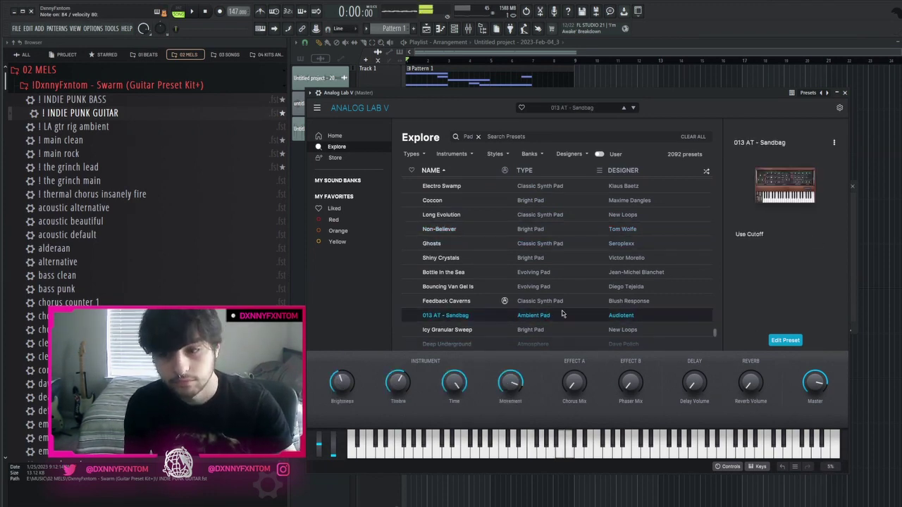
scroll(559, 312, down, 2)
click(559, 312)
scroll(570, 303, down, 2)
click(594, 275)
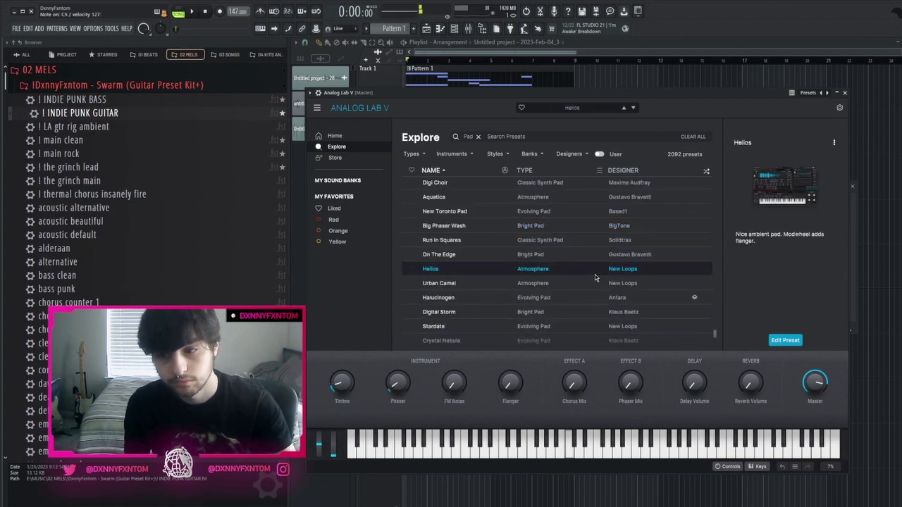
scroll(592, 278, down, 2)
click(591, 279)
scroll(590, 280, down, 2)
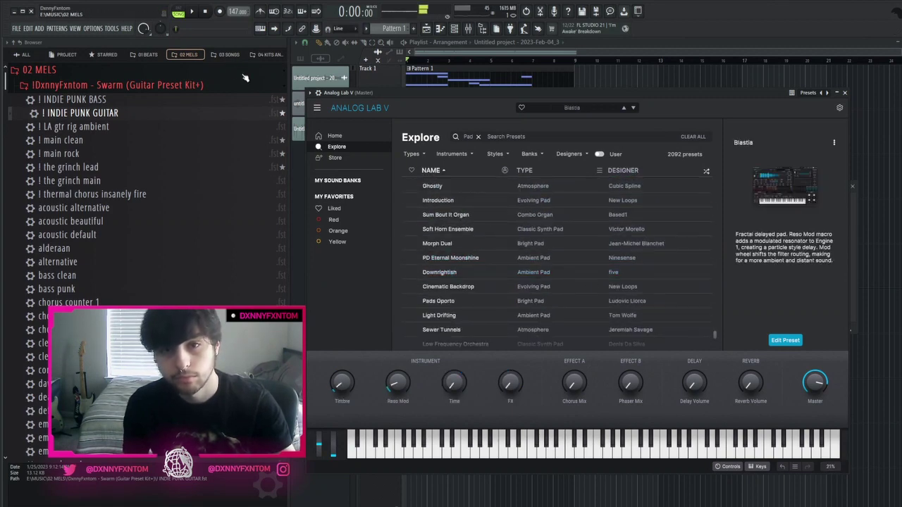
Draw four two-bar Analog Lab V notes in the piano roll across bars 1 to 8: C#6, E6, F#6 and A6
key(F7)
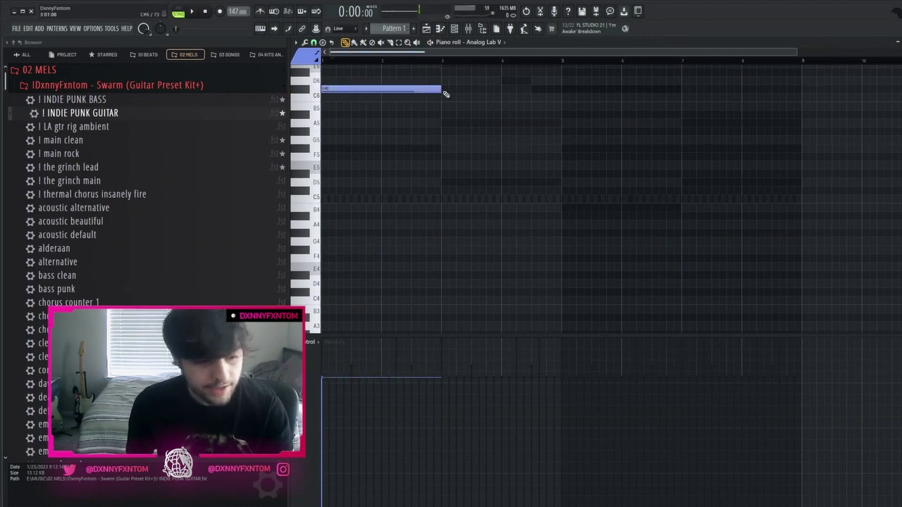
key(space)
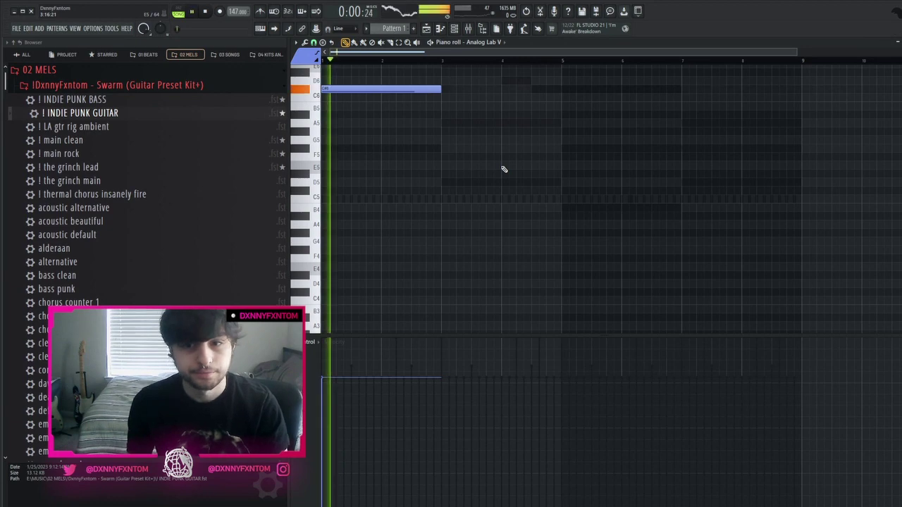
scroll(497, 173, up, 4)
scroll(493, 173, up, 3)
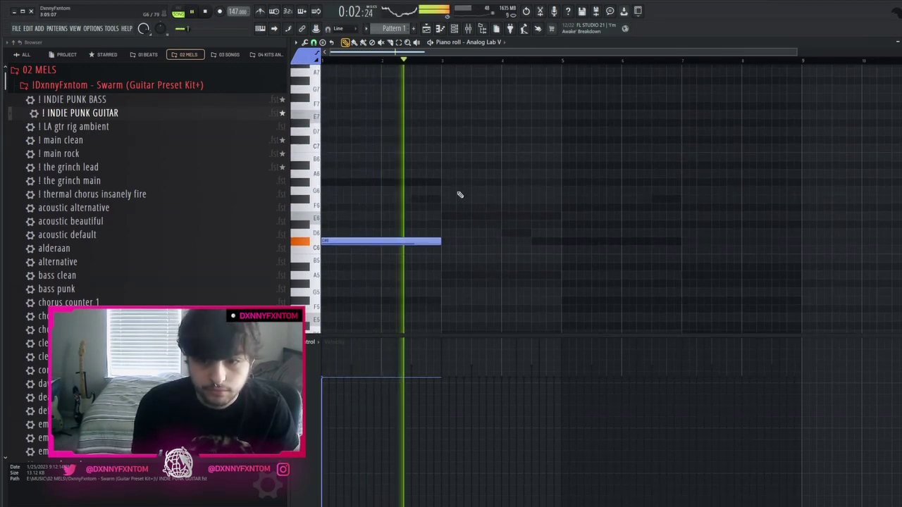
click(443, 216)
scroll(508, 251, up, 2)
scroll(509, 252, down, 3)
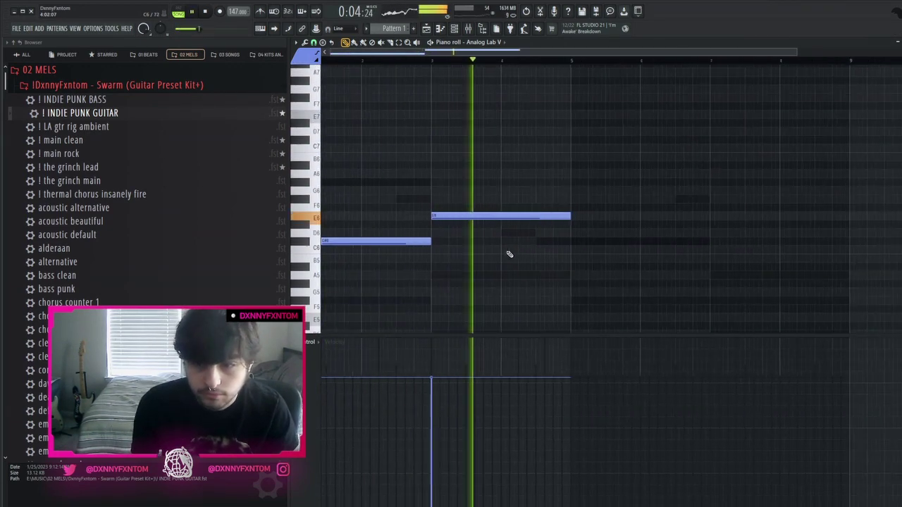
click(562, 198)
mouse_move(681, 198)
mouse_down()
mouse_move(623, 203)
mouse_move(681, 203)
mouse_up()
click(686, 167)
key(space)
drag(686, 172, 691, 177)
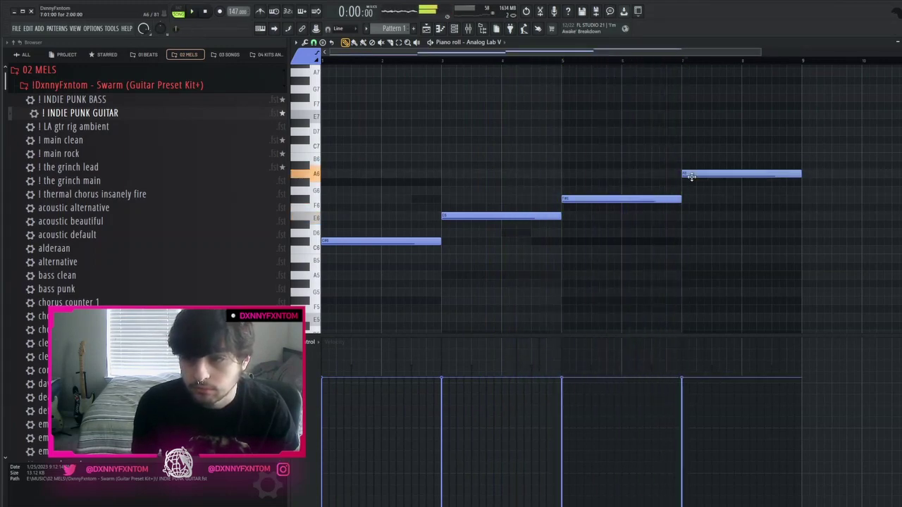
Shorten the final A6 note to one bar and add a one-bar B6 note in bar 8
key(space)
ctrl+scroll(672, 222, down, 1)
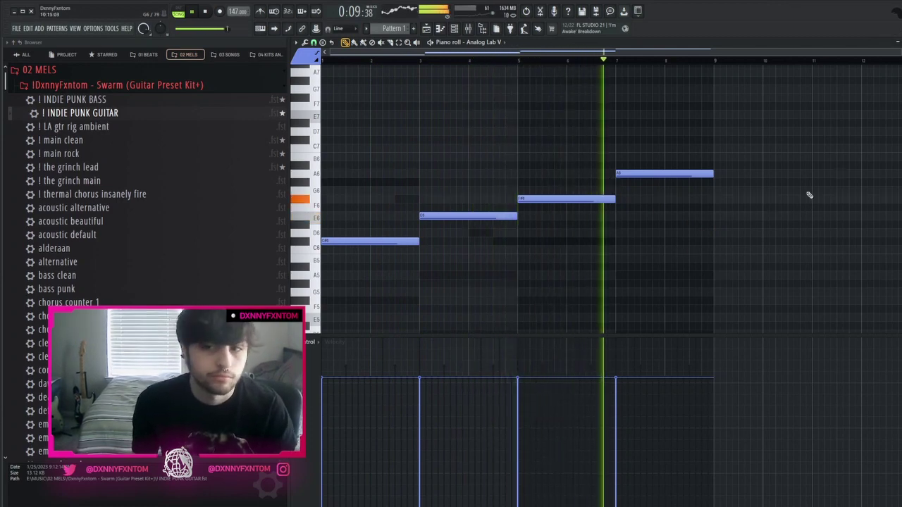
drag(711, 175, 676, 159)
click(668, 148)
key(space)
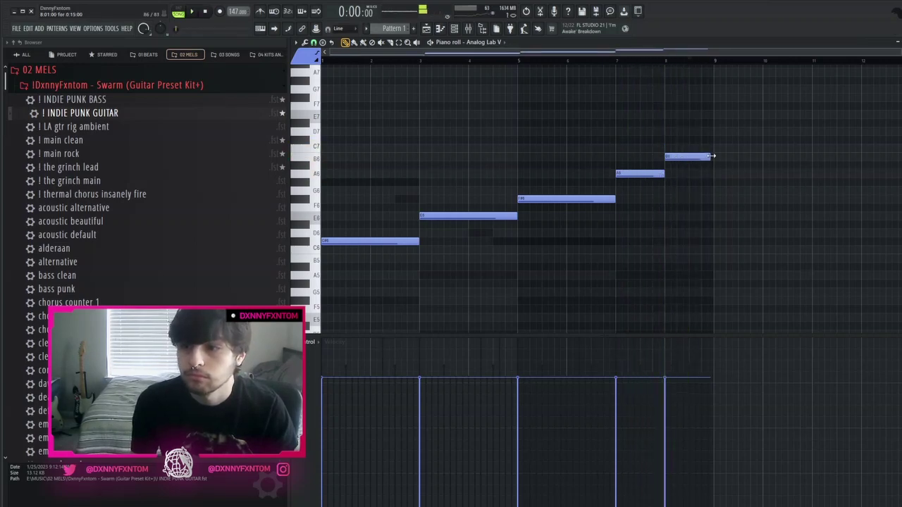
click(664, 60)
key(space)
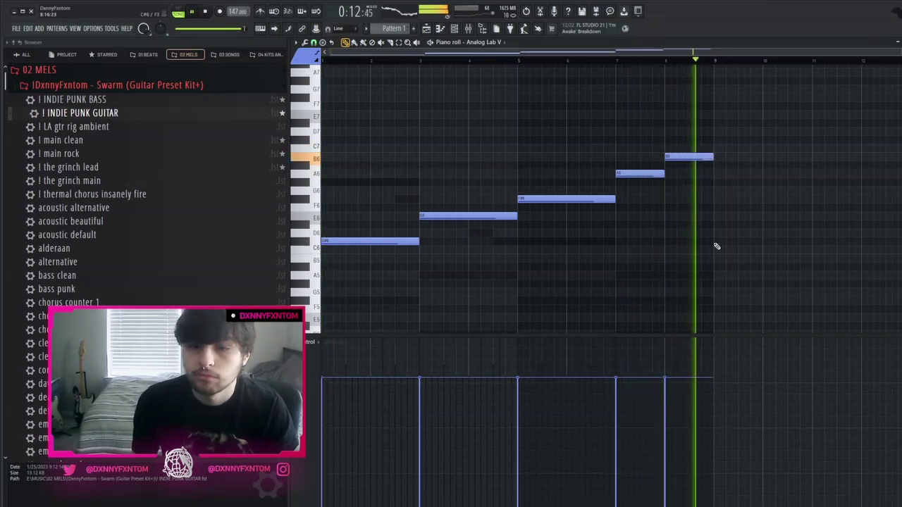
scroll(713, 225, down, 3)
key(ctrl+z)
Route the Analog Lab V channel to mixer track 5
click(456, 29)
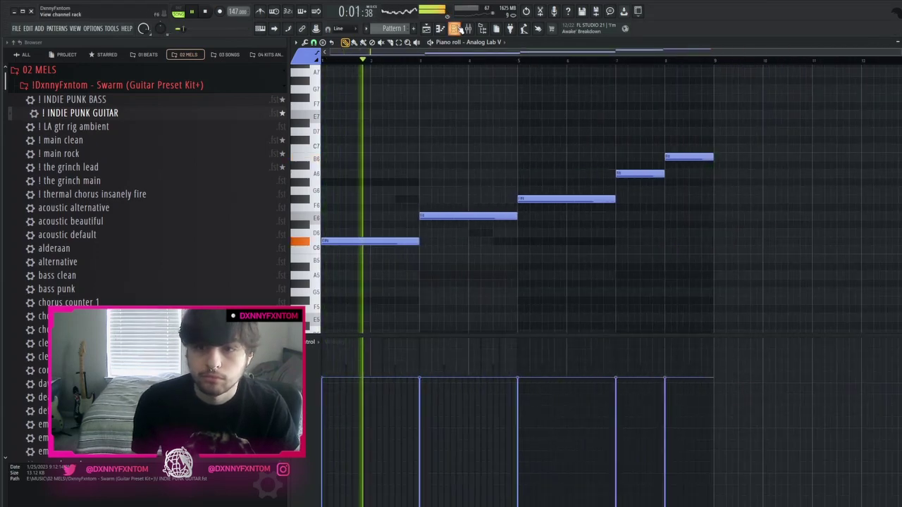
drag(359, 308, 360, 298)
key(space)
key(space)
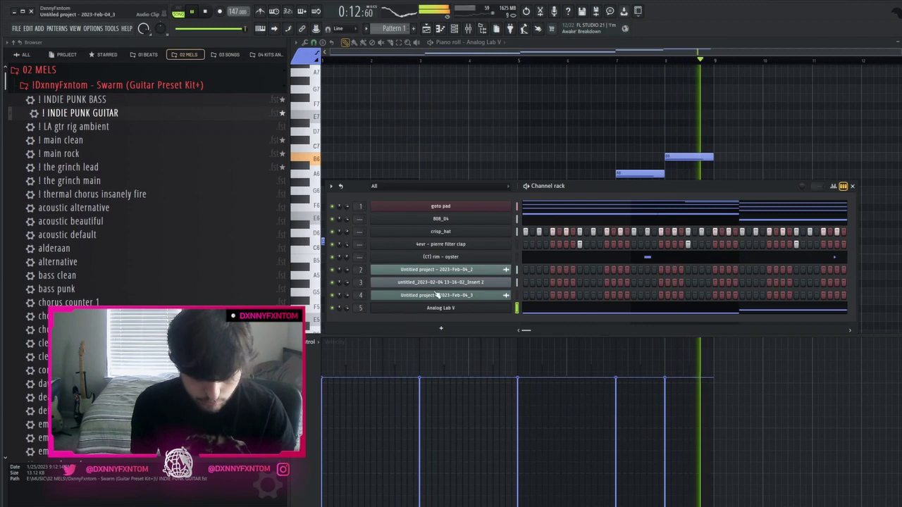
Solo mixer Insert 5 and load Gross Beat into its slot 5
click(480, 29)
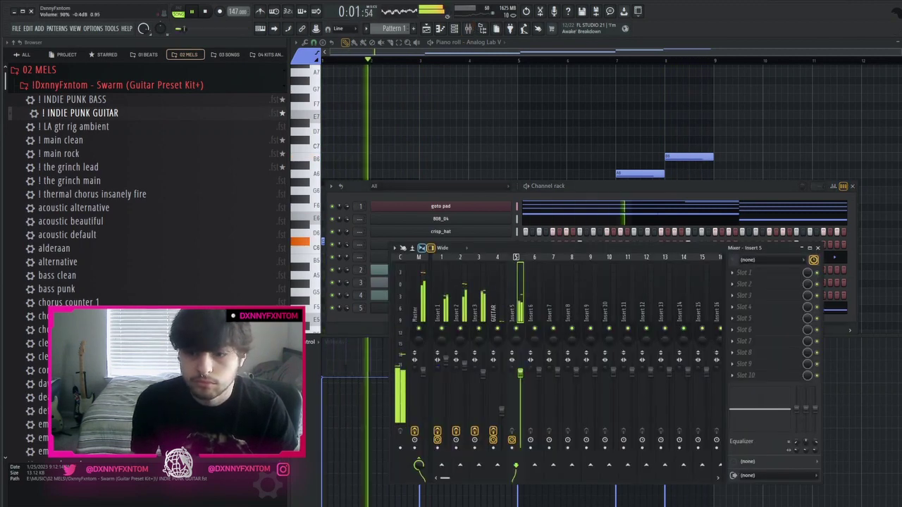
right_click(518, 331)
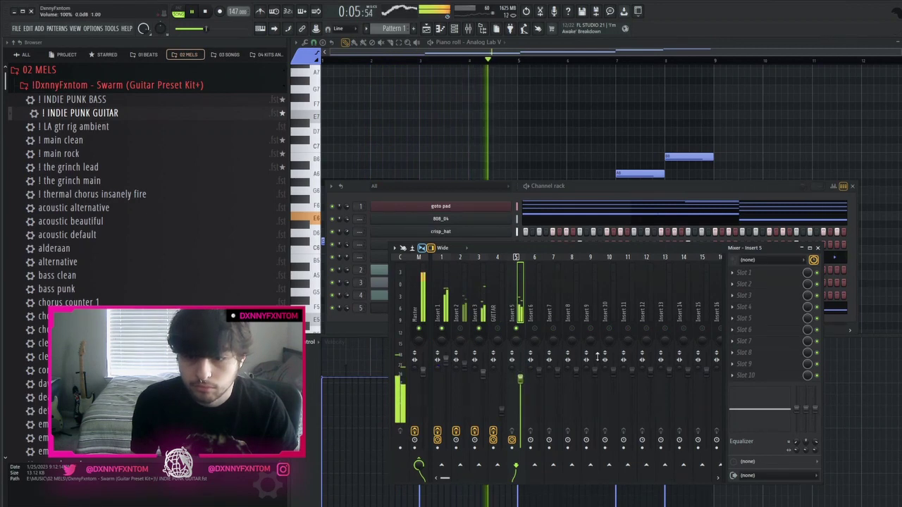
click(773, 322)
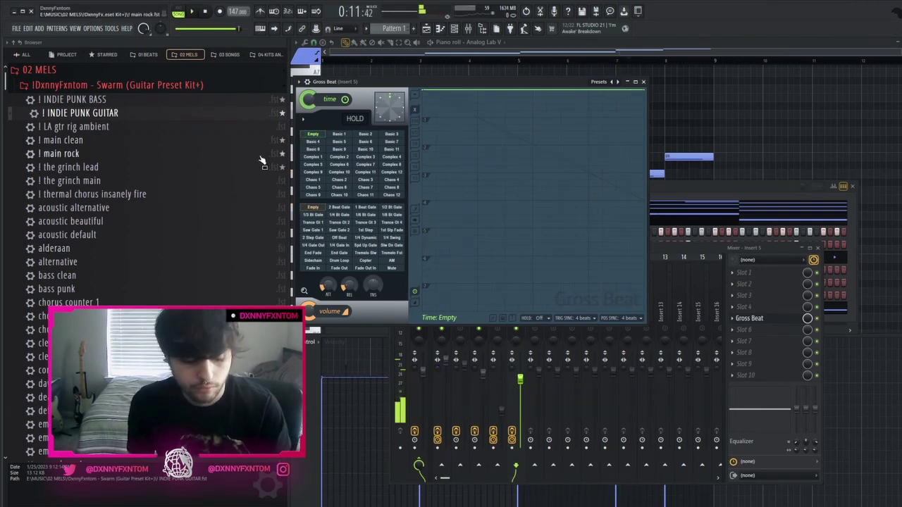
Apply the 1/3 Bt Gate volume preset in Insert 5's Gross Beat and play the pattern with it
click(312, 214)
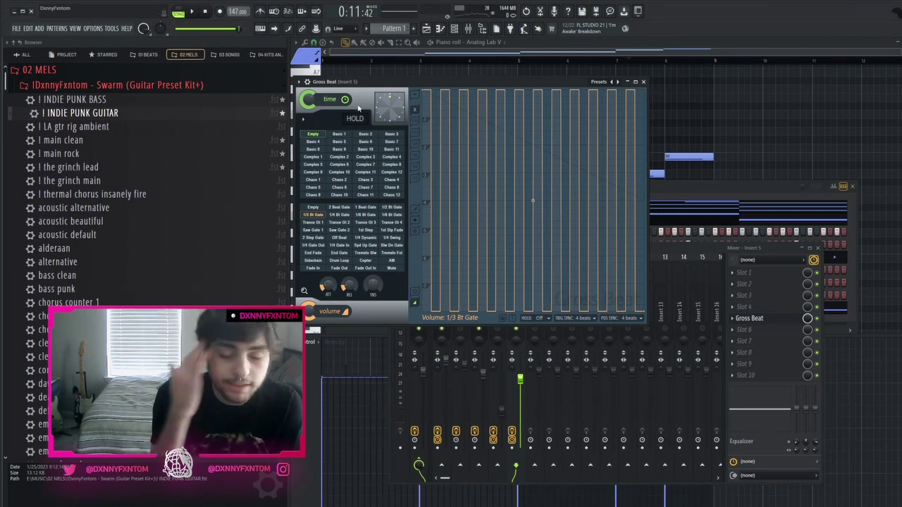
click(682, 299)
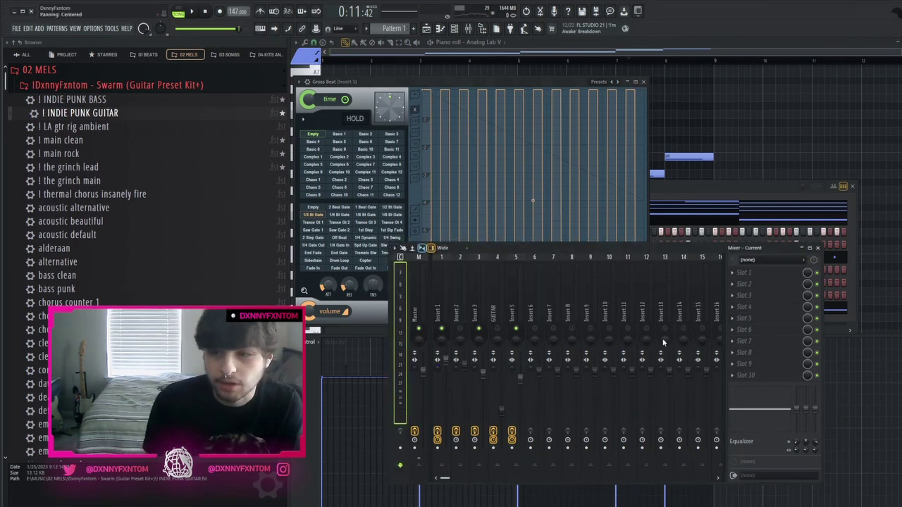
click(421, 309)
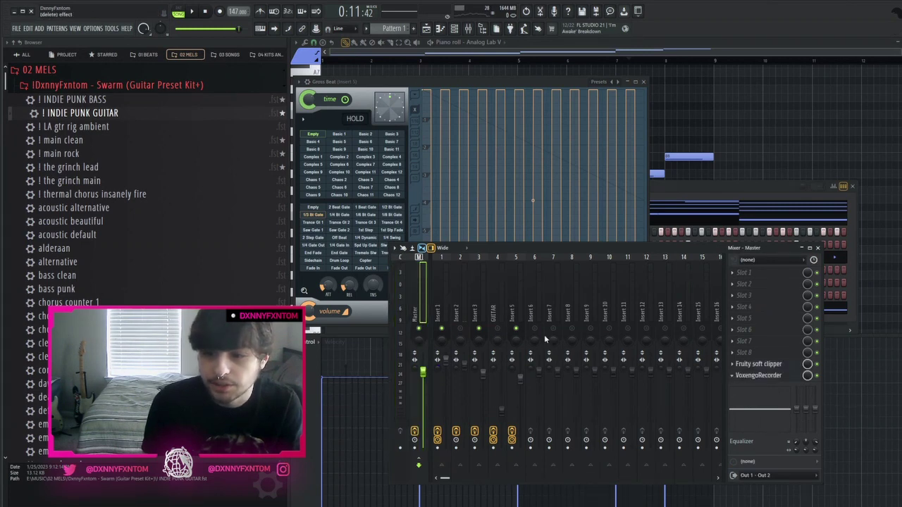
click(521, 325)
click(446, 320)
key(space)
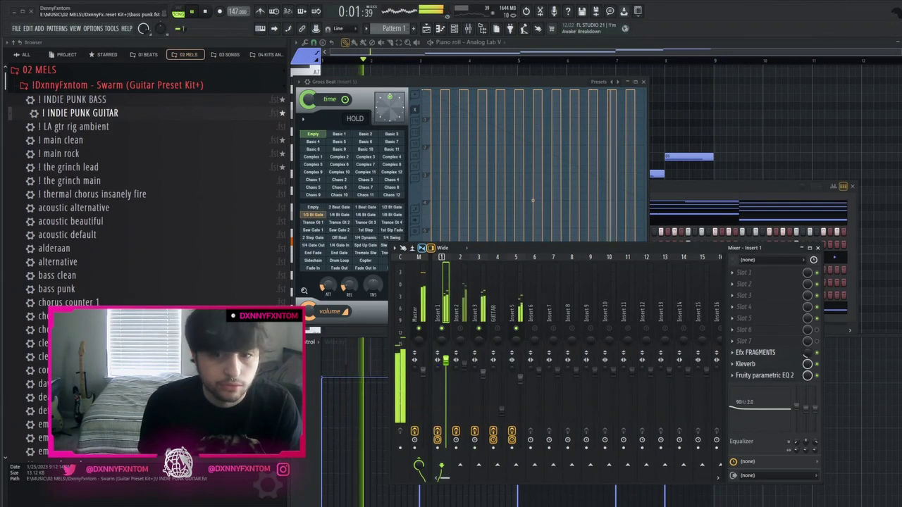
Switch Gross Beat to the 1/2 Bt Gate volume preset and adjust its volume tension, release and attack smoothing
drag(493, 83, 536, 173)
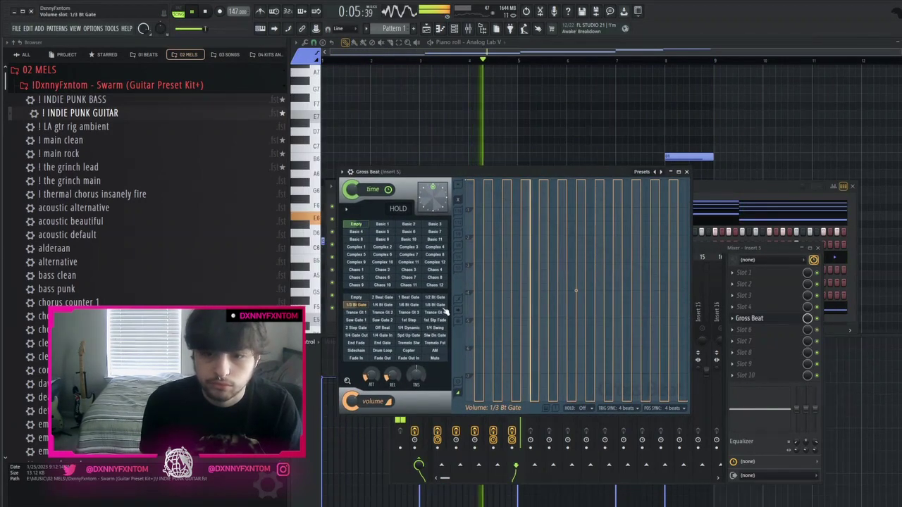
click(435, 297)
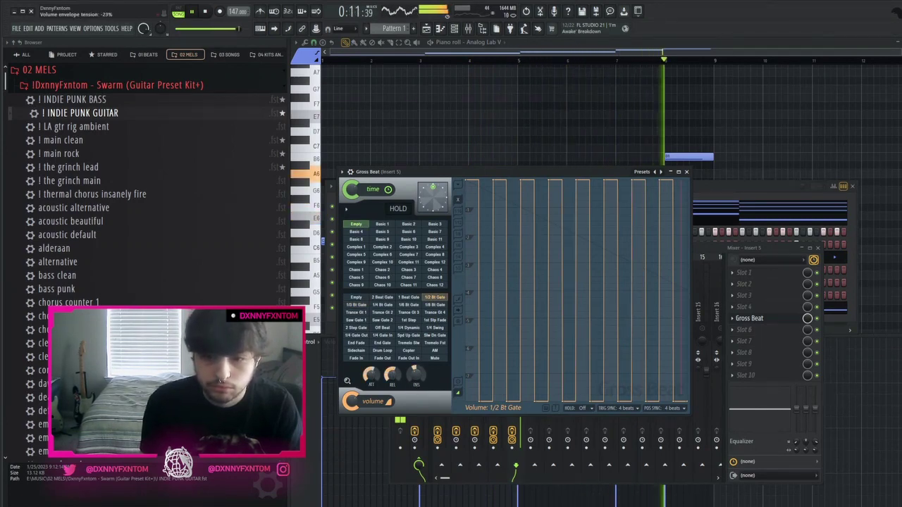
drag(415, 374, 416, 342)
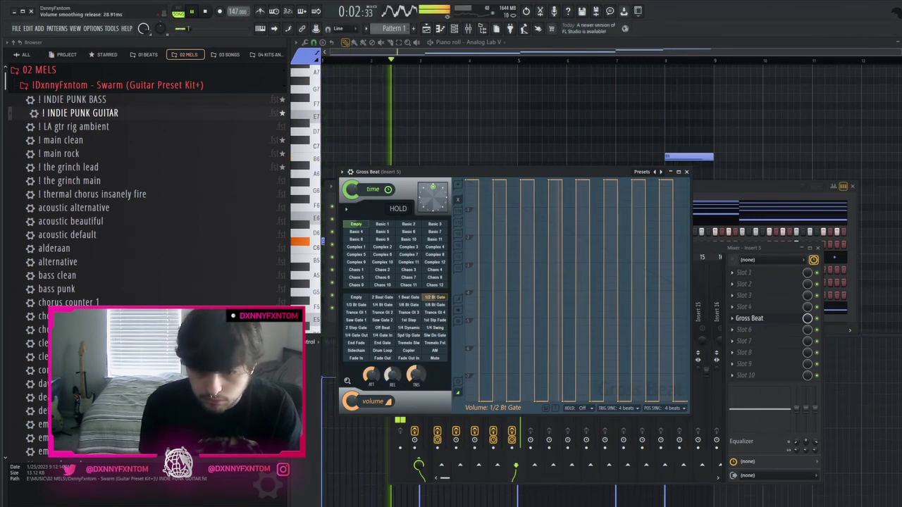
drag(391, 374, 391, 368)
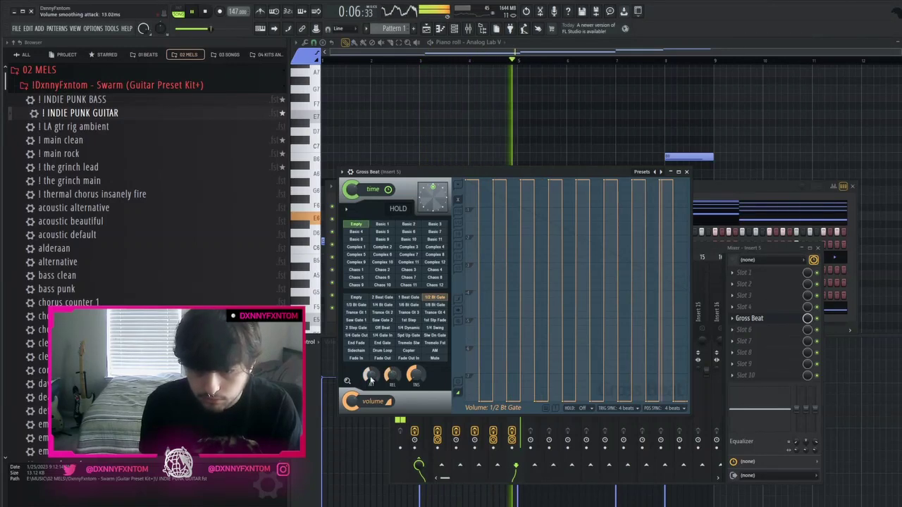
click(789, 321)
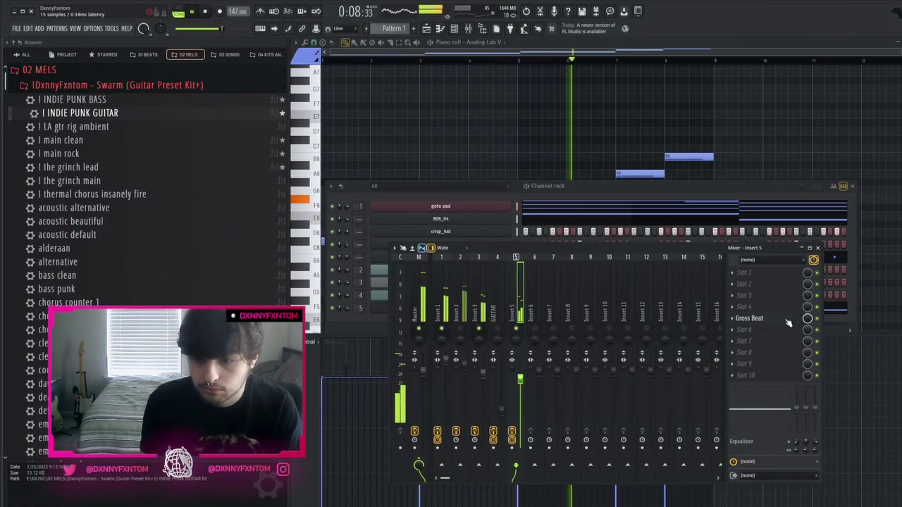
Load PanMan into slot 7 of Insert 5 and return to the Channel rack
click(749, 341)
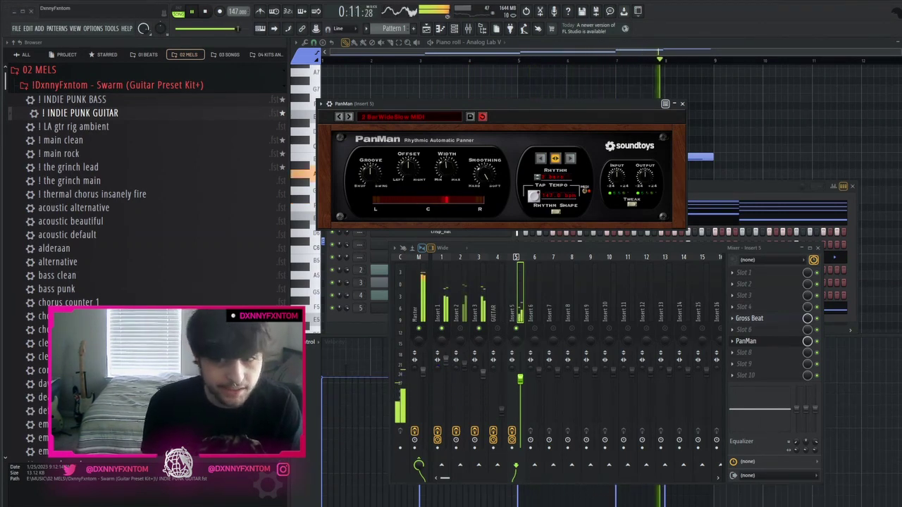
click(681, 103)
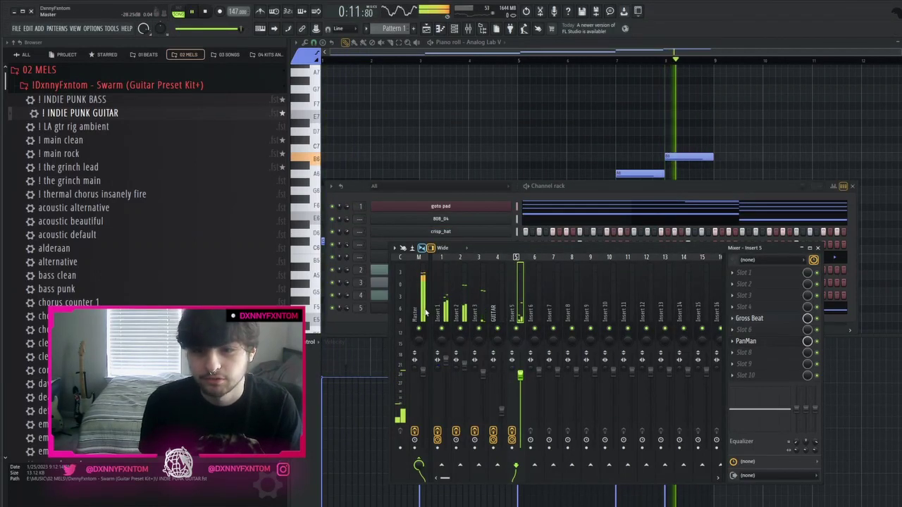
click(374, 317)
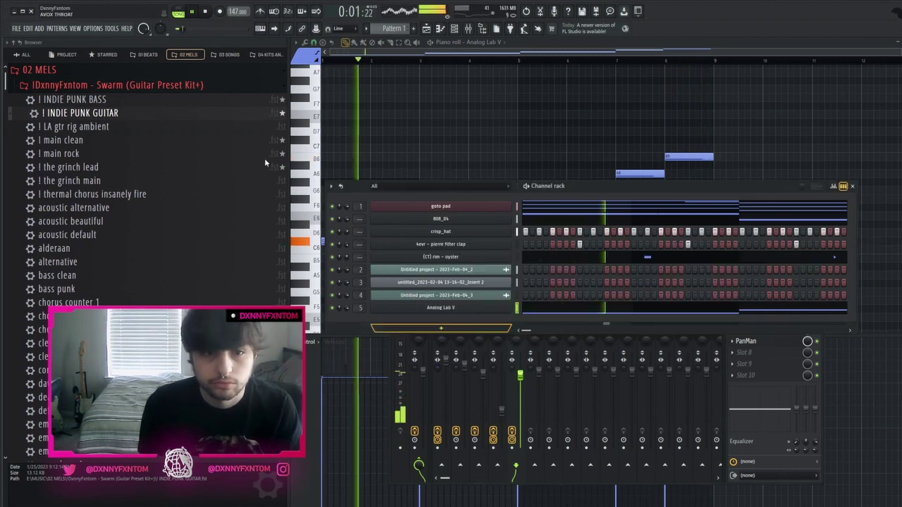
Look through the presets in the Swarm guitar kit folder and listen to the pattern again
click(106, 98)
key(space)
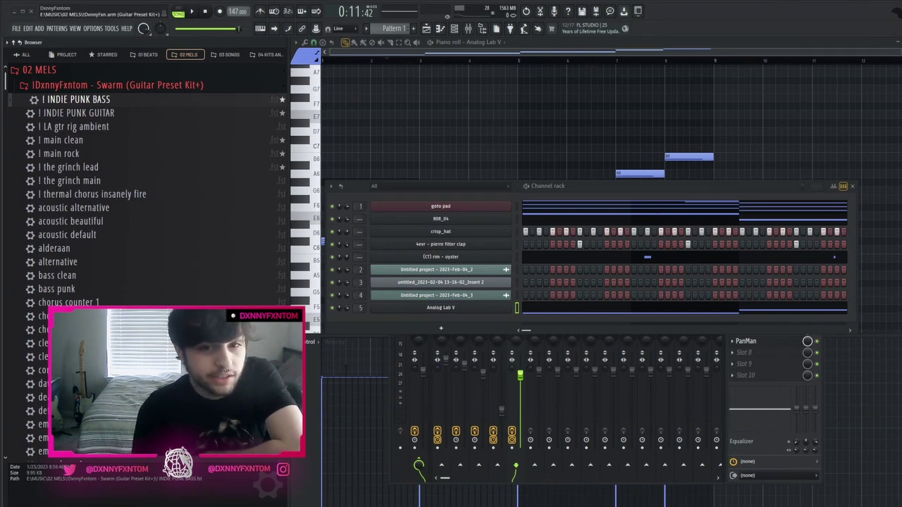
scroll(141, 261, down, 2)
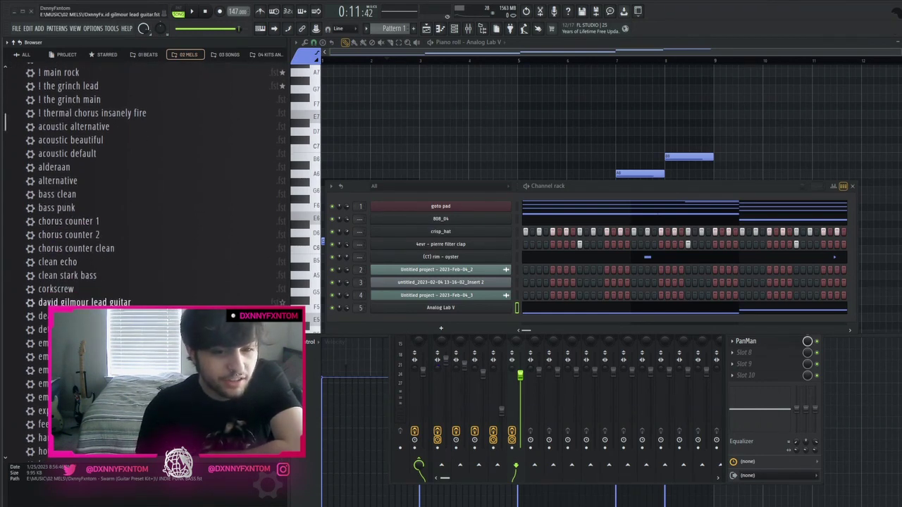
scroll(141, 261, up, 2)
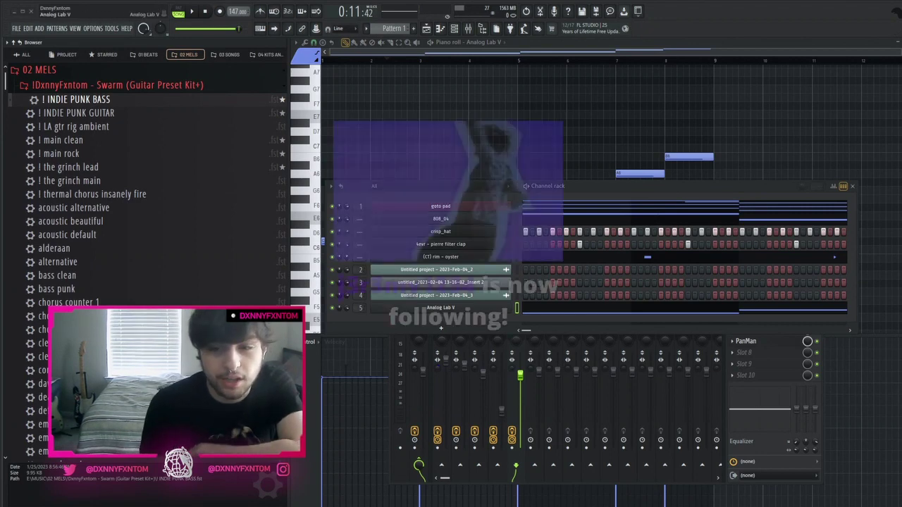
click(440, 308)
click(847, 93)
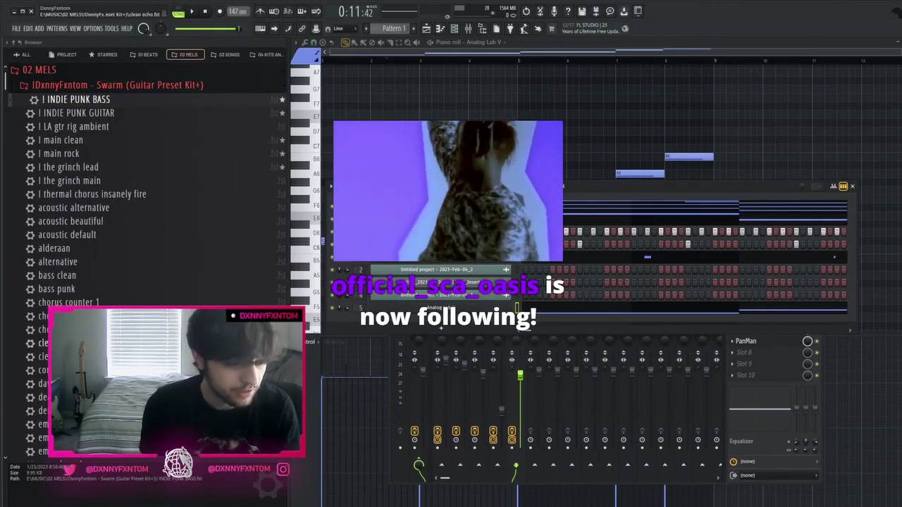
key(space)
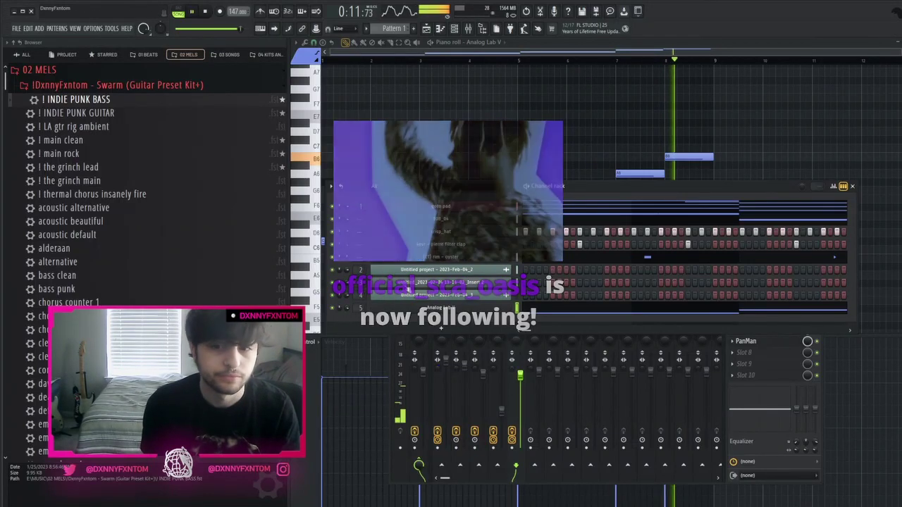
key(space)
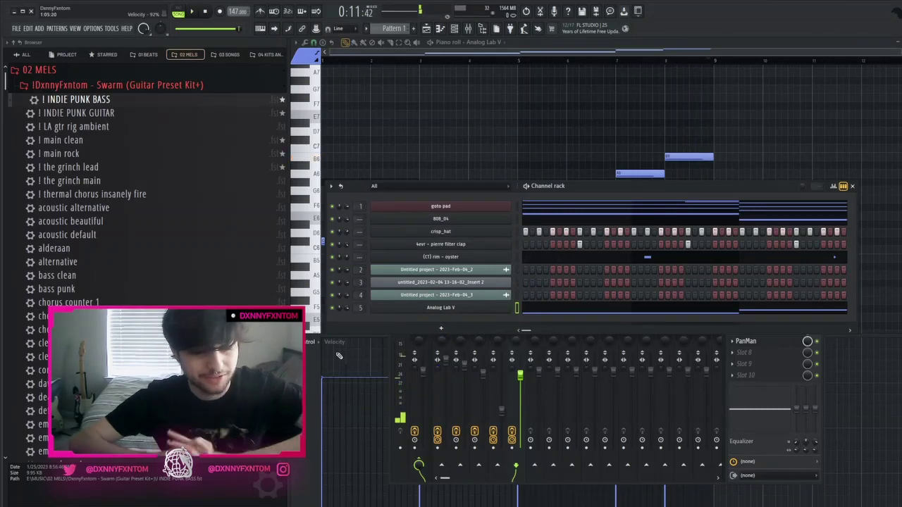
Add a second Analog Lab V instrument and list its Keys presets in shuffled order
key(space)
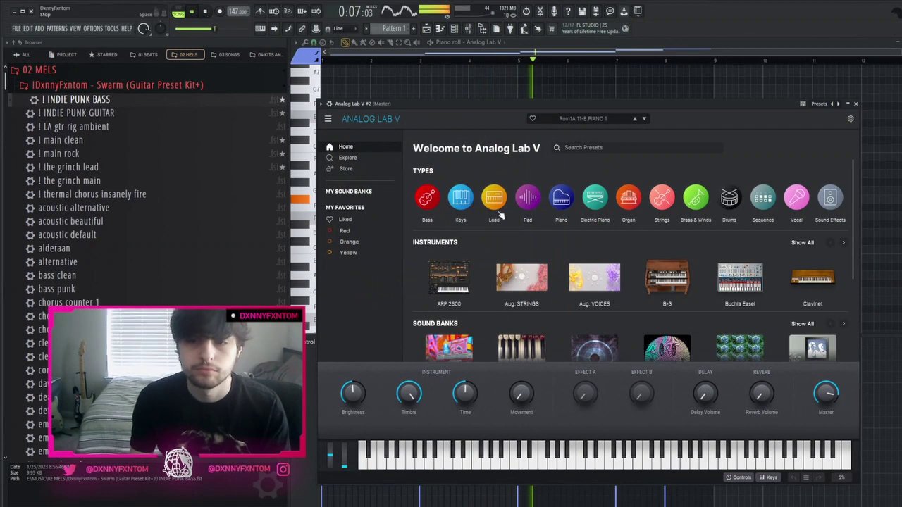
mouse_move(462, 203)
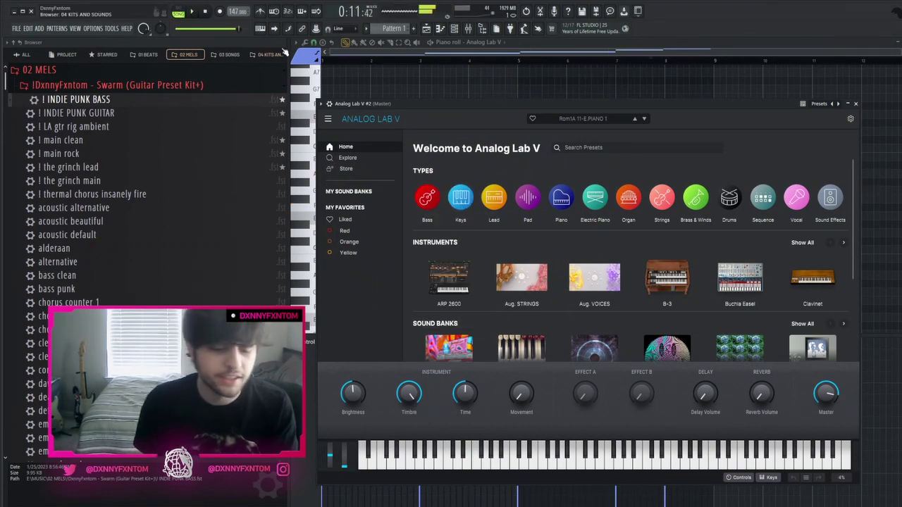
click(465, 203)
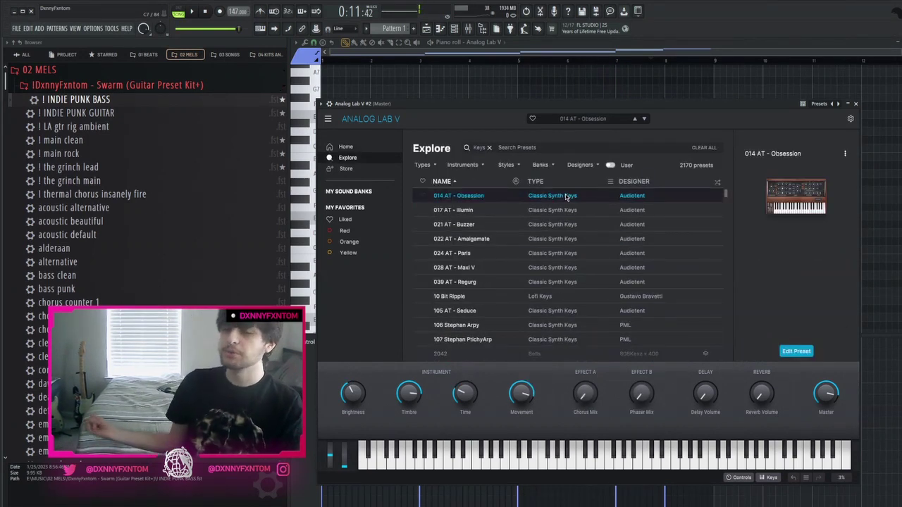
click(717, 181)
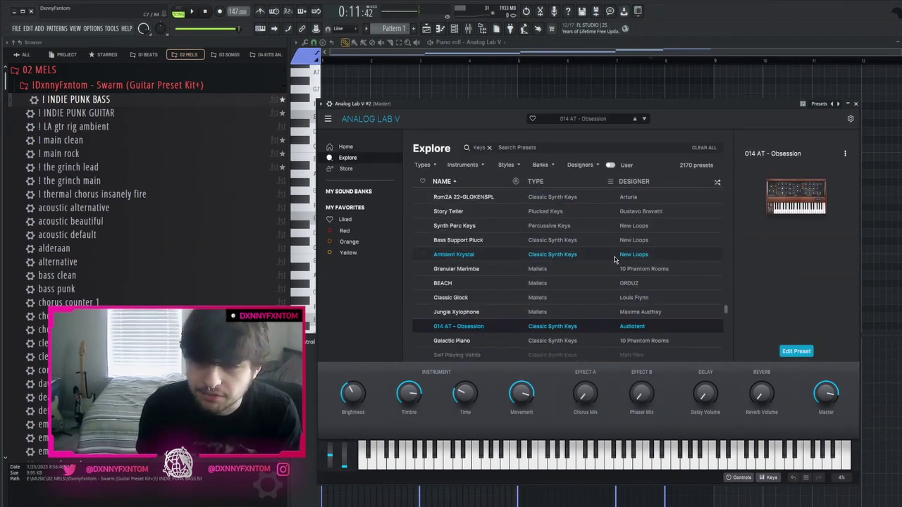
Audition the Ambient Krystal, VINTRON, Need for Speed, Cosmopolyt and Synth_Trumpet presets in Analog Lab V #2
click(615, 257)
scroll(627, 307, down, 3)
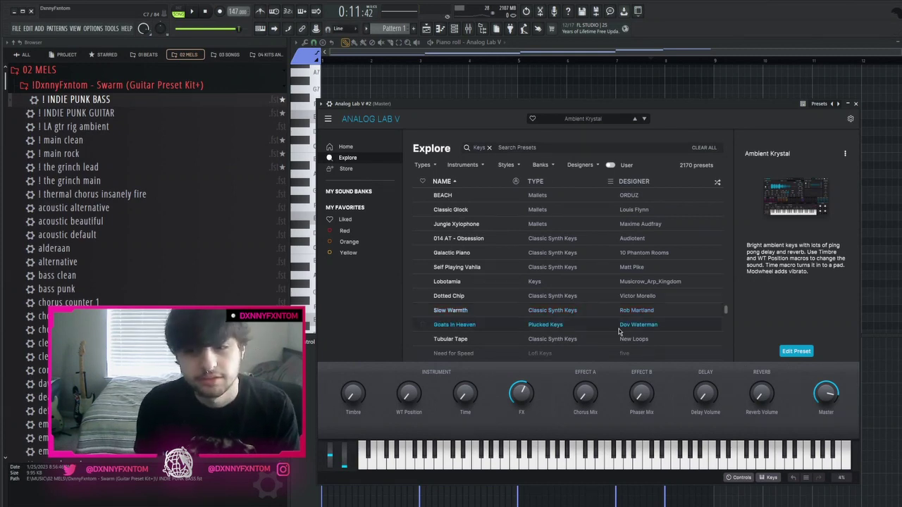
scroll(617, 308, down, 2)
click(611, 304)
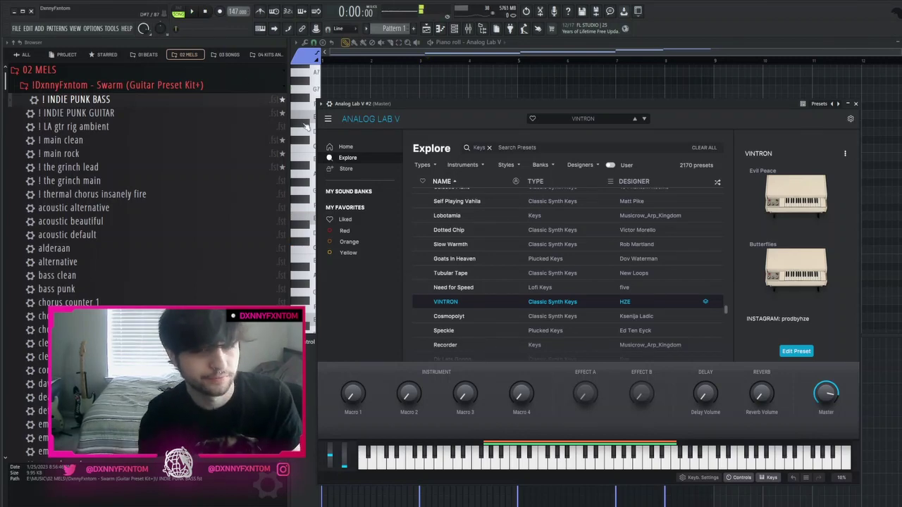
click(561, 287)
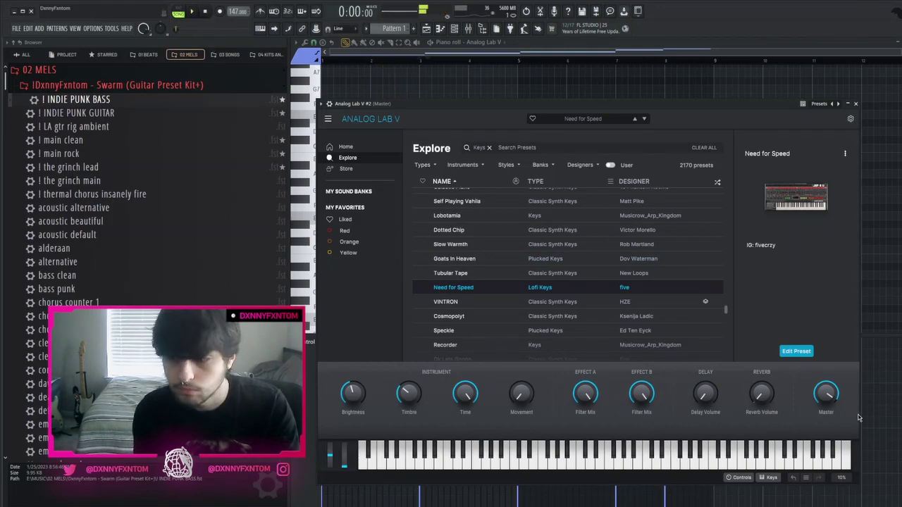
click(613, 315)
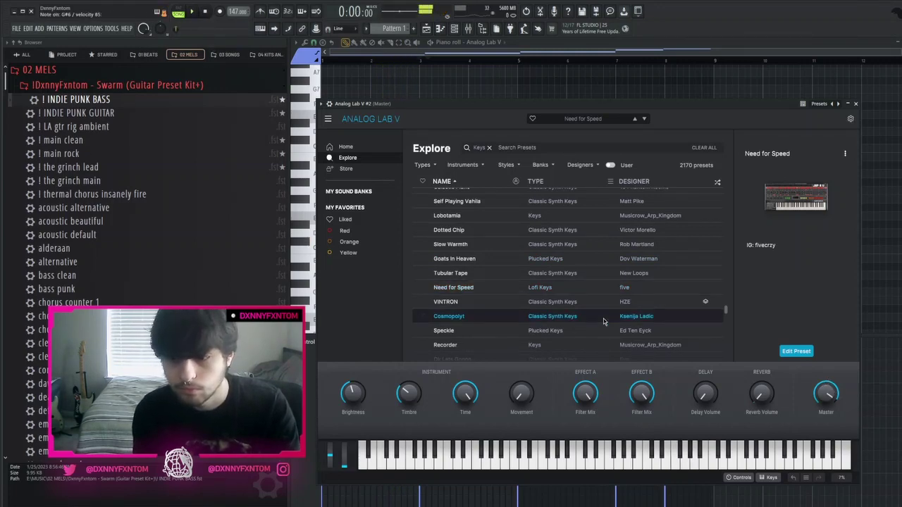
scroll(599, 325, down, 1)
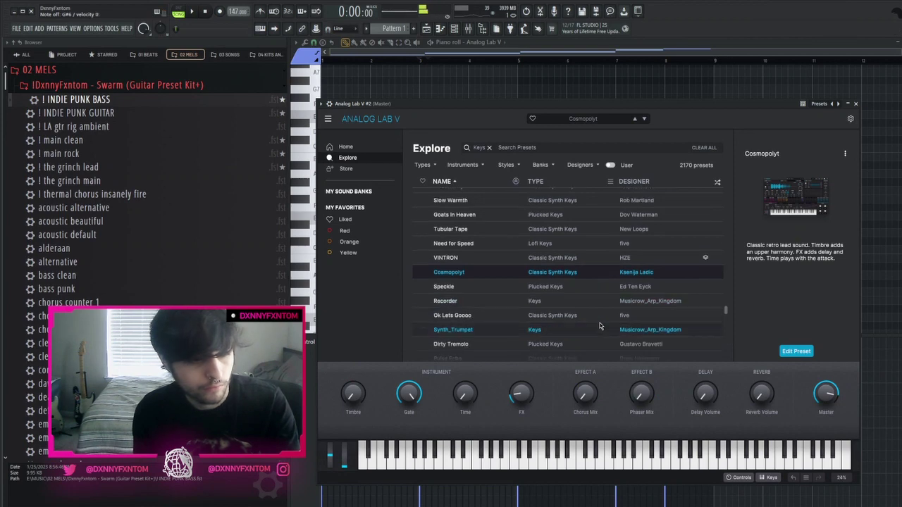
click(587, 330)
scroll(579, 310, down, 2)
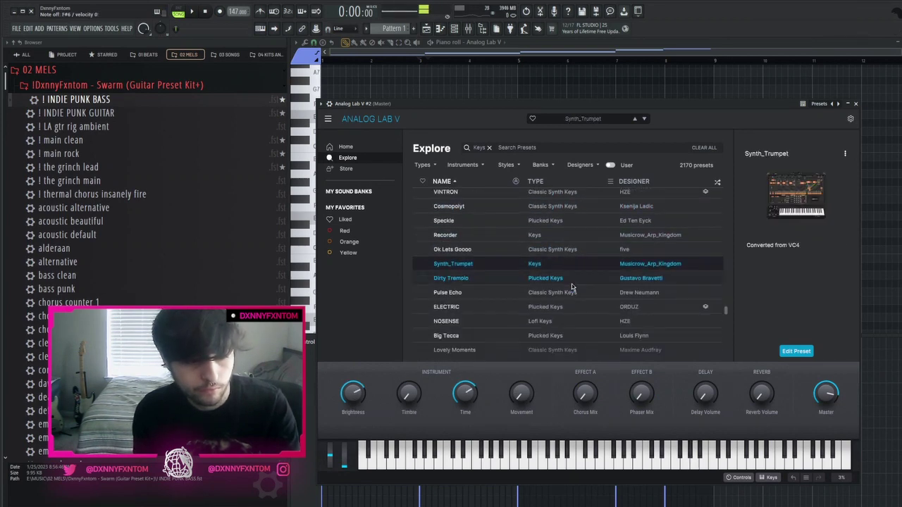
Load the Voice And Noise Keys preset into Analog Lab V #2
click(569, 292)
scroll(571, 300, down, 2)
click(570, 300)
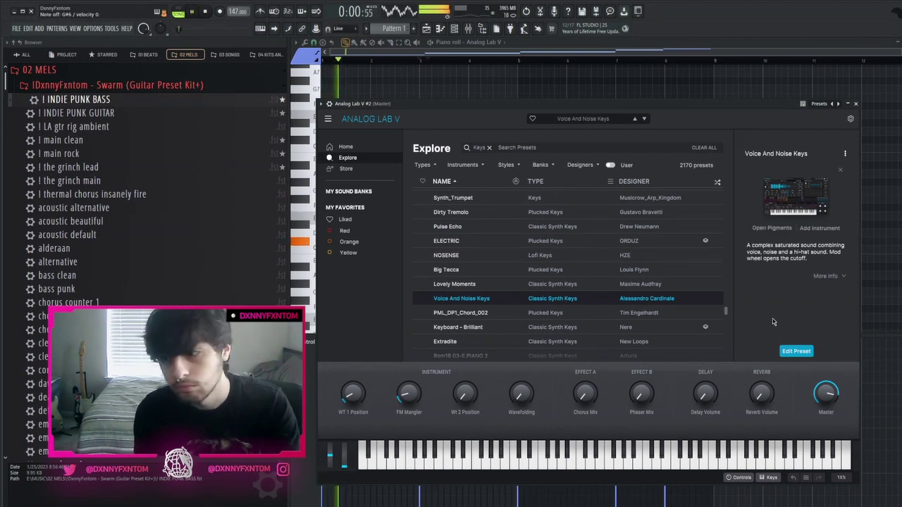
Draw A6, G#6 and F#6 notes from the start of bar 1 in Analog Lab V #2's piano roll and make them legato
click(441, 29)
key(space)
click(368, 191)
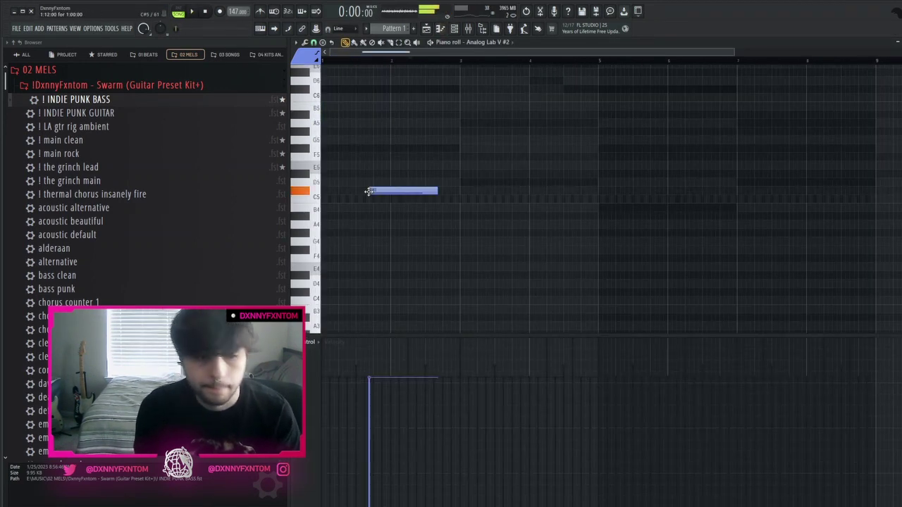
scroll(367, 179, up, 3)
click(343, 148)
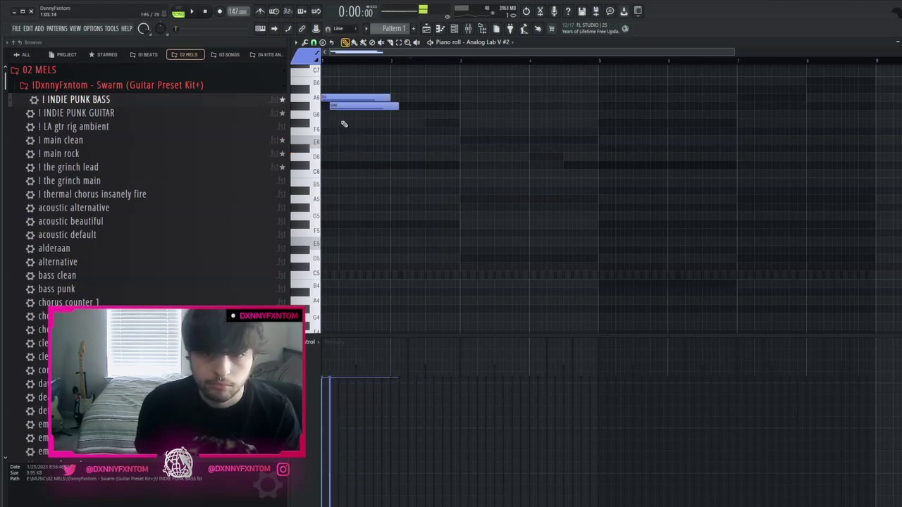
key(ctrl+l)
key(space)
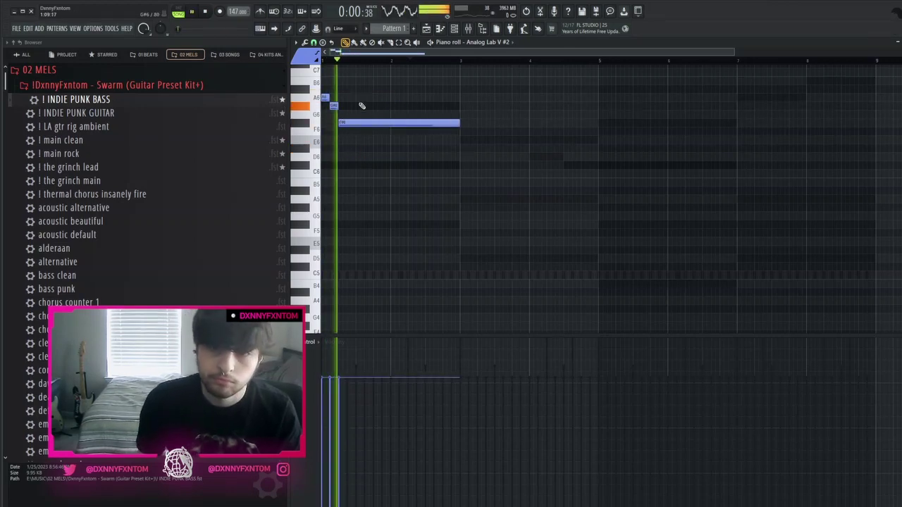
Shorten the F#6 note to four steps and duplicate the three-note phrase into the second half of bar 1
drag(457, 122, 355, 122)
key(space)
key(space)
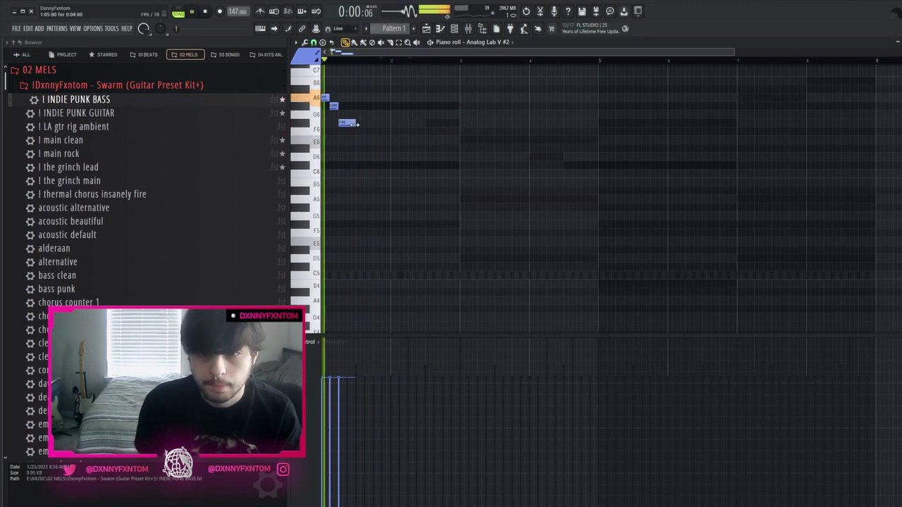
key(ctrl+b)
scroll(415, 188, down, 2)
Change the opening note of bar 1 to a two-step C#7 and play the melody
key(space)
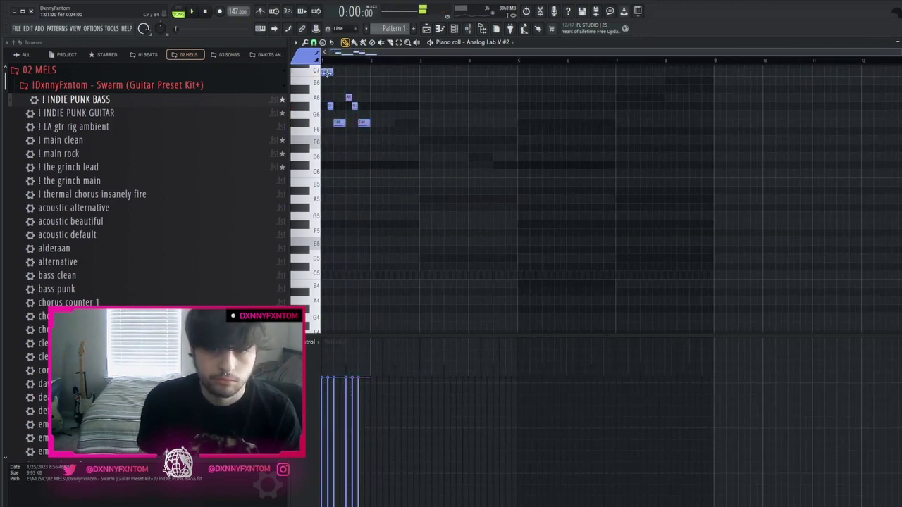
scroll(326, 64, up, 1)
click(326, 73)
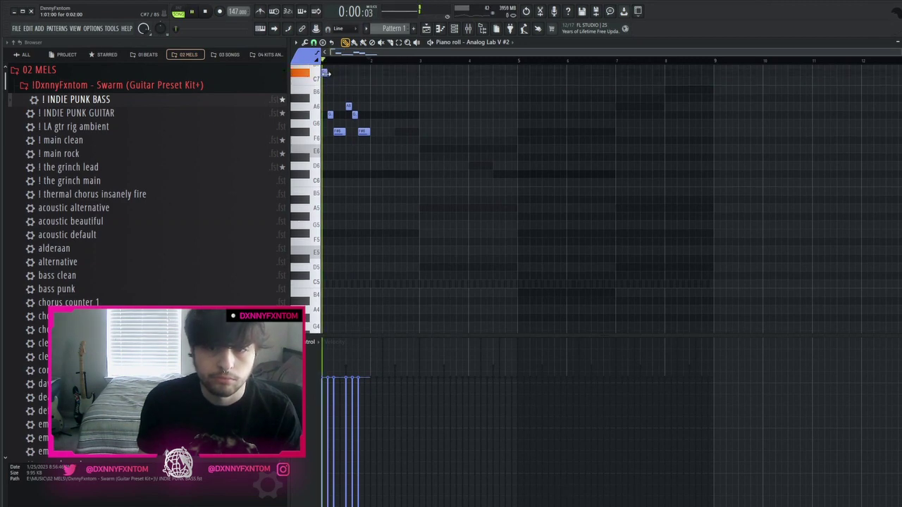
Try B6 and D#7 as the note after the opening C#7, and clear everything except the two F#6 notes
scroll(326, 73, up, 6)
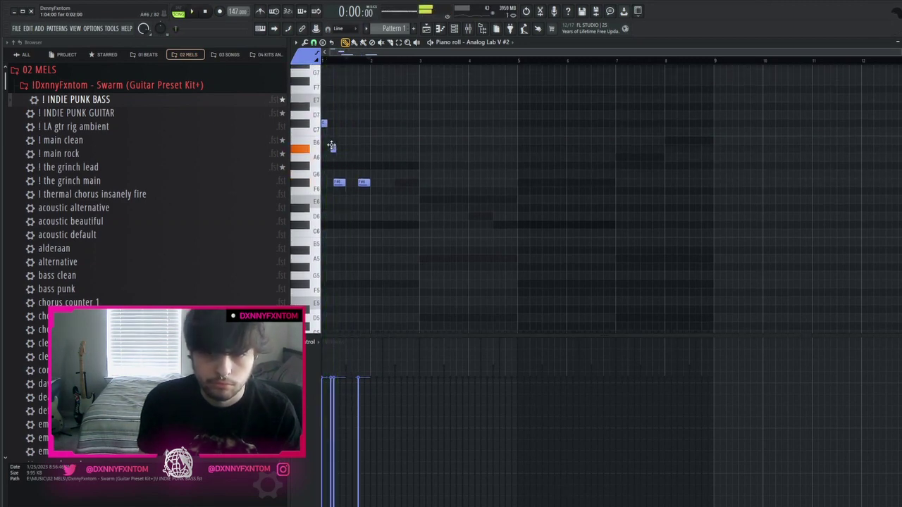
click(327, 139)
scroll(333, 144, up, 2)
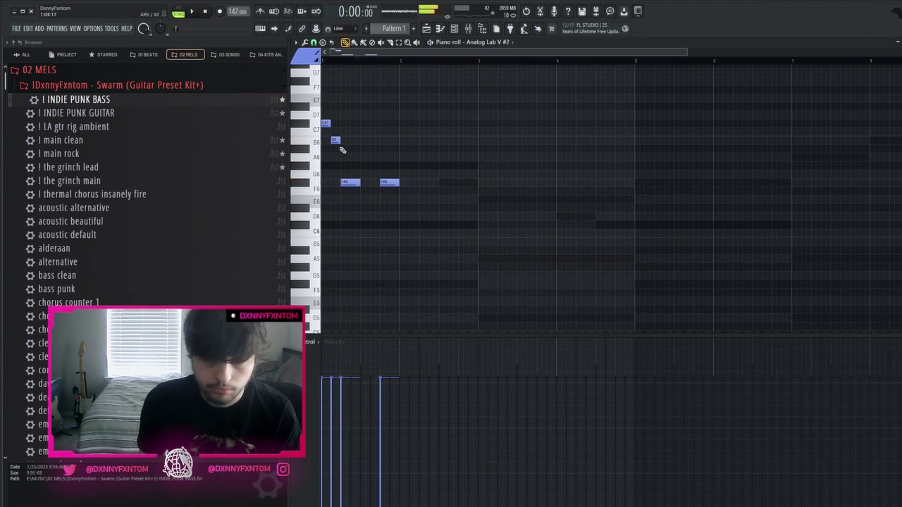
click(336, 106)
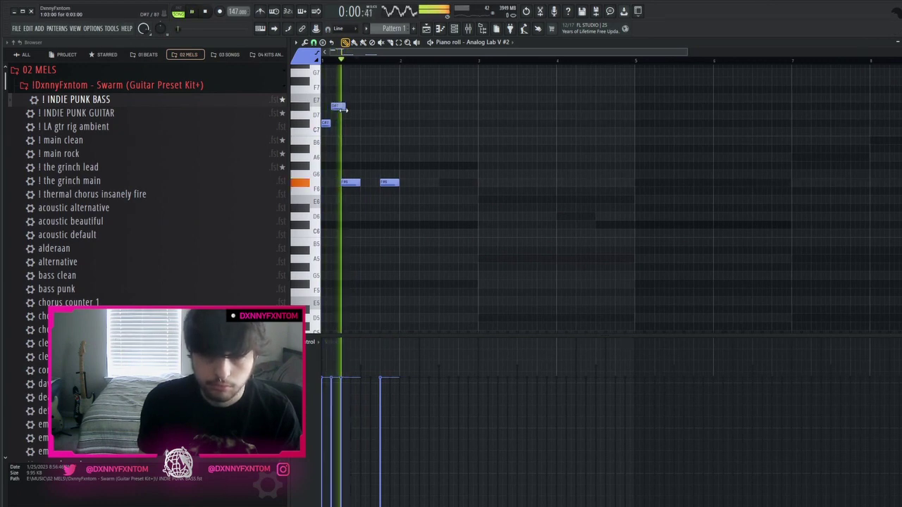
right_click(335, 116)
right_click(327, 124)
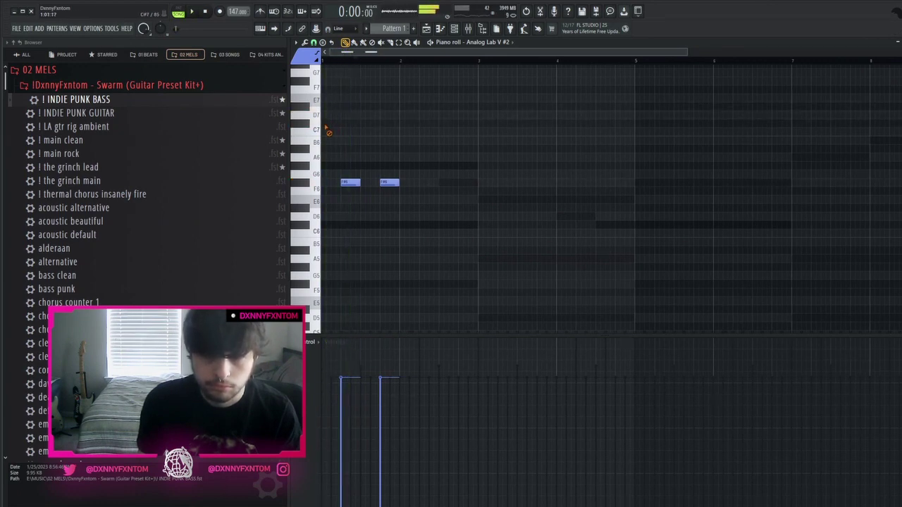
Place a four-step C#7 before each F#6 in bar 1 and duplicate the phrase into bar 2
key(space)
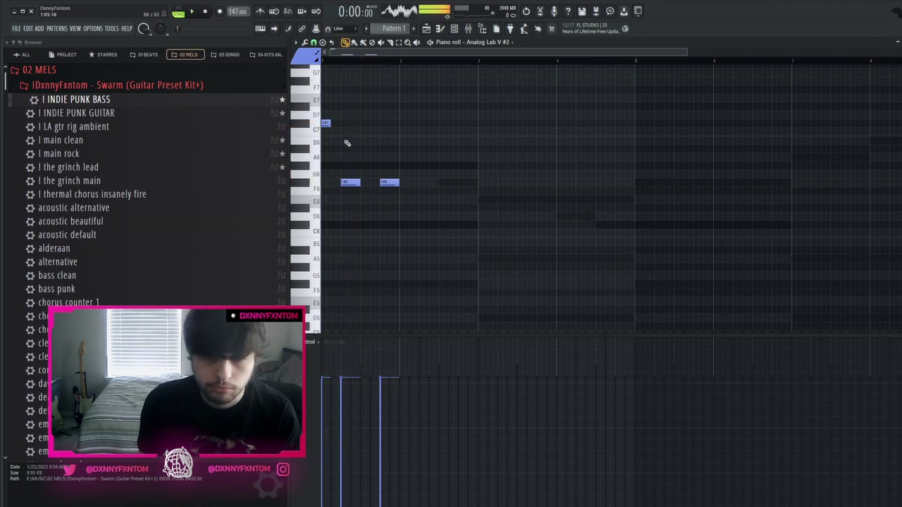
click(361, 123)
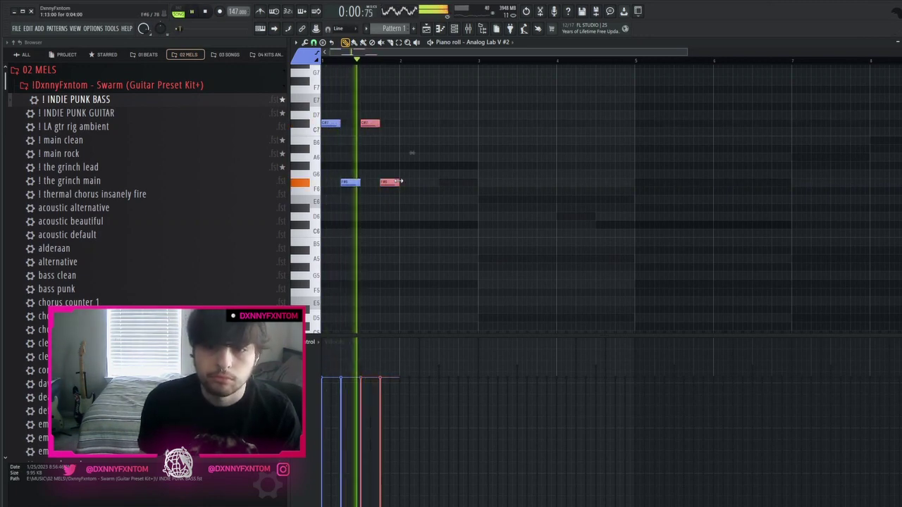
key(ctrl+b)
Route Analog Lab V #2 to mixer insert 6 and load ValhallaDelay in its slot 4
key(F6)
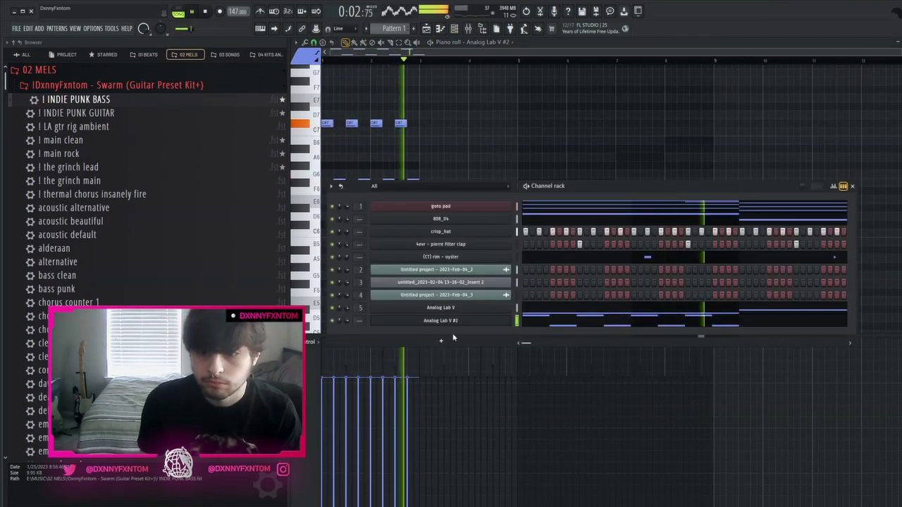
key(space)
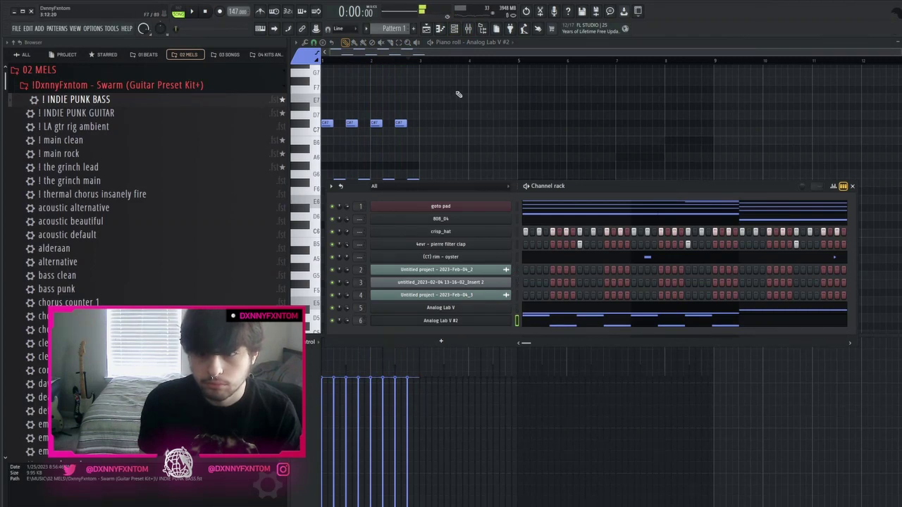
click(457, 29)
click(469, 29)
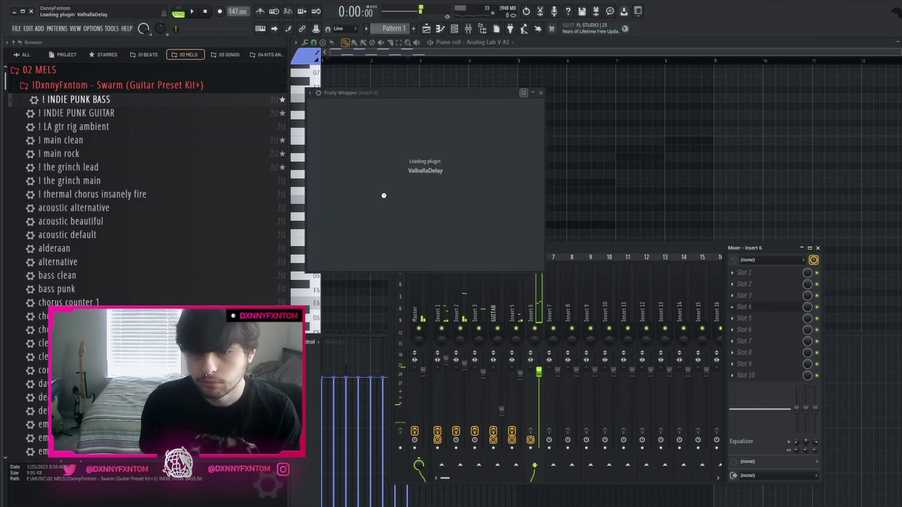
key(space)
Load the gtr main delay preset into ValhallaDelay and return to the Analog Lab V #2 melody
click(686, 93)
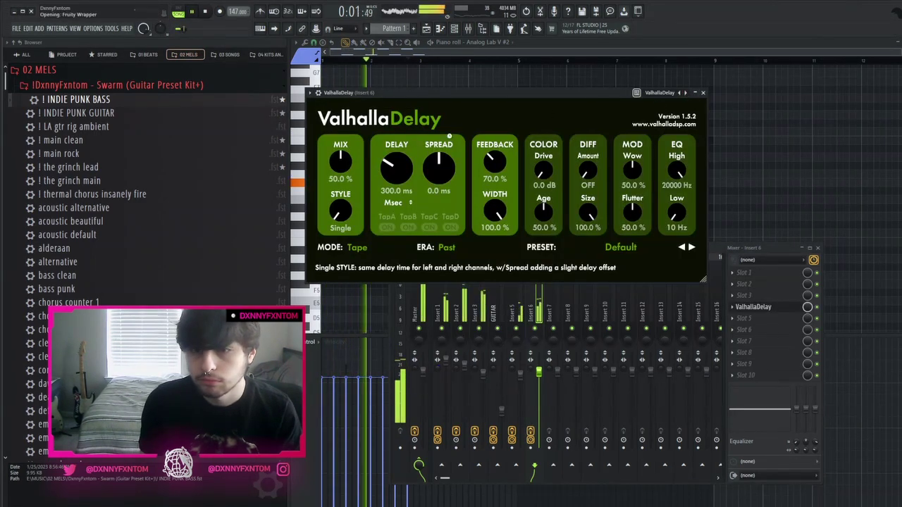
click(684, 92)
click(537, 329)
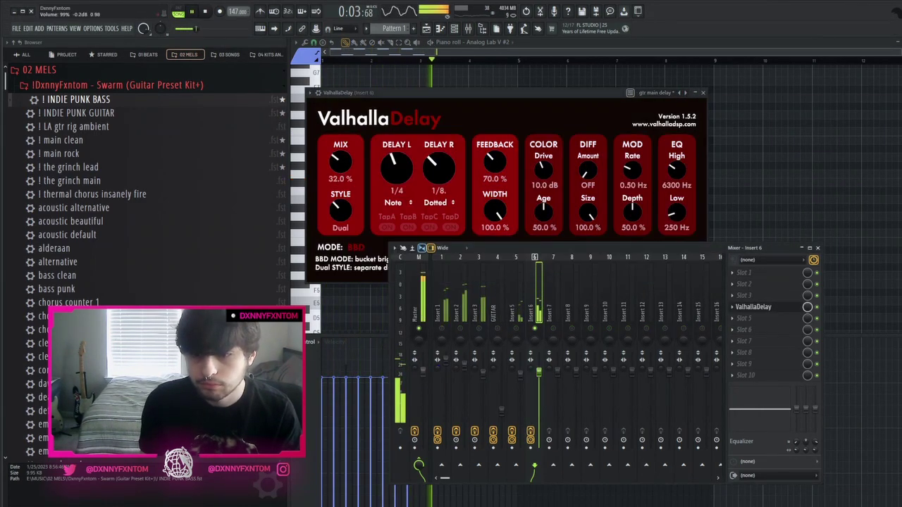
click(823, 163)
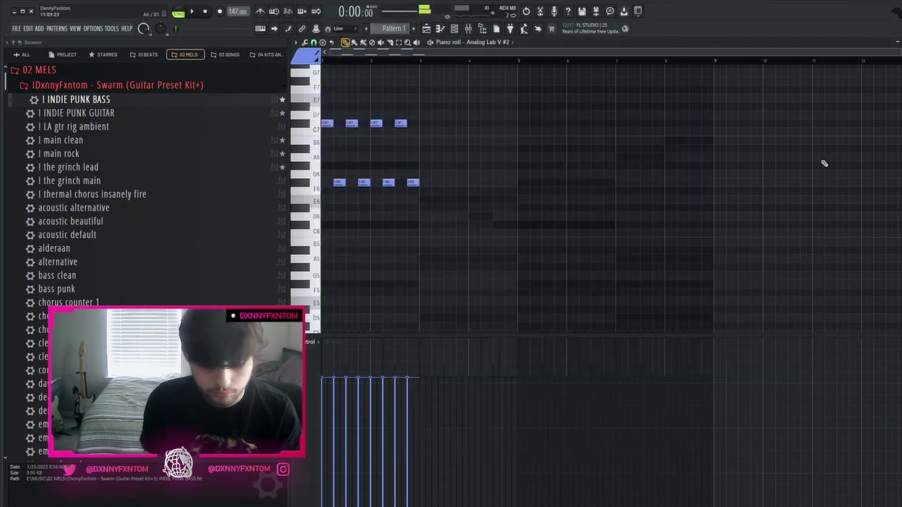
Raise the melody one octave and delete all bar 1 notes except the opening C#8
key(ctrl+Up)
key(space)
right_click(340, 231)
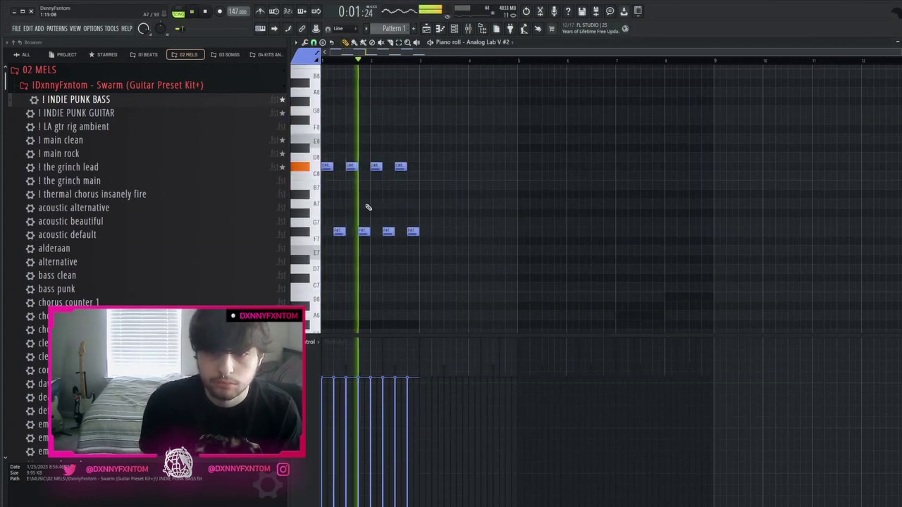
key(space)
key(space)
right_click(350, 166)
right_click(362, 231)
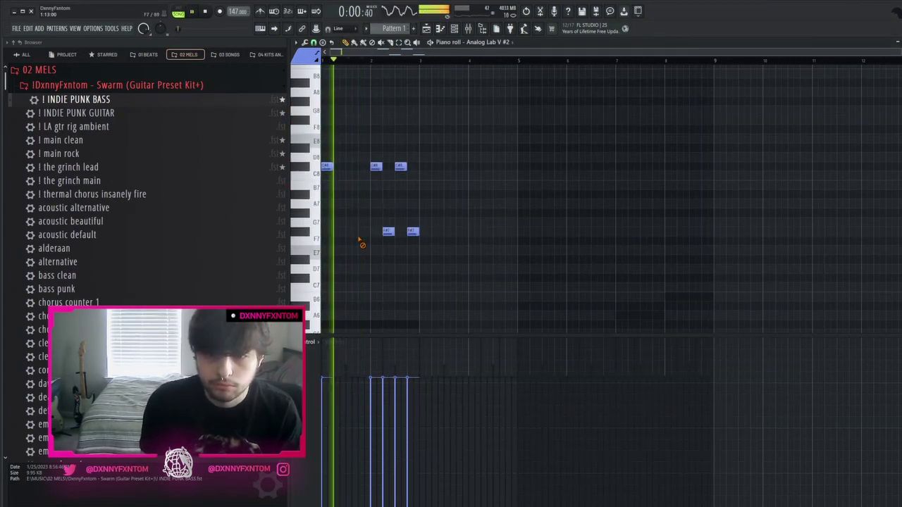
Place a half-bar F#7 in the second half of bar 1 and lengthen the opening C#8 to half a bar
key(space)
key(space)
click(348, 231)
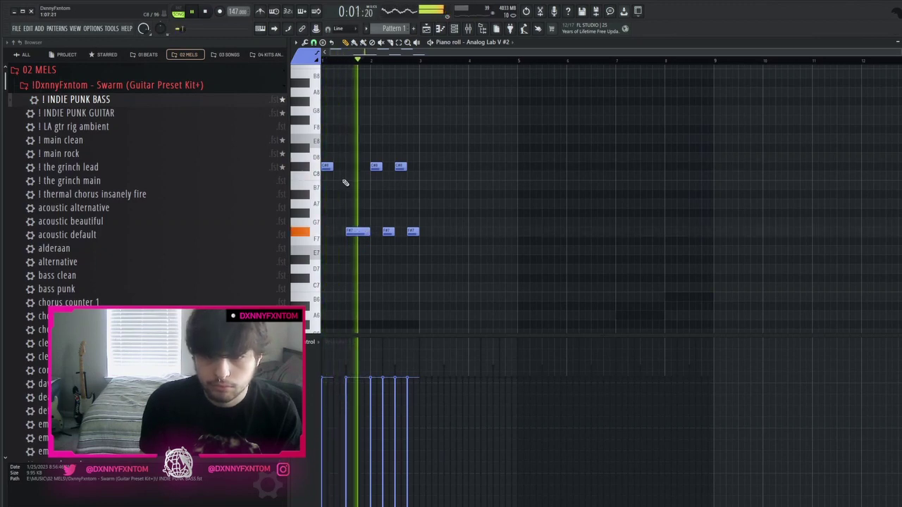
key(space)
click(337, 167)
key(space)
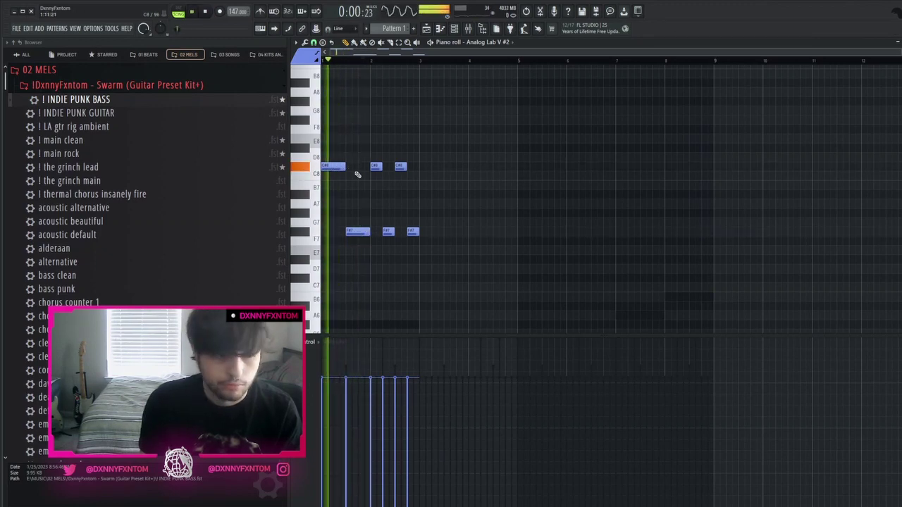
Delete the bar 2 notes and copy the C#8–F#7 phrase to the start of bar 3
drag(373, 155, 524, 317)
key(Delete)
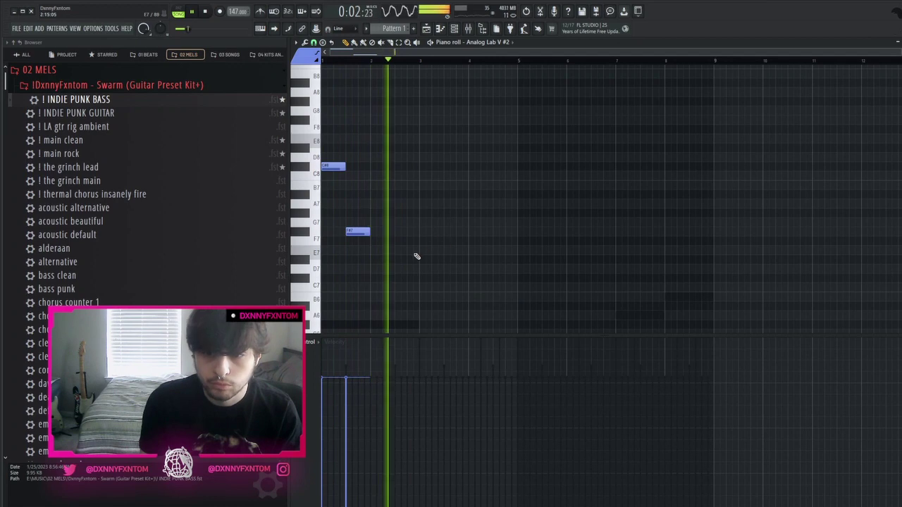
key(ctrl+b)
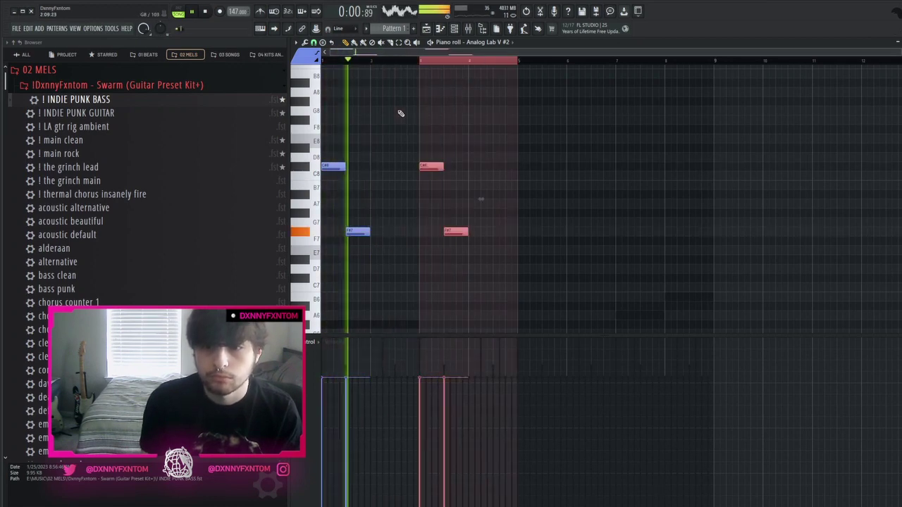
key(ctrl+d)
Duplicate the four-bar melody into bars 5 to 8
scroll(486, 207, up, 2)
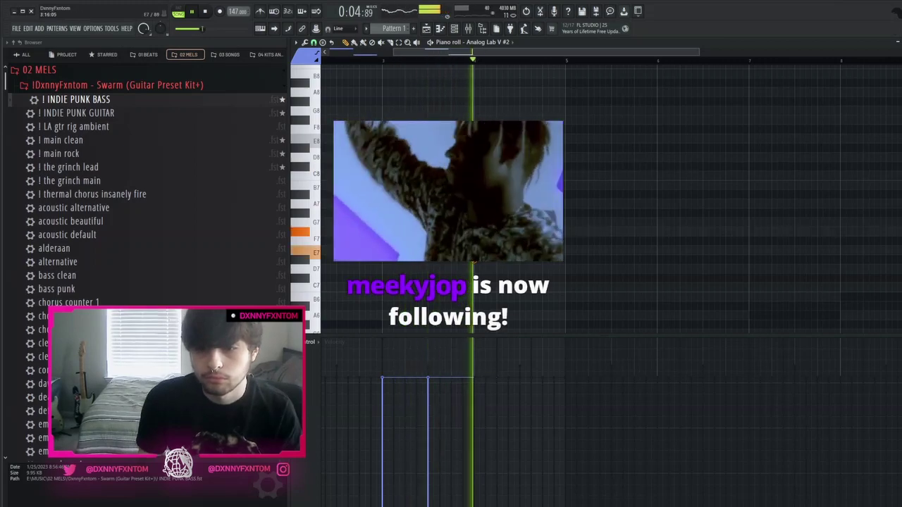
scroll(508, 74, down, 2)
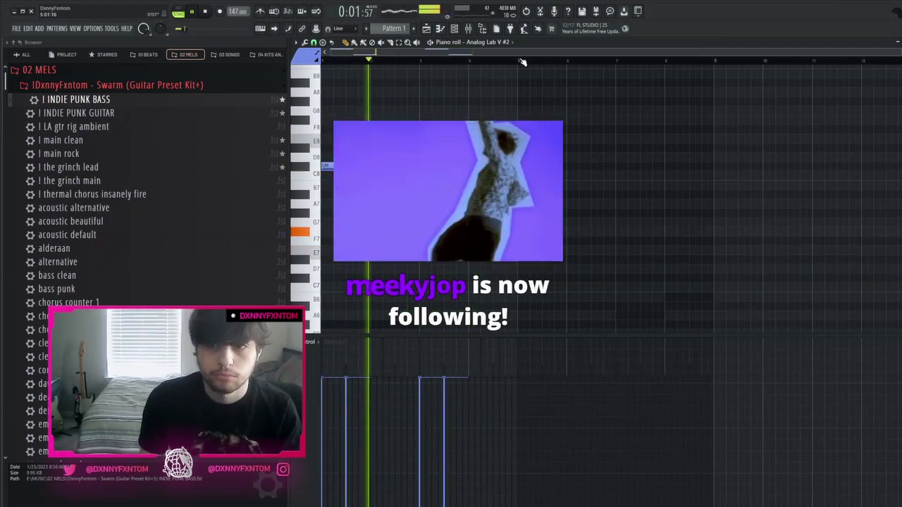
key(ctrl+a)
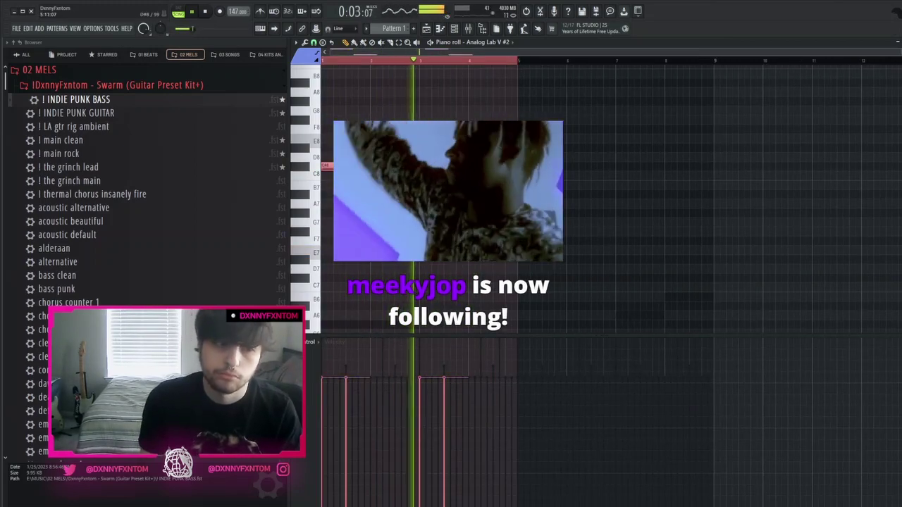
click(592, 190)
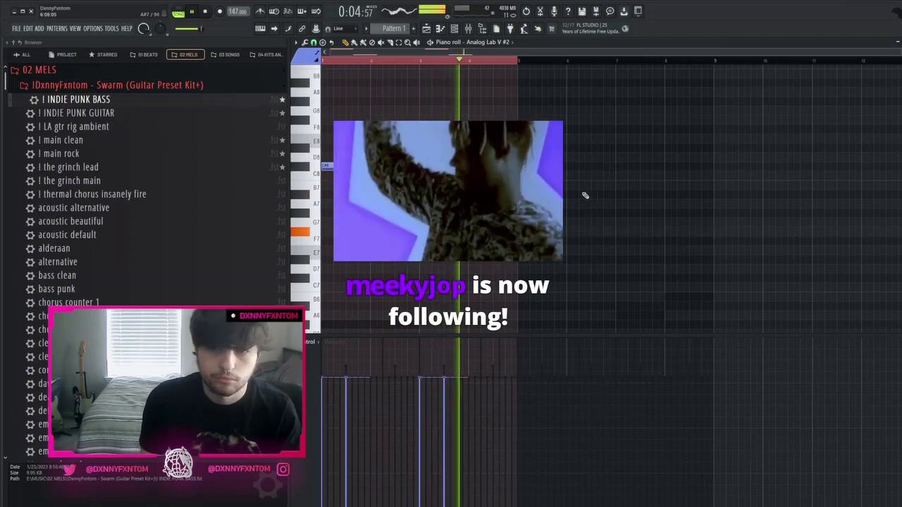
key(ctrl+b)
ctrl+click(550, 62)
Replace the F#7 in bar 5 with B7 in the second half of the bar and play from bar 5
right_click(560, 231)
key(space)
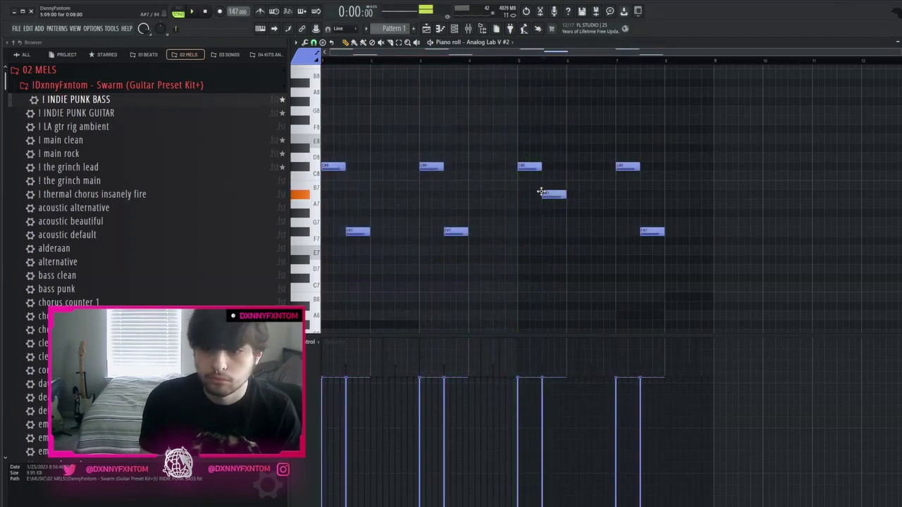
drag(542, 184, 539, 174)
key(space)
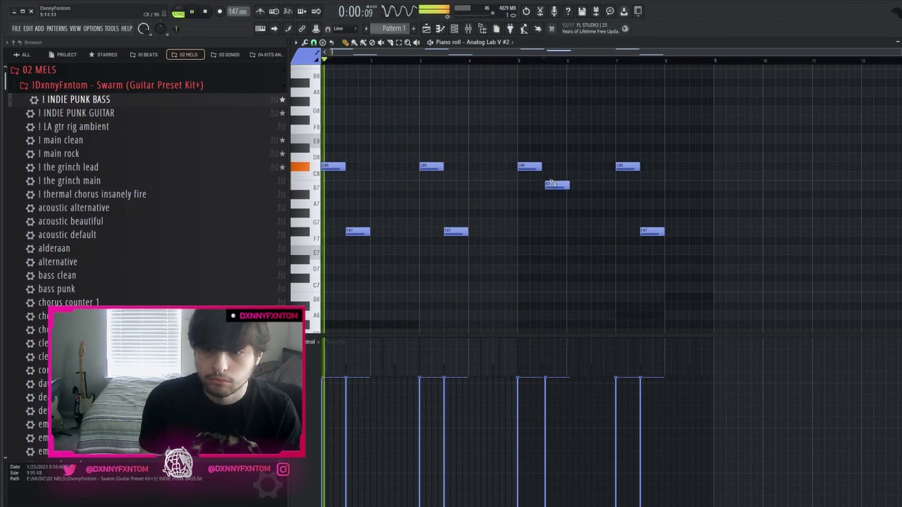
click(519, 62)
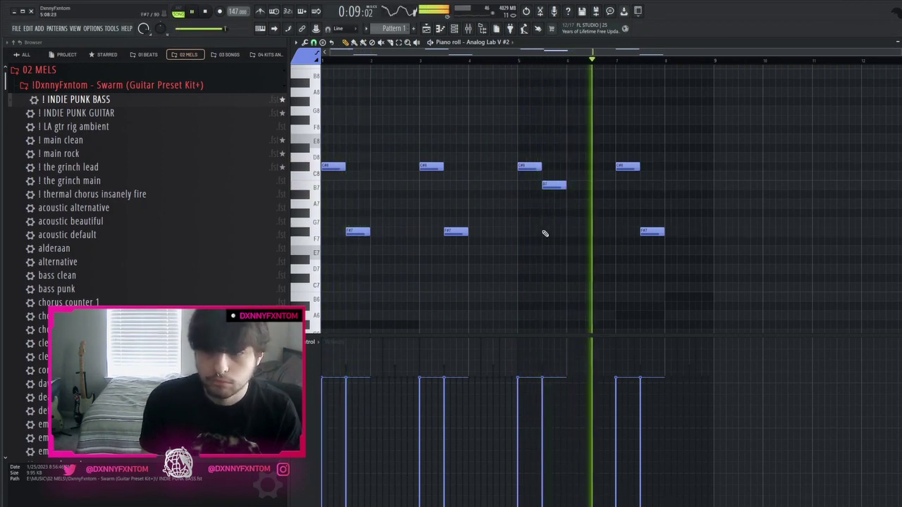
Replace the F#7 in bar 7 with A7 and play the melody
click(454, 28)
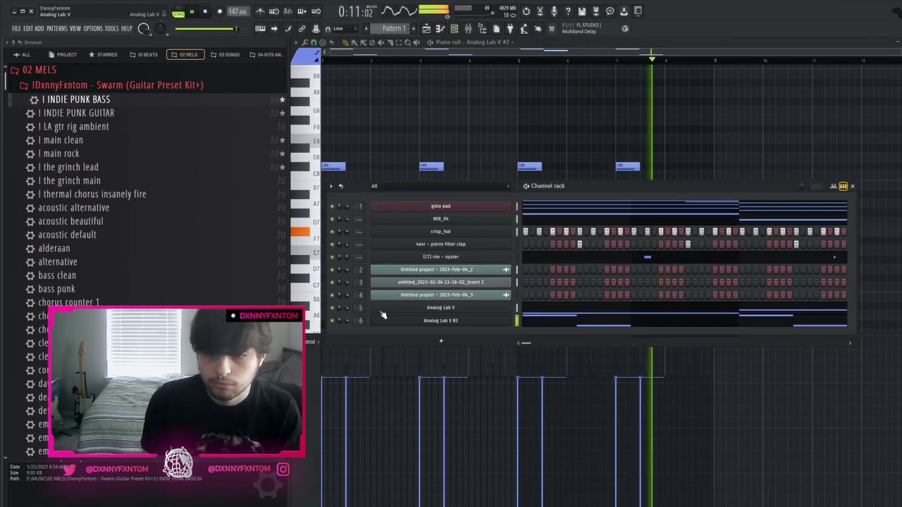
click(454, 28)
key(space)
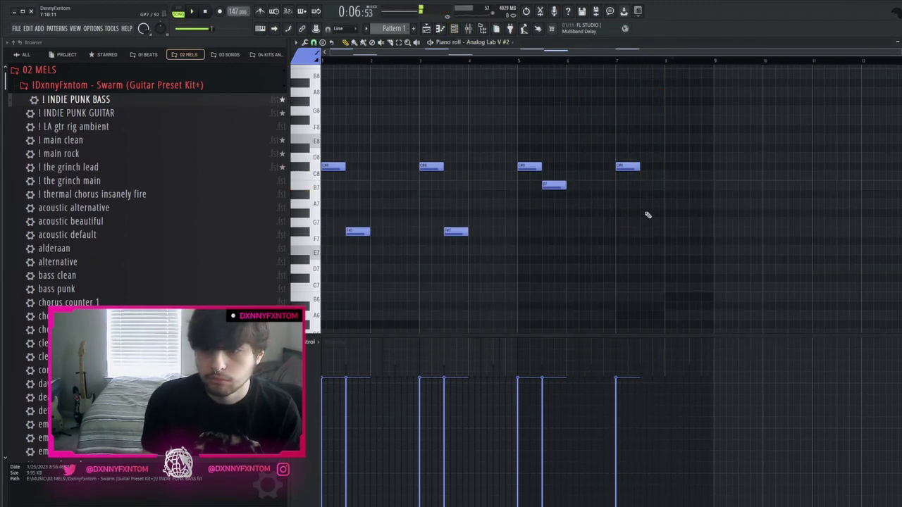
click(648, 204)
key(space)
Add Ghz Trem Control 3 in slot 5 of mixer insert 6 and try synced rates including 1/4 D and 1/8 D
key(F9)
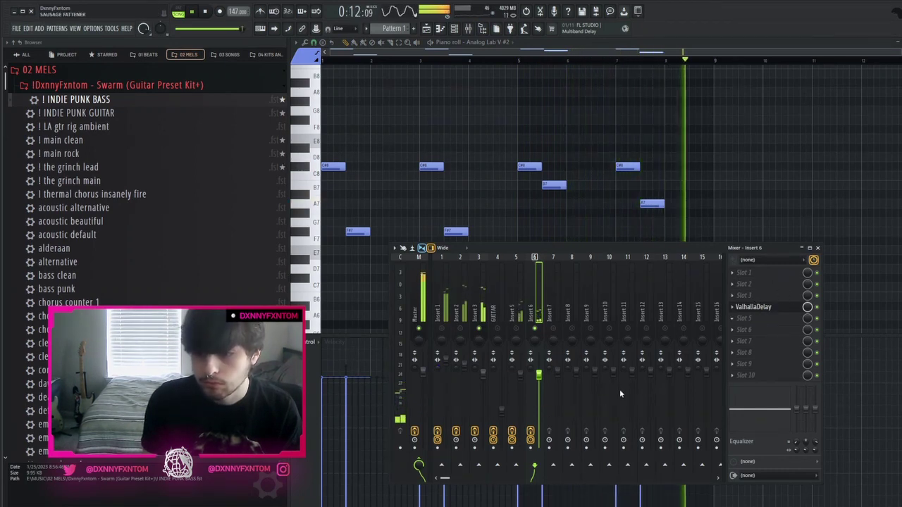
click(508, 282)
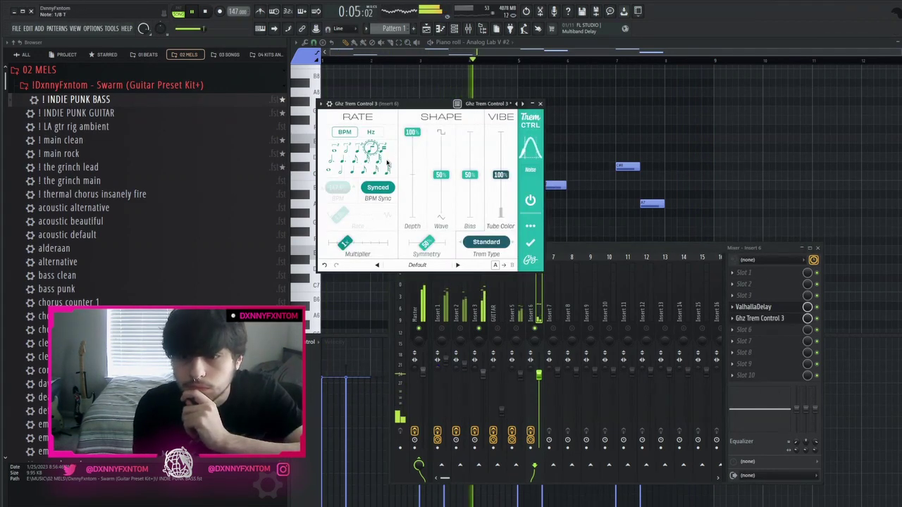
click(342, 156)
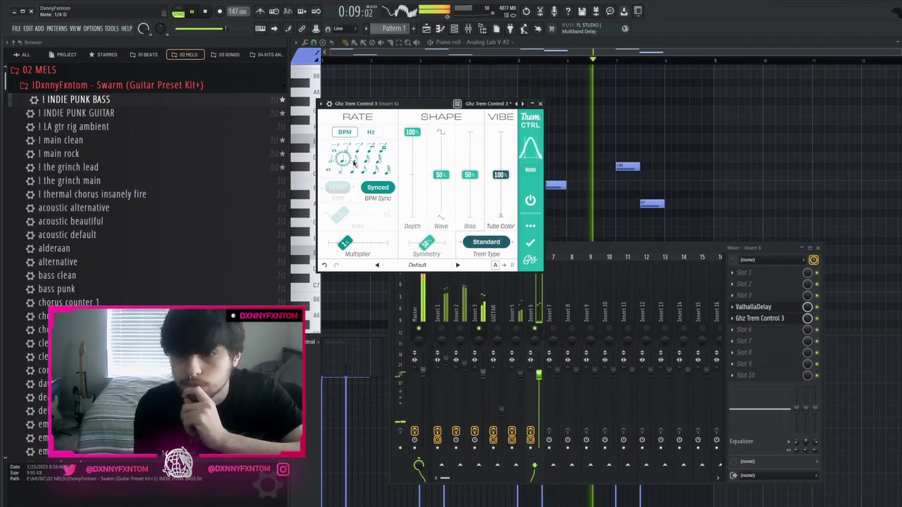
click(355, 158)
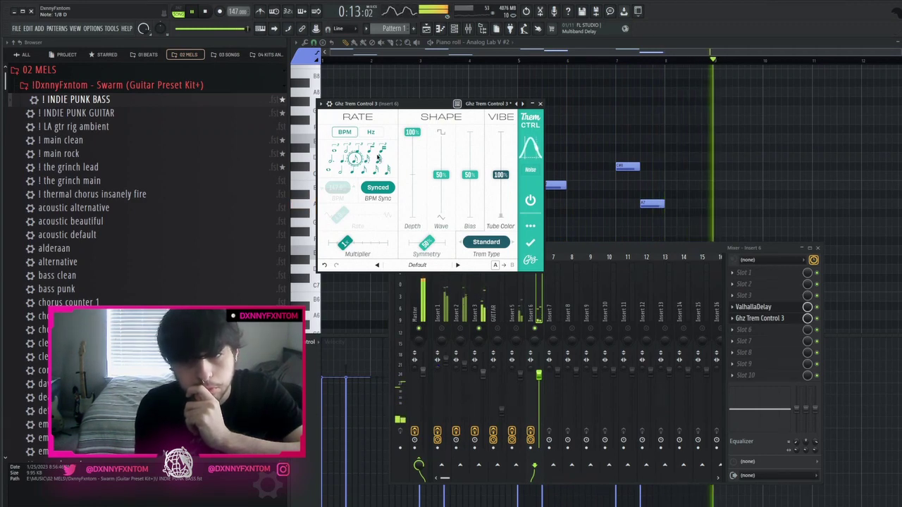
click(364, 171)
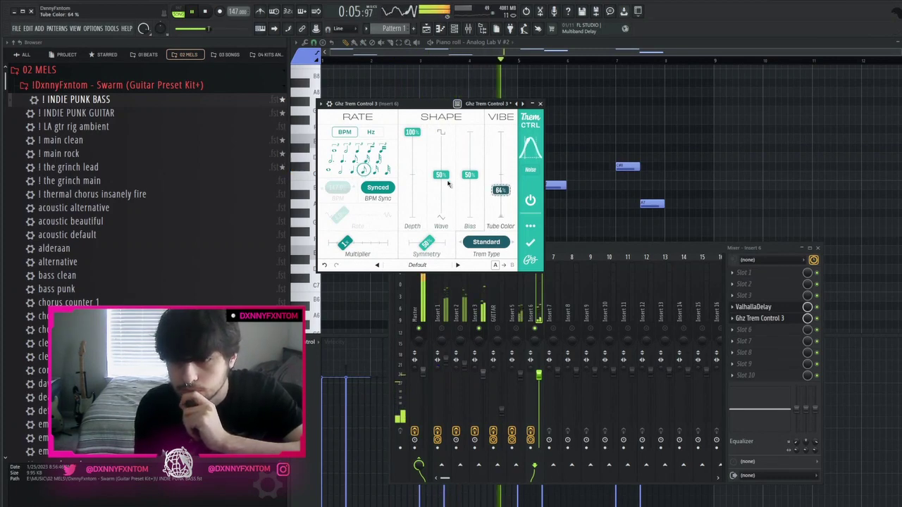
Set the tremolo's Bias to 75%, Wave to 32% and Tube Color to 58%, and close the plugin
drag(466, 173, 442, 190)
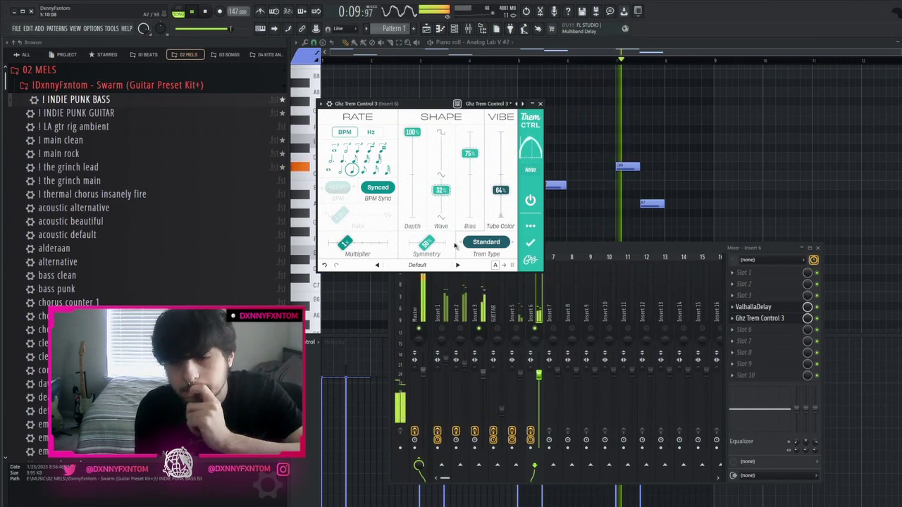
drag(500, 190, 504, 195)
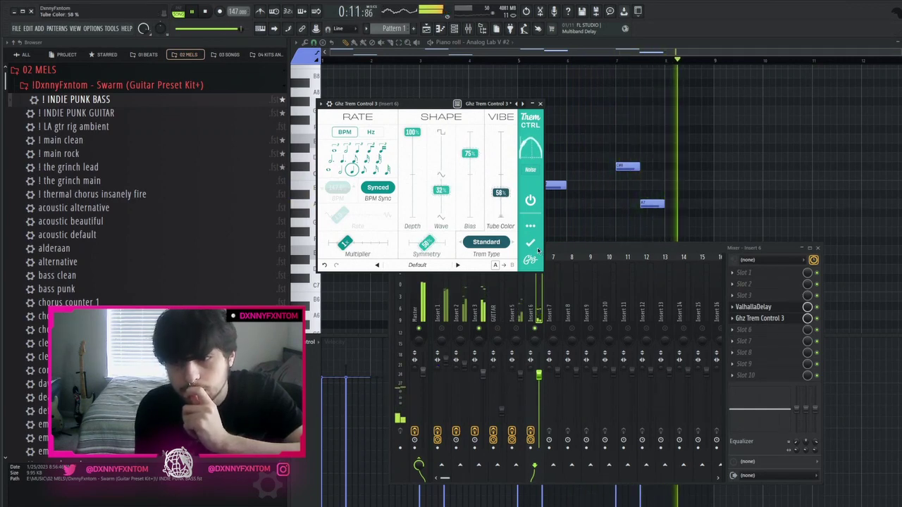
click(530, 121)
click(541, 104)
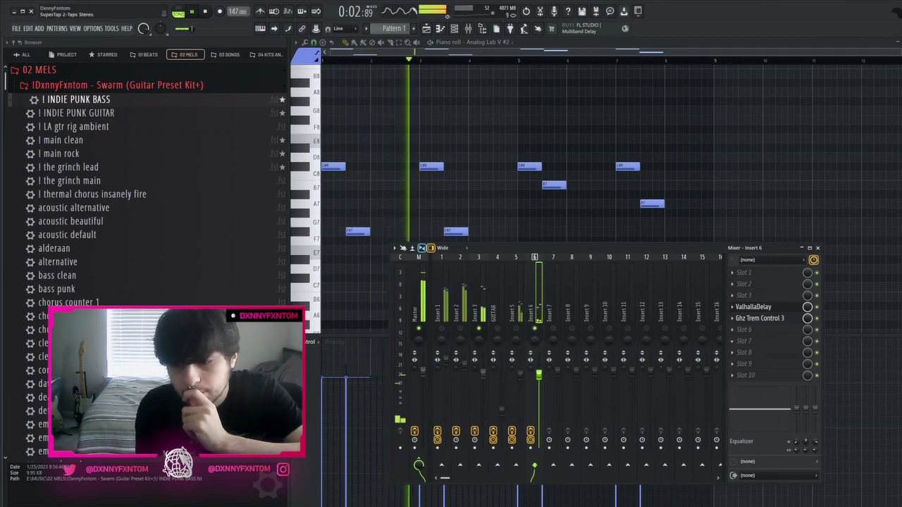
Add SuperTap 2-Taps Stereo in slot 7 of mixer insert 6, load the Pensado Tap 8th Note preset and set its output gain to -1.4 dB
click(531, 376)
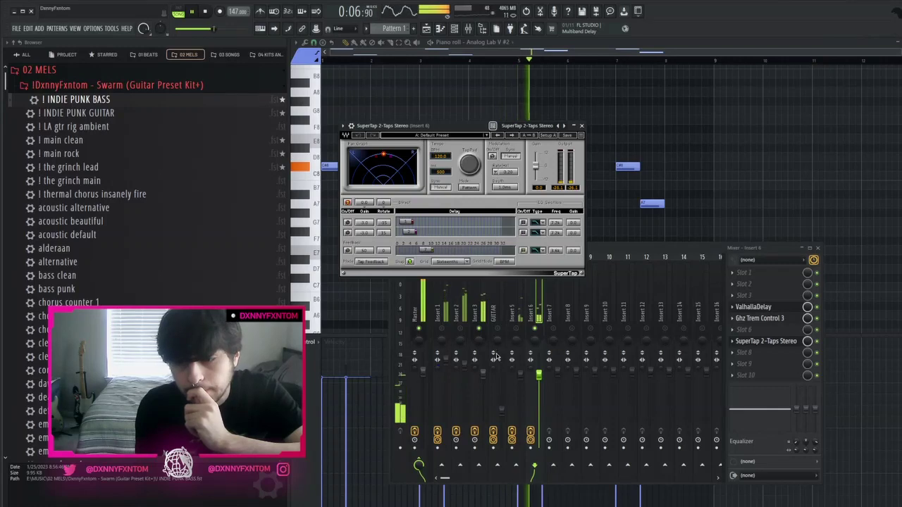
click(510, 135)
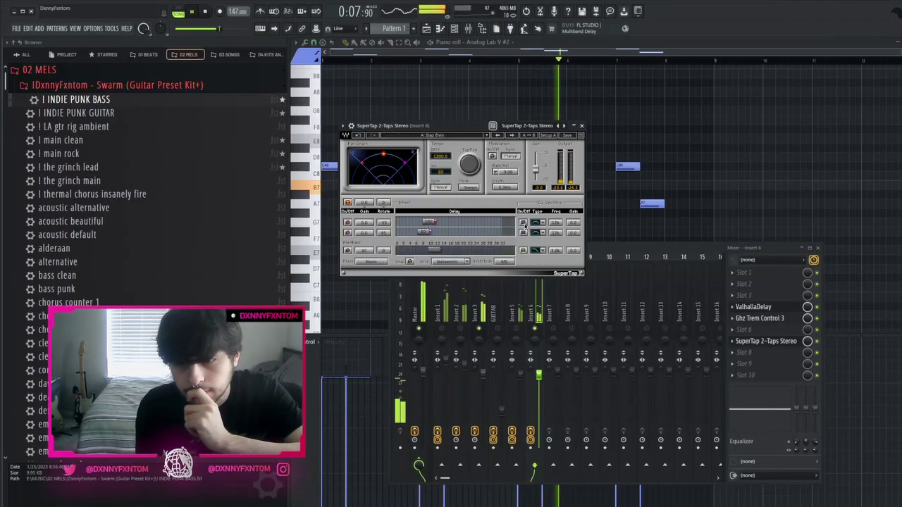
click(510, 135)
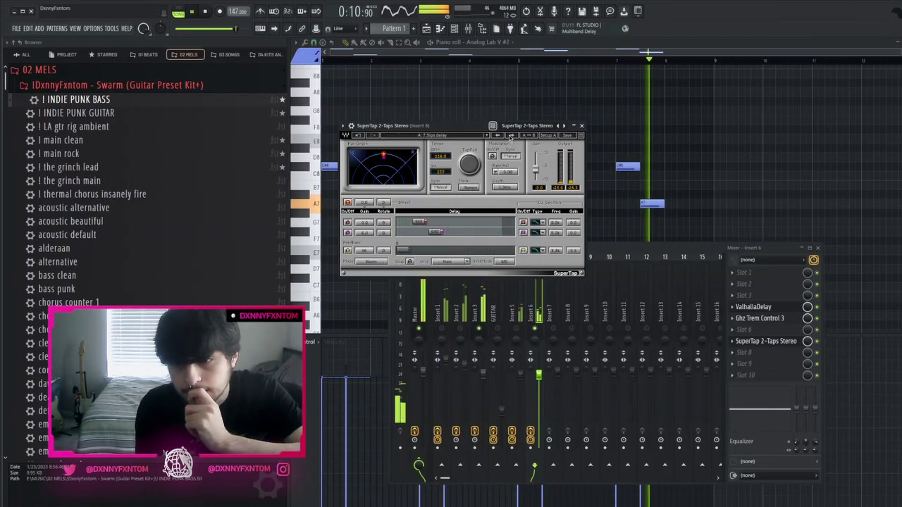
click(509, 135)
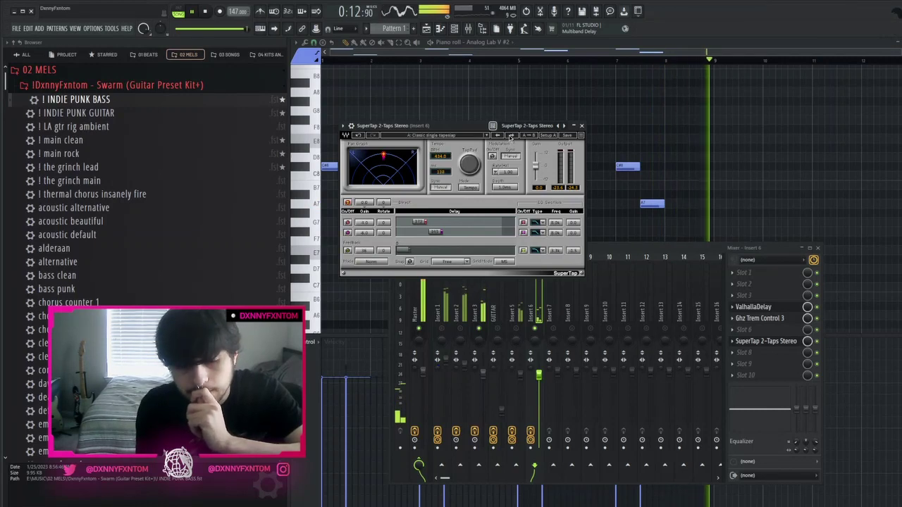
click(510, 135)
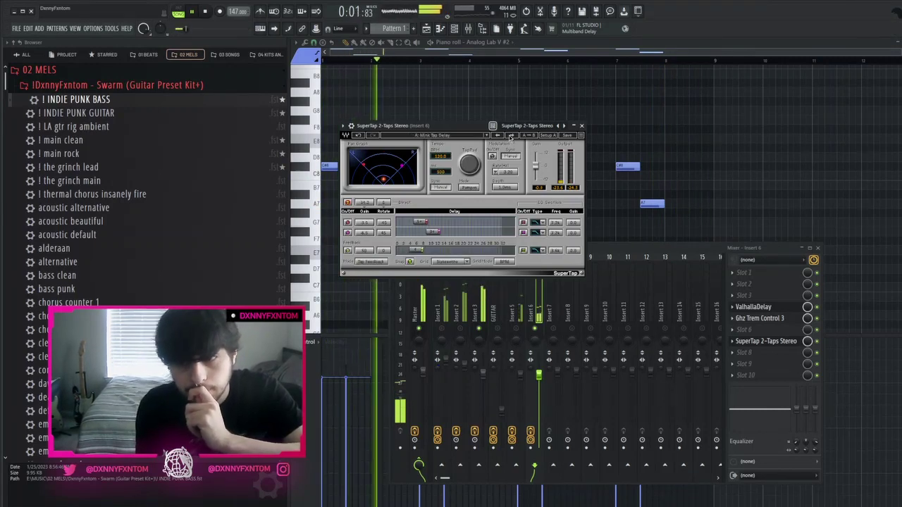
click(510, 135)
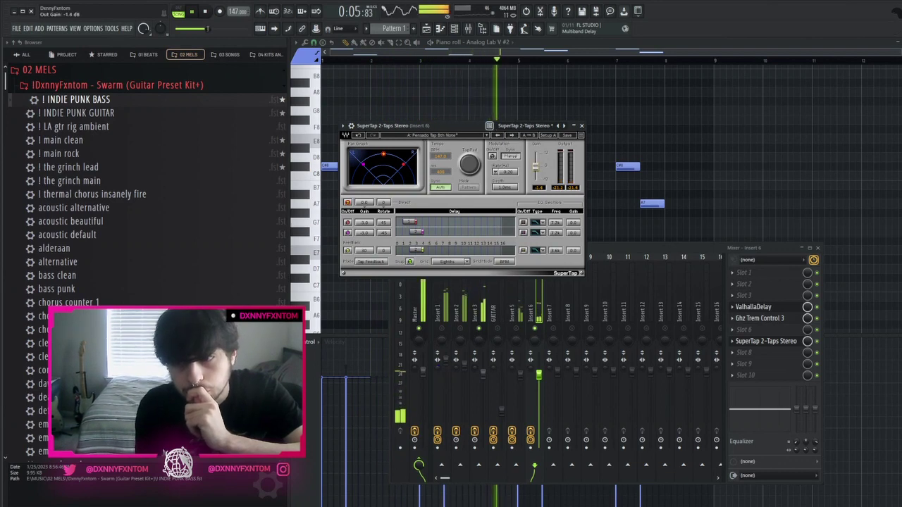
click(581, 125)
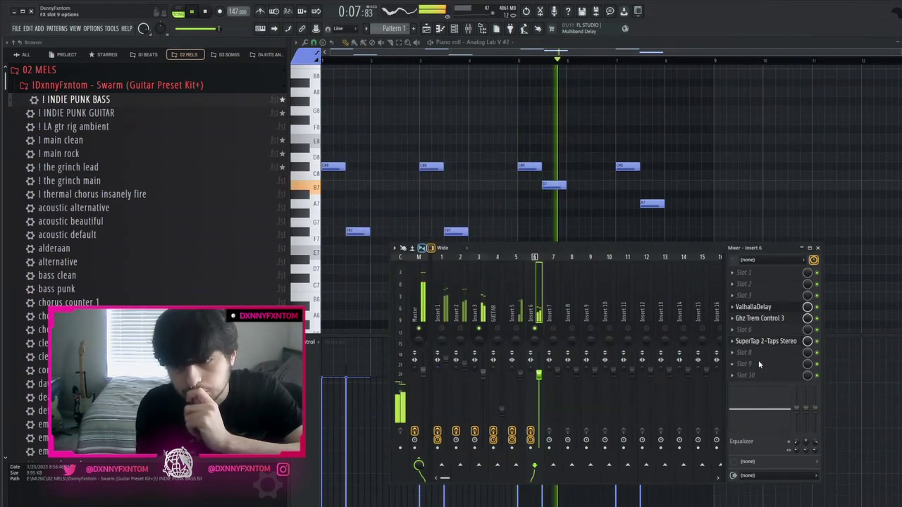
Try Vintage Chorus in slot 9 of insert 6 and replace it with Fruity Parametric EQ 2, rolling off the low frequencies
click(744, 332)
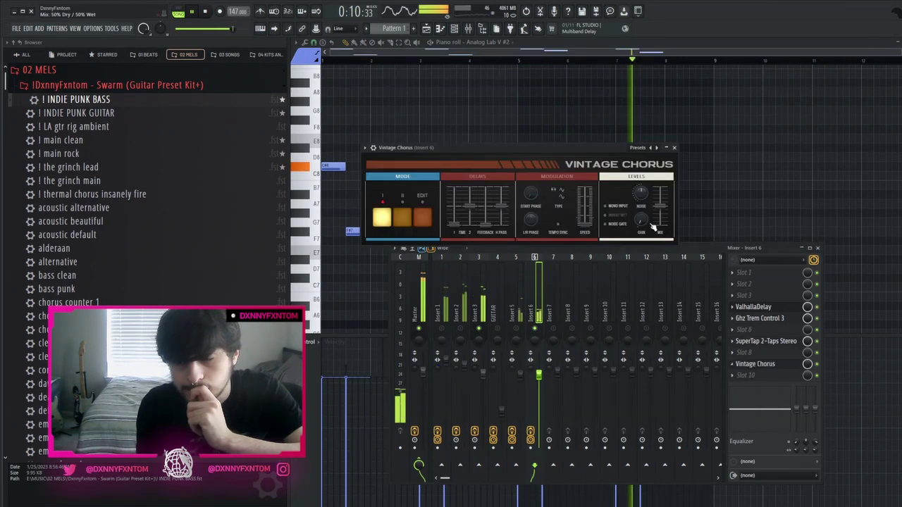
click(734, 374)
click(789, 372)
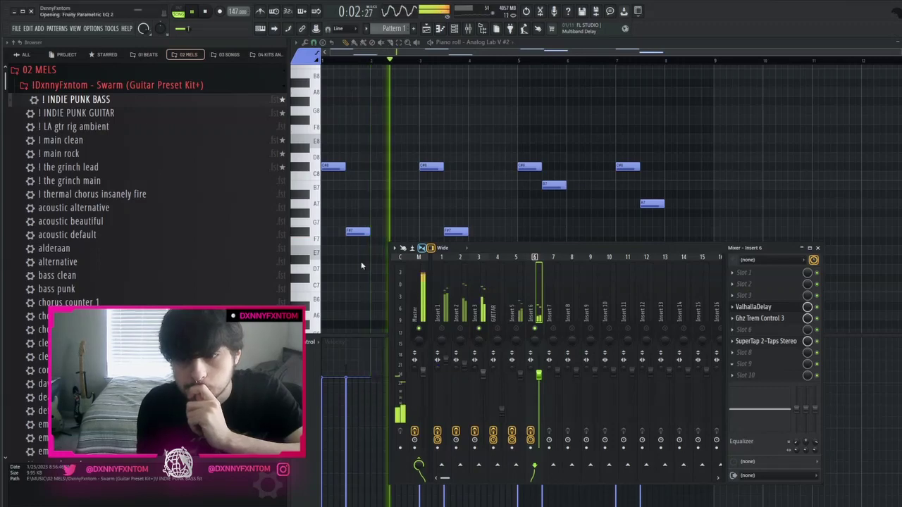
drag(400, 219, 431, 269)
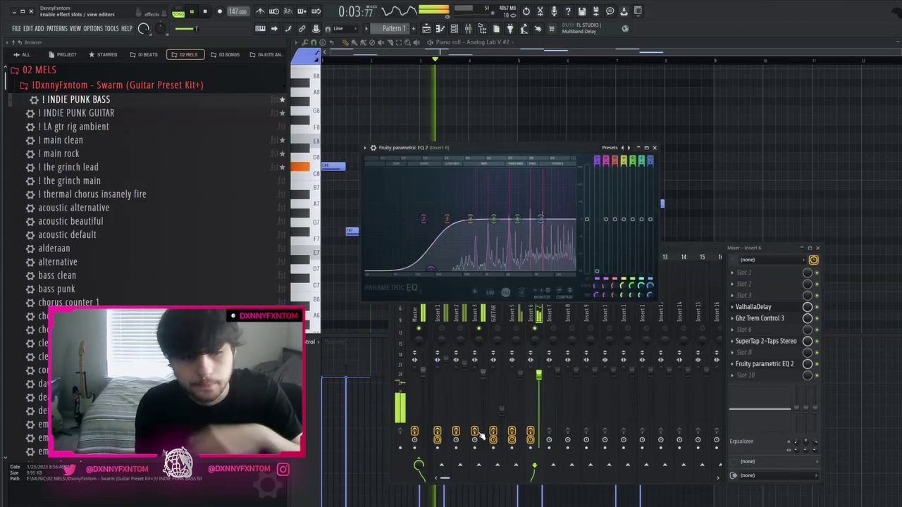
Compare mixer insert 6 in solo and in the full mix, and set its volume to 100% (0.0 dB)
click(454, 29)
key(F6)
right_click(535, 328)
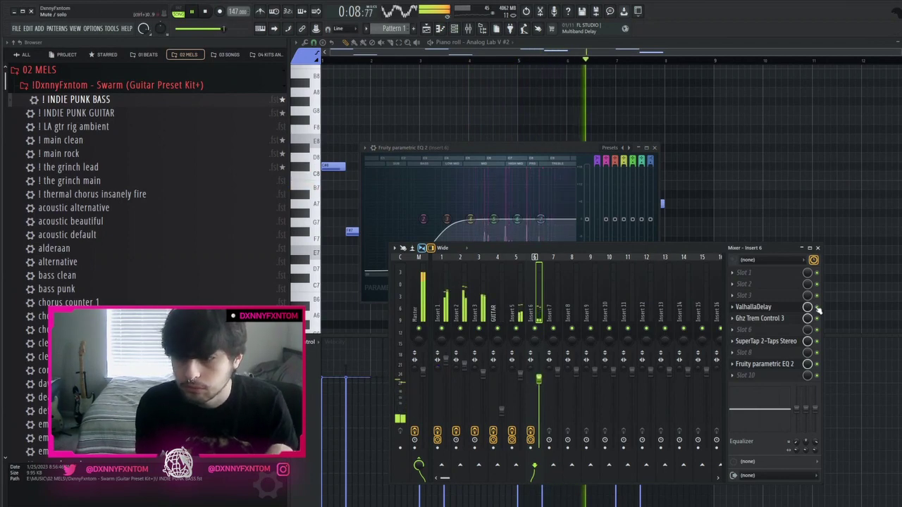
click(767, 319)
click(768, 320)
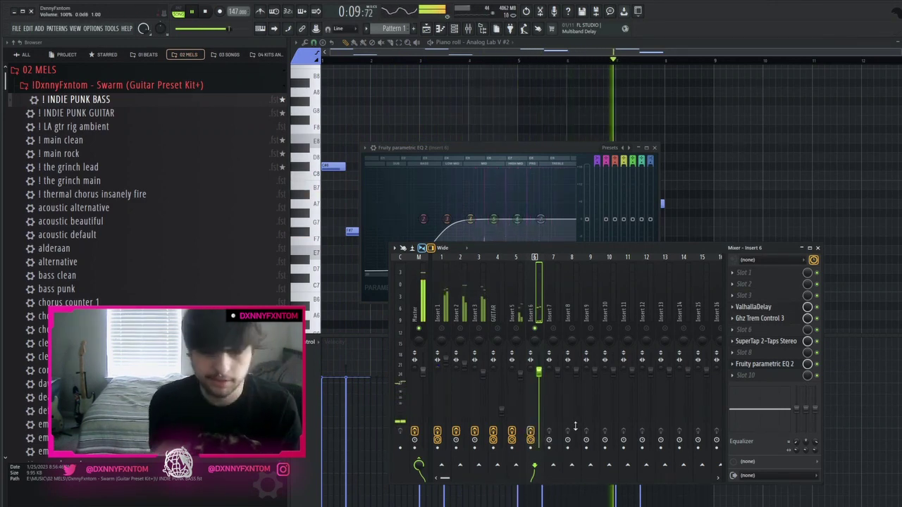
click(765, 365)
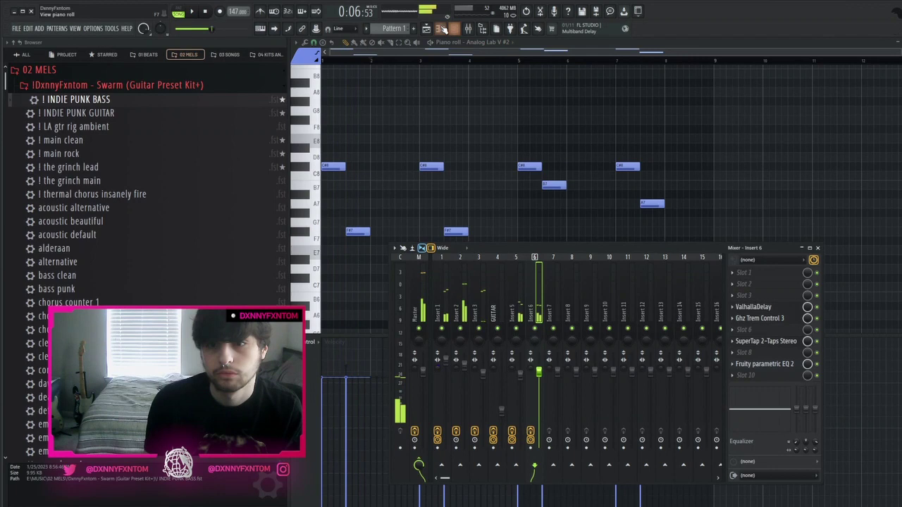
Unmute Track 4 in the playlist and play the audio clips with Track 1 temporarily muted
click(442, 28)
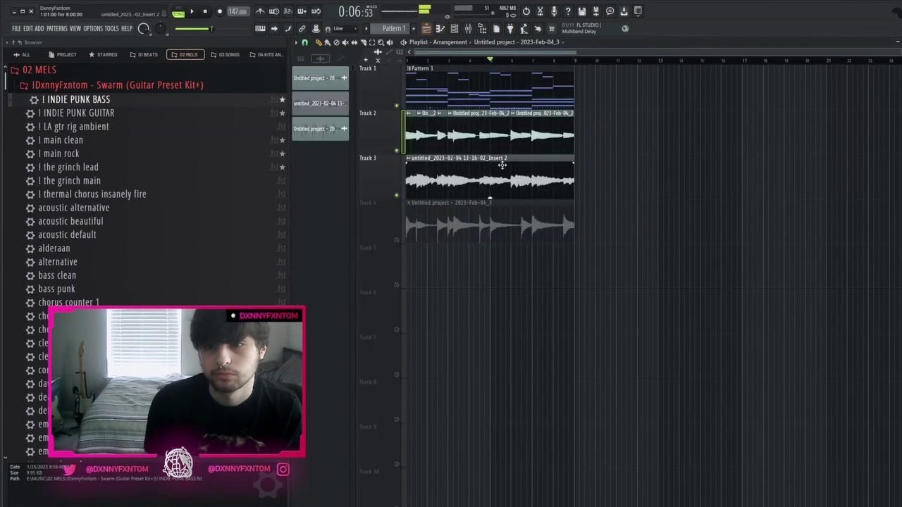
click(397, 240)
key(space)
click(397, 106)
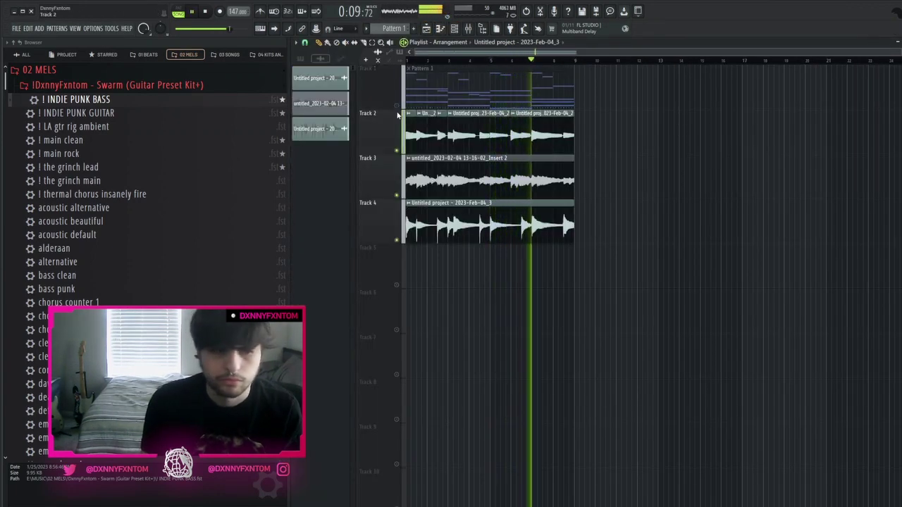
key(space)
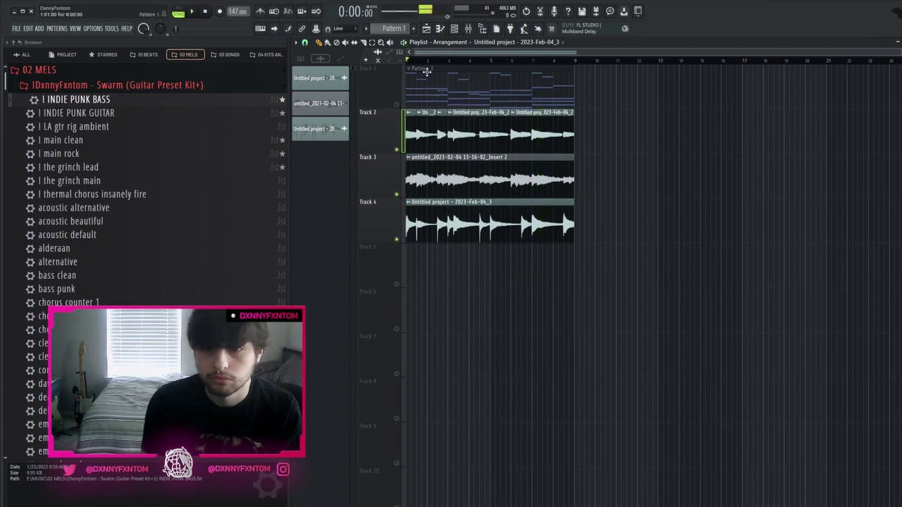
click(397, 104)
Arm mixer inserts 1 to 6, including GUITAR, for disk recording
click(455, 28)
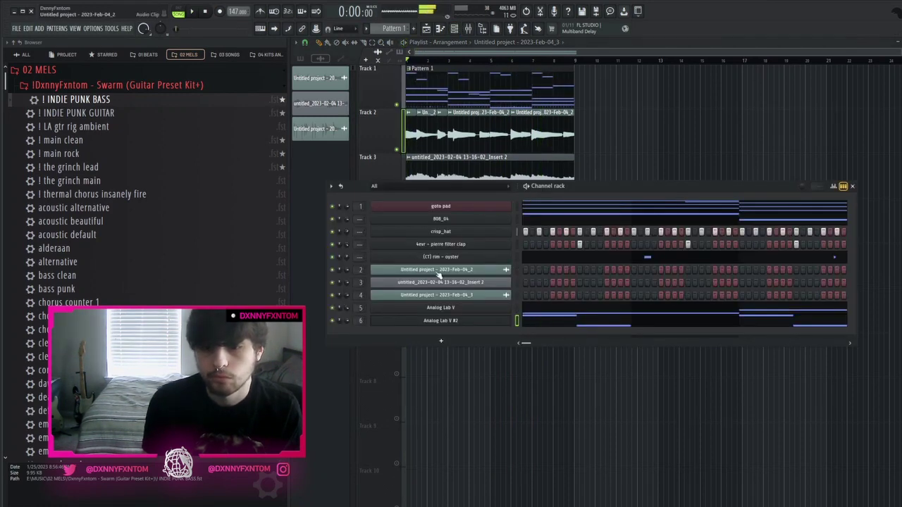
click(471, 29)
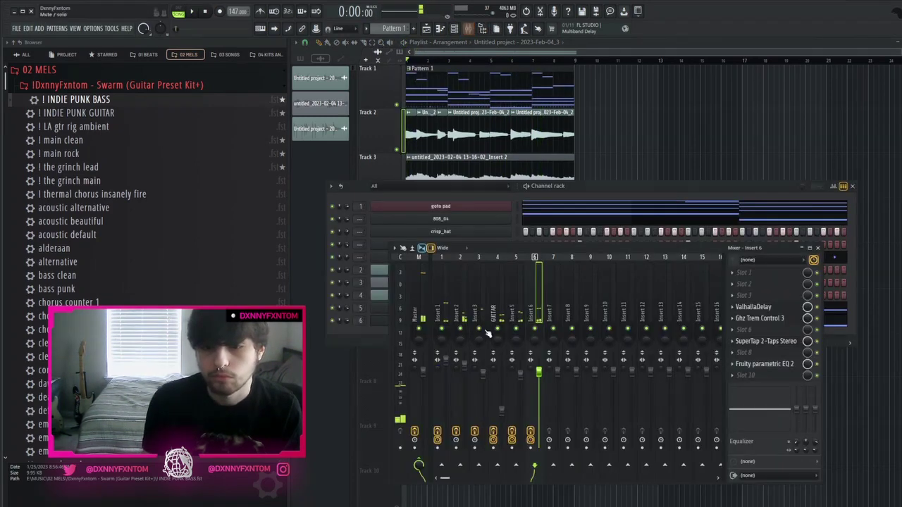
click(514, 457)
click(497, 458)
click(478, 460)
click(442, 463)
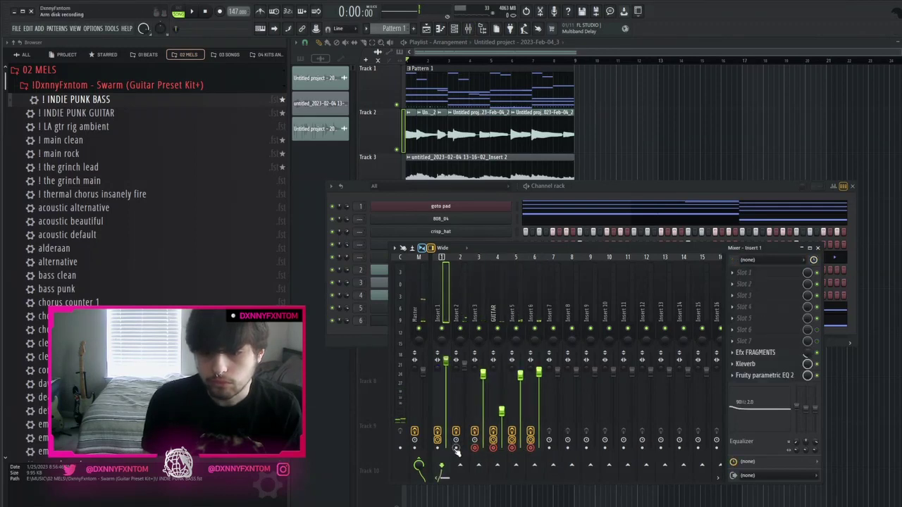
click(460, 464)
click(440, 465)
Move all playlist clips one bar later to start at bar 2, and extend the time selection to bar 11
key(F12)
key(ctrl+a)
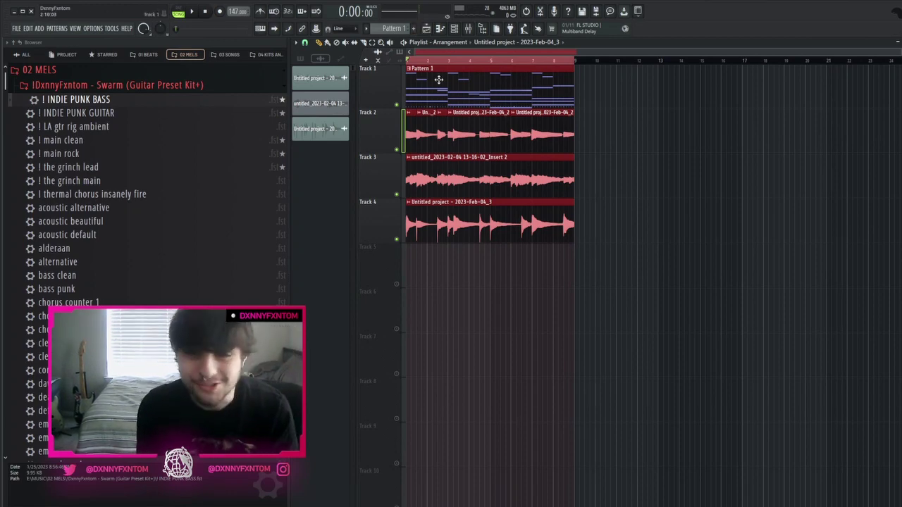
drag(438, 79, 459, 85)
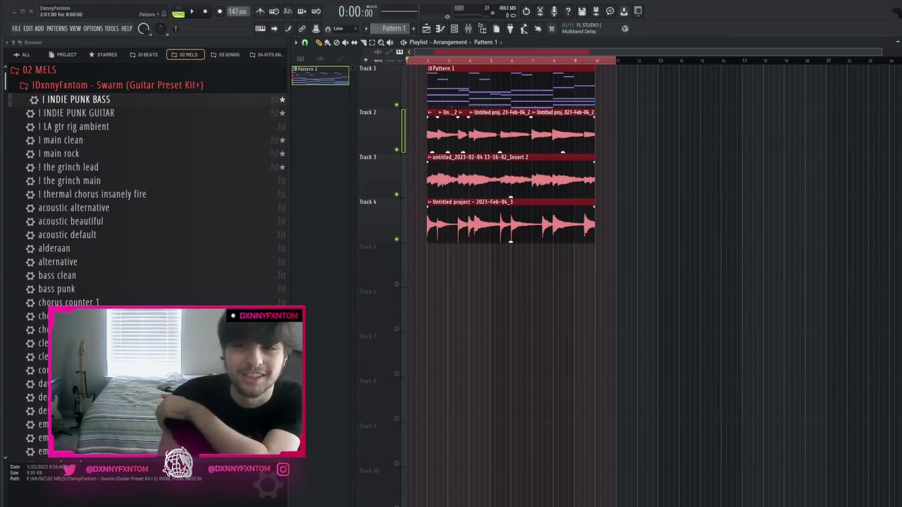
Review the effect chains on mixer inserts 1 to 3 and the GUITAR track
key(F9)
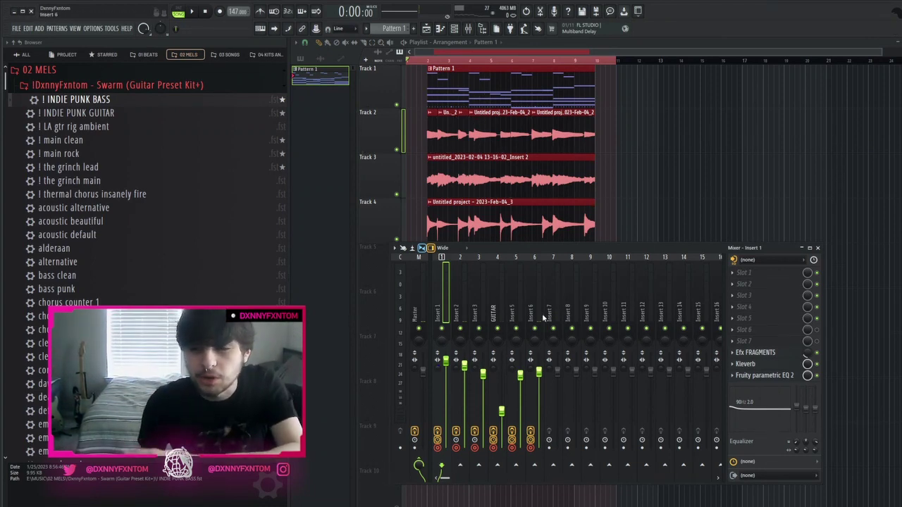
click(460, 305)
click(478, 305)
click(497, 304)
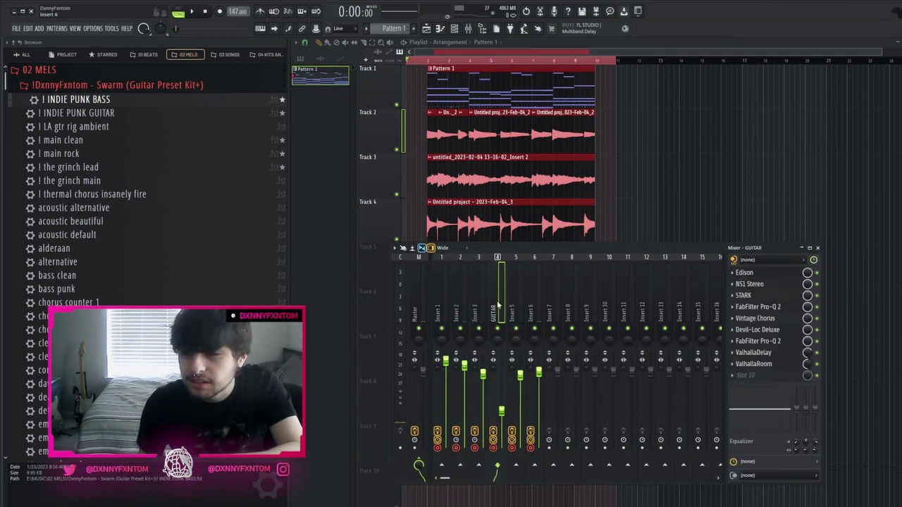
click(461, 304)
click(445, 303)
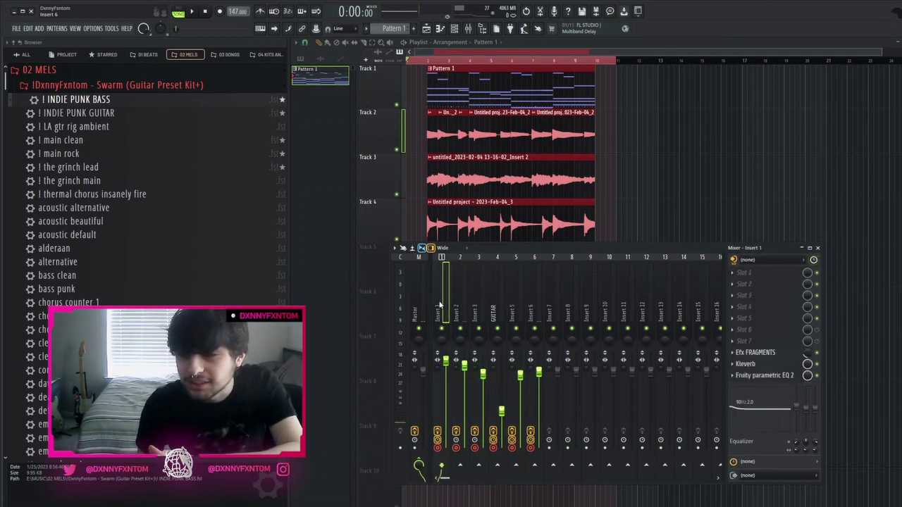
click(495, 307)
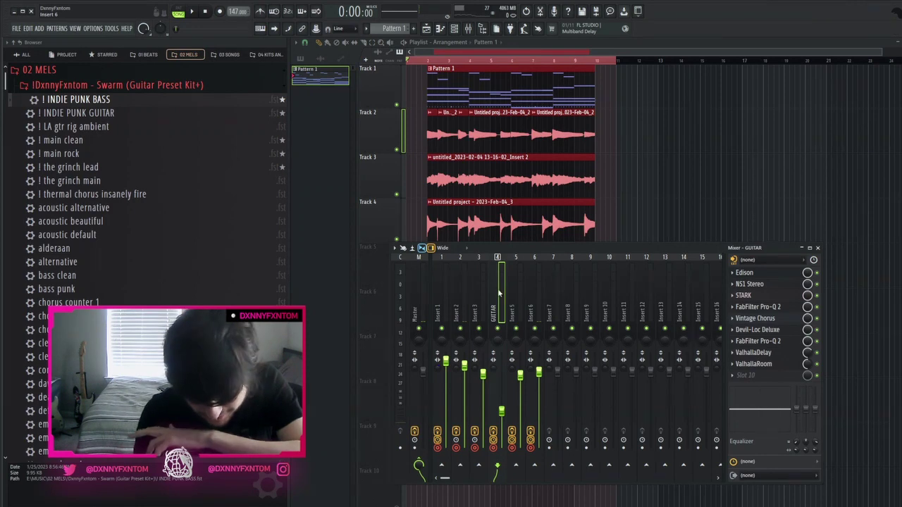
click(477, 296)
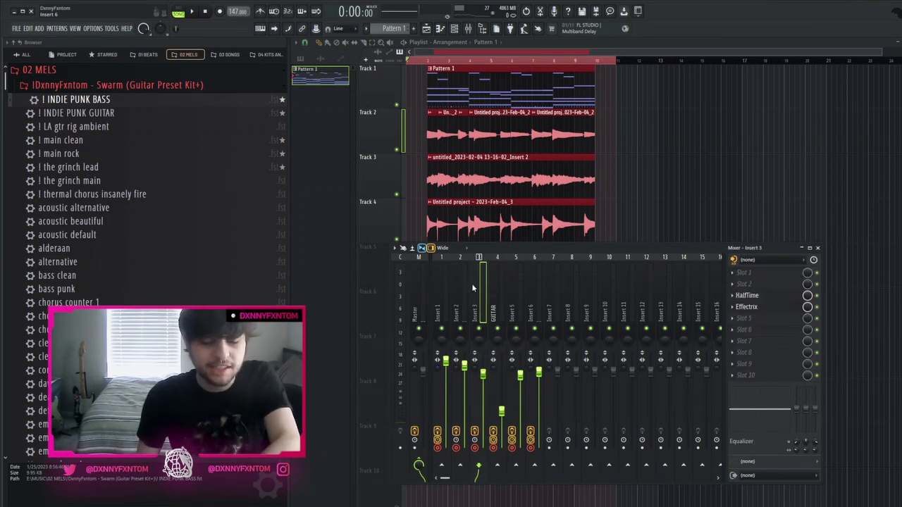
click(467, 290)
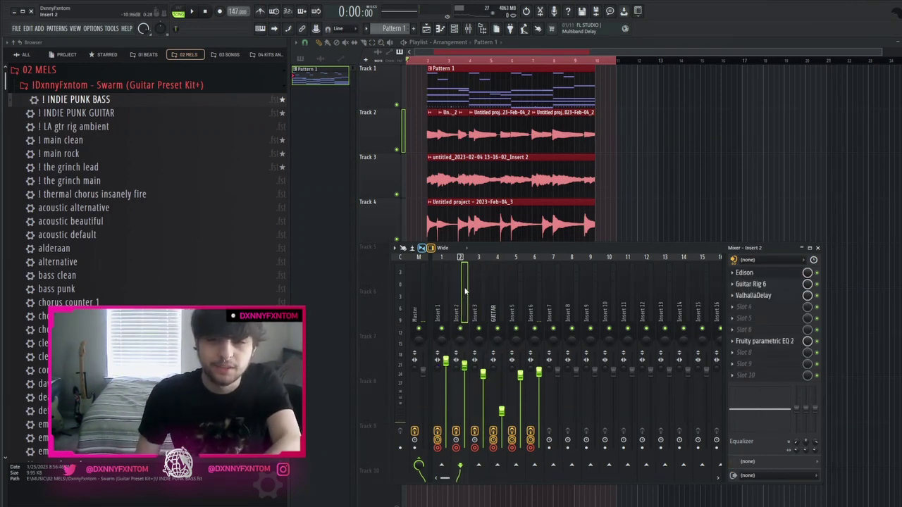
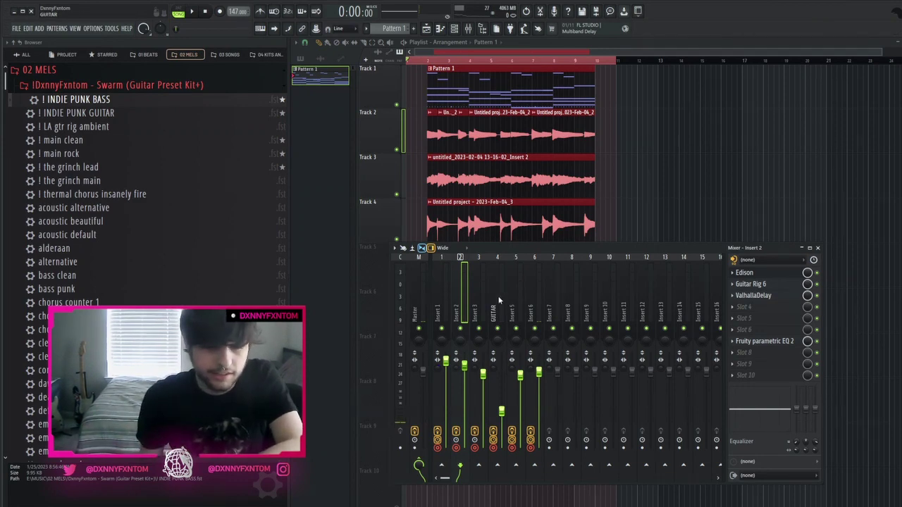
Render the armed mixer tracks to separate audio clips and close the Edison windows
key(Left)
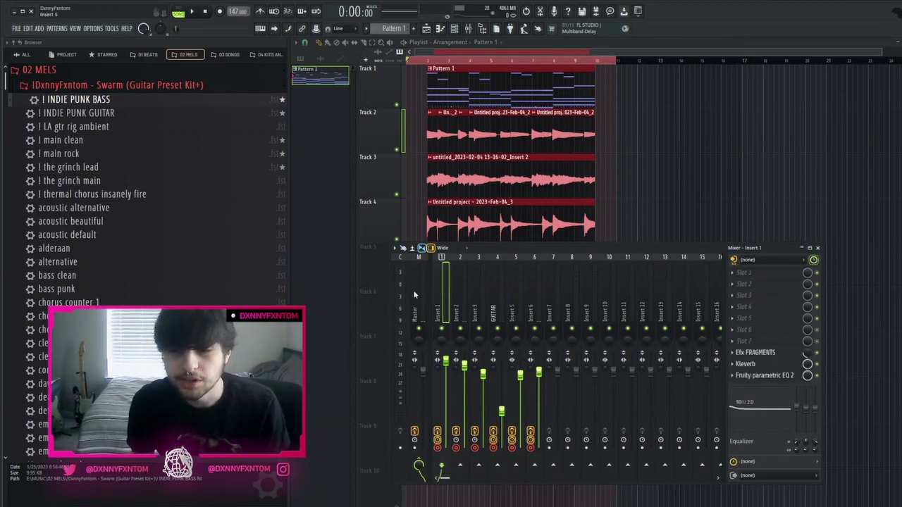
key(Left)
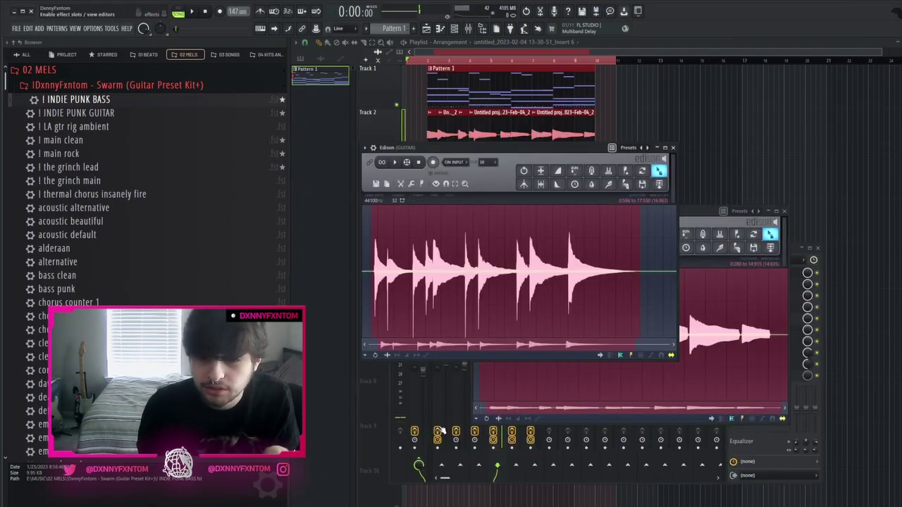
click(440, 411)
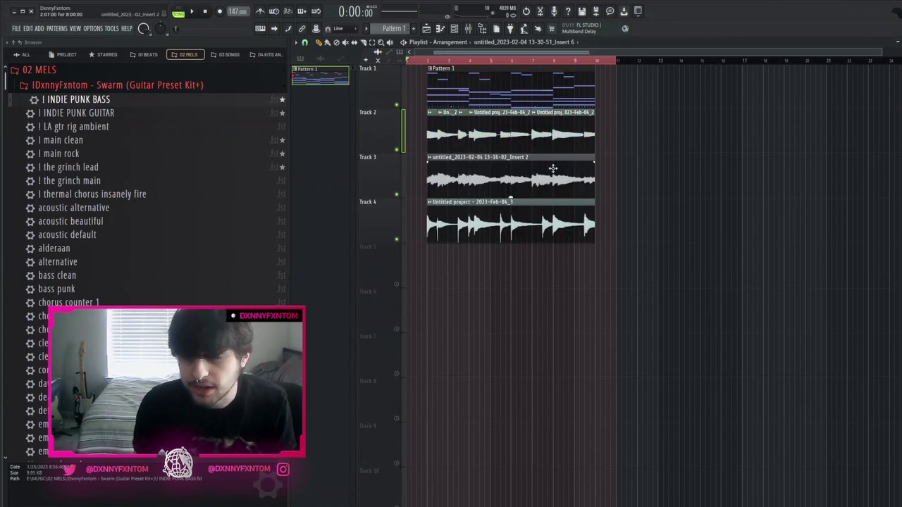
Place the six rendered audio clips on Tracks 5 to 10 and mute Tracks 1 to 4
scroll(547, 184, down, 2)
click(320, 60)
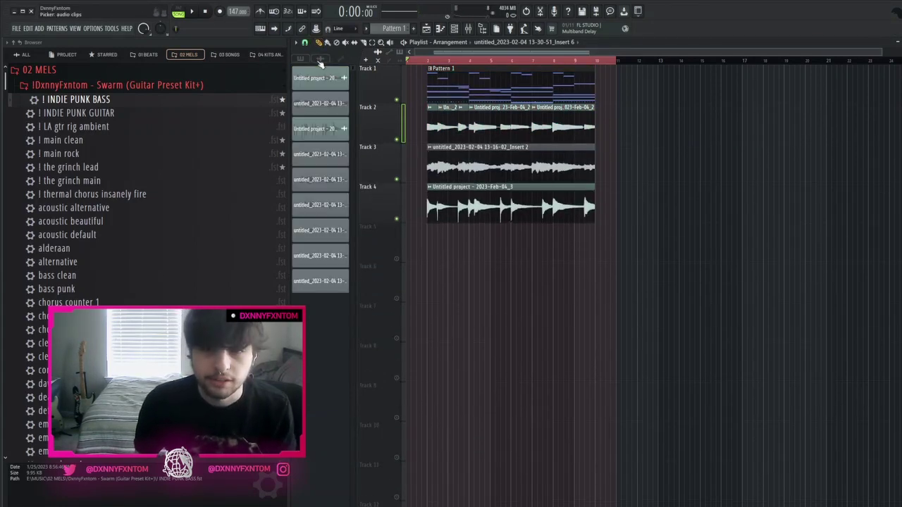
mouse_move(326, 156)
mouse_down()
mouse_move(418, 258)
mouse_move(398, 181)
mouse_move(399, 99)
mouse_up()
scroll(474, 145, down, 1)
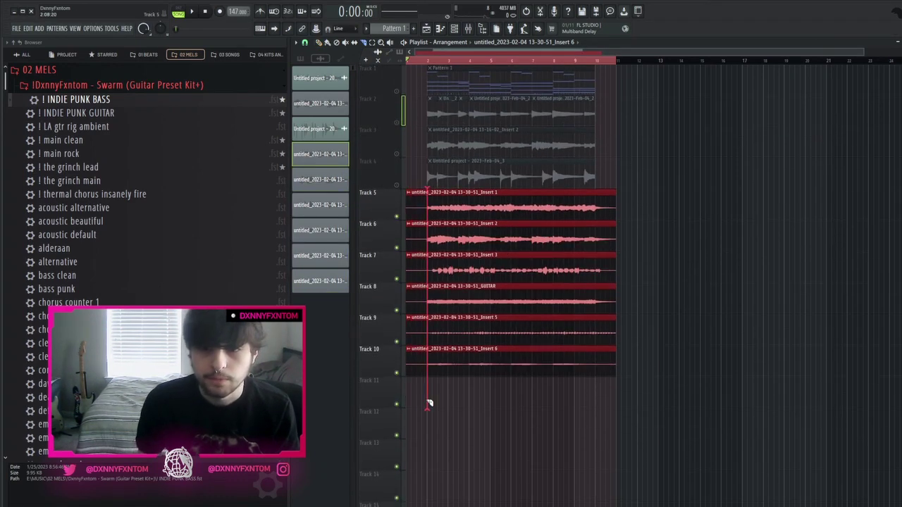
Slice the empty first bar off the six rendered clips at bar 2 and shift the remaining audio to start at bar 1
drag(429, 402, 429, 405)
drag(479, 407, 517, 247)
ctrl+shift+click(542, 209)
ctrl+click(515, 65)
drag(684, 207, 359, 430)
ctrl+click(604, 362)
scroll(592, 347, up, 4)
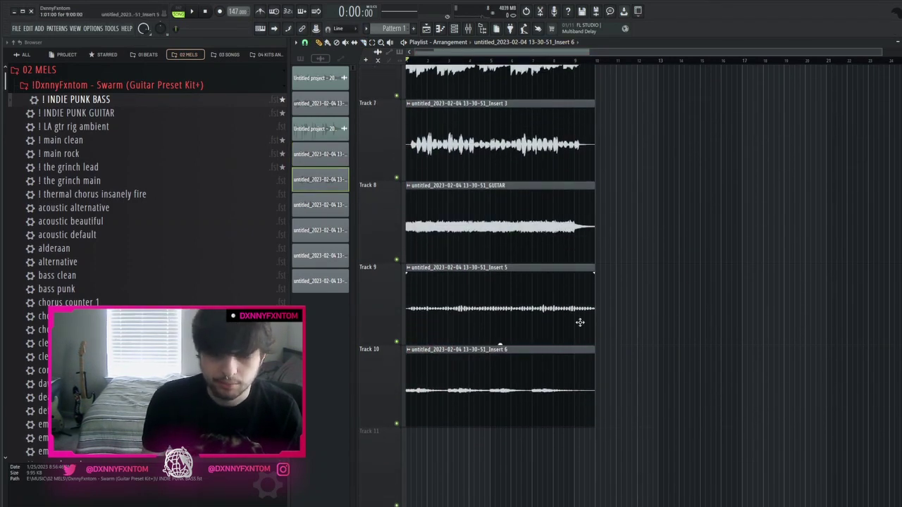
scroll(715, 345, down, 2)
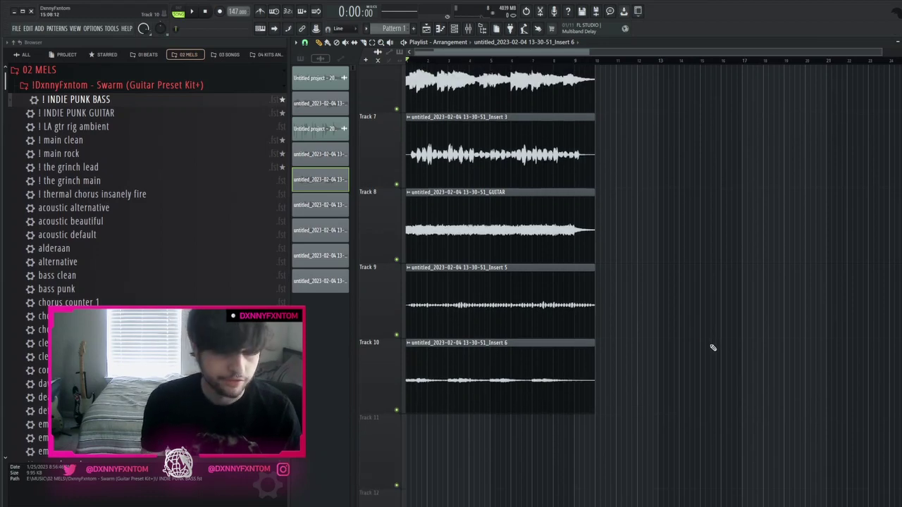
Select the six rendered clips on Tracks 5 to 10 and duplicate them three times end to end
scroll(713, 348, down, 4)
scroll(707, 340, up, 1)
drag(641, 167, 395, 452)
key(ctrl+b)
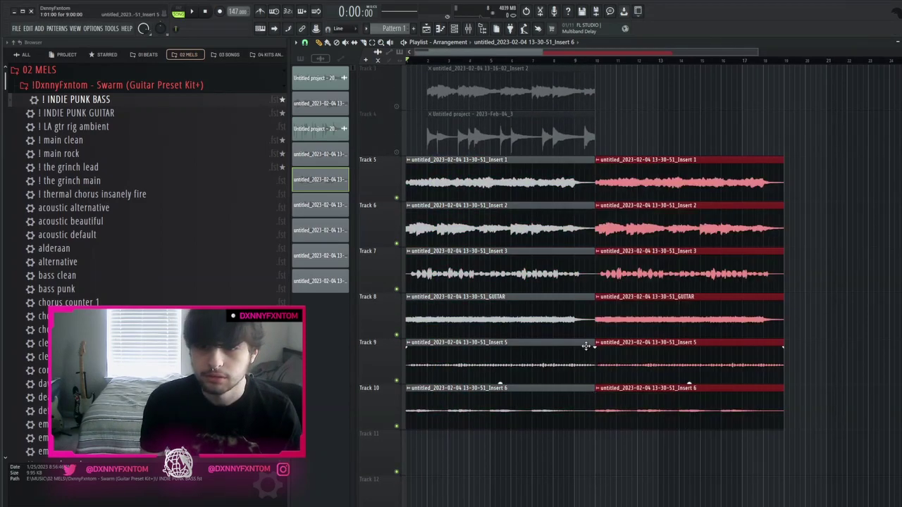
key(ctrl+b)
key(ctrl+b)
scroll(536, 317, down, 2)
scroll(519, 201, down, 3)
scroll(518, 201, up, 2)
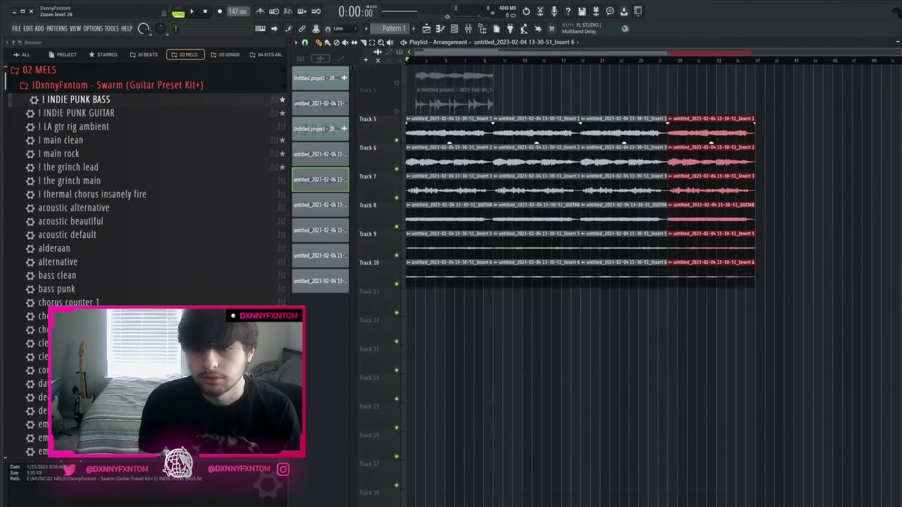
Shift the second set of six clips one bar earlier to start at bar 9
drag(520, 134, 560, 344)
drag(536, 207, 527, 204)
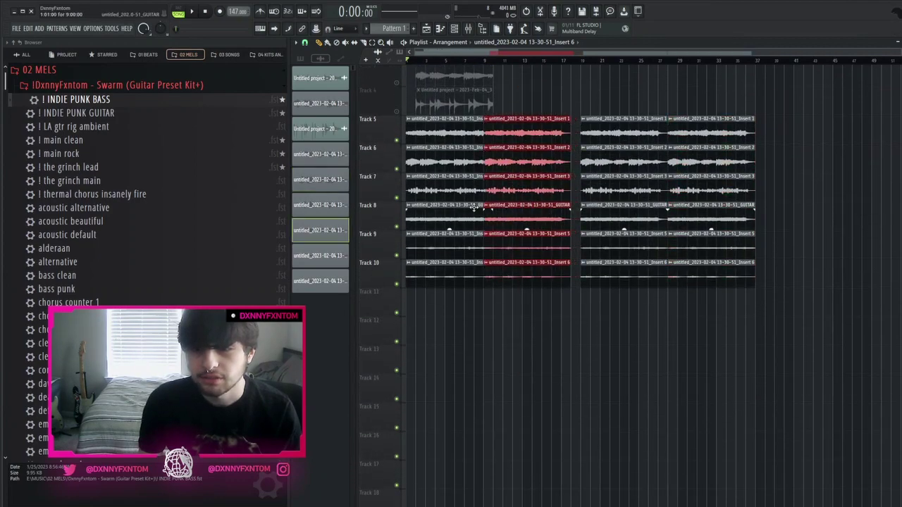
scroll(473, 207, up, 3)
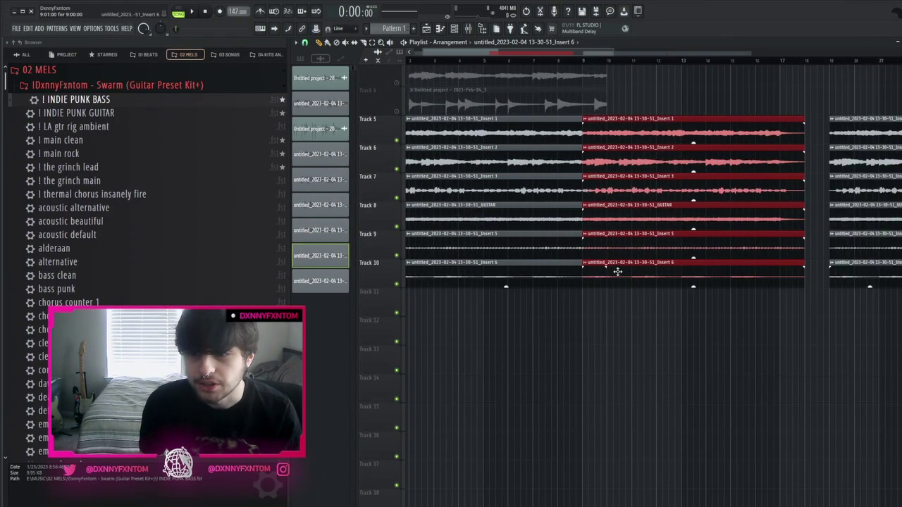
drag(648, 270, 656, 412)
key(ctrl+z)
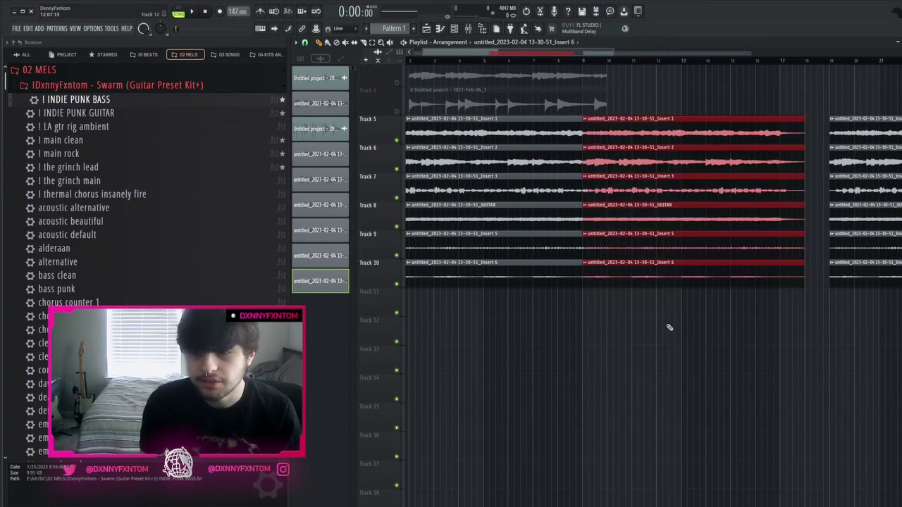
click(670, 327)
scroll(670, 328, down, 3)
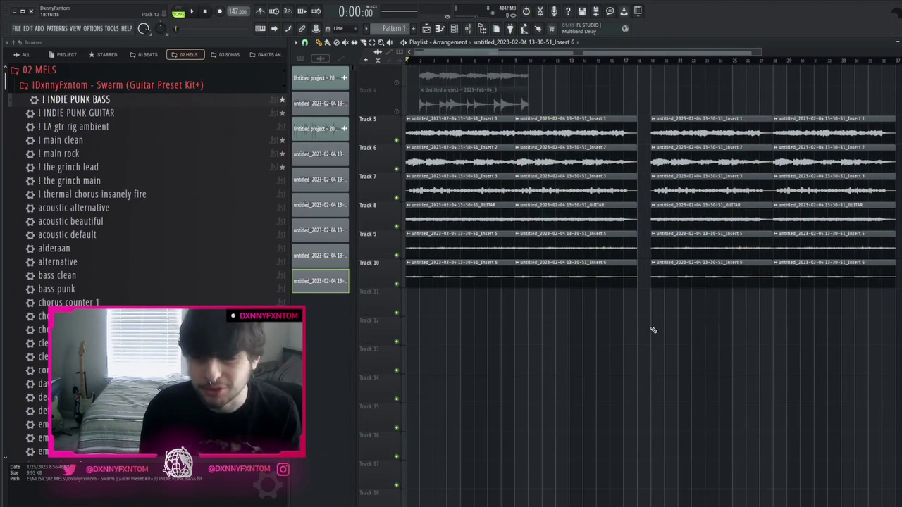
Delete the GUITAR, Insert 5 and Insert 2 clips from the first section while playing the arrangement
right_click(463, 223)
key(space)
right_click(464, 237)
right_click(470, 161)
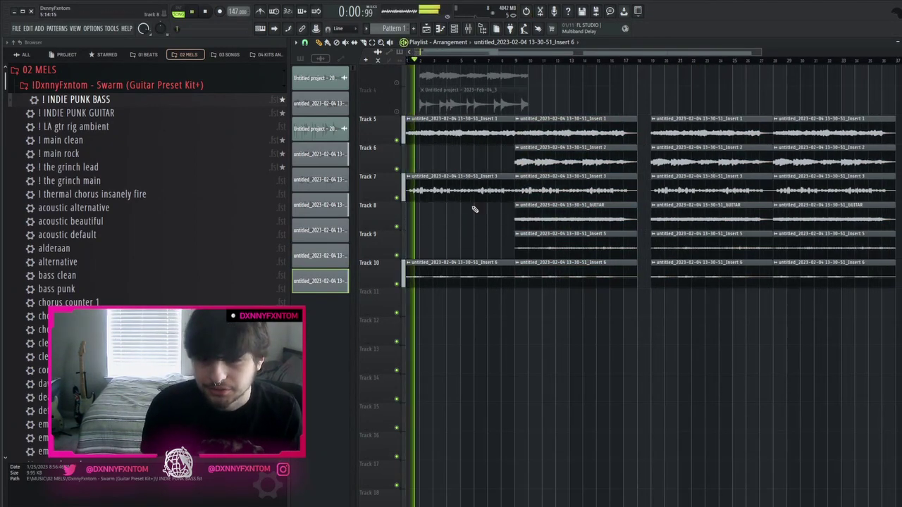
Try a GUITAR clip and then an Insert 5 clip in place of Insert 6 in the first section, and undo the swap
drag(571, 219, 469, 225)
right_click(470, 226)
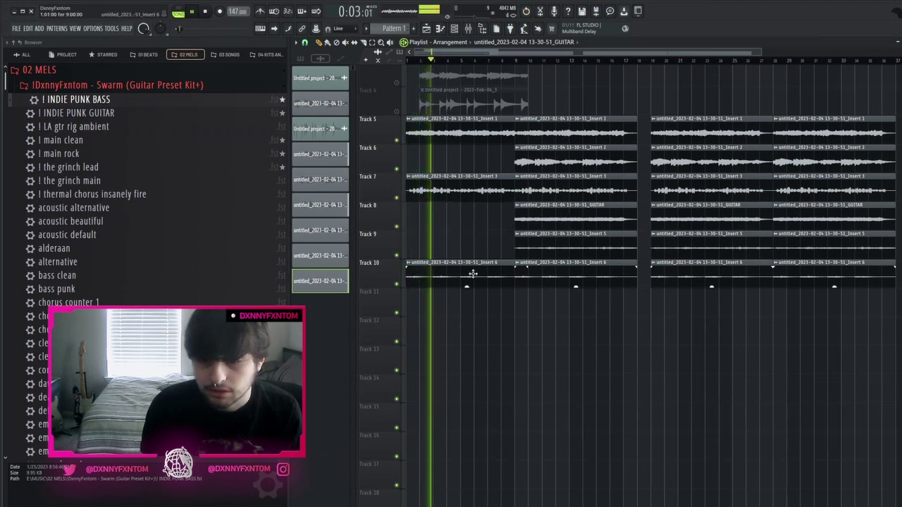
drag(572, 248, 468, 250)
right_click(469, 275)
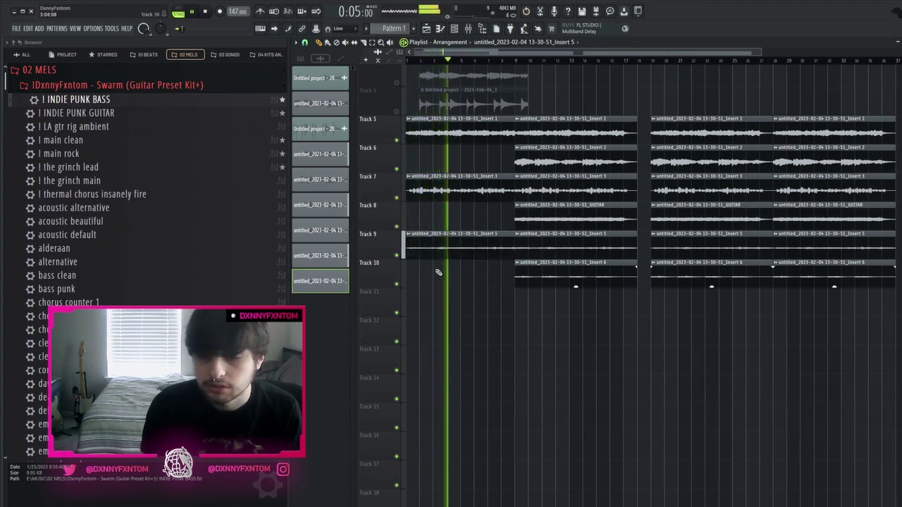
key(ctrl+z)
key(ctrl+z)
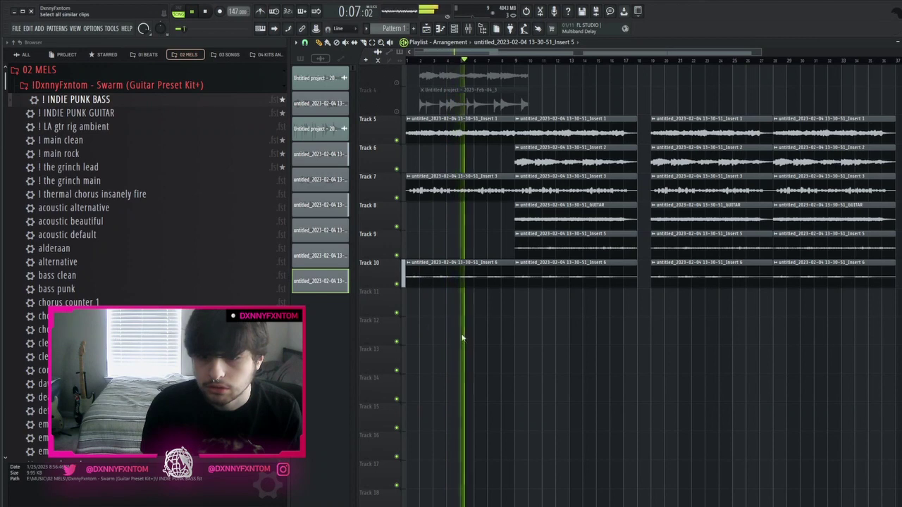
Copy the Insert 2 clip back into the first section and set its channel volume to 66%
drag(610, 163, 498, 164)
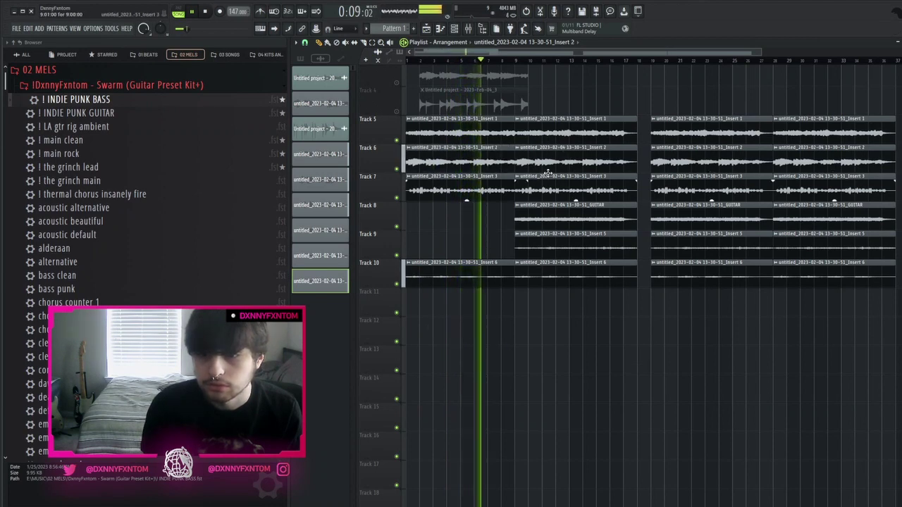
right_click(498, 164)
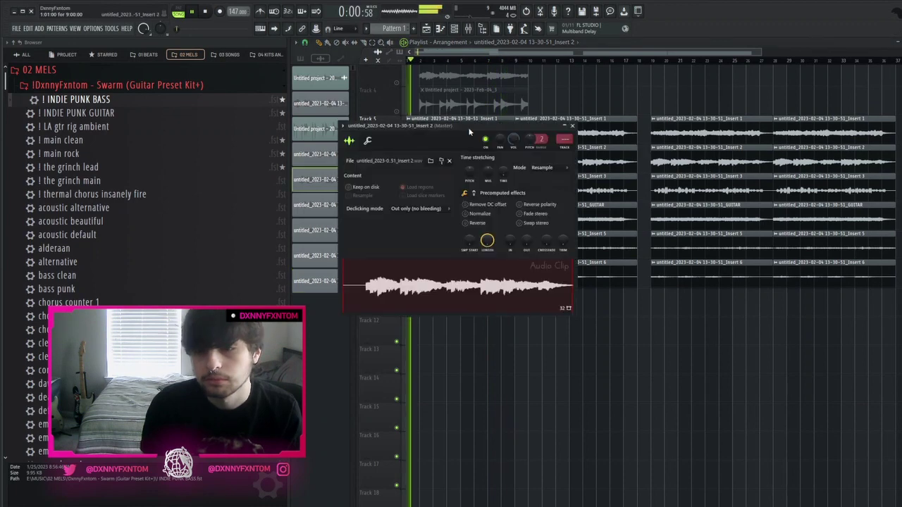
double_click(537, 169)
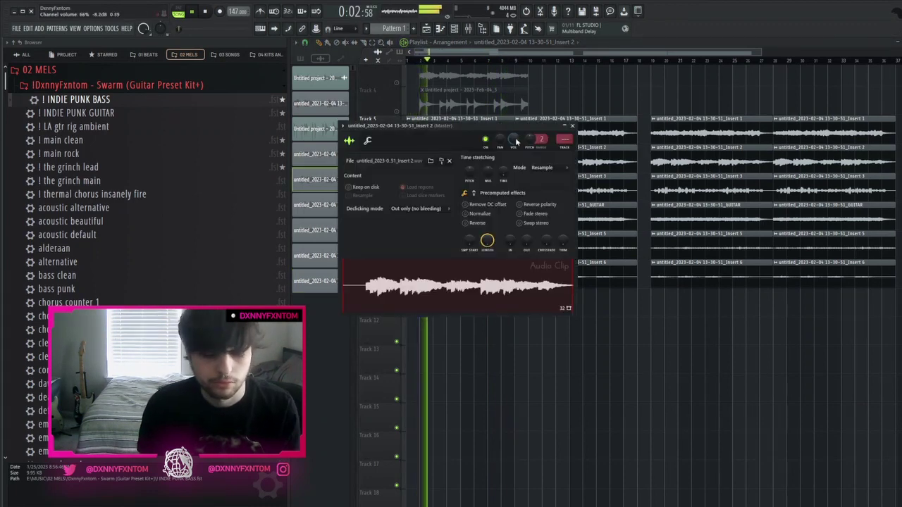
key(Escape)
scroll(692, 362, down, 2)
Replace the first section's Insert 6 clip on Track 10 with a copy of the Insert 5 clip on Track 9
drag(531, 116, 513, 272)
right_click(451, 269)
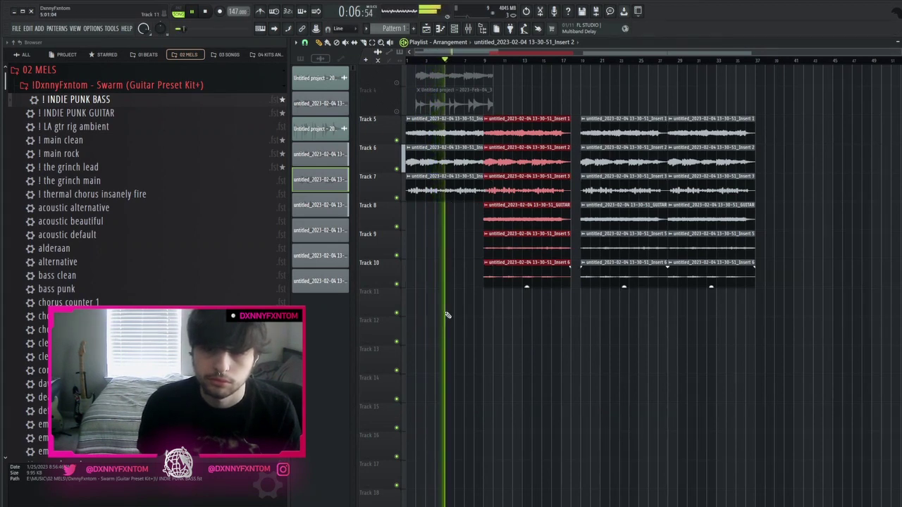
ctrl+click(544, 335)
drag(537, 249, 457, 246)
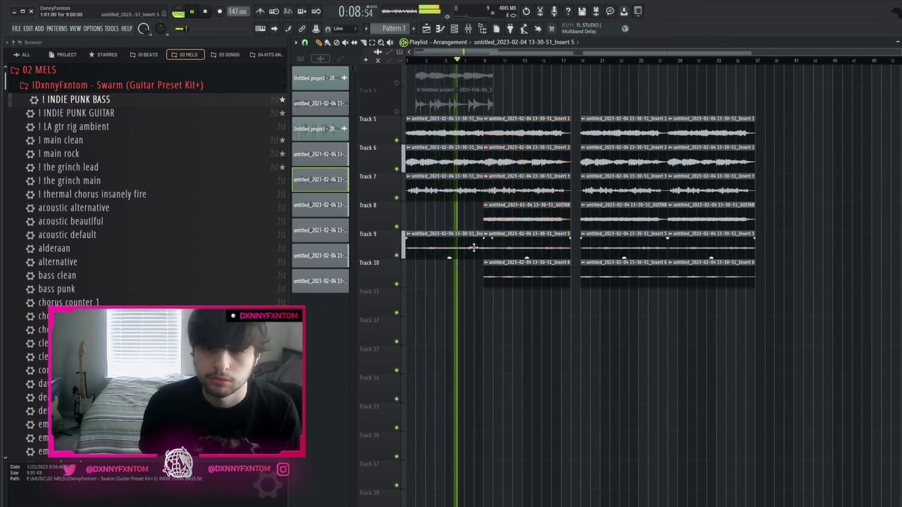
double_click(474, 248)
key(Escape)
Delete the Insert 5 and Insert 3 clips from the second section
drag(536, 335, 544, 114)
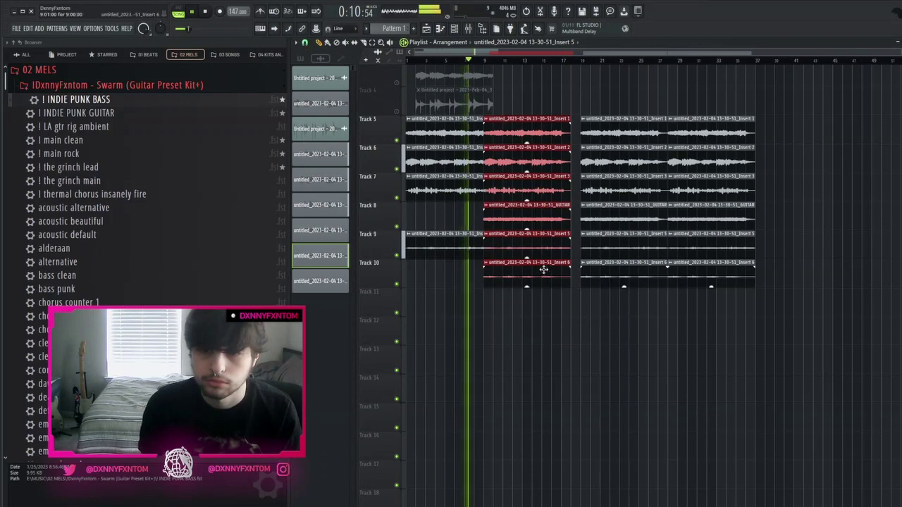
scroll(519, 252, up, 2)
right_click(519, 251)
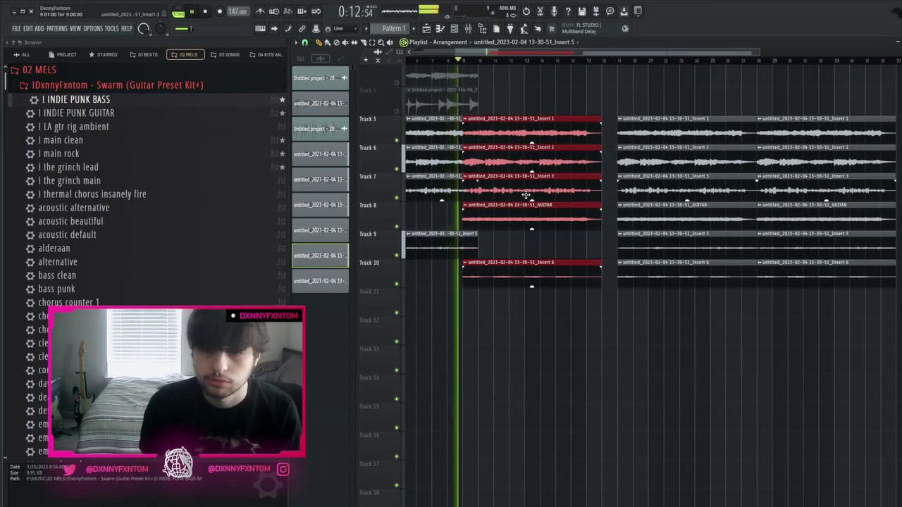
right_click(532, 191)
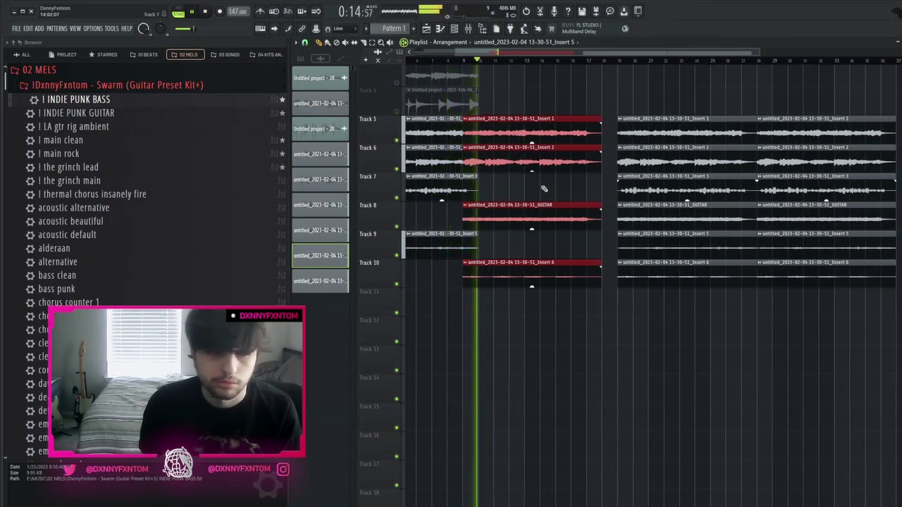
scroll(539, 185, down, 2)
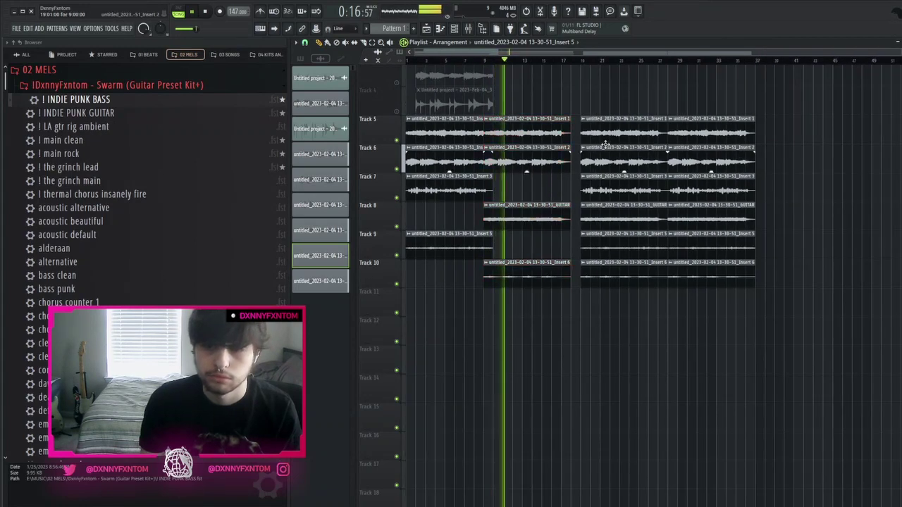
Try the second section without its Insert 6 and GUITAR clips, restore them, and delete its Insert 2 clip instead
drag(598, 88, 840, 350)
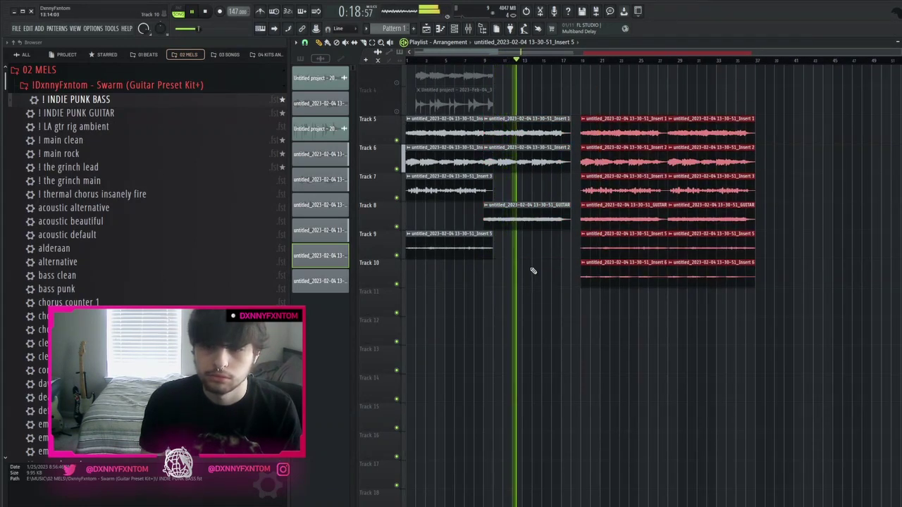
key(ctrl+z)
right_click(525, 222)
key(ctrl+z)
key(ctrl+d)
right_click(541, 162)
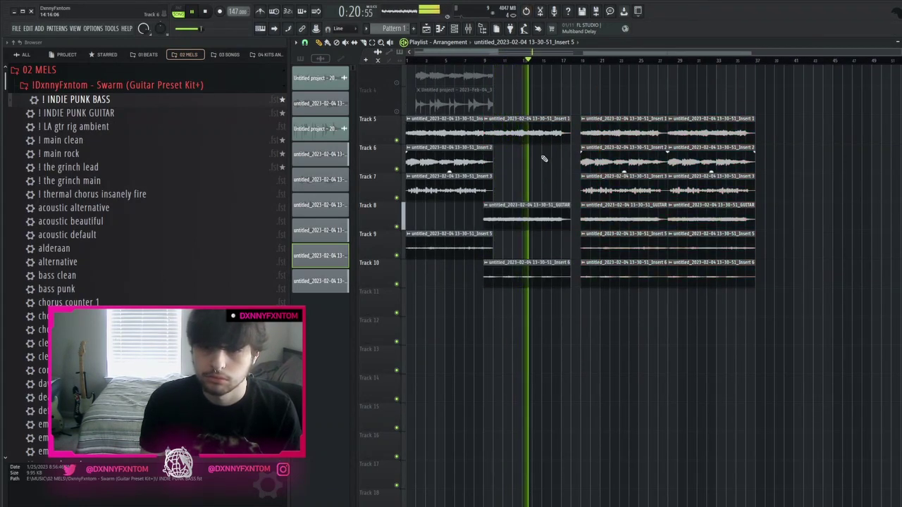
Move the third set of six clips to start at bar 17 and delete its Insert 3 clip
drag(599, 123, 591, 270)
scroll(576, 250, up, 4)
scroll(600, 188, down, 1)
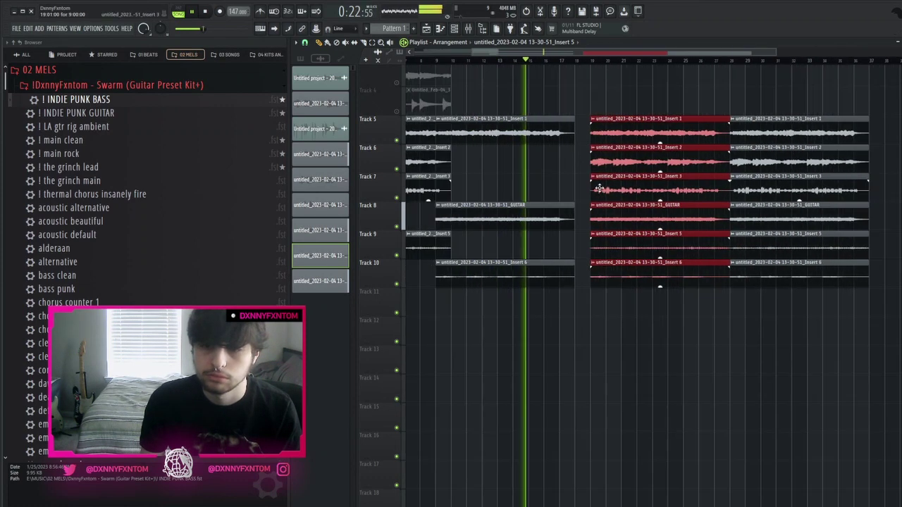
drag(632, 225, 584, 246)
scroll(596, 241, up, 4)
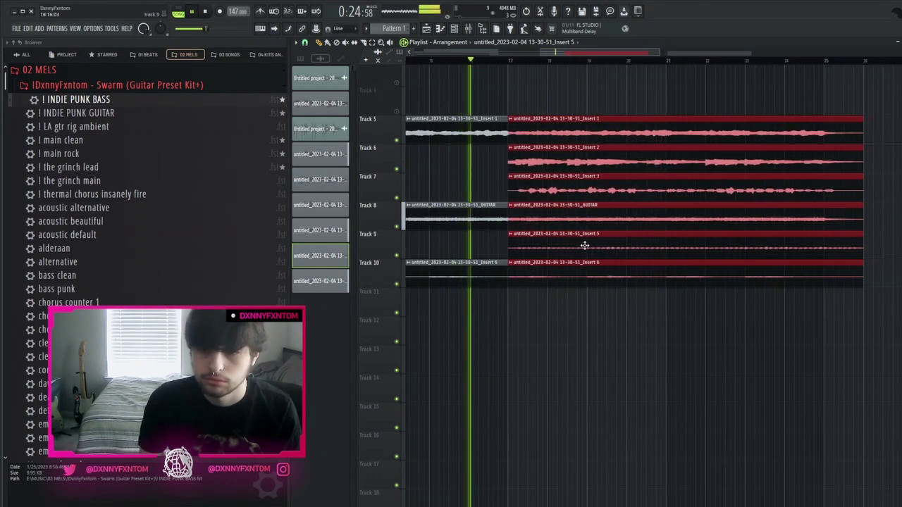
right_click(622, 191)
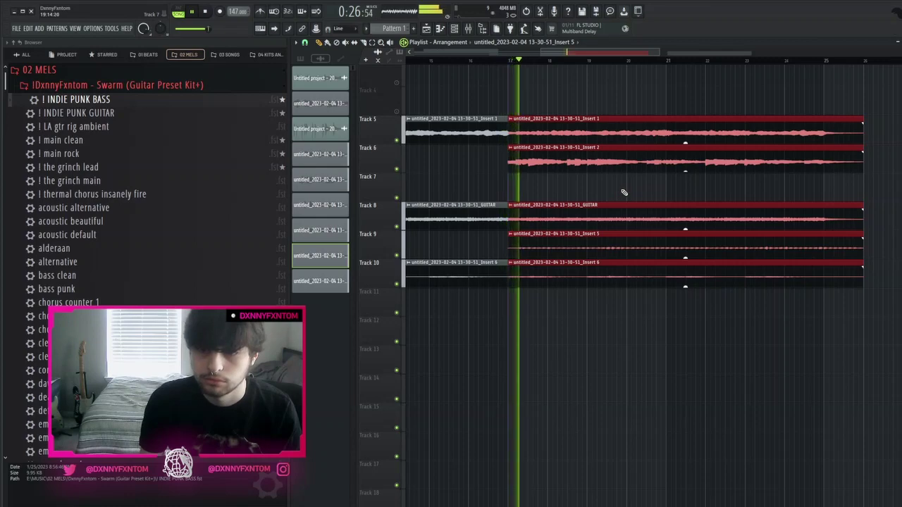
scroll(623, 191, down, 3)
scroll(623, 192, down, 1)
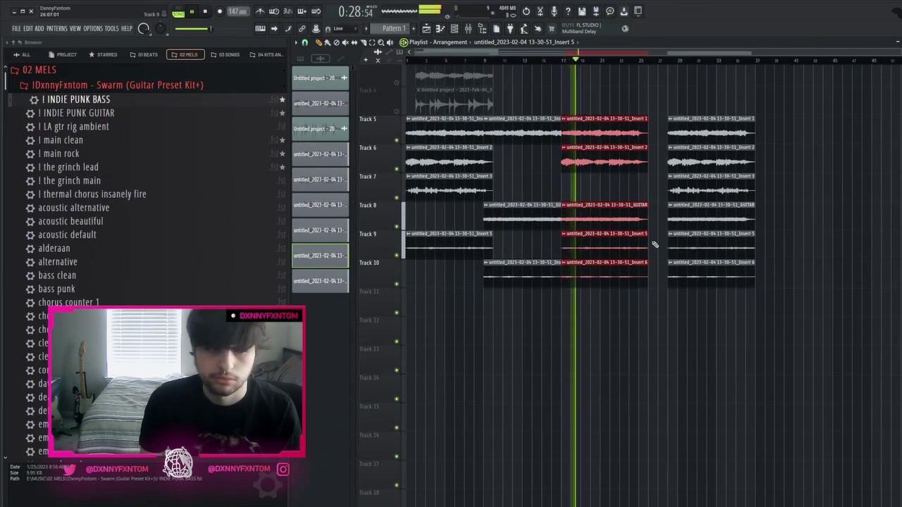
Move the fourth set of six clips to start at bar 26, directly after the third section
drag(714, 302, 681, 108)
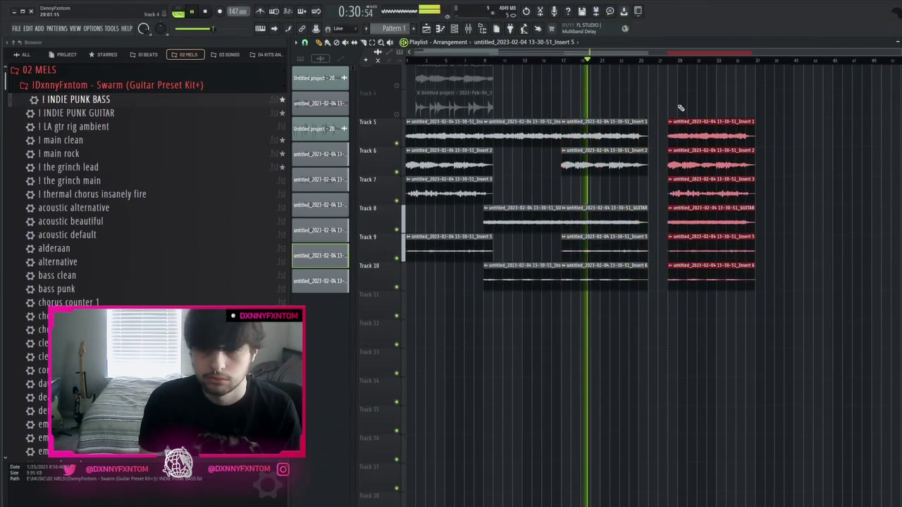
scroll(662, 204, up, 3)
drag(765, 257, 718, 253)
scroll(655, 255, down, 3)
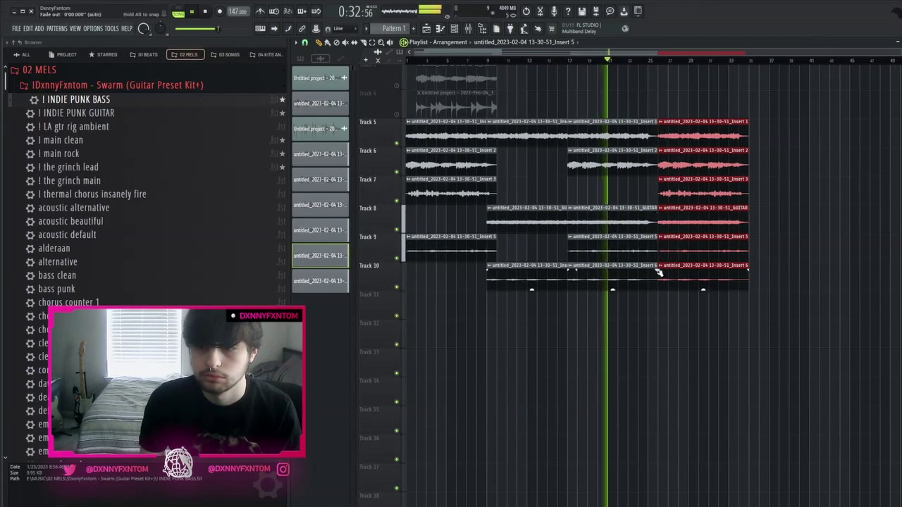
Duplicate the fourth set of six clips five times end to end
key(ctrl+b)
key(ctrl+b)
key(ctrl+b)
scroll(658, 220, down, 3)
key(ctrl+b)
scroll(634, 183, down, 2)
key(ctrl+b)
scroll(585, 152, down, 1)
Delete clips from the last six sets so each keeps one stem, ordered Insert 1, 2, 3, GUITAR, 5, 6, and stop playback
drag(566, 126, 771, 299)
ctrl+shift+click(567, 129)
ctrl+shift+click(606, 166)
ctrl+shift+click(649, 194)
ctrl+shift+click(697, 221)
ctrl+shift+click(748, 249)
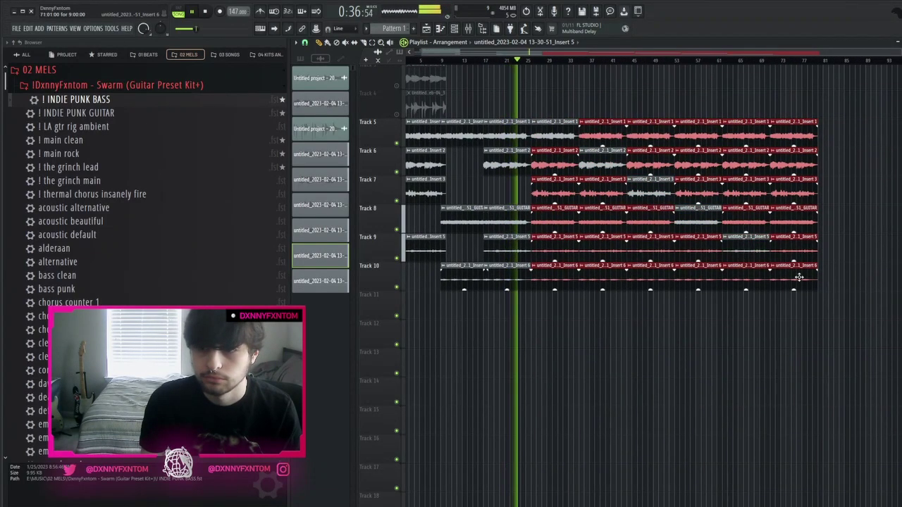
ctrl+shift+click(798, 277)
key(Delete)
key(space)
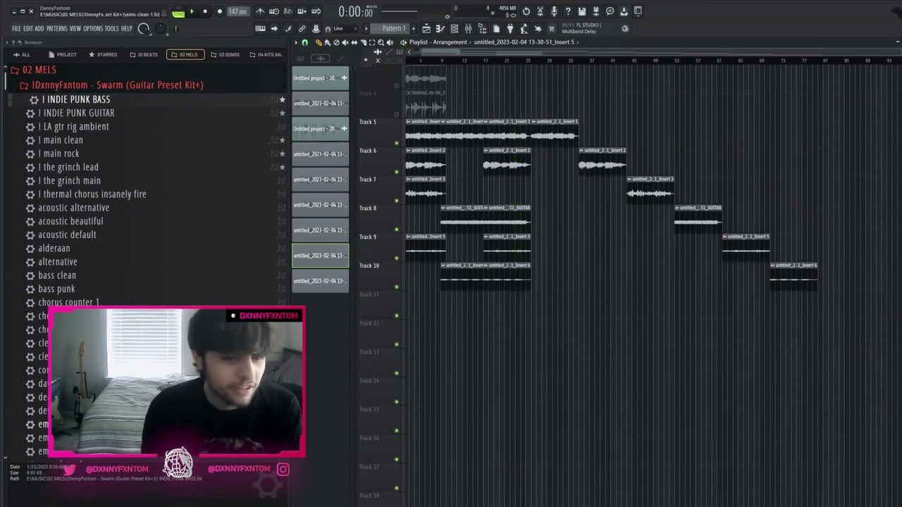
Arm the Master track in the mixer and render the whole arrangement to one audio clip
scroll(677, 443, up, 1)
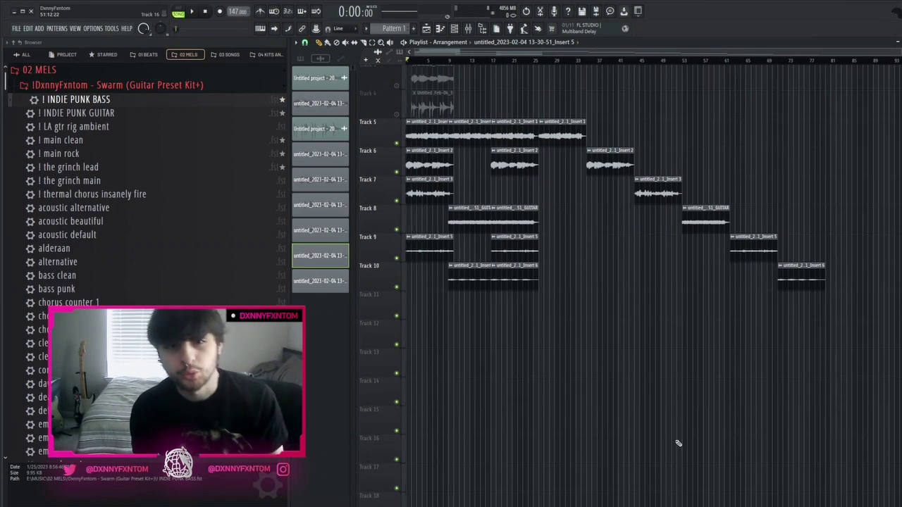
scroll(677, 443, down, 1)
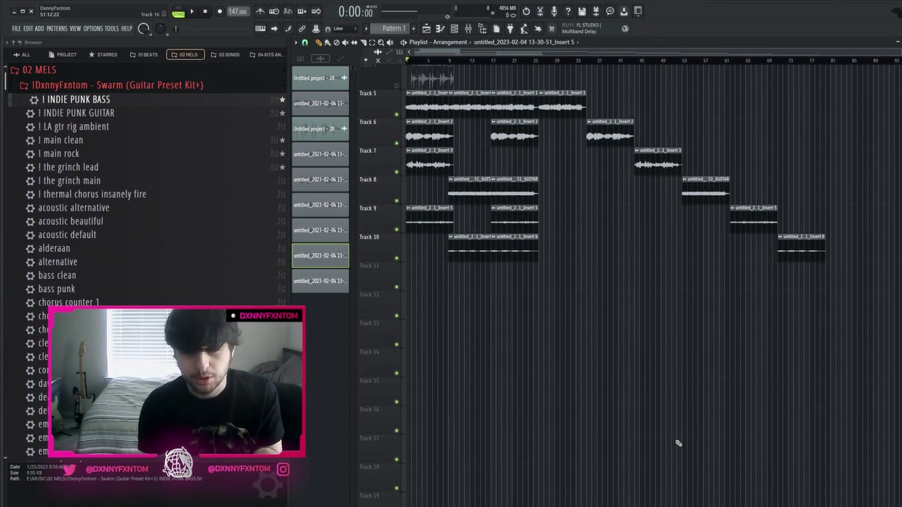
scroll(640, 444, up, 3)
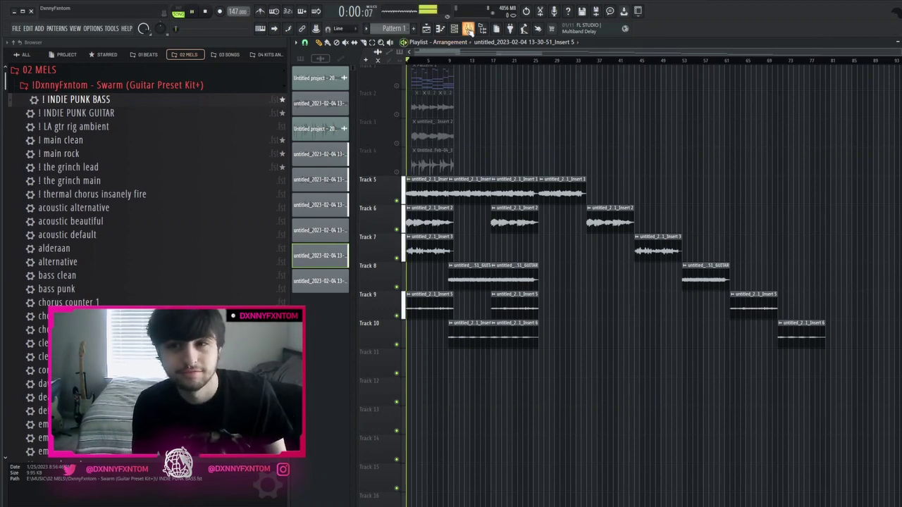
key(F9)
click(415, 449)
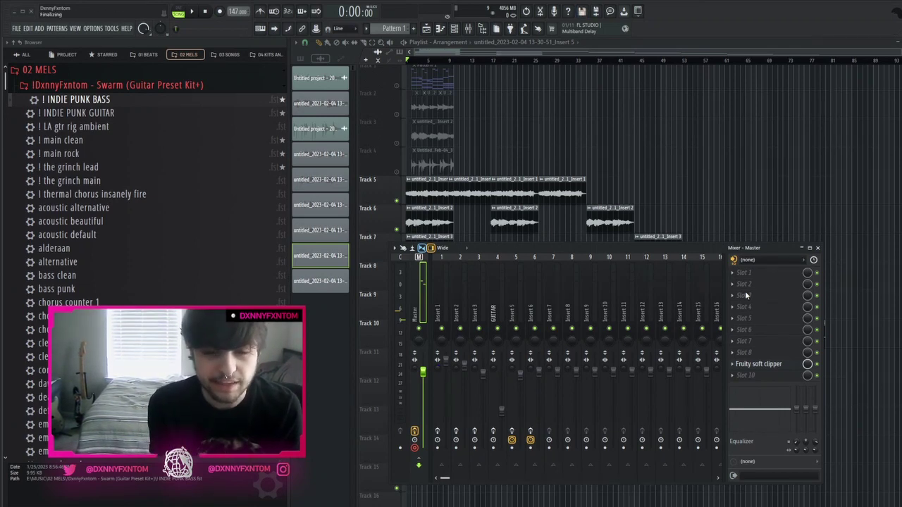
click(633, 125)
Place the rendered Master clip on Track 11 from bar 1 and solo that track
scroll(598, 264, down, 1)
drag(429, 339, 409, 343)
right_click(397, 345)
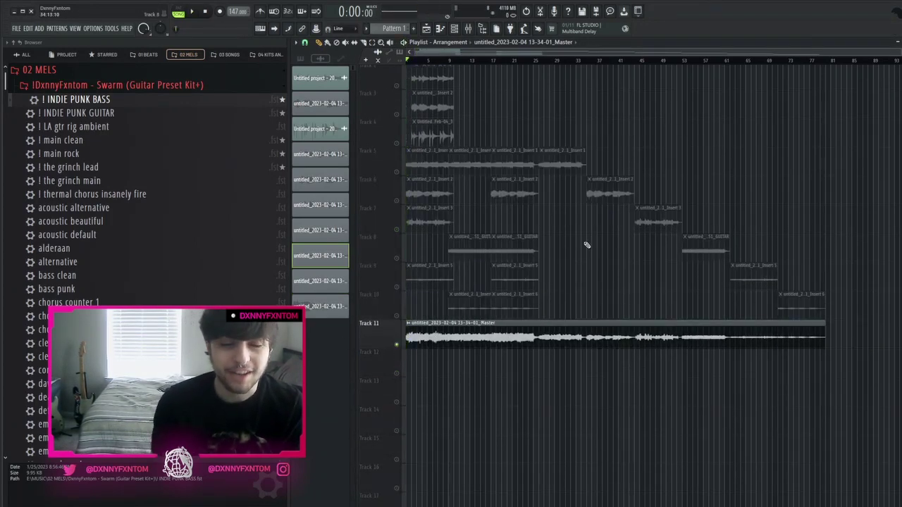
Normalize the rendered Master clip in its sample settings while it plays back
double_click(611, 339)
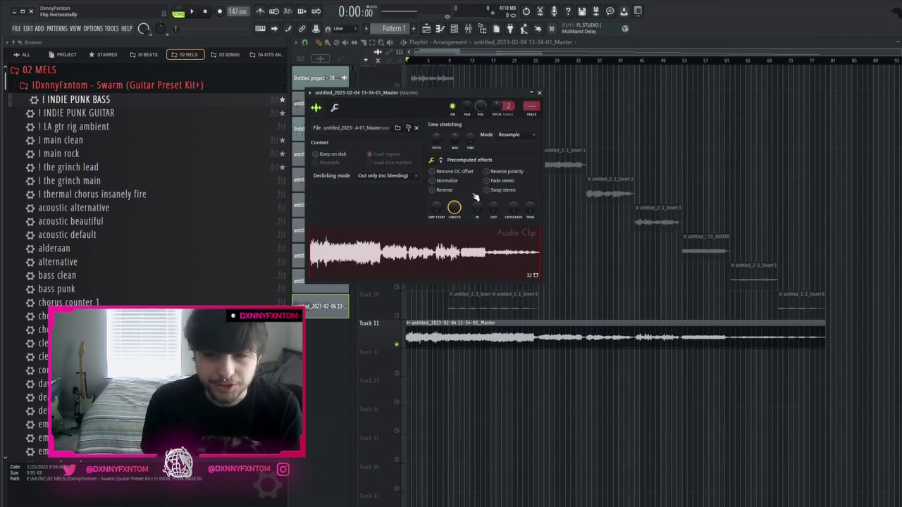
key(space)
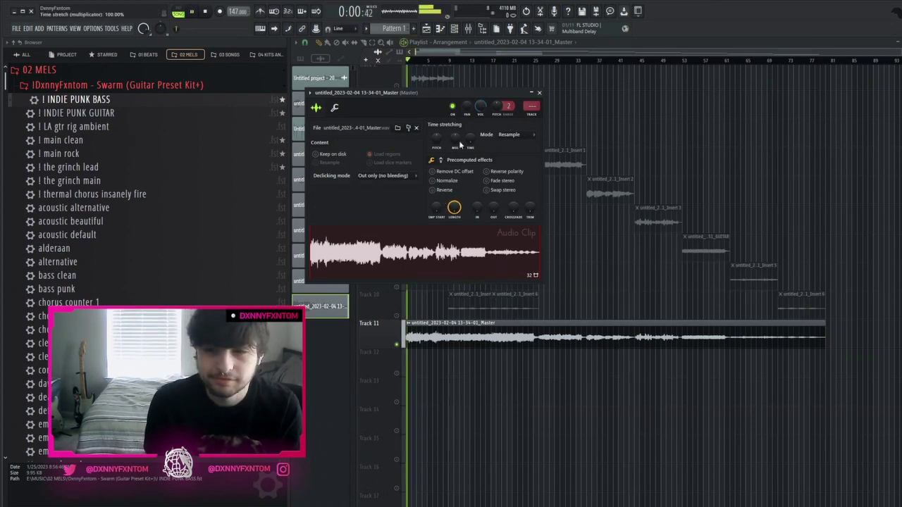
click(433, 180)
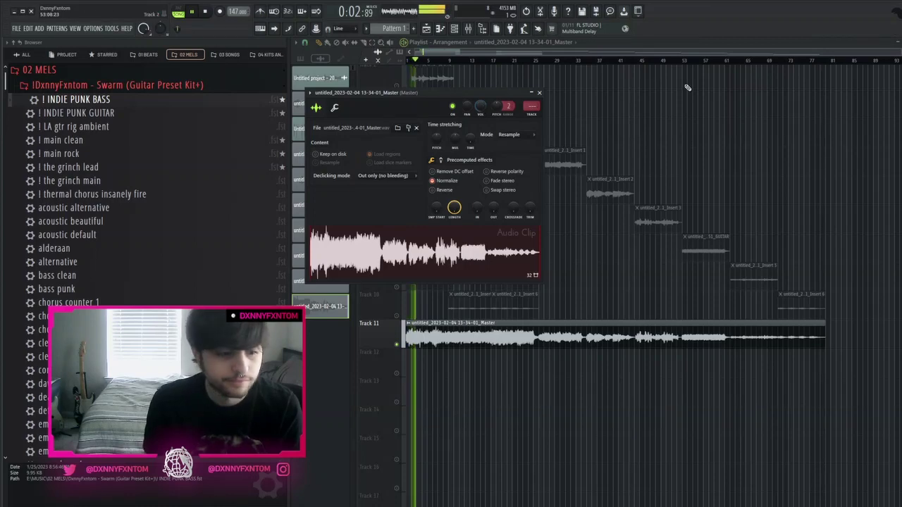
key(Escape)
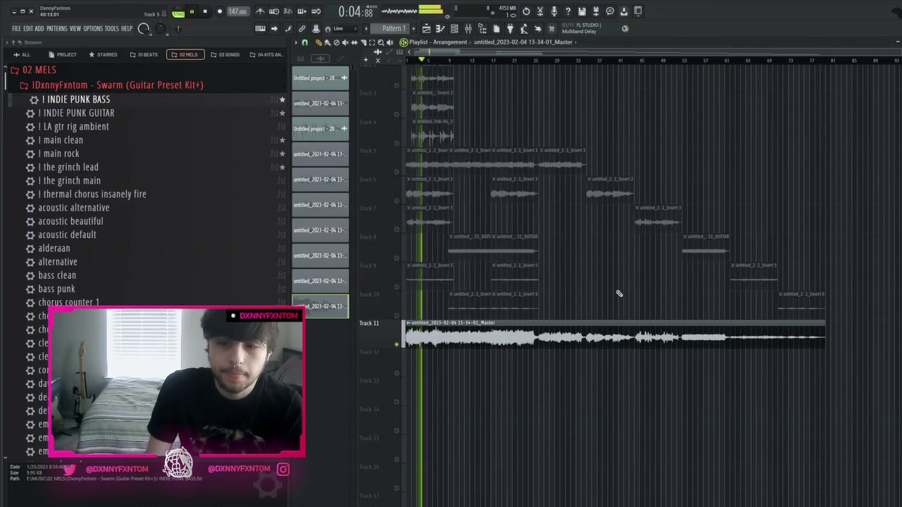
Set the Master clip's time-stretching mode to Auto and play the clip back
double_click(616, 340)
key(space)
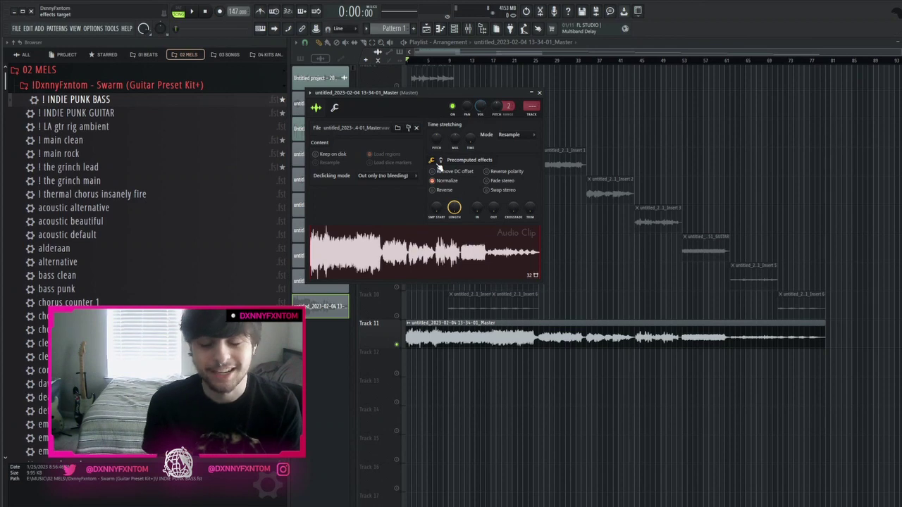
key(Escape)
double_click(484, 339)
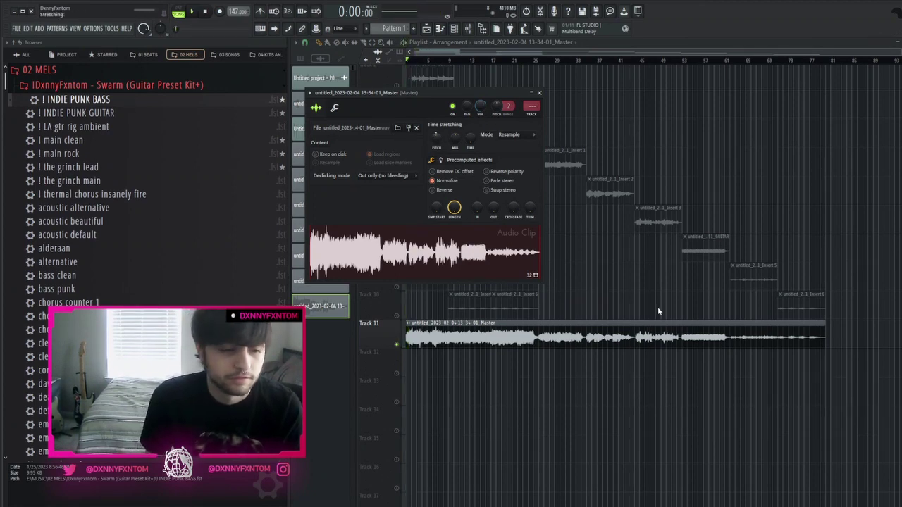
key(space)
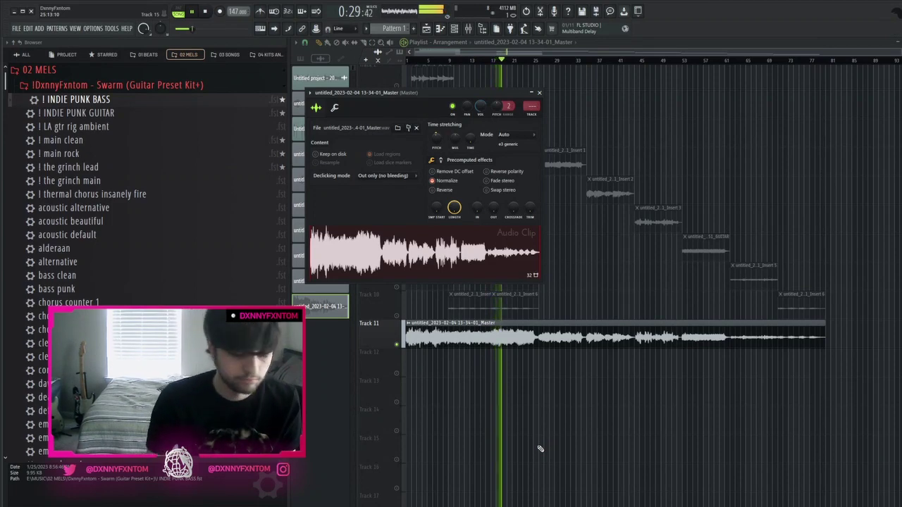
key(space)
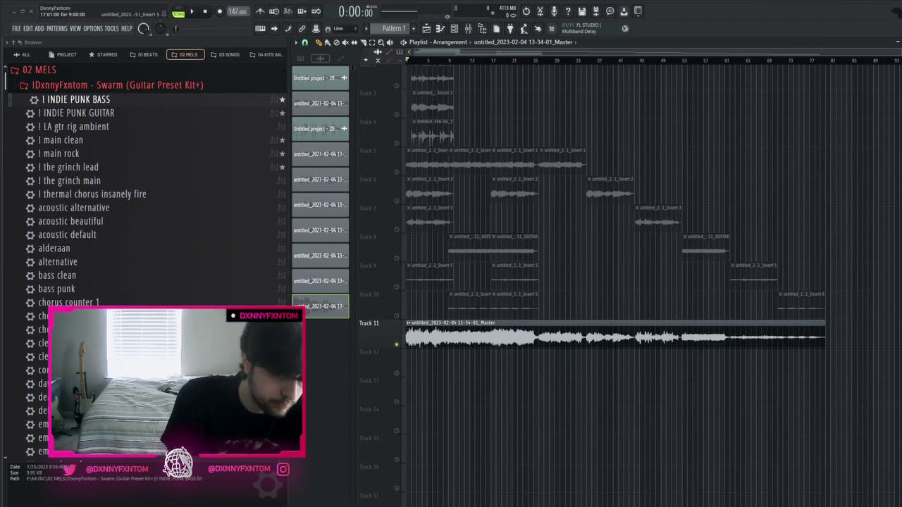
Select all playlist clips to mark the full arrangement as the time range, and save the project as i think.flp
key(ctrl+a)
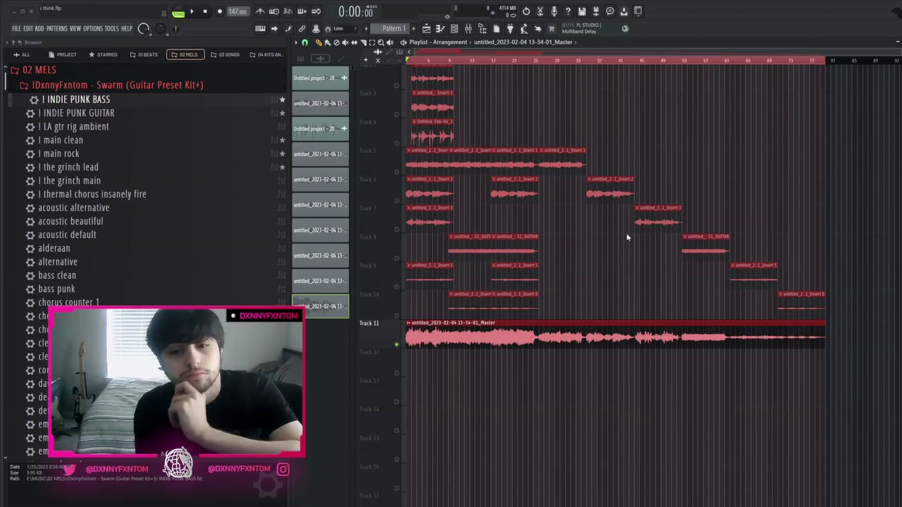
click(232, 150)
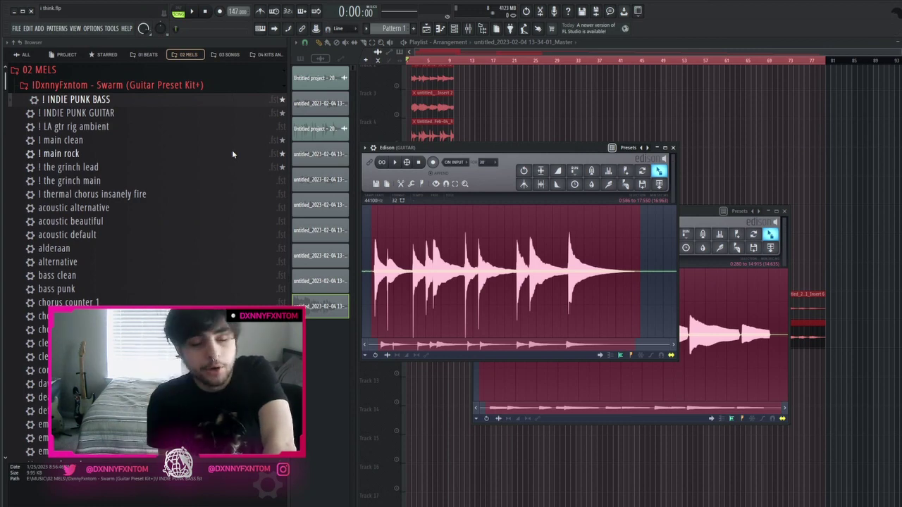
click(619, 101)
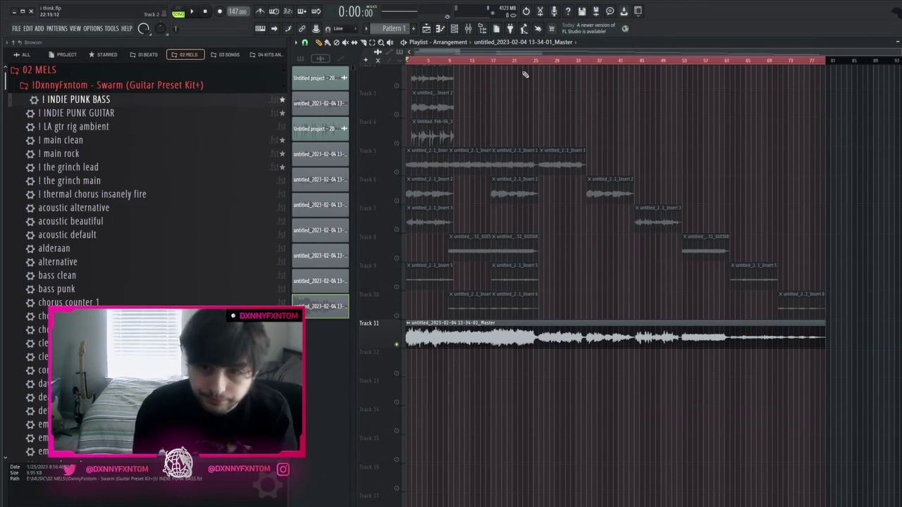
Switch to Arrangement_2 and try out Pattern 1 on its first track, deleting each trial clip
click(483, 97)
click(302, 59)
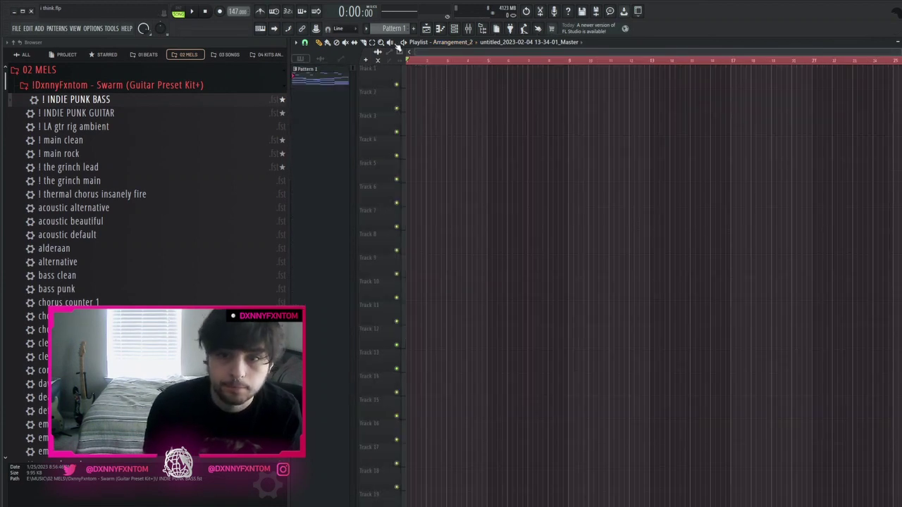
drag(305, 68, 436, 67)
right_click(435, 67)
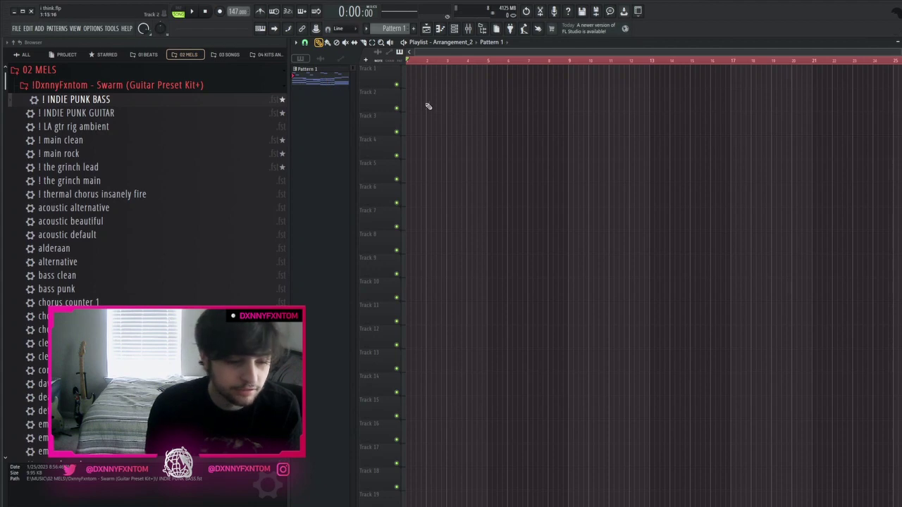
mouse_move(478, 92)
mouse_down()
mouse_move(411, 92)
mouse_move(409, 82)
mouse_up()
right_click(458, 90)
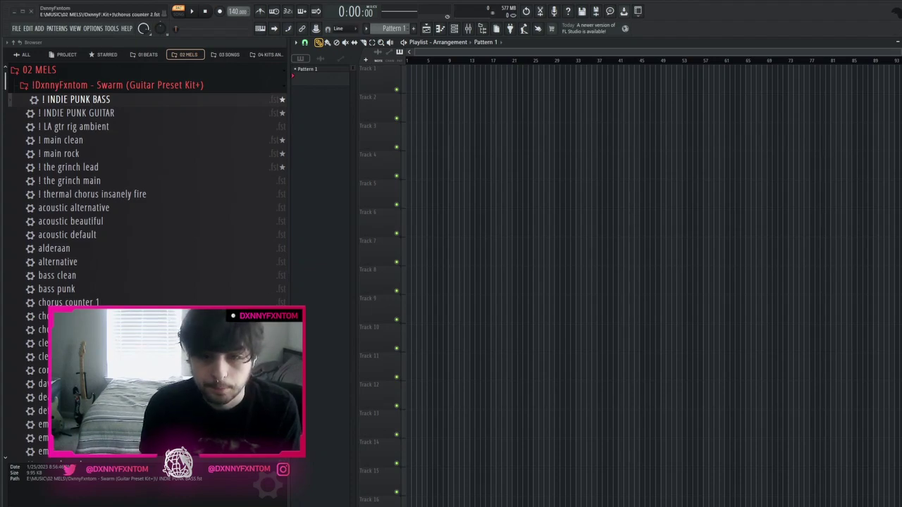
Place the exported "i think 147bpm [gtr,dark]" file on Track 1 from bar 1 in a new project and set the tempo to 147 BPM
drag(900, 193, 462, 83)
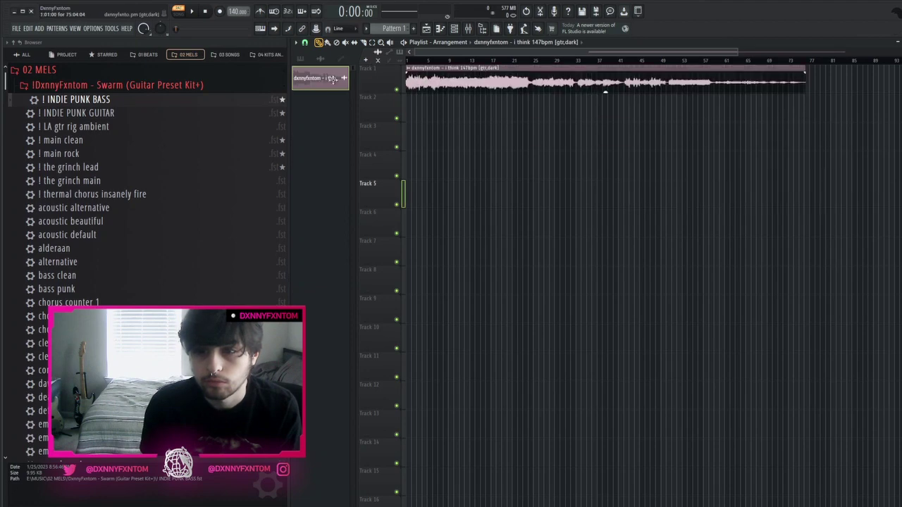
key(space)
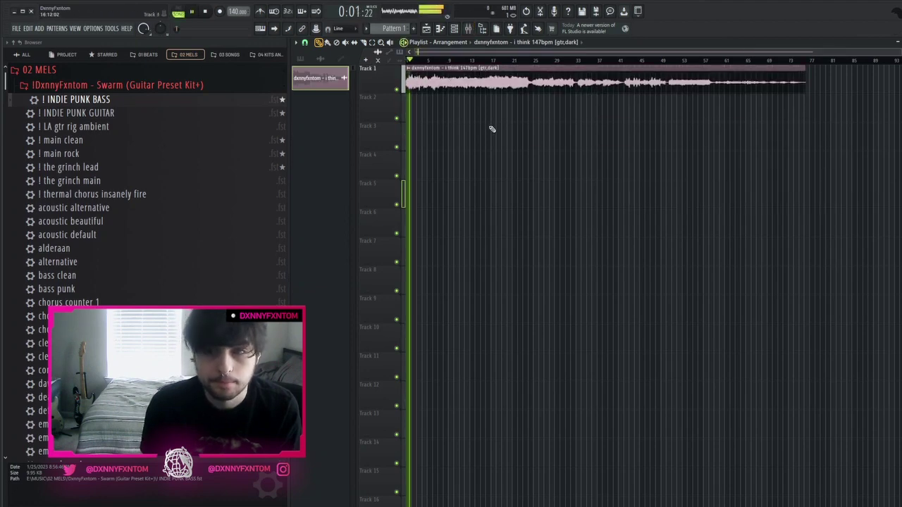
drag(233, 11, 234, 7)
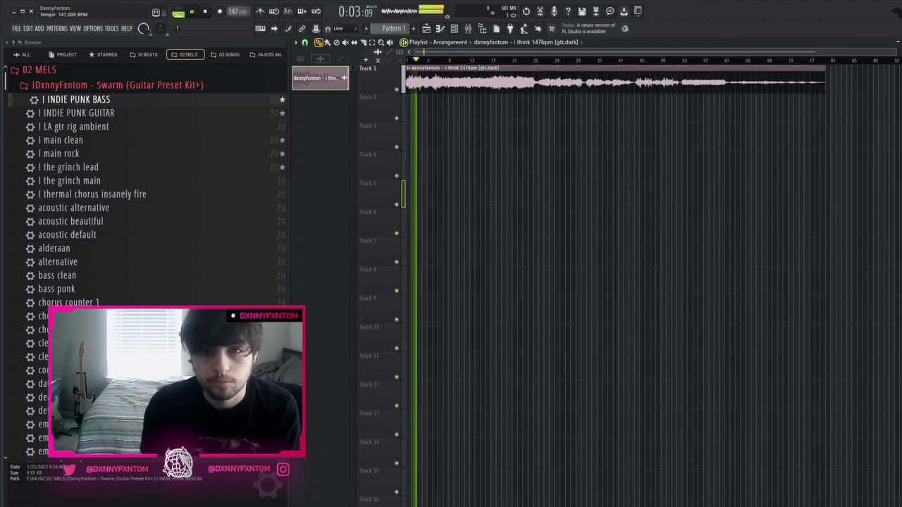
Set the imported clip's silence trimming threshold to 100% and reopen its sample settings
double_click(468, 75)
key(space)
drag(551, 231, 551, 219)
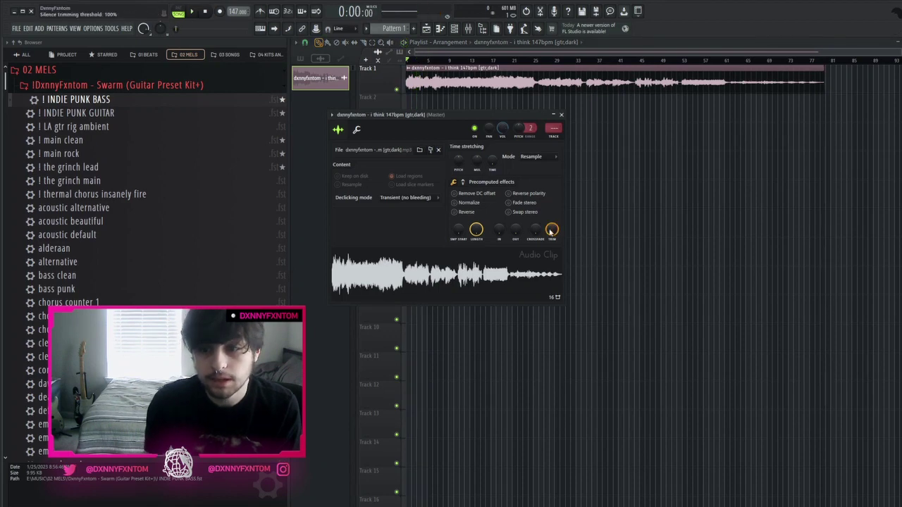
click(560, 114)
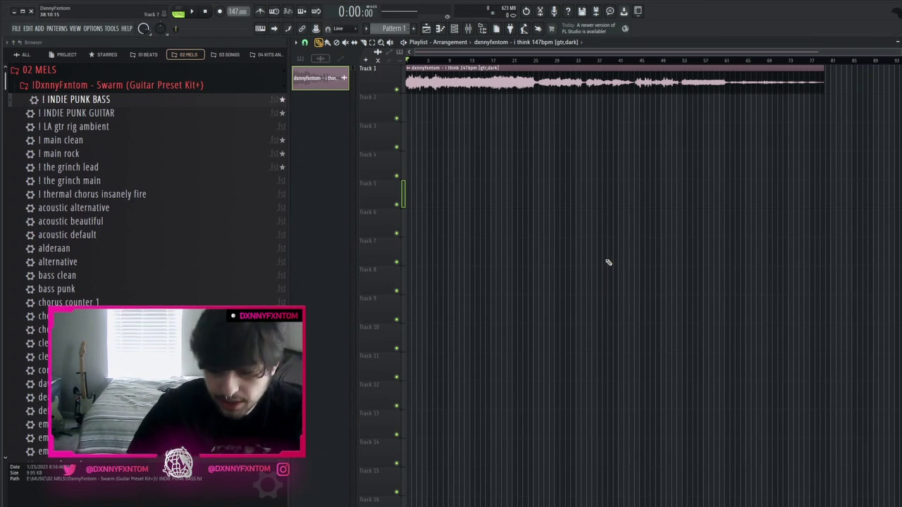
double_click(467, 89)
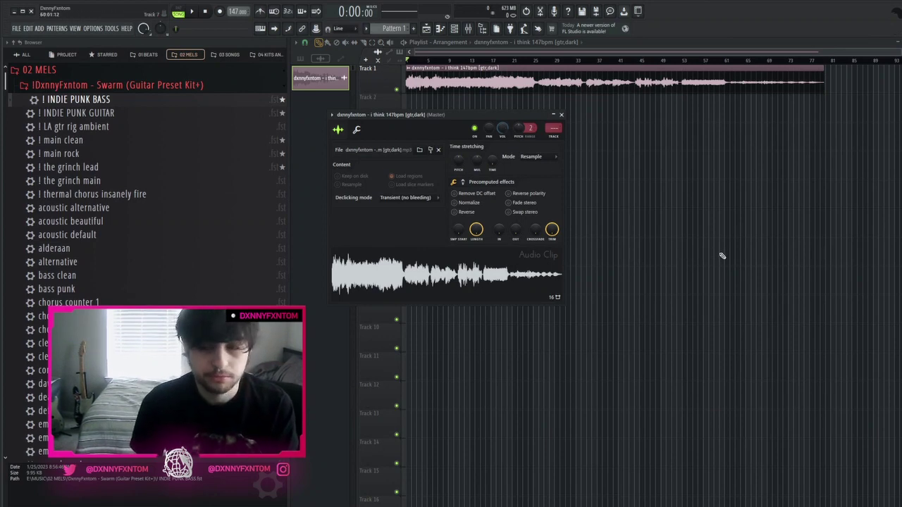
Close the audio clip's settings window and listen to the guitar loop on Track 1 from the start
key(Escape)
key(space)
double_click(489, 68)
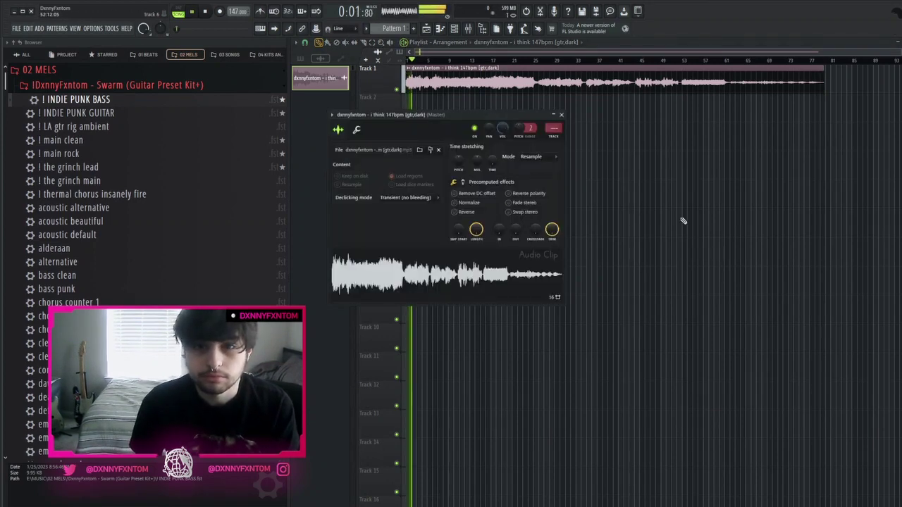
key(Escape)
key(F6)
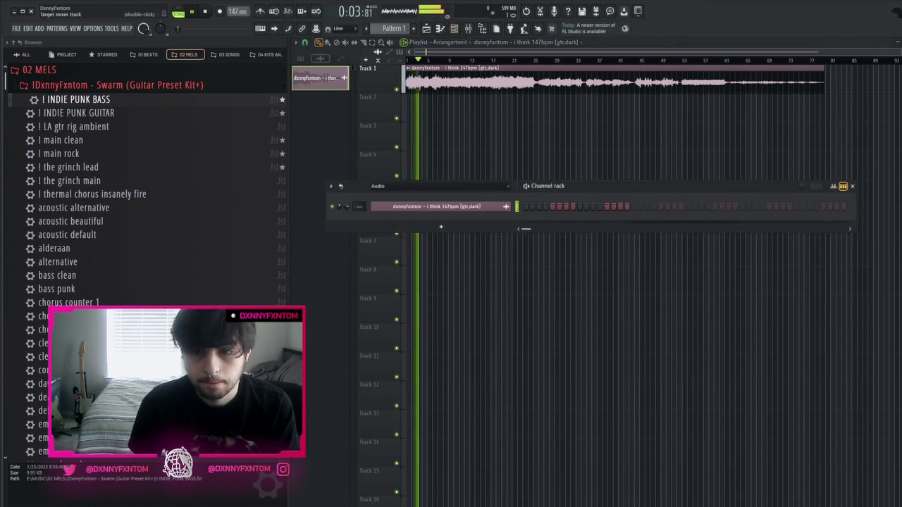
key(F6)
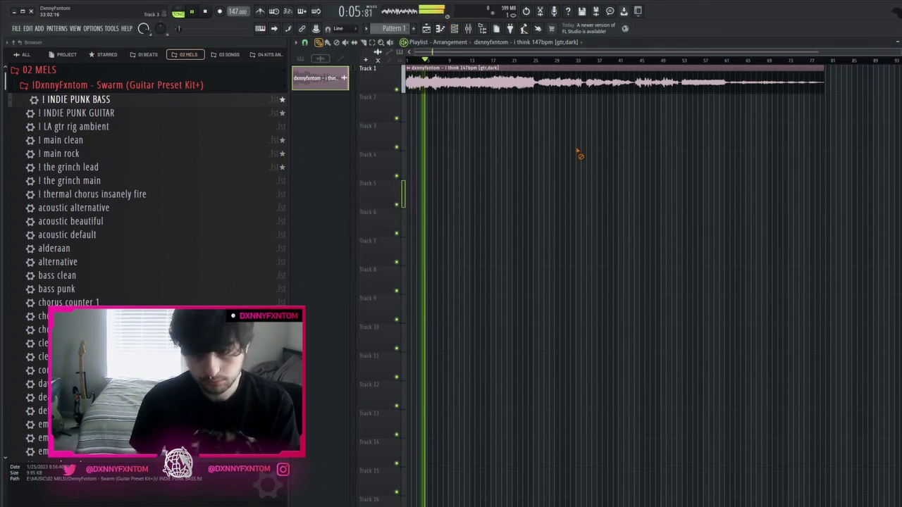
scroll(454, 135, up, 3)
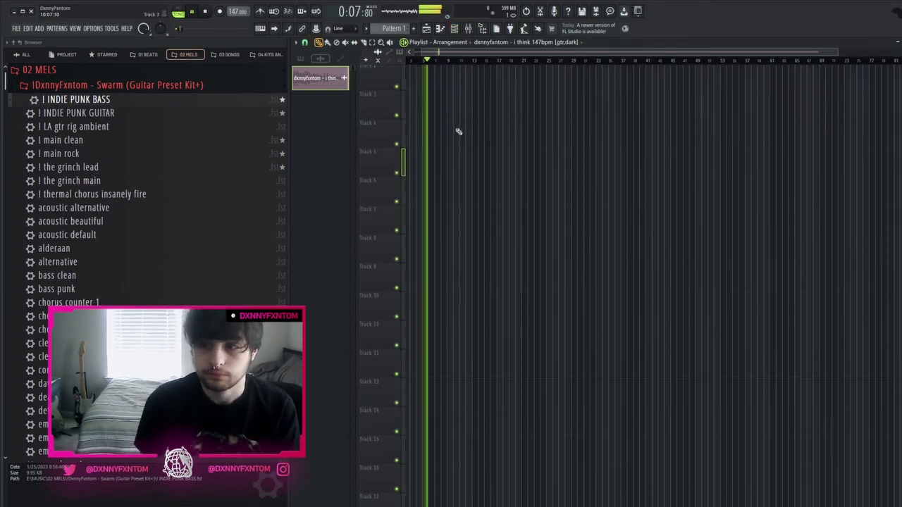
Split the Track 1 clip at bar 26, delete the part before it and move the remainder to bar 1
click(613, 60)
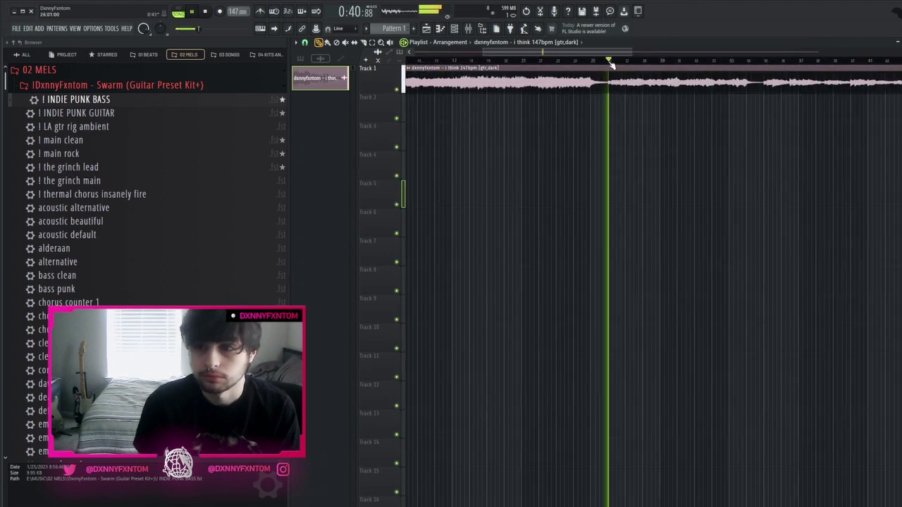
click(612, 88)
key(space)
key(p)
right_click(550, 90)
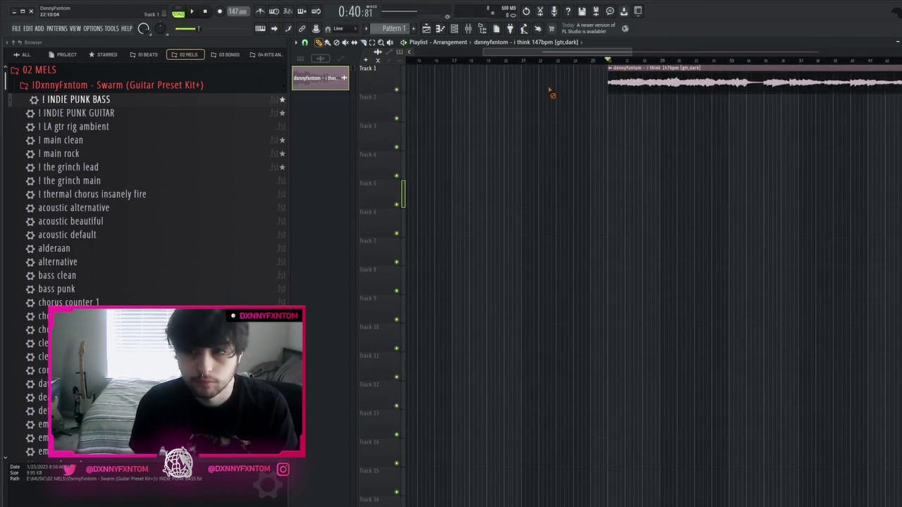
scroll(603, 79, down, 5)
drag(604, 79, 467, 79)
key(space)
scroll(519, 103, up, 3)
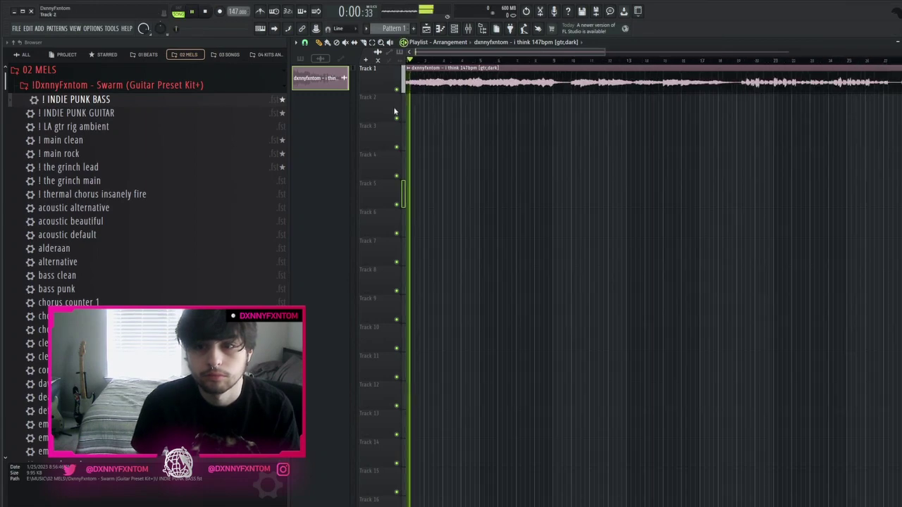
Split the Track 1 clip at bar 10 and move the remainder to the start of Track 2
key(c)
click(595, 91)
key(p)
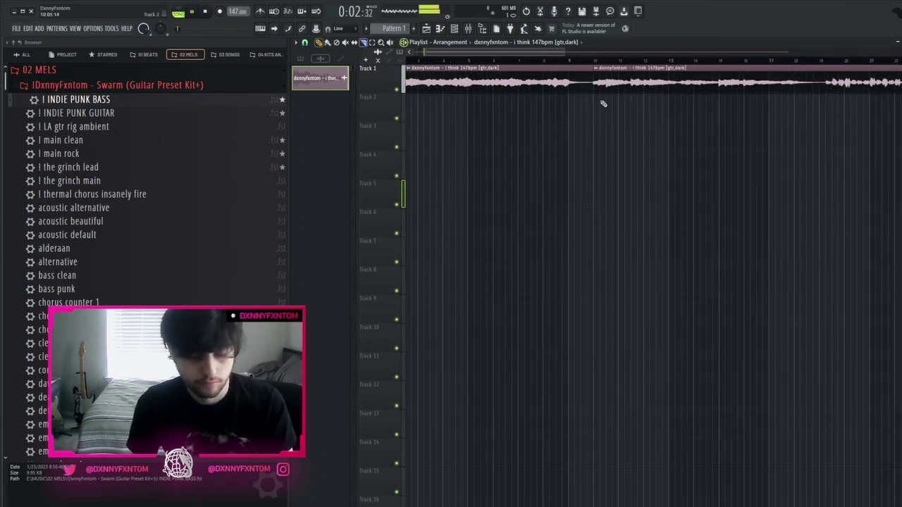
drag(676, 93, 417, 111)
Split the Track 2 clip at bar 10 and move the remainder to the start of Track 3
key(c)
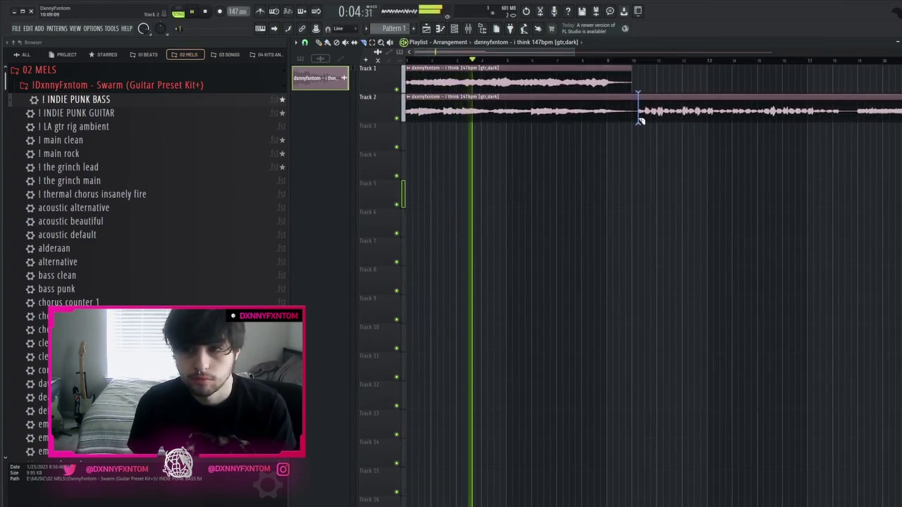
click(634, 120)
key(p)
drag(681, 101, 465, 140)
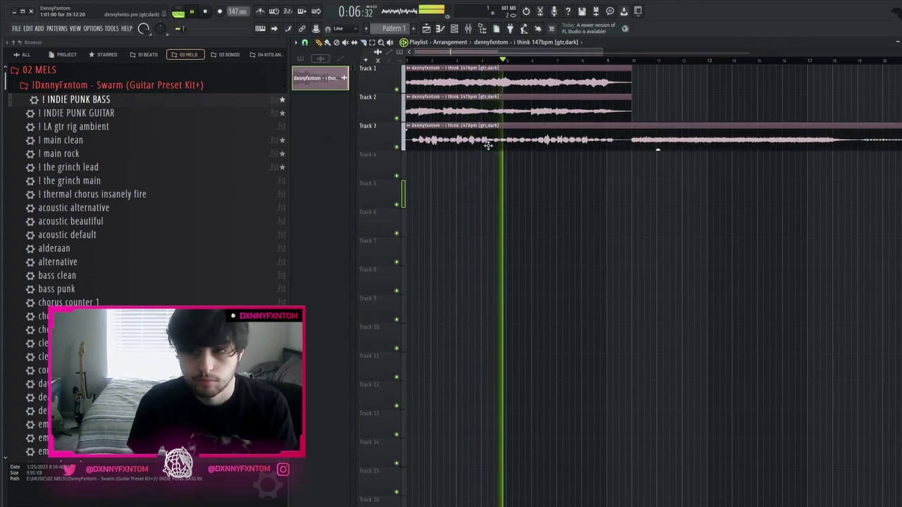
Split the Track 3 clip at bar 10 and move the remainder to the start of Track 4
key(space)
key(c)
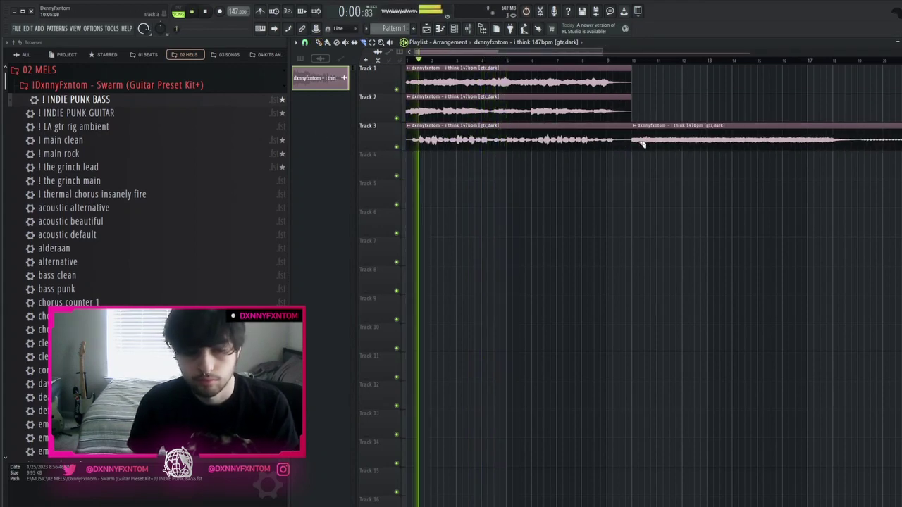
drag(689, 131, 399, 165)
Split the clips on Tracks 4 and 5 at bar 10, moving each remainder to the start of the track below
shift+right_click(633, 172)
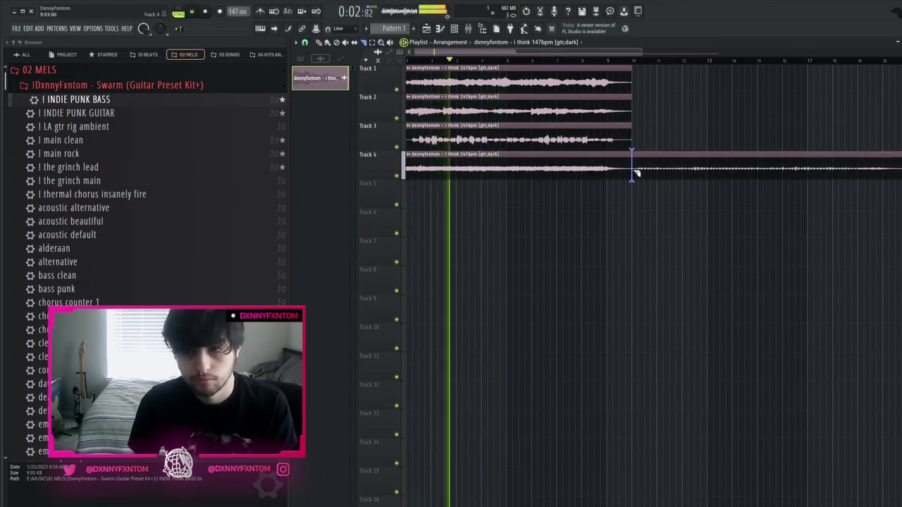
drag(660, 175, 434, 193)
shift+right_click(632, 191)
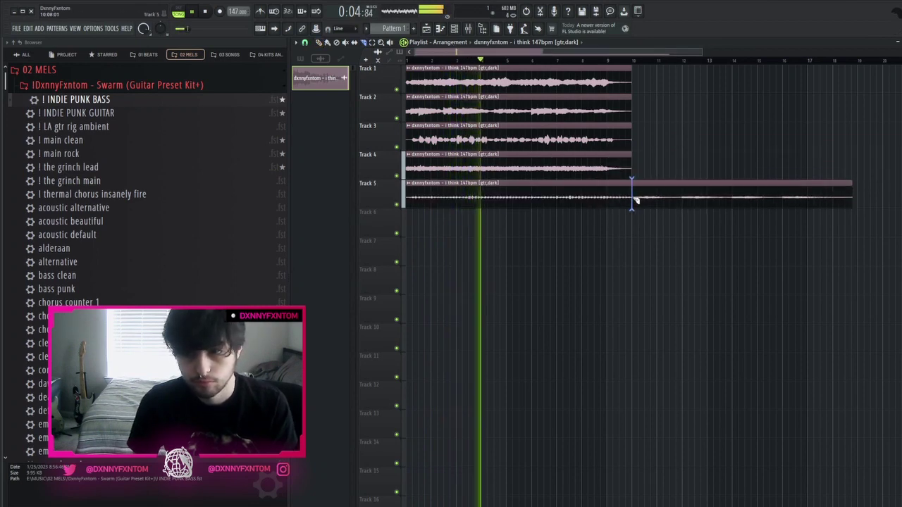
drag(640, 197, 414, 219)
Mute Track 4 and trim the clips on all six tracks to end at bar 9
click(398, 177)
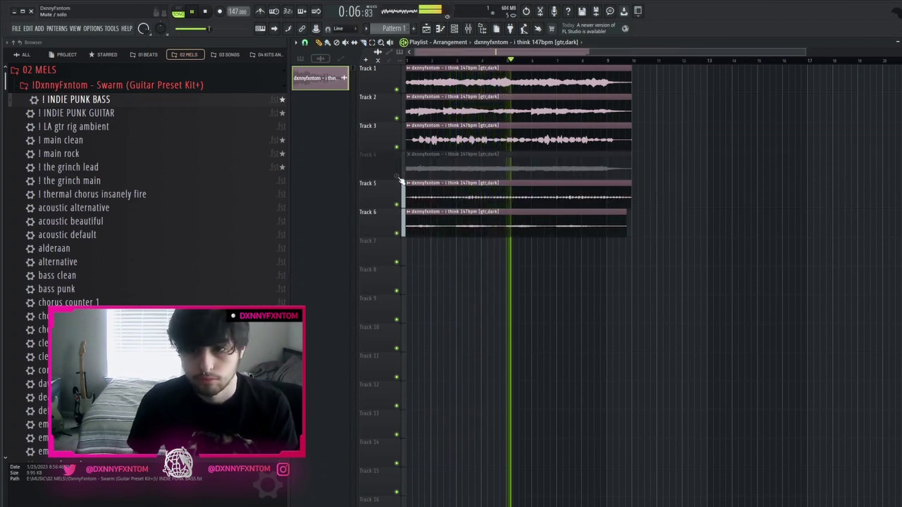
key(c)
drag(616, 266, 616, 66)
scroll(684, 185, down, 1)
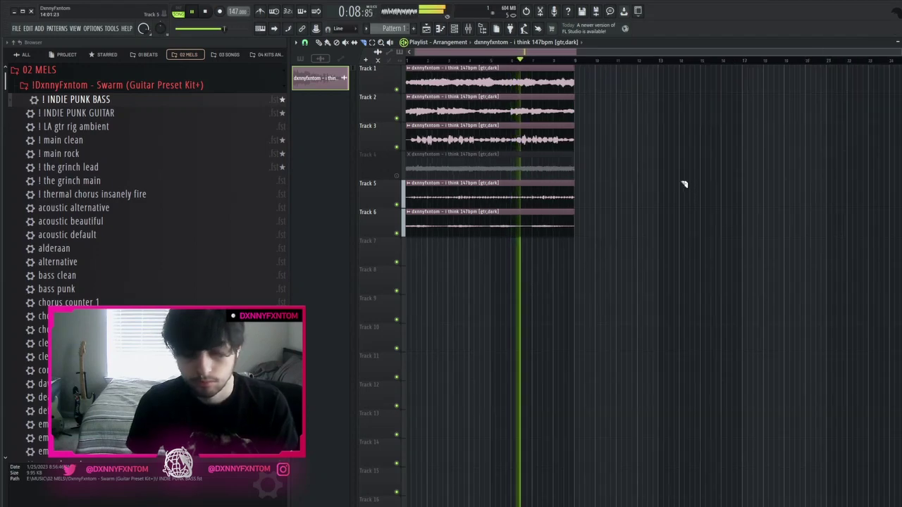
Place Pattern 1 on Track 7 from bar 1 to bar 9
click(378, 27)
drag(448, 256, 571, 260)
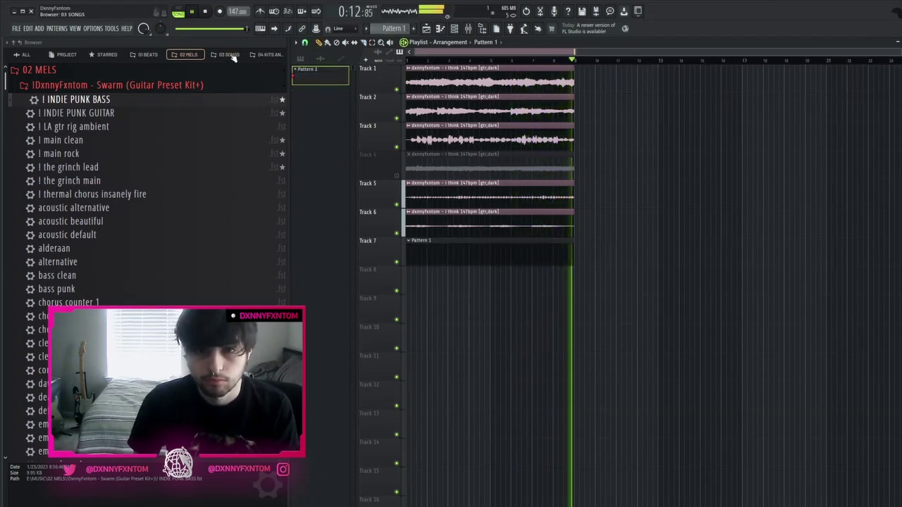
Preview the essential sample in the next stash kit's 808s folder, and delete the empty Sampler channel from the channel rack
click(266, 55)
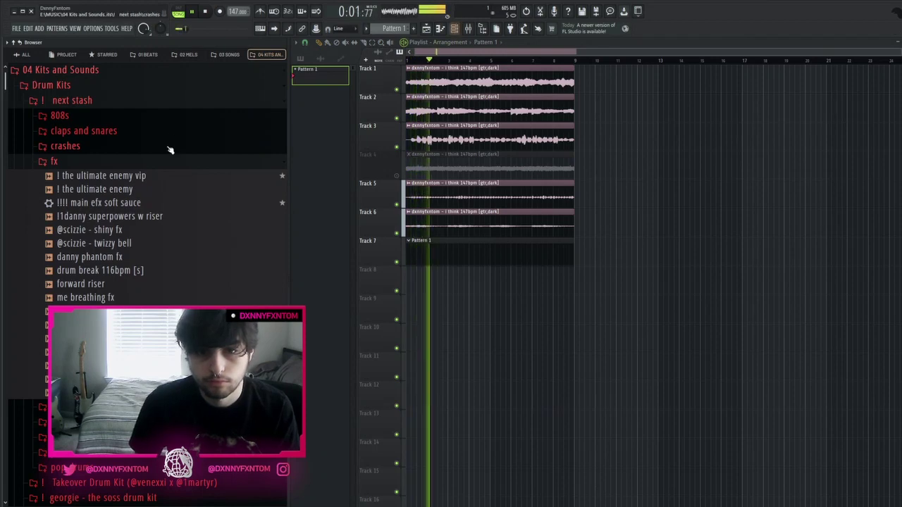
click(163, 117)
click(176, 240)
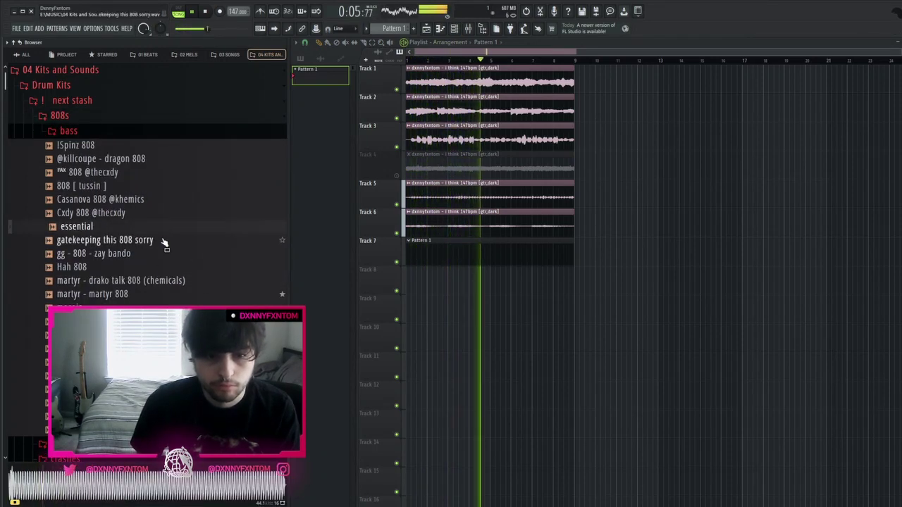
key(F6)
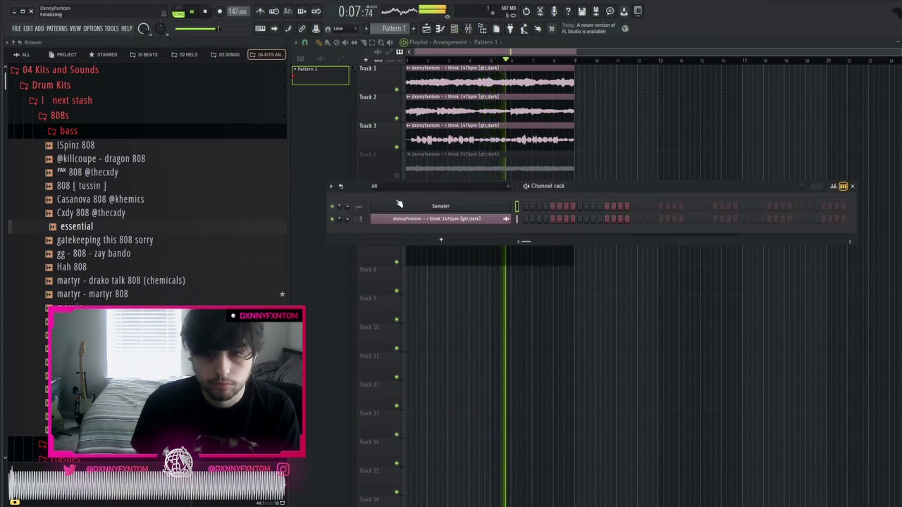
key(alt+Delete)
Audition more 808 samples in the next stash kit, including gg - 808 - zay bando, Hah 808 and martyr - martyr 808
click(75, 120)
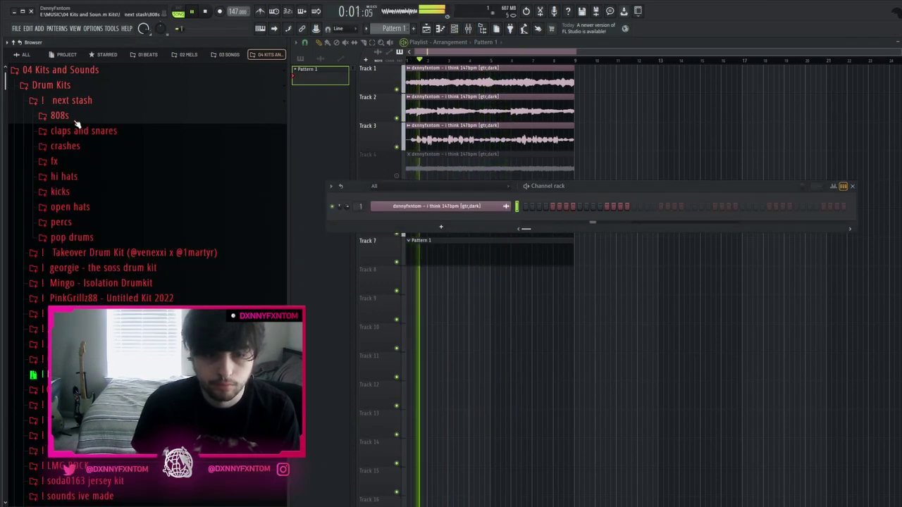
click(76, 119)
key(space)
click(117, 258)
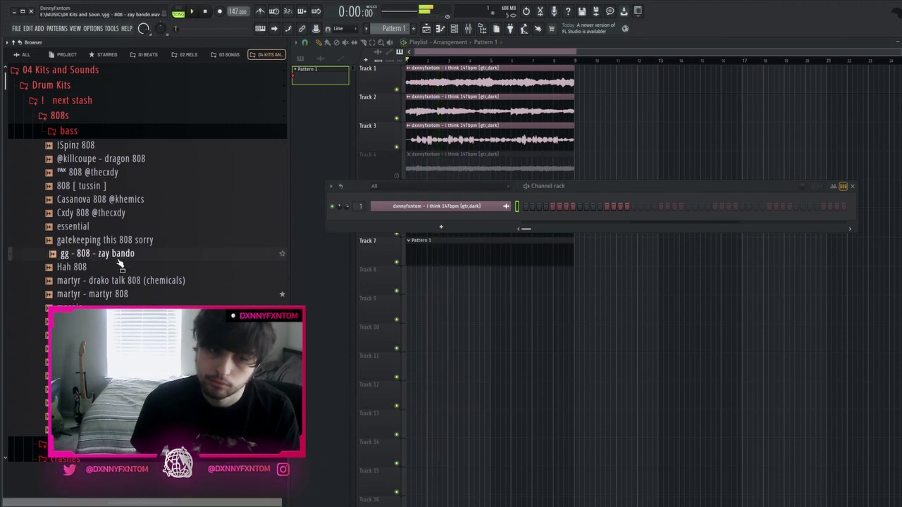
click(117, 267)
click(118, 321)
click(140, 348)
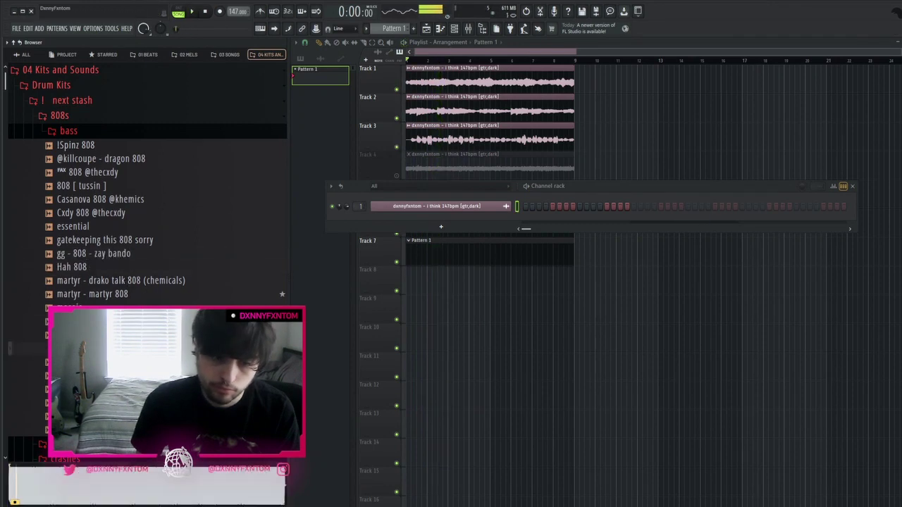
click(152, 322)
click(173, 300)
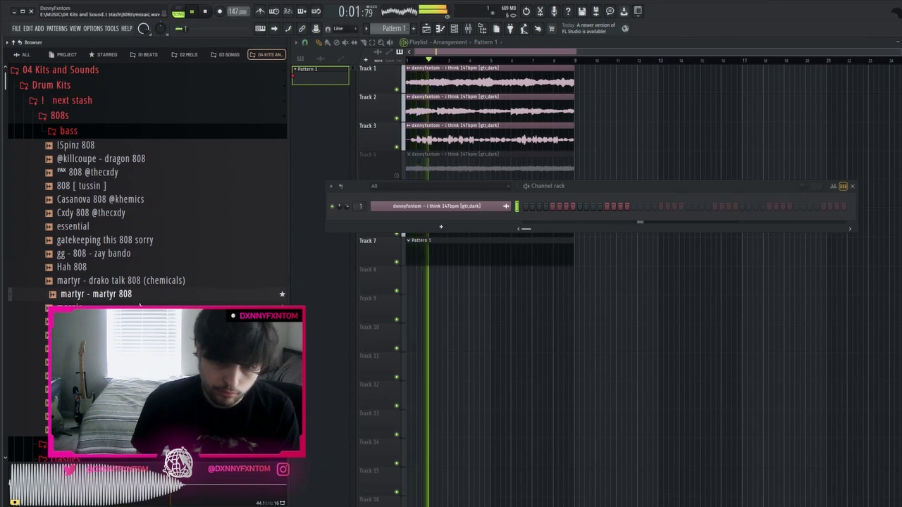
Add 4evr - pierre filter clap from the RIO 2023 STASH #1 Claps folder to the channel rack, with a hit on step 9
click(82, 102)
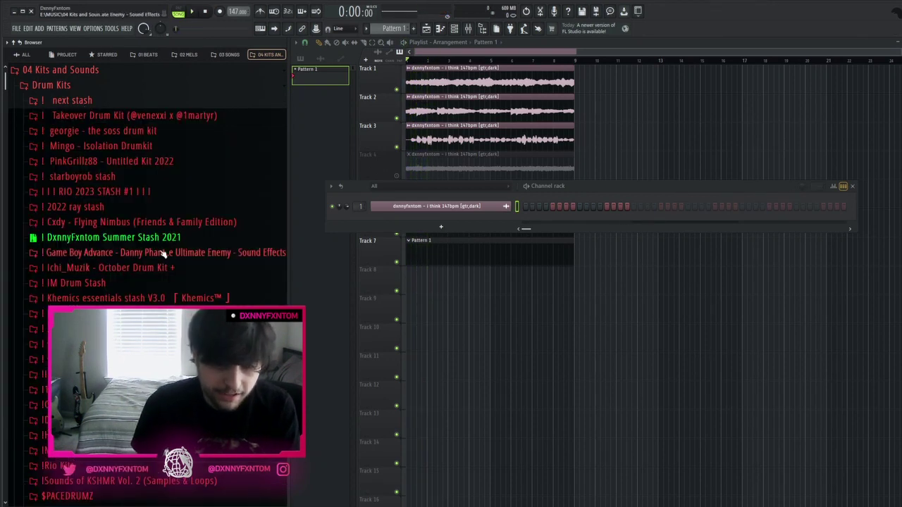
click(110, 192)
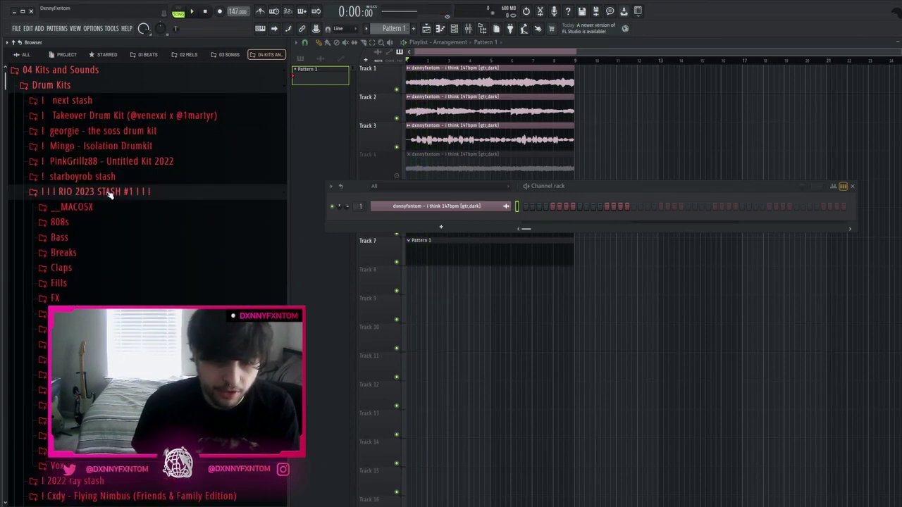
click(61, 267)
click(84, 350)
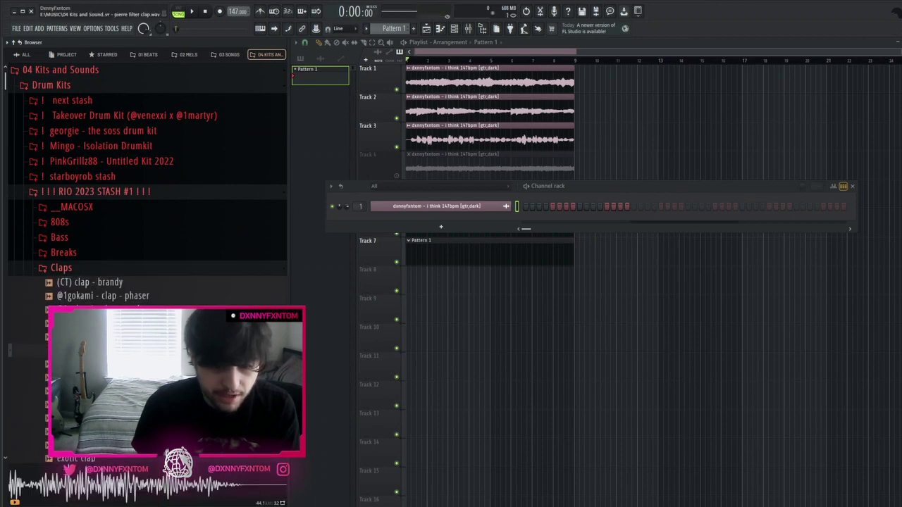
drag(84, 350, 486, 222)
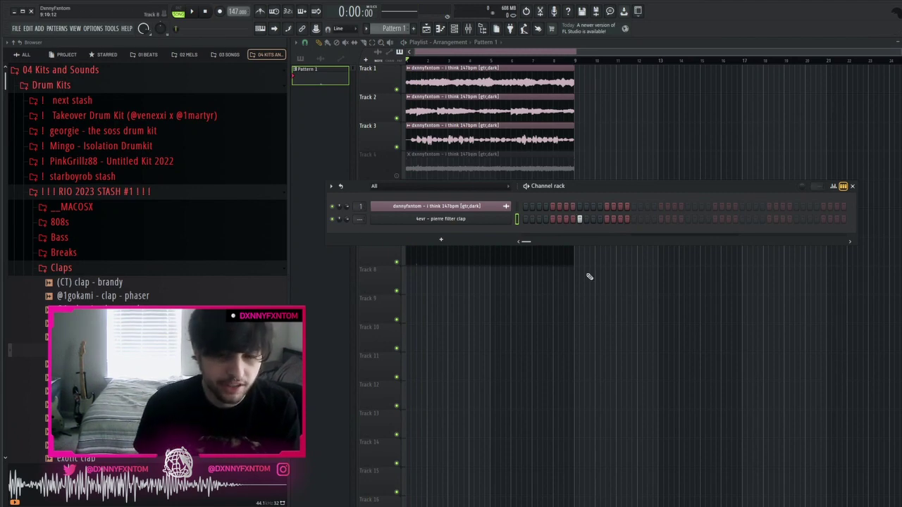
click(89, 271)
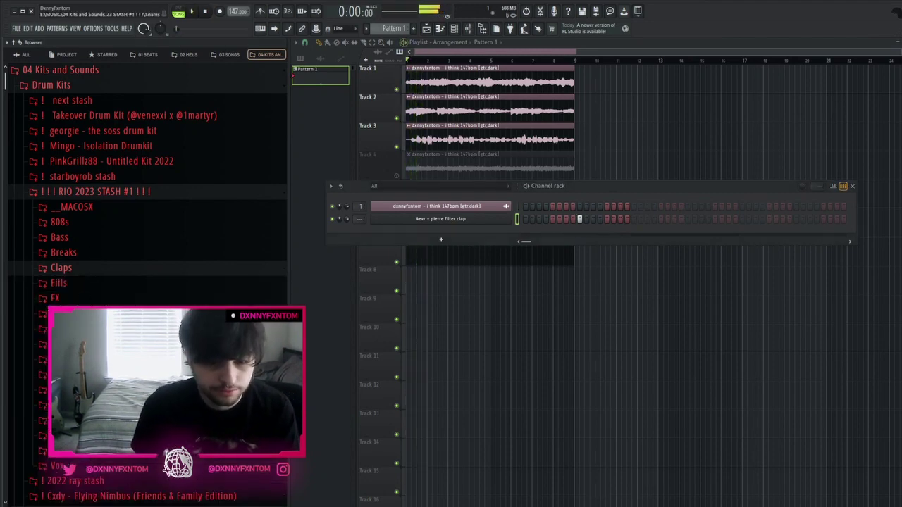
click(84, 451)
click(85, 467)
scroll(85, 423, down, 4)
click(85, 370)
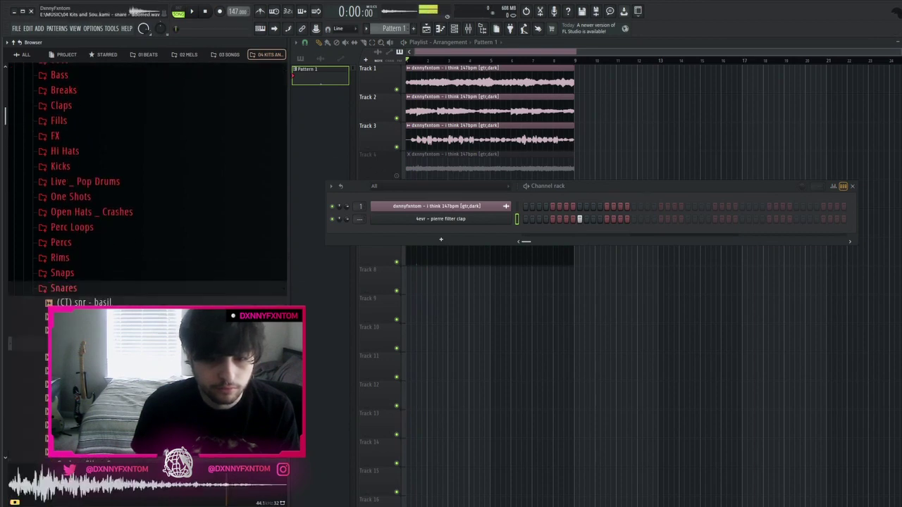
drag(456, 243, 458, 240)
key(space)
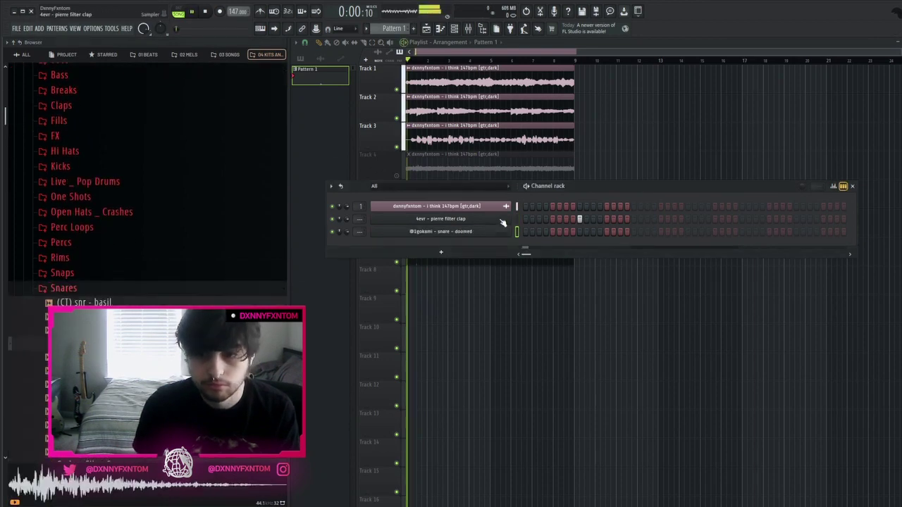
Add the crisp_hat sample from the same kit as a new channel above the clap
scroll(92, 301, up, 4)
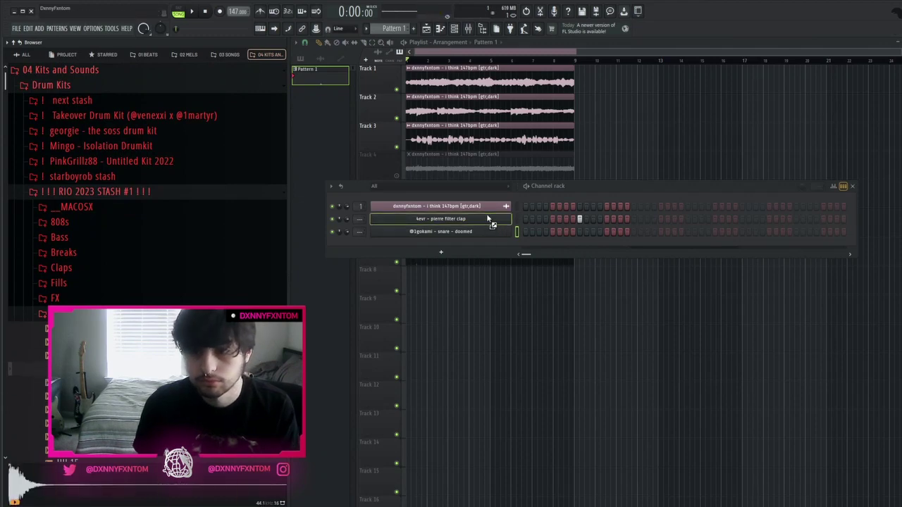
drag(488, 219, 488, 219)
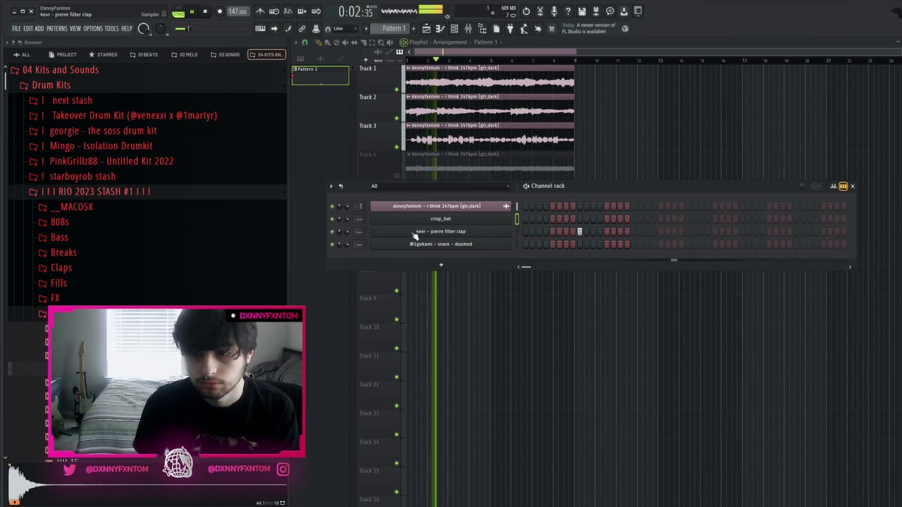
Load the venexxi - master 1 preset from the starred items onto the mixer's Master track and return to the kits folder
click(468, 28)
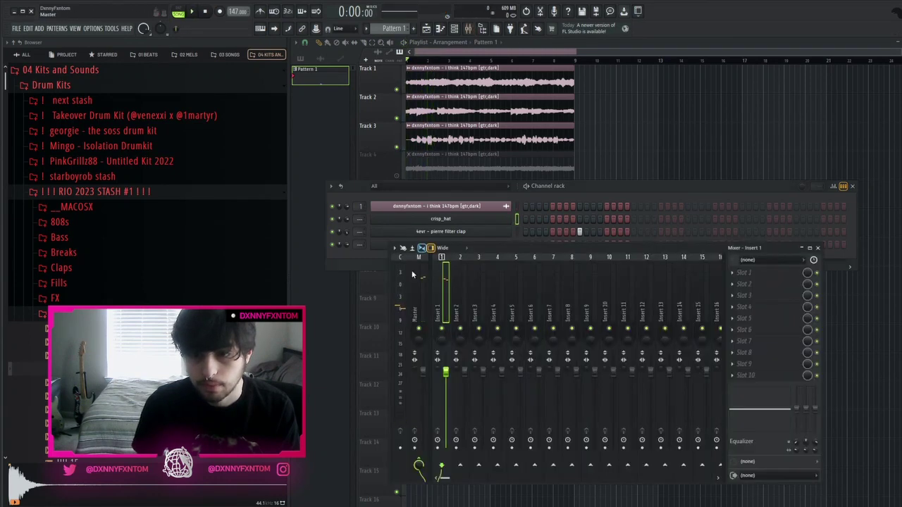
click(406, 304)
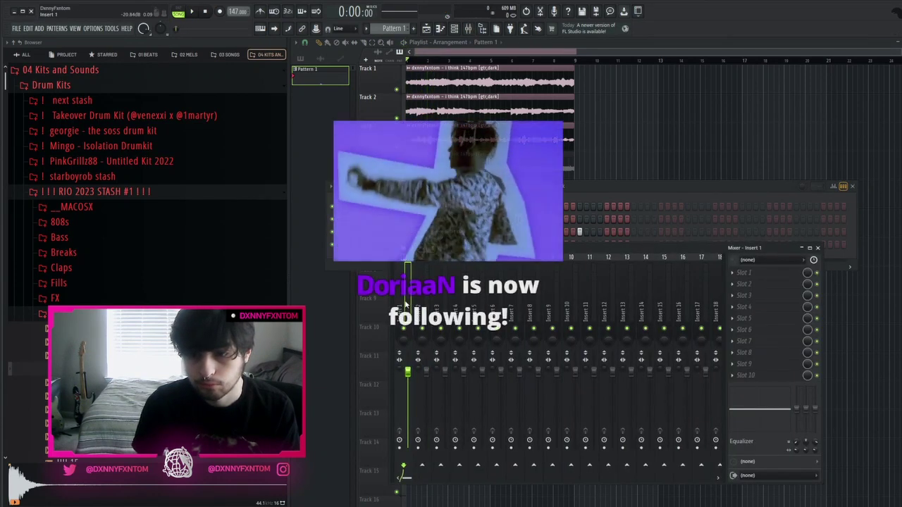
scroll(400, 305, up, 2)
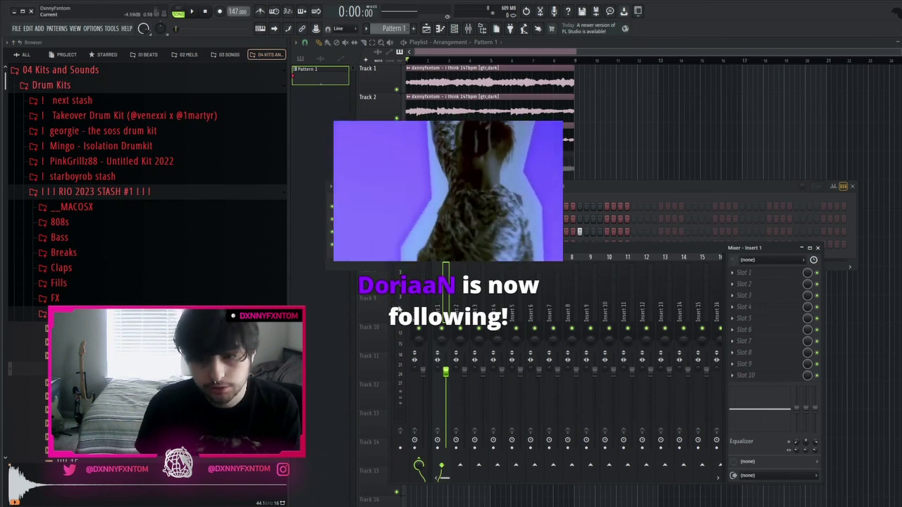
click(418, 303)
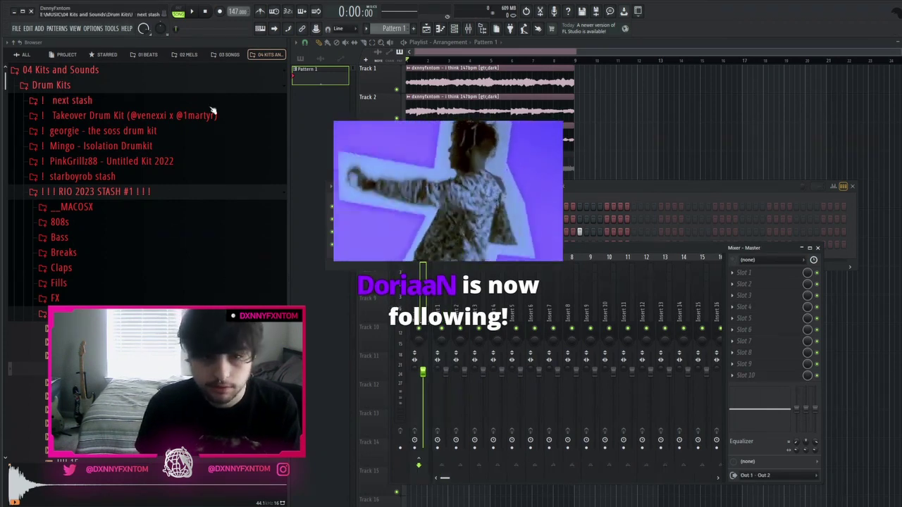
click(108, 55)
click(35, 448)
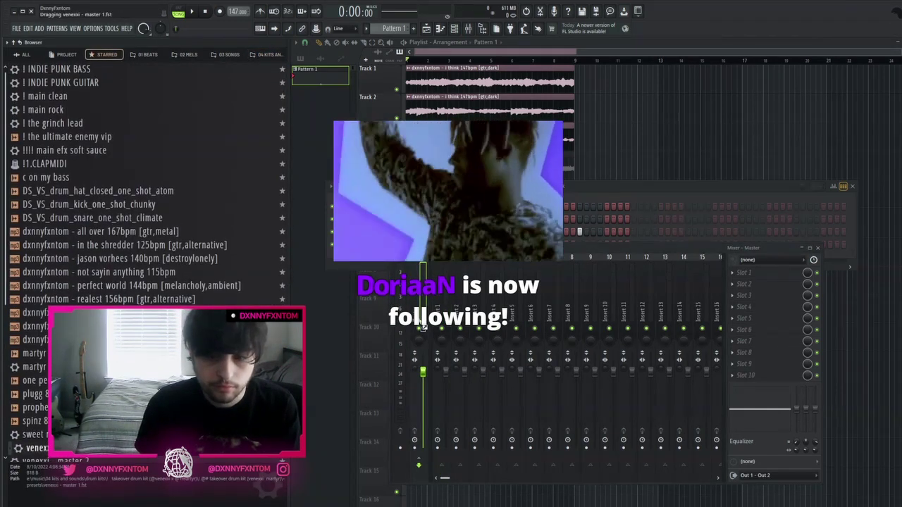
click(251, 56)
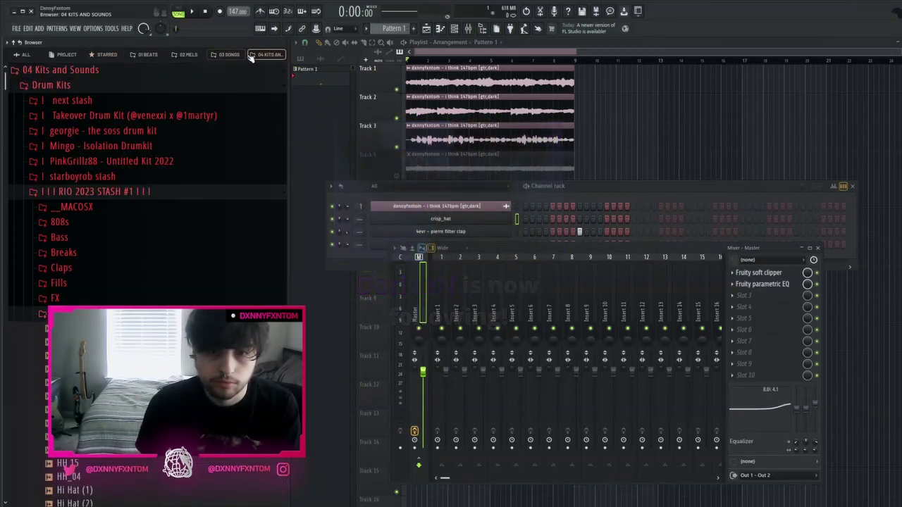
Add a clap hit on step 25 and a snare hit on step 19, and audition samples in the Claps folder
click(515, 223)
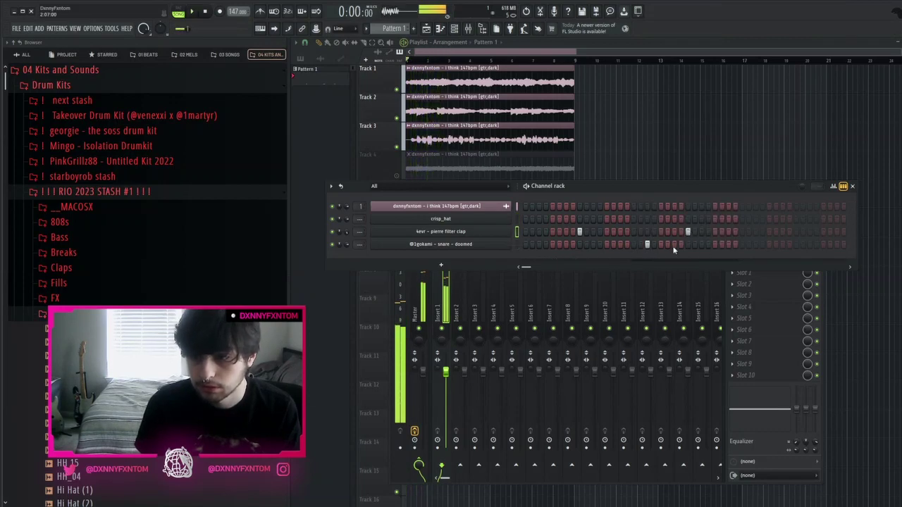
click(61, 268)
scroll(141, 212, down, 2)
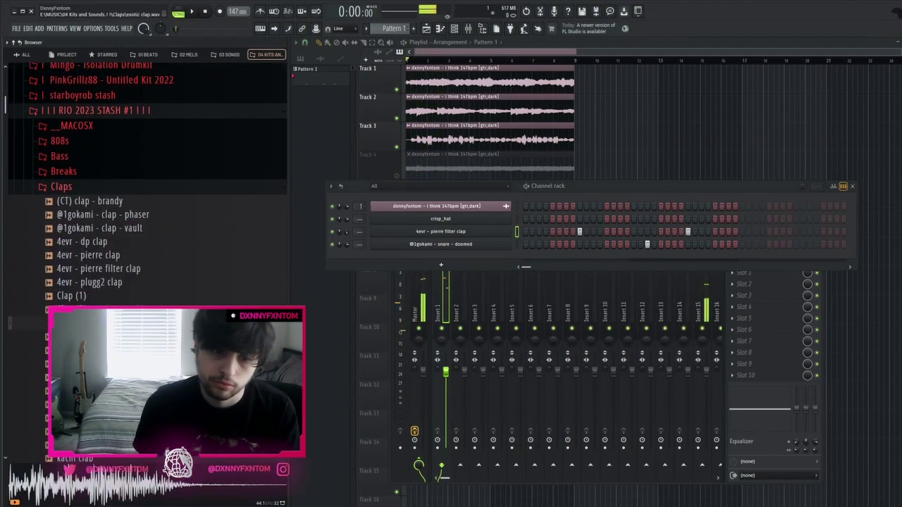
scroll(131, 216, down, 2)
click(115, 109)
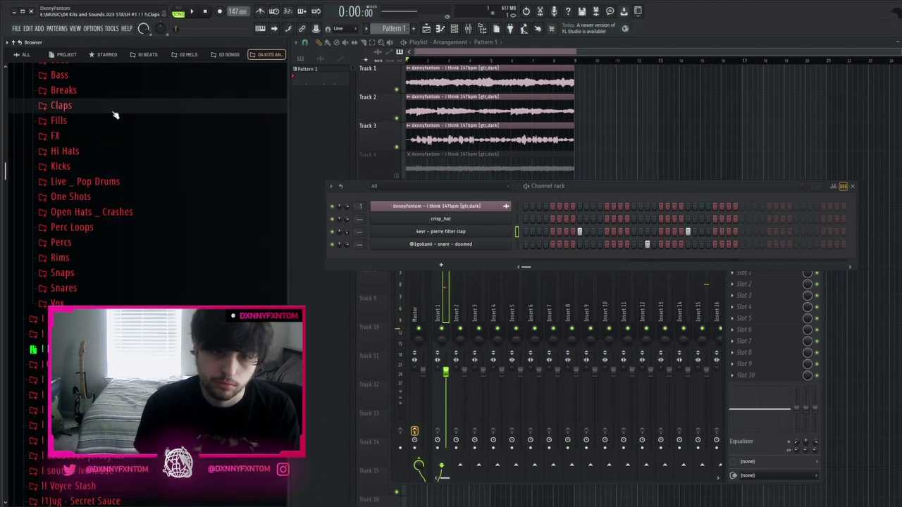
Add Detroit Rimshot (2) from the Rims folder as a channel above the snare, with its hit on step 19
click(82, 259)
scroll(141, 211, down, 2)
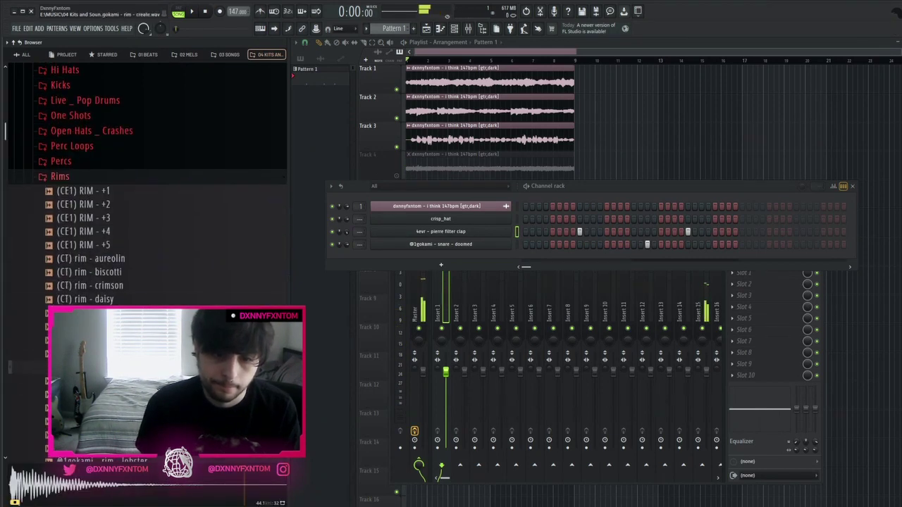
scroll(141, 211, down, 2)
scroll(141, 183, down, 4)
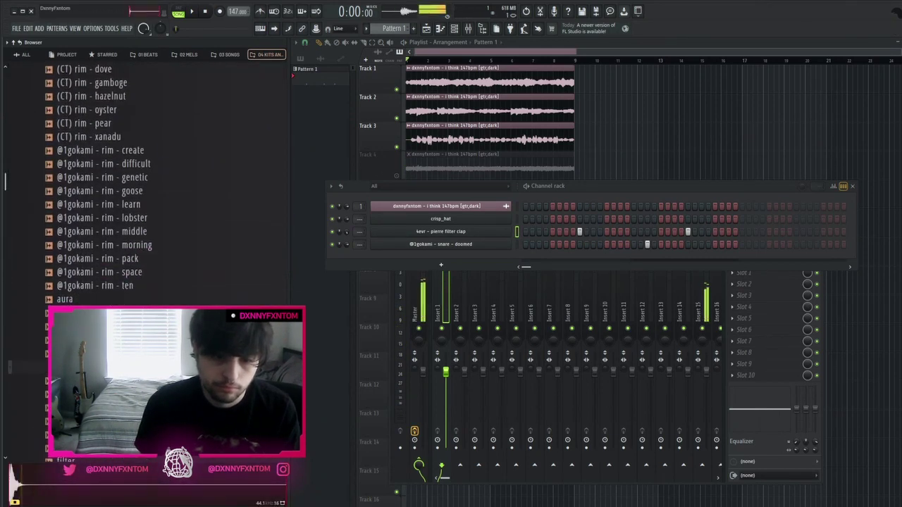
scroll(141, 211, down, 4)
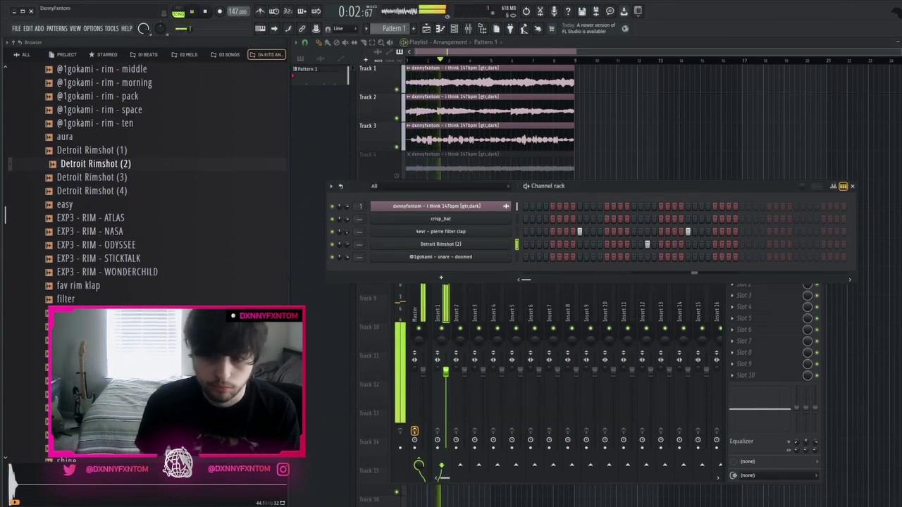
Audition other rims, replace the rimshot channel's sample with (CT) rim - biscotti, and adjust the channel's volume
click(144, 245)
click(166, 191)
scroll(172, 208, up, 4)
click(166, 245)
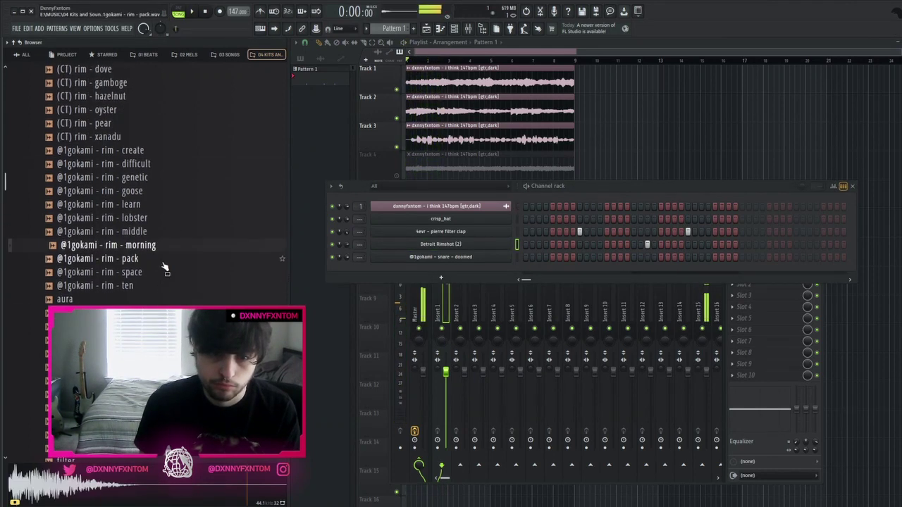
click(169, 151)
scroll(169, 261, up, 4)
click(150, 219)
click(139, 152)
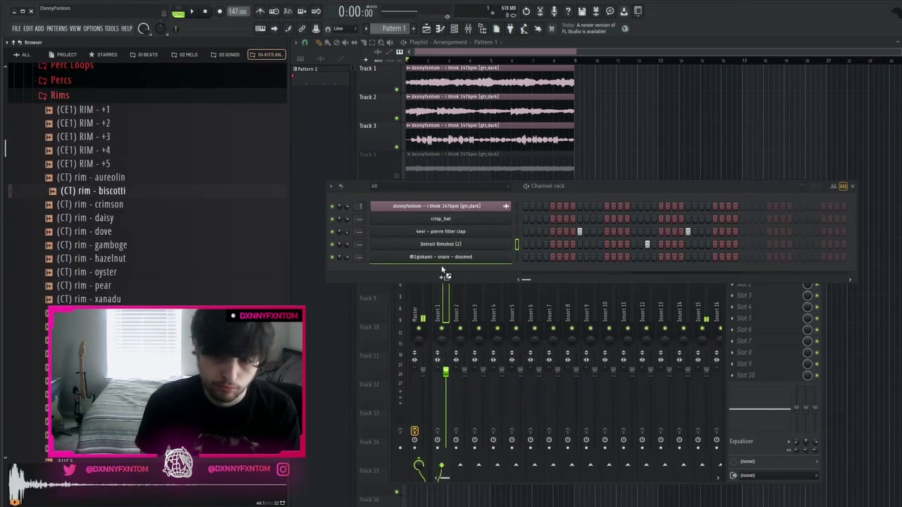
drag(346, 245, 346, 240)
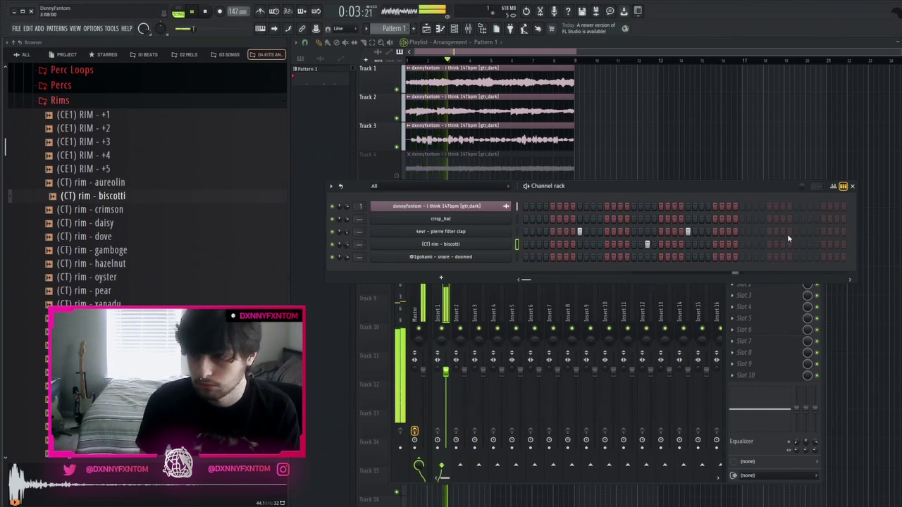
Repeat the clap hit on step 9 of every bar from bar 1 to bar 8 in the piano roll
key(g)
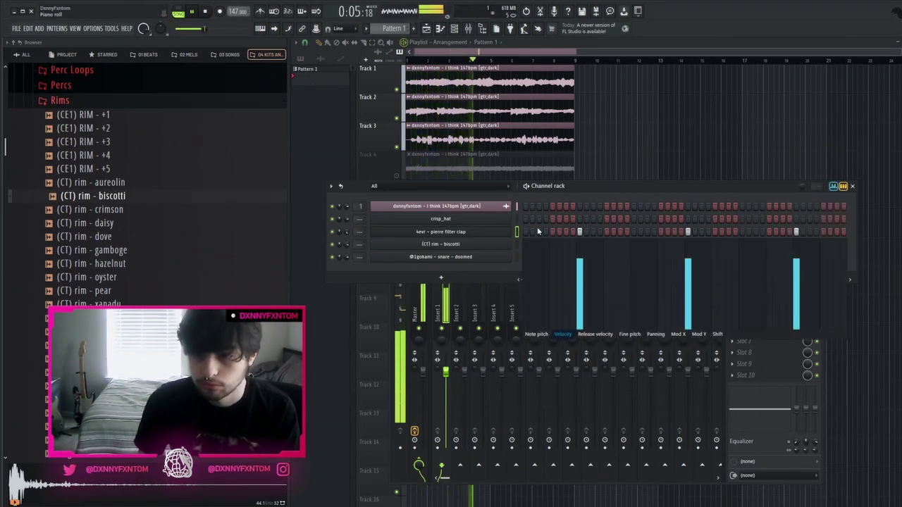
key(F7)
key(space)
key(space)
scroll(564, 119, down, 2)
drag(574, 61, 488, 74)
key(ctrl+b)
key(ctrl+a)
key(ctrl+b)
scroll(670, 106, down, 2)
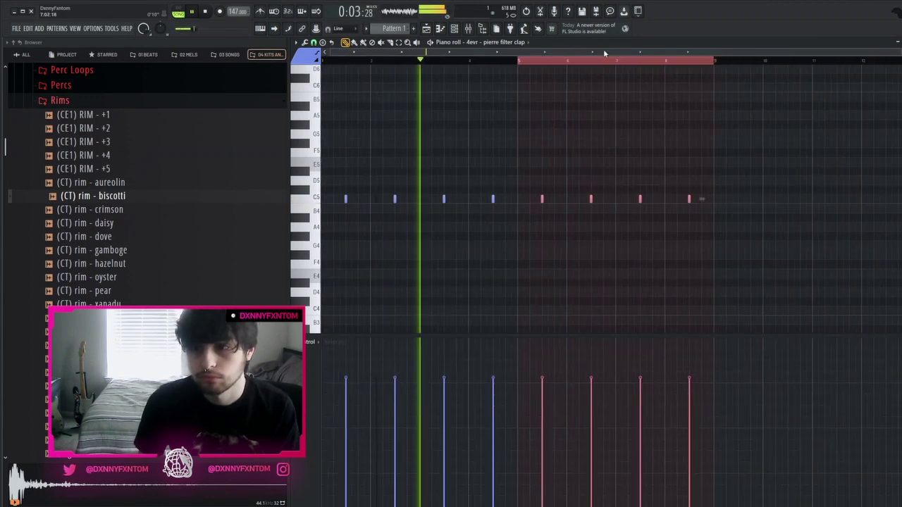
key(ctrl+d)
Add two C5 notes to the rim pattern, one just before and one just after the start of bar 4
key(Down)
key(ctrl+a)
key(space)
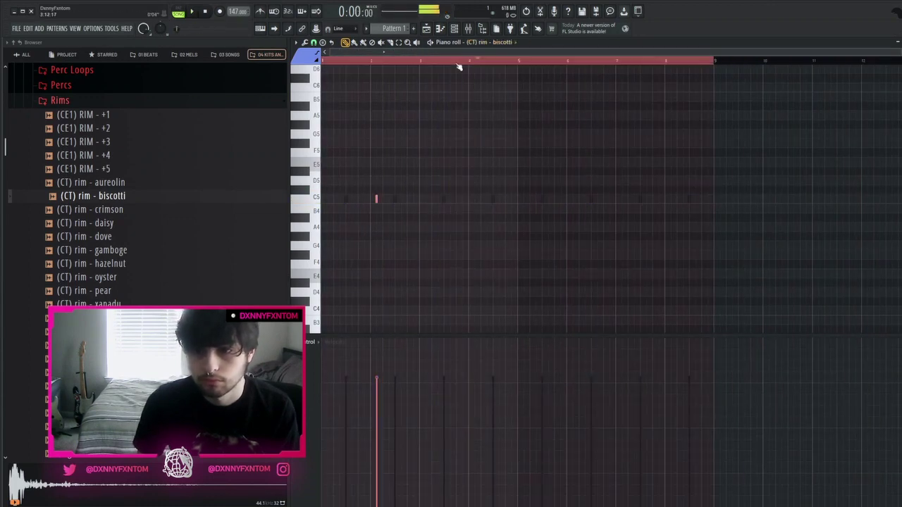
key(space)
scroll(467, 195, up, 2)
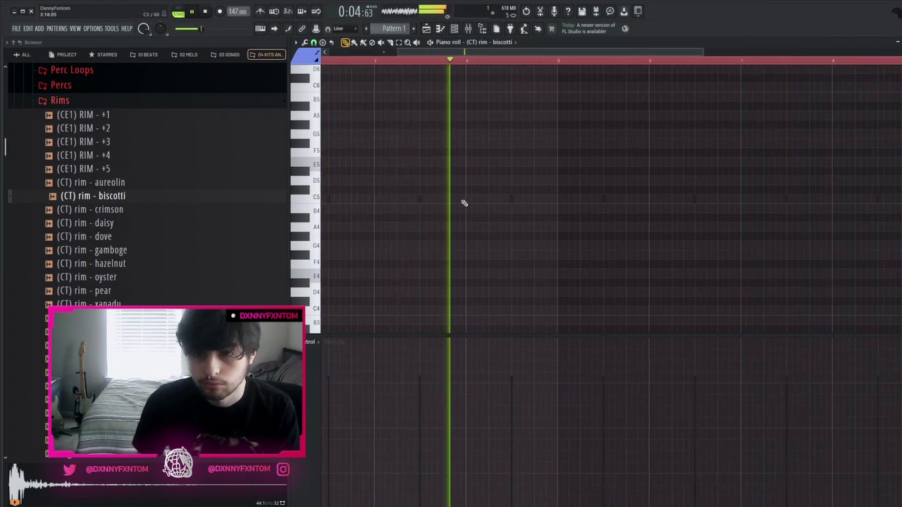
click(458, 200)
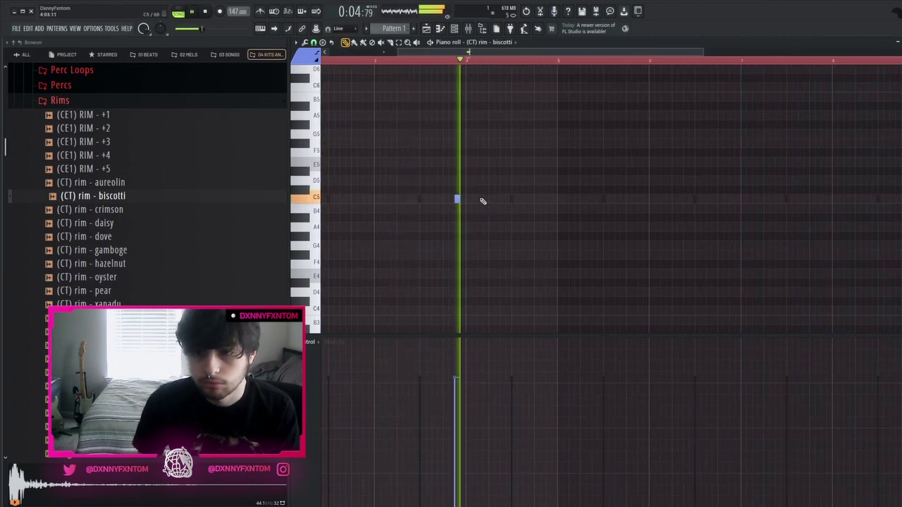
click(480, 200)
Duplicate the first four bars of the rim pattern into bars 5 to 8
scroll(486, 194, down, 2)
drag(524, 62, 323, 61)
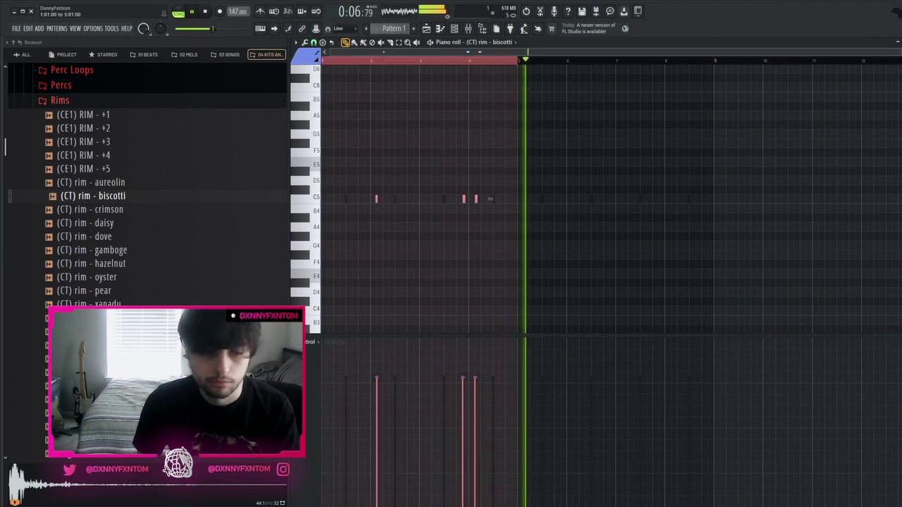
key(ctrl+b)
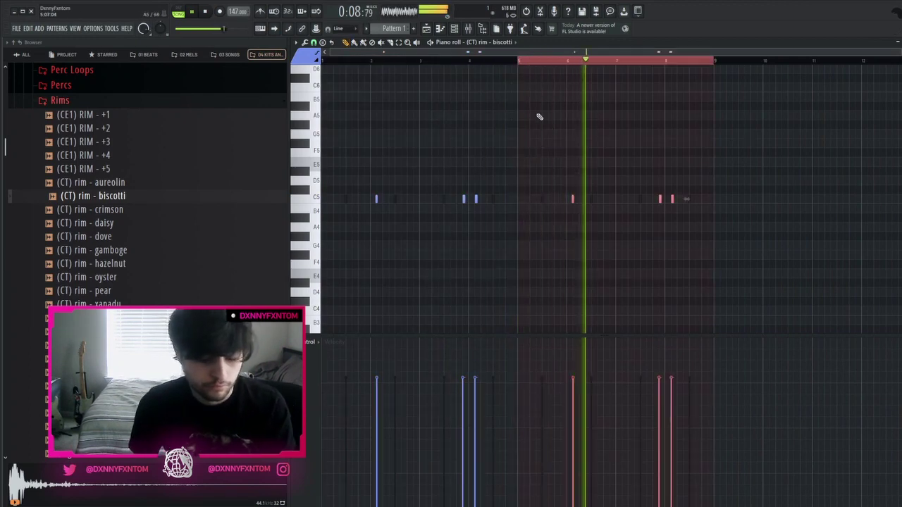
ctrl+click(572, 63)
key(space)
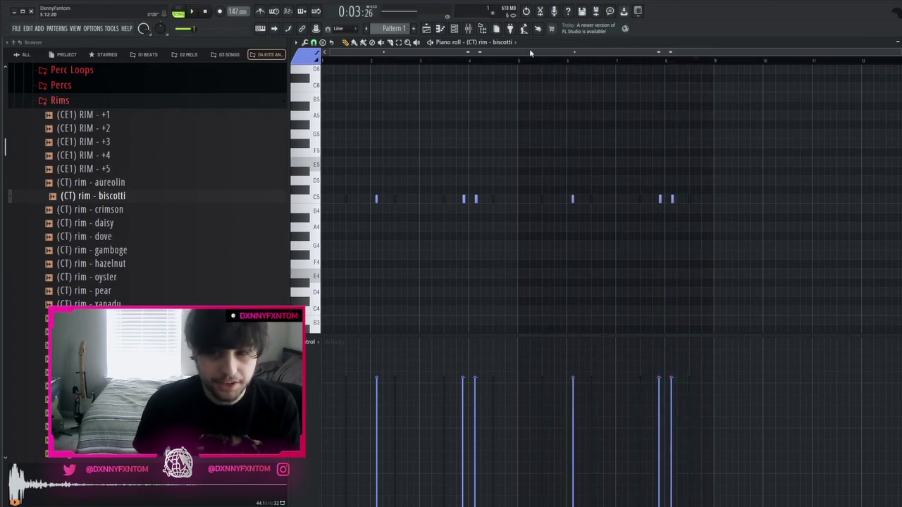
Mute the clap channel and add a hit on step 9 of the snare channel
click(466, 29)
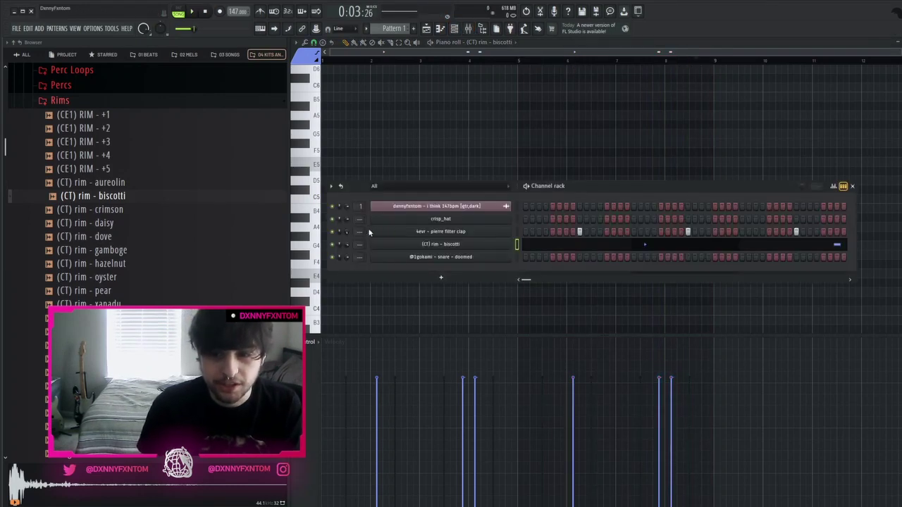
key(space)
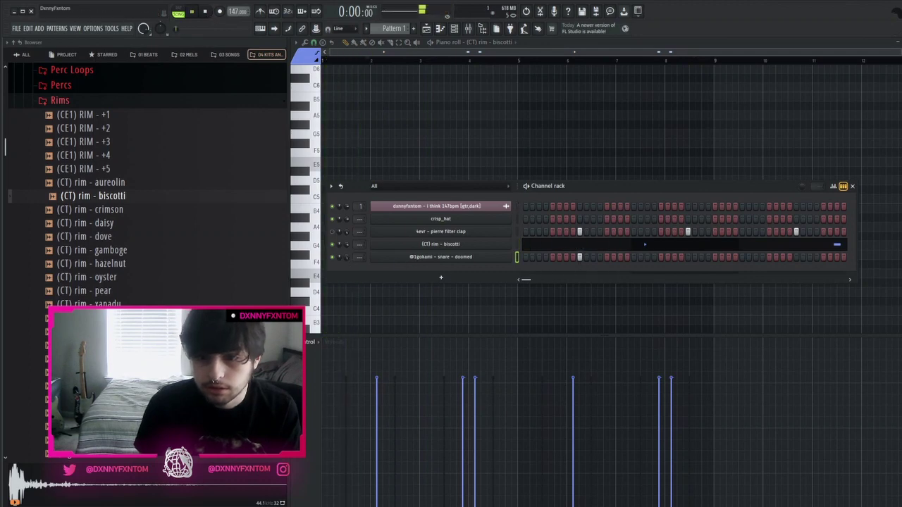
Duplicate the first bar of the snare pattern so the hit repeats in every bar through bar 8
key(F7)
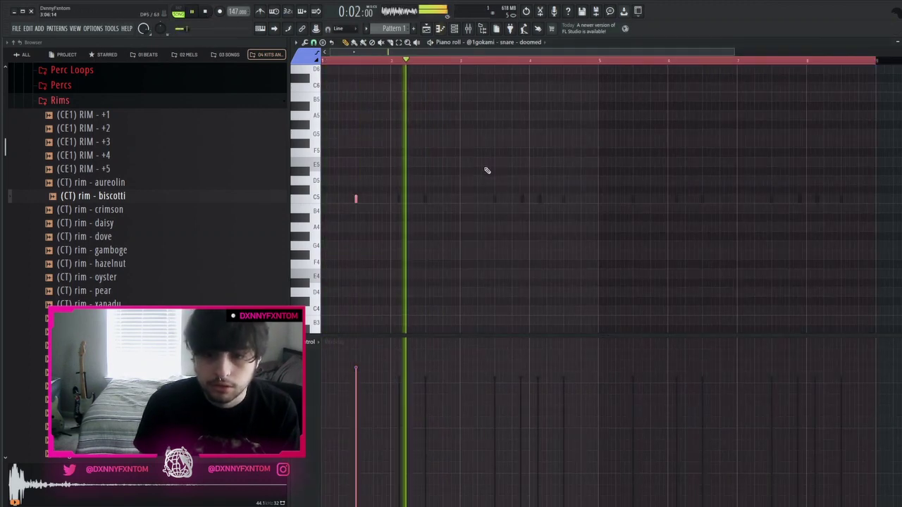
drag(396, 64, 328, 63)
key(ctrl+b)
key(ctrl+b)
key(ctrl+b)
key(ctrl+b)
key(ctrl+b)
key(ctrl+b)
key(ctrl+b)
ctrl+right_click(681, 59)
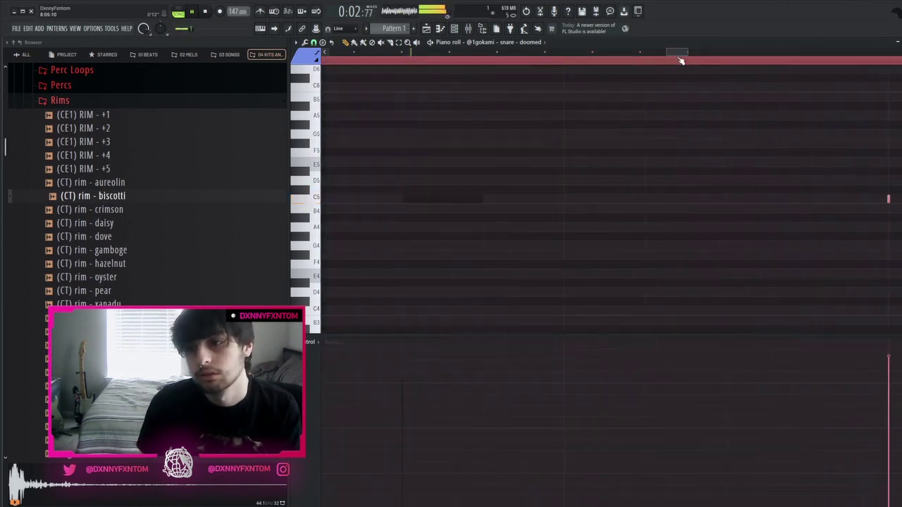
ctrl+right_click(680, 60)
key(ctrl+d)
Audition more rims, replace the rim channel's sample with EXP3 - RIM - ODYSSEE, and set the channel's volume to 82%
click(454, 29)
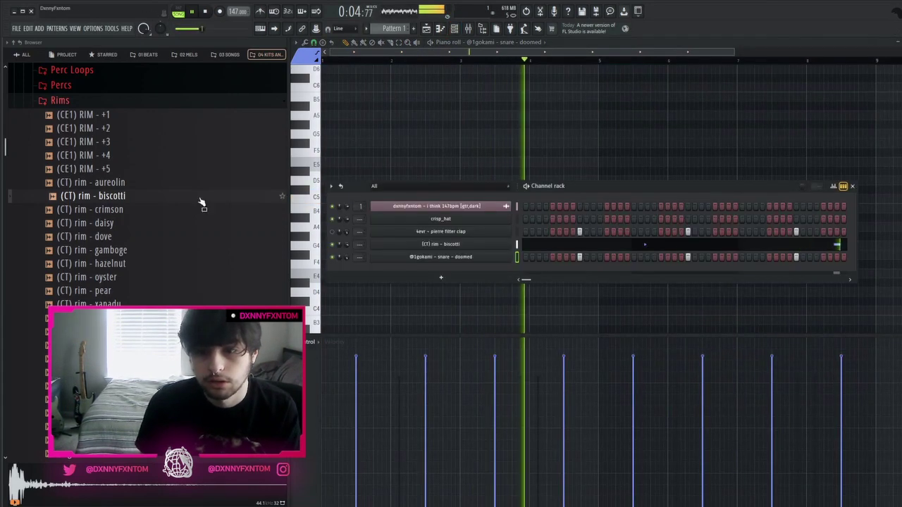
scroll(110, 207, down, 6)
key(space)
click(124, 280)
click(121, 318)
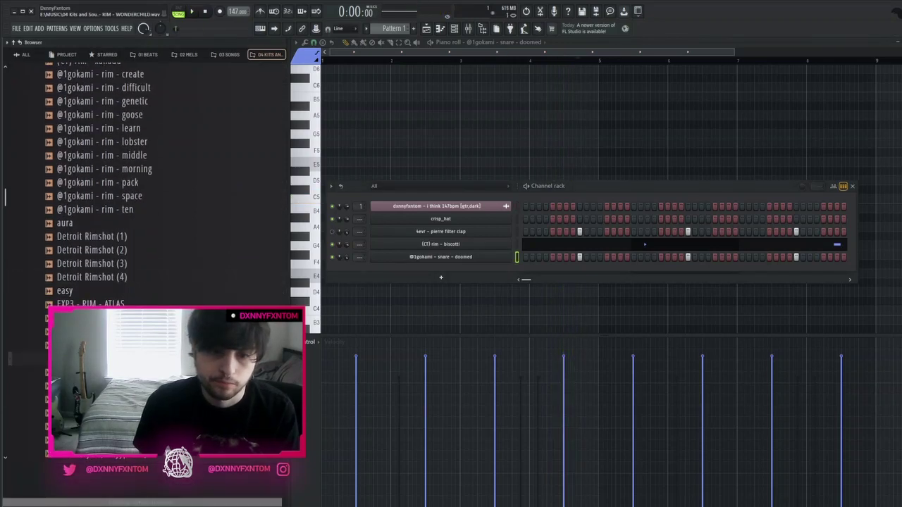
click(119, 359)
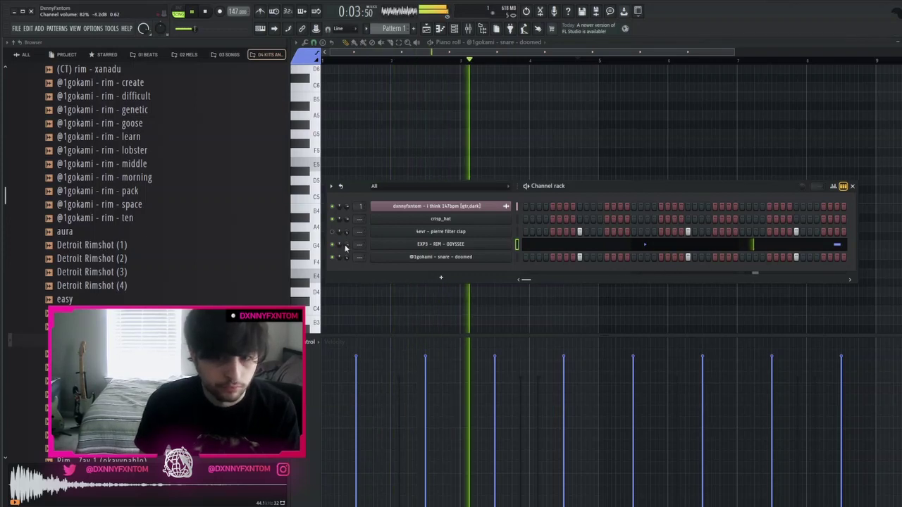
scroll(171, 257, up, 4)
click(172, 257)
scroll(141, 240, up, 5)
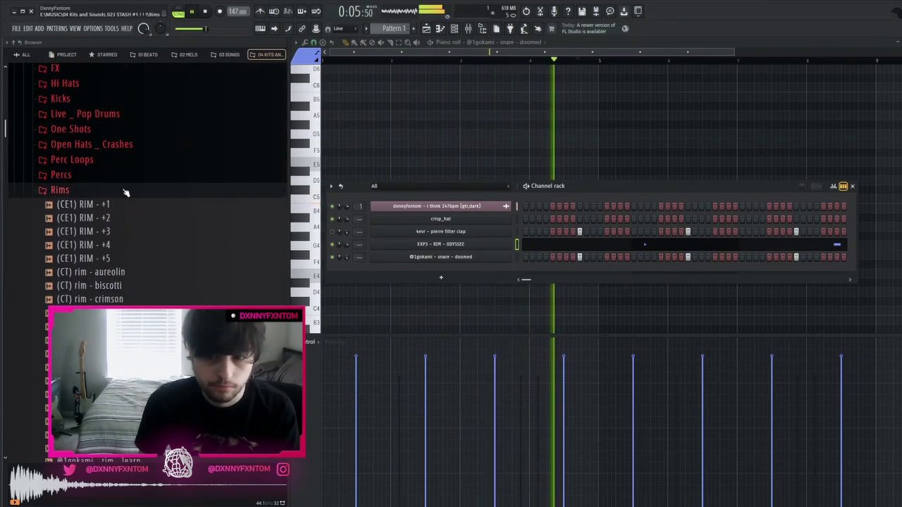
Fill the crisp_hat channel with a hit on every second step
right_click(496, 225)
click(640, 246)
right_click(467, 222)
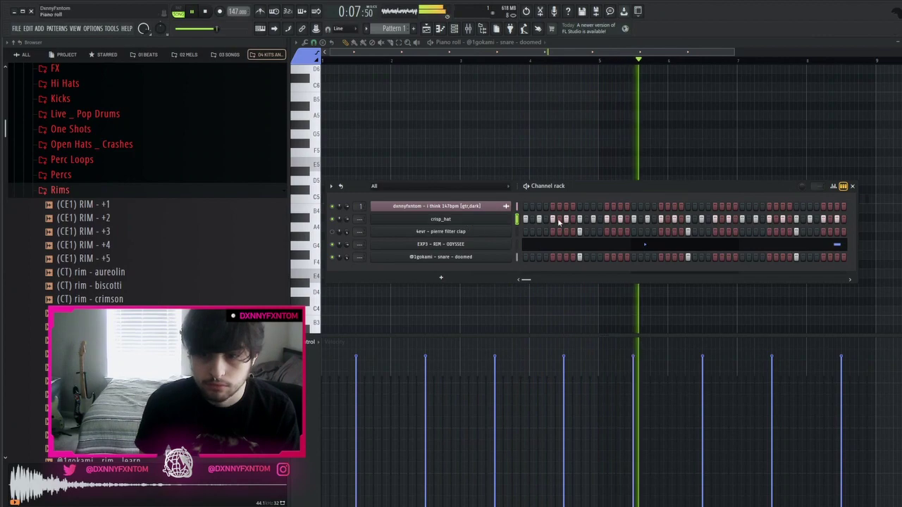
Split the third crisp_hat note of bar 1 into two shorter notes in the piano roll
click(501, 180)
scroll(322, 119, up, 3)
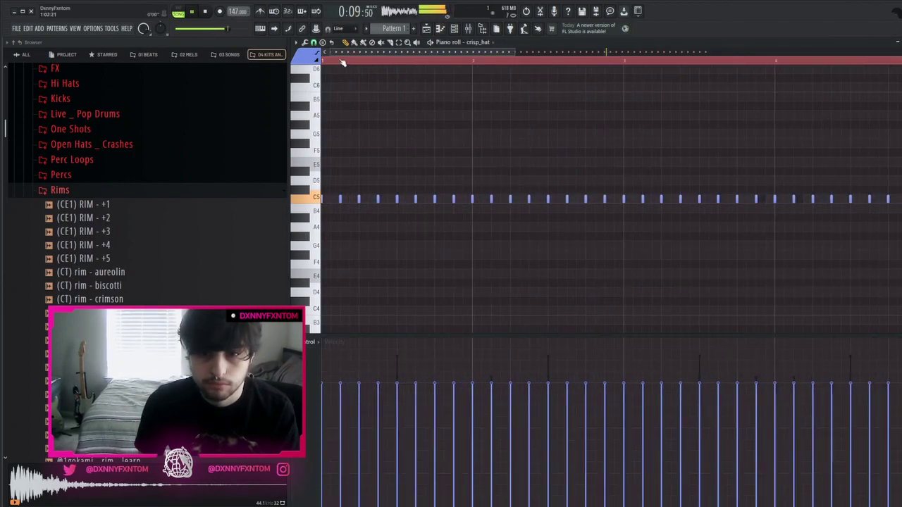
scroll(373, 81, up, 1)
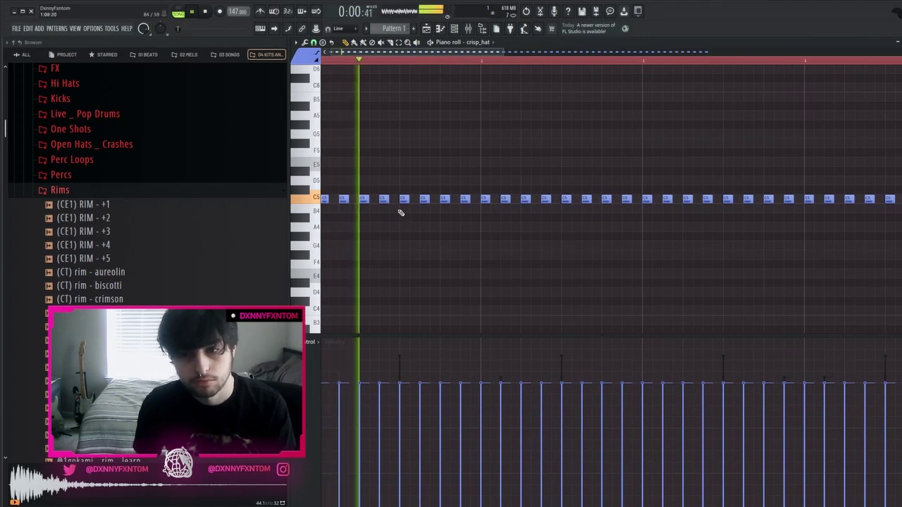
click(364, 199)
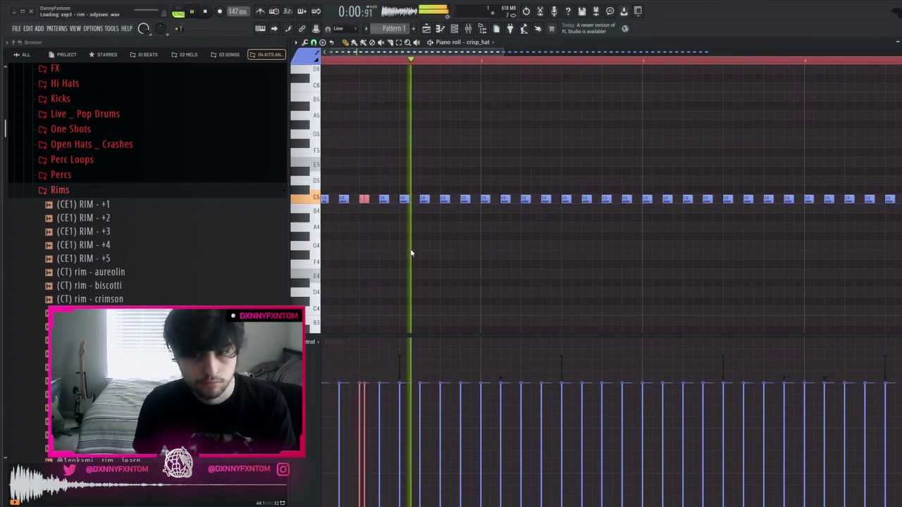
Remove the fourth crisp_hat note in bars 1 and 2, and split bar 2's seventh note into two shorter ones
key(space)
right_click(384, 199)
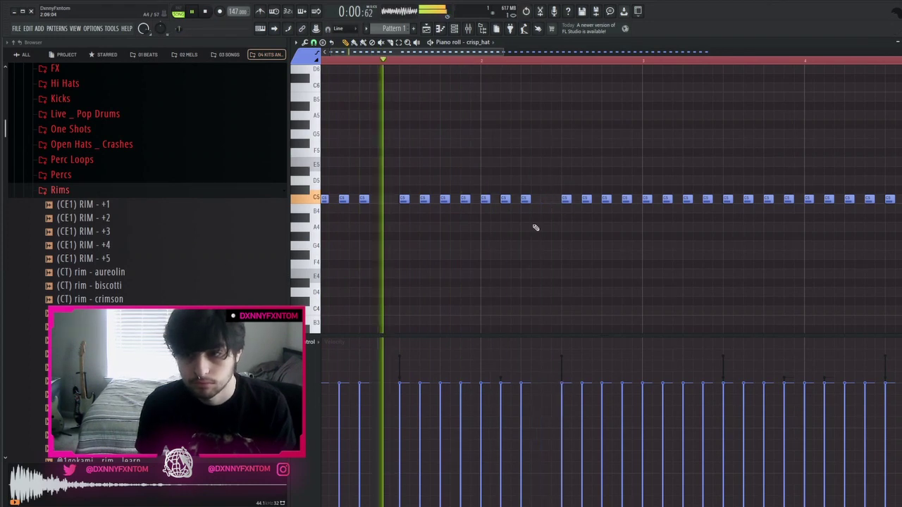
scroll(536, 224, down, 4)
scroll(432, 228, up, 3)
scroll(472, 222, up, 2)
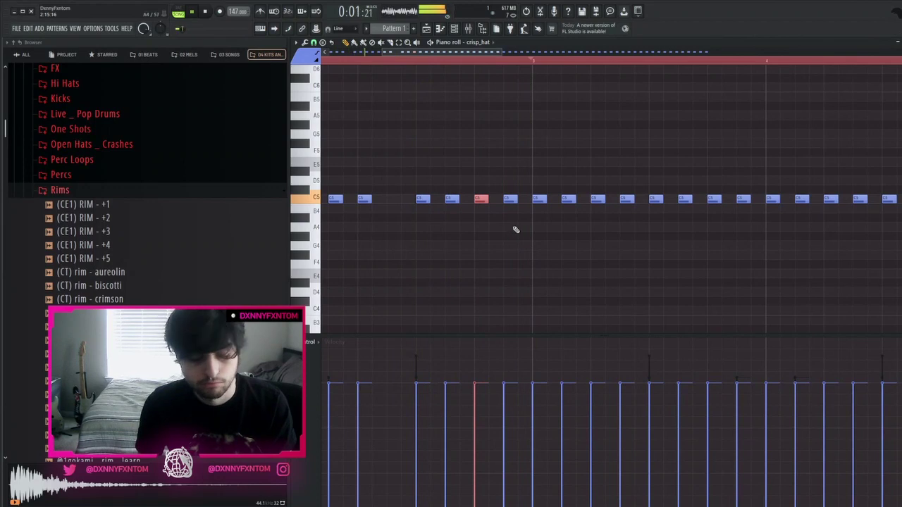
click(537, 65)
scroll(497, 165, down, 2)
scroll(437, 232, up, 4)
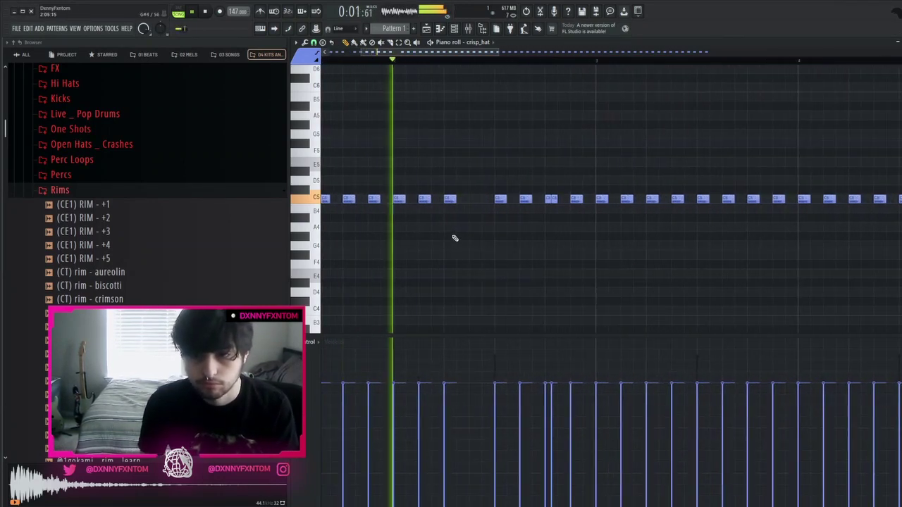
Fill the gap in bar 2 of the hat pattern with a four-note A4 roll that rises in velocity
key(space)
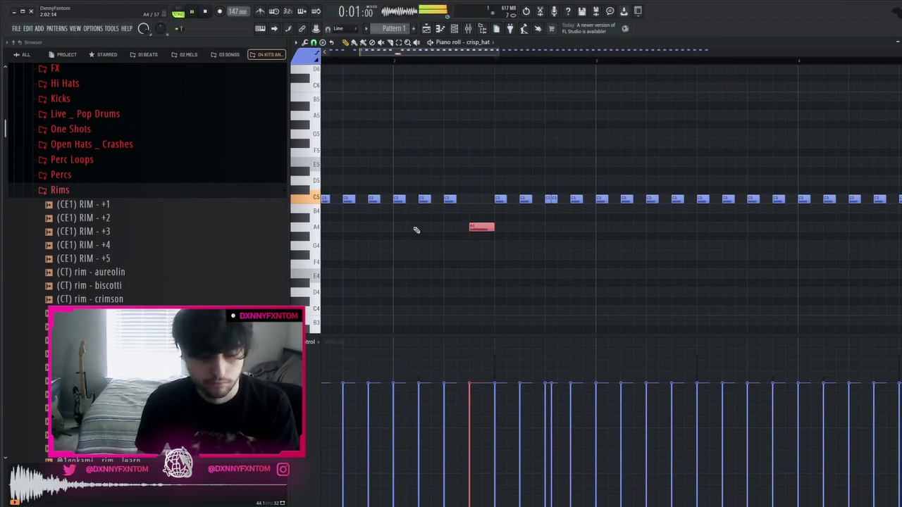
key(ctrl+u)
scroll(433, 200, down, 1)
scroll(499, 383, down, 12)
scroll(585, 235, up, 8)
key(space)
key(space)
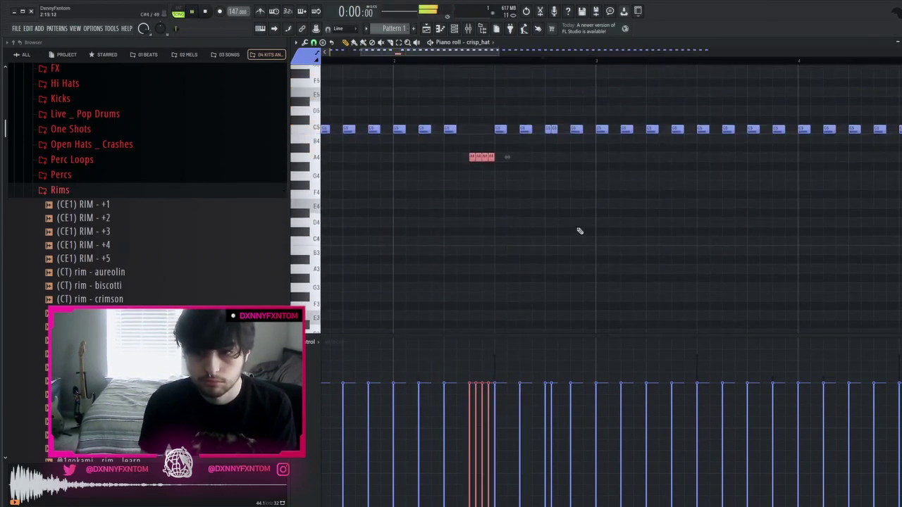
drag(468, 458, 491, 398)
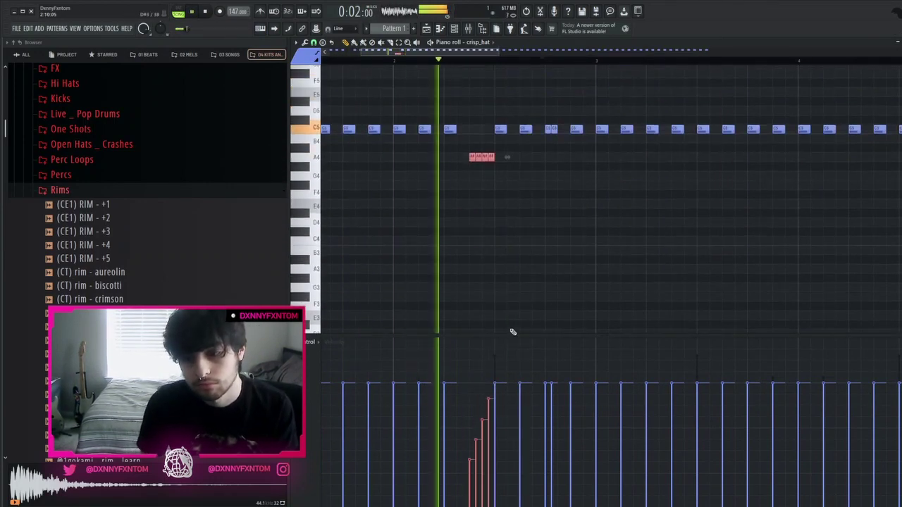
Delete the hats from bar 3 onward and duplicate the first two bars into bars 3 and 4
scroll(535, 177, down, 4)
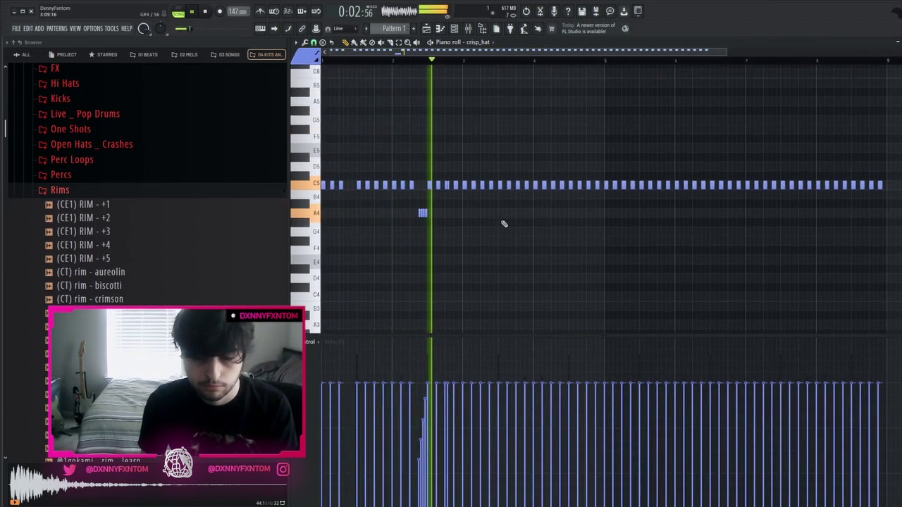
scroll(484, 215, up, 5)
scroll(484, 215, down, 3)
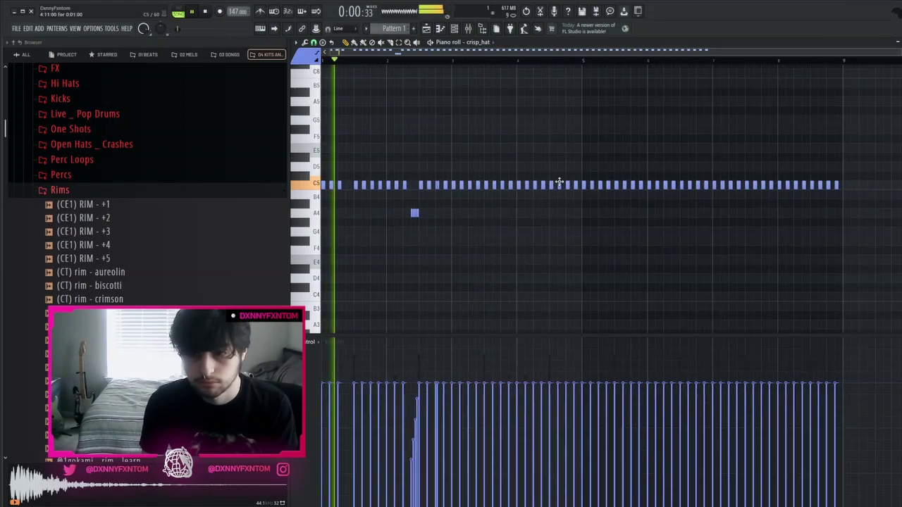
drag(801, 234, 419, 100)
key(Delete)
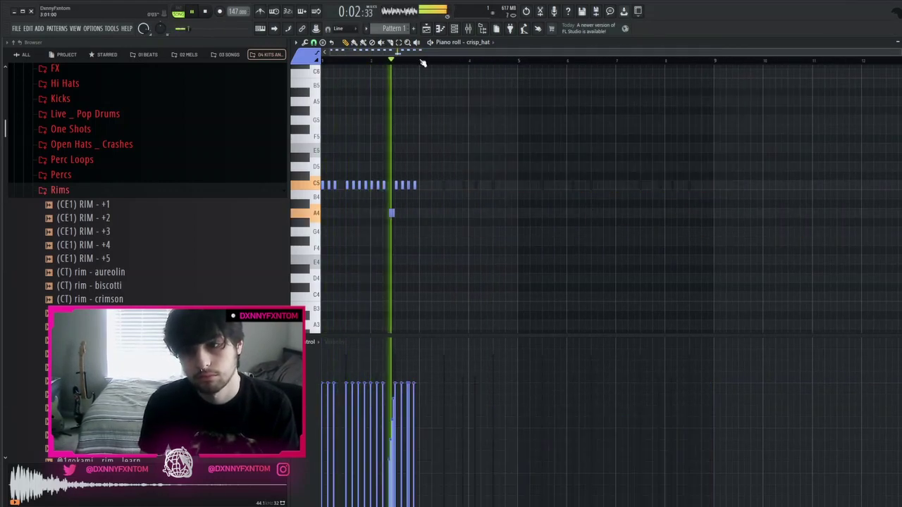
key(ctrl+b)
scroll(434, 100, up, 3)
ctrl+click(569, 72)
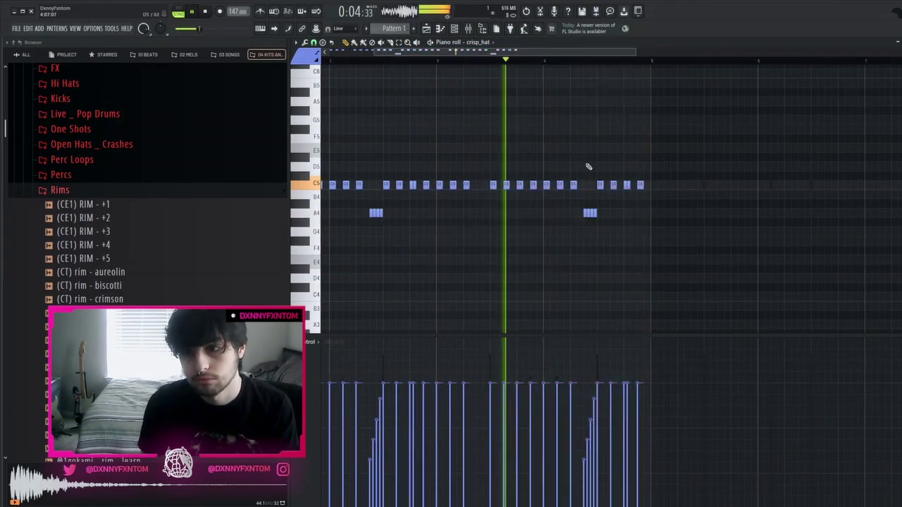
Move the four-note hat roll in bar 4 up to C5 and add a softer hat between the two regular hats following it
drag(613, 200, 579, 219)
ctrl+click(636, 201)
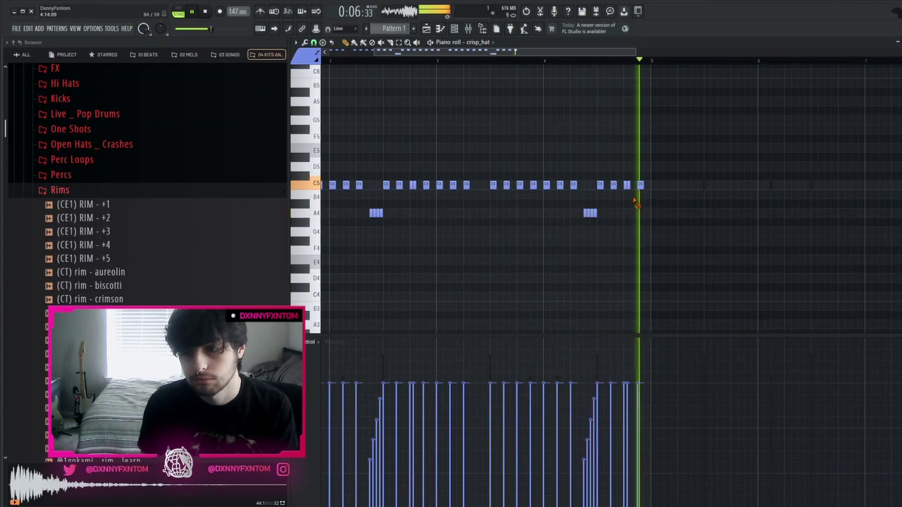
key(space)
scroll(617, 221, up, 3)
drag(596, 206, 553, 222)
key(space)
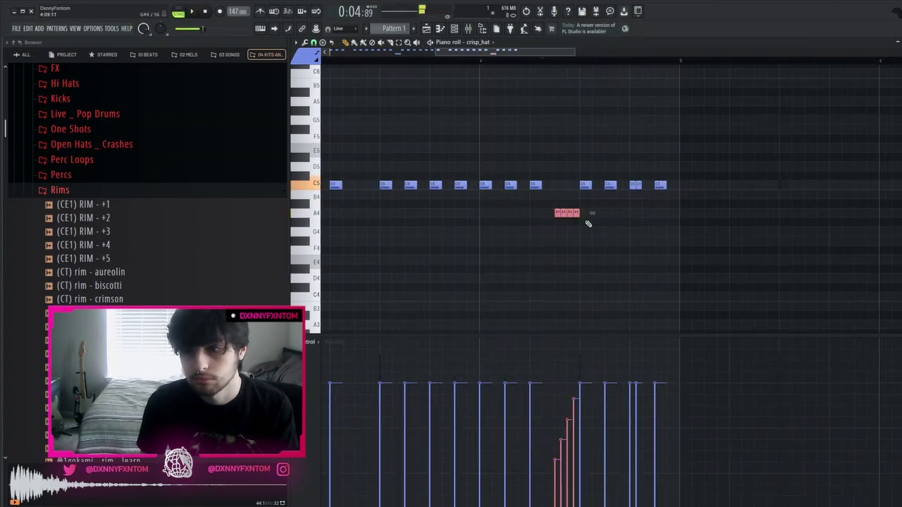
key(space)
ctrl+click(613, 206)
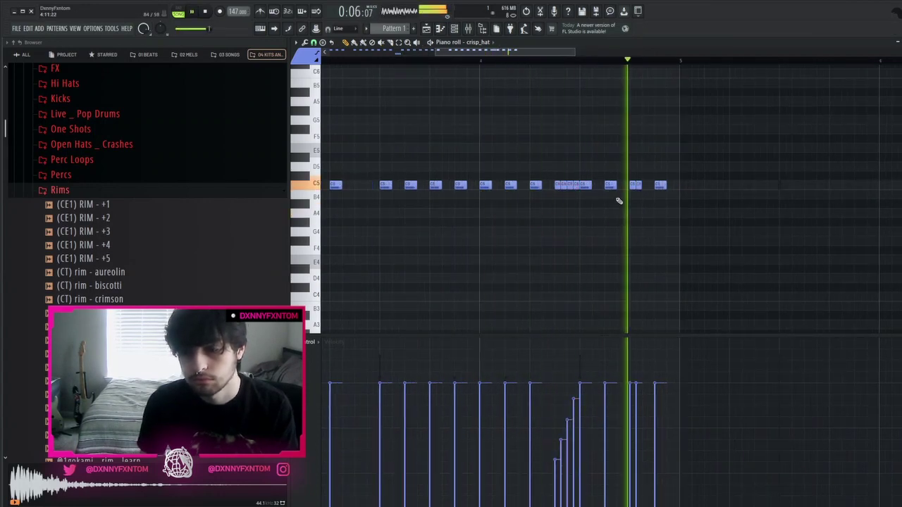
click(594, 185)
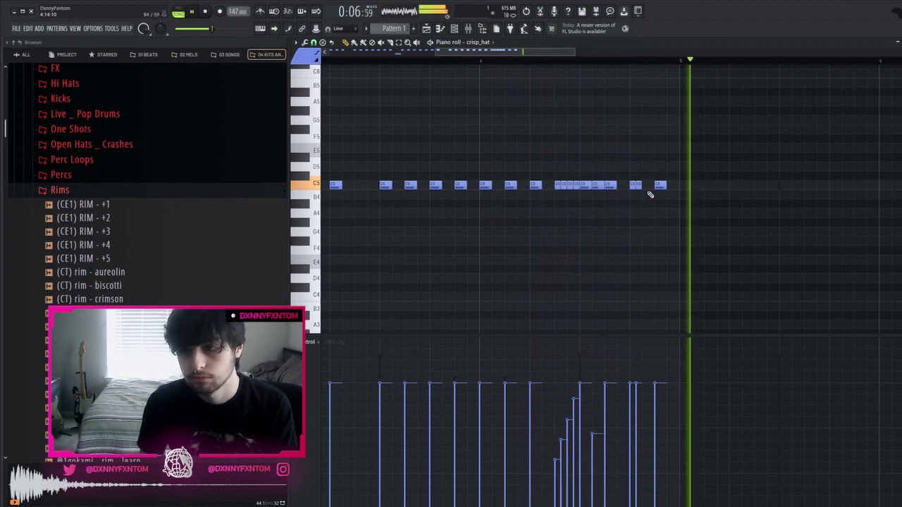
Duplicate the four-bar crisp_hat pattern into bars 5 to 8
key(space)
scroll(653, 201, down, 4)
drag(591, 60, 323, 61)
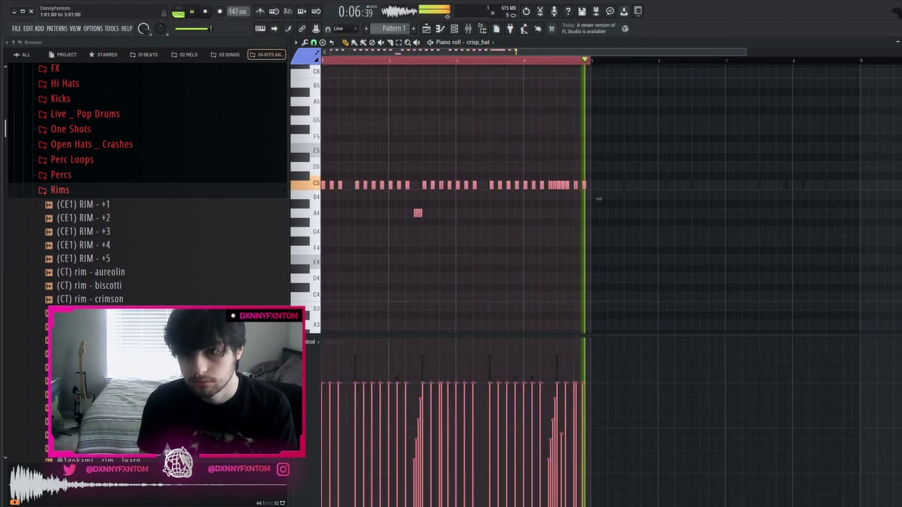
key(ctrl+b)
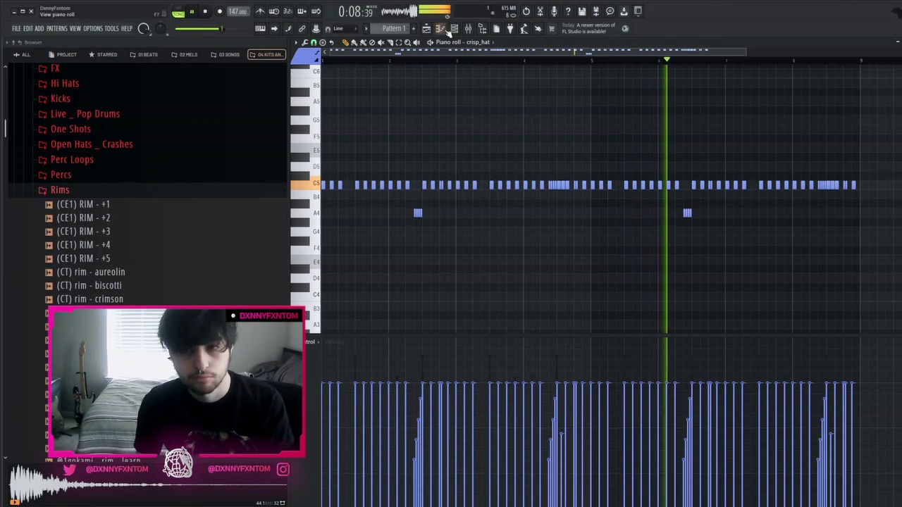
Open the 808s folder of the RIO 2023 STASH #1 kit and audition its first samples
key(F6)
scroll(141, 218, up, 4)
scroll(141, 218, up, 1)
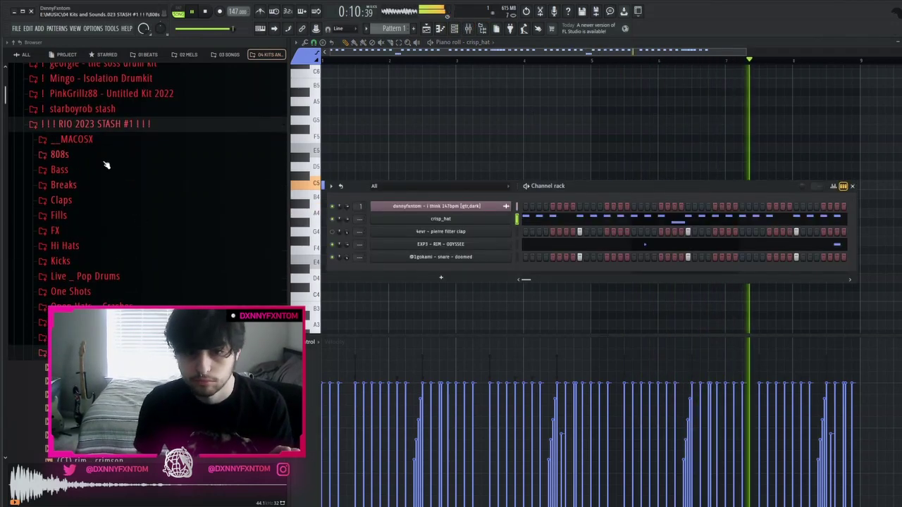
click(104, 156)
click(106, 317)
scroll(106, 324, down, 2)
scroll(189, 307, down, 1)
click(188, 307)
scroll(188, 307, down, 4)
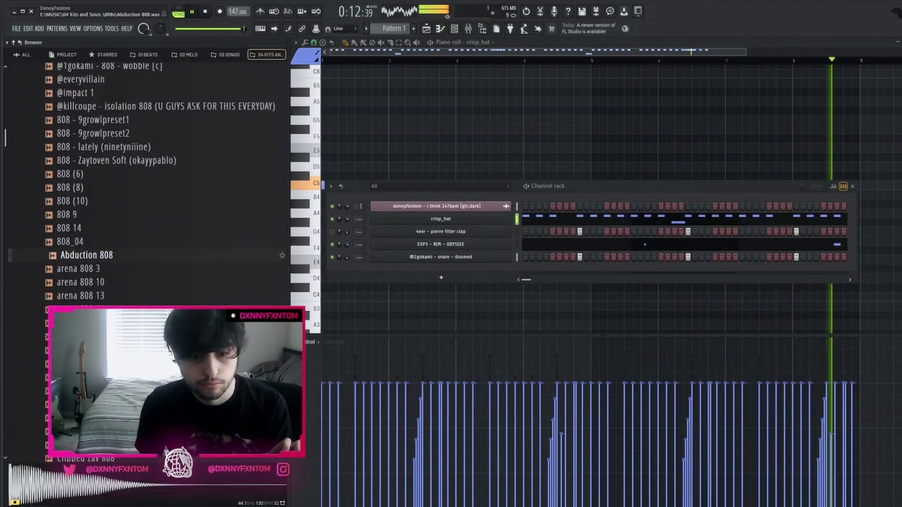
Audition further 808s in the folder, including Clipped Spinz 808, Going Bad 808 OG and Flip The Pack 808
click(189, 306)
click(157, 292)
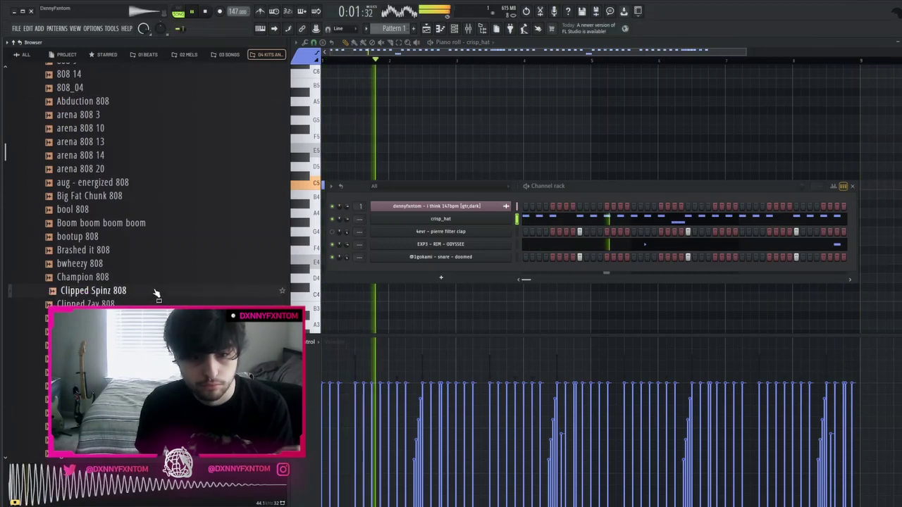
scroll(157, 294, down, 4)
click(159, 318)
click(159, 304)
click(166, 225)
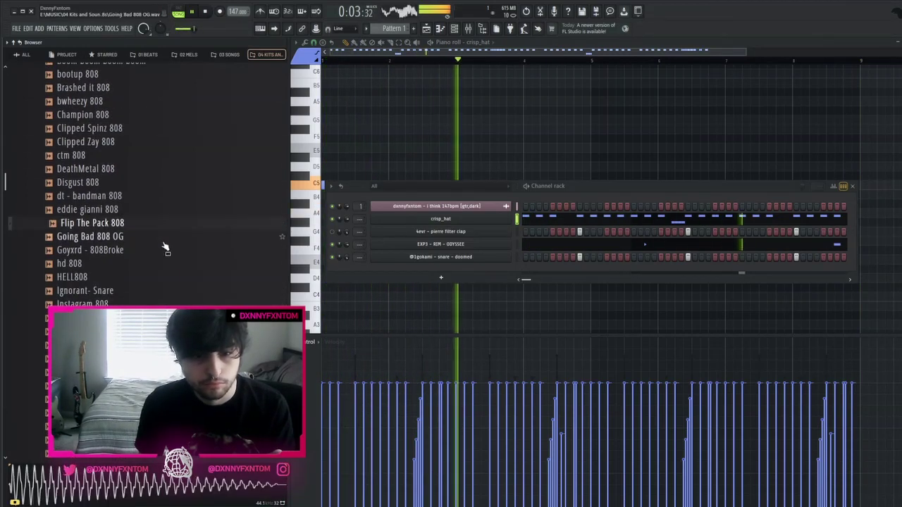
click(161, 196)
click(175, 229)
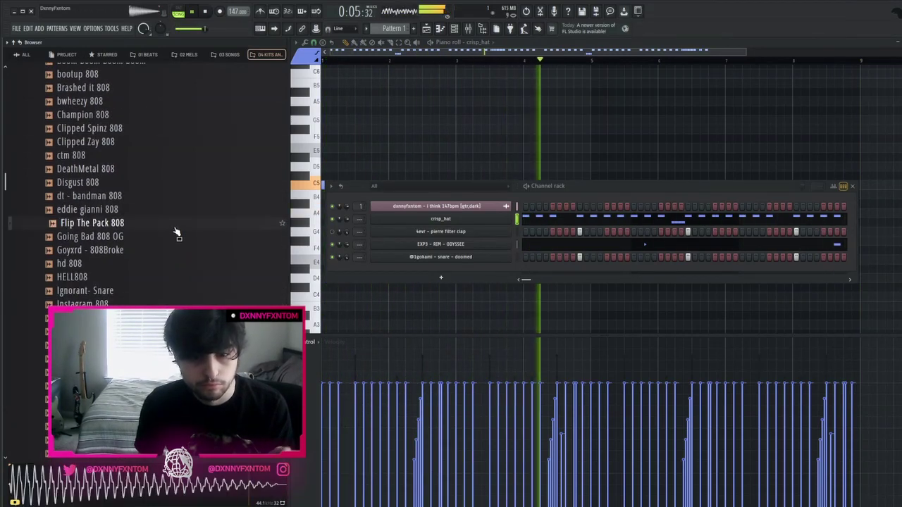
Add Flip The Pack 808 as a new channel and enable its volume envelope with a release time of 0%
drag(433, 271, 434, 275)
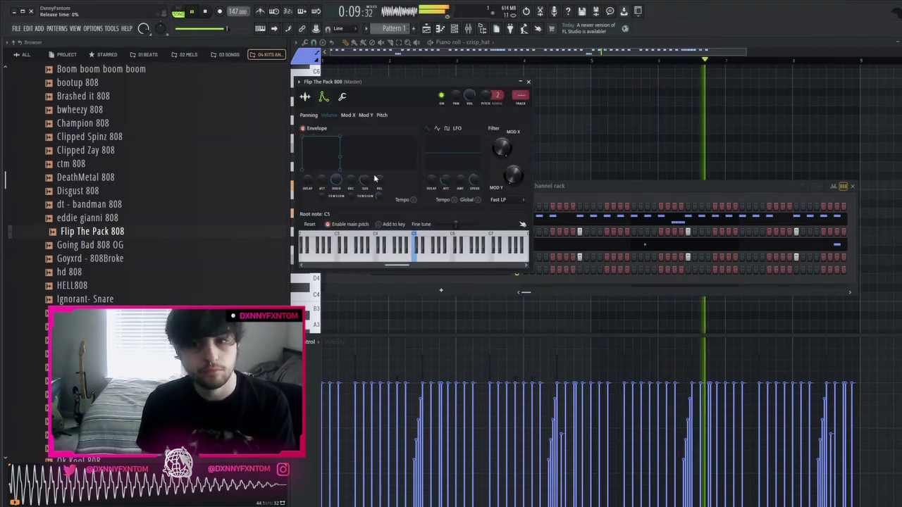
click(348, 95)
key(Escape)
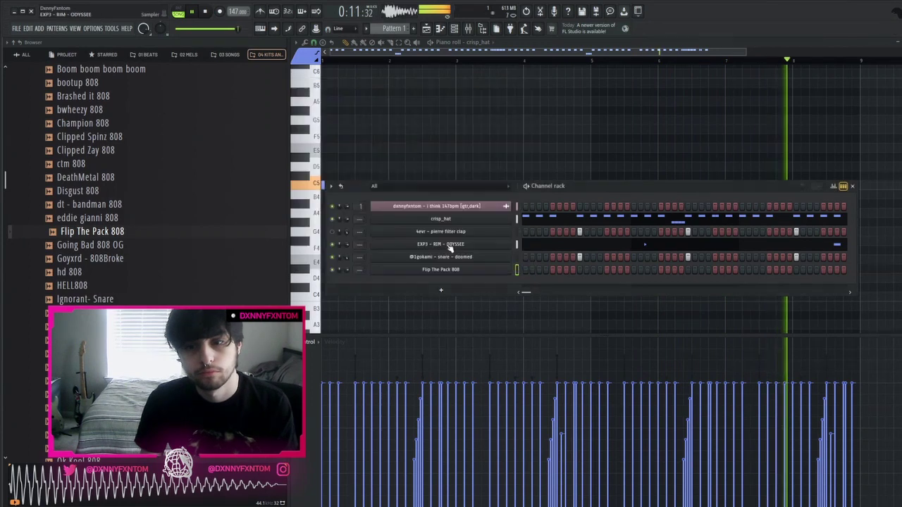
Add Fruity parametric EQ 2 to mixer track Insert 1 and roll off its low frequencies
key(F7)
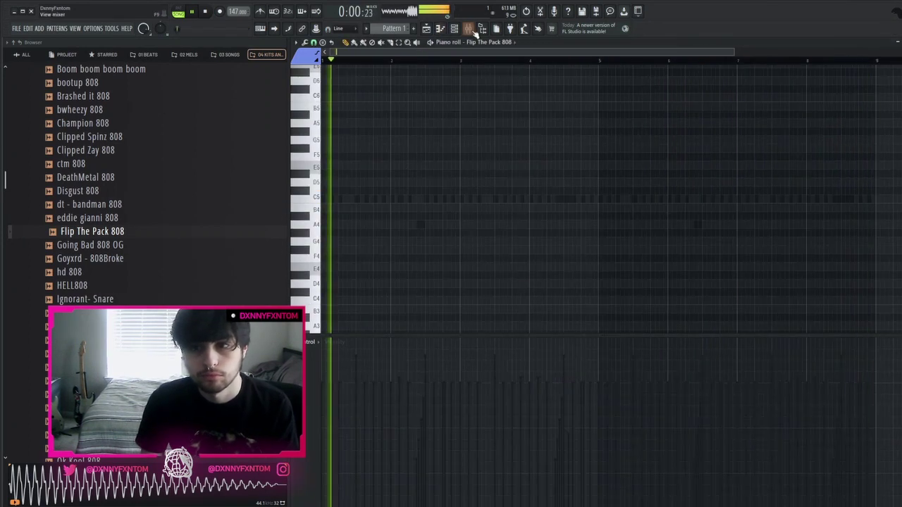
click(471, 29)
click(443, 299)
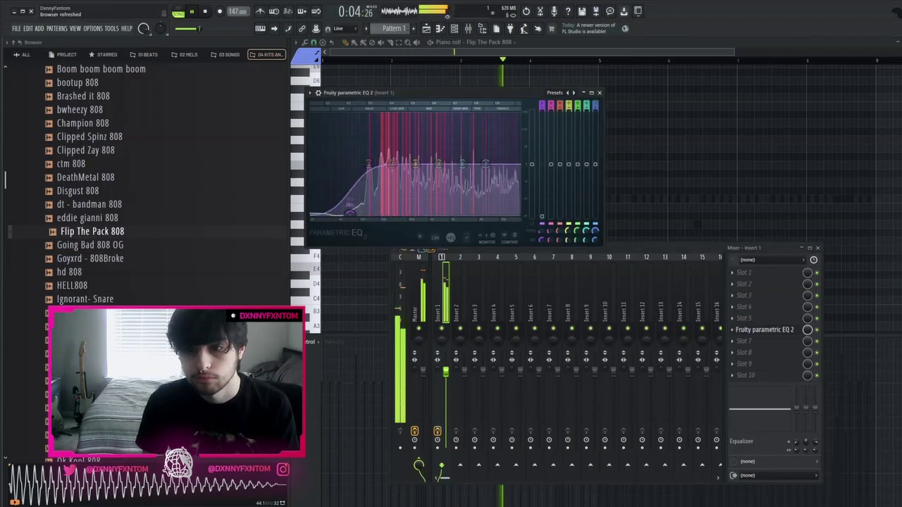
drag(354, 214, 353, 215)
Place an F6 note about one bar long at the start of the Flip The Pack 808 pattern
click(440, 30)
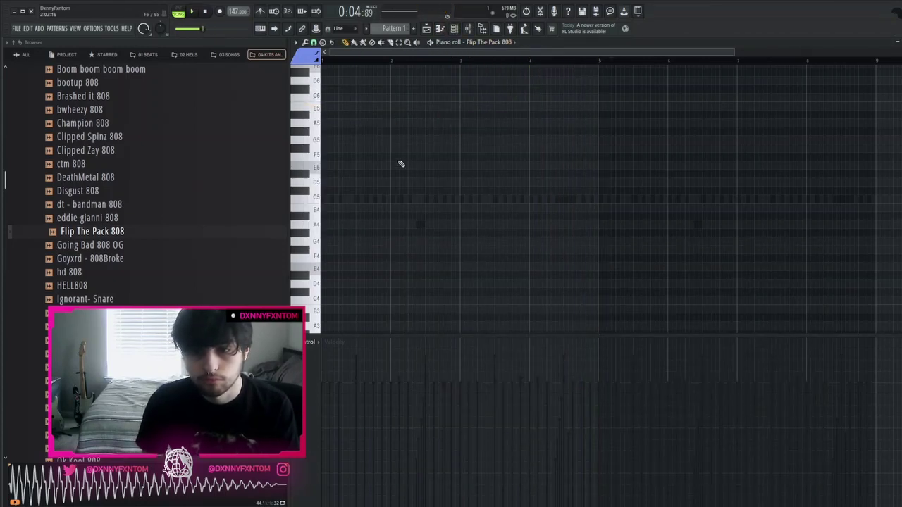
right_click(403, 105)
scroll(336, 151, up, 3)
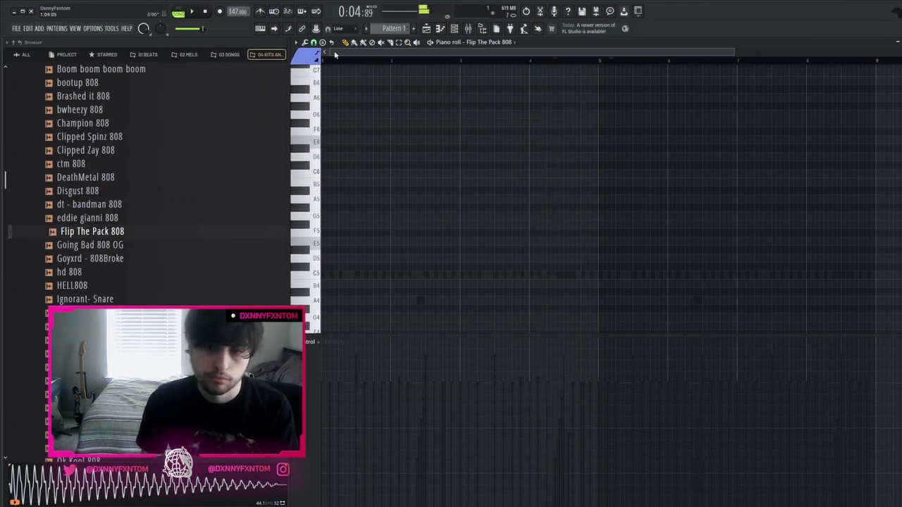
key(space)
scroll(341, 134, up, 1)
click(343, 133)
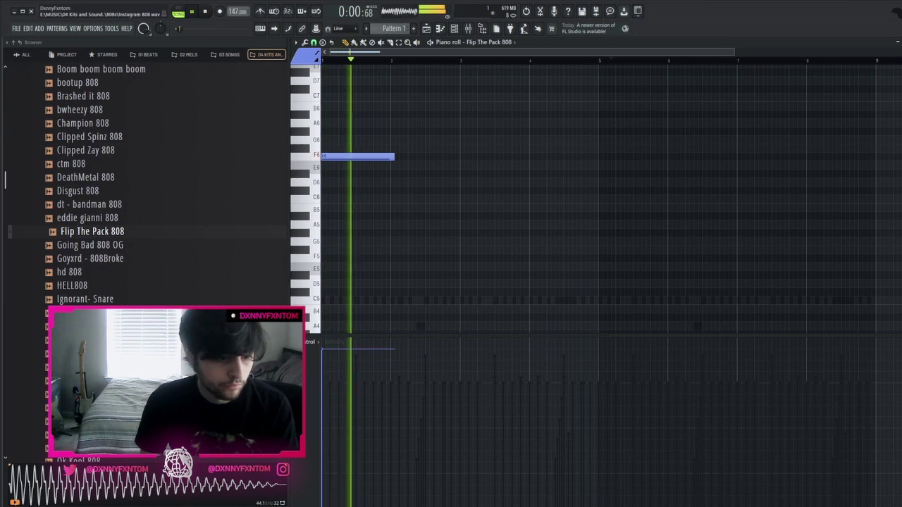
Lower the 808 note by one octave to F5 and play it against the loop
key(ctrl+a)
scroll(401, 158, up, 2)
key(space)
key(space)
key(space)
key(ctrl+Down)
key(space)
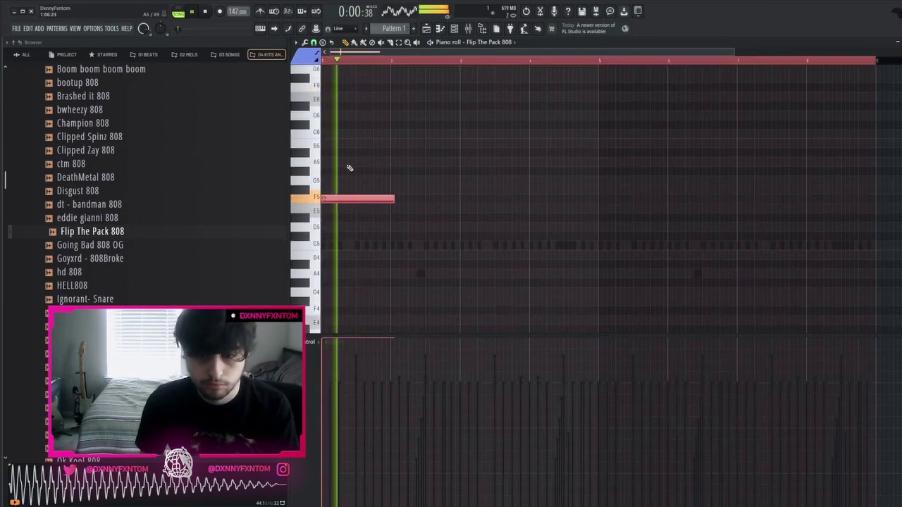
scroll(348, 166, up, 3)
ctrl+click(475, 74)
ctrl+click(470, 62)
key(space)
Audition more 808s and replace the Flip The Pack 808 channel's sample with ringing 808
key(F6)
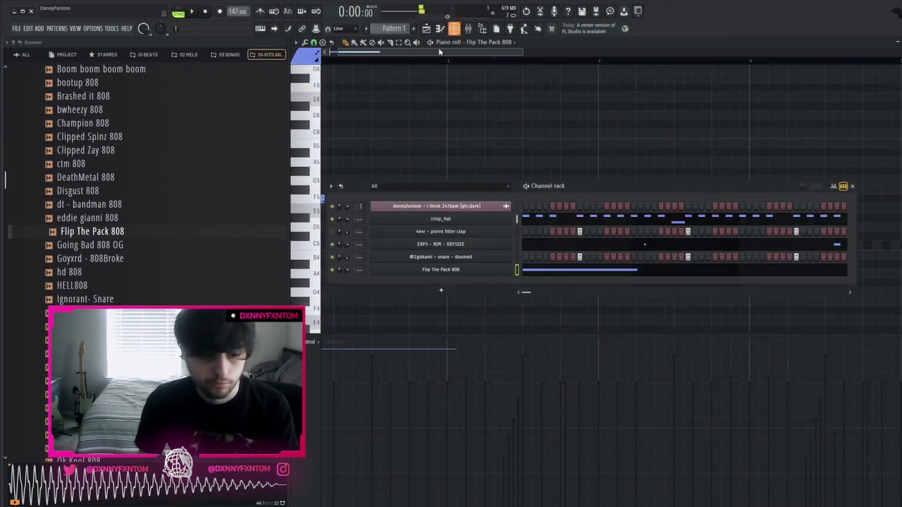
scroll(133, 282, down, 2)
key(space)
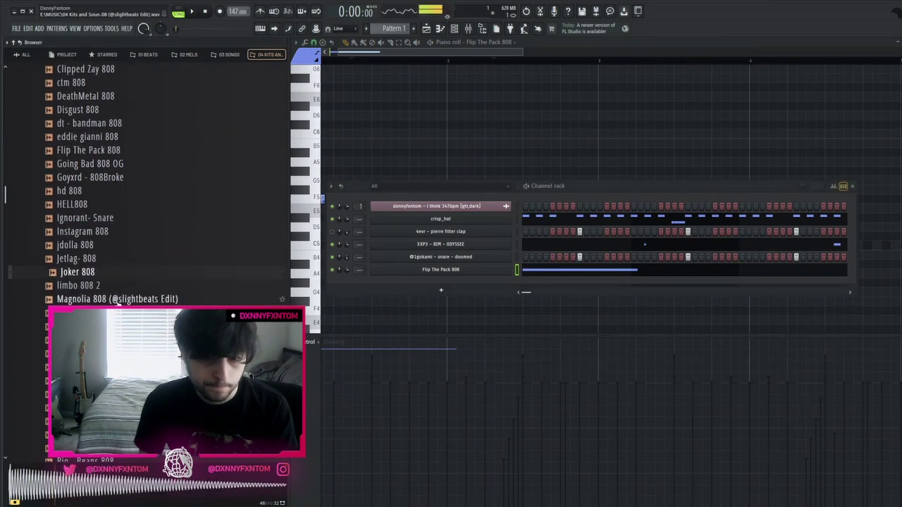
scroll(133, 281, down, 2)
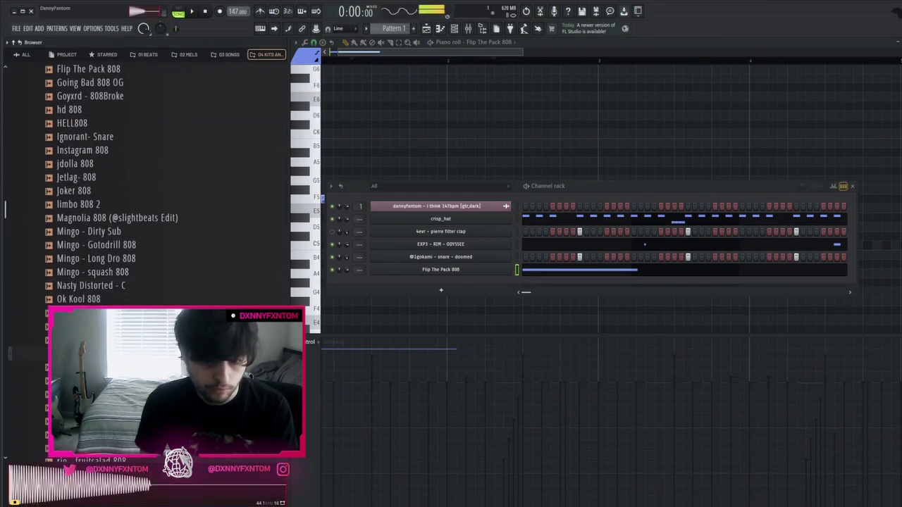
scroll(134, 282, down, 2)
drag(112, 272, 445, 296)
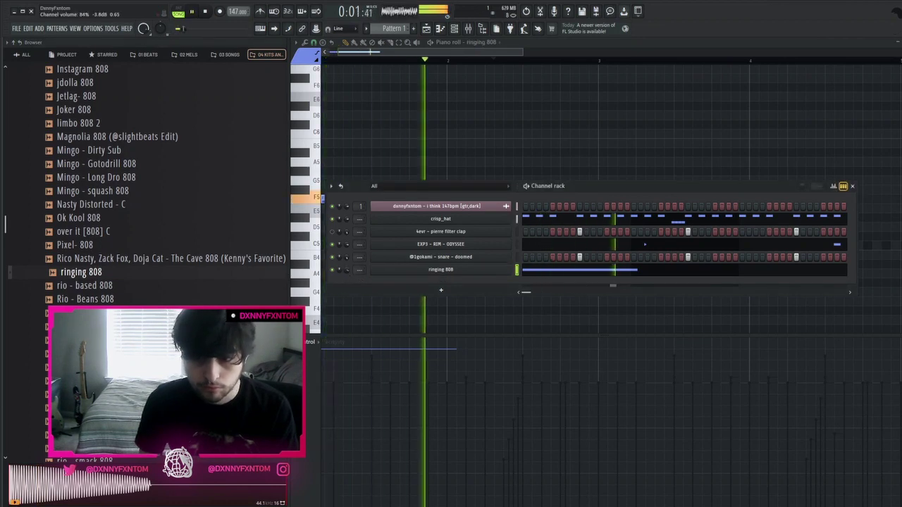
Check the ringing 808 channel's miscellaneous settings and play its note against the beat in the piano roll
click(441, 269)
click(343, 97)
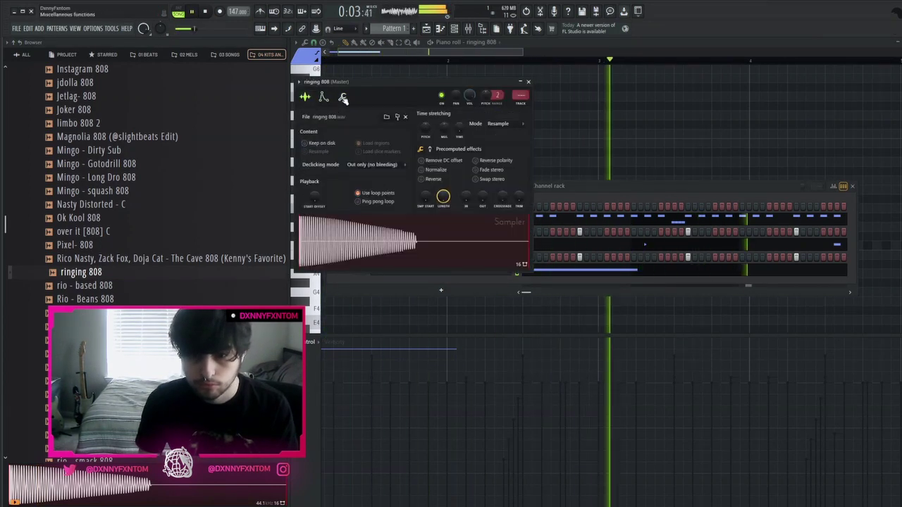
click(640, 111)
key(space)
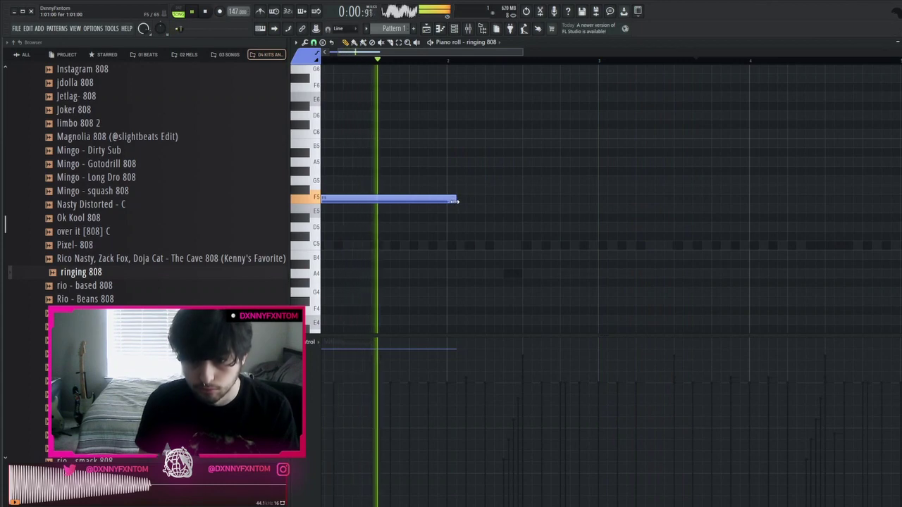
Trim the first F5 note to end at bar 2 and add two back-to-back F5 notes finishing at bar 3
drag(455, 199, 447, 199)
click(486, 200)
click(541, 199)
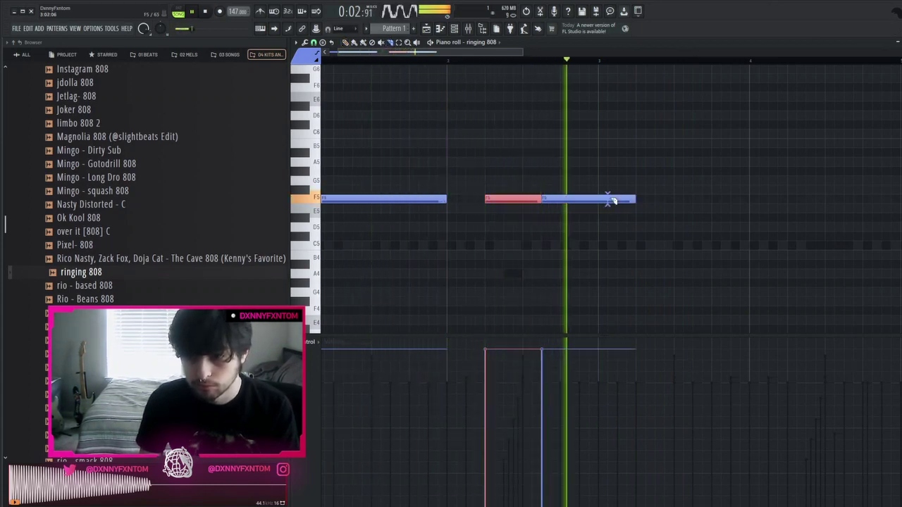
click(607, 199)
key(space)
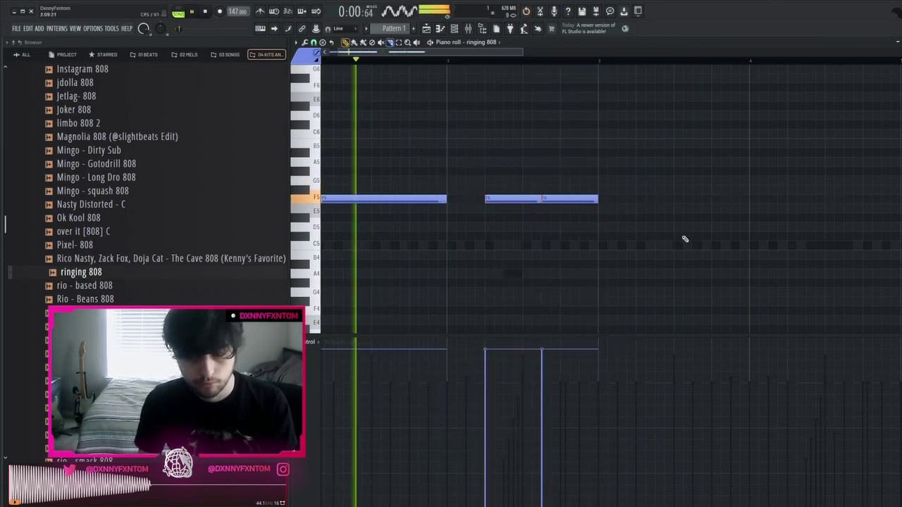
Try a one-bar C#5 note at the start of bar 3 against the beat
click(599, 236)
scroll(660, 247, down, 2)
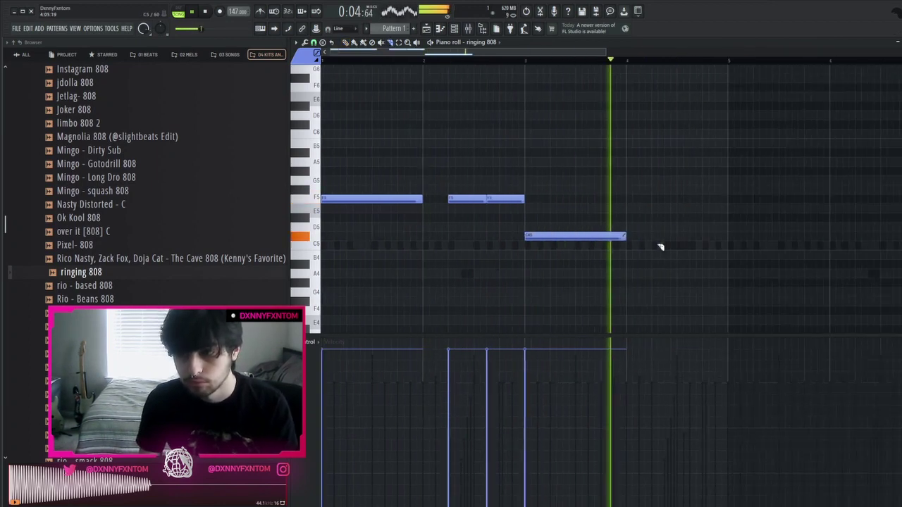
key(space)
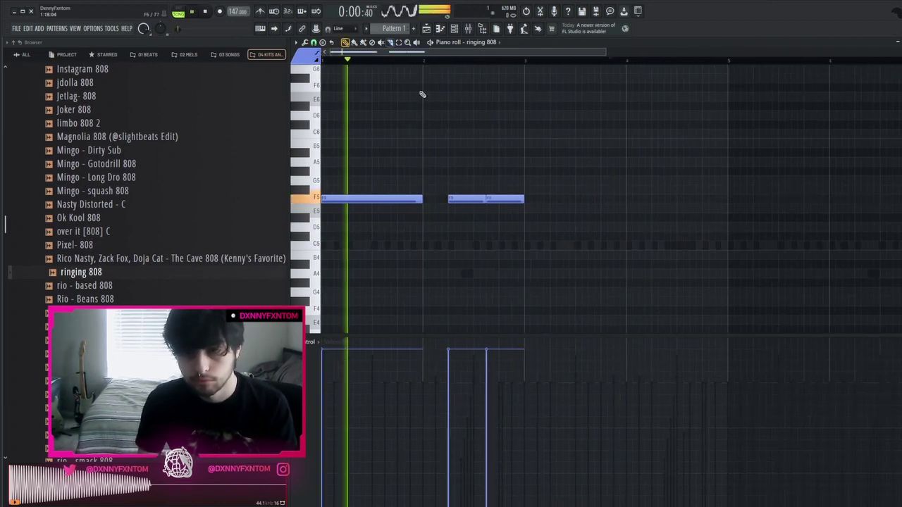
Add a short, softer F5 note ahead of bar 2's pair, and fill bar 3 with two C#5 notes
scroll(423, 211, up, 2)
click(434, 198)
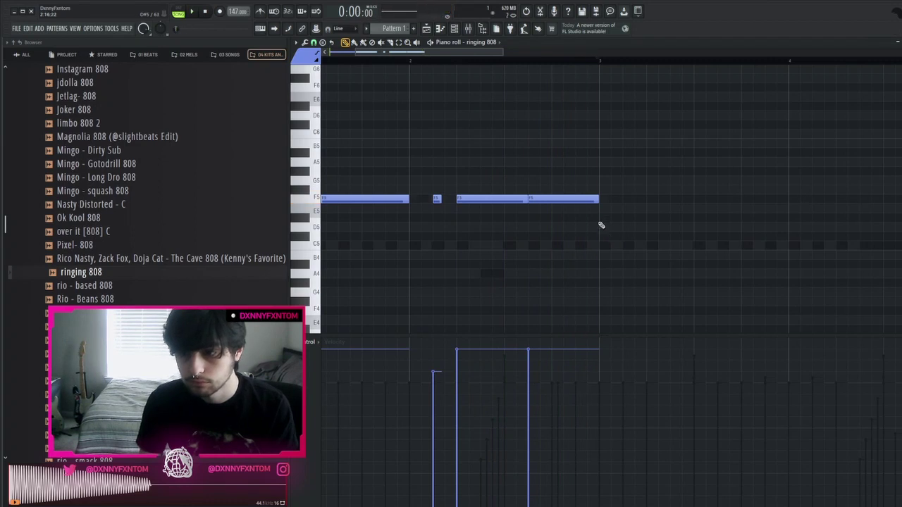
drag(758, 242, 786, 238)
ctrl+scroll(621, 267, down, 3)
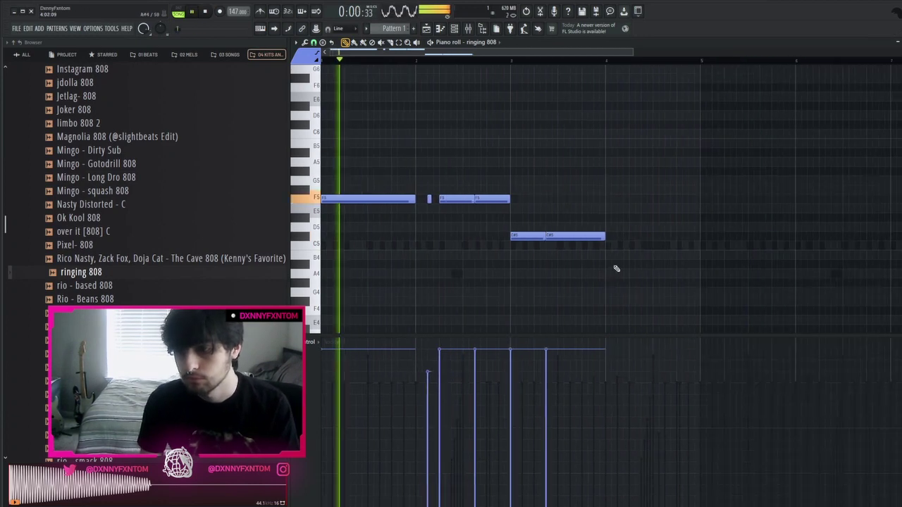
Copy the C#5 pair from bar 3 into bar 4 and trim its last note to end at bar 5
ctrl+drag(616, 268, 641, 243)
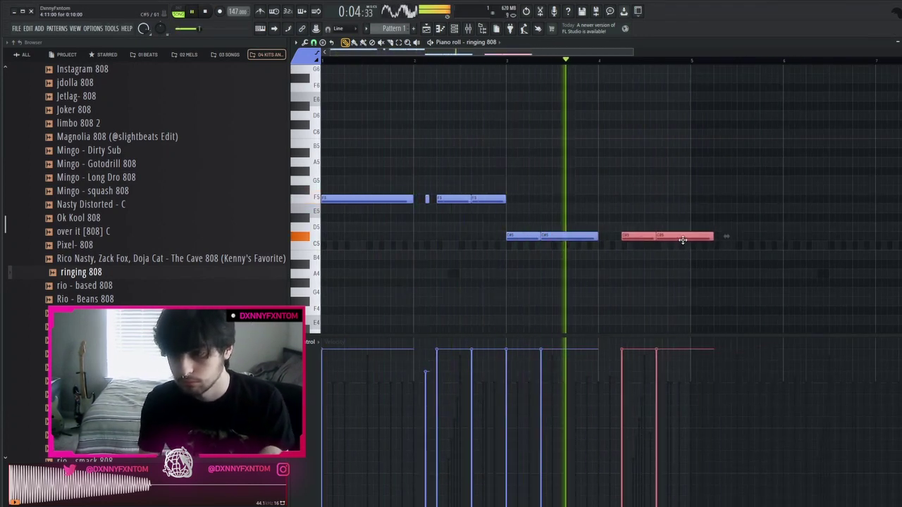
ctrl+click(653, 224)
drag(711, 240, 690, 241)
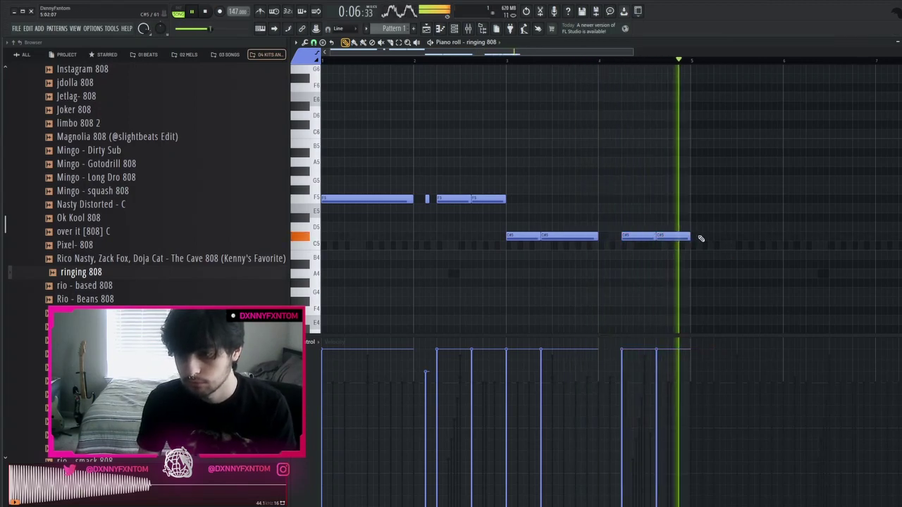
Place an A#5 note at bar 5, remove its trial duplicate, and stretch the note to fill the whole bar
key(space)
key(space)
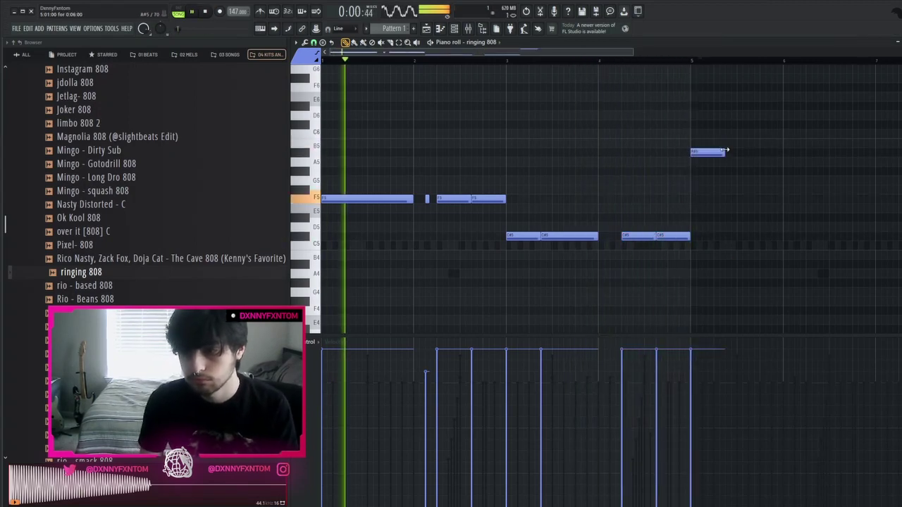
mouse_move(725, 162)
mouse_down()
mouse_move(770, 161)
mouse_move(724, 179)
mouse_up()
scroll(715, 205, up, 4)
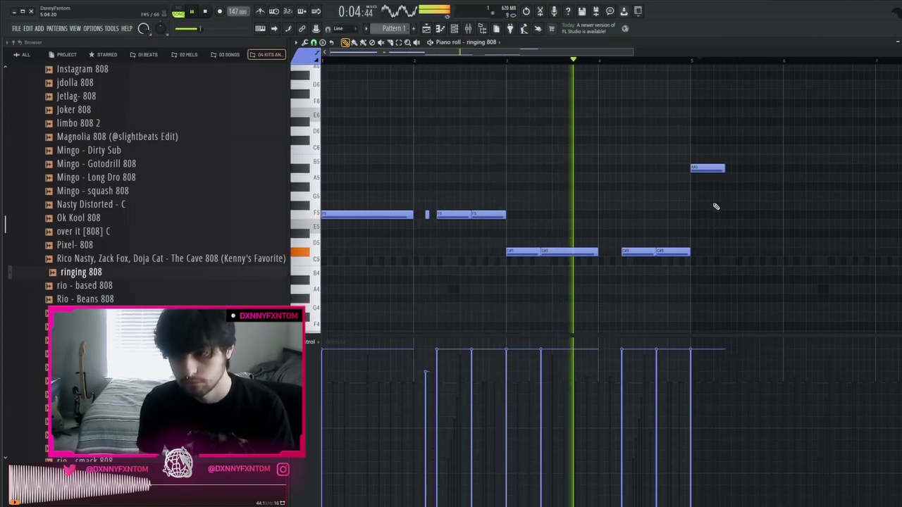
scroll(757, 255, down, 2)
drag(747, 258, 649, 221)
key(ctrl+b)
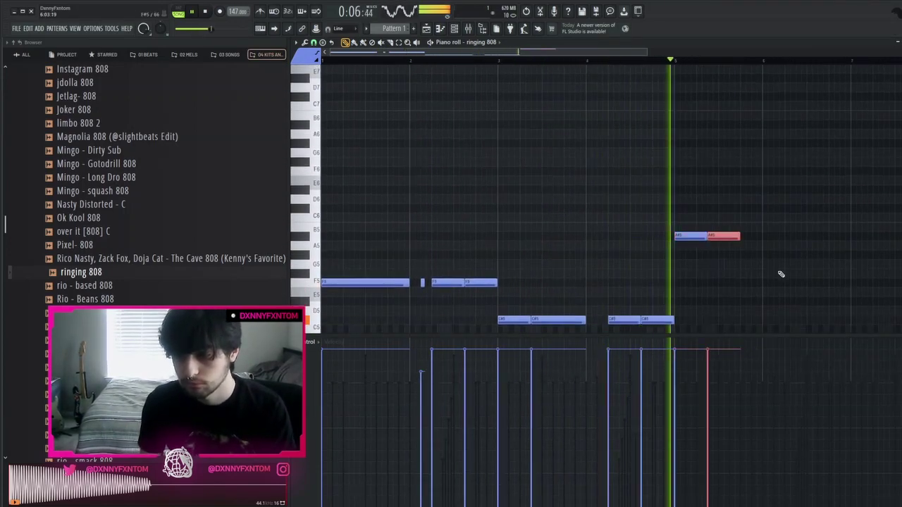
right_click(738, 235)
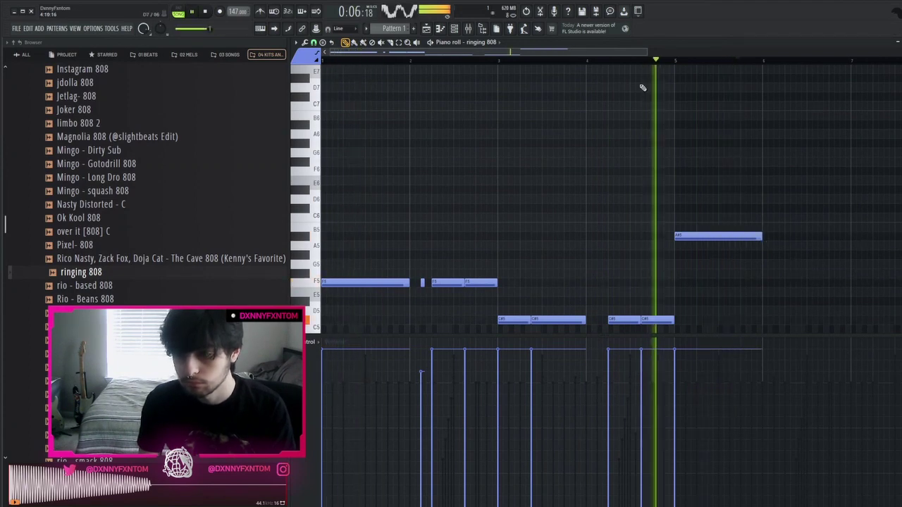
Add two back-to-back A#5 notes ending at bar 7, with a short A#5 note ahead of them in bar 6
click(795, 236)
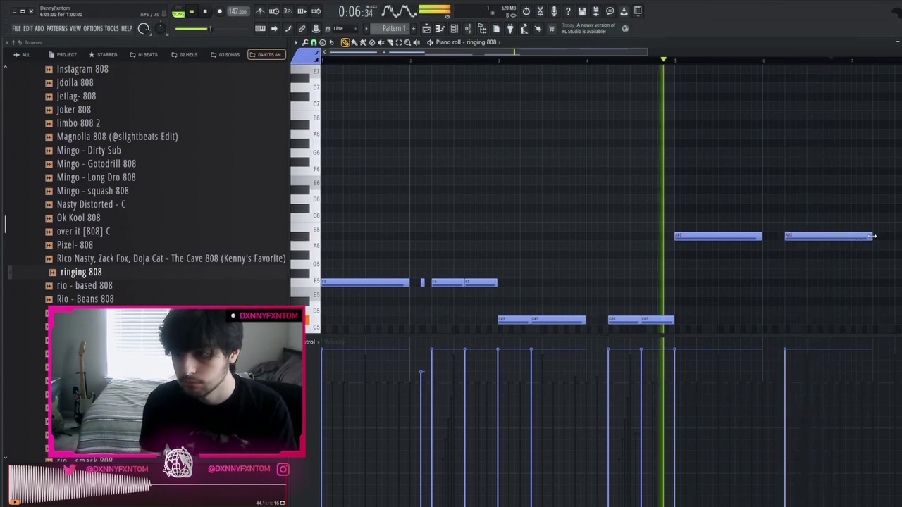
drag(870, 236, 835, 238)
ctrl+click(817, 283)
scroll(811, 282, down, 1)
scroll(772, 265, up, 4)
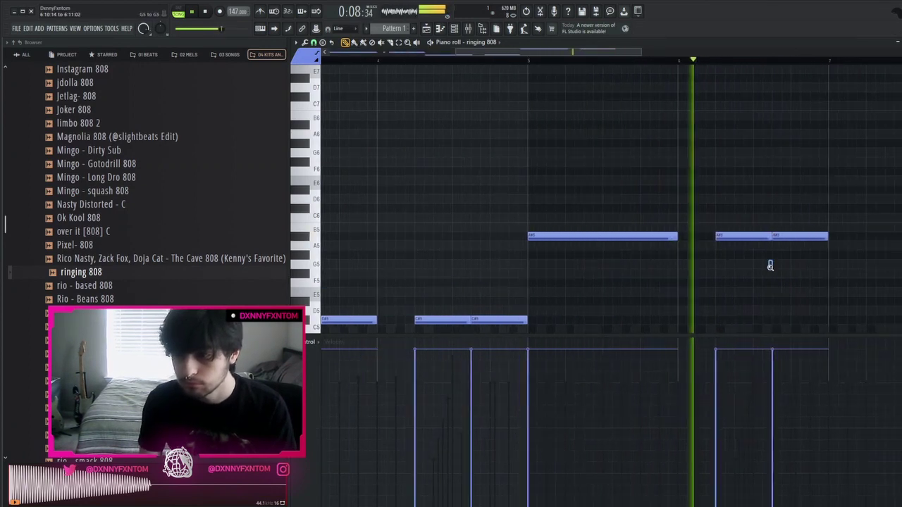
drag(769, 265, 700, 187)
scroll(747, 229, down, 4)
key(space)
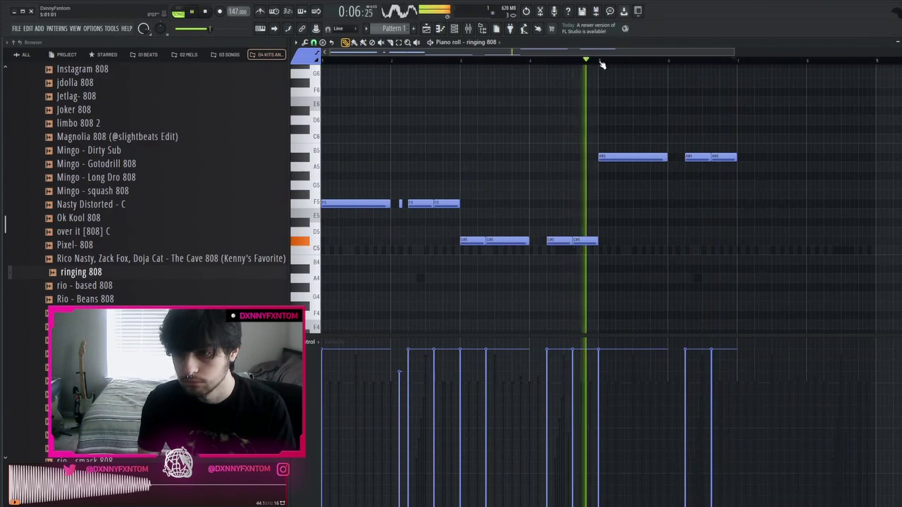
scroll(684, 117, up, 3)
click(691, 157)
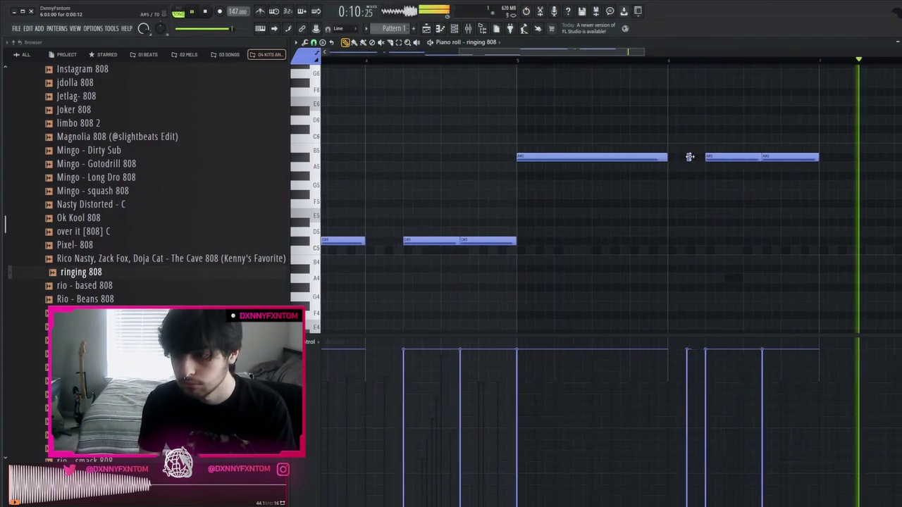
Raise bar 6's last note to C6, add a C#6 note at bar 7, and lower both by one octave
scroll(676, 152, down, 3)
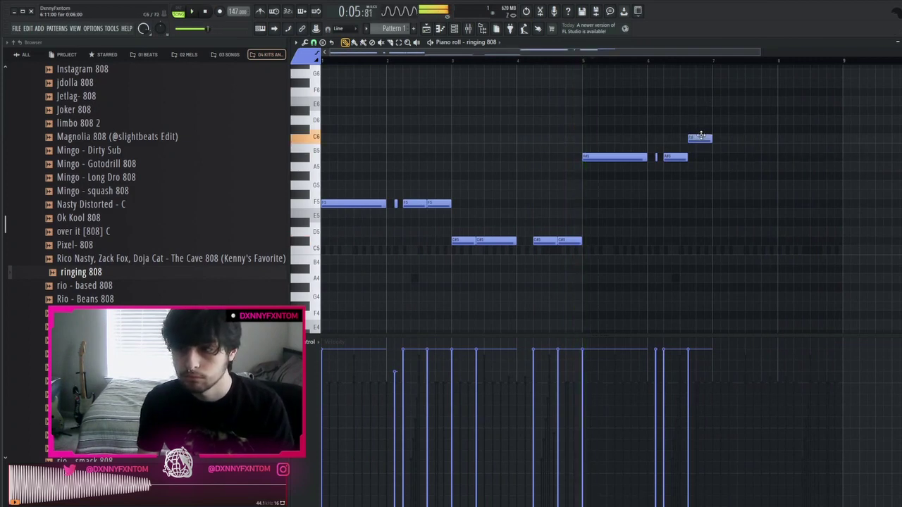
click(713, 129)
drag(738, 128, 703, 110)
key(ctrl+Down)
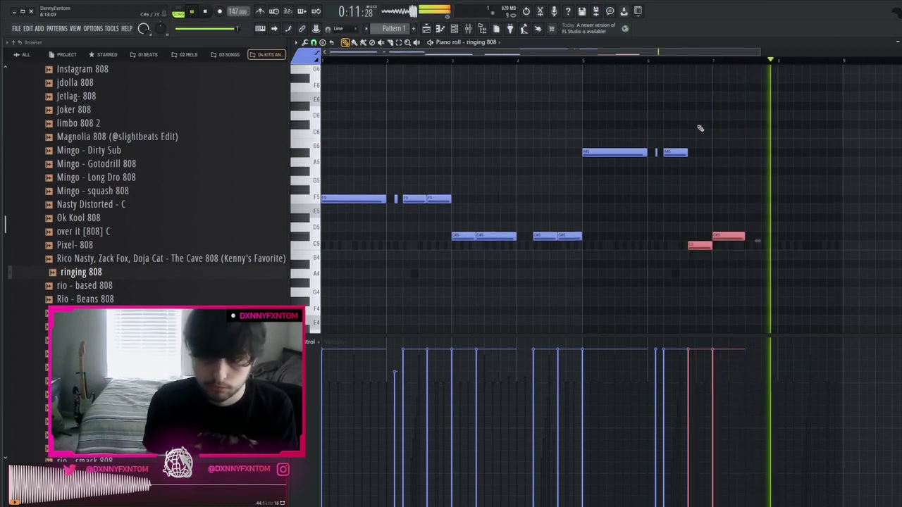
Delete the C5 note at the end of bar 6 and put a second A#5 note back in its place
click(648, 61)
ctrl+click(710, 117)
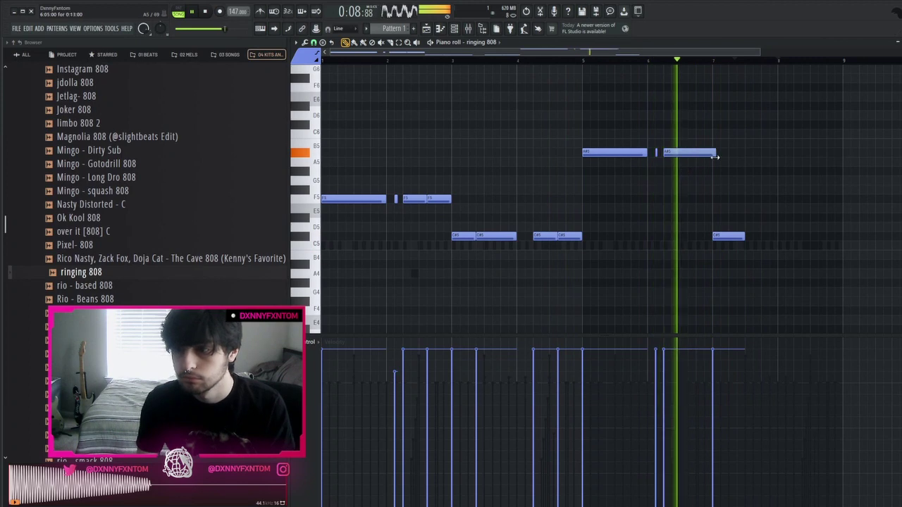
scroll(690, 248, up, 2)
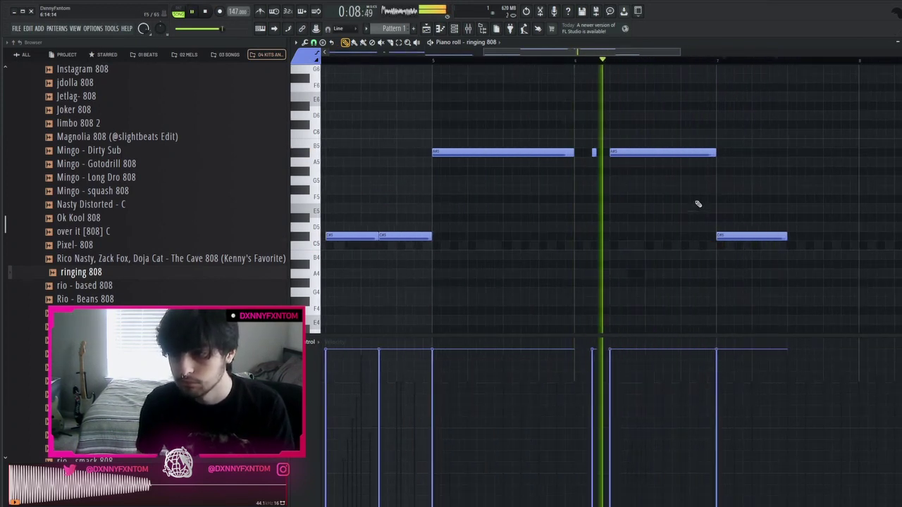
scroll(682, 195, down, 3)
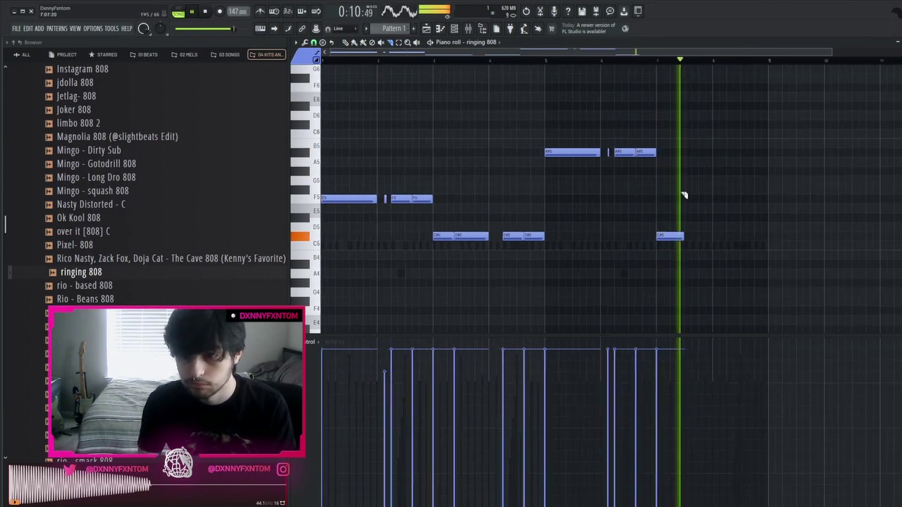
Rework bar 7 into two joined C#5 notes, a very short C#5, and a quarter-bar C#5 ending at bar 8
scroll(672, 205, up, 1)
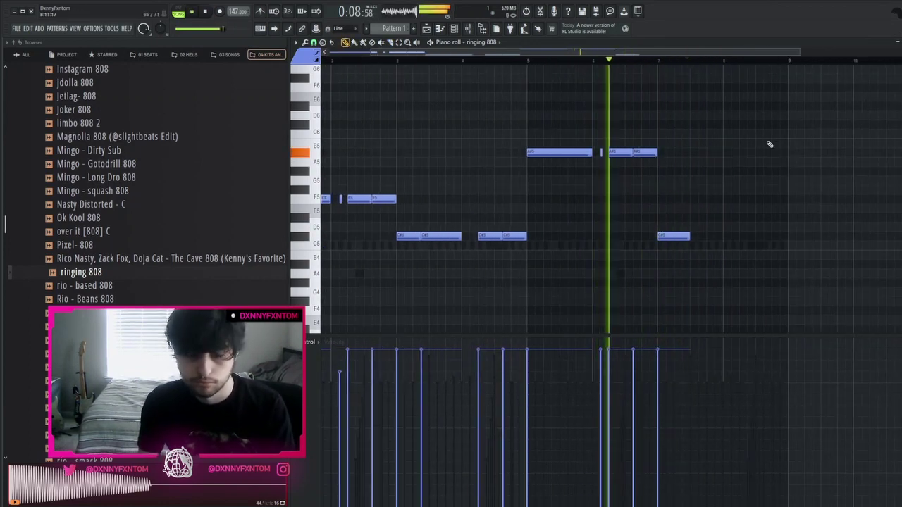
scroll(732, 254, up, 2)
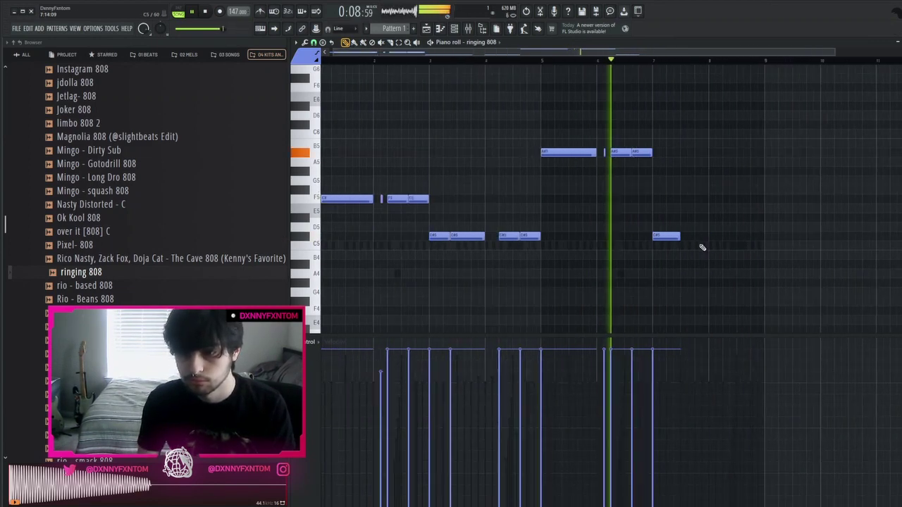
scroll(702, 247, up, 2)
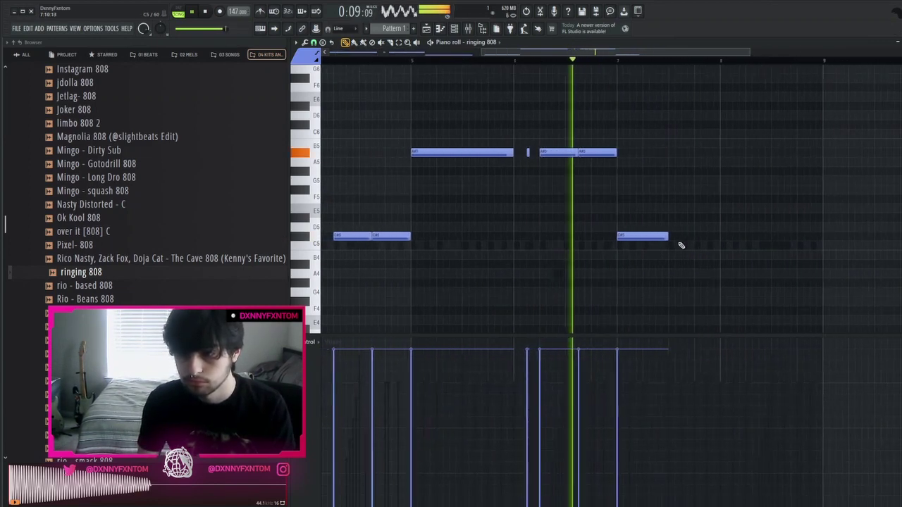
drag(675, 236, 667, 236)
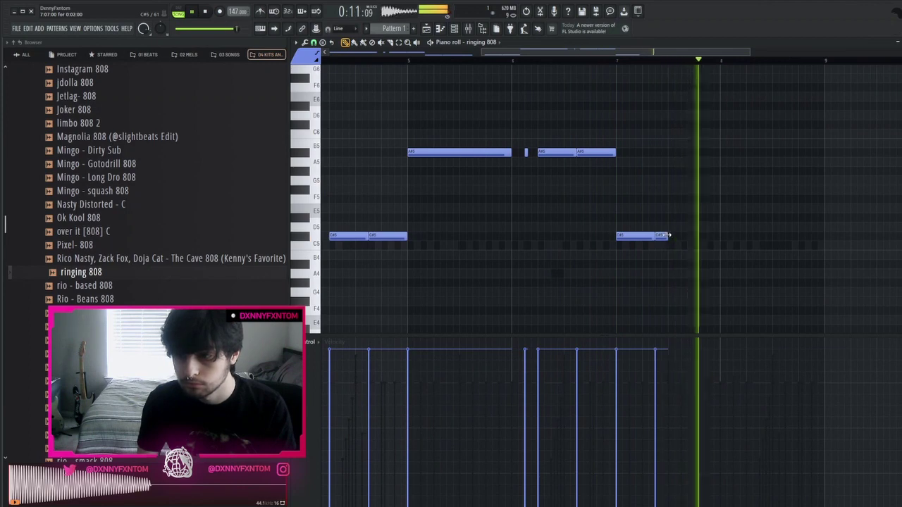
click(683, 236)
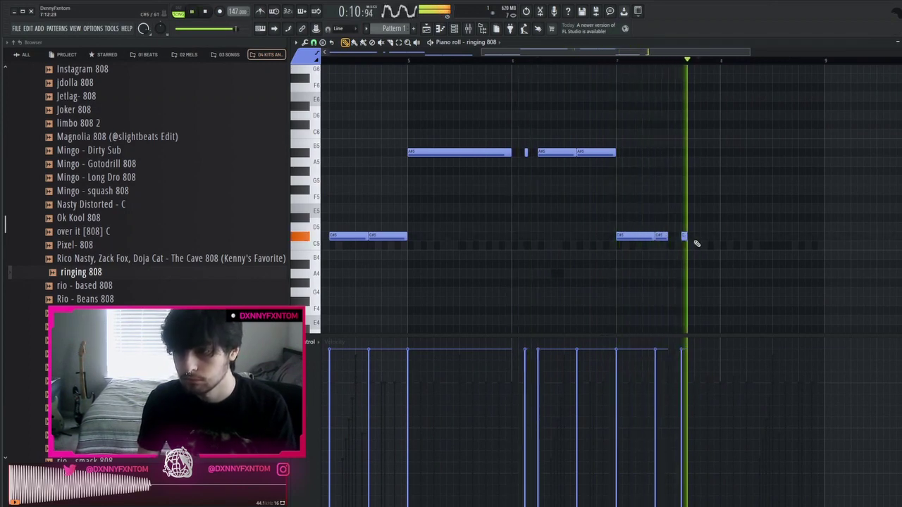
click(696, 236)
drag(699, 236, 719, 237)
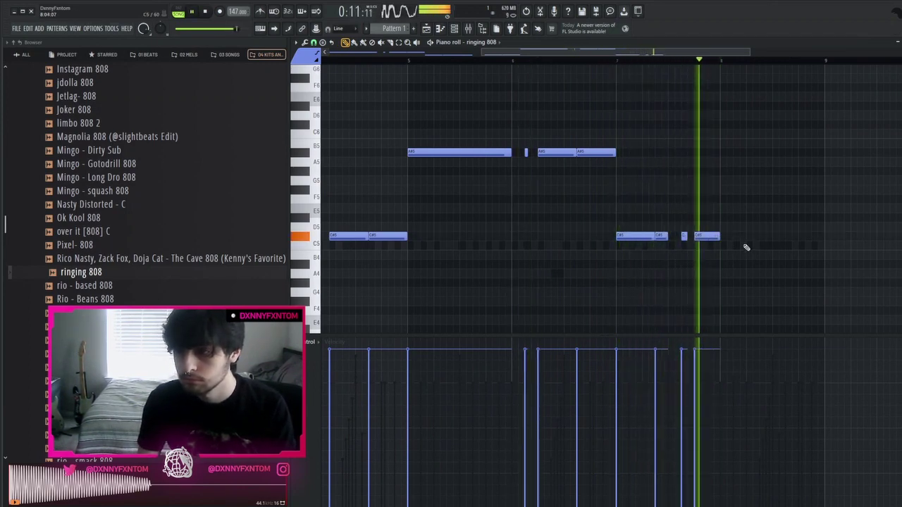
Add two equal back-to-back C#5 notes in bar 8, with the second ending at bar 9
click(749, 236)
drag(787, 240, 784, 239)
click(790, 237)
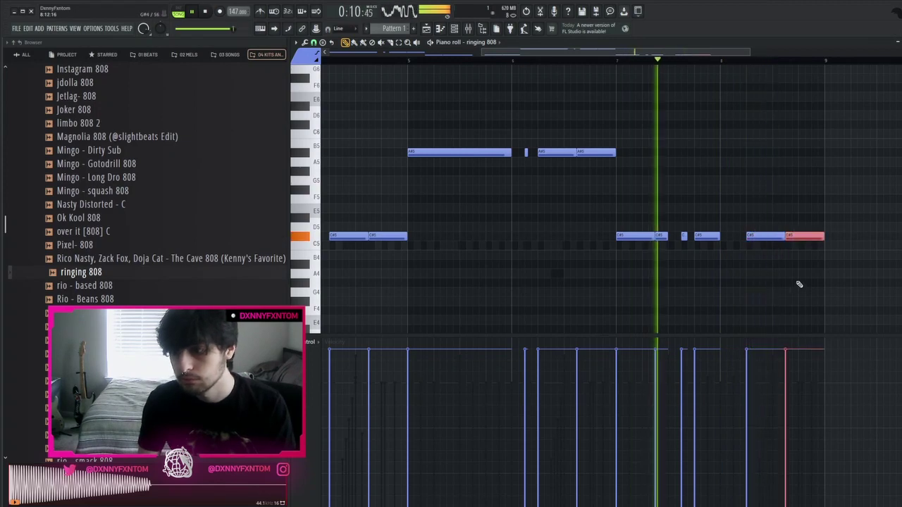
scroll(791, 277, down, 3)
scroll(791, 282, down, 1)
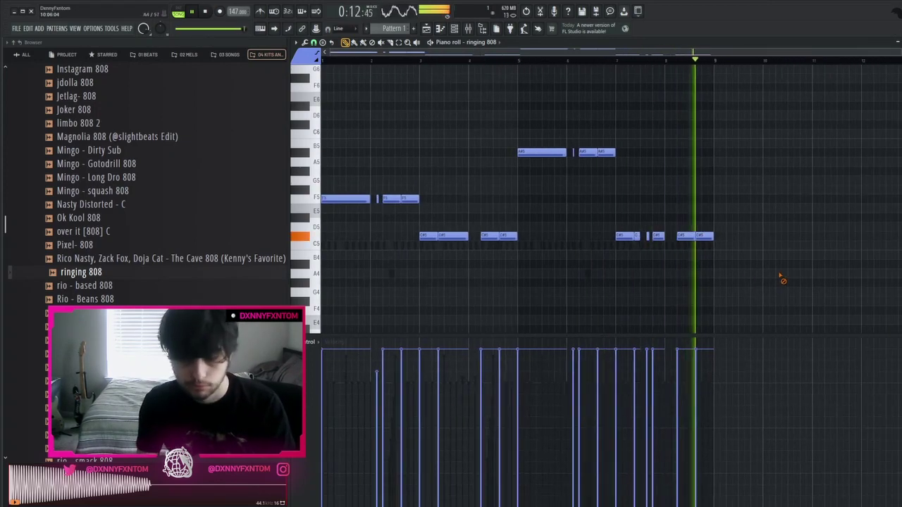
Load [CRY] oh.spacex from the RIO 2023 stash's Open Hats _ Crashes folder as a new channel below ringing 808
key(F6)
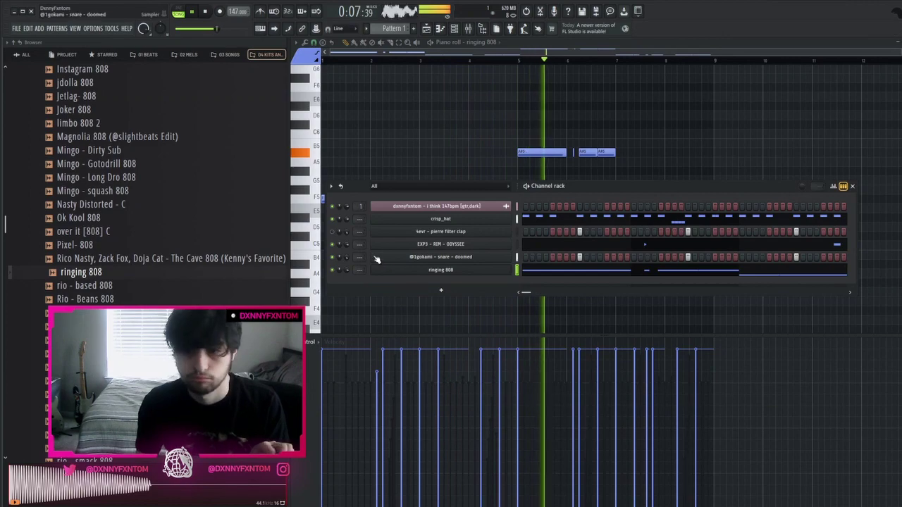
scroll(141, 176, up, 20)
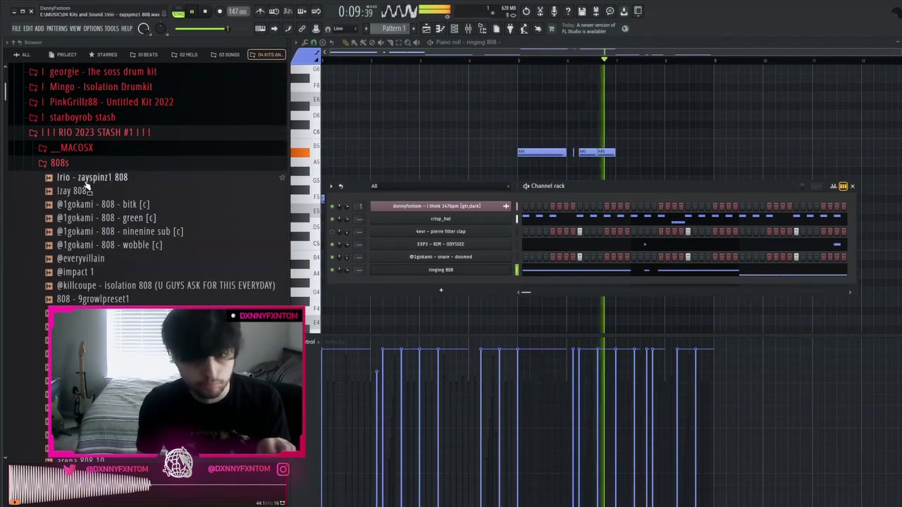
click(81, 167)
click(81, 315)
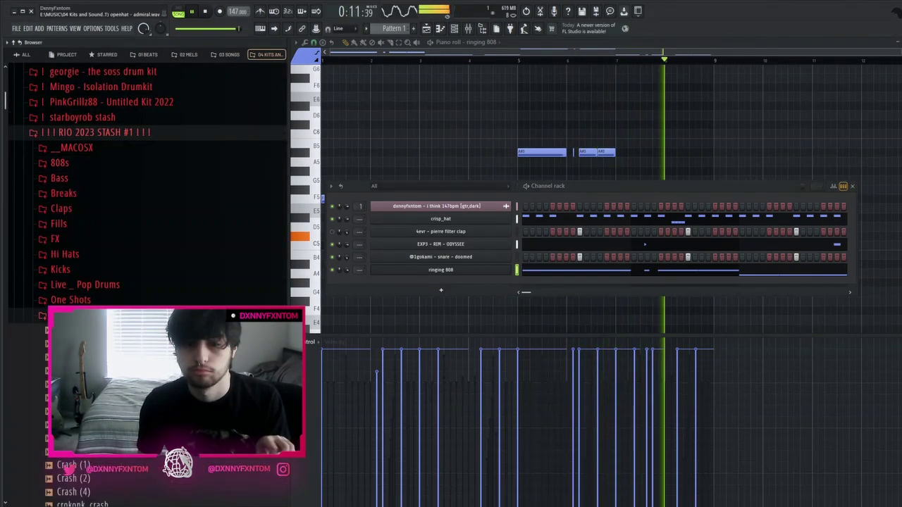
click(81, 370)
drag(81, 371, 439, 290)
Turn on Normalize for the [CRY] oh.spacex channel's sample and close its settings
click(399, 284)
click(439, 183)
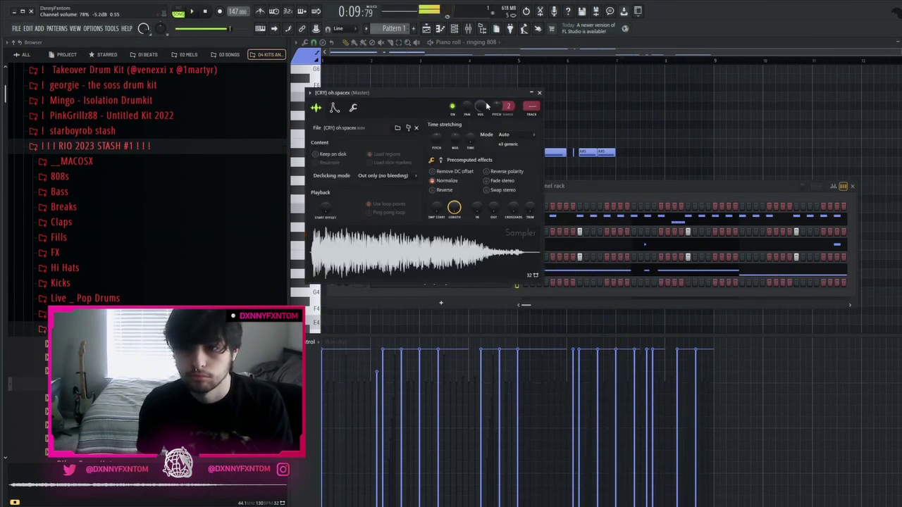
key(Escape)
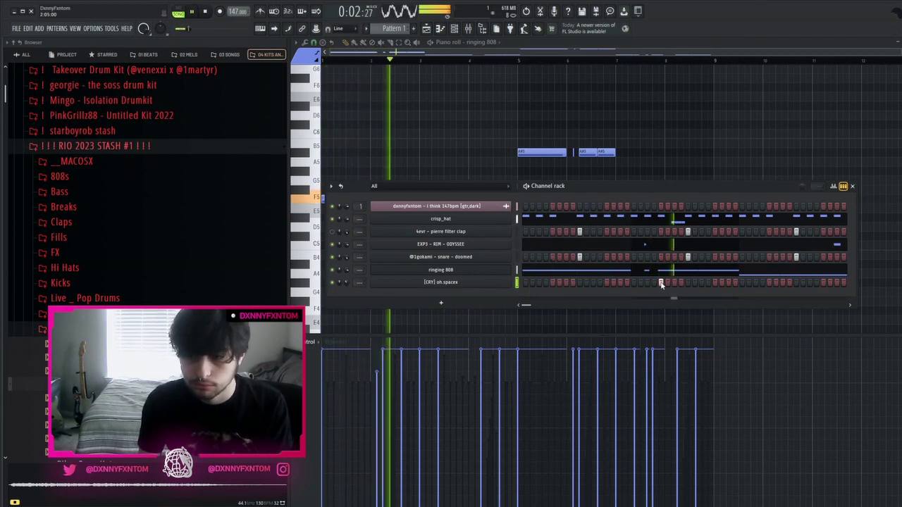
Audition the Open Hats _ Crashes samples and load Open Hat (2) in place of the [CRY] oh.spacex channel's sample
key(Down)
key(Down)
key(Down)
key(Down)
key(Down)
key(Down)
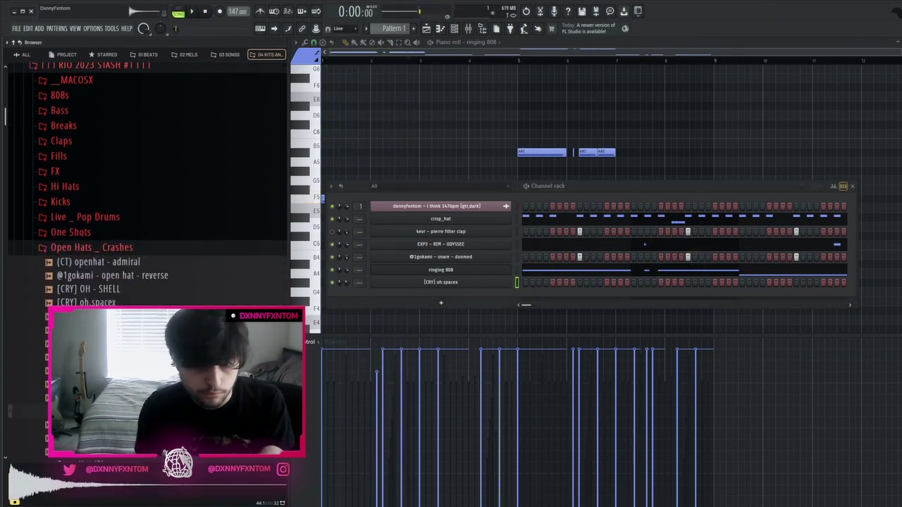
key(Down)
key(Down)
key(Down)
key(Down)
key(Down)
key(Down)
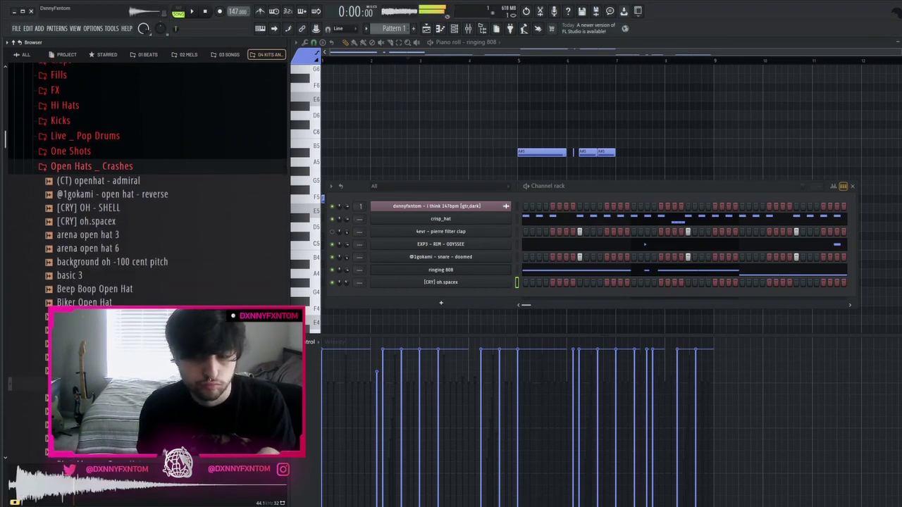
Place Open Hat (2) hits on C5 at the start of bar 1 and bar 5
click(526, 283)
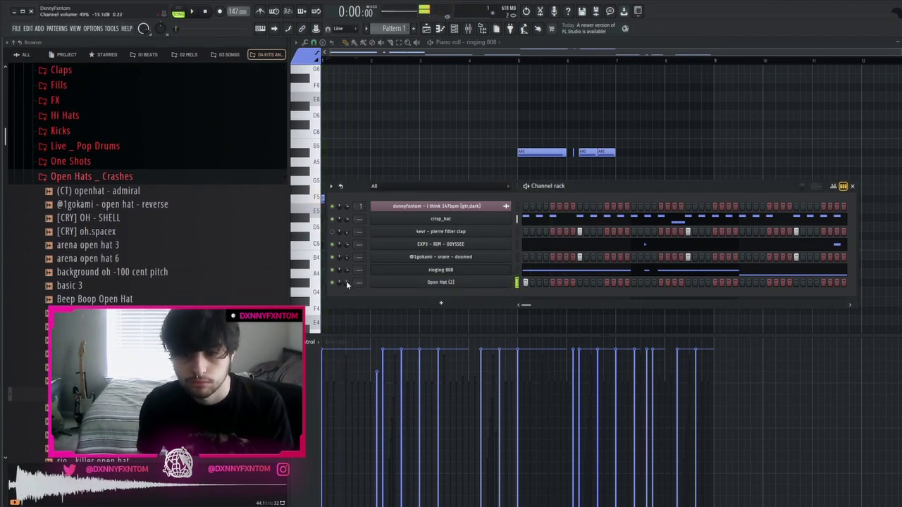
click(455, 284)
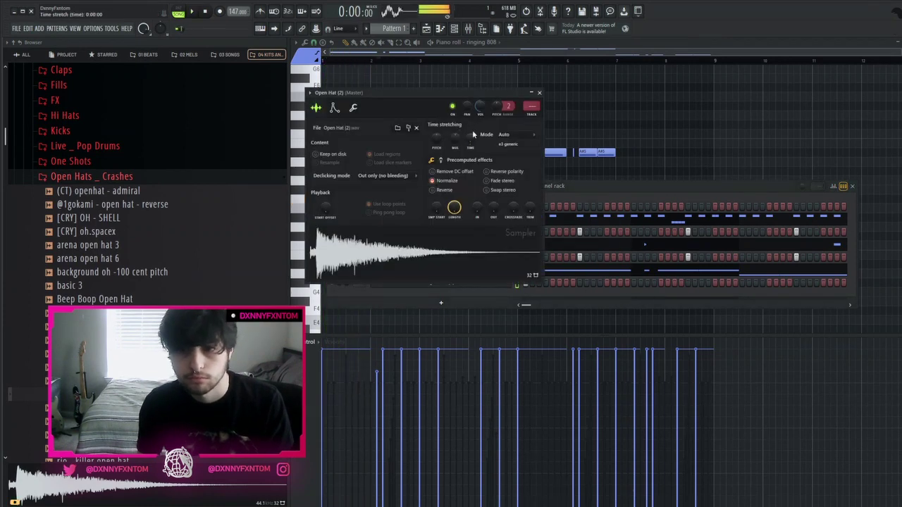
click(539, 93)
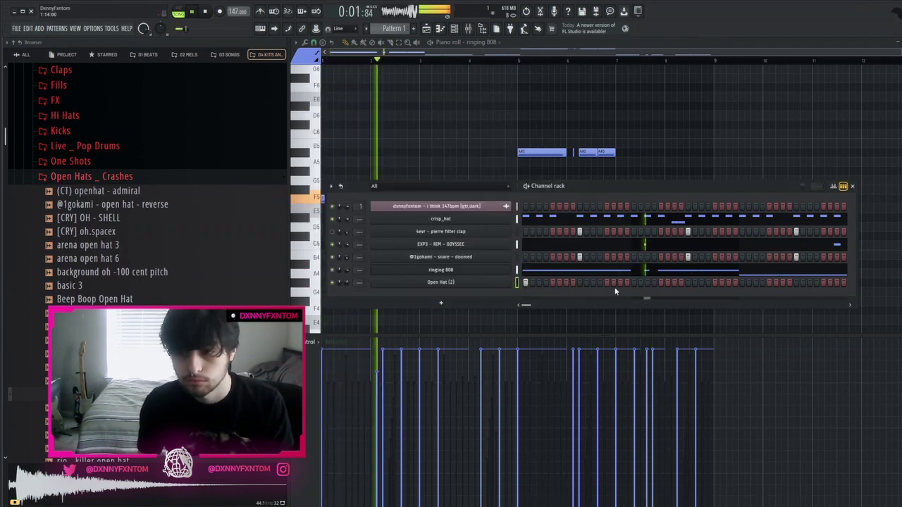
key(F7)
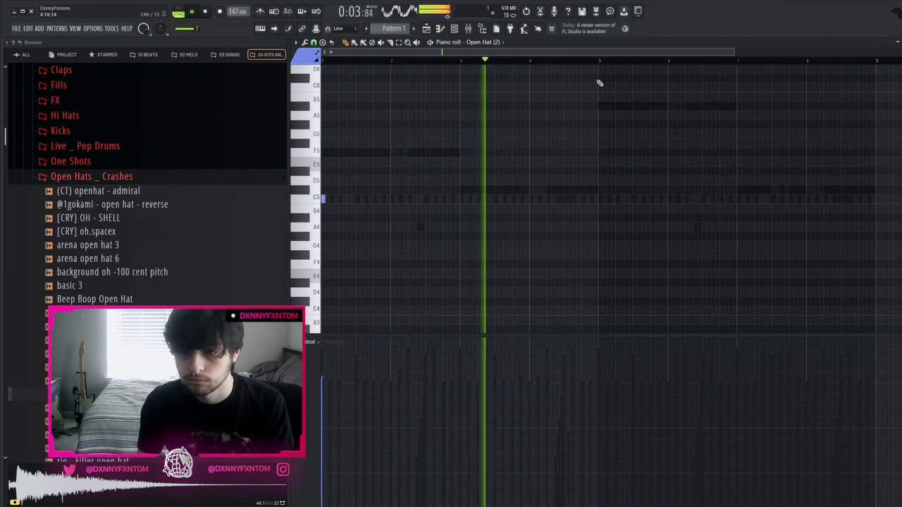
click(599, 198)
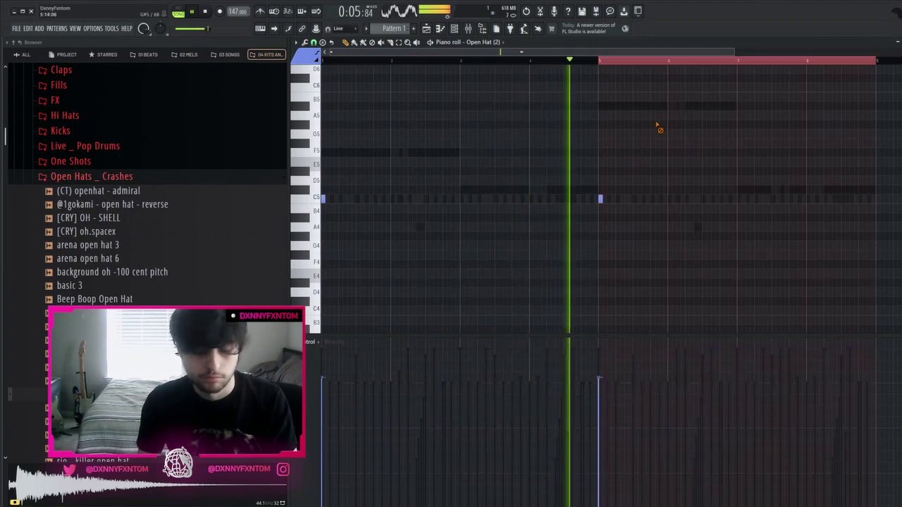
ctrl+click(620, 98)
scroll(602, 99, down, 1)
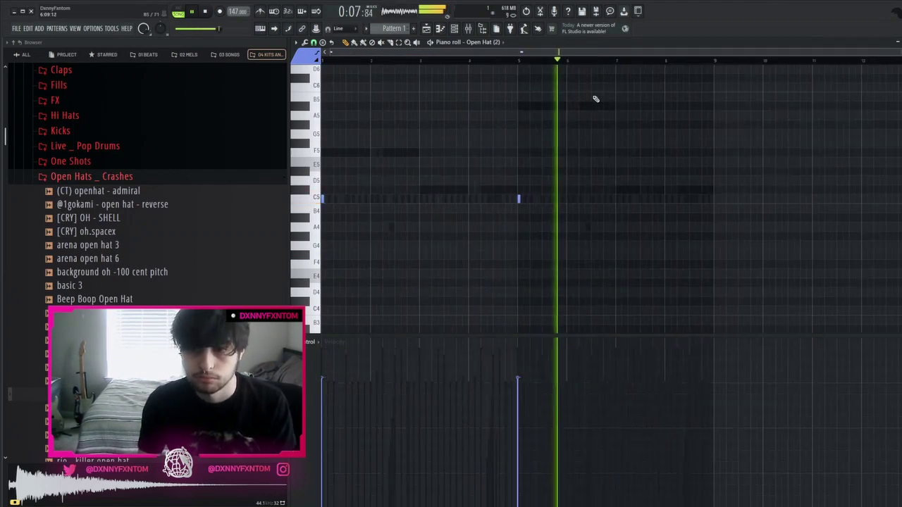
scroll(596, 98, up, 1)
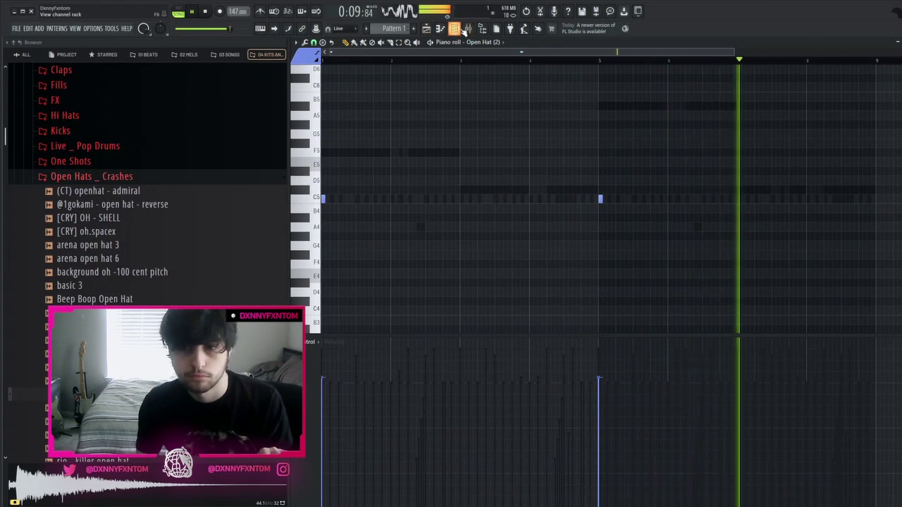
click(466, 30)
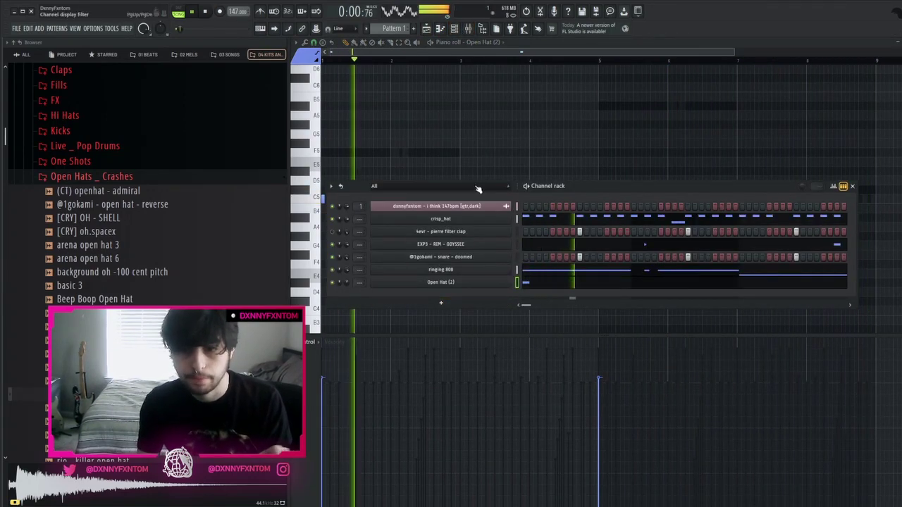
click(458, 31)
click(458, 31)
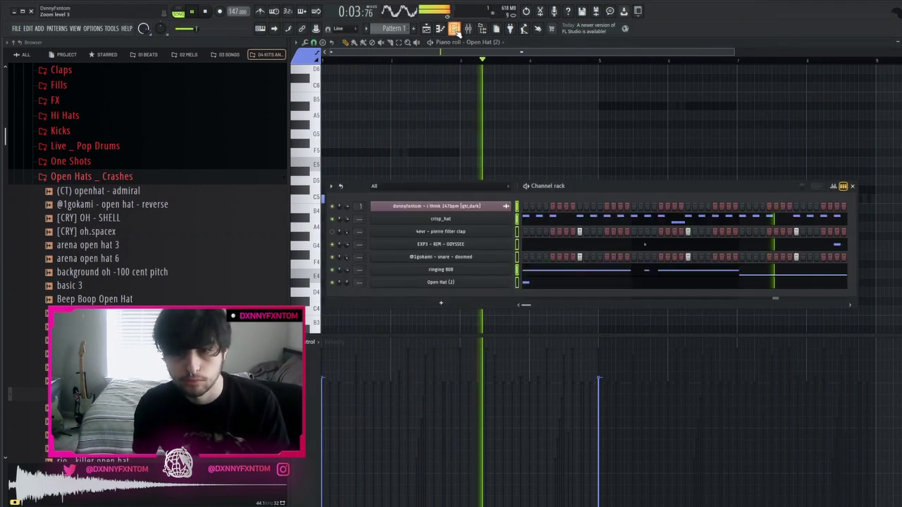
click(131, 104)
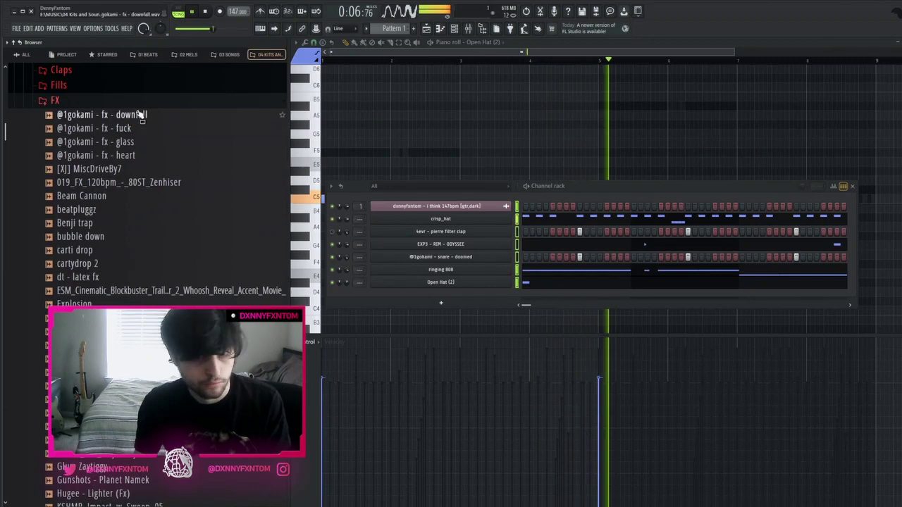
click(136, 101)
Split Pattern 1 by channel in the playlist and stack the resulting drum, 808 and open hat clips on tracks 7 to 12
click(427, 30)
key(space)
scroll(707, 140, down, 1)
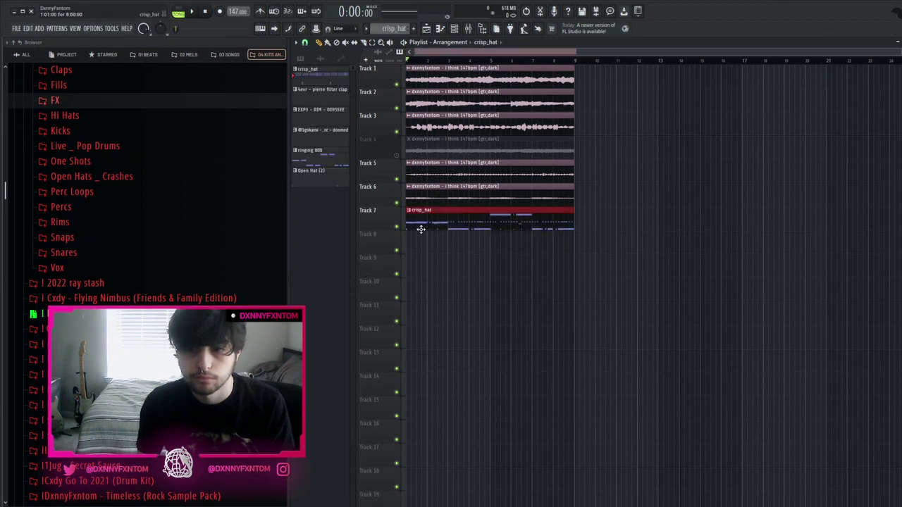
drag(512, 257, 484, 211)
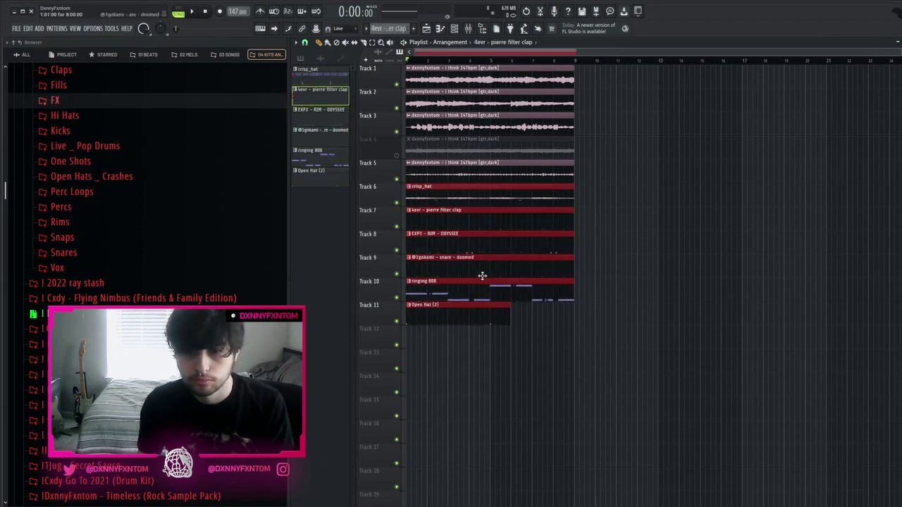
drag(469, 299, 455, 321)
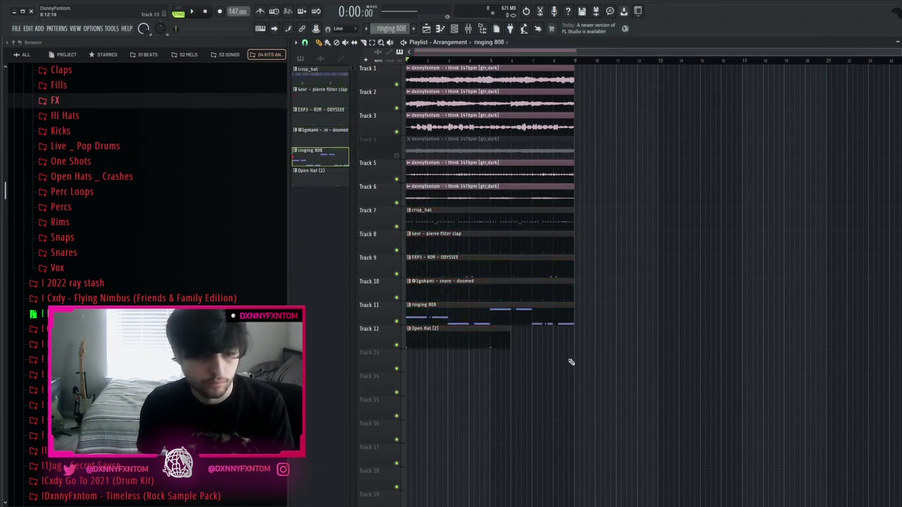
Extend the Open Hat (2) clip to bar 9 and duplicate the whole eight-bar arrangement twice, ending at bar 25
key(space)
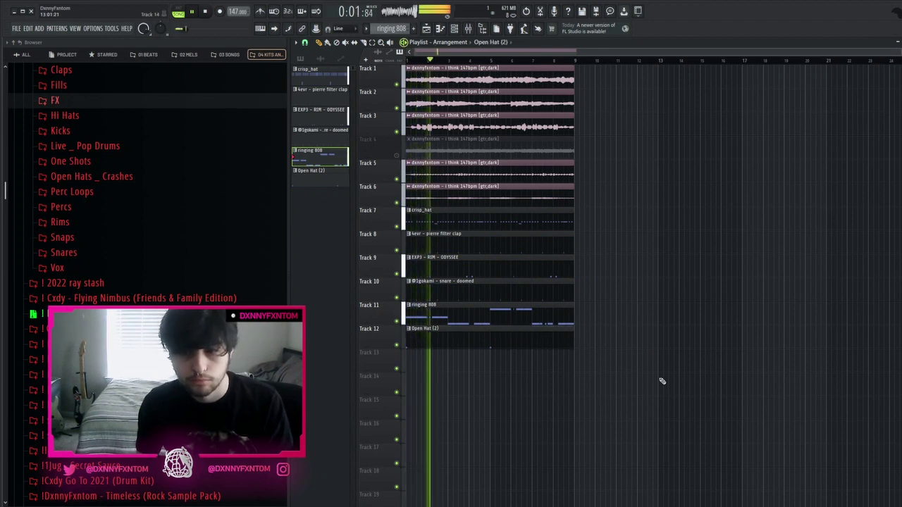
key(ctrl+a)
scroll(545, 354, down, 2)
key(ctrl+b)
key(ctrl+b)
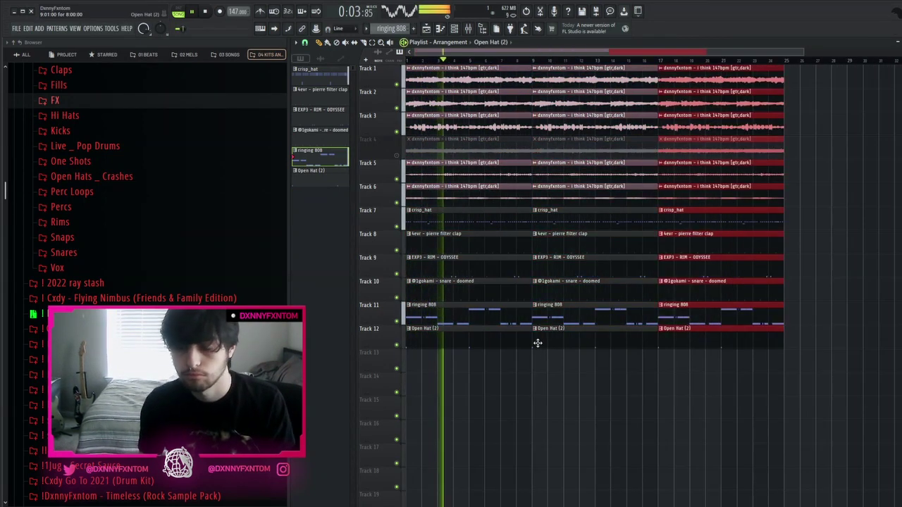
Delete the first eight bars of drum, 808 and open hat clips on tracks 7 to 12 and restart playback
click(454, 29)
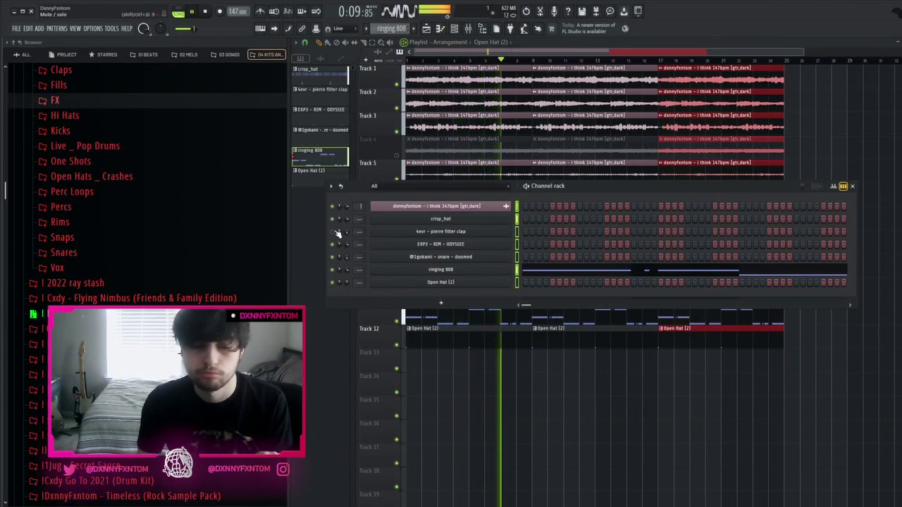
key(space)
key(space)
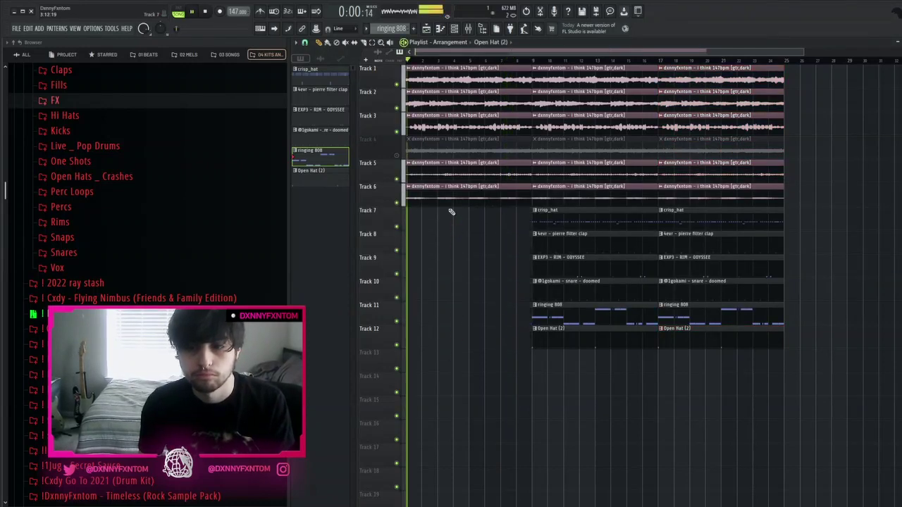
Unmute track 4 and delete the first eight-bar guitar loop clips on tracks 2, 3 and 5
click(395, 155)
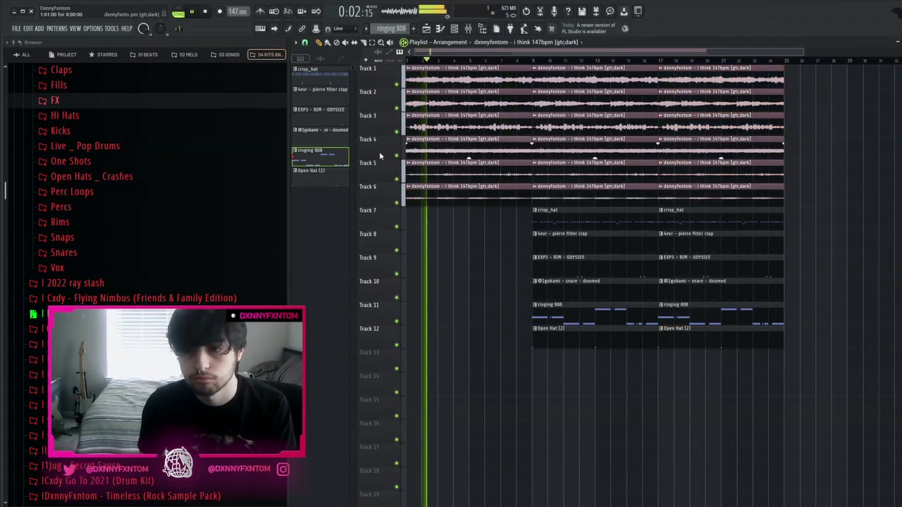
right_click(462, 123)
right_click(467, 105)
right_click(453, 174)
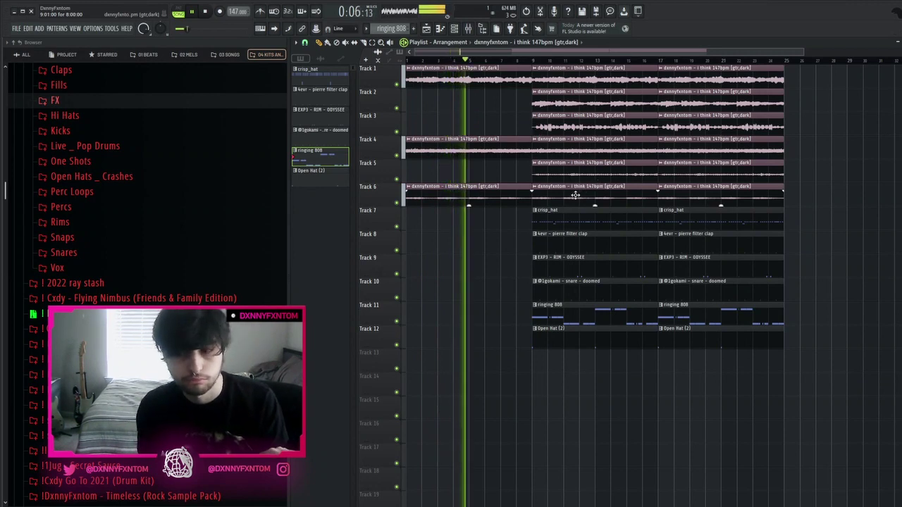
Delete the guitar loop clips on tracks 3 and 4 and the clap clip on track 8 that start at bar 9
right_click(586, 150)
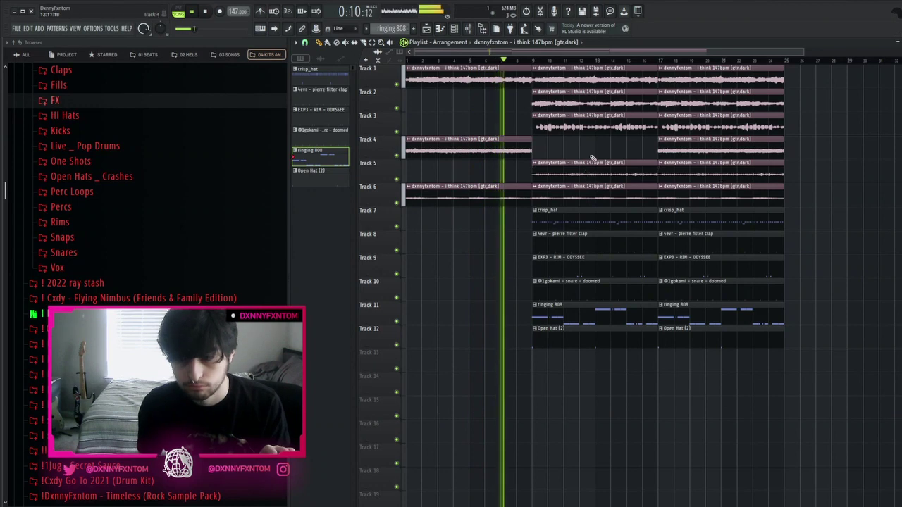
right_click(574, 134)
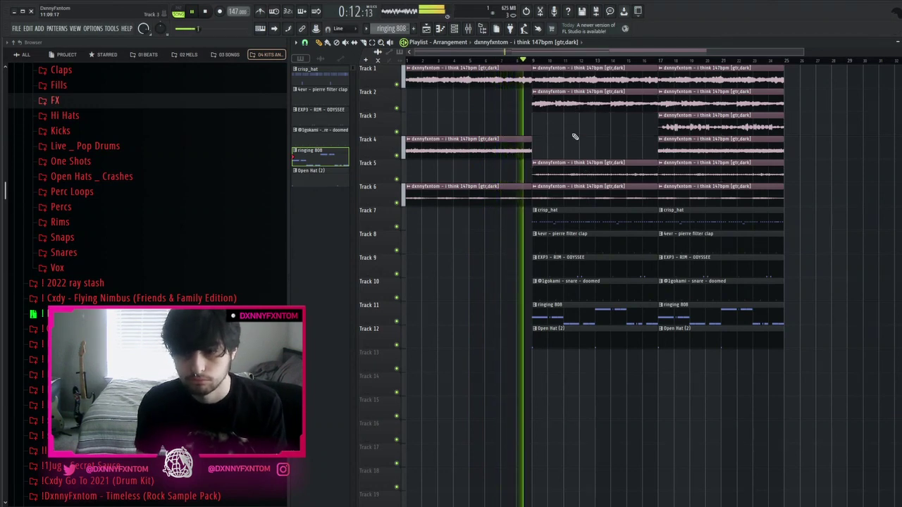
right_click(594, 249)
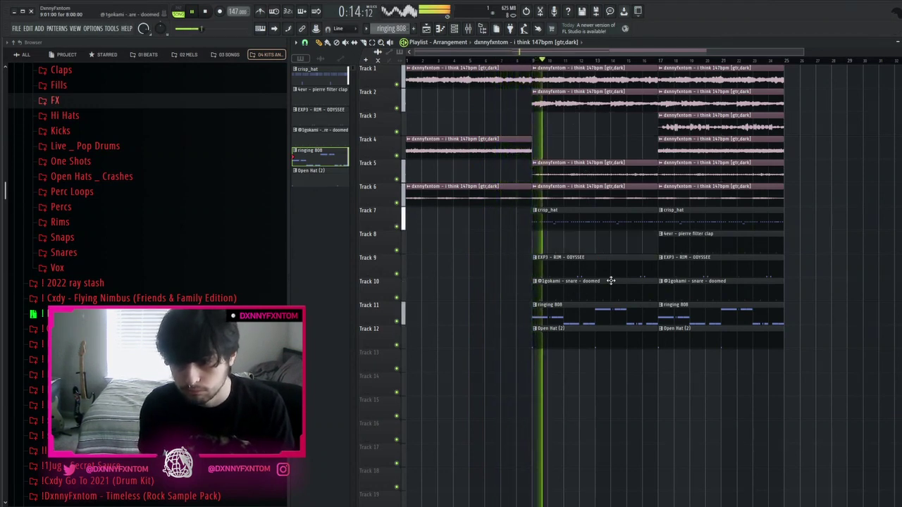
Duplicate all clips in the section starting at bar 17 so the copy fills bars 25 to 32
scroll(610, 280, down, 1)
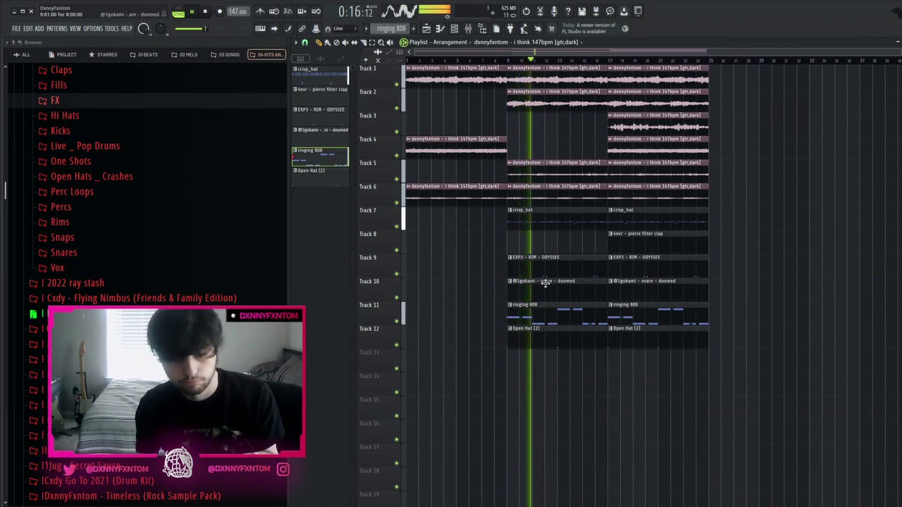
drag(645, 373, 676, 77)
key(ctrl+b)
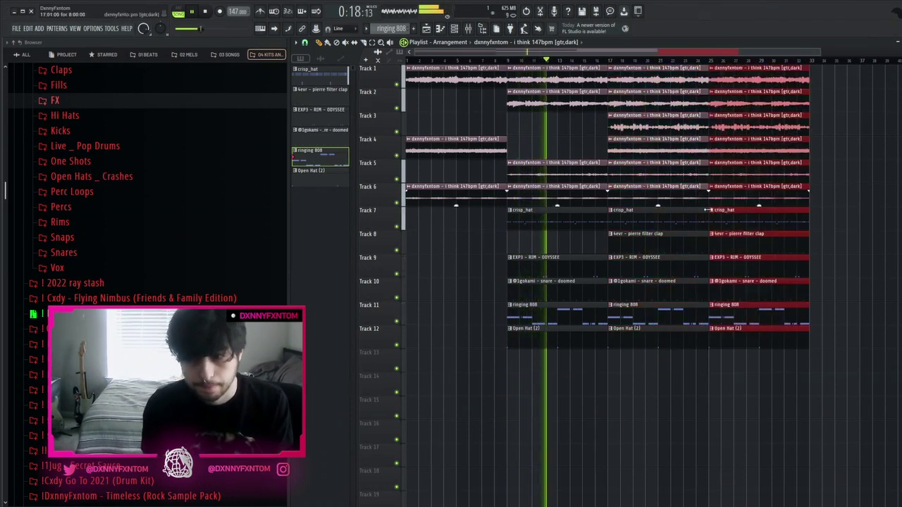
scroll(706, 215, down, 1)
ctrl+click(679, 399)
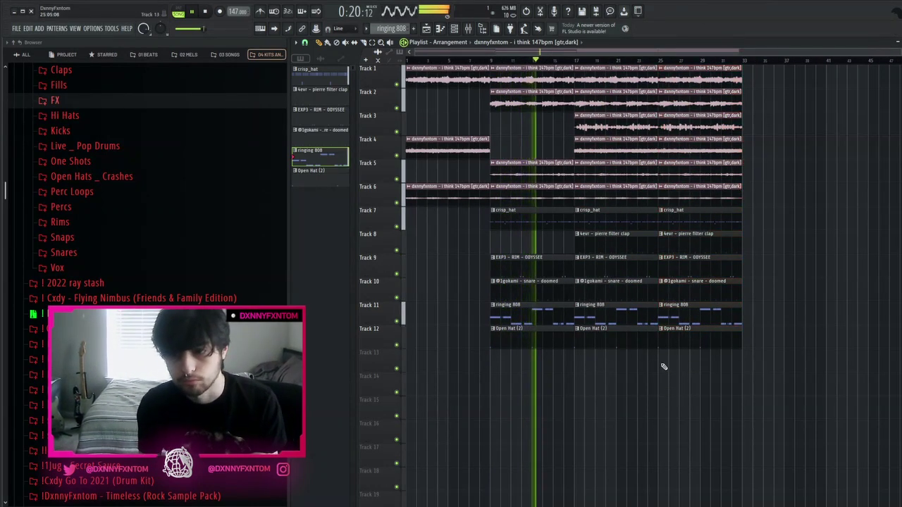
Try adding 4evr - pierre filter clap and crisp_hat clips to the intro at bar 1
click(477, 233)
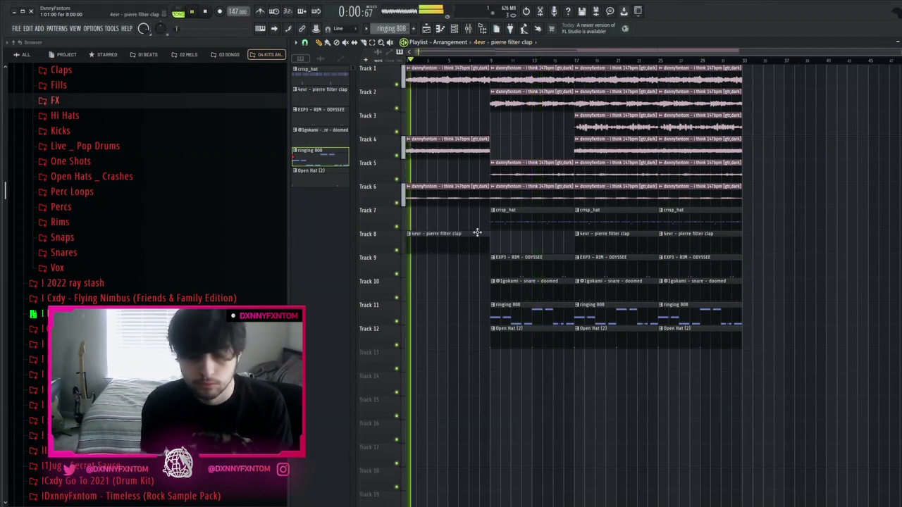
click(506, 211)
click(415, 210)
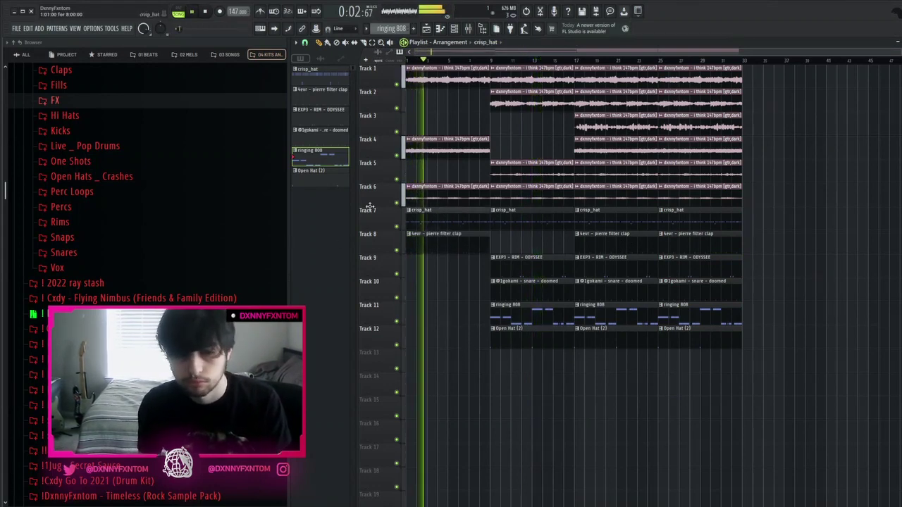
right_click(447, 214)
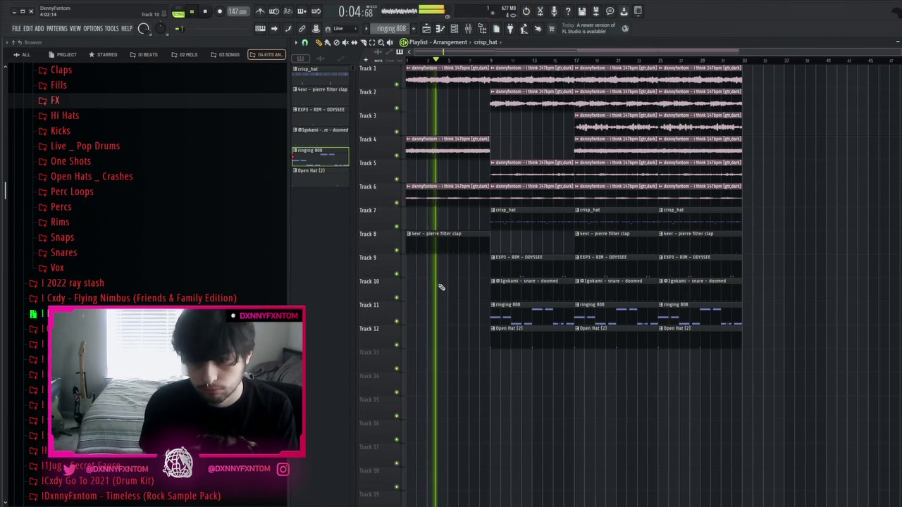
right_click(449, 243)
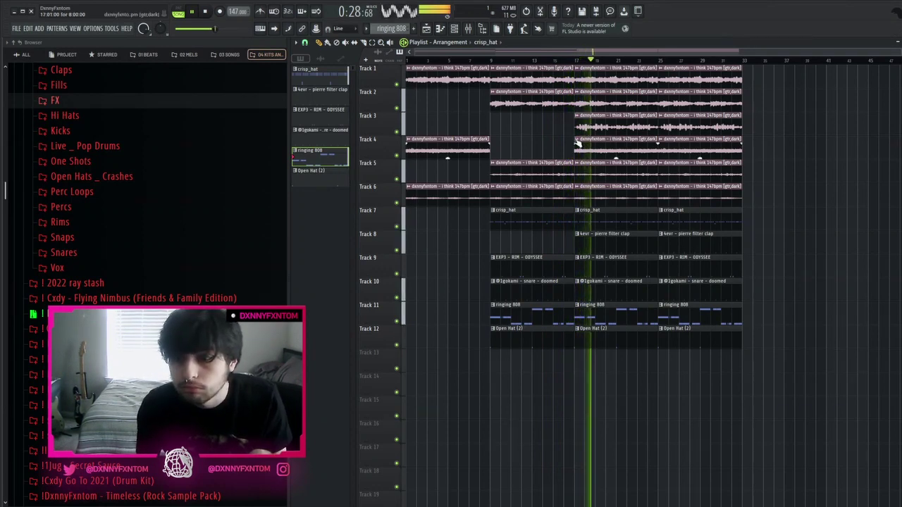
Make track 4's guitar loop clip at bar 17 unique and set its channel volume to 57%
click(600, 211)
double_click(618, 150)
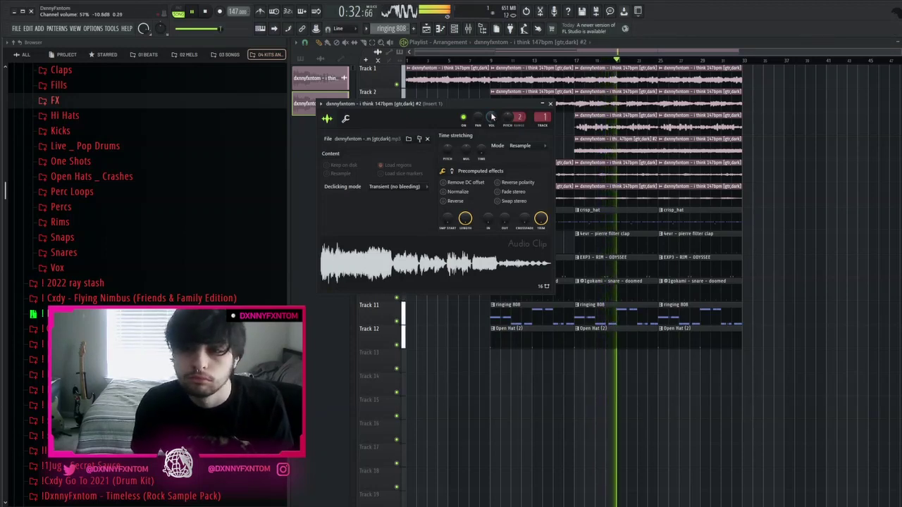
key(Escape)
Replace track 4's intro clip with a copy of the unique #2 loop clip and delete track 4's clip at bar 25
right_click(471, 154)
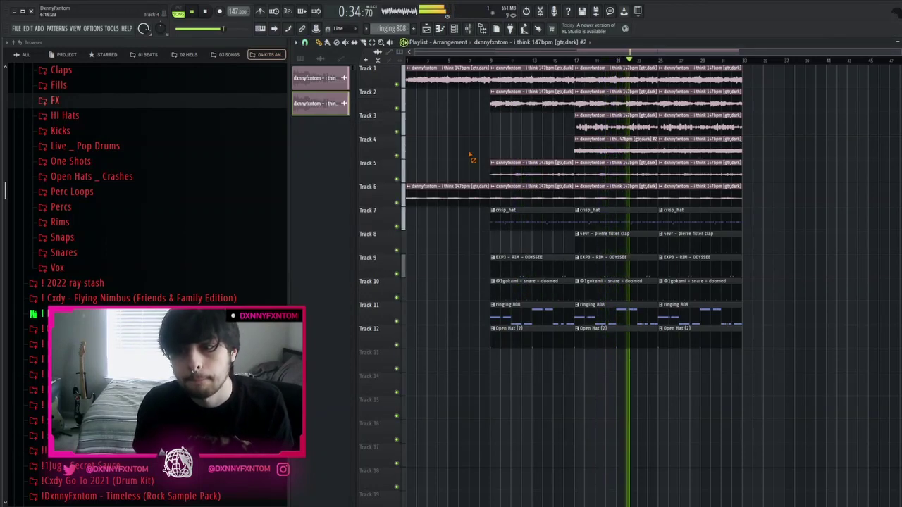
drag(605, 150, 438, 151)
right_click(733, 152)
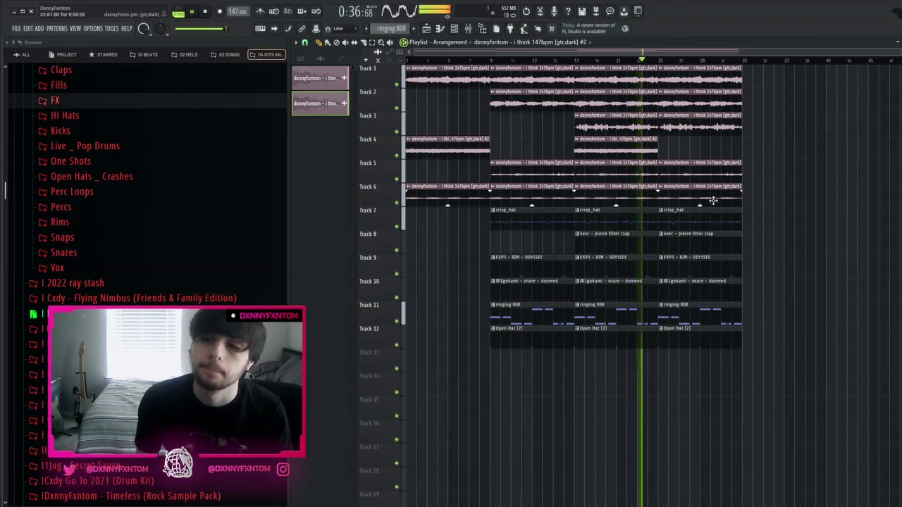
scroll(712, 229, up, 2)
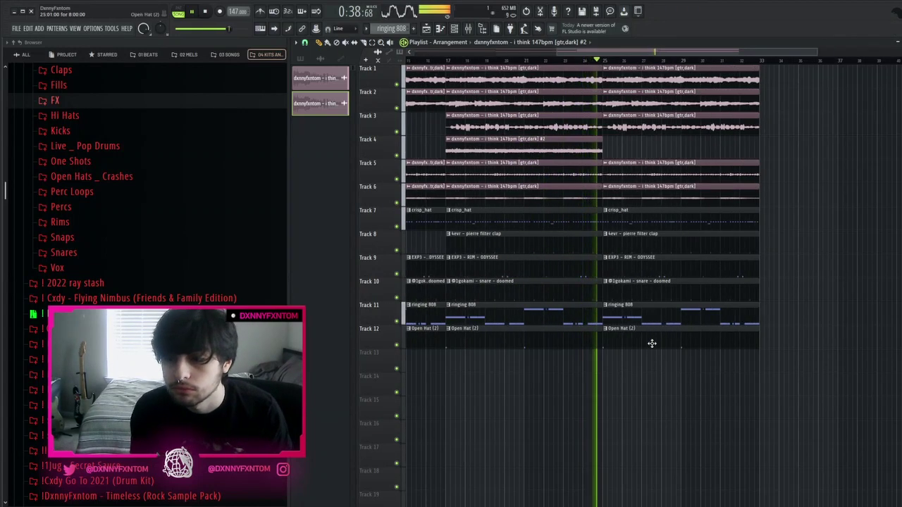
Replace bar 17's pierre filter clap clip with a copy of bar 9's snare clip, and delete the snare clip at bar 25
right_click(526, 282)
scroll(624, 238, down, 2)
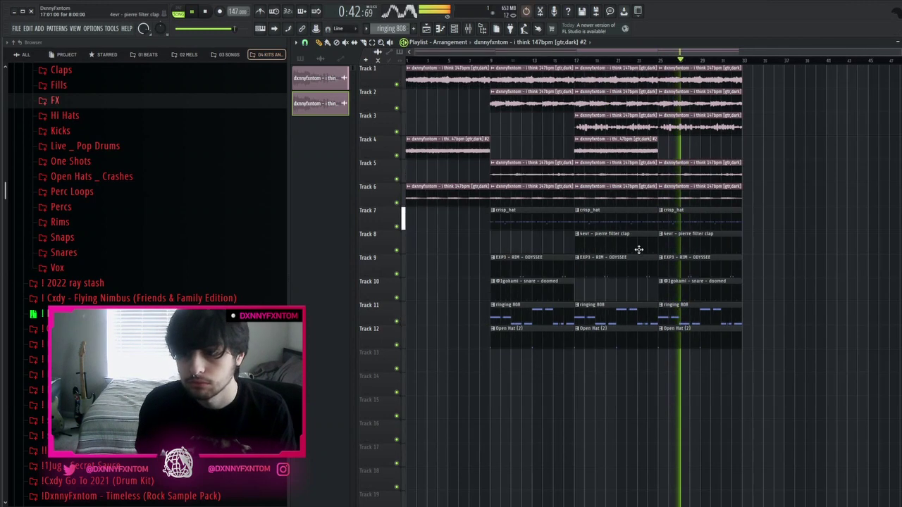
right_click(619, 246)
drag(575, 279, 557, 303)
key(ctrl+b)
right_click(721, 286)
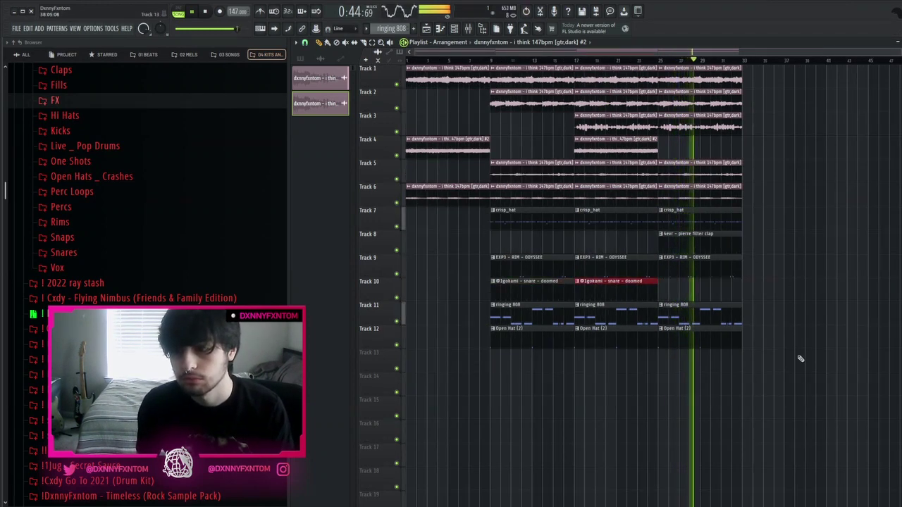
Duplicate the section at bar 25 into bars 33 to 40 and delete the guitar clips on tracks 2, 5 and 6 at bar 25
drag(807, 394, 719, 47)
key(ctrl+b)
right_click(703, 167)
right_click(710, 192)
right_click(699, 105)
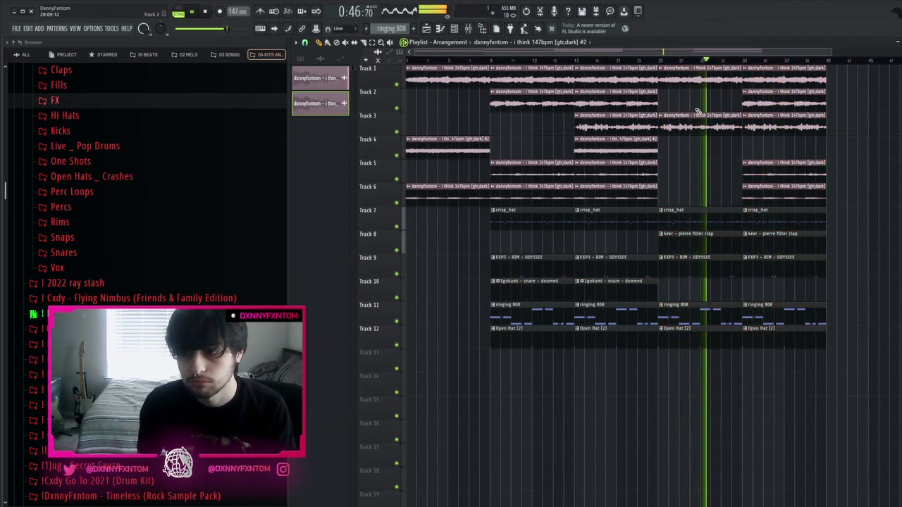
Cut off the beginning of track 11's ringing 808 clip in the bar 25 section so it starts at 26:05
click(645, 61)
scroll(697, 332, up, 5)
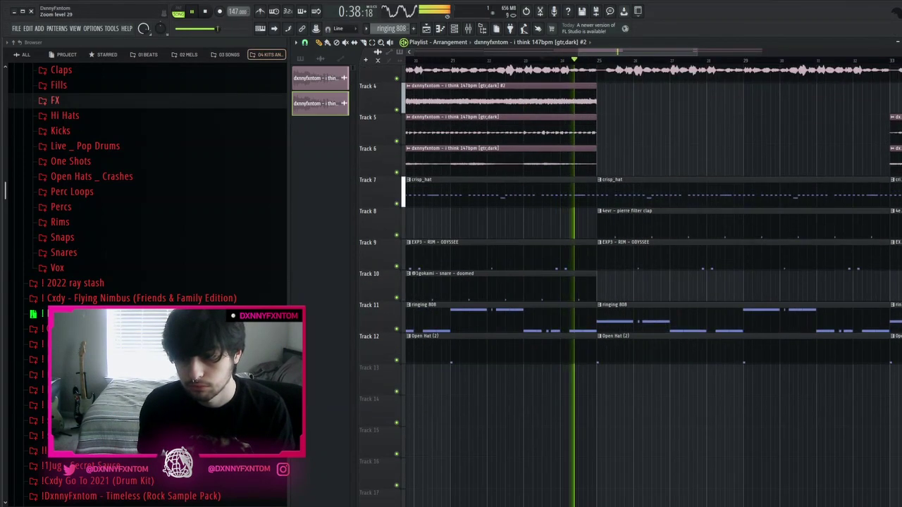
scroll(642, 316, down, 3)
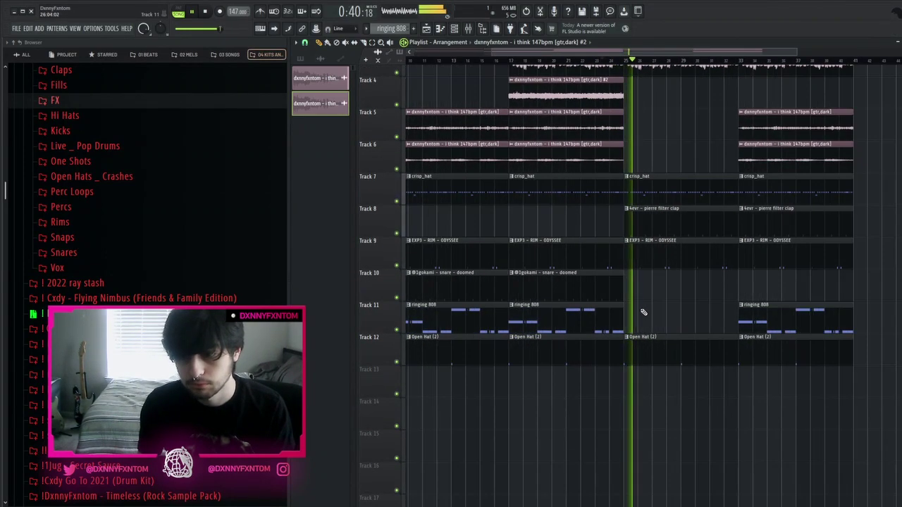
scroll(642, 312, up, 2)
click(644, 311)
scroll(646, 322, up, 3)
key(c)
drag(639, 299, 643, 336)
scroll(680, 363, down, 3)
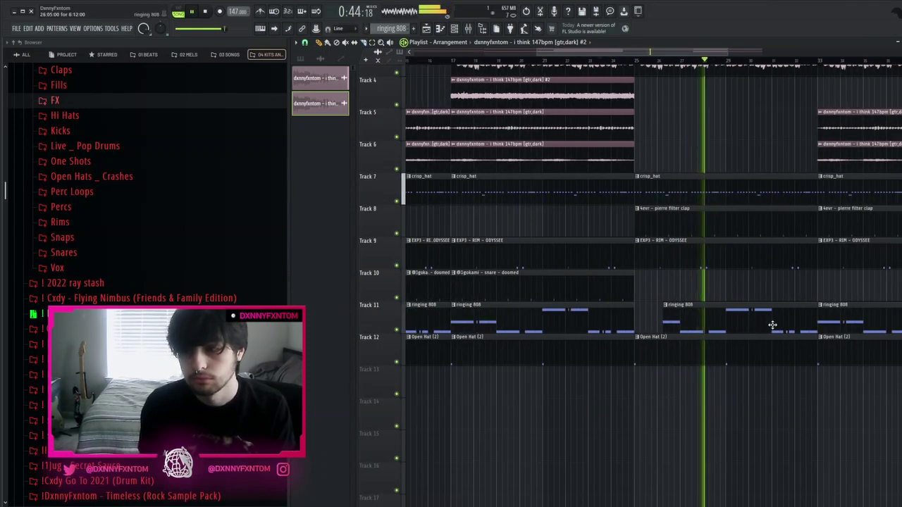
Delete track 6's guitar loop clip in the section starting at bar 33
scroll(775, 274, down, 2)
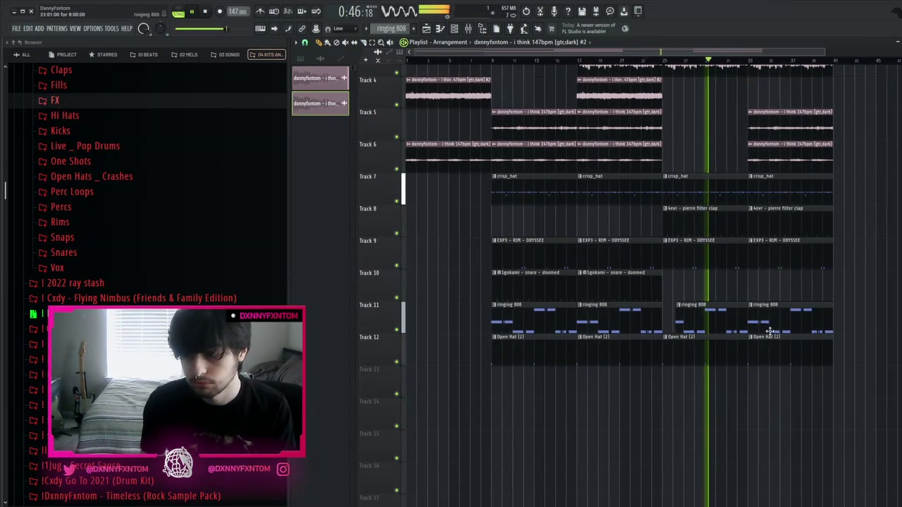
scroll(795, 275, up, 3)
scroll(794, 271, down, 2)
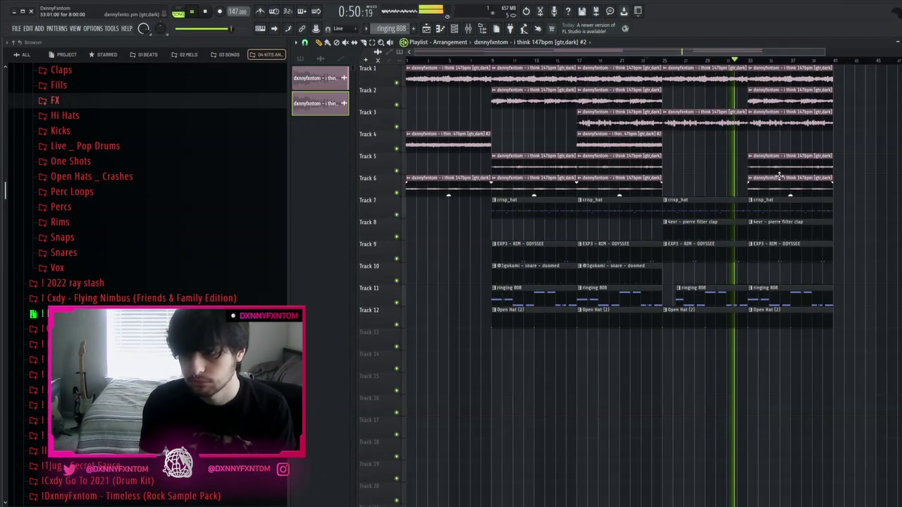
scroll(771, 166, down, 1)
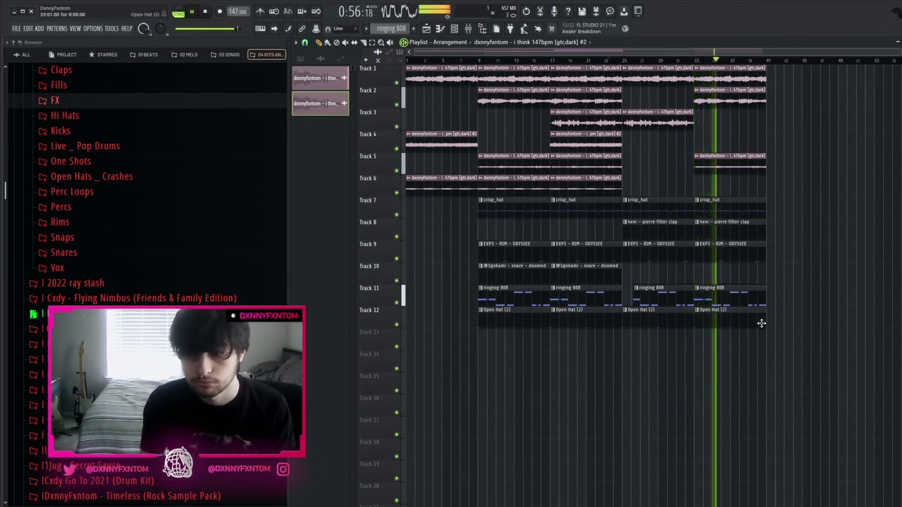
Select every clip in bars 1 to 40 and duplicate the block twice so the arrangement runs through bar 120
drag(825, 387, 403, 66)
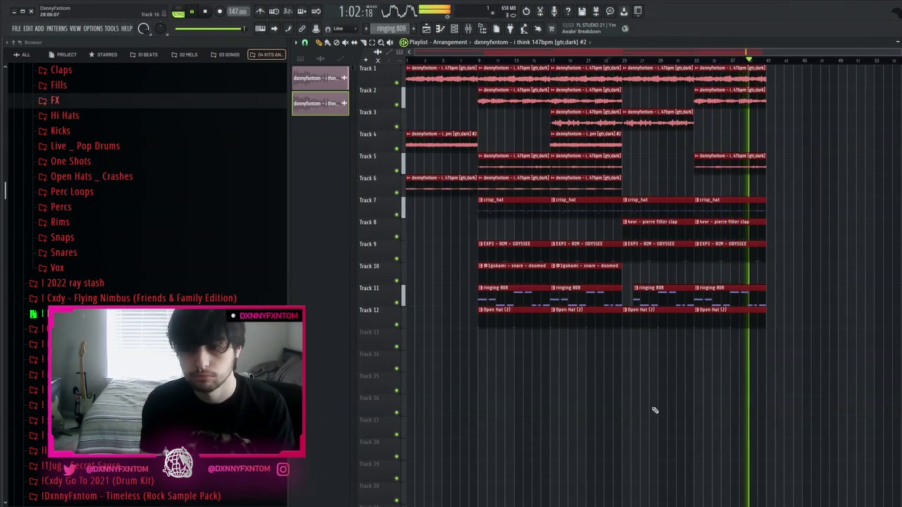
key(ctrl+b)
ctrl+scroll(612, 301, down, 2)
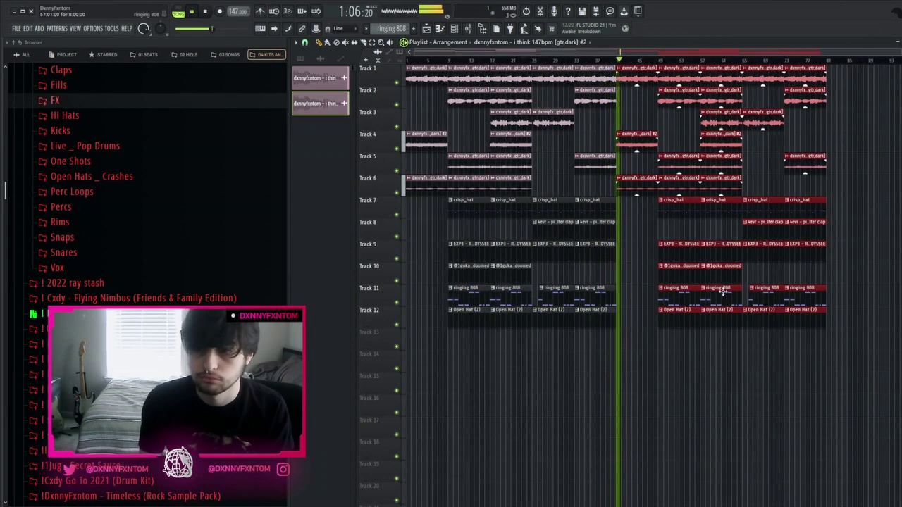
key(ctrl+b)
ctrl+scroll(775, 324, down, 1)
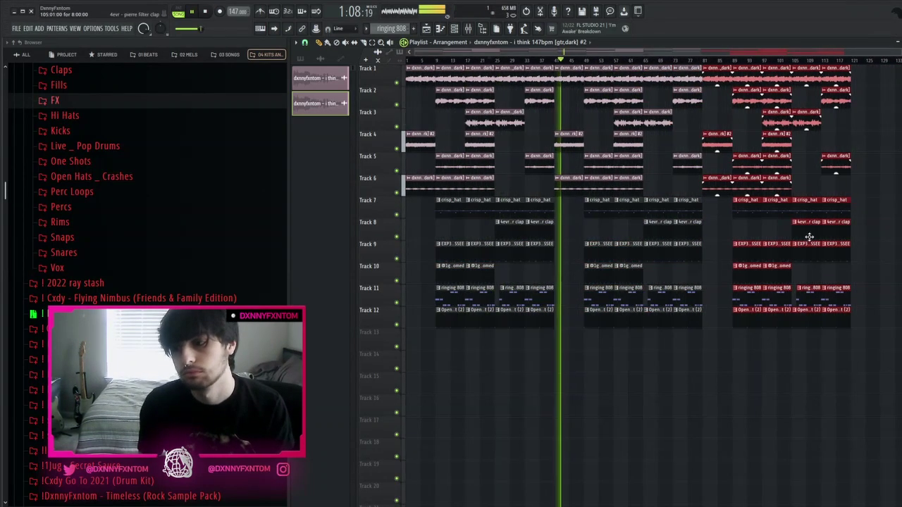
Delete all clips from bar 113 onward and all drum and 808 clips in bars 105 to 112, leaving the guitars on tracks 1 and 3
ctrl+drag(809, 238, 838, 317)
key(Delete)
key(Delete)
ctrl+drag(844, 215, 833, 74)
key(Delete)
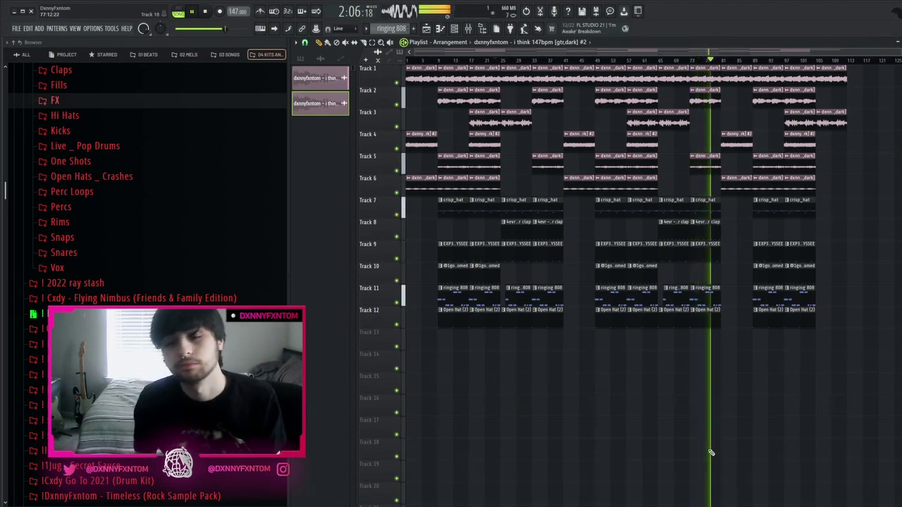
Select the whole arrangement, save the project as "dxnnyfxntom - i think [147bpm]", and start a new empty project
key(space)
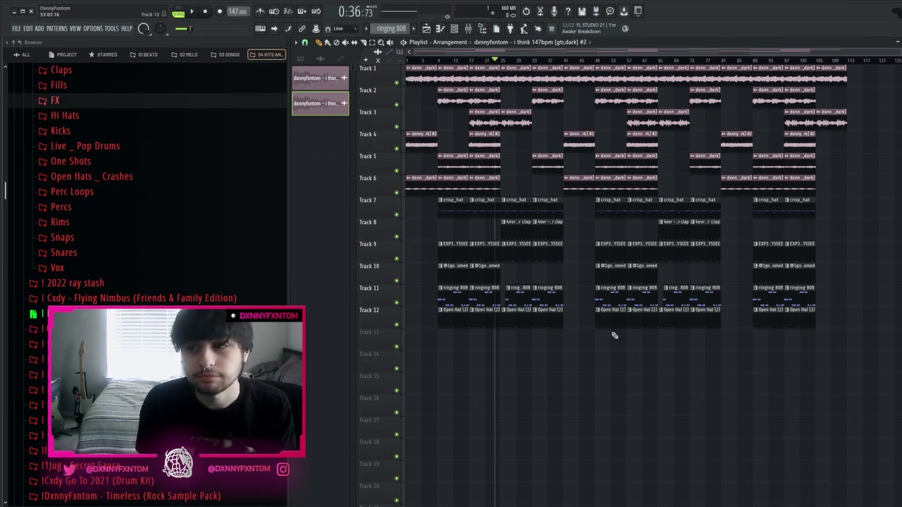
key(ctrl+a)
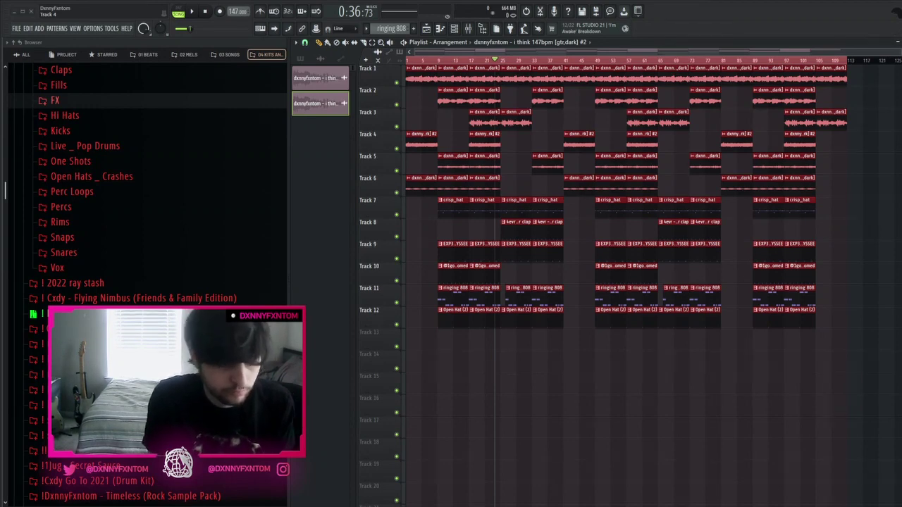
key(Return)
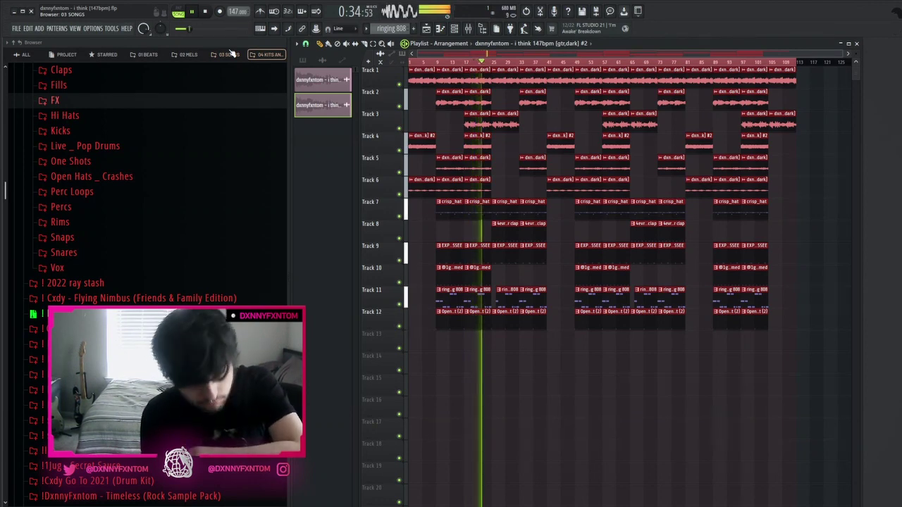
click(17, 29)
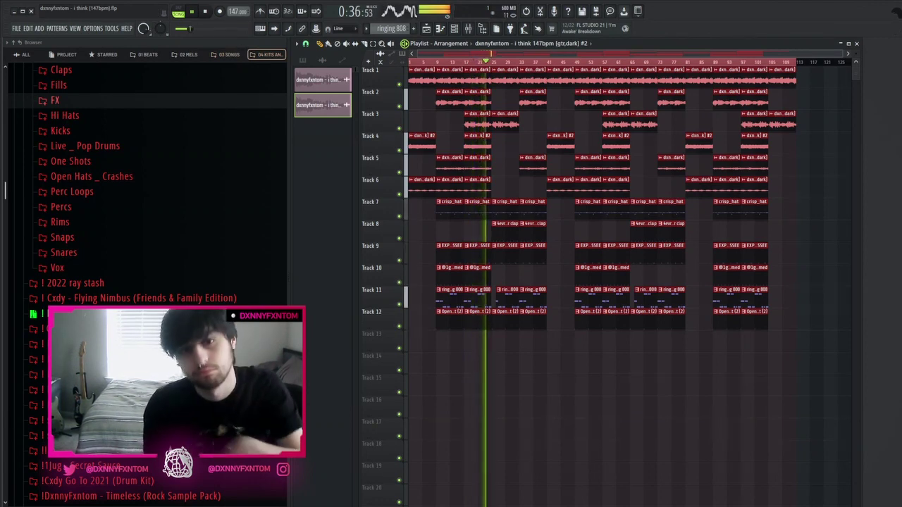
click(21, 37)
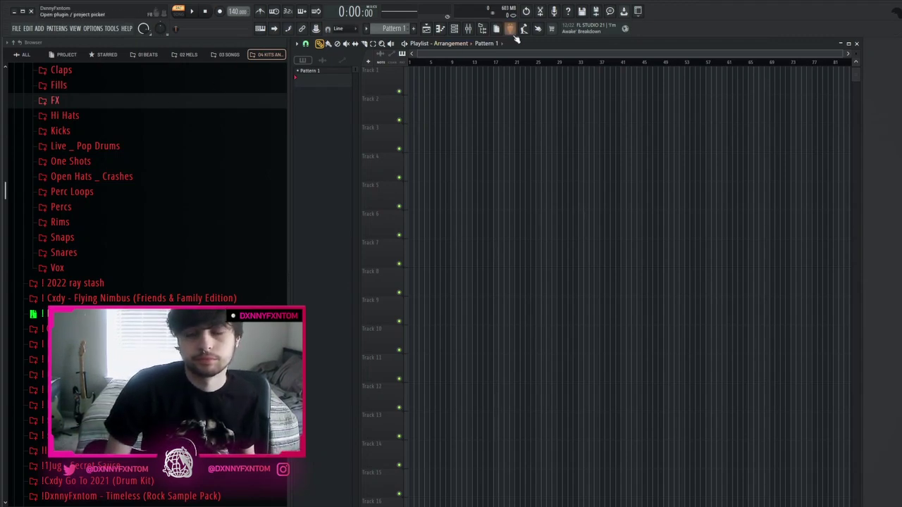
Load VoxengoRecorder in slot 5 of the Master track and start its output to the MME device
click(466, 29)
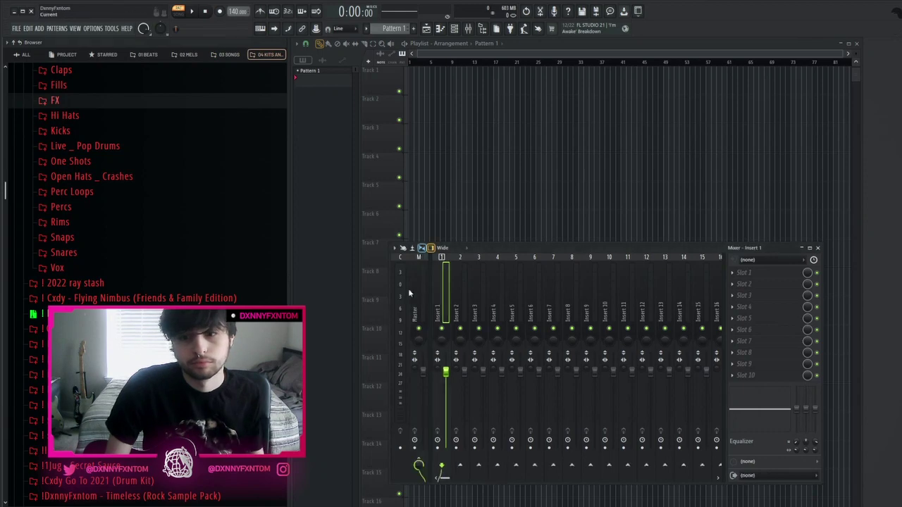
click(744, 337)
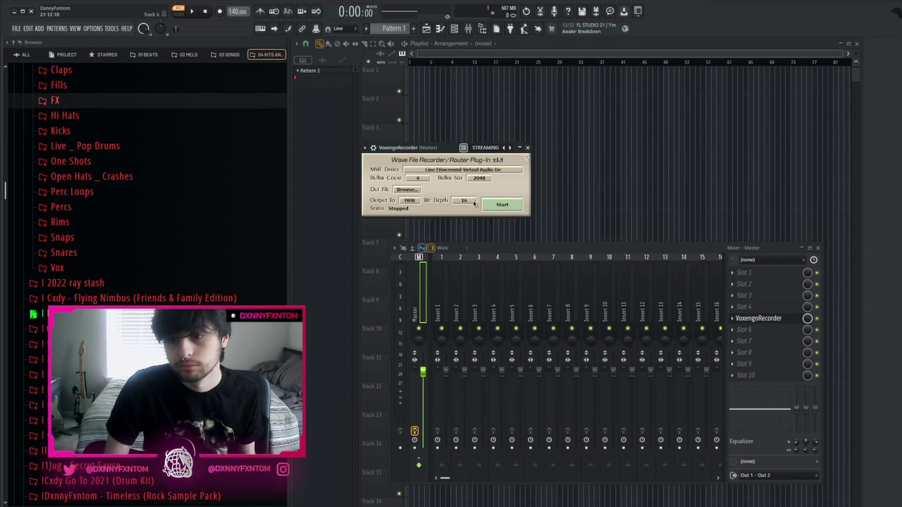
click(501, 205)
click(526, 147)
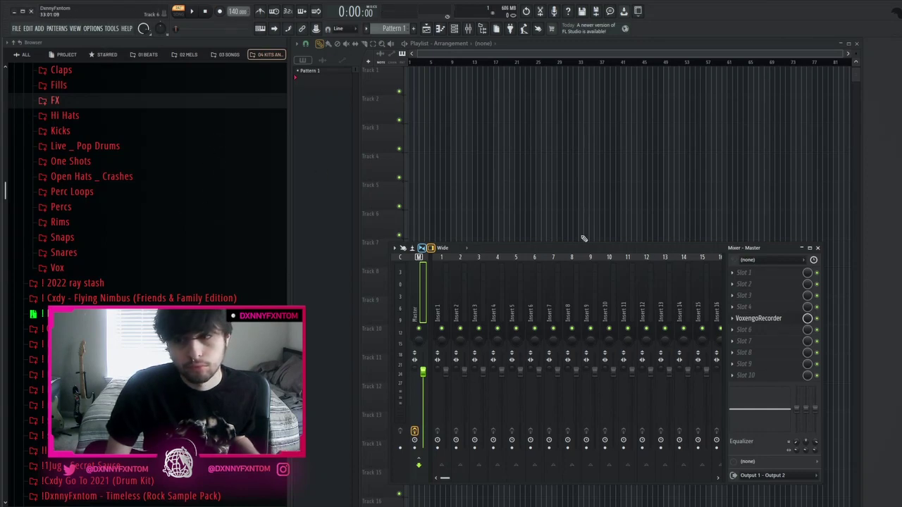
click(756, 322)
click(527, 147)
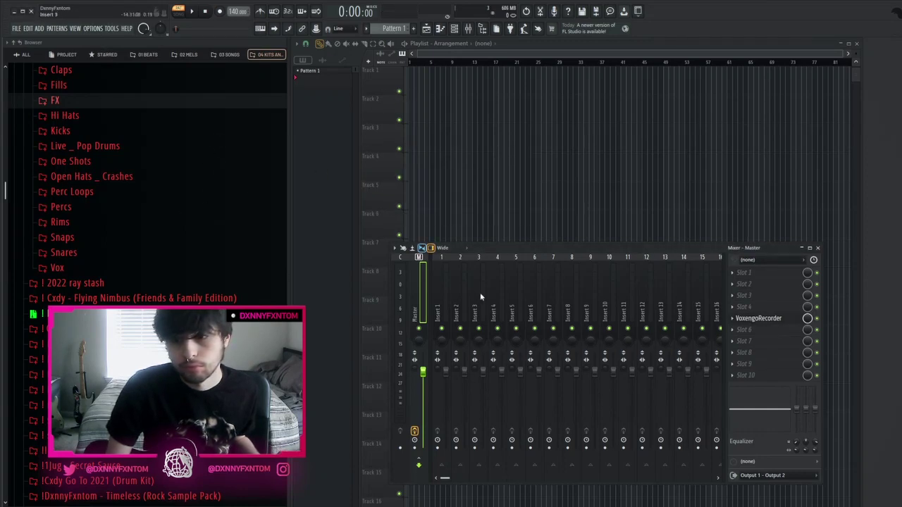
Set Insert 1's audio input to Input 2 and load the "! main clean" preset from the 02 MELS folder onto it
key(Right)
click(763, 318)
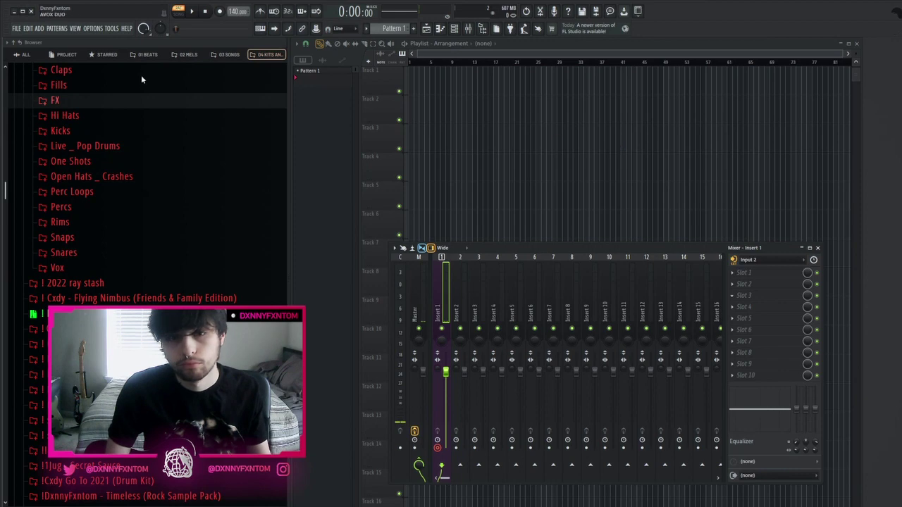
click(121, 55)
click(151, 56)
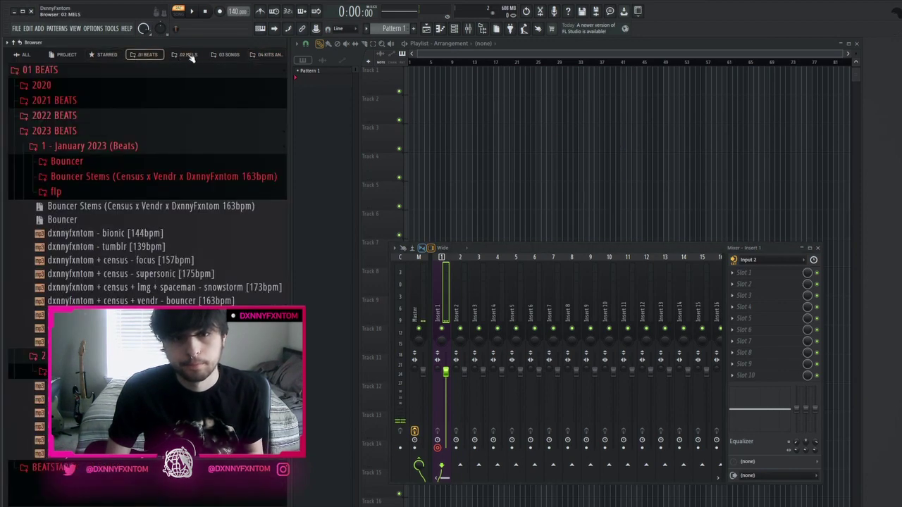
click(190, 57)
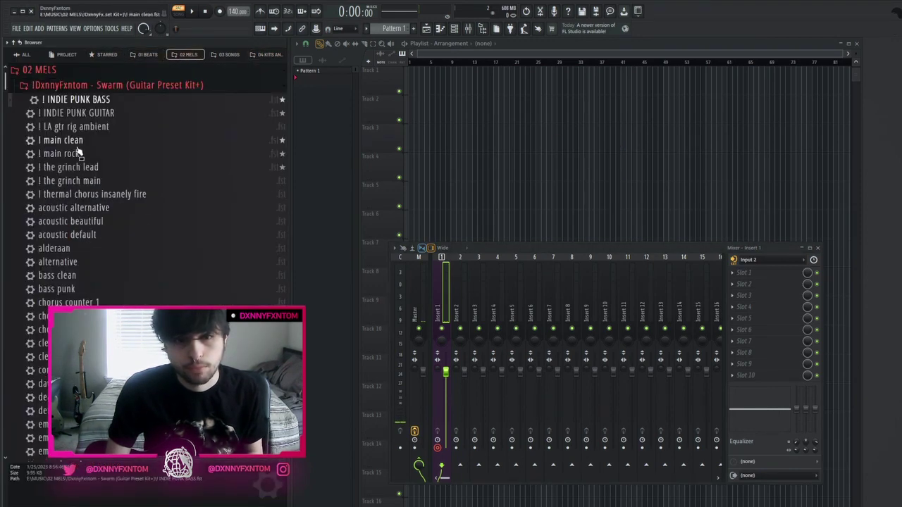
drag(76, 145, 444, 299)
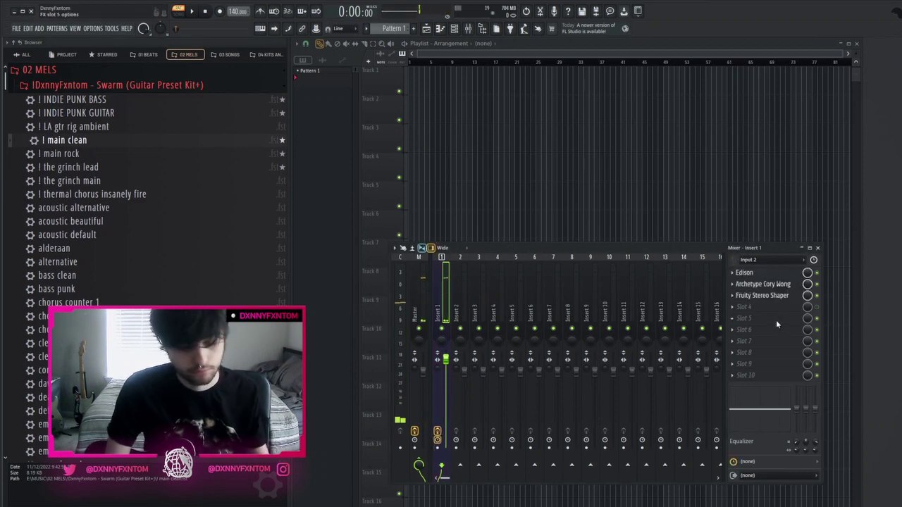
Add Efx FRAGMENTS in slot 5 of Insert 1 and audition its presets, ending on Big Wash
click(781, 200)
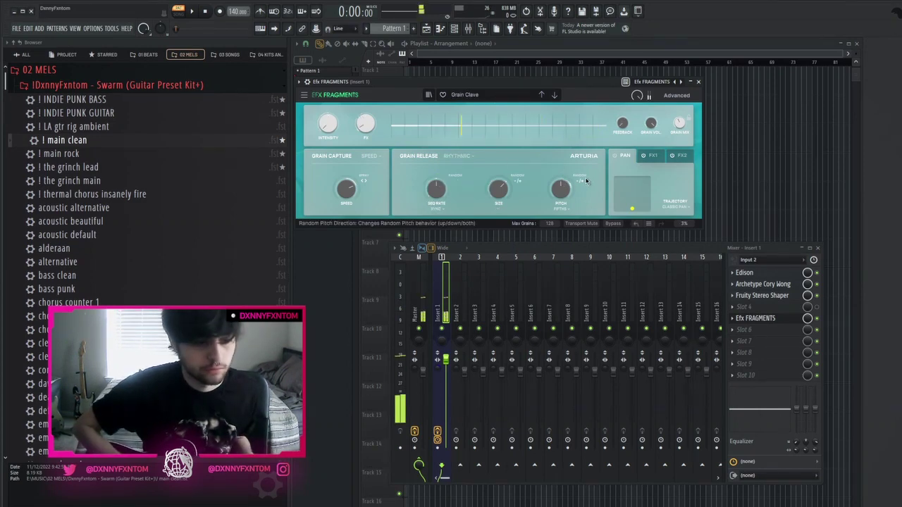
click(554, 95)
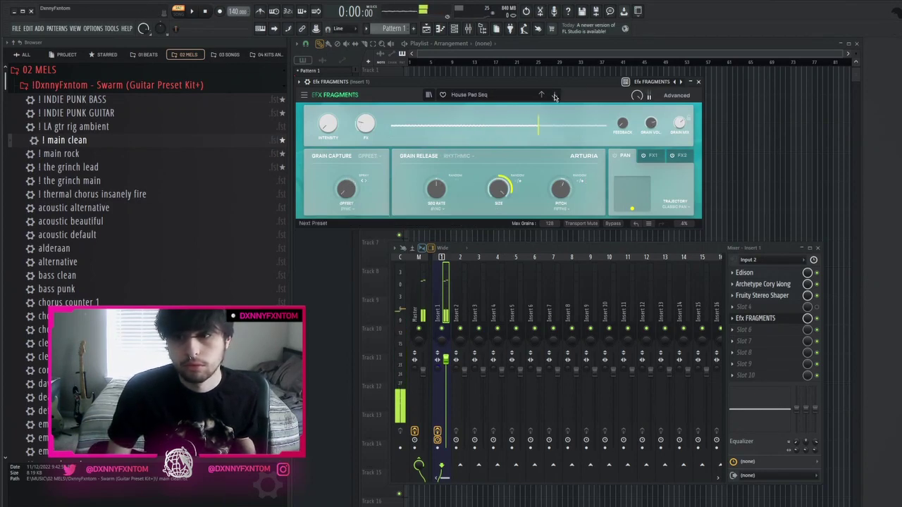
click(554, 96)
click(554, 96)
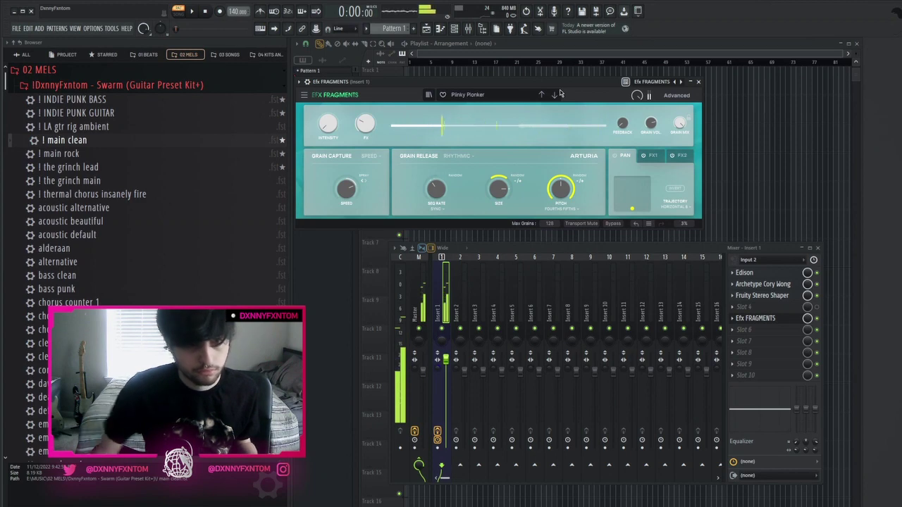
click(554, 97)
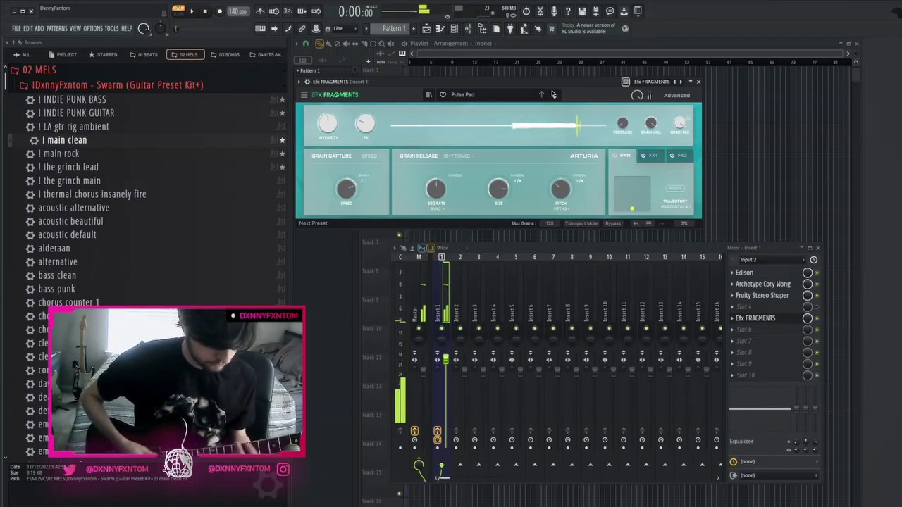
click(555, 96)
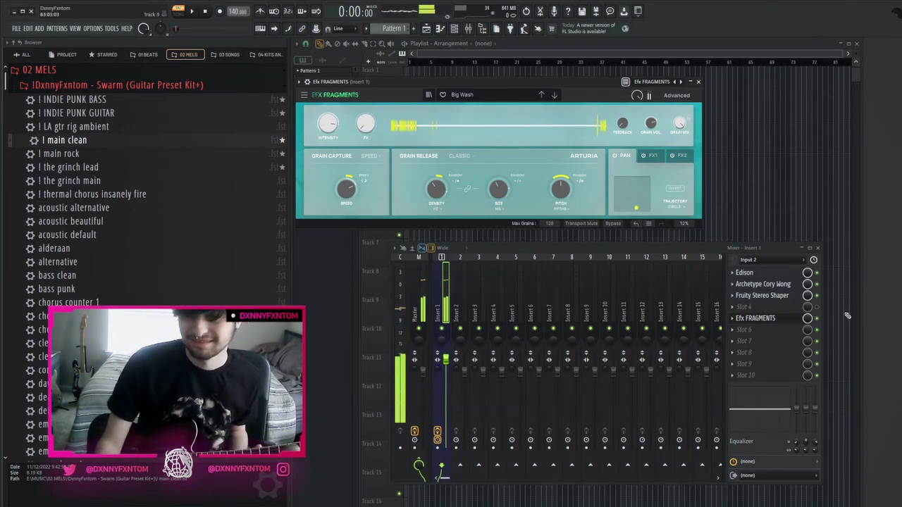
Open Edison on Insert 1 and start recording the guitar in On Input mode
click(793, 319)
click(765, 273)
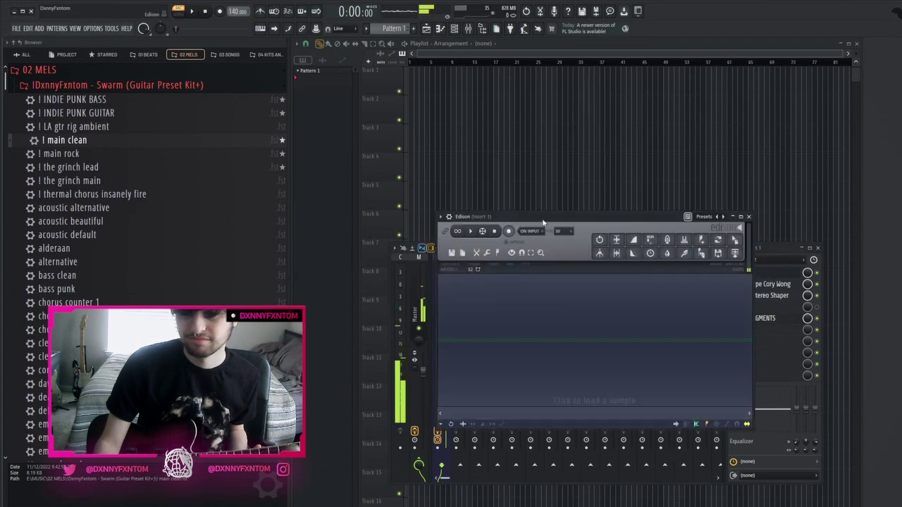
click(509, 232)
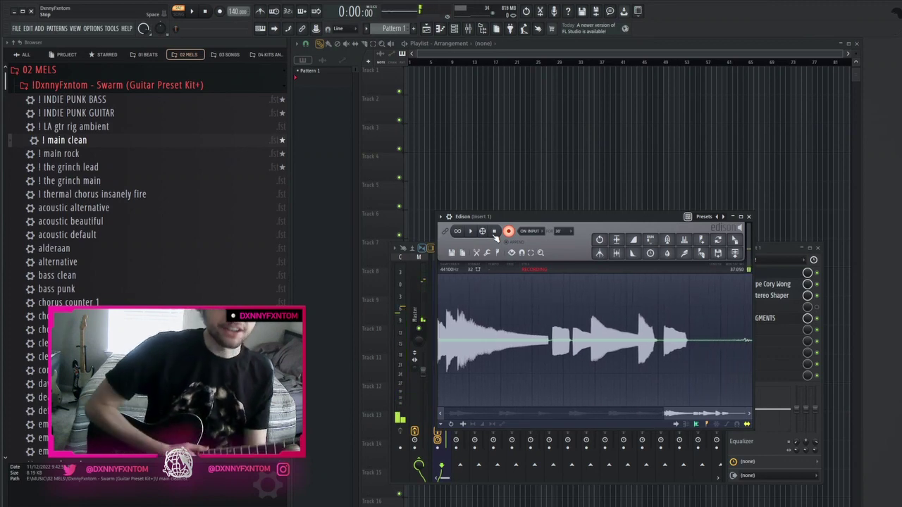
Reopen Efx FRAGMENTS on Insert 1 and switch it to the Cloudy Everest preset
click(818, 331)
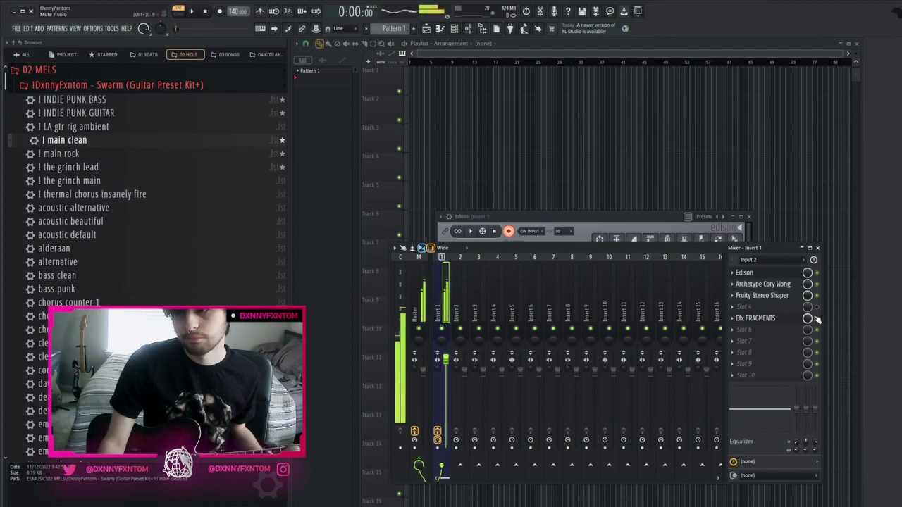
click(755, 318)
click(554, 95)
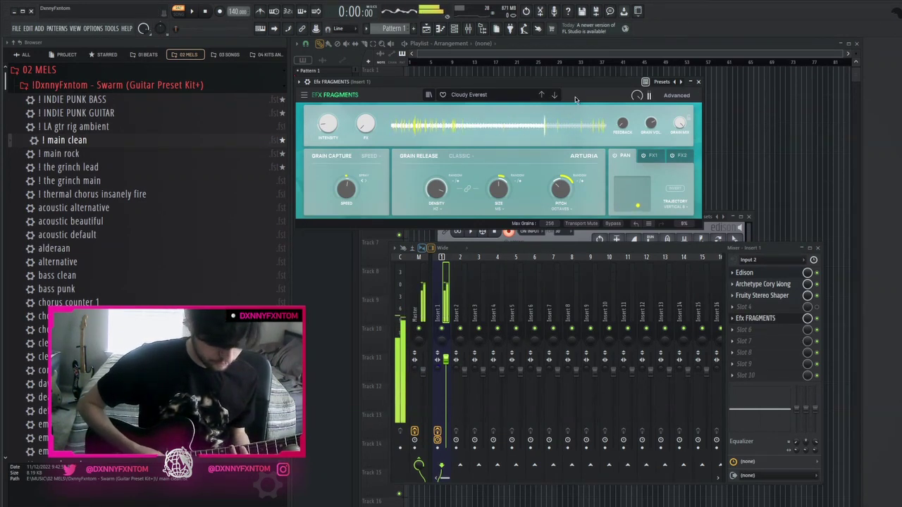
Turn on the metronome, set the tempo to 152 bpm, and play the guitar against it while Edison records
click(563, 240)
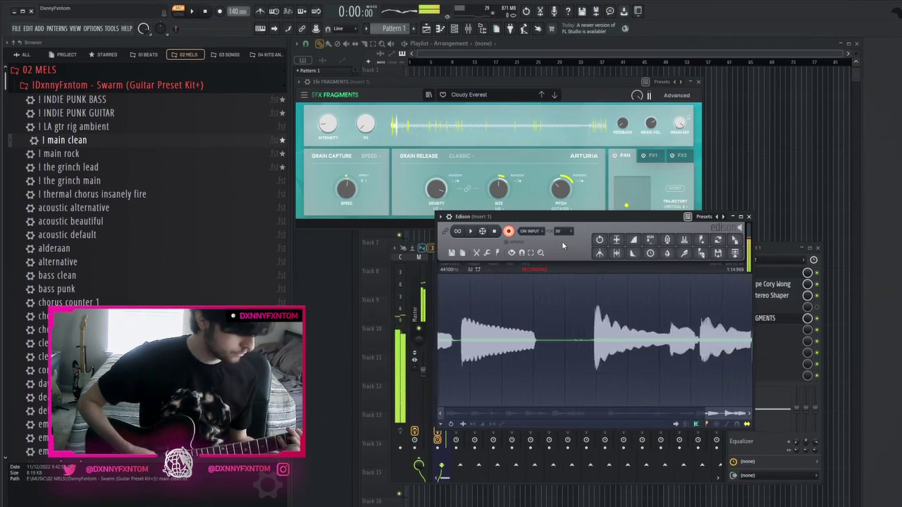
click(260, 11)
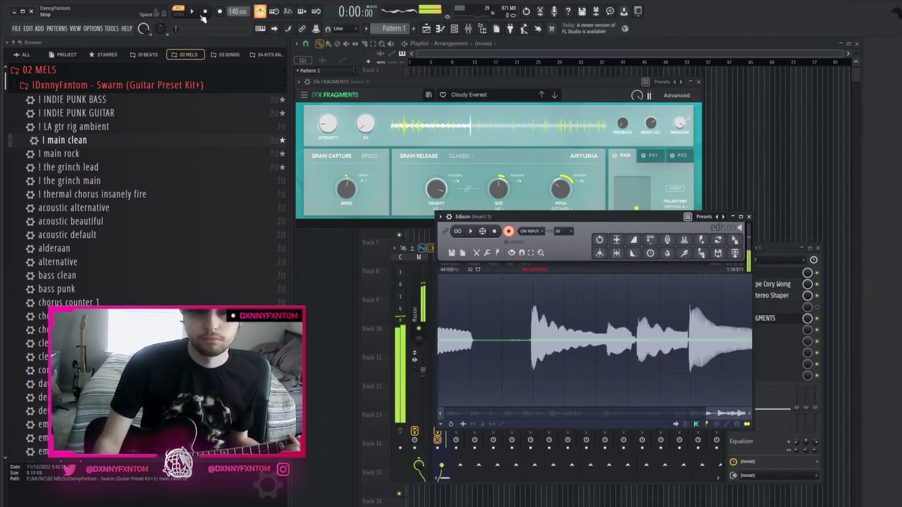
click(192, 12)
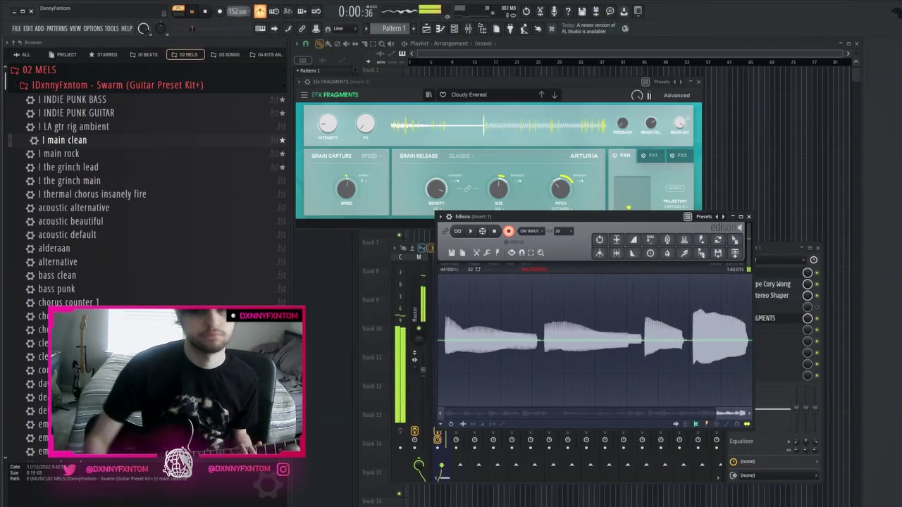
key(space)
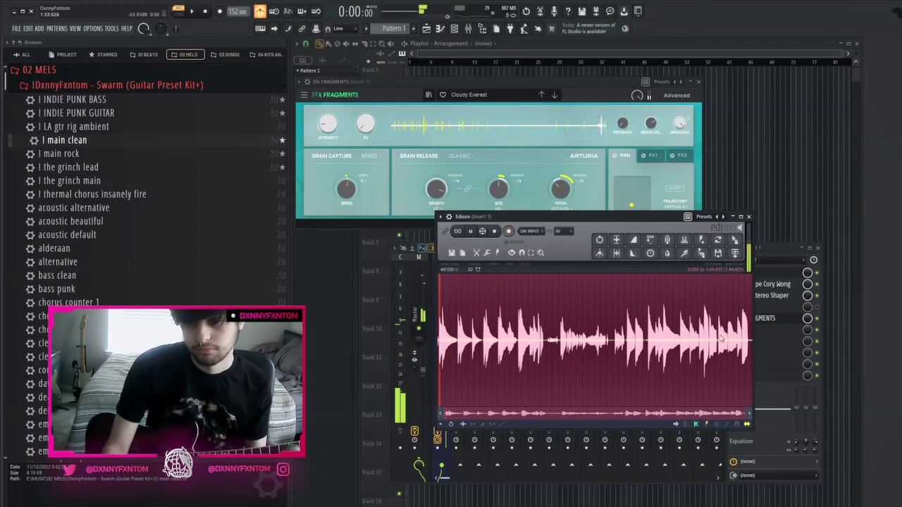
Delete the recorded take from Edison and start a fresh recording with the metronome playing
drag(750, 356, 718, 356)
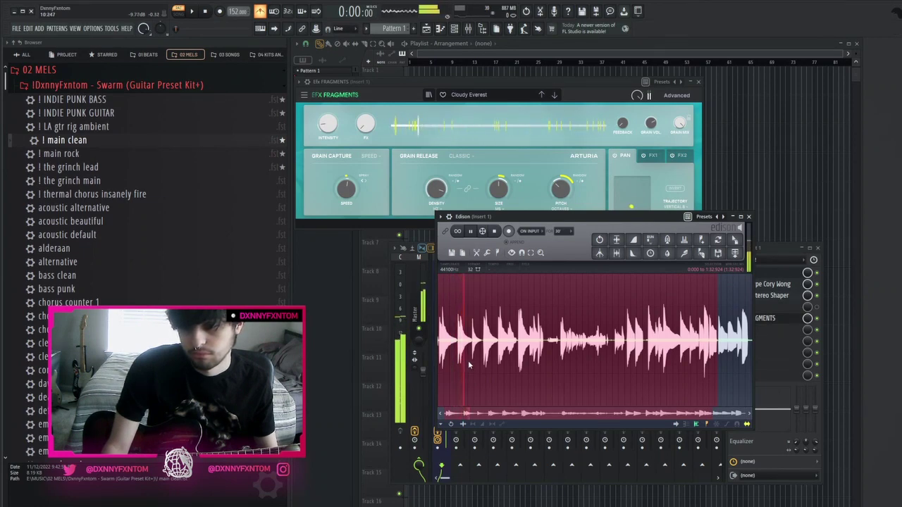
key(Delete)
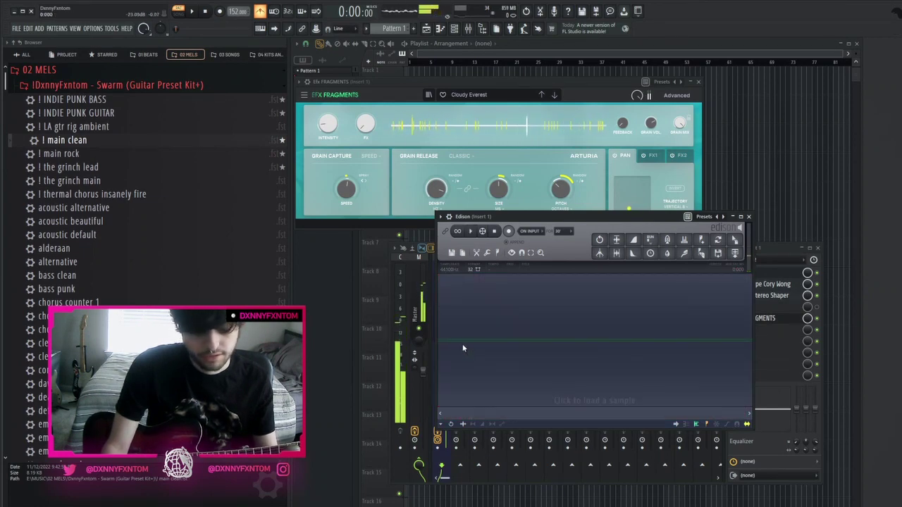
click(507, 231)
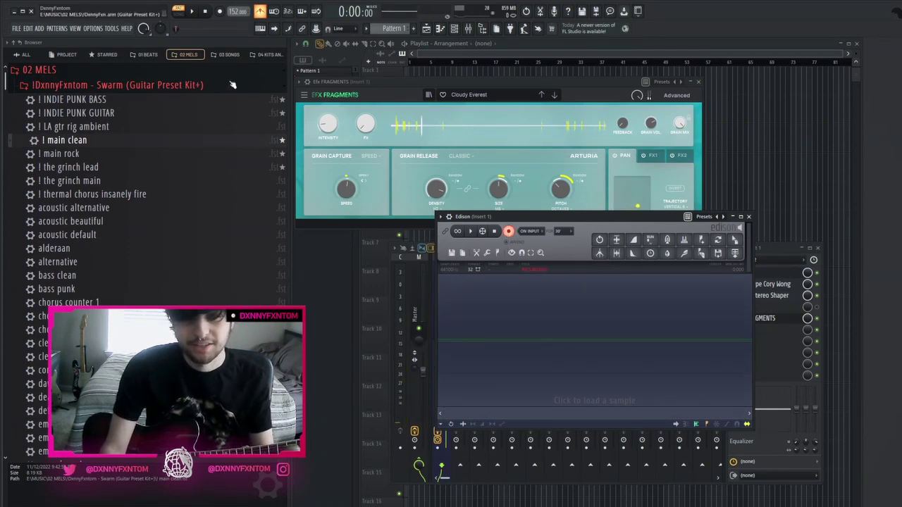
click(191, 11)
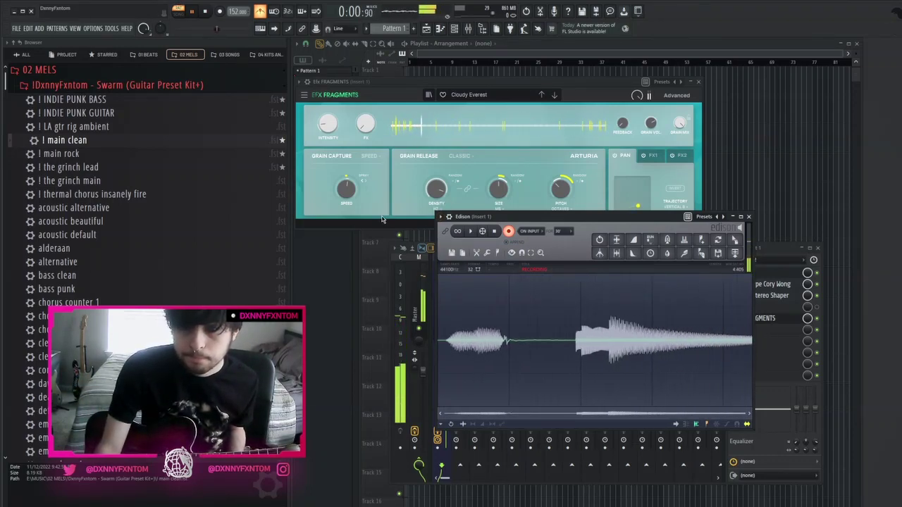
Adjust the FX amount in Efx FRAGMENTS and set its Grain Volume to -21.7 dB while Edison keeps recording
drag(367, 128, 368, 111)
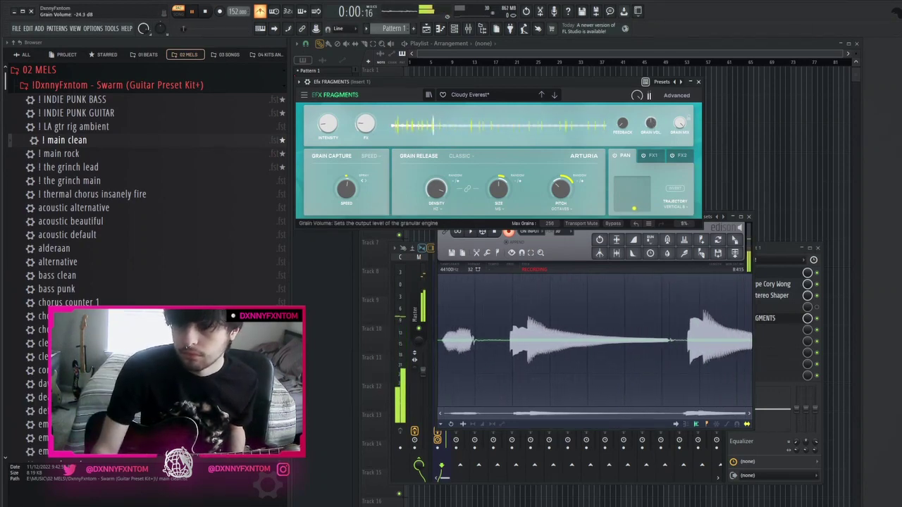
drag(650, 124, 650, 119)
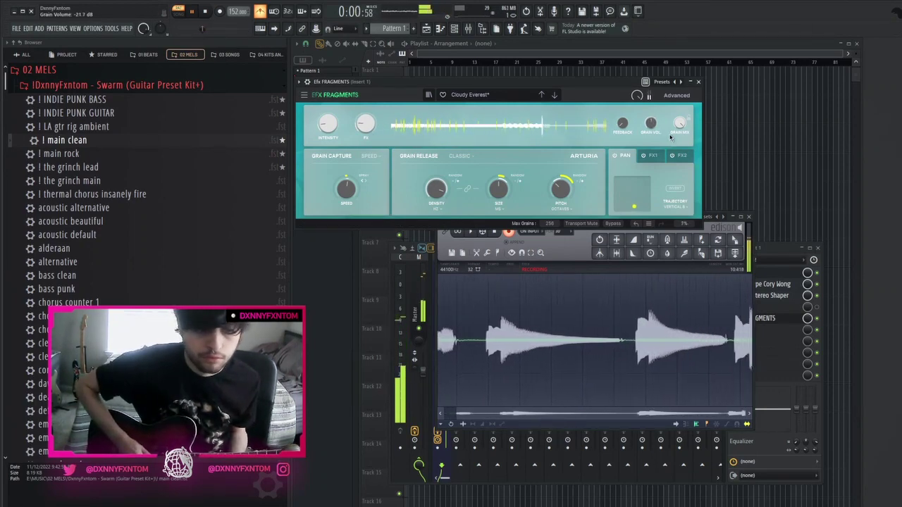
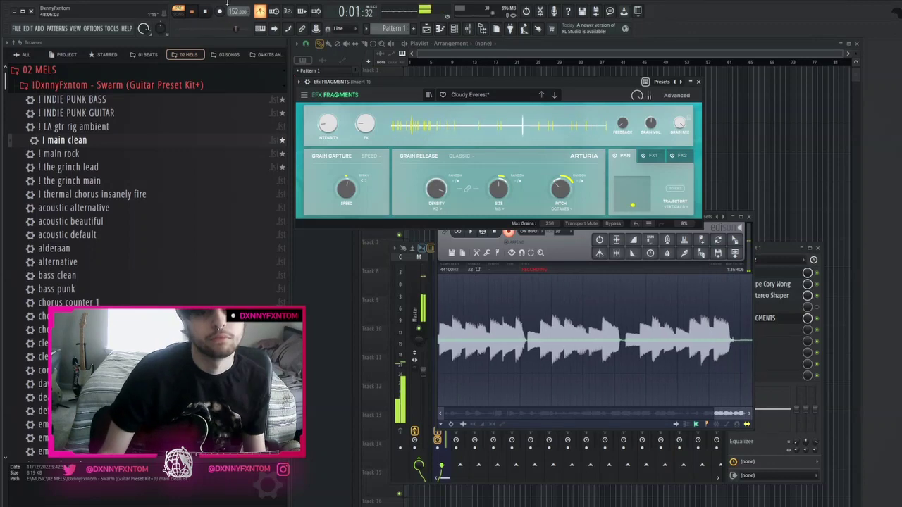
Stop the Edison recording and trim away everything before the final four-phrase section of the take
key(space)
click(509, 232)
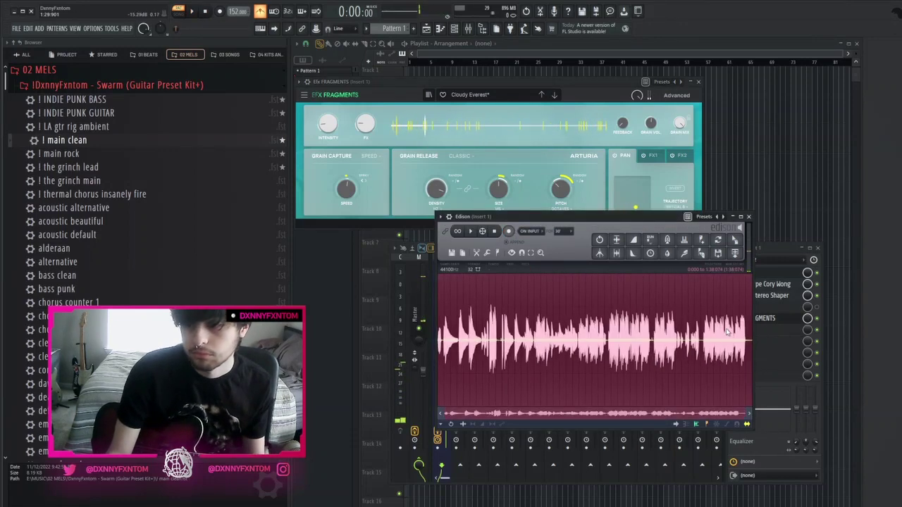
drag(750, 334, 436, 352)
key(Delete)
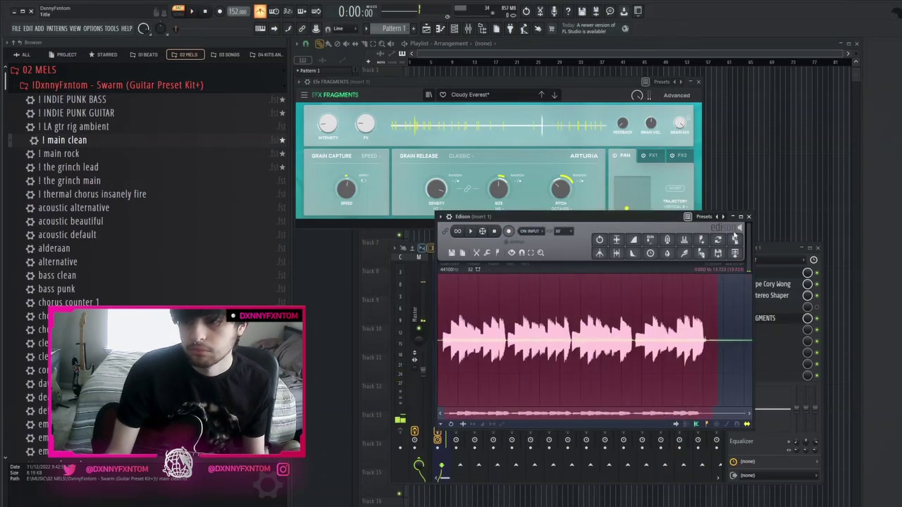
Place the selected part of the take on playlist Track 1 at bar 1 and switch playback to song mode
drag(734, 239, 422, 75)
scroll(420, 71, up, 5)
scroll(424, 75, up, 2)
scroll(431, 79, up, 3)
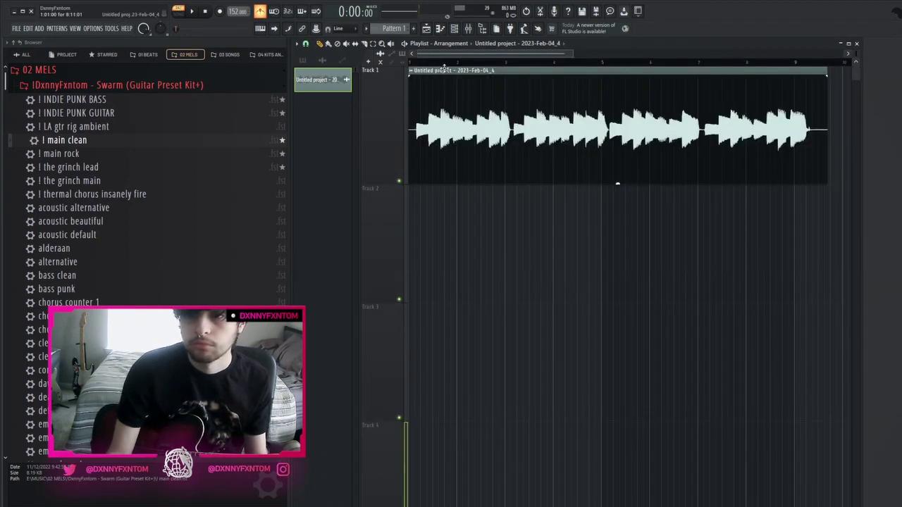
key(l)
Slip the audio earlier inside the Track 1 clip so its first note lands on bar 1, checking against the metronome
key(s)
drag(419, 130, 412, 129)
key(space)
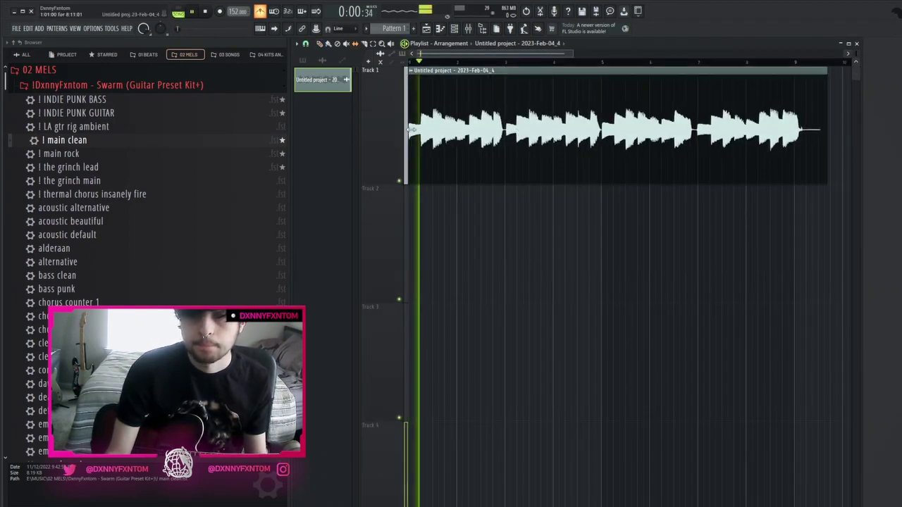
double_click(411, 130)
key(space)
key(space)
click(571, 125)
scroll(410, 201, up, 4)
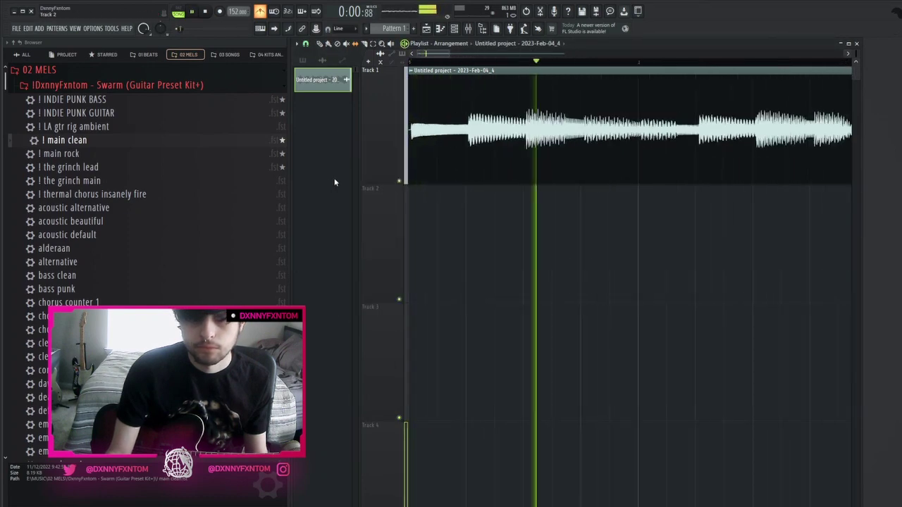
scroll(420, 173, up, 4)
drag(503, 158, 495, 156)
scroll(491, 156, down, 4)
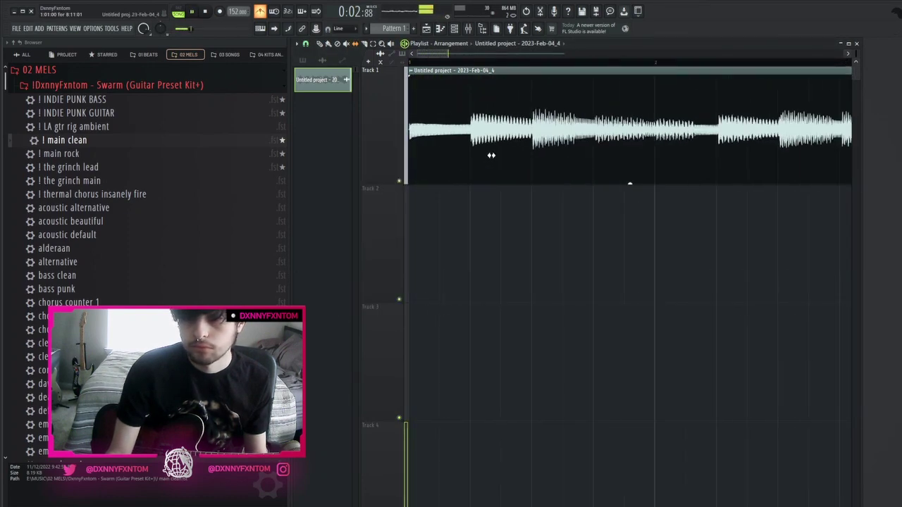
scroll(491, 155, down, 2)
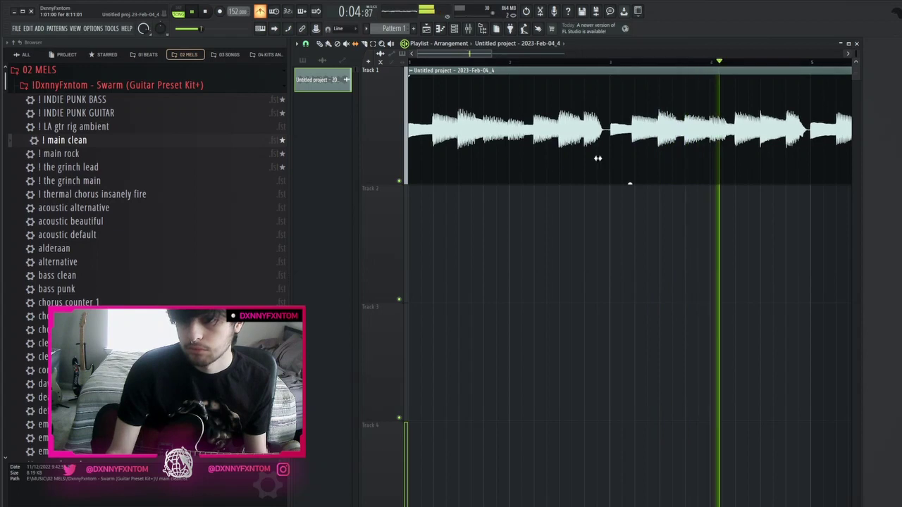
Slice the guitar clip just before bar 3 and switch to slip editing for the second piece
scroll(598, 159, up, 3)
key(c)
click(624, 162)
key(s)
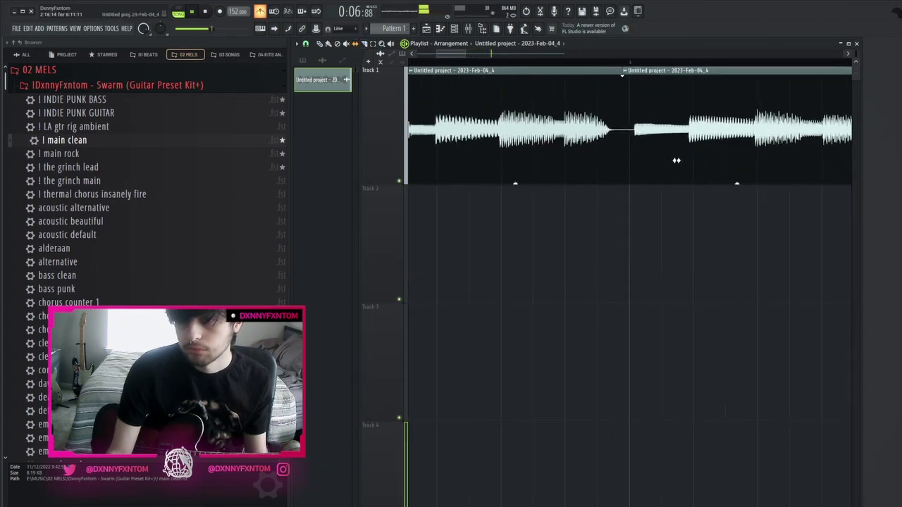
Slice the guitar clip again just before bar 7, cut its end off at bar 9, and stop playback
scroll(626, 158, down, 2)
scroll(625, 158, down, 2)
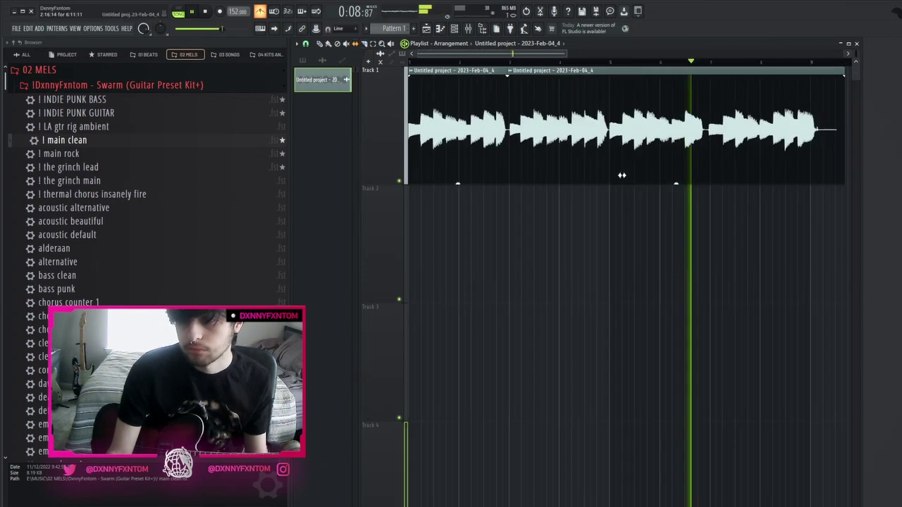
scroll(736, 170, up, 3)
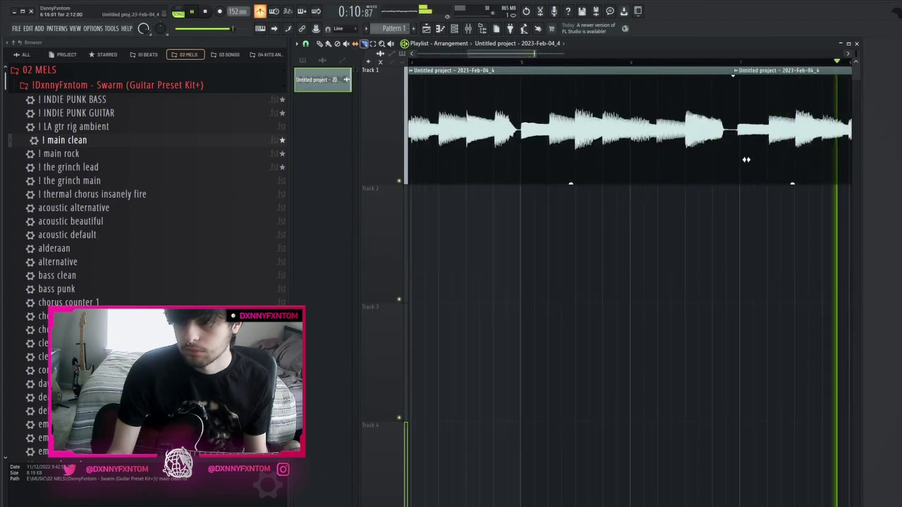
scroll(740, 157, down, 3)
key(space)
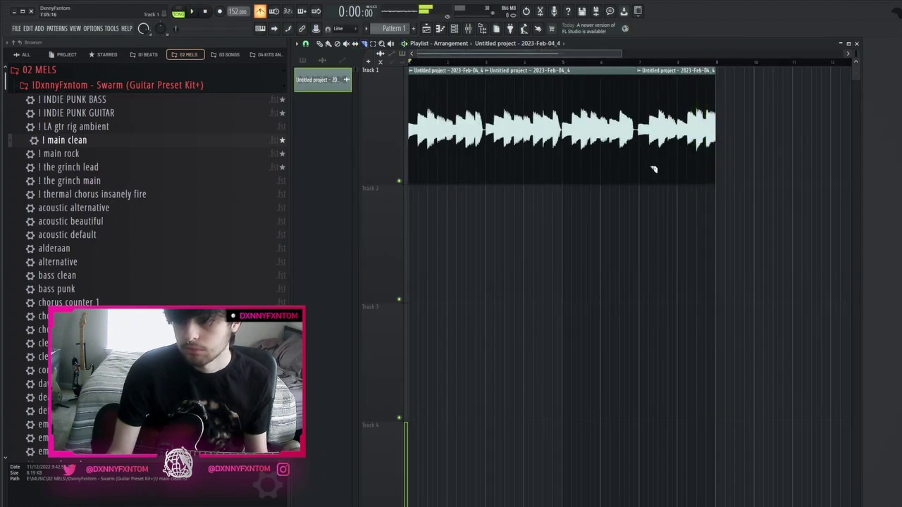
Open the mixer and bring up Efx FRAGMENTS and Edison on Insert 1
click(468, 28)
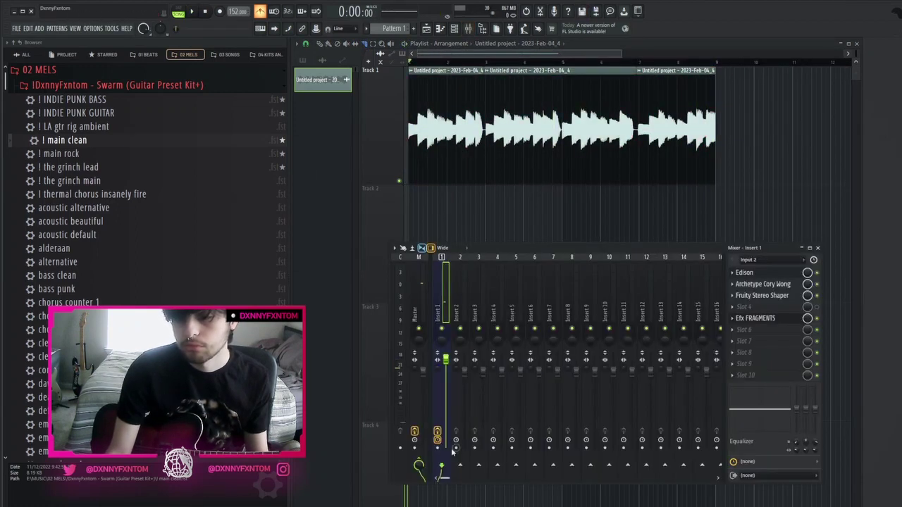
click(420, 394)
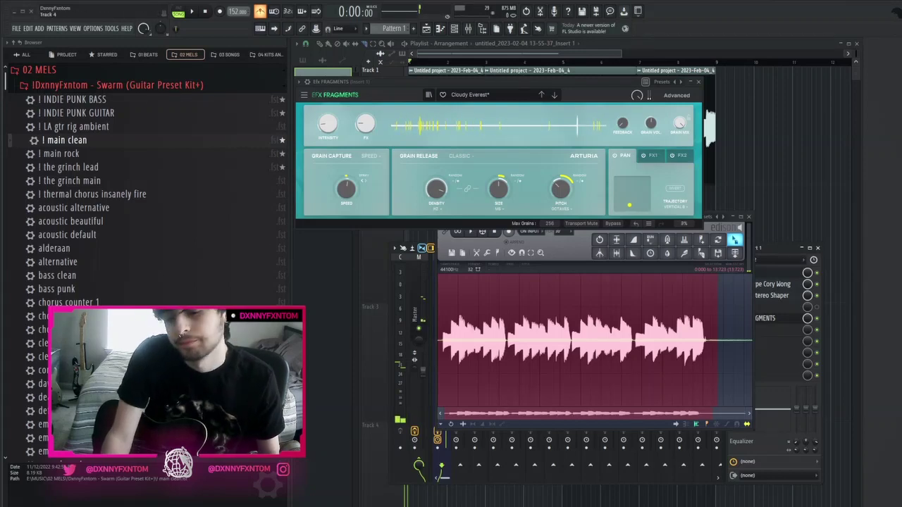
click(416, 289)
click(437, 303)
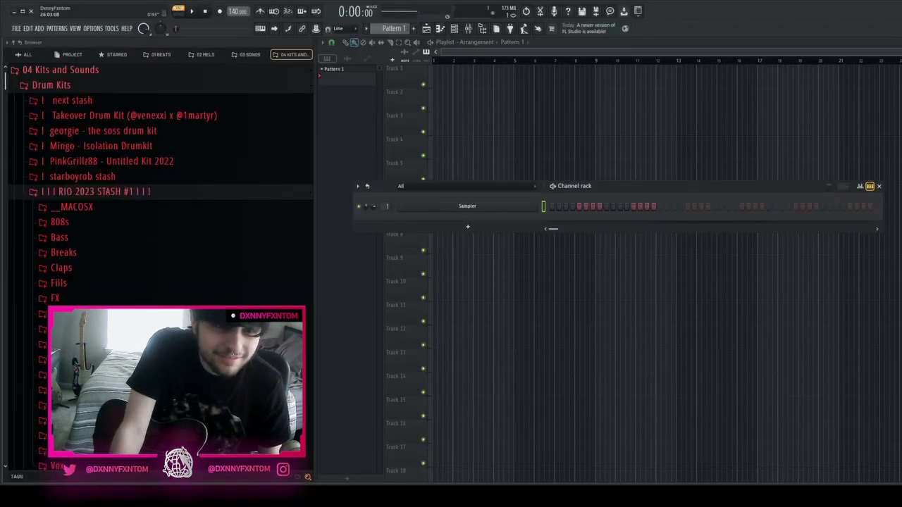
Set Insert 1's audio input to Input 2, add Efx FRAGMENTS in slot 3, and start Edison recording in slot 1
drag(584, 483, 584, 506)
click(468, 28)
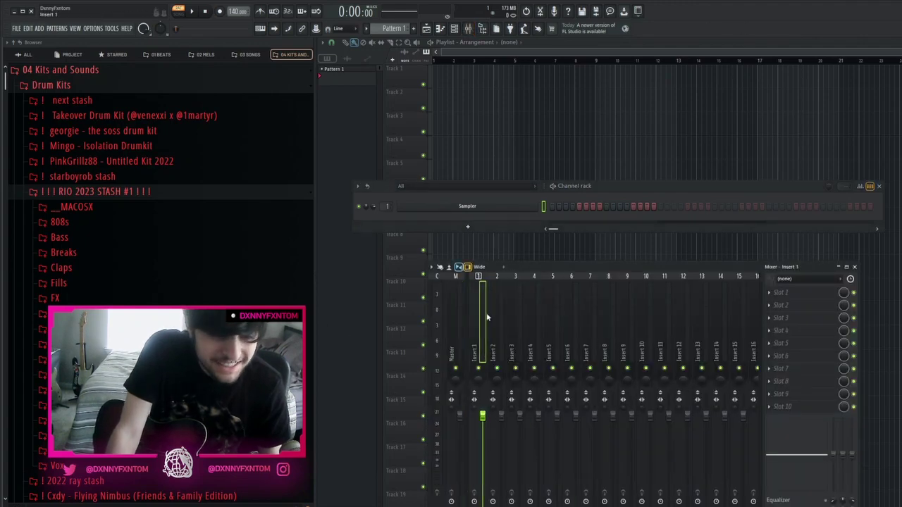
click(825, 280)
click(821, 329)
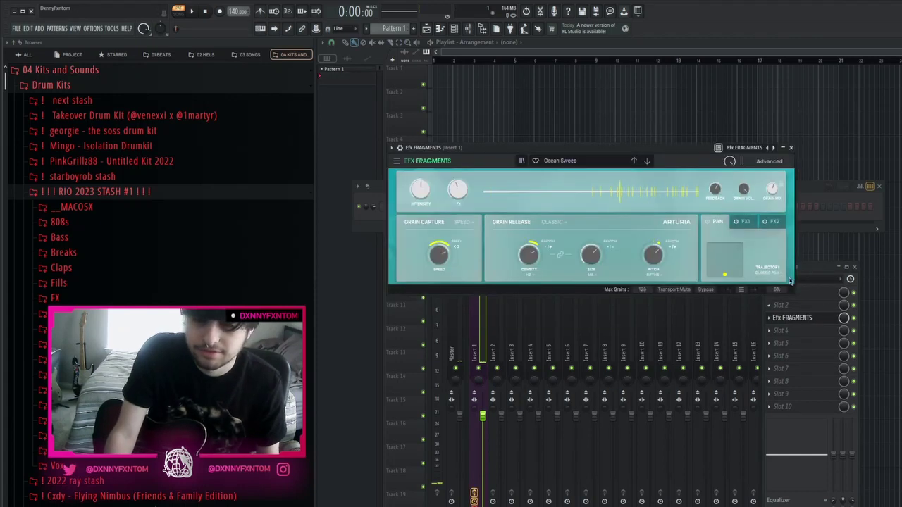
click(795, 317)
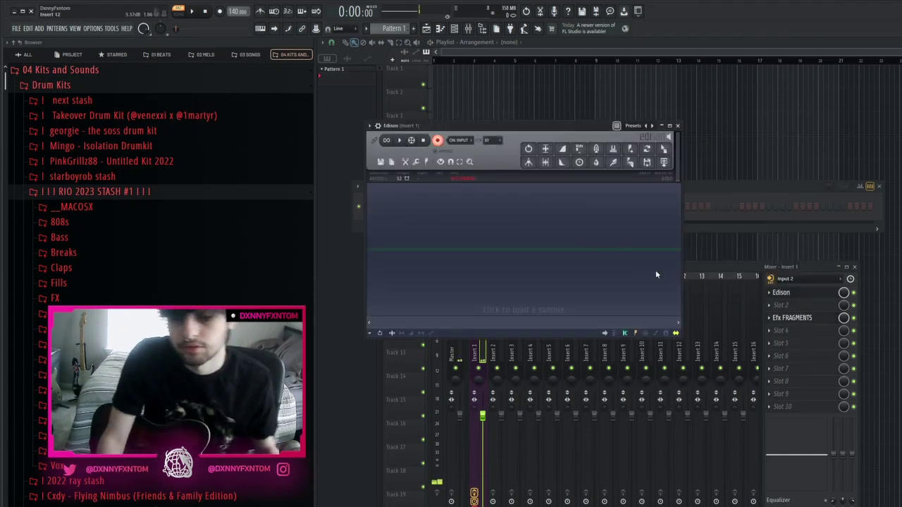
In Efx FRAGMENTS, set the pitch mode to Octaves, lower the Grain Mix, and set the Grain Volume to -1.37 dB
click(807, 318)
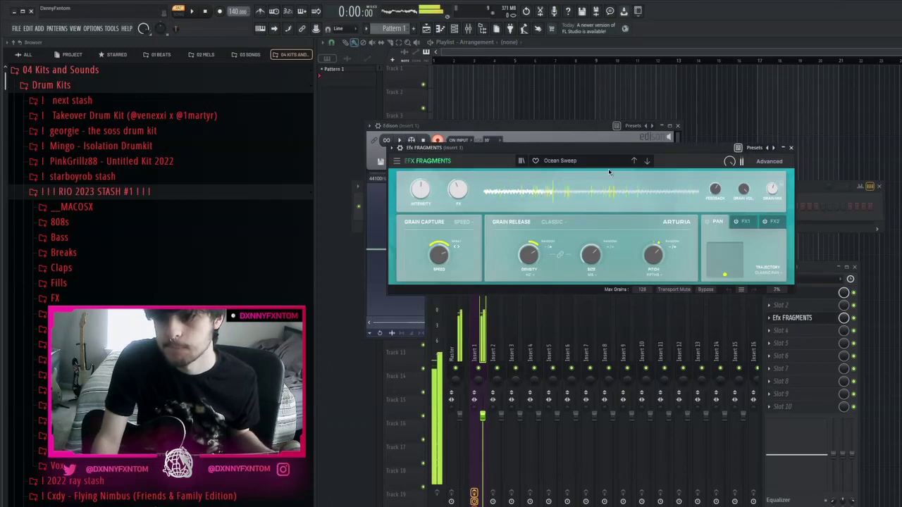
click(652, 277)
click(656, 312)
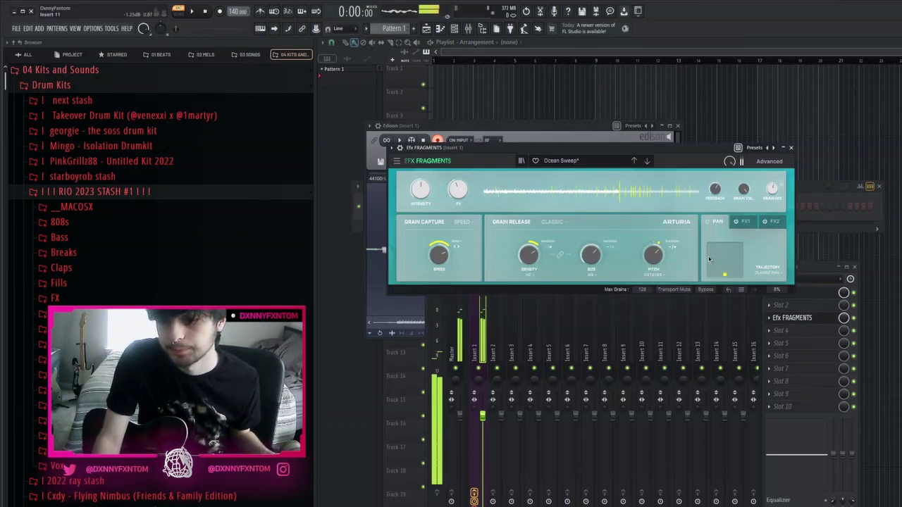
drag(773, 189, 777, 195)
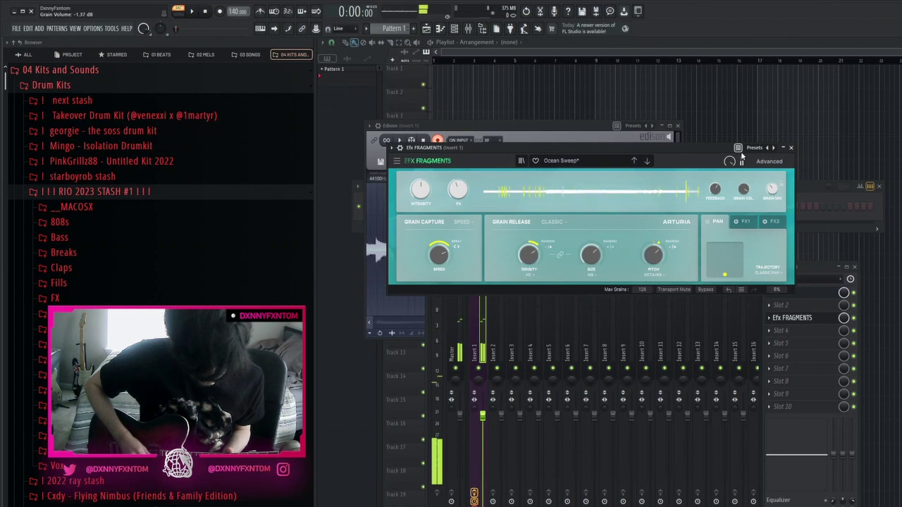
Turn on the metronome and record the guitar against it at 140 bpm
click(260, 12)
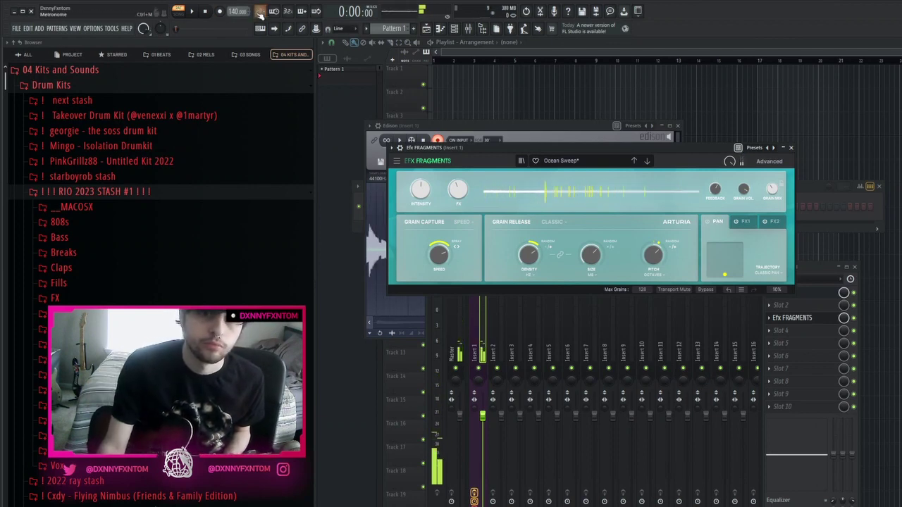
click(193, 12)
mouse_move(234, 12)
mouse_down()
mouse_move(234, 23)
mouse_move(220, 8)
mouse_up()
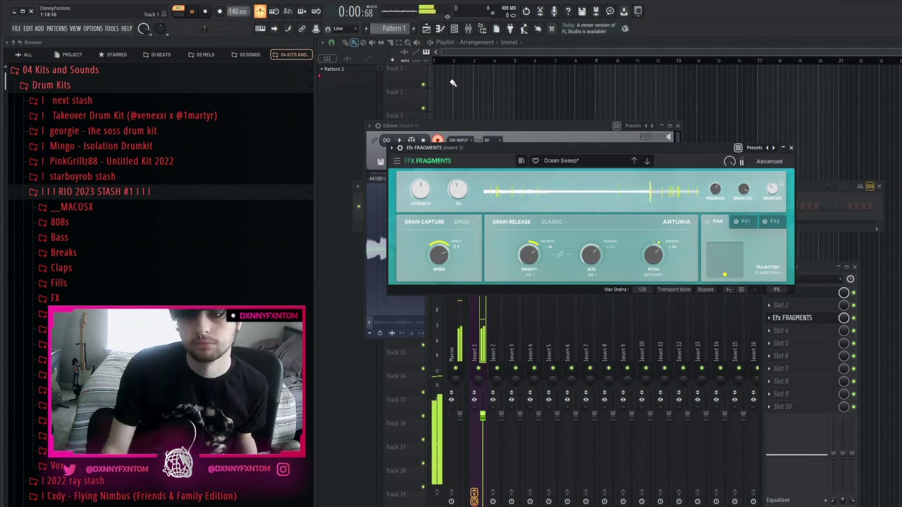
Stop the Edison recording, delete everything before the last section of the take, and stop the project playback
click(462, 127)
click(438, 141)
drag(680, 262, 618, 261)
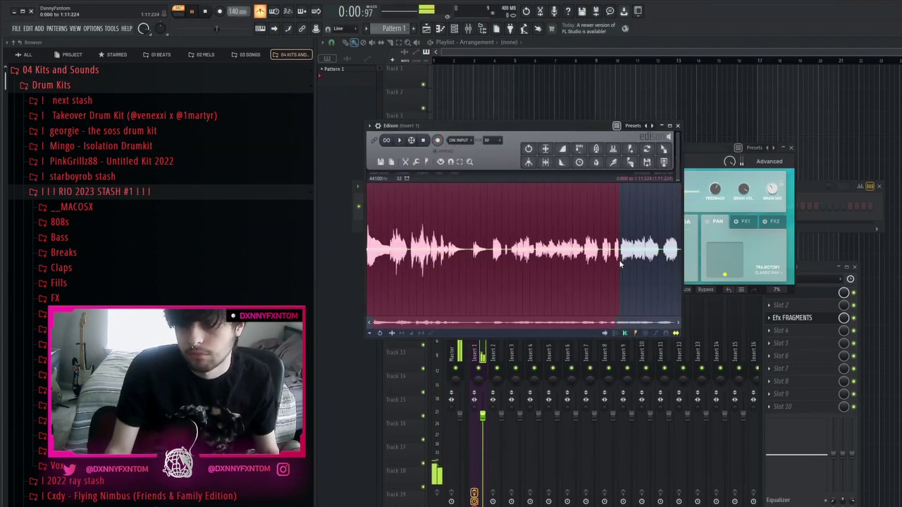
key(Delete)
key(space)
click(205, 12)
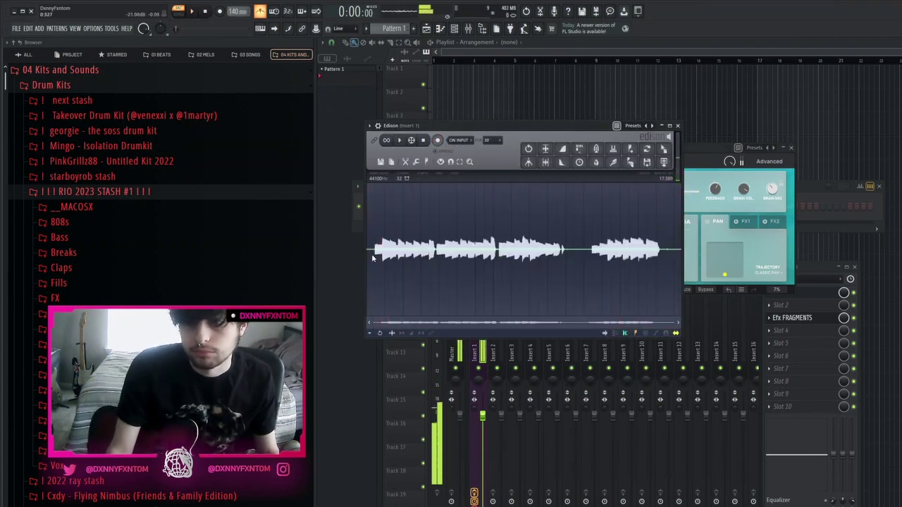
Select the trimmed Edison take and place it on playlist Track 1 at bar 1
drag(374, 259, 681, 232)
mouse_move(669, 147)
mouse_down()
mouse_move(514, 85)
mouse_move(511, 66)
mouse_move(471, 73)
mouse_up()
key(p)
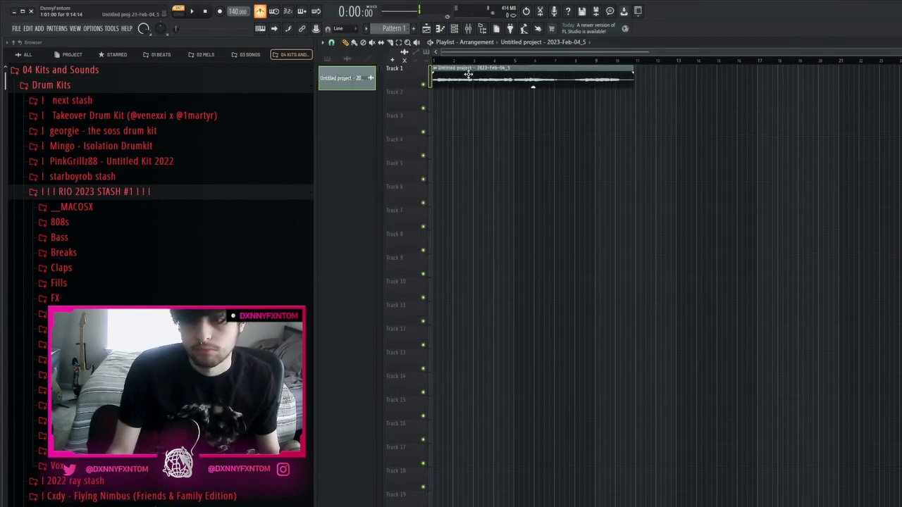
double_click(469, 74)
click(572, 103)
Slip the Track 1 clip's audio slightly earlier so the first guitar note starts at bar 1, and play it back
scroll(402, 88, up, 5)
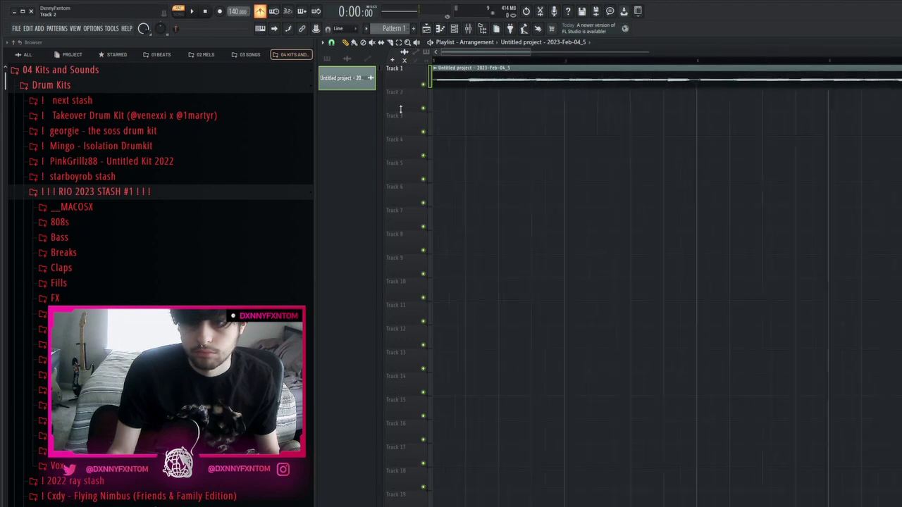
scroll(401, 109, up, 5)
scroll(400, 109, up, 4)
click(439, 61)
key(s)
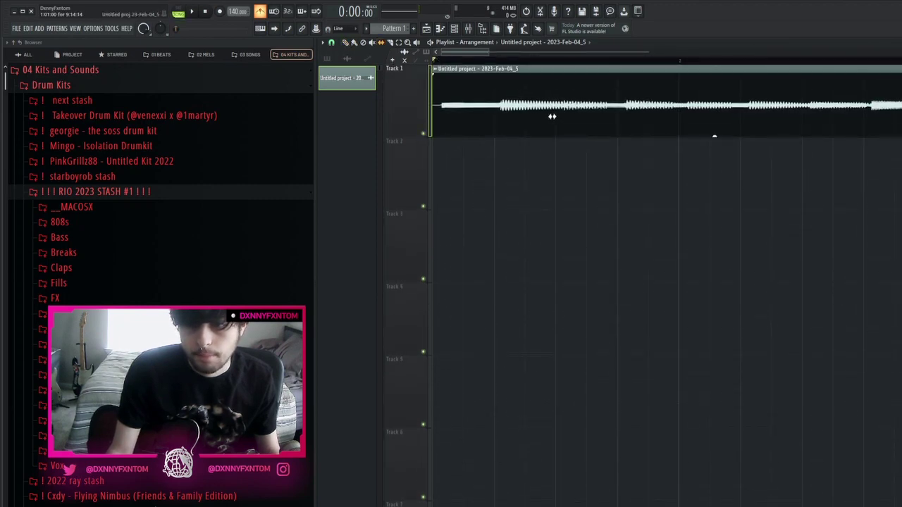
drag(551, 116, 545, 120)
key(space)
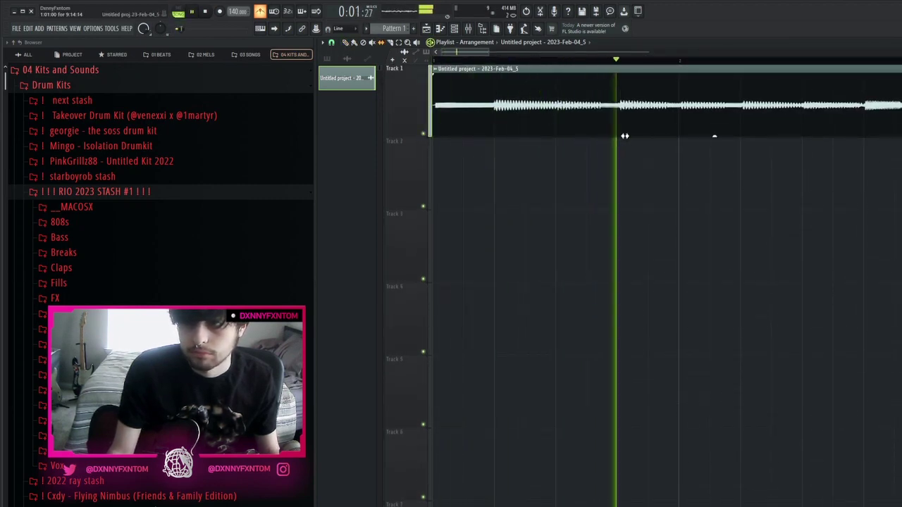
Slice the Track 1 clip at bar 7 and slip the second part's audio earlier to close the silent gap
scroll(624, 136, down, 1)
scroll(709, 117, down, 1)
scroll(748, 130, down, 2)
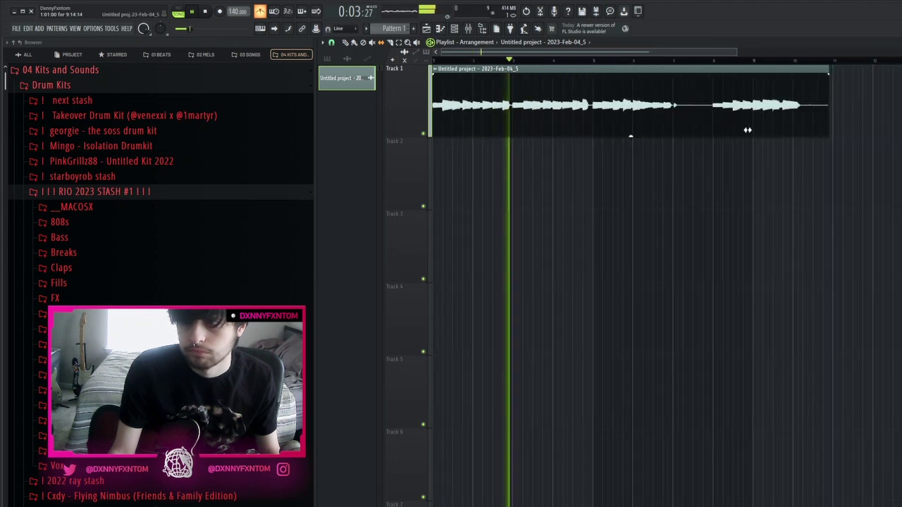
scroll(714, 127, up, 3)
key(c)
click(615, 124)
key(s)
drag(834, 126, 740, 131)
Check the notes against the grid and cut off the excess of the Track 1 recording after bar 9
scroll(708, 129, down, 3)
scroll(582, 100, up, 3)
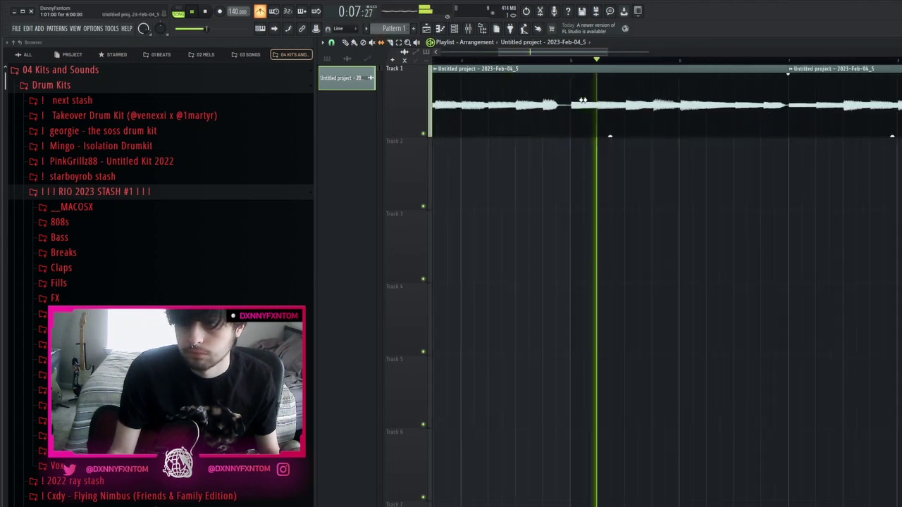
scroll(582, 101, up, 2)
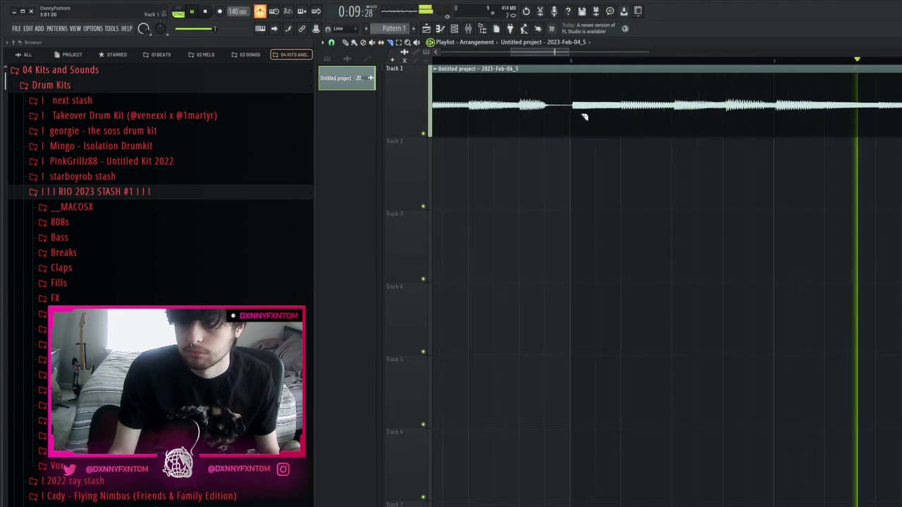
scroll(588, 116, down, 3)
scroll(674, 117, up, 2)
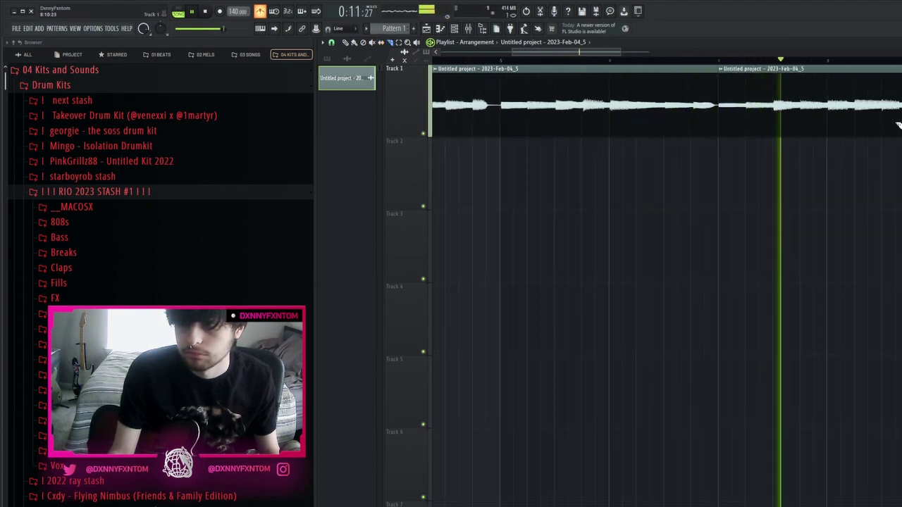
scroll(803, 176, down, 1)
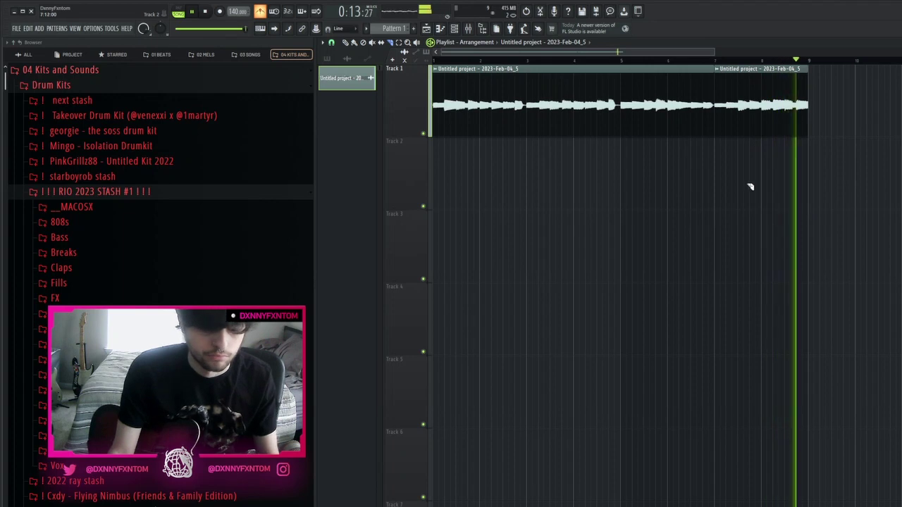
Add Backmask in slot 4 of Insert 1, turn off the metronome, and enable Backmask's AMP and CHS modes
key(F9)
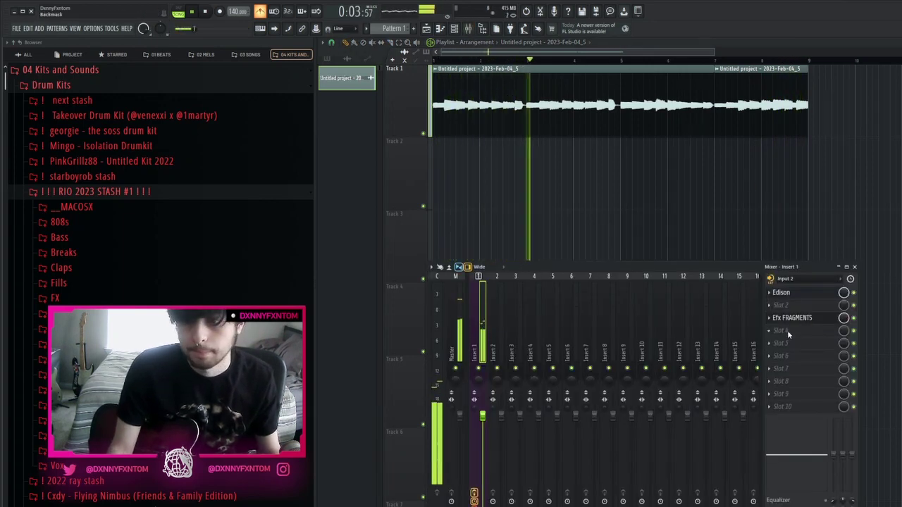
click(702, 262)
click(273, 11)
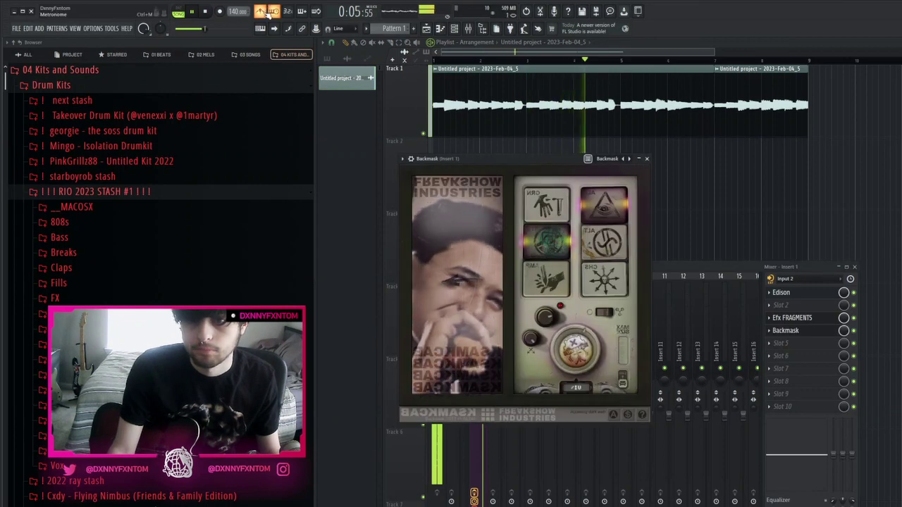
click(601, 254)
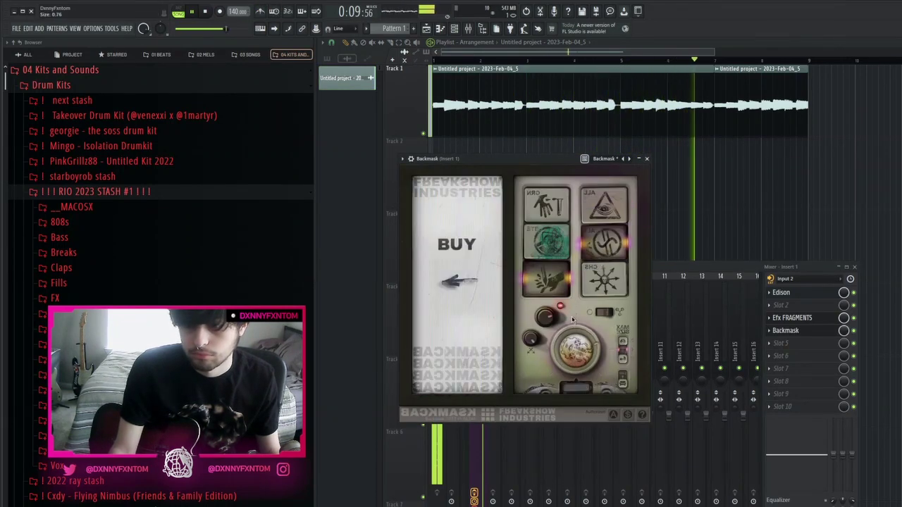
click(597, 279)
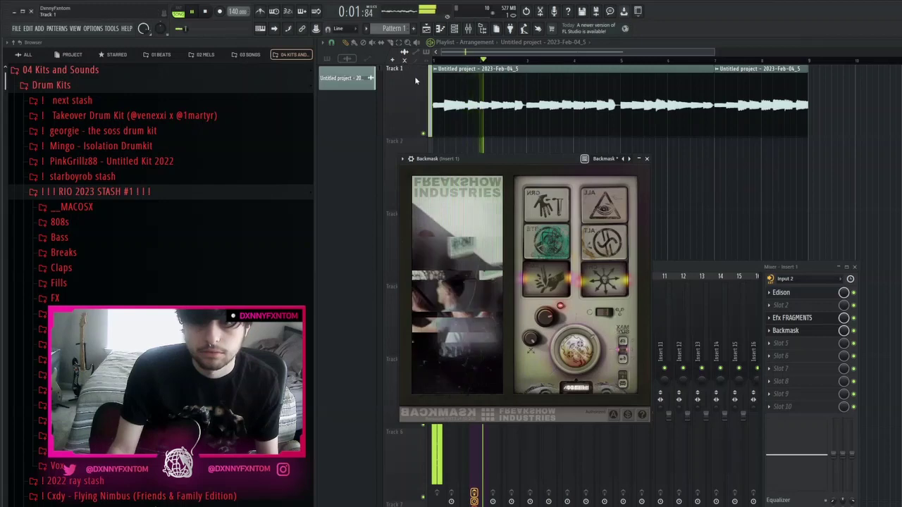
Stop playback, add VoxengoRecorder in slot 5 of the Master, and start its MME output to the Voicemod virtual audio line
key(space)
click(716, 298)
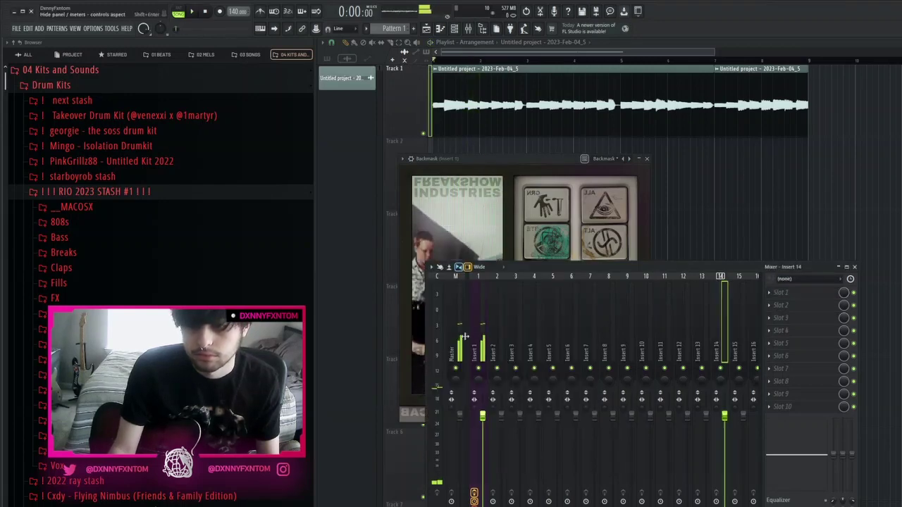
click(805, 324)
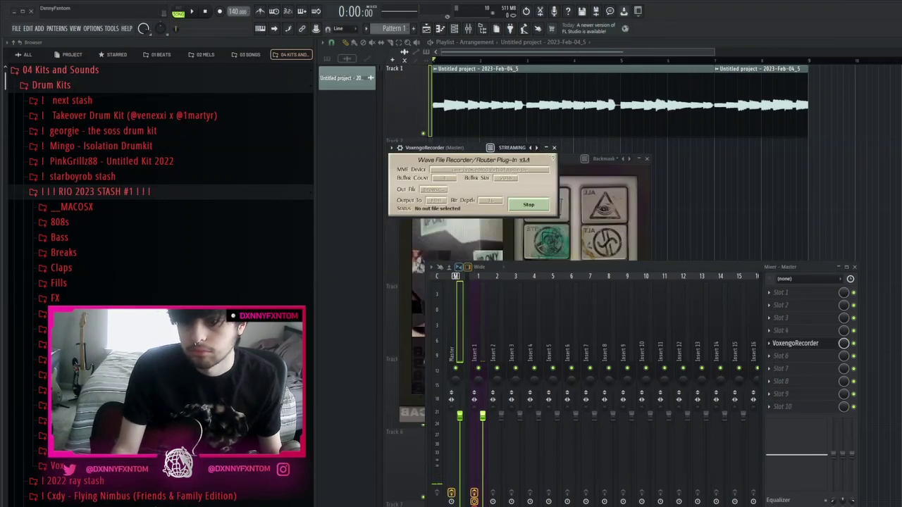
click(554, 147)
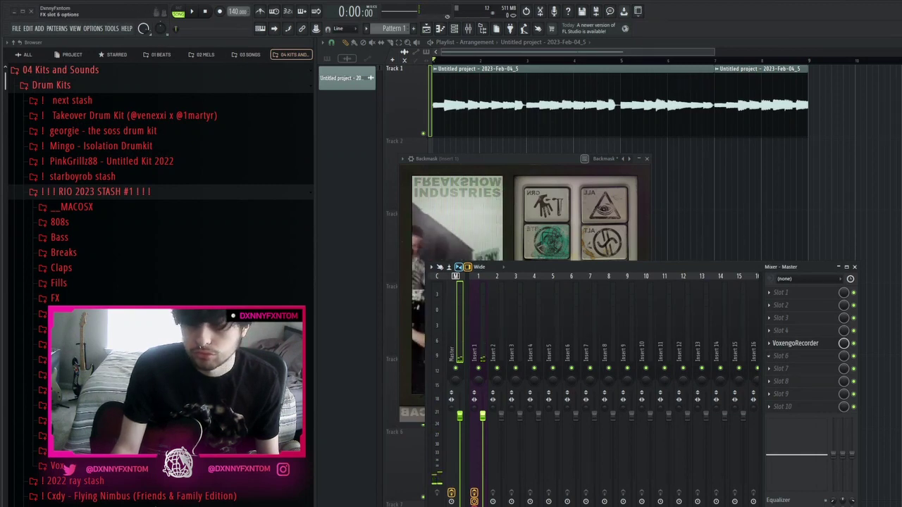
click(789, 344)
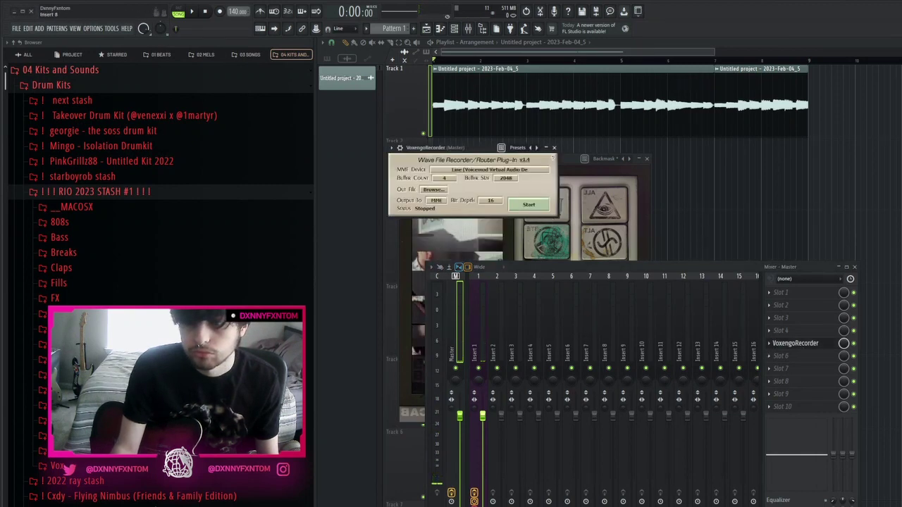
click(626, 277)
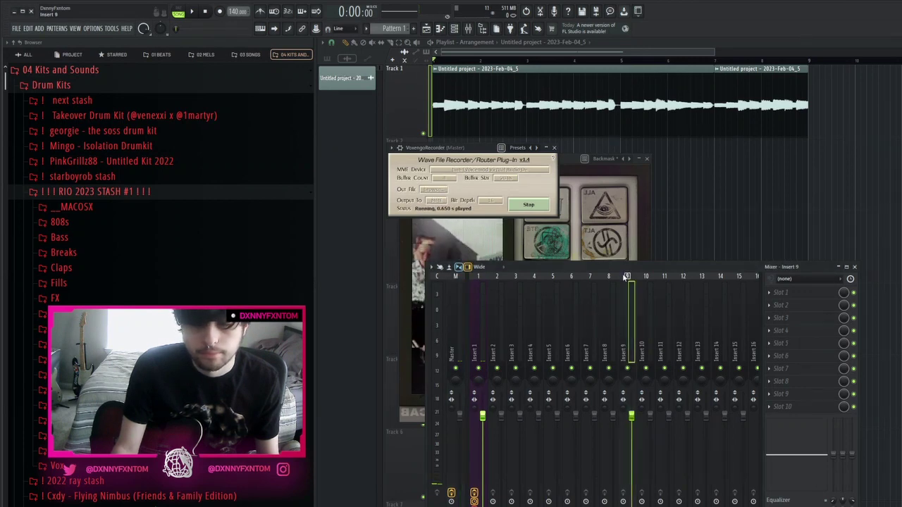
click(555, 147)
click(456, 279)
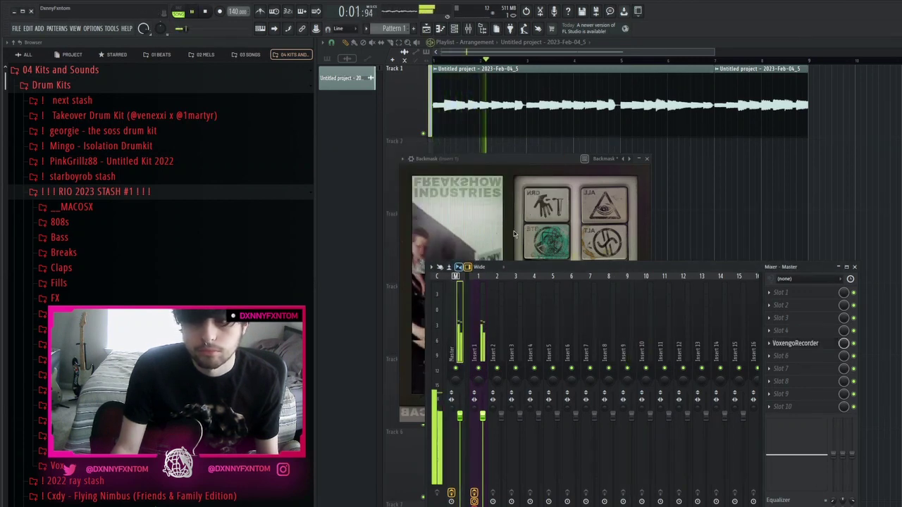
Check Backmask on Insert 1 and set the insert's audio input to none
click(477, 283)
click(786, 329)
click(787, 329)
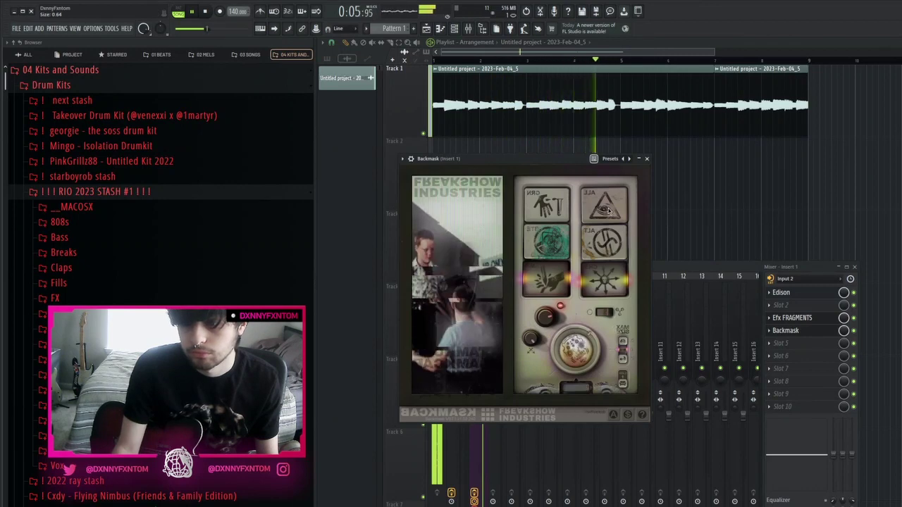
click(646, 158)
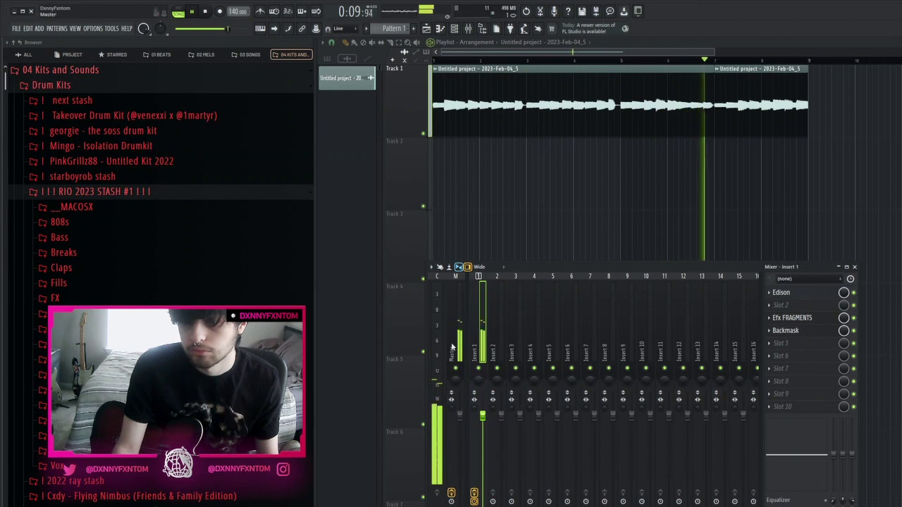
key(F9)
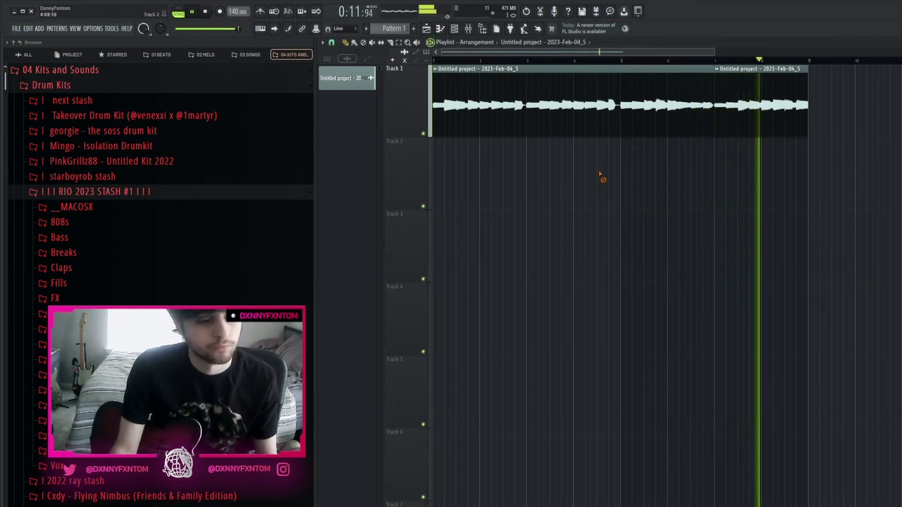
Add Fruity Parametric EQ 2 in slot 6 of Insert 1, cutting the low end and boosting a mid band
key(space)
double_click(618, 95)
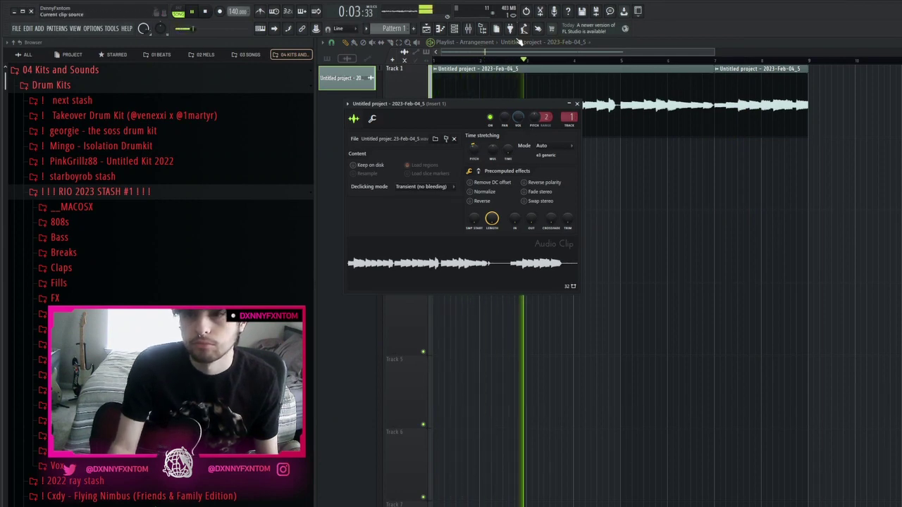
key(F9)
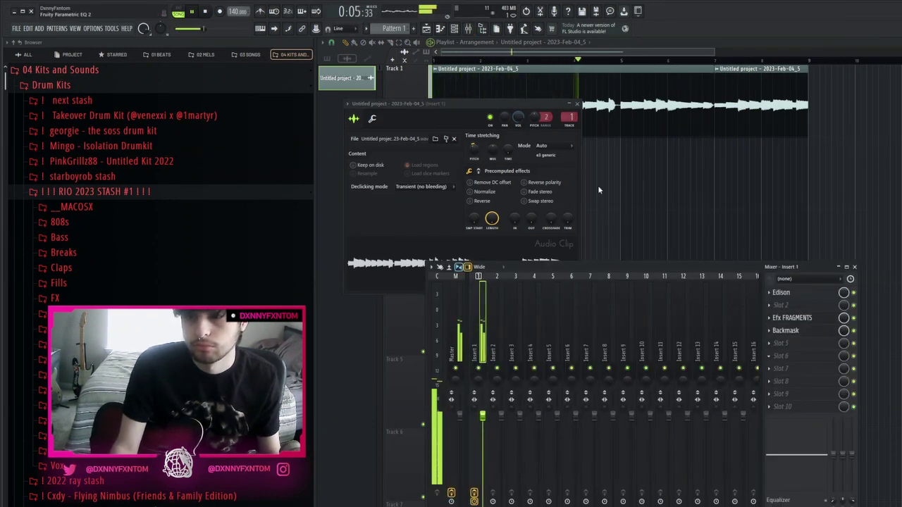
drag(372, 164, 413, 215)
mouse_move(465, 163)
mouse_down()
mouse_move(467, 141)
mouse_move(465, 153)
mouse_up()
Add the starred prophecy [bass] sample to the channel rack and route it to mixer Insert 1
click(454, 28)
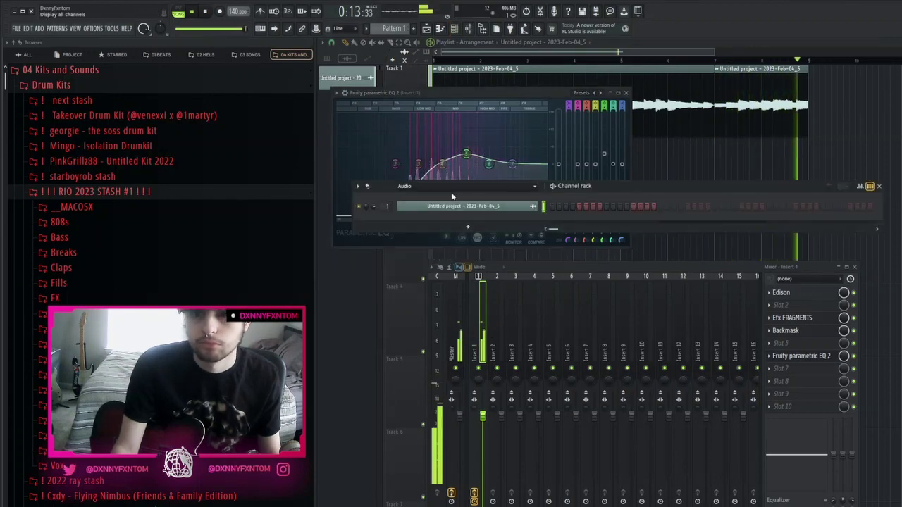
click(72, 54)
click(100, 55)
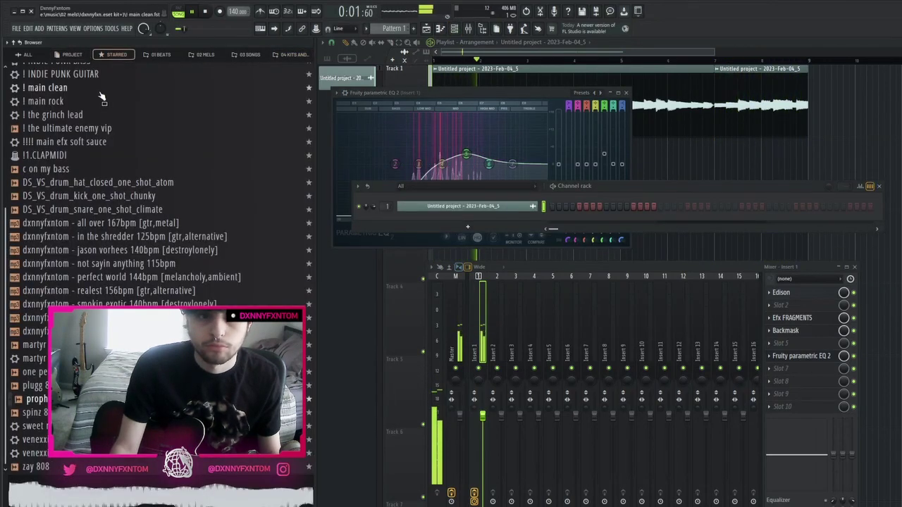
drag(470, 221, 467, 238)
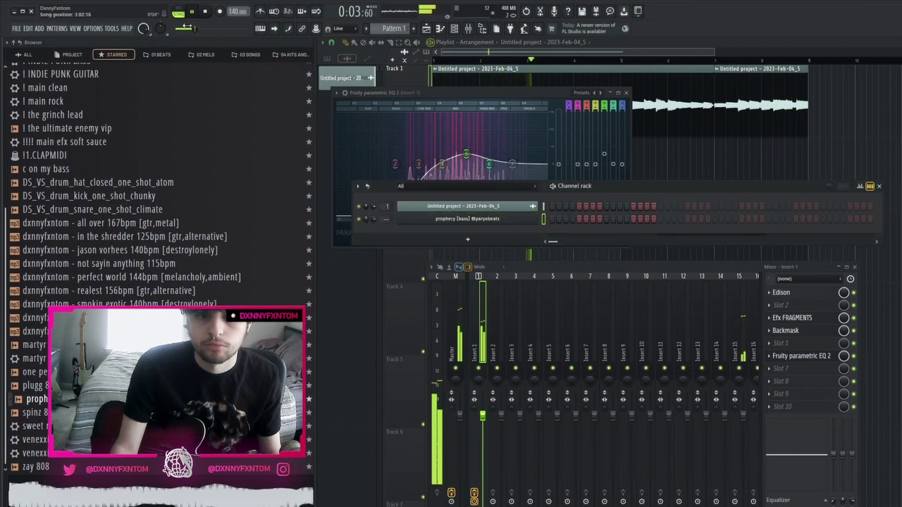
click(205, 56)
click(477, 220)
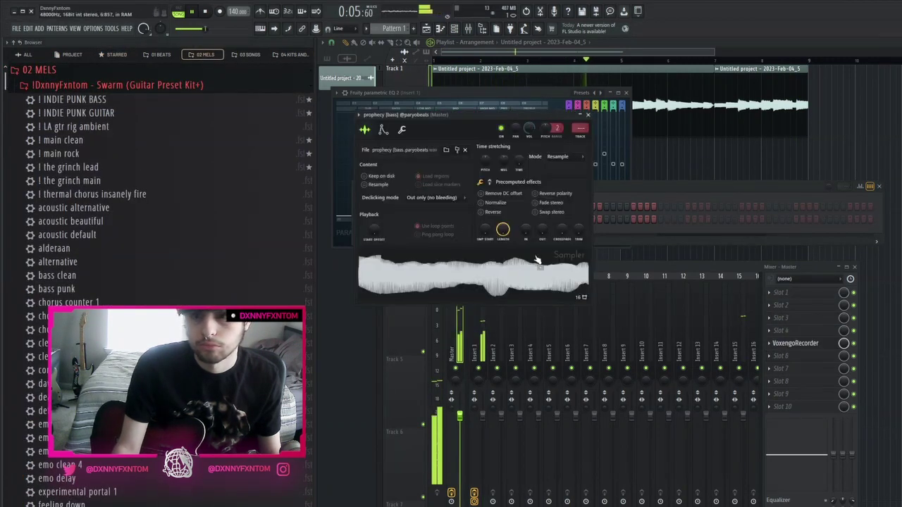
key(Escape)
scroll(387, 219, up, 2)
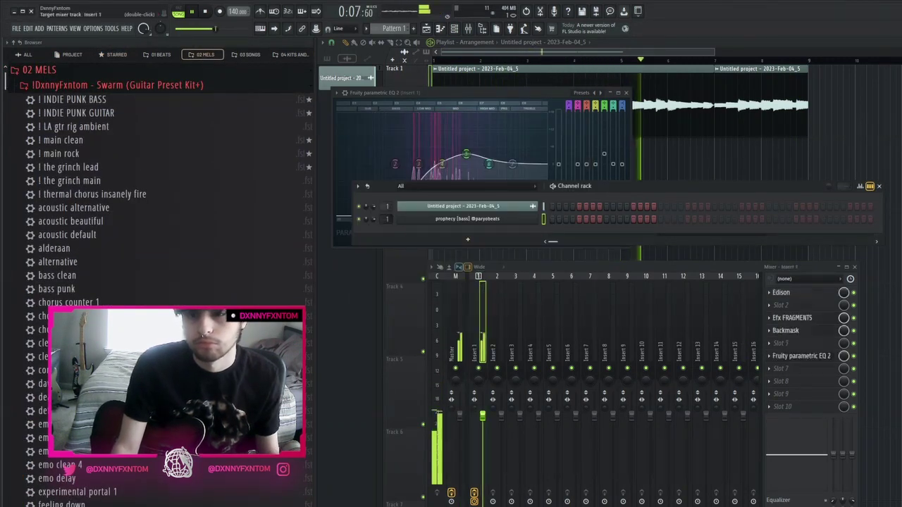
Stop playback and place Pattern 1 on playlist Track 2, spanning bar 1 to bar 9
click(565, 219)
key(space)
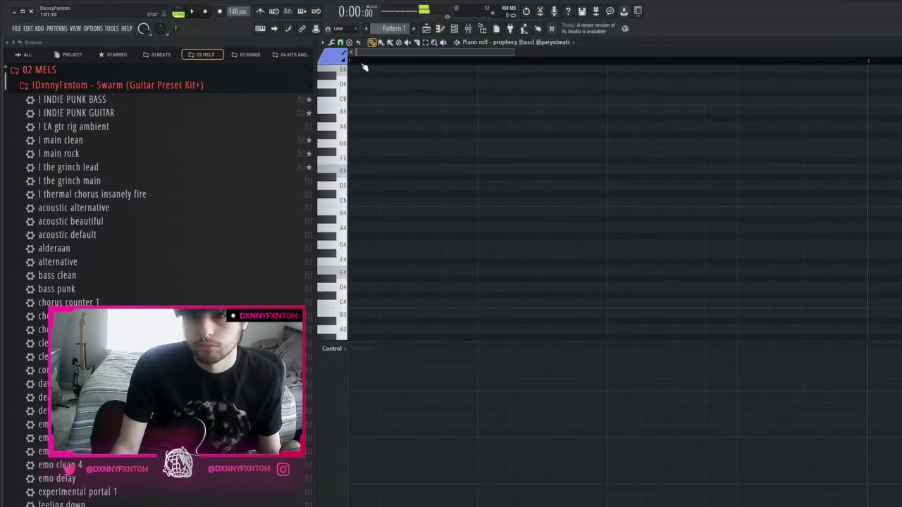
click(426, 28)
click(328, 59)
drag(472, 189, 804, 178)
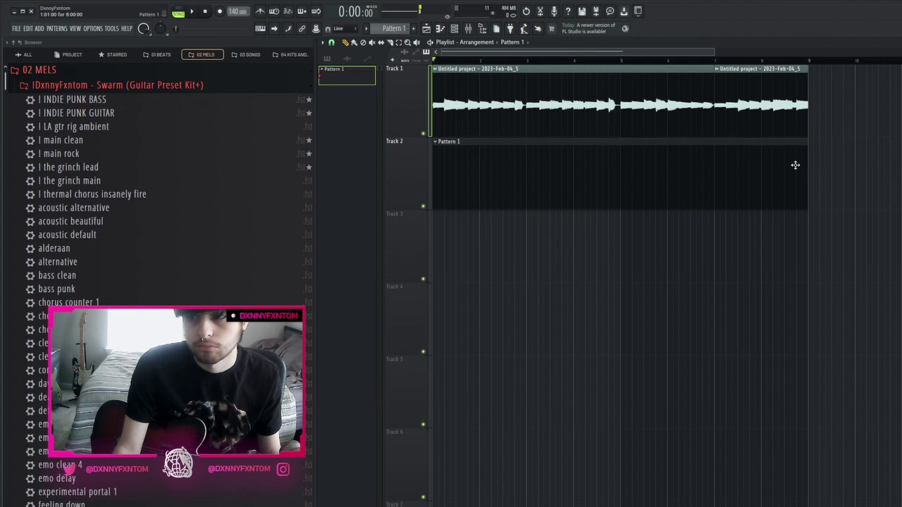
In the prophecy bass piano roll, place a B4 note at the start of bar 1 and audition it
click(445, 28)
click(417, 159)
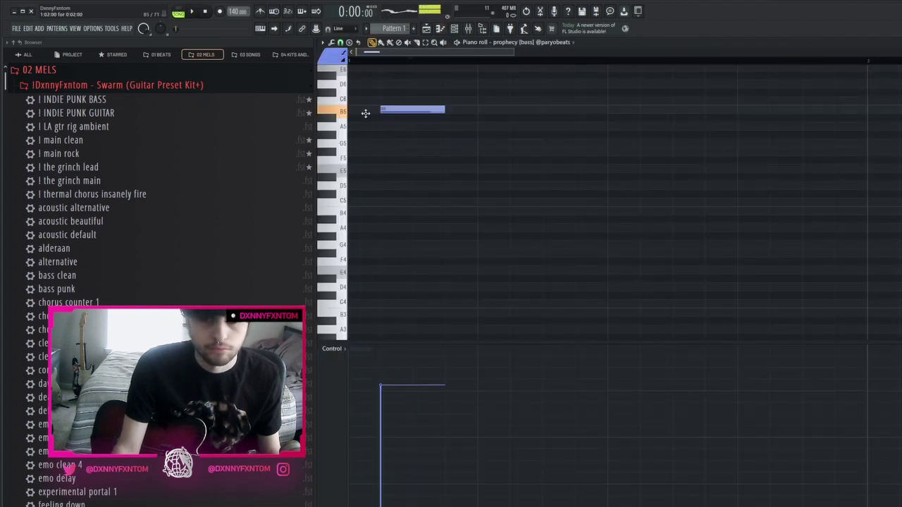
key(ctrl+Down)
key(space)
key(space)
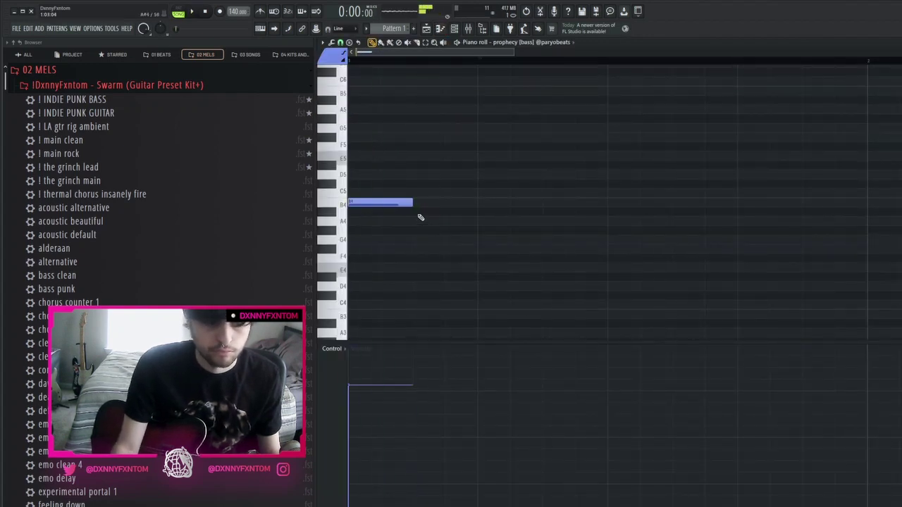
key(space)
Lengthen the B4 bass note to one and a half bars and add a D5 note directly after it
drag(413, 200, 687, 205)
key(space)
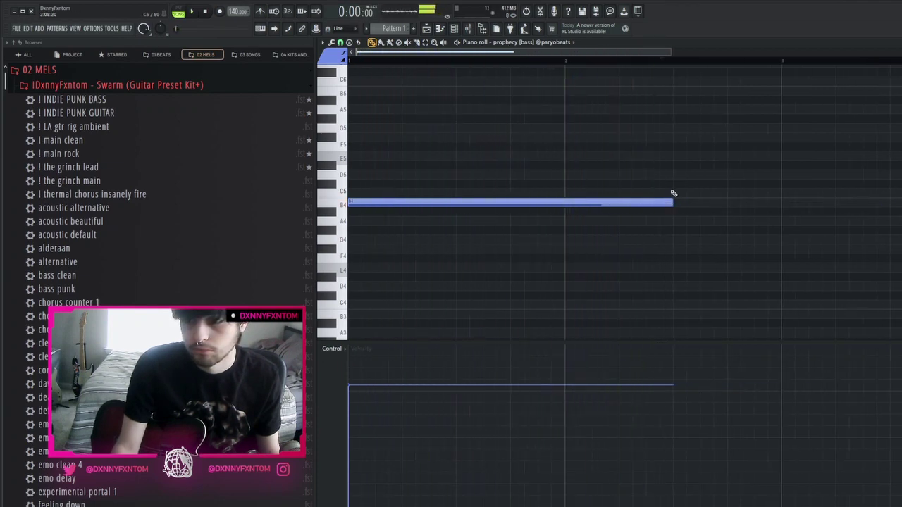
click(669, 174)
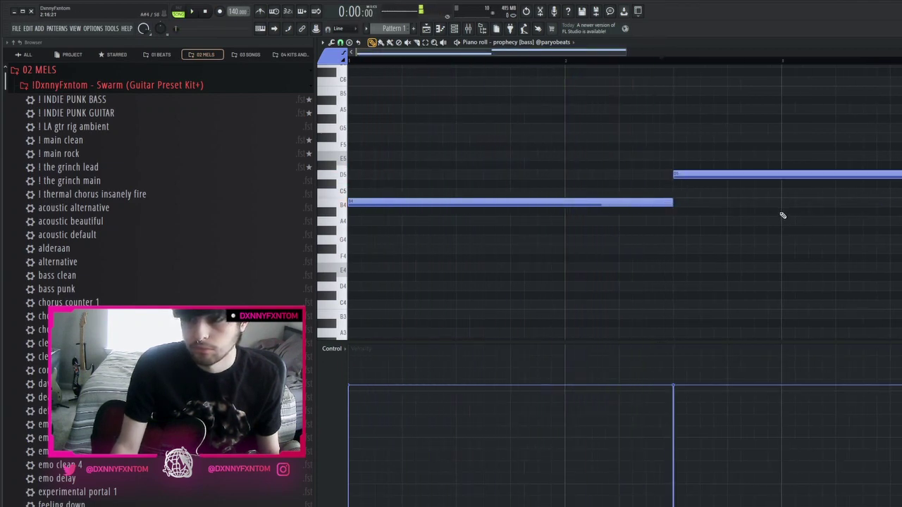
Add an A4 bass note at bar 3, trim the D5 note to end there, and audition the line
mouse_move(782, 215)
mouse_down()
mouse_move(782, 241)
mouse_move(784, 221)
mouse_up()
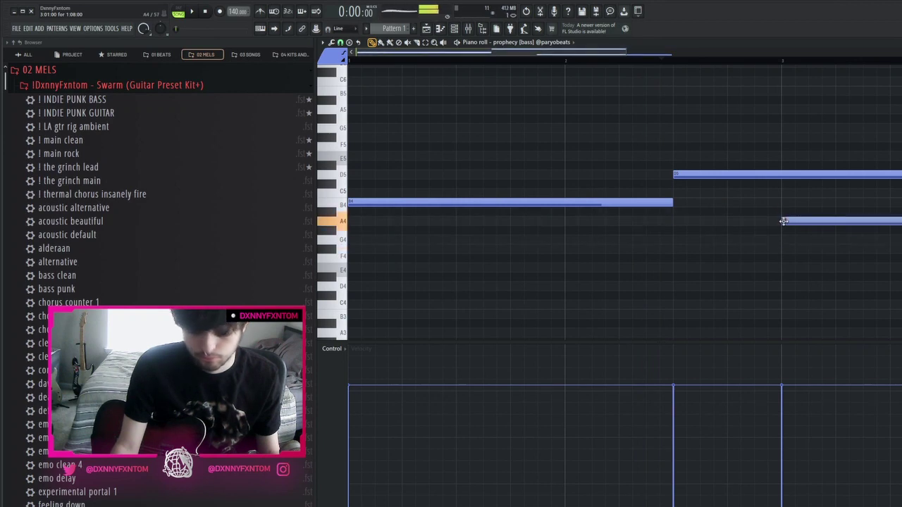
key(space)
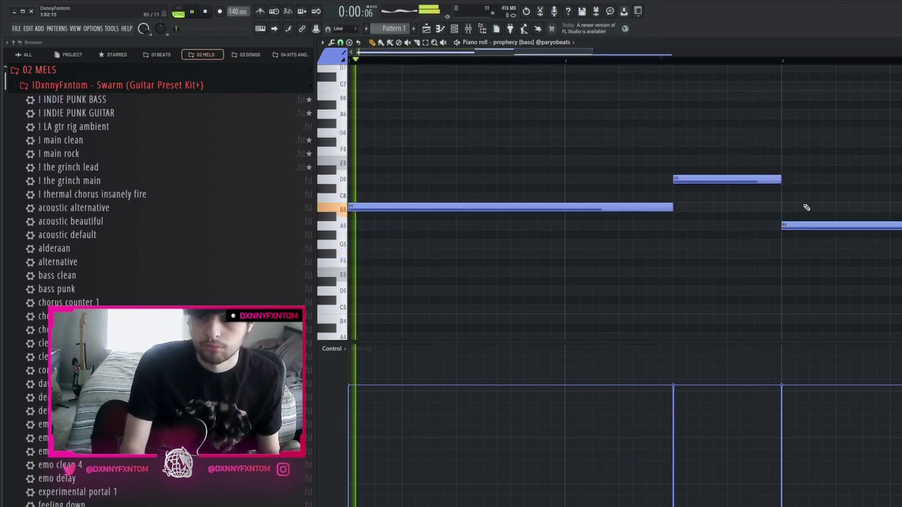
ctrl+scroll(729, 207, down, 2)
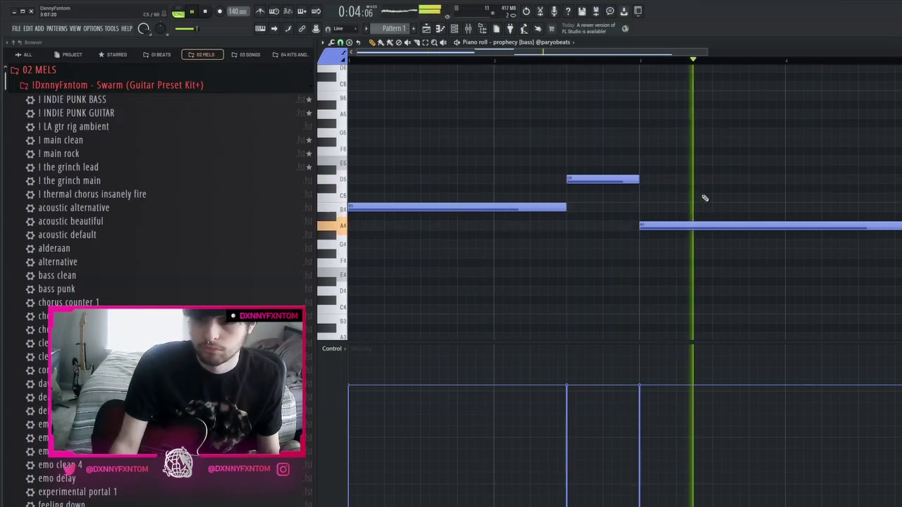
Delete the D5 bass note and extend the B4 note to the start of bar 3, auditioning the result
key(space)
right_click(631, 178)
key(space)
key(space)
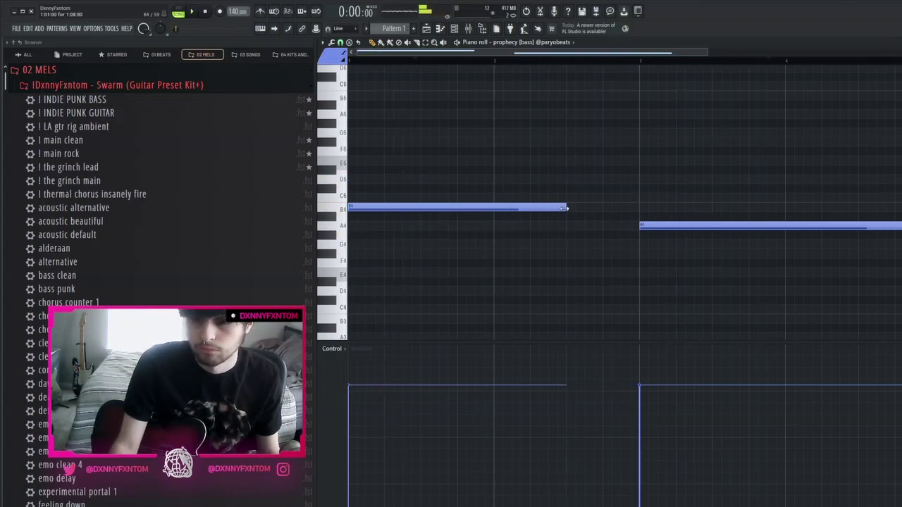
key(space)
scroll(730, 167, down, 2)
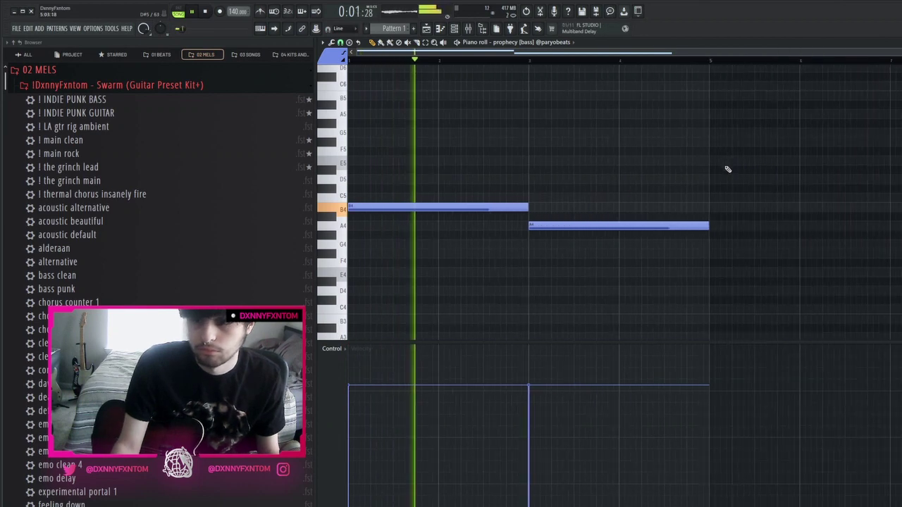
Move the bass note at bar 3 up to F#5 and play the line from the start
drag(580, 225, 586, 141)
key(space)
key(space)
scroll(737, 243, down, 1)
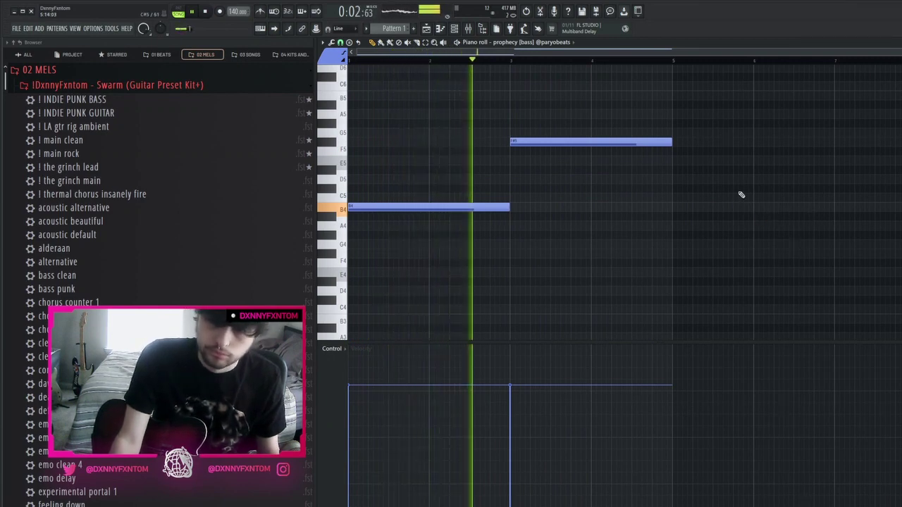
Add bass notes G5 at bar 5, A5 halfway through bar 6 and E5 at bar 7, trimming them so none overlap
drag(722, 256, 354, 84)
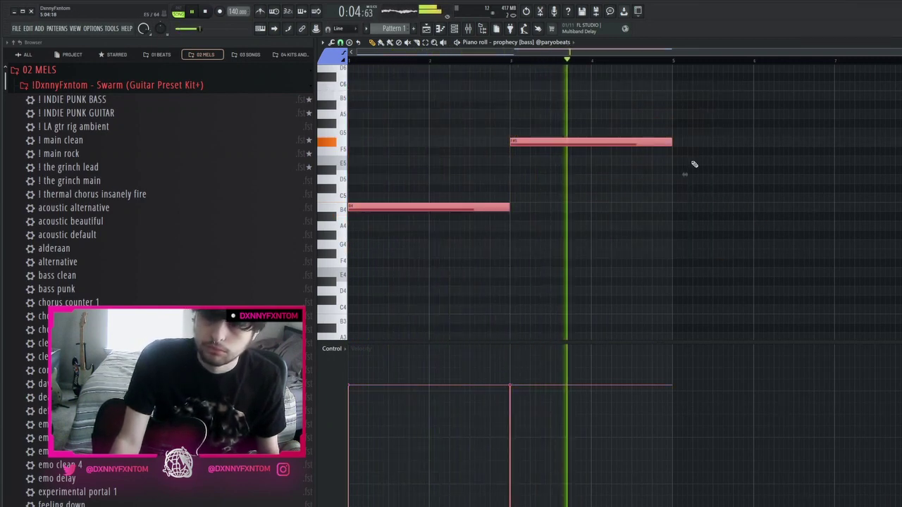
ctrl+click(703, 170)
click(674, 133)
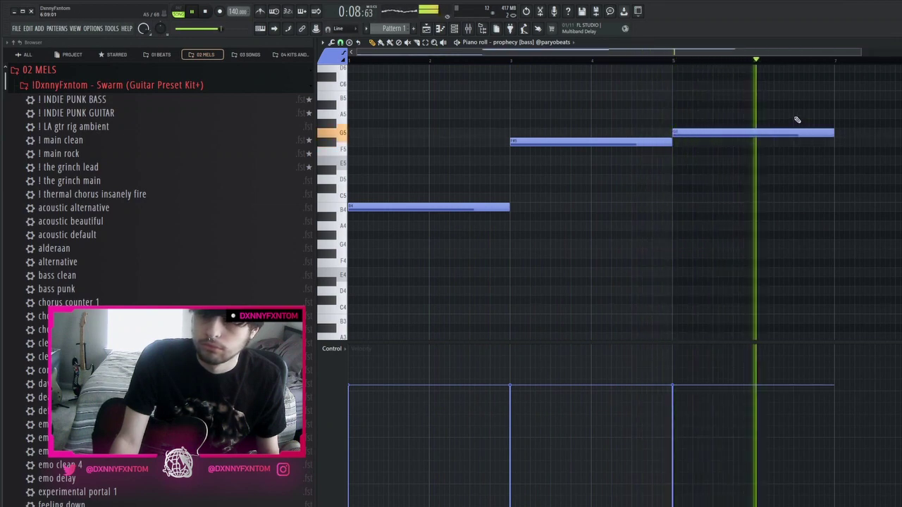
click(794, 115)
key(space)
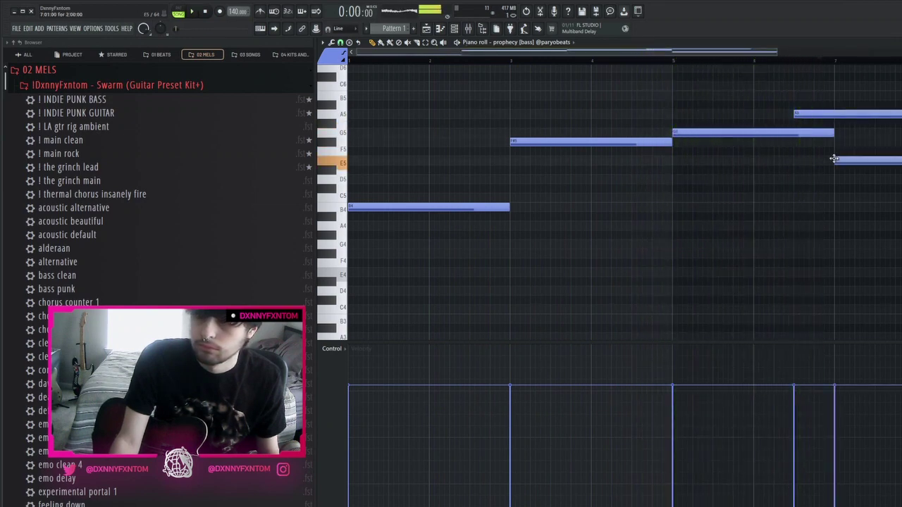
key(space)
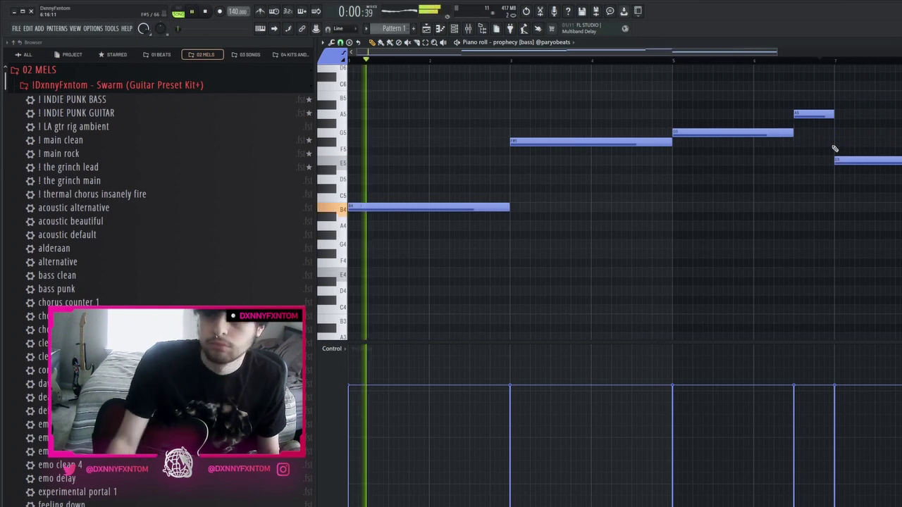
Select all bass notes, raise their velocity slightly, and deselect them
scroll(835, 151, down, 2)
key(ctrl+a)
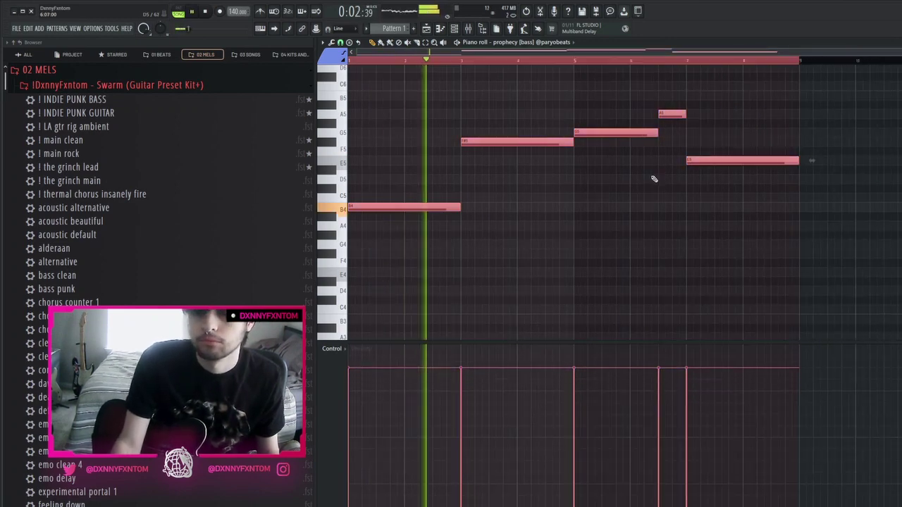
key(ctrl+d)
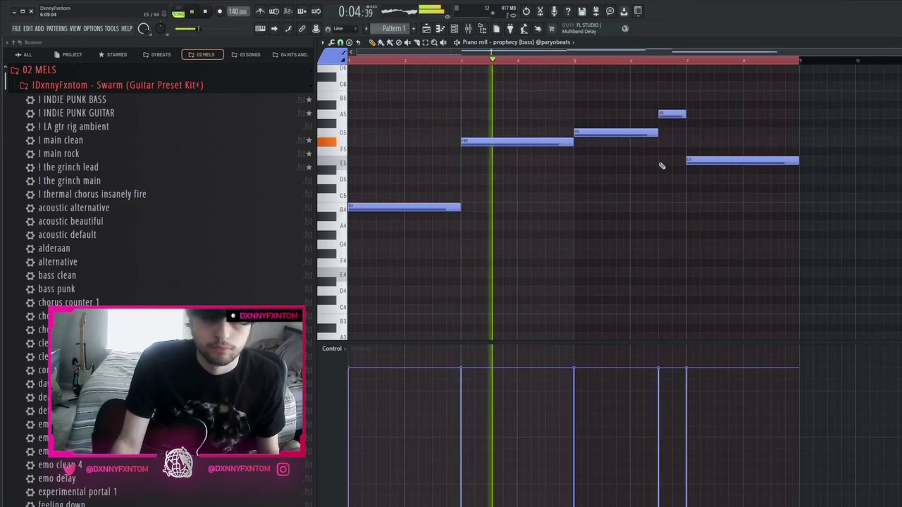
Move the final bass note at bar 7 up to F#5 and audition the end of the line
key(space)
mouse_move(784, 162)
mouse_down()
mouse_move(784, 178)
mouse_move(784, 149)
mouse_up()
key(space)
click(656, 62)
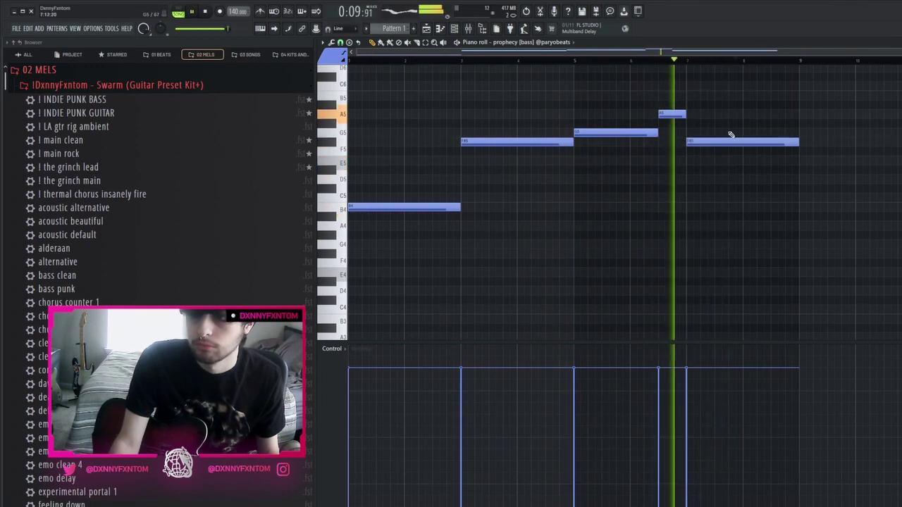
scroll(720, 105, down, 1)
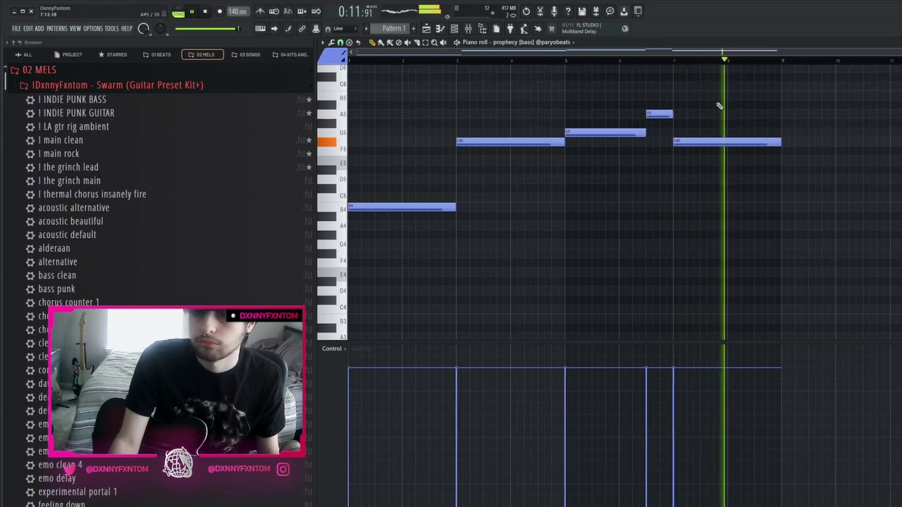
Show the channel rack and mixer, and load the sweet revenge guitar preset onto Insert 3
click(456, 29)
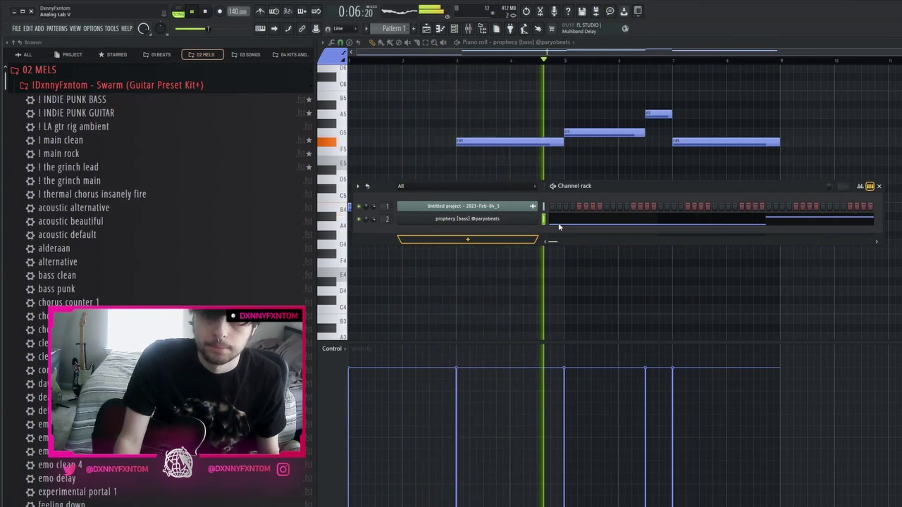
click(476, 26)
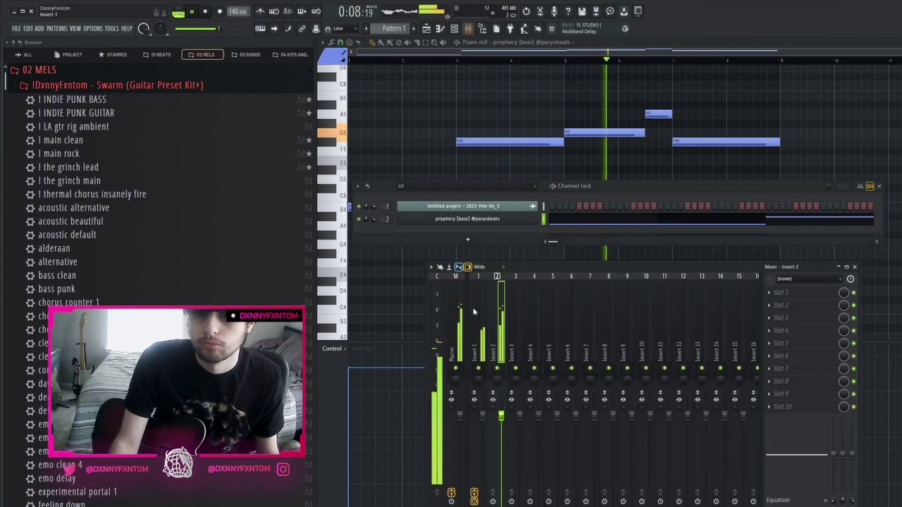
click(524, 340)
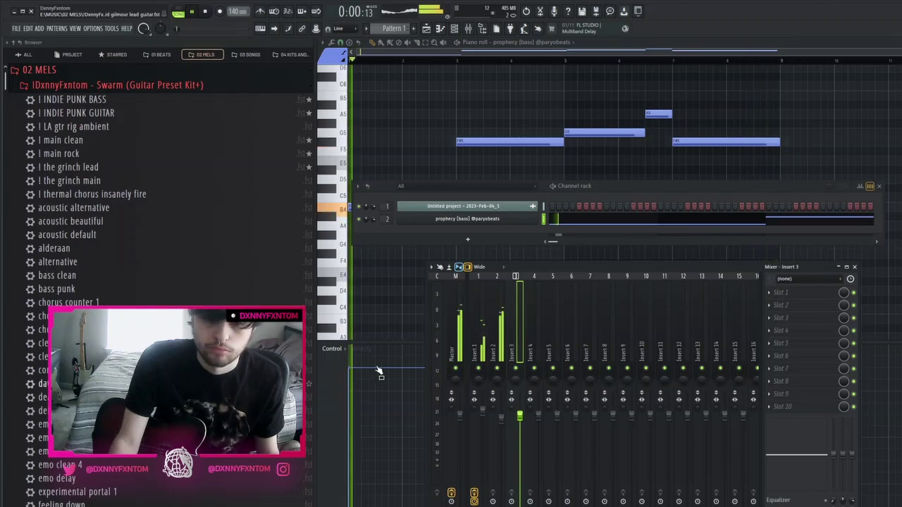
scroll(105, 371, down, 8)
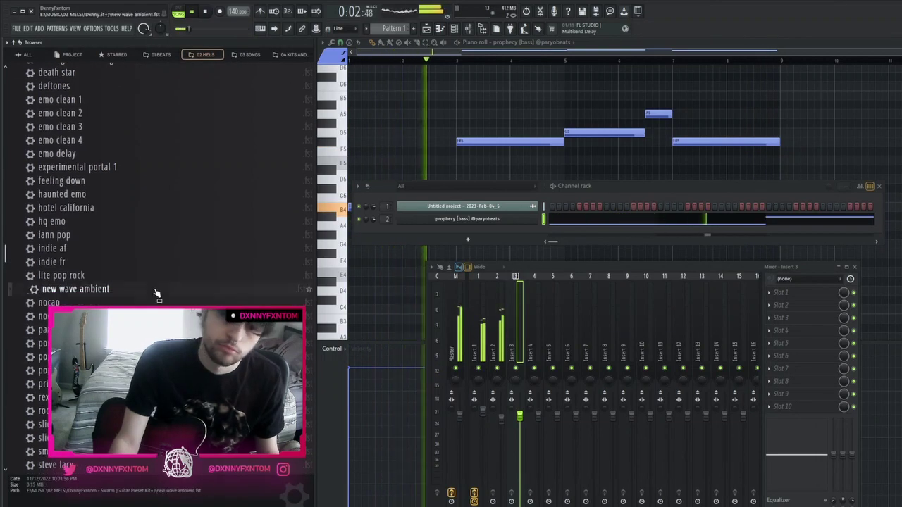
scroll(63, 274, down, 4)
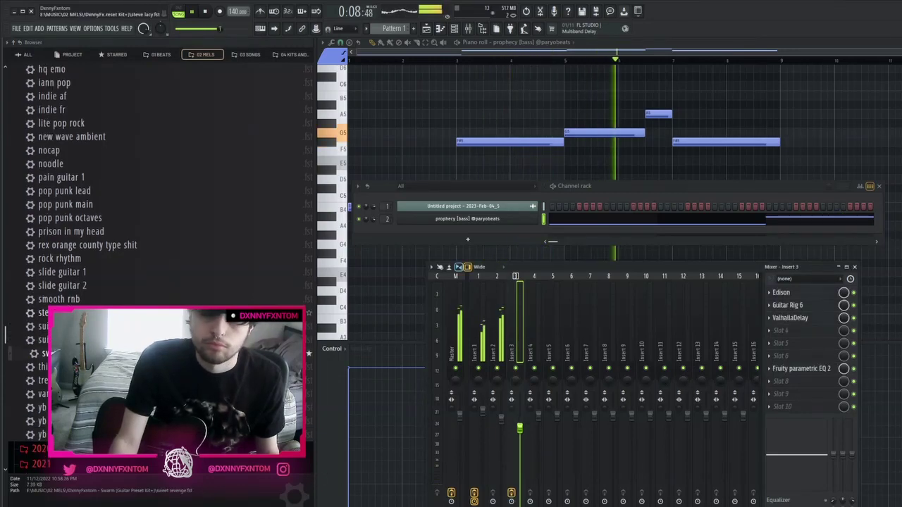
Set the audio input of mixer Insert 3 to Input 2 and return to the start of the guitar preset list
click(809, 278)
click(799, 335)
scroll(264, 300, up, 11)
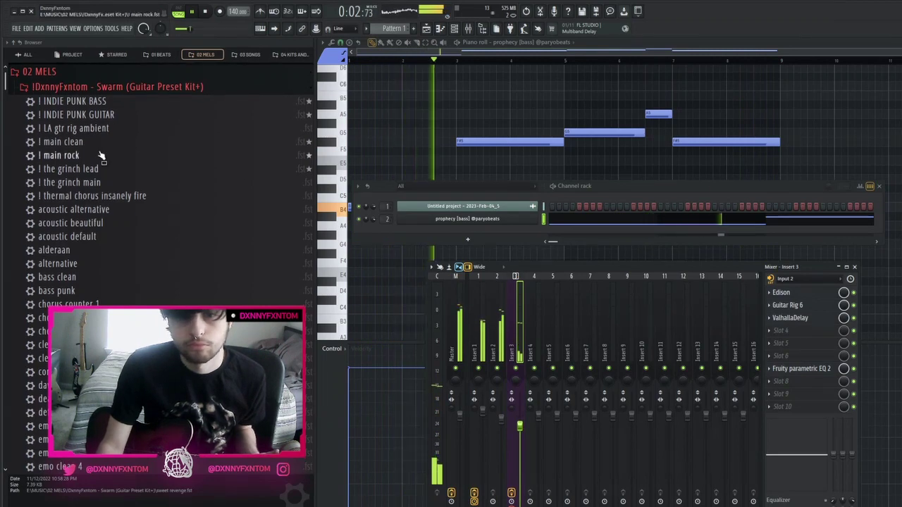
click(153, 117)
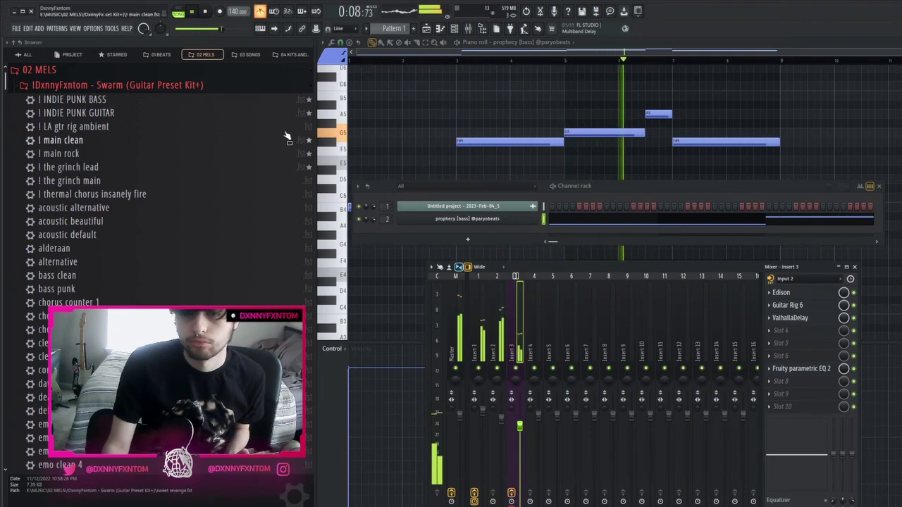
click(292, 54)
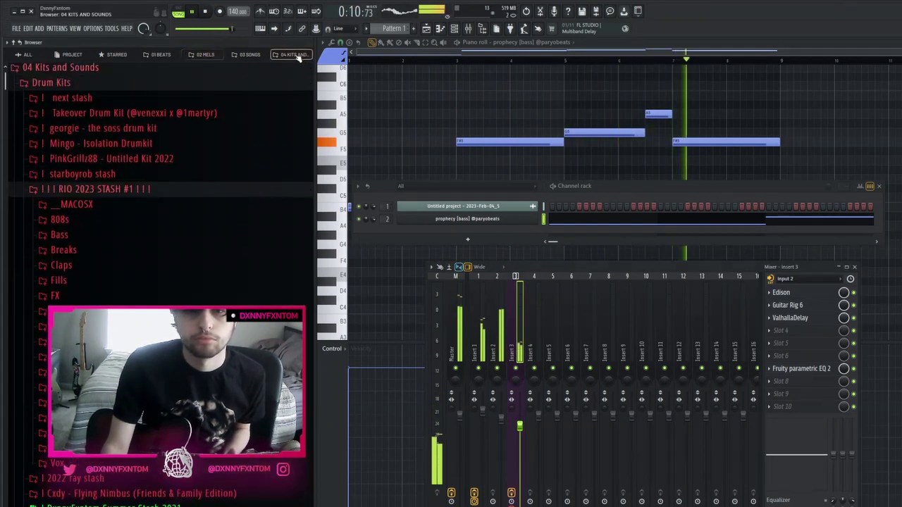
click(123, 101)
click(88, 133)
drag(106, 172, 190, 206)
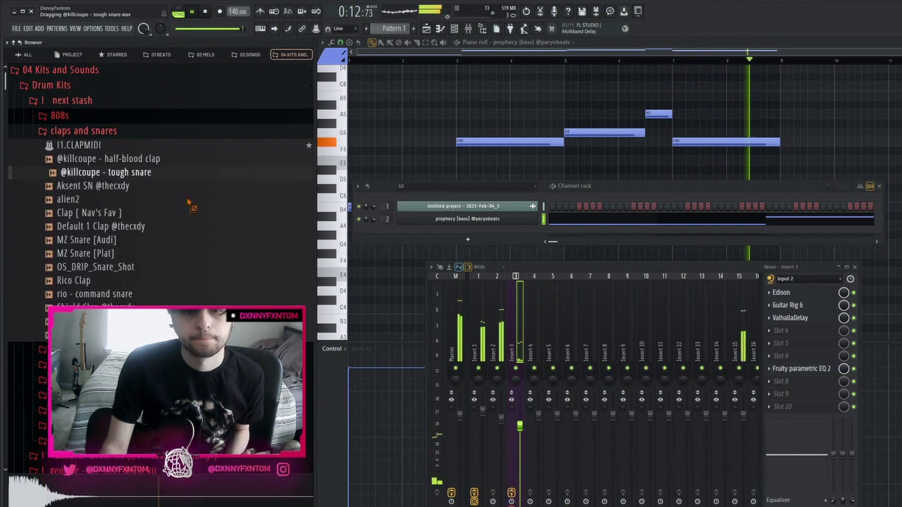
drag(121, 226, 504, 232)
Add the - hihat 4 sample from the next stash hi hats folder as a new channel
click(83, 131)
click(63, 177)
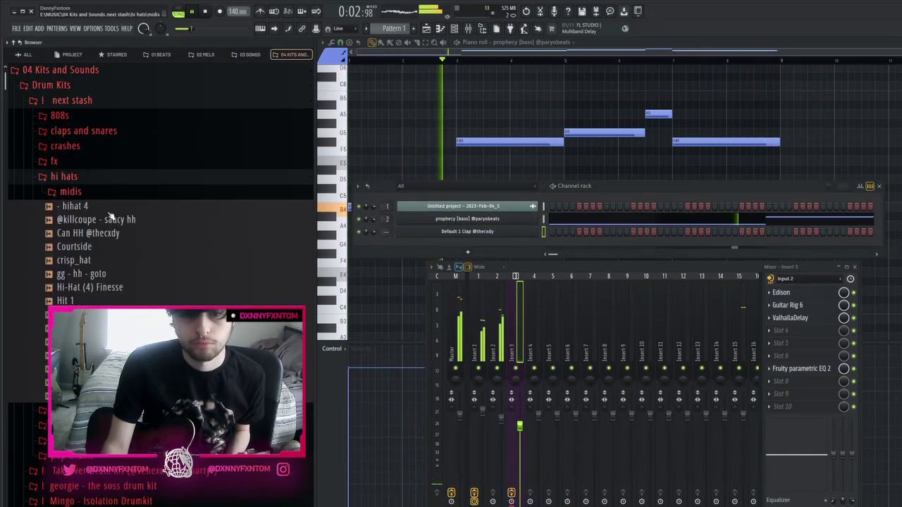
click(116, 219)
drag(106, 207, 525, 254)
click(219, 177)
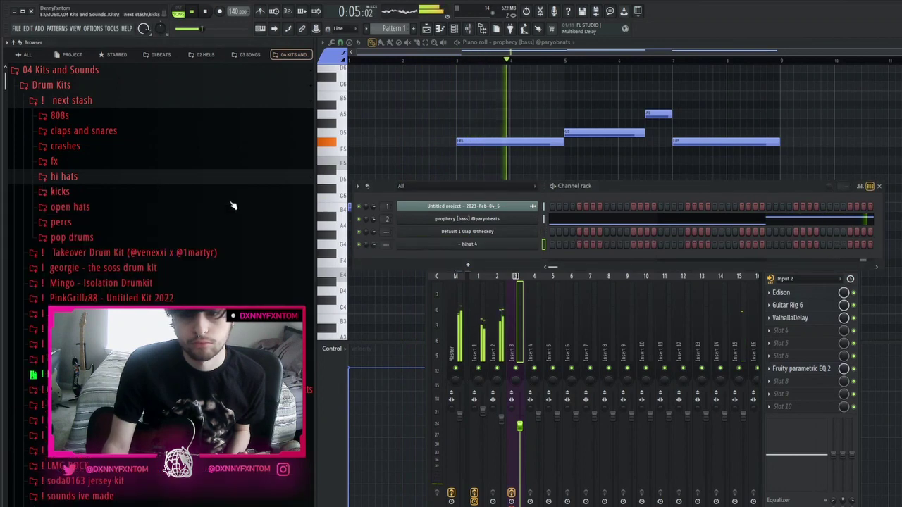
Load the !1.CLAPMIDI pattern onto the clap channel, fill every second hi-hat step, and restart playback
click(84, 131)
drag(82, 144, 360, 215)
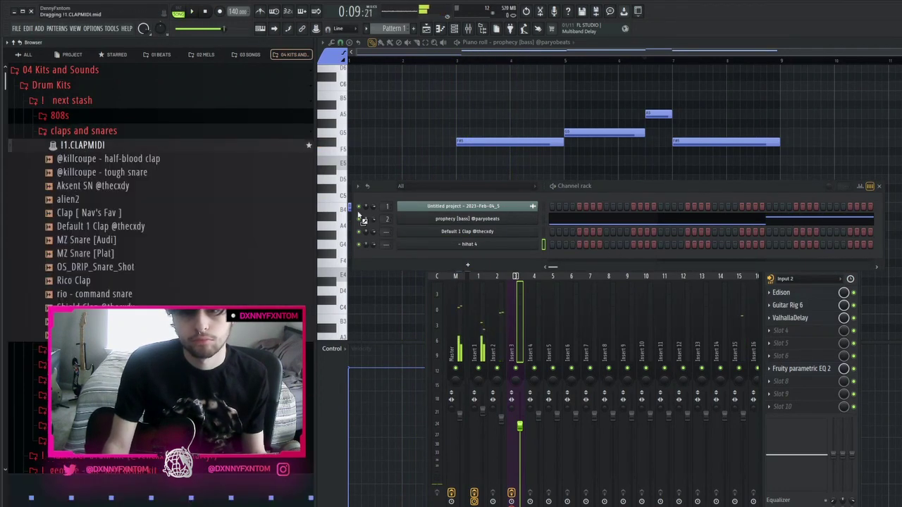
drag(512, 237, 512, 238)
key(space)
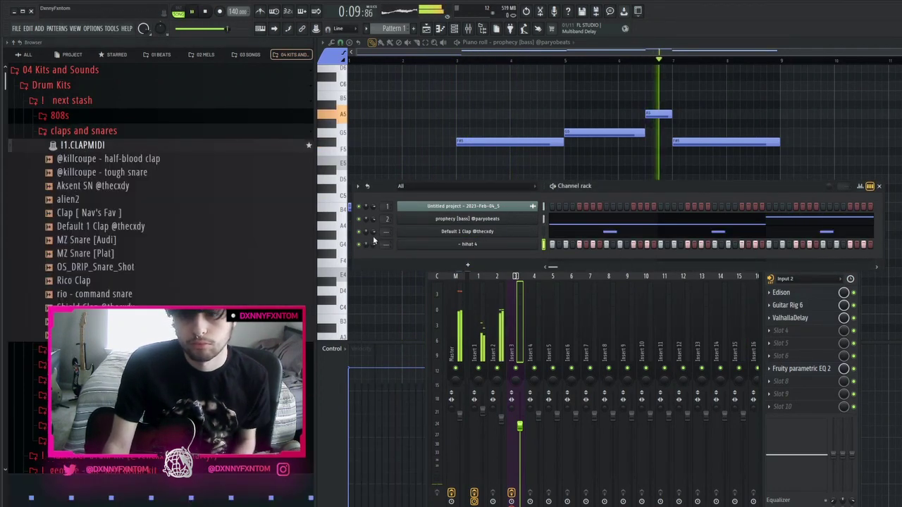
Audition other snares, replace the clap channel's sample with sossboy 2, and set the channel volume to 48%
click(84, 131)
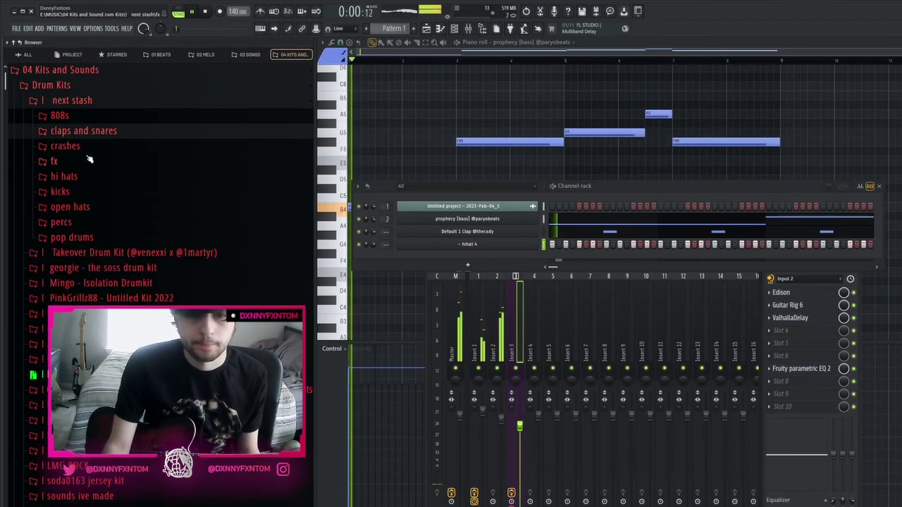
click(83, 131)
scroll(113, 176, down, 4)
click(125, 146)
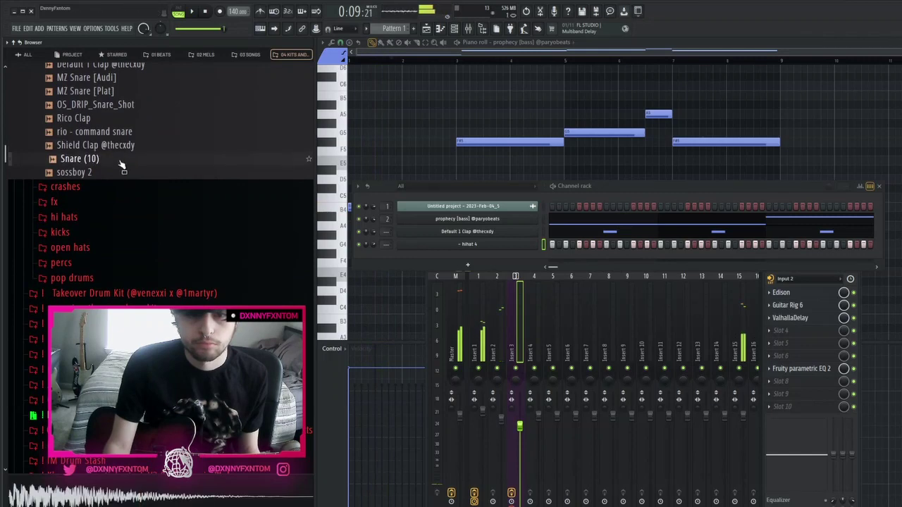
drag(124, 173, 482, 246)
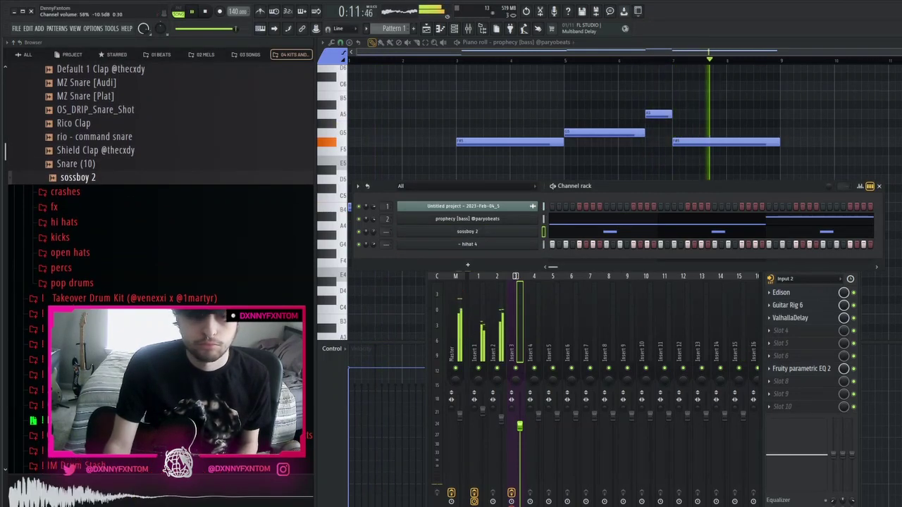
scroll(106, 176, up, 5)
click(66, 201)
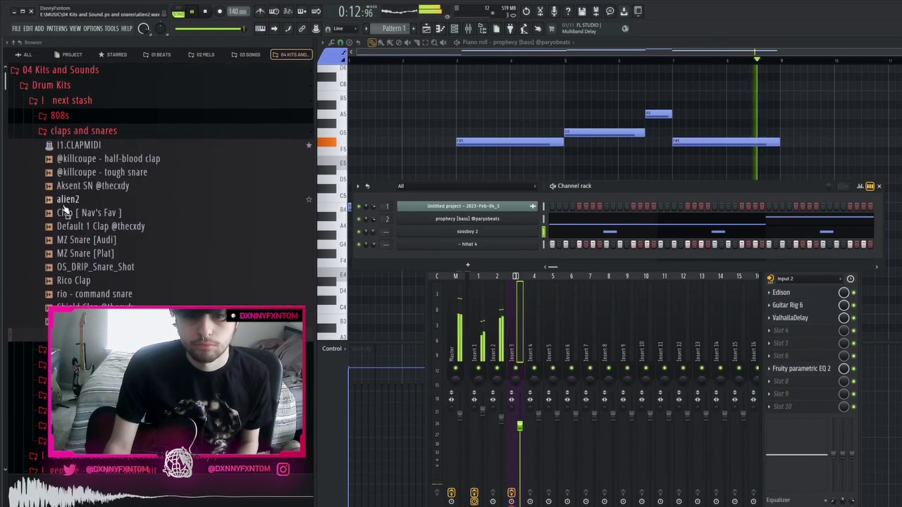
click(98, 136)
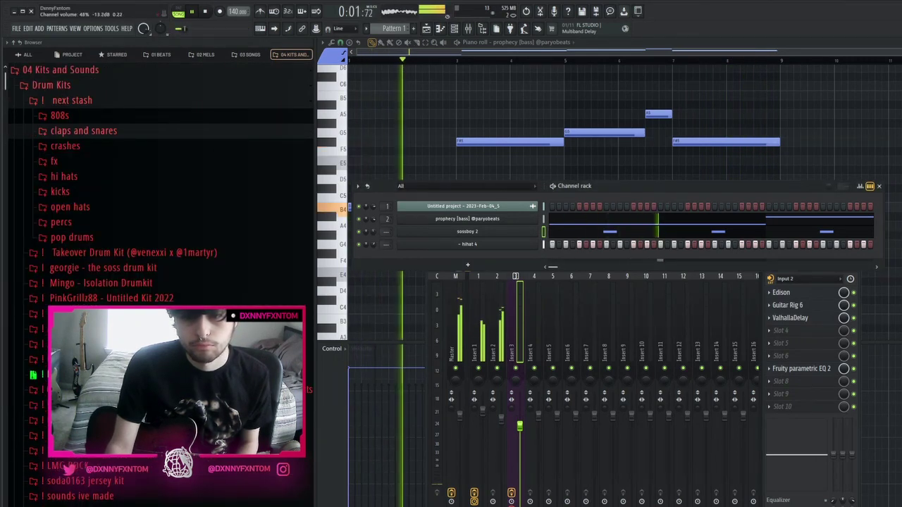
Load the hat midi 7 pattern onto the hi-hat channel, set its volume to 61%, and collapse the midis folder
click(92, 179)
click(96, 193)
scroll(145, 229, down, 3)
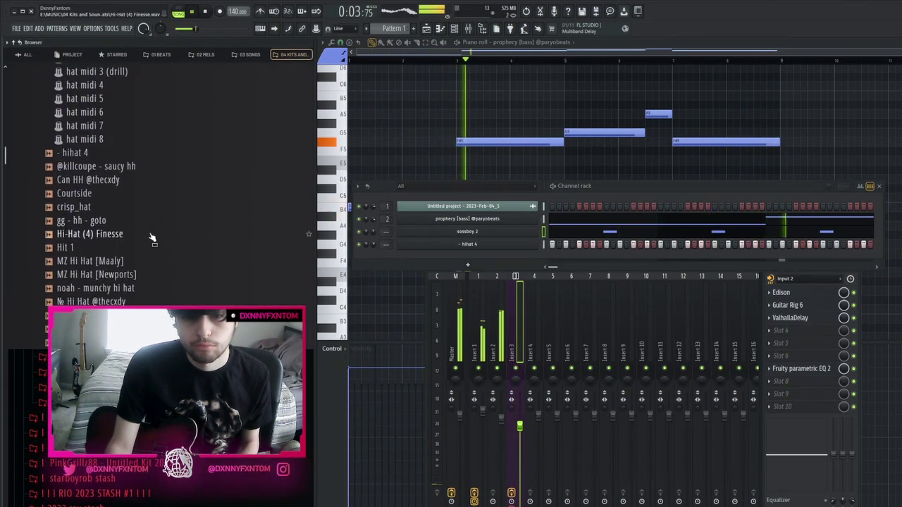
drag(84, 125, 493, 247)
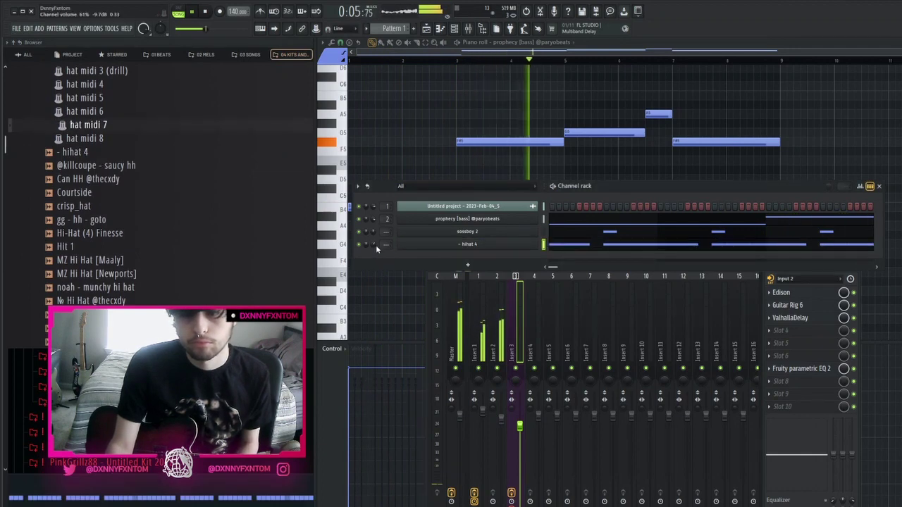
scroll(120, 201, up, 5)
click(130, 191)
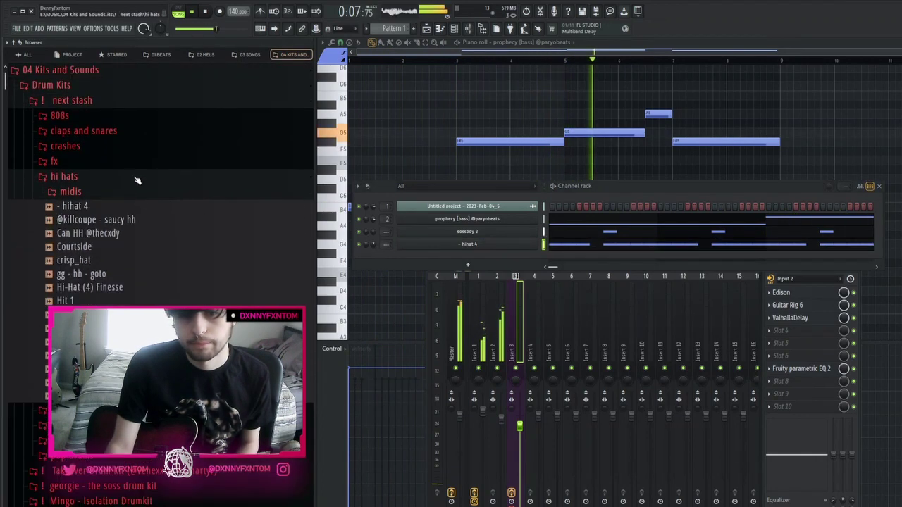
Collapse the hi hats folder and record a new guitar take over the playing loop in Edison on mixer insert 3
click(137, 180)
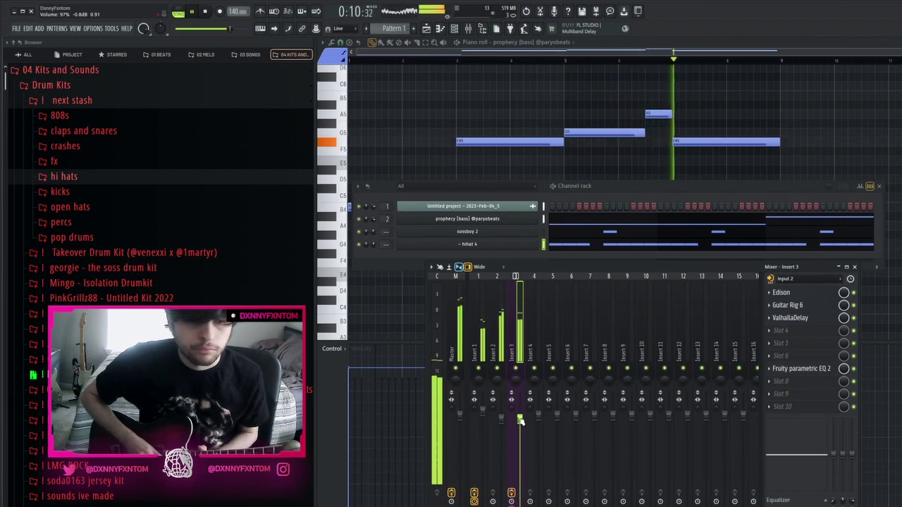
click(817, 292)
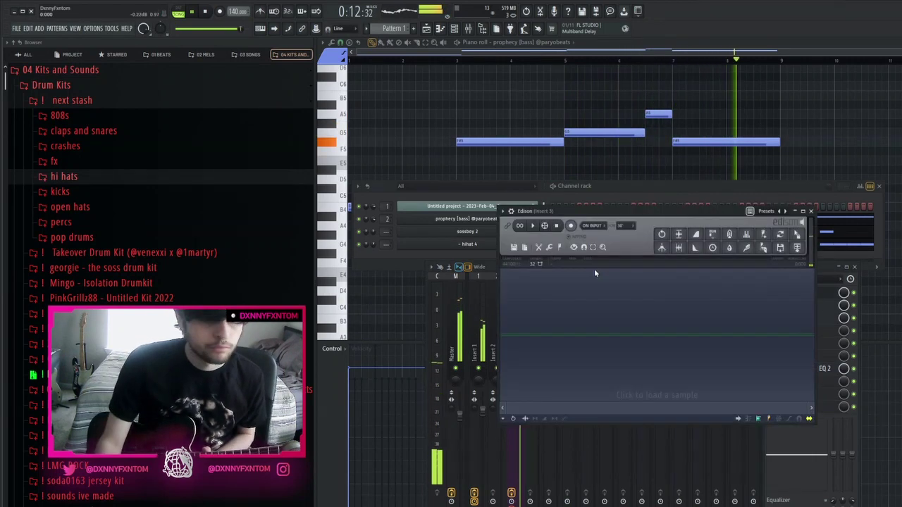
click(570, 226)
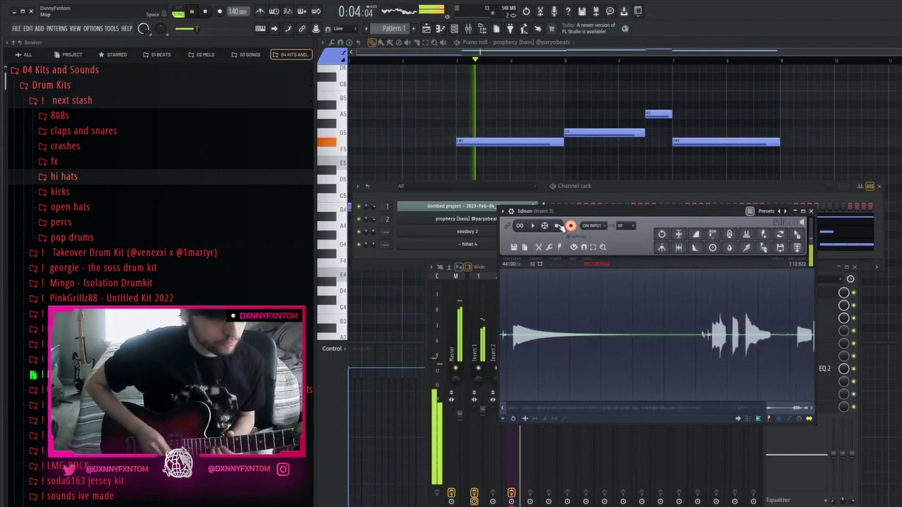
click(514, 259)
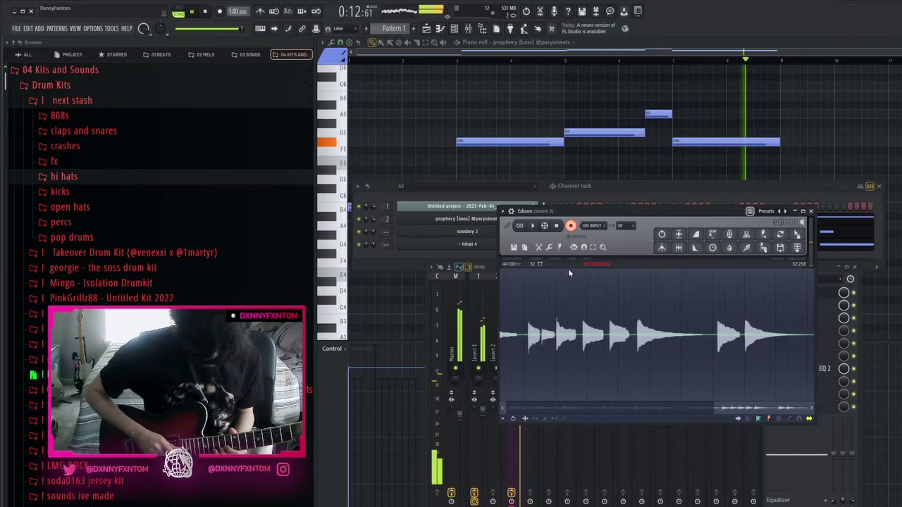
click(205, 11)
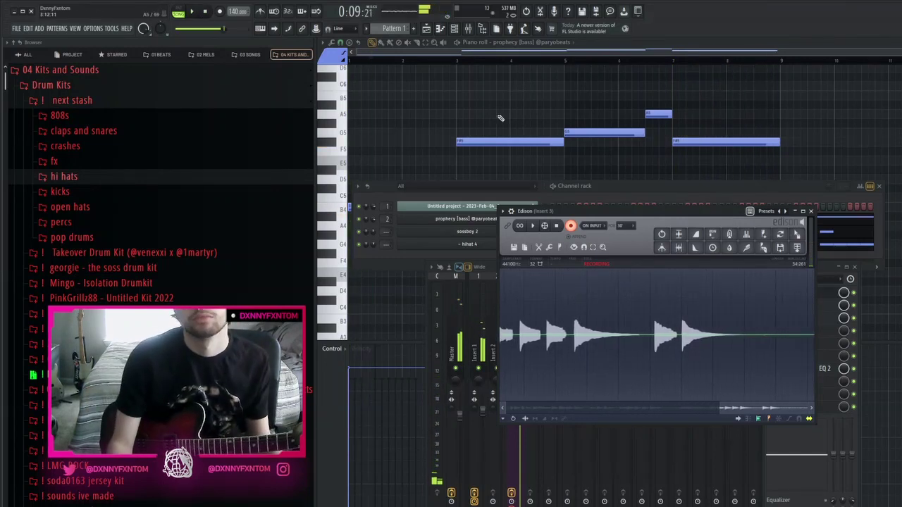
Trim the unwanted opening from the Edison recording and place the take on playlist Track 3, starting at bar 1
click(533, 225)
drag(501, 314, 745, 322)
key(Delete)
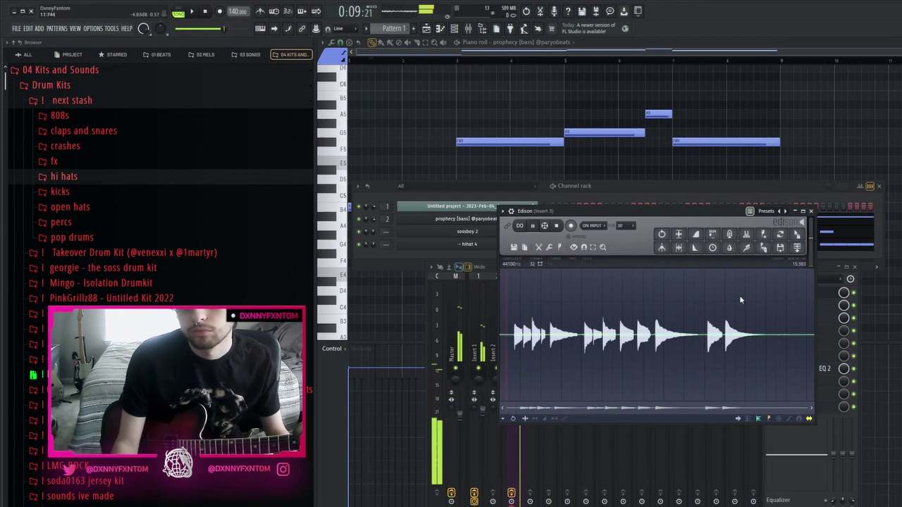
drag(796, 236, 544, 255)
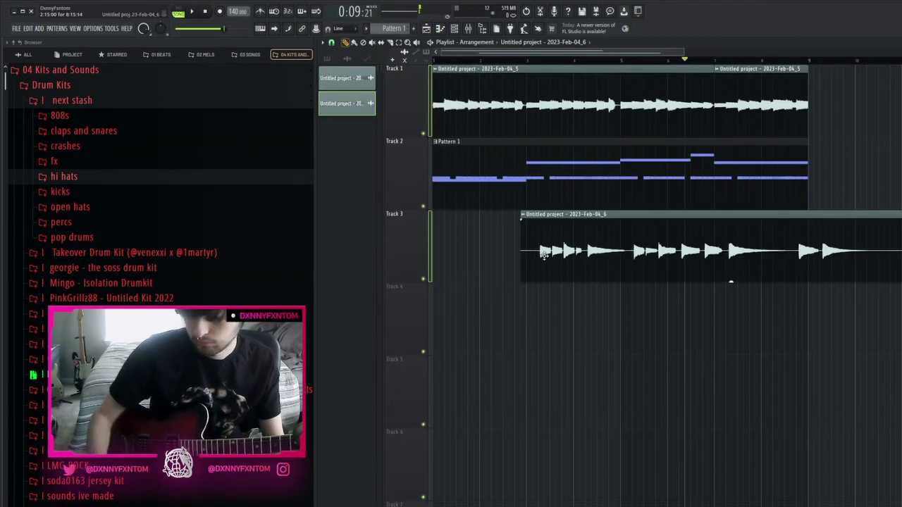
drag(803, 252, 565, 253)
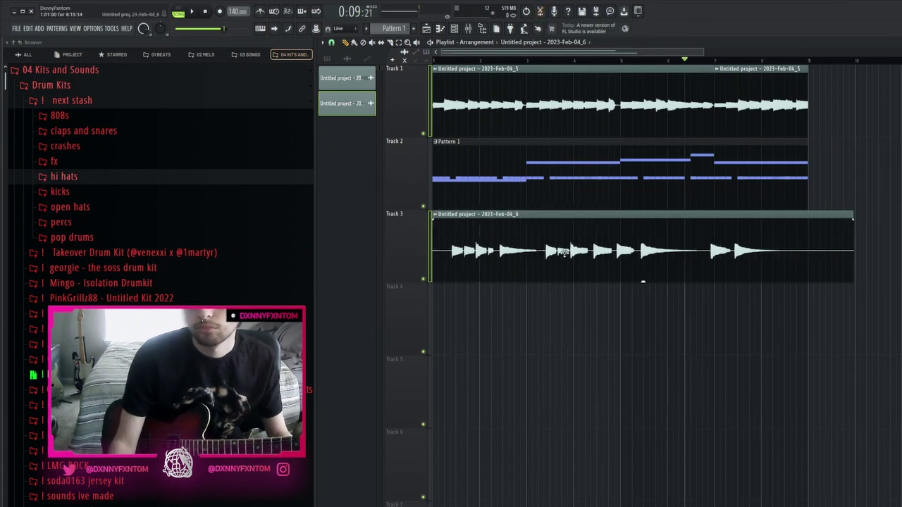
Slip the audio inside the Track 3 guitar clip so its first note lands on bar 1, and play the arrangement
double_click(564, 253)
click(620, 148)
scroll(347, 288, up, 5)
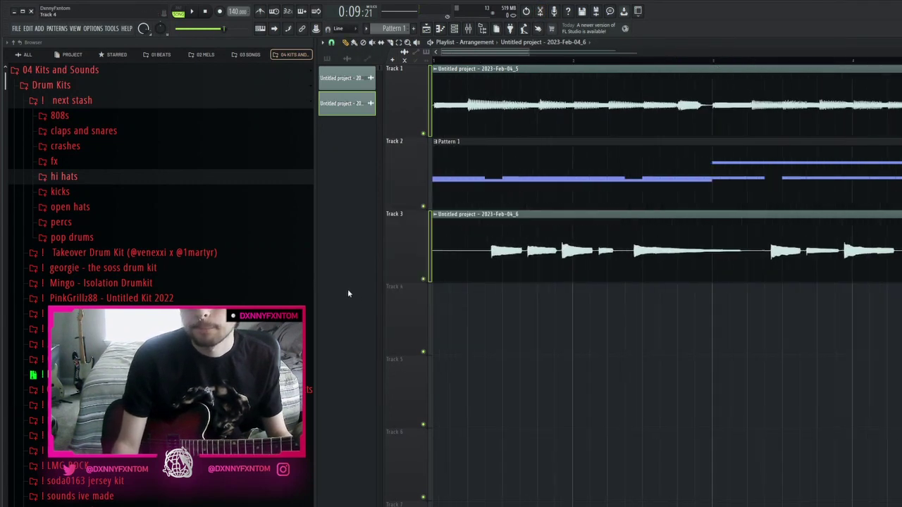
key(s)
drag(626, 270, 505, 290)
key(space)
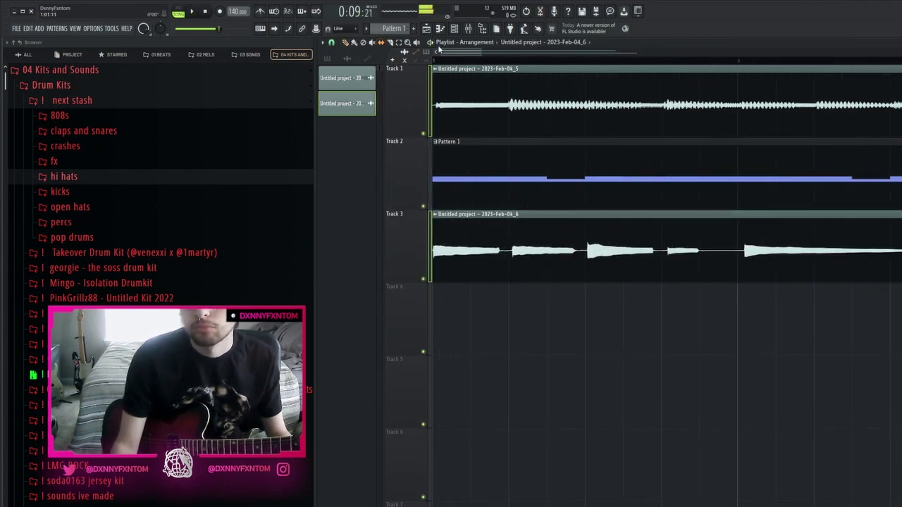
key(space)
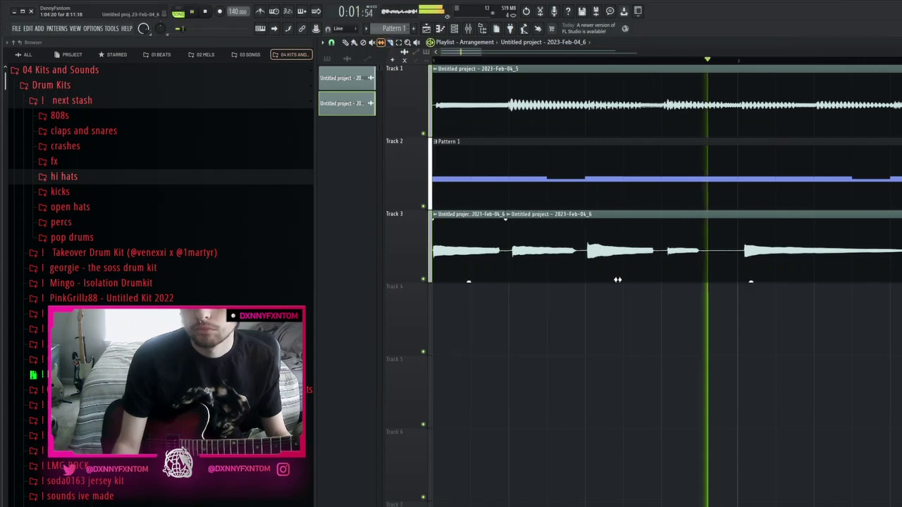
Slice the Track 3 guitar clip between notes in the opening bars and slip the pieces into time with the grid
drag(617, 279, 615, 279)
key(c)
click(732, 277)
key(s)
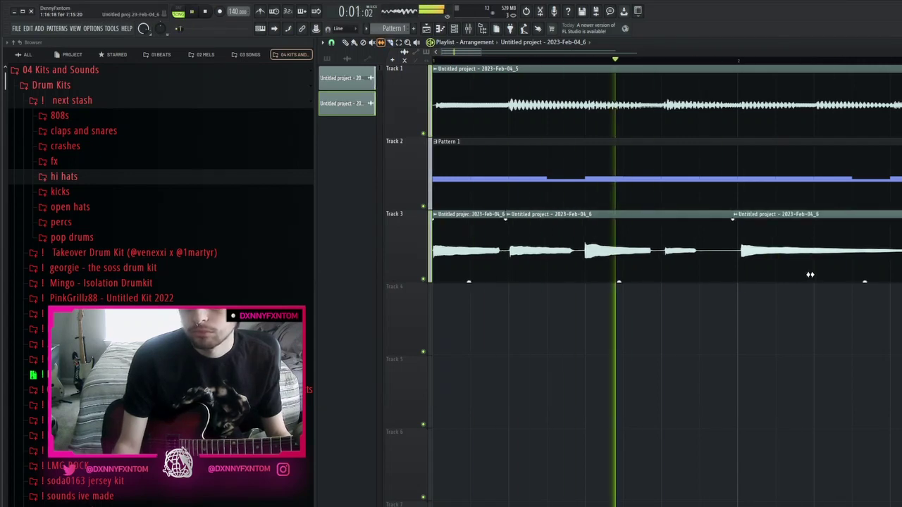
scroll(816, 275, down, 2)
scroll(810, 273, up, 3)
key(c)
click(715, 273)
key(s)
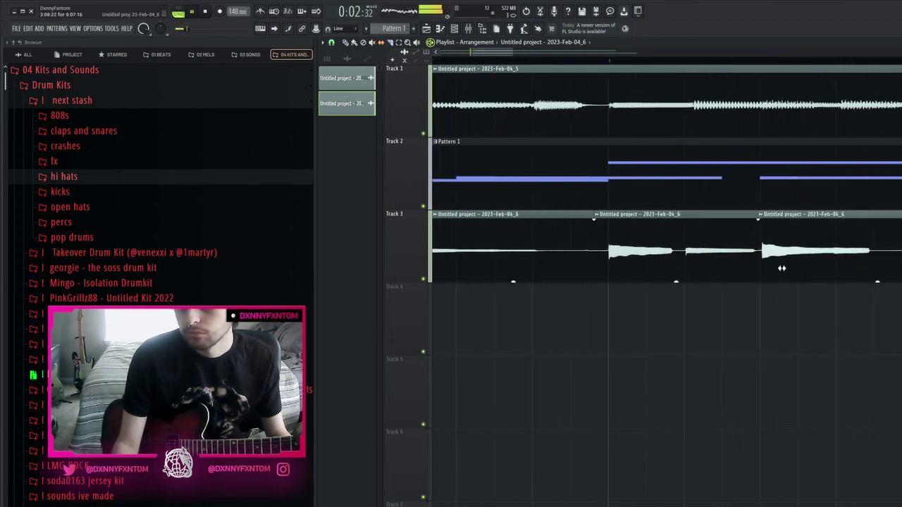
Align the remaining Track 3 guitar notes to the grid by slicing and slipping, and end the clip at bar 9
scroll(713, 245, down, 1)
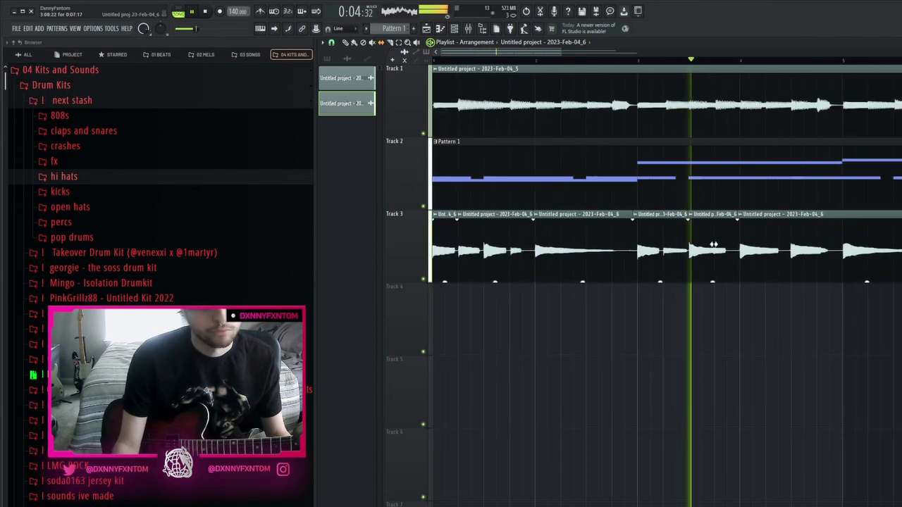
scroll(720, 230, down, 2)
scroll(778, 275, up, 3)
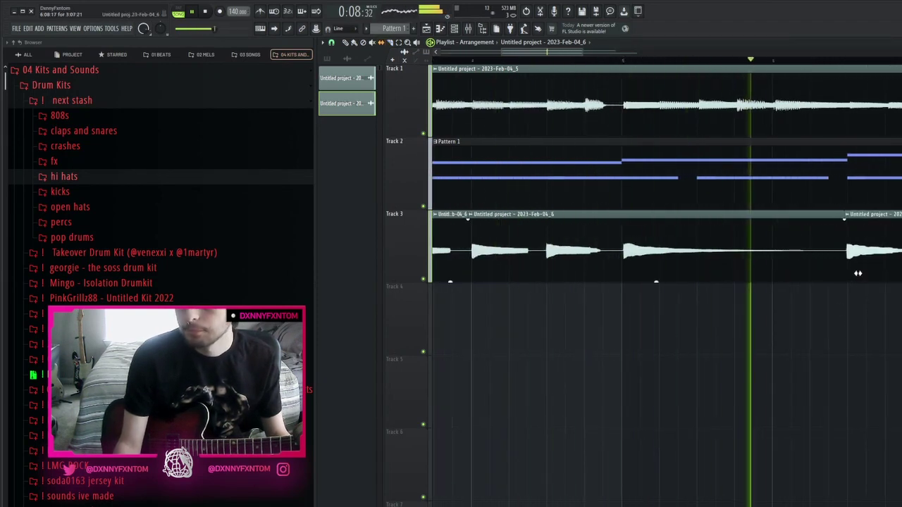
scroll(850, 273, down, 3)
scroll(838, 289, up, 3)
key(c)
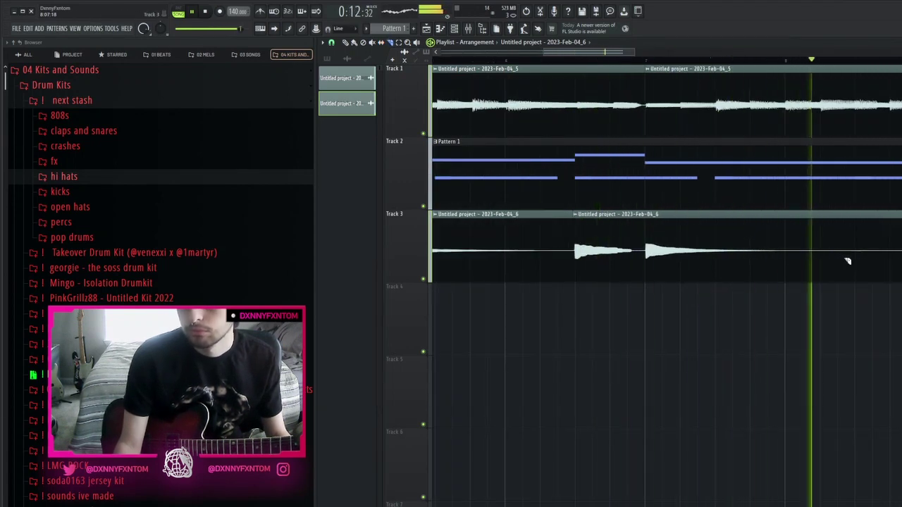
scroll(766, 259, down, 3)
scroll(665, 234, down, 3)
scroll(660, 229, down, 2)
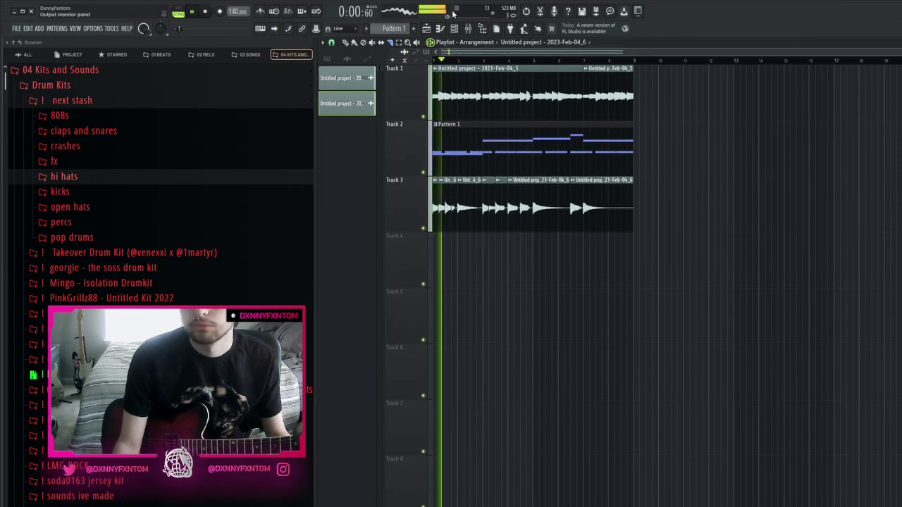
Show all channels in the channel rack, add Analog Lab V as a new channel, and select mixer insert 4
click(468, 29)
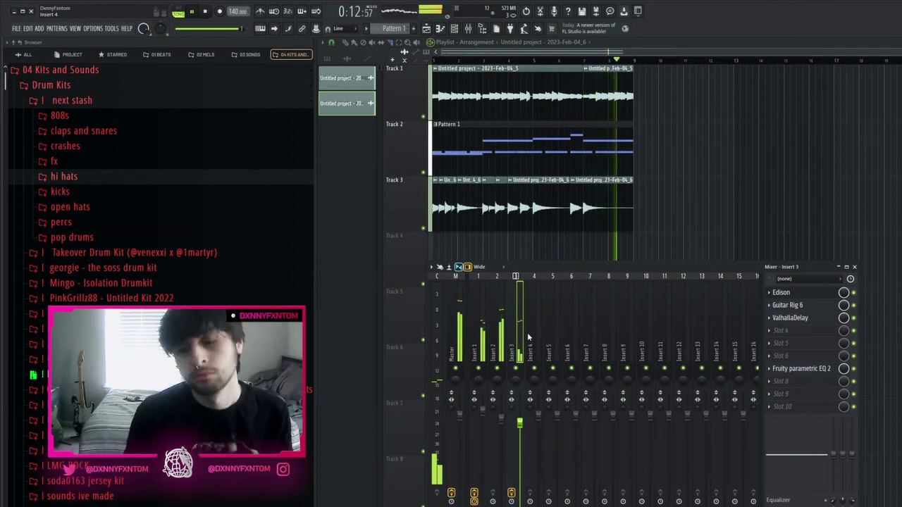
click(456, 31)
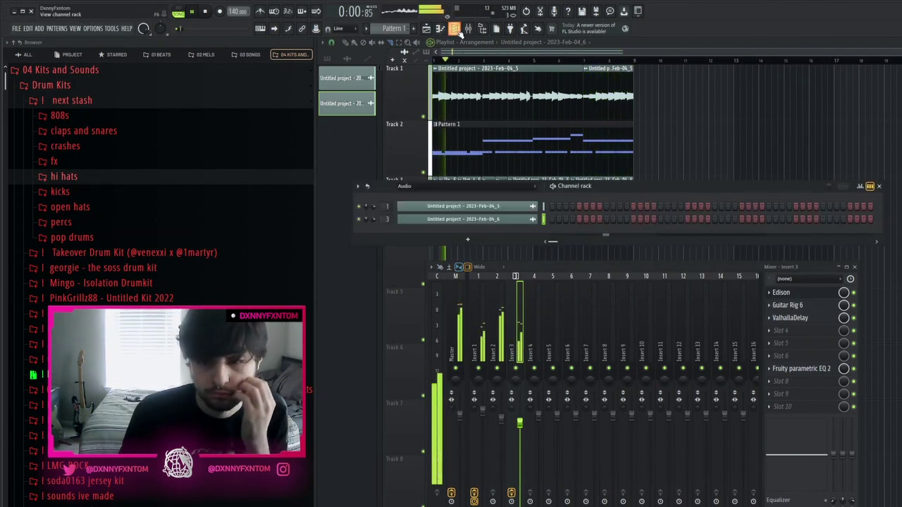
click(443, 197)
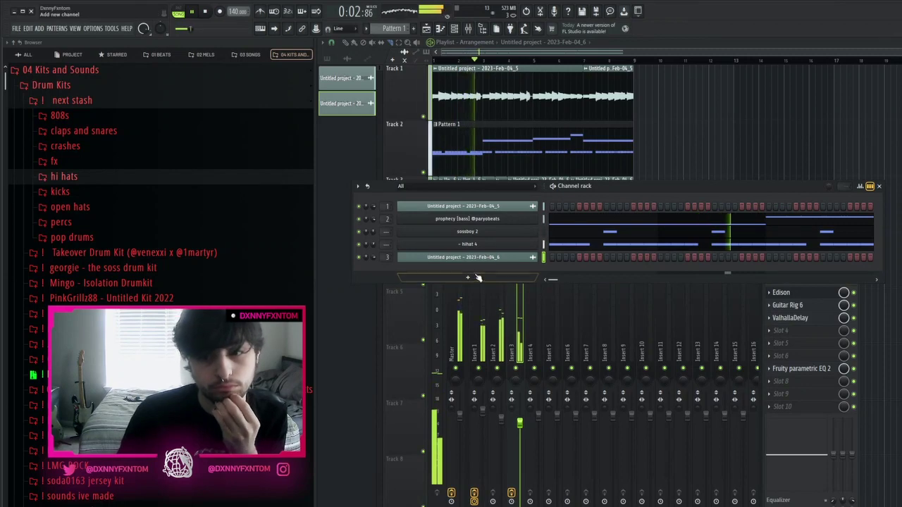
click(451, 17)
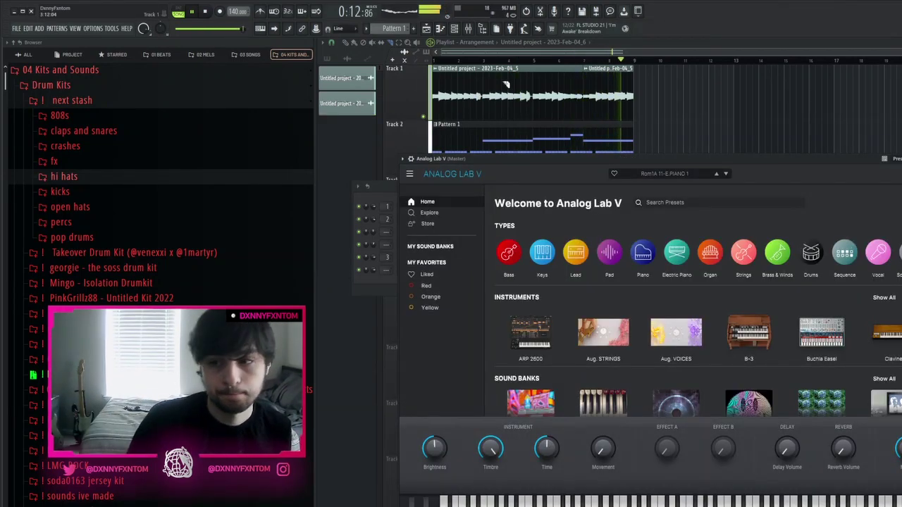
key(Escape)
click(523, 352)
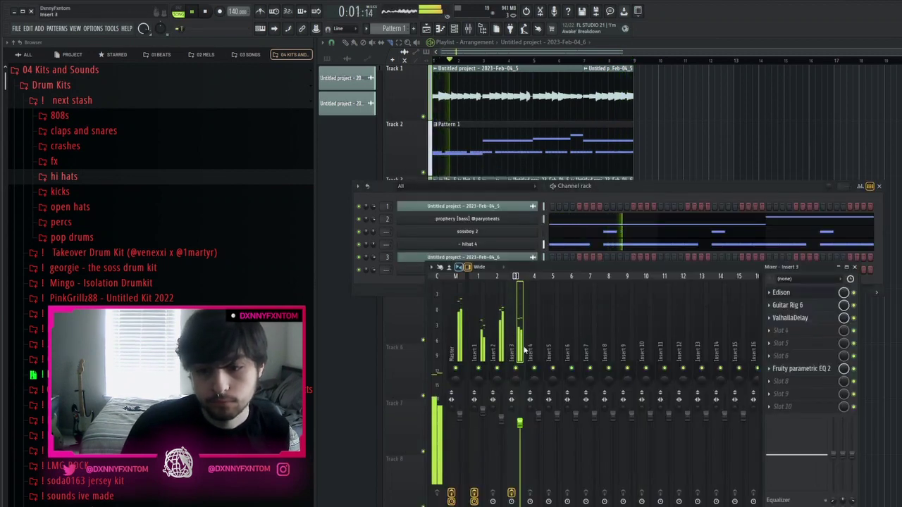
click(529, 350)
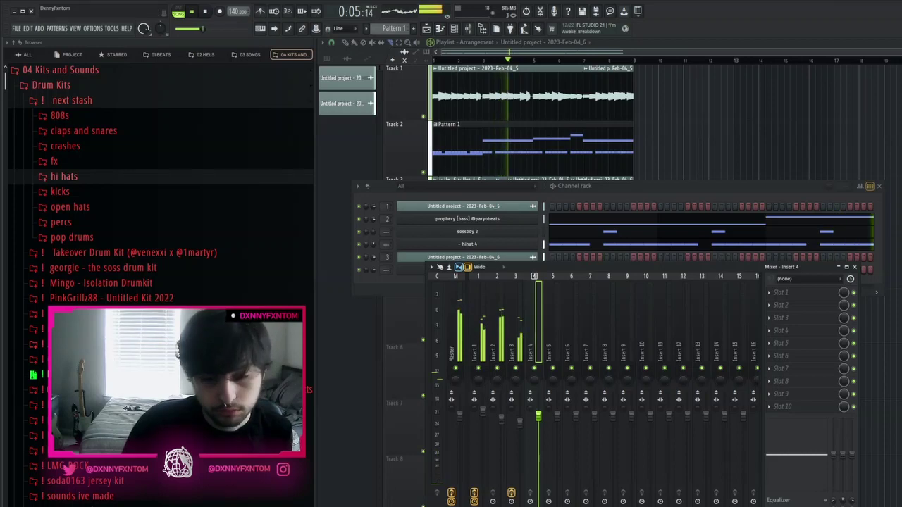
Stop playback, open the Analog Lab V channel, and list its Pad presets in shuffled order
click(395, 279)
key(space)
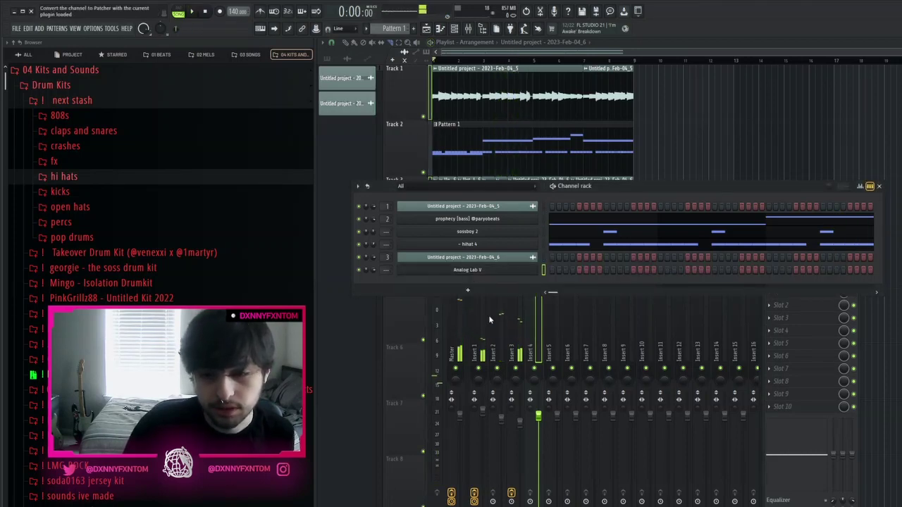
click(486, 270)
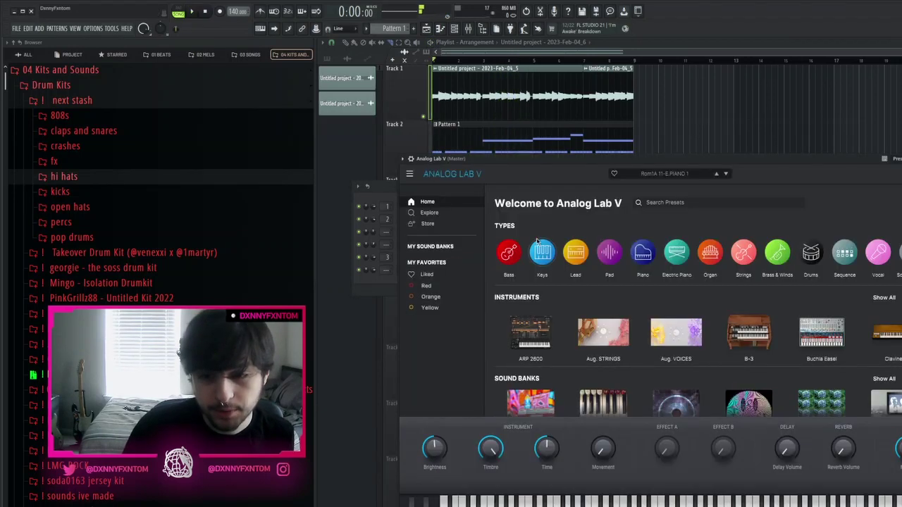
click(602, 261)
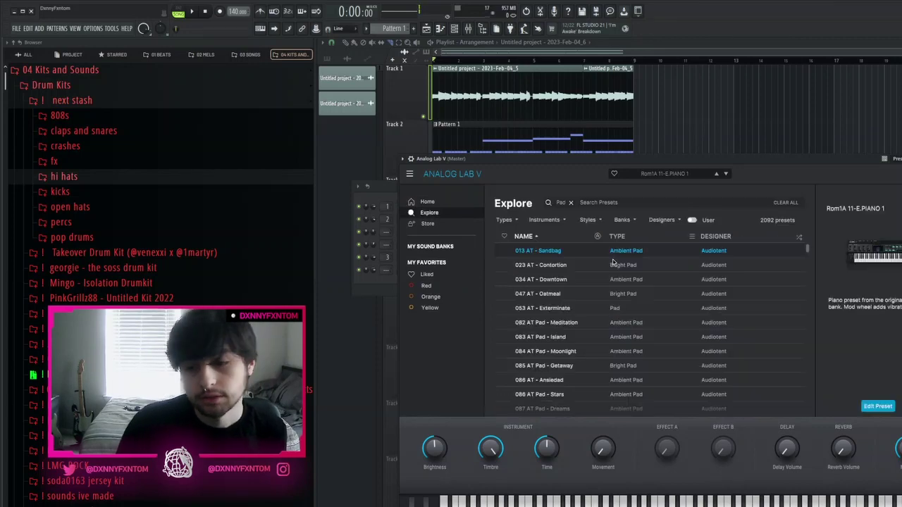
click(801, 238)
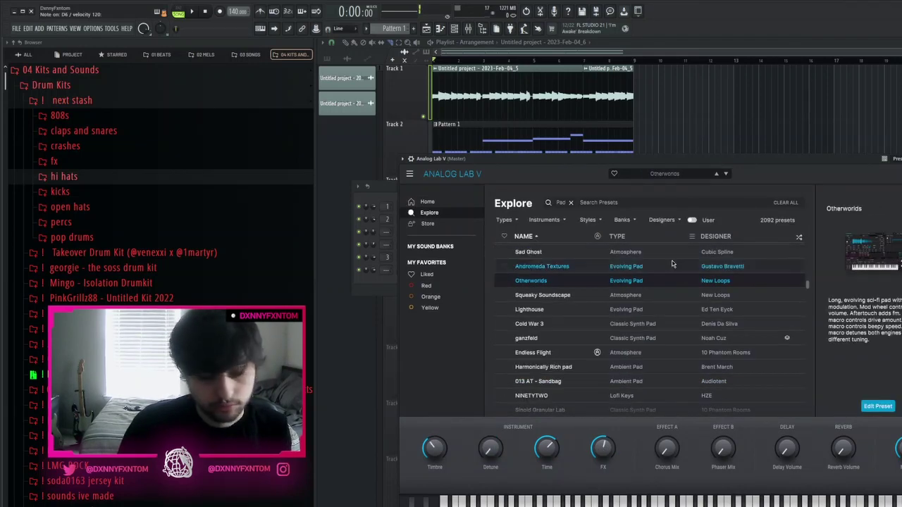
Audition pad presets such as Otherworlds, Lighthouse, Harmonically Rich pad and Trip In Weightlessness, partly against the playing arrangement
click(197, 11)
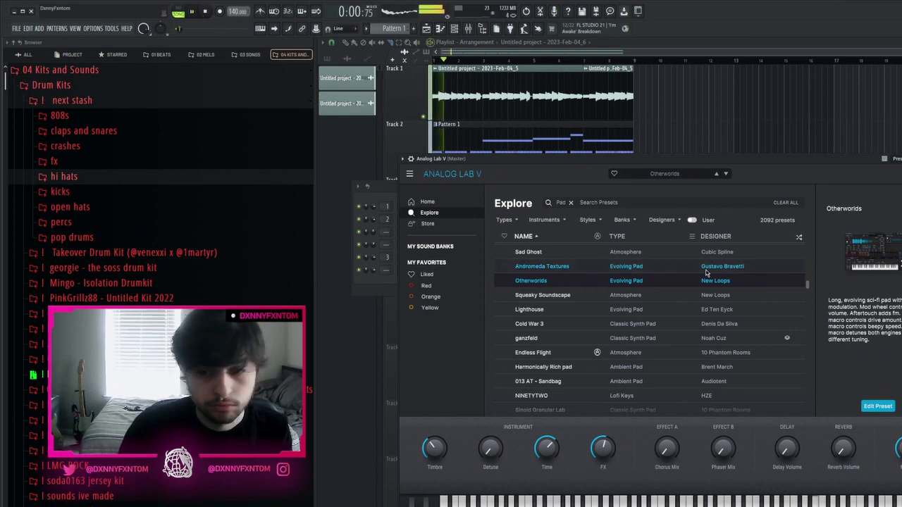
click(602, 312)
click(205, 12)
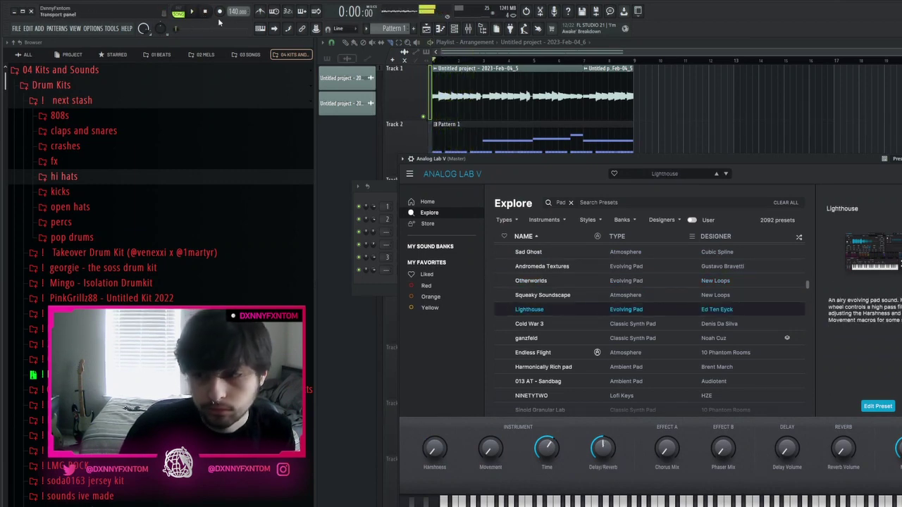
click(661, 352)
click(642, 368)
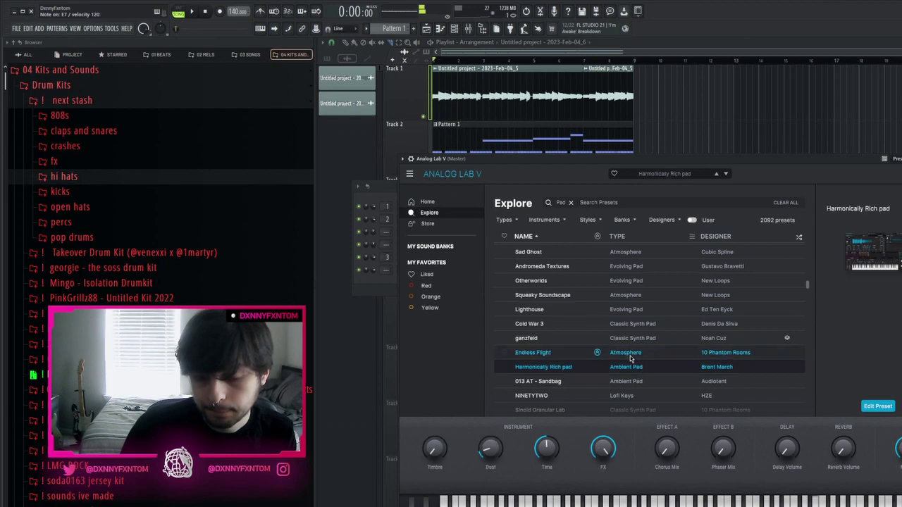
scroll(626, 362, down, 3)
click(621, 360)
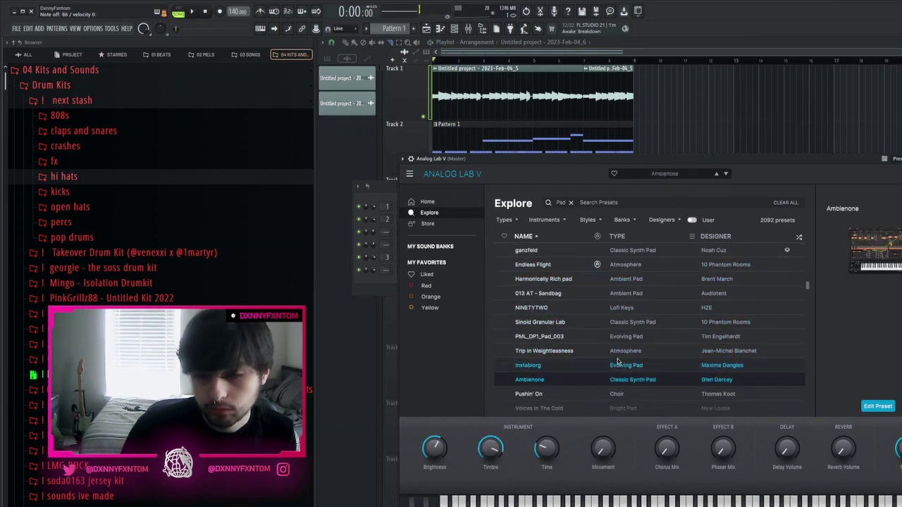
click(619, 356)
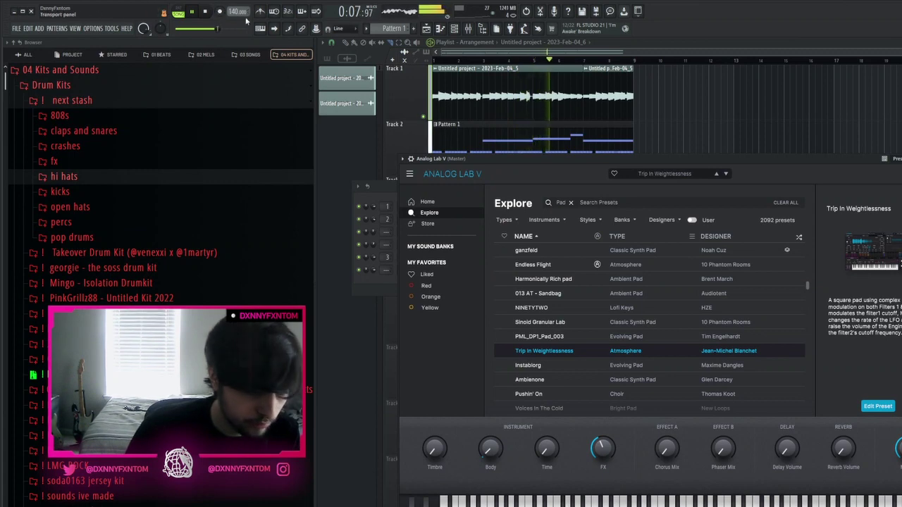
Audition further pad presets, including Ambienone, Voices In The Cold, BOC Sunrise and Plasma Pump
click(567, 379)
scroll(596, 341, down, 2)
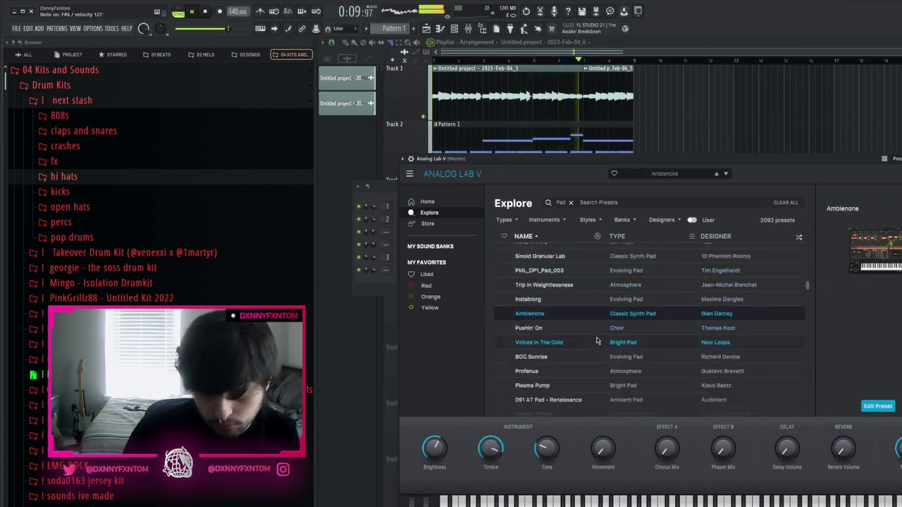
click(597, 344)
click(586, 316)
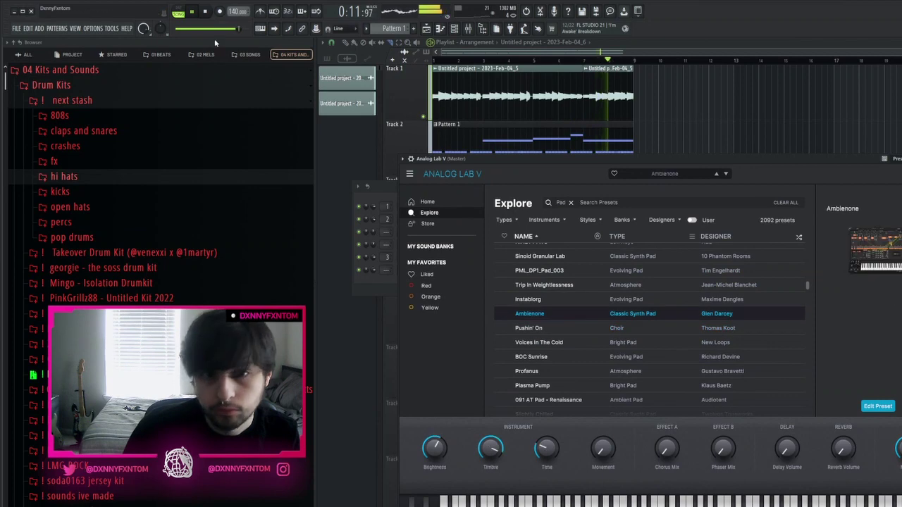
click(208, 12)
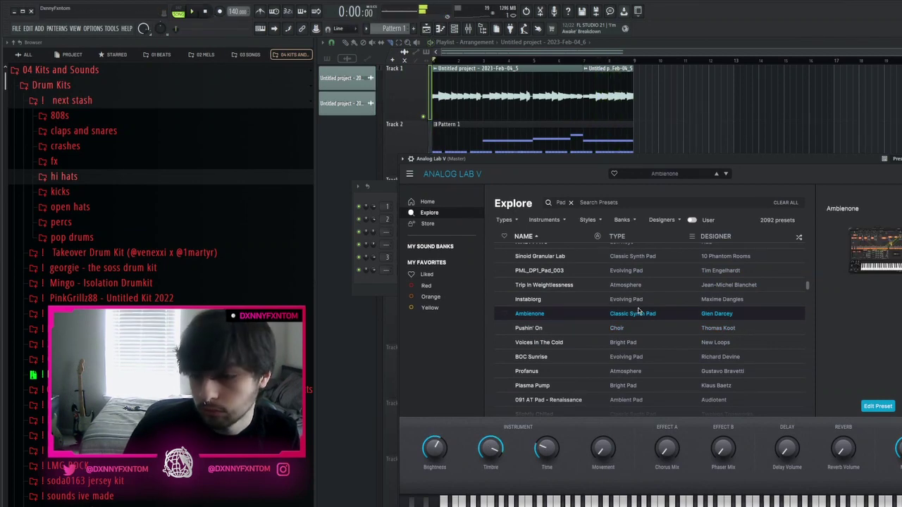
click(618, 357)
click(609, 385)
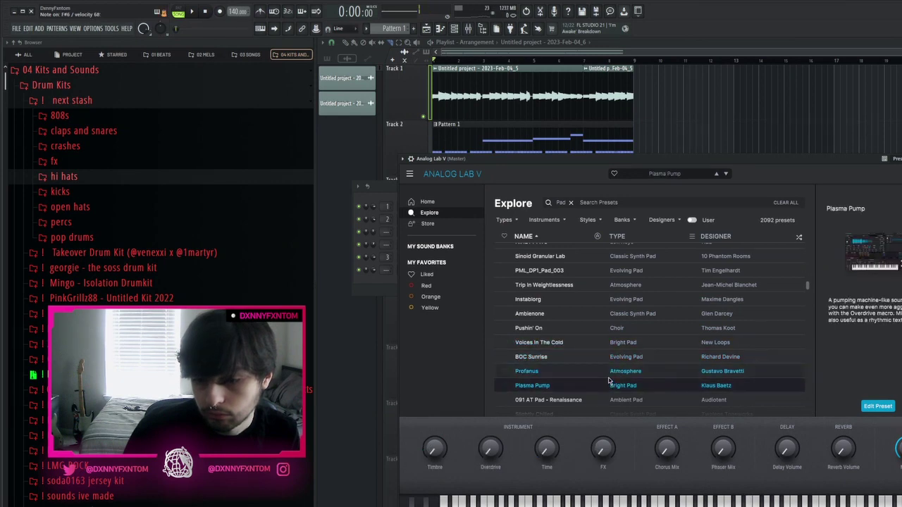
Load the Celestial Grandeur pad preset and try it along with the arrangement
scroll(610, 374, down, 3)
click(639, 341)
scroll(675, 338, down, 2)
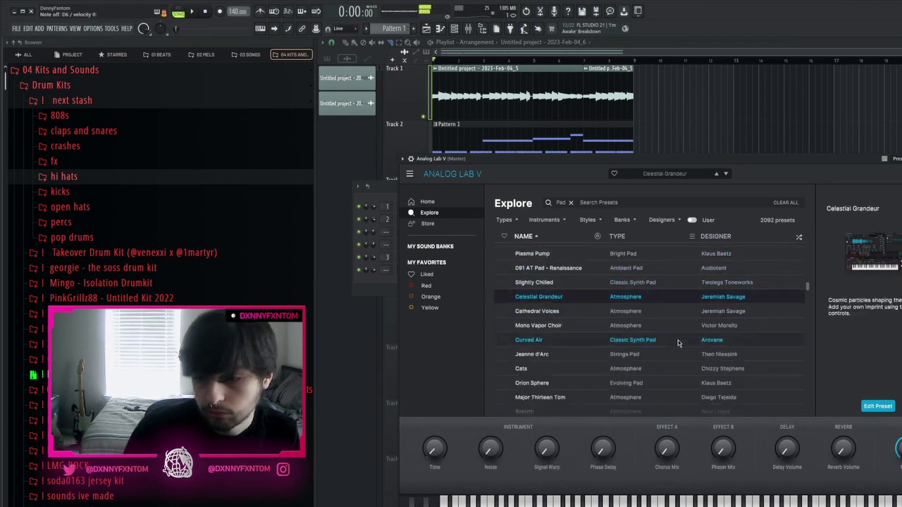
click(192, 11)
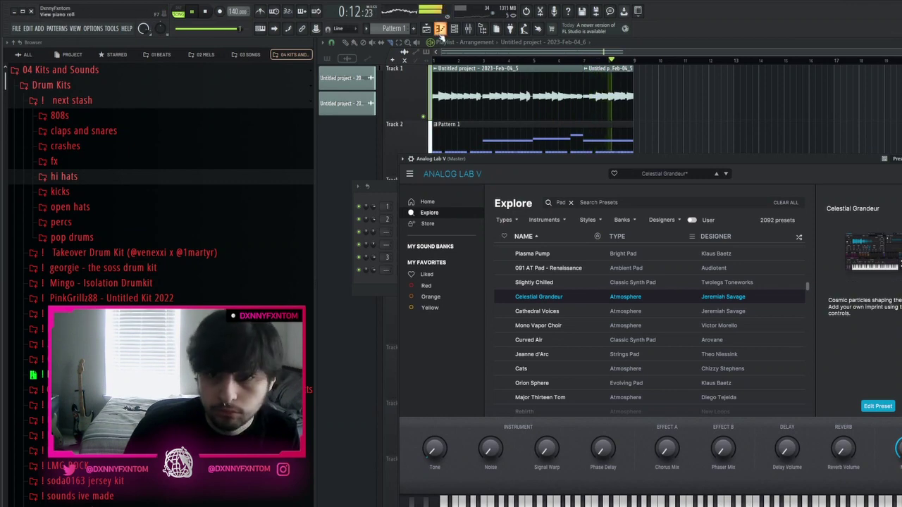
Open the Analog Lab V piano roll and place a two-bar F#6 note at bar 1
double_click(439, 133)
key(space)
click(363, 126)
drag(362, 126, 344, 110)
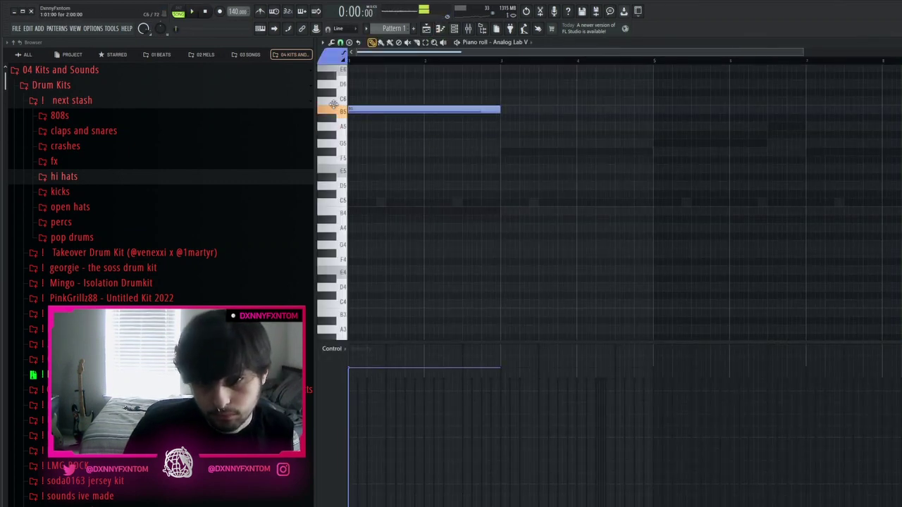
drag(409, 102, 340, 66)
scroll(484, 151, up, 2)
key(space)
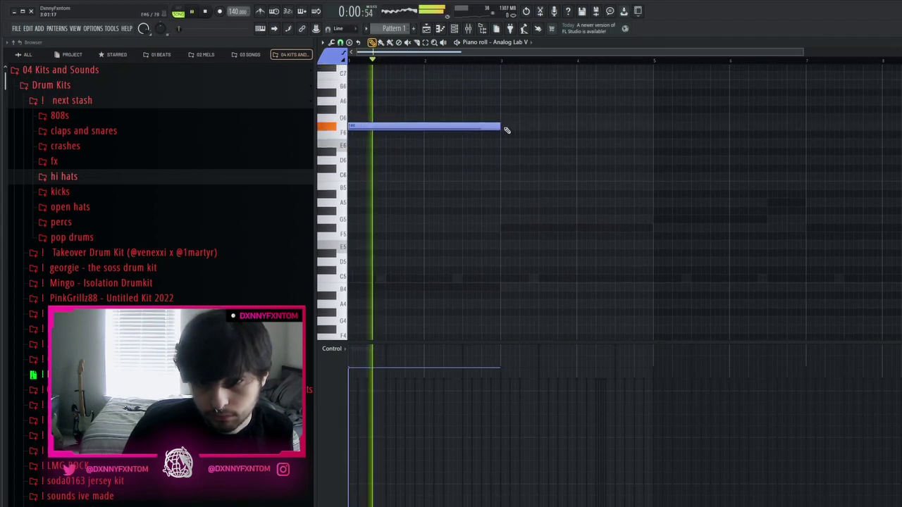
Shorten the F#6 note to one and a half bars and add an A6 note directly after it
drag(503, 129, 462, 131)
click(460, 101)
key(space)
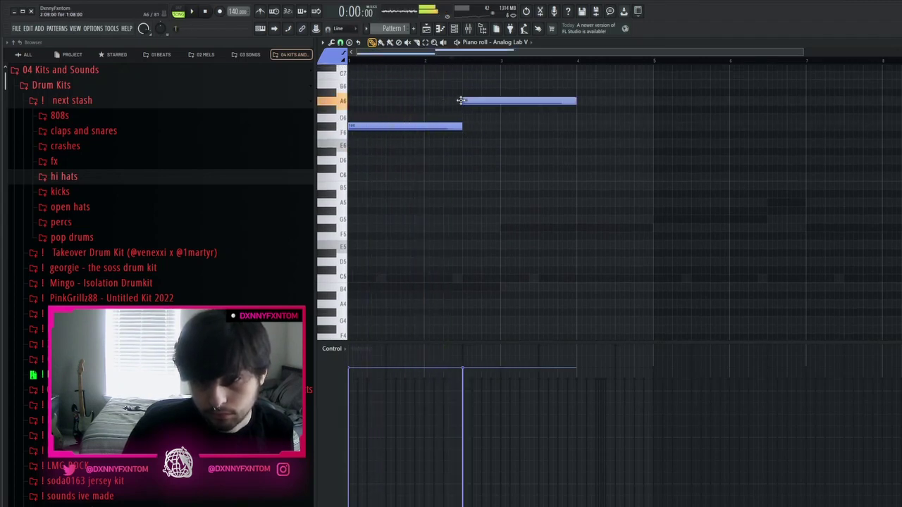
Add a C#6 note at bar 3, apply quick legato to the notes, and play the melody back
drag(502, 163, 500, 171)
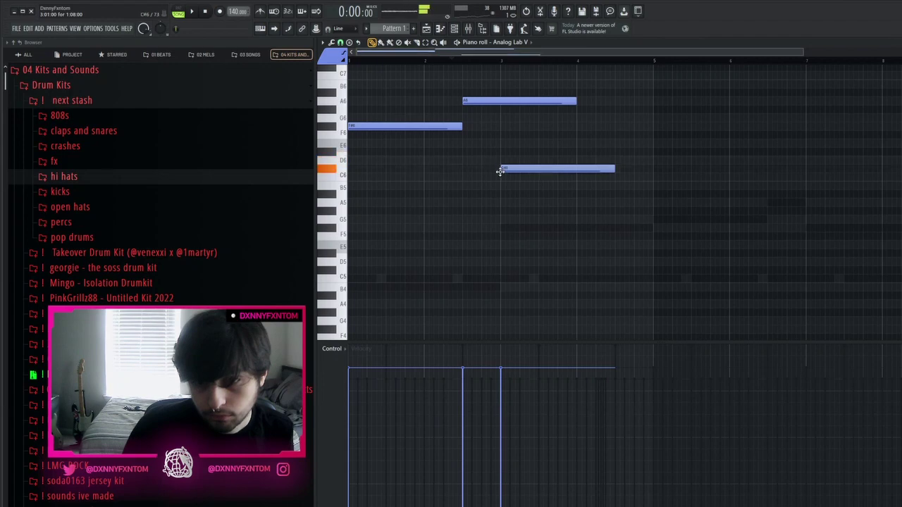
key(ctrl+l)
key(space)
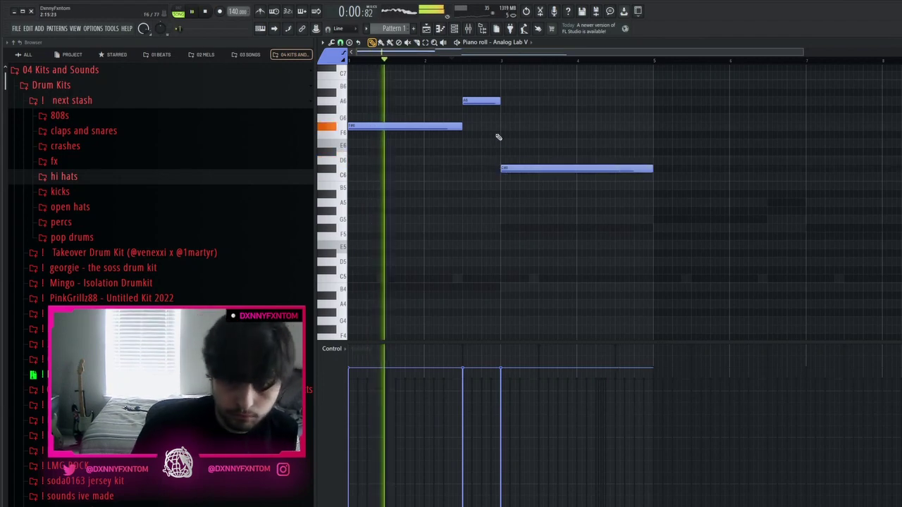
drag(476, 101, 476, 90)
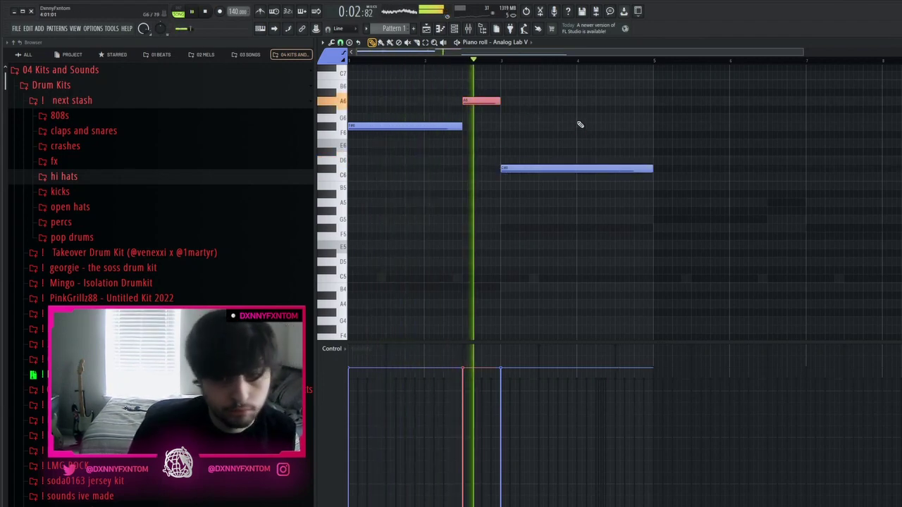
ctrl+click(590, 128)
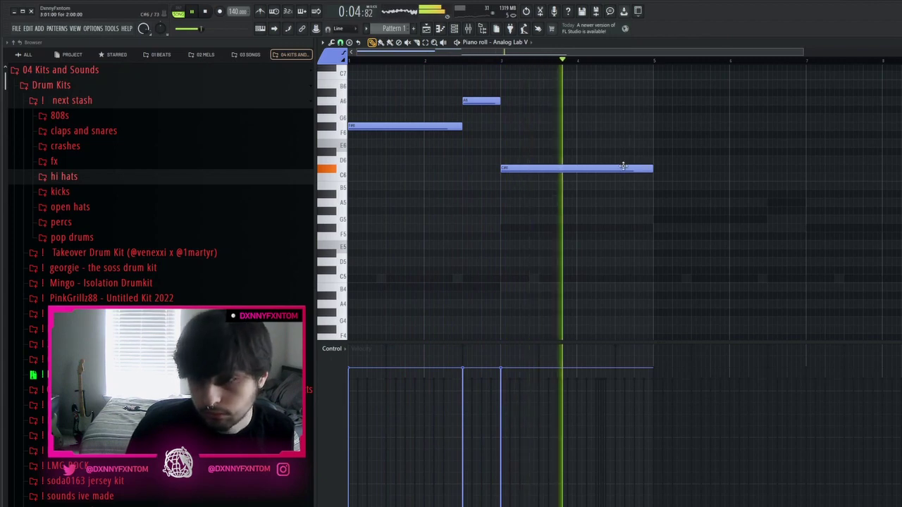
Add an A5 note a quarter bar before bar 5 and a B5 note at bar 5
click(655, 186)
key(space)
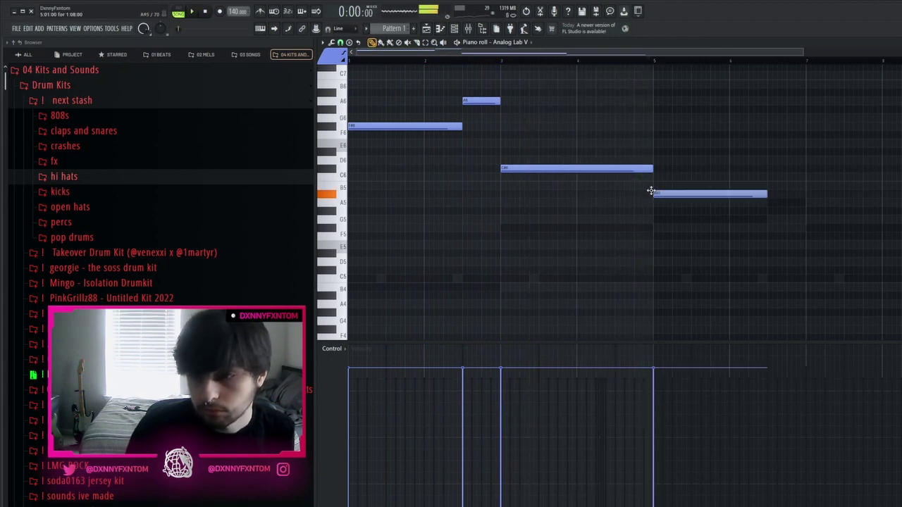
drag(649, 181, 632, 193)
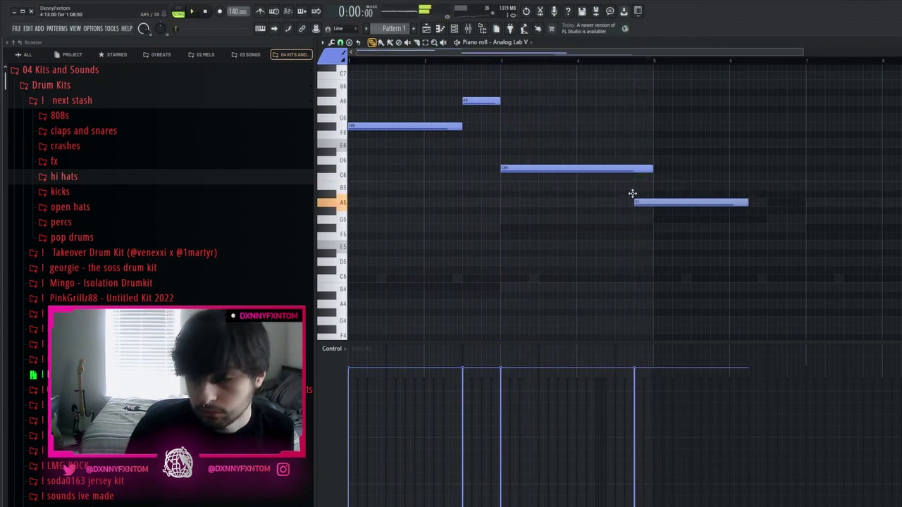
click(653, 186)
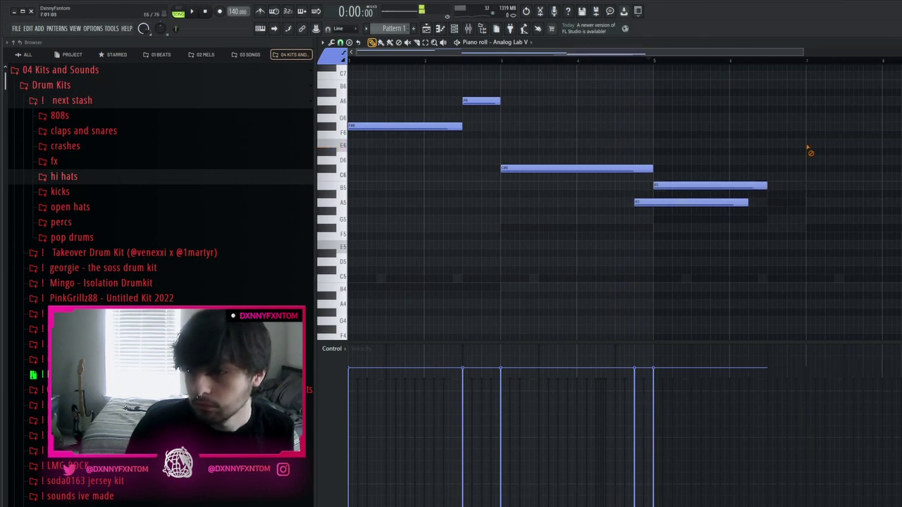
Add an E6 note a quarter bar before bar 7 and a C#6 at bar 7, and apply quick legato to the melody
click(788, 145)
click(806, 167)
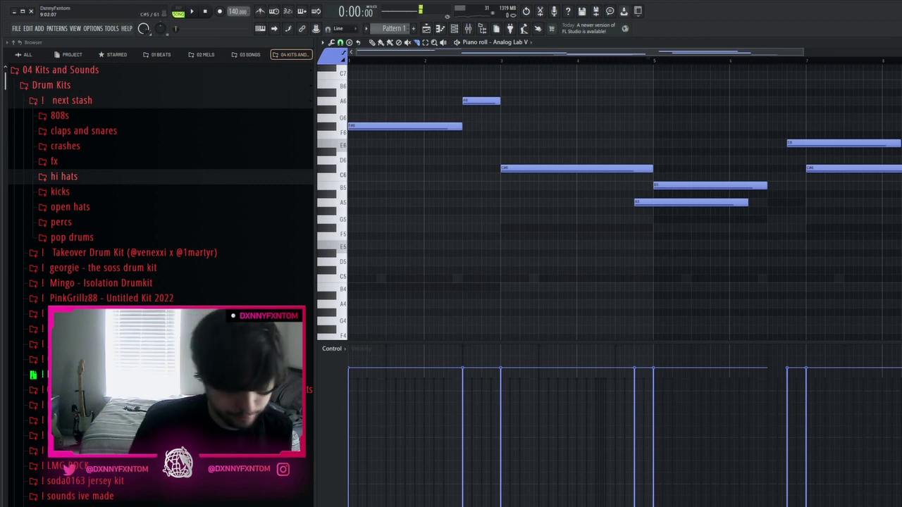
key(ctrl+l)
key(space)
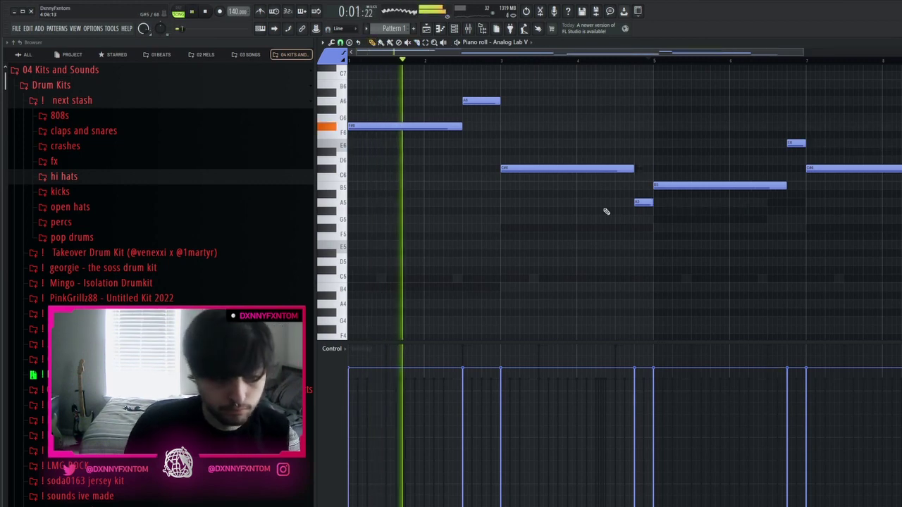
Shorten the F#6 note at bar 1 and the C#6 note at bar 3 to half a bar each, and play them back
key(space)
drag(462, 126, 385, 126)
key(space)
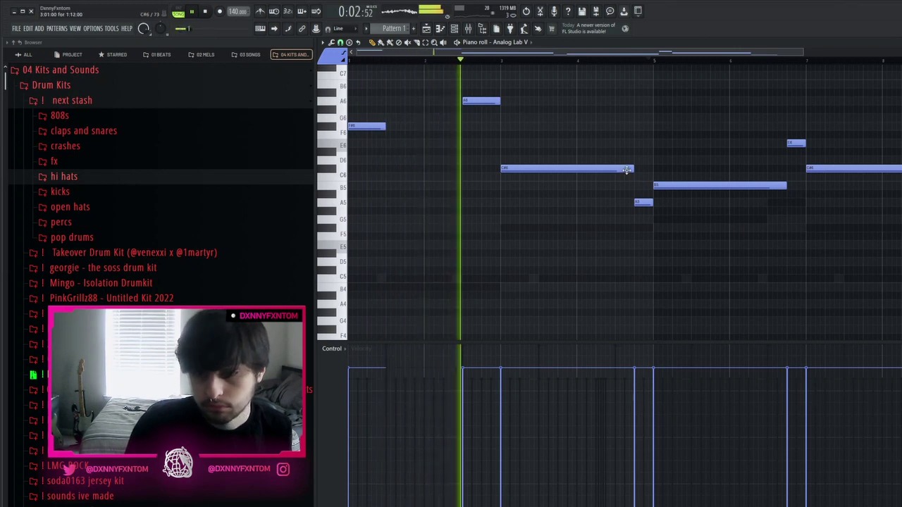
drag(633, 169, 538, 169)
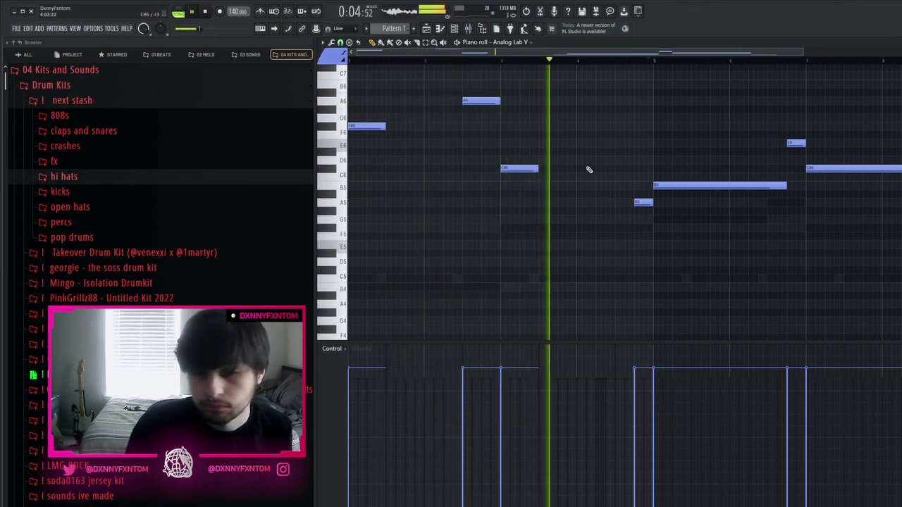
key(space)
key(space)
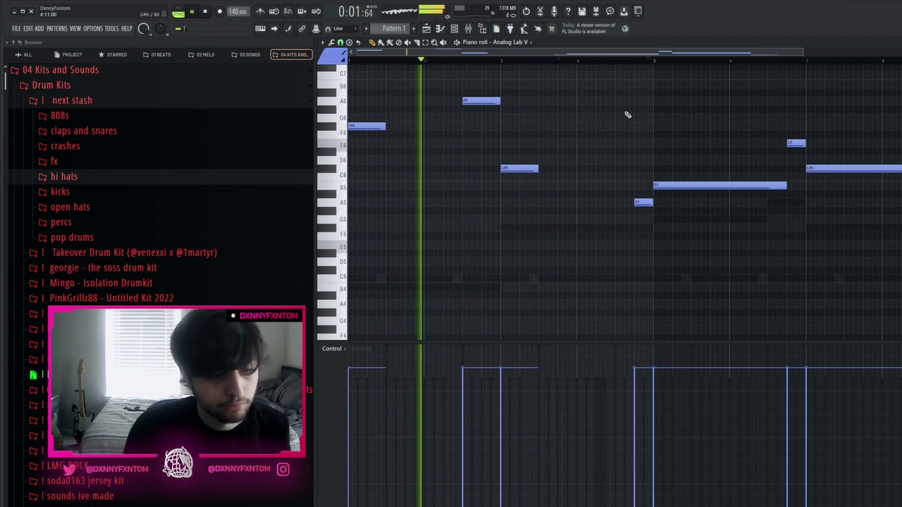
Replace the short A5 note before bar 5 with a half-bar A5 starting midway through bar 4, and play the melody
scroll(628, 110, down, 3)
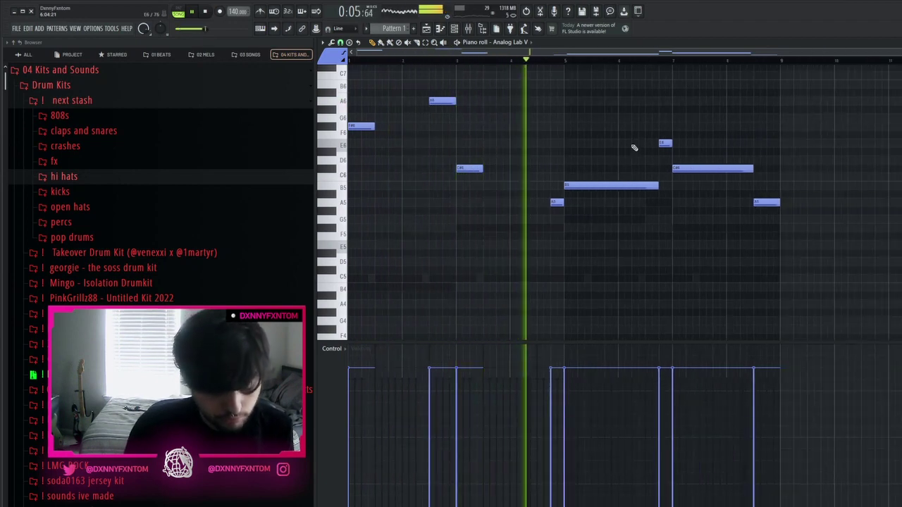
right_click(556, 202)
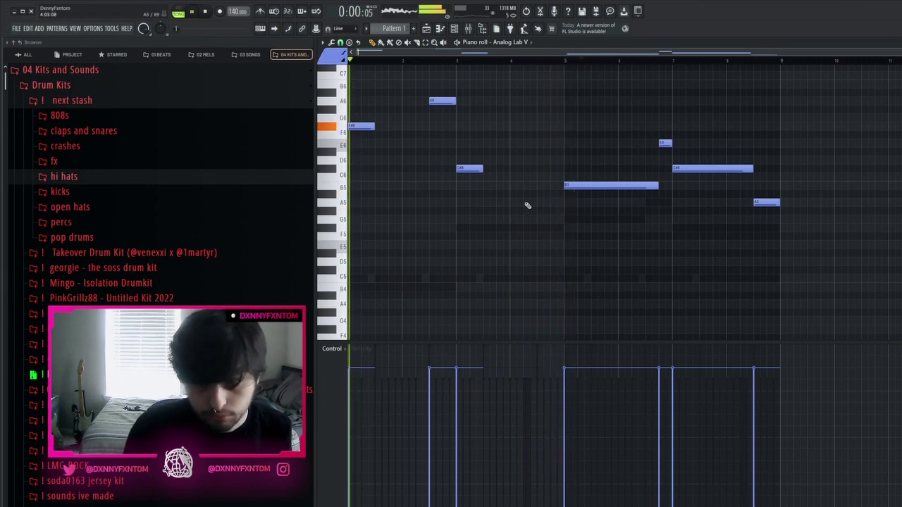
click(538, 203)
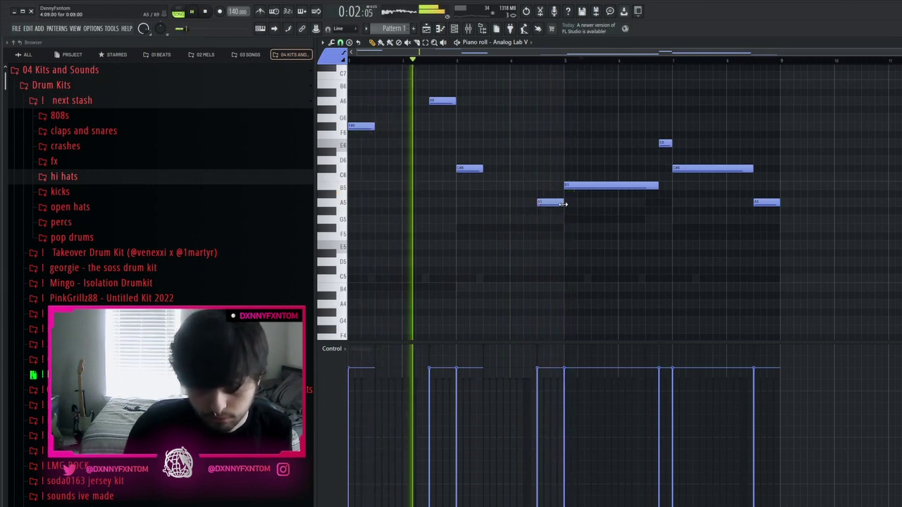
key(space)
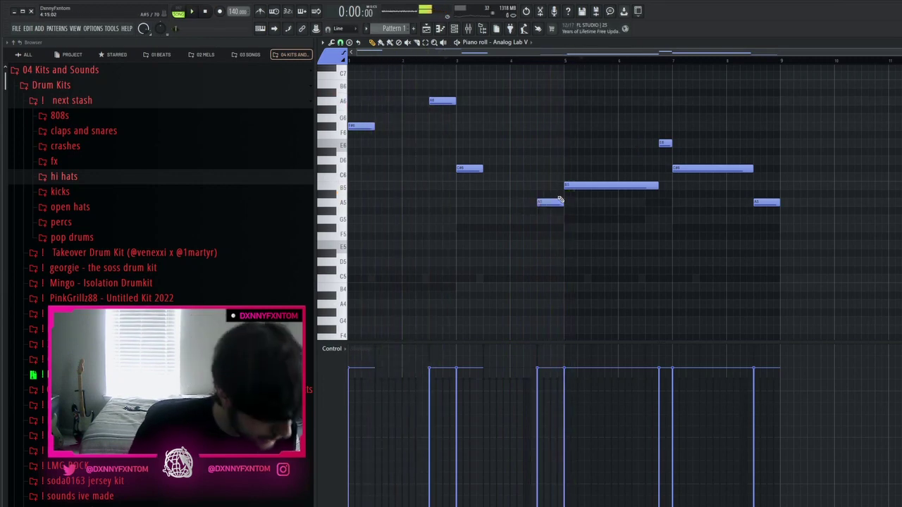
key(space)
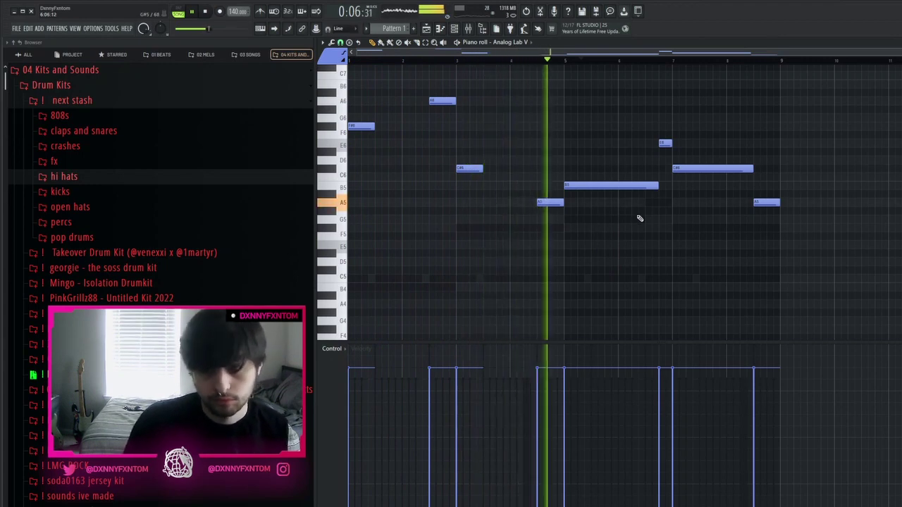
Shorten the B5 note to one bar, replace the last E6 and C#6 with half-bar notes starting mid-bar 6 and at bar 7, and play
drag(657, 186, 616, 189)
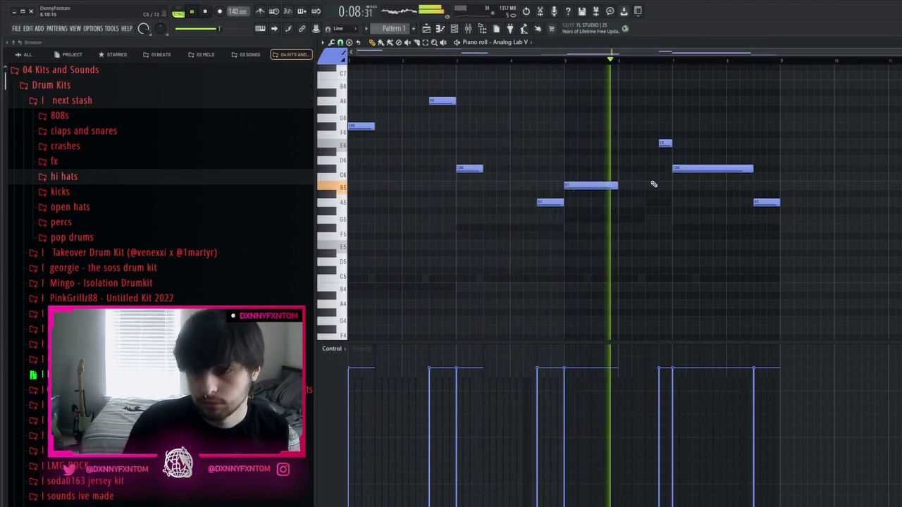
right_click(676, 169)
key(space)
right_click(666, 144)
click(644, 144)
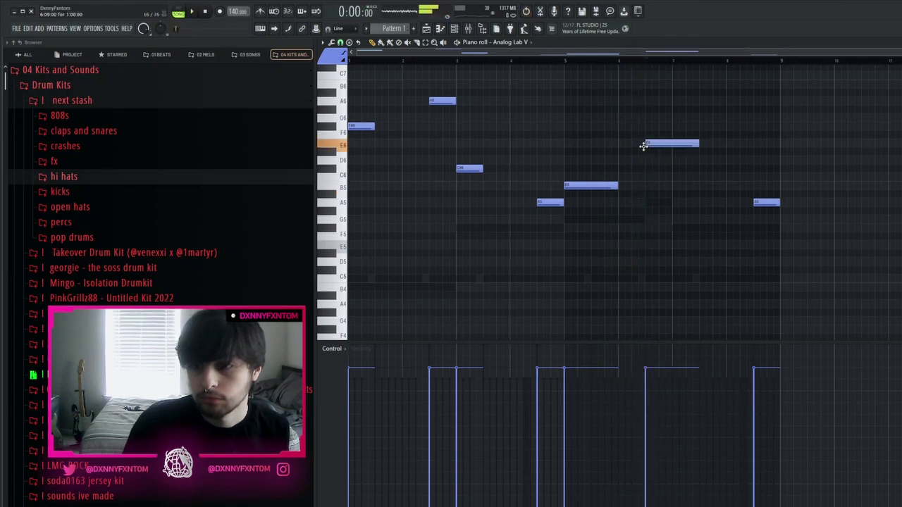
click(676, 176)
drag(677, 177, 670, 167)
key(space)
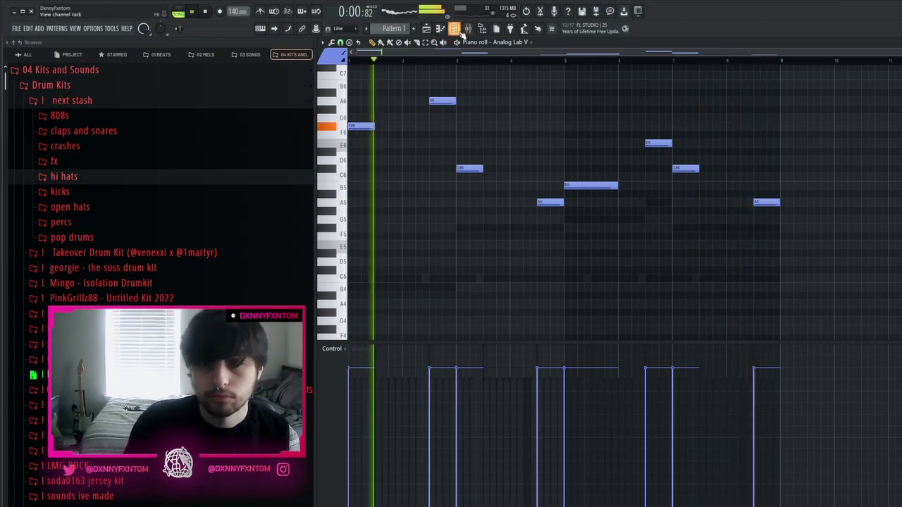
Route the Analog Lab V channel to mixer track 4 and play the beat with the mixer open
key(F6)
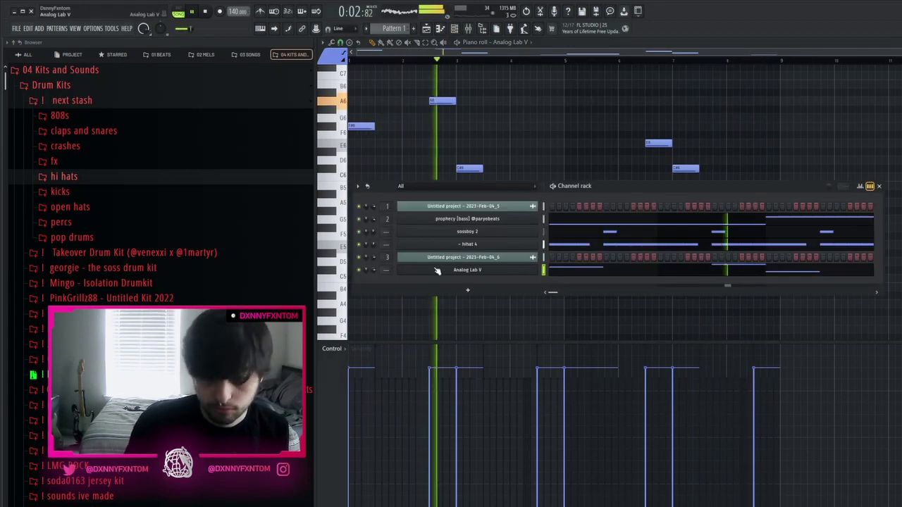
drag(387, 270, 386, 258)
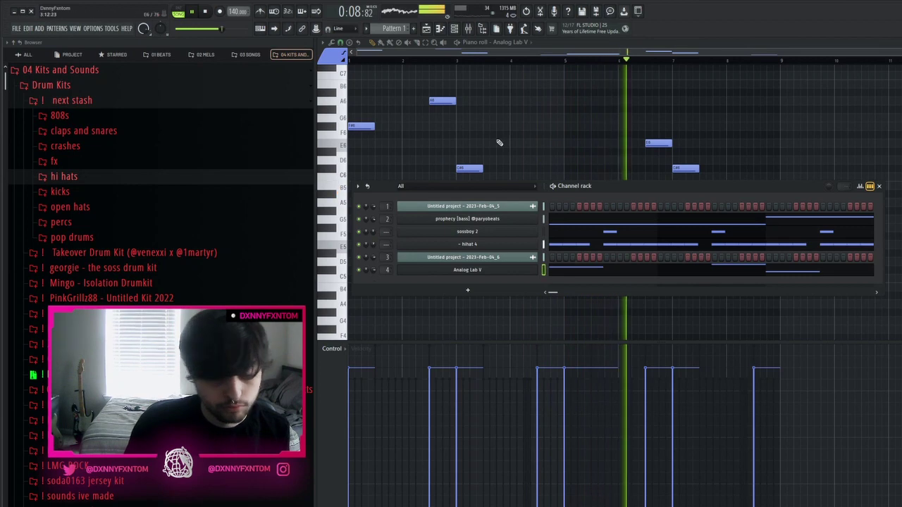
click(467, 29)
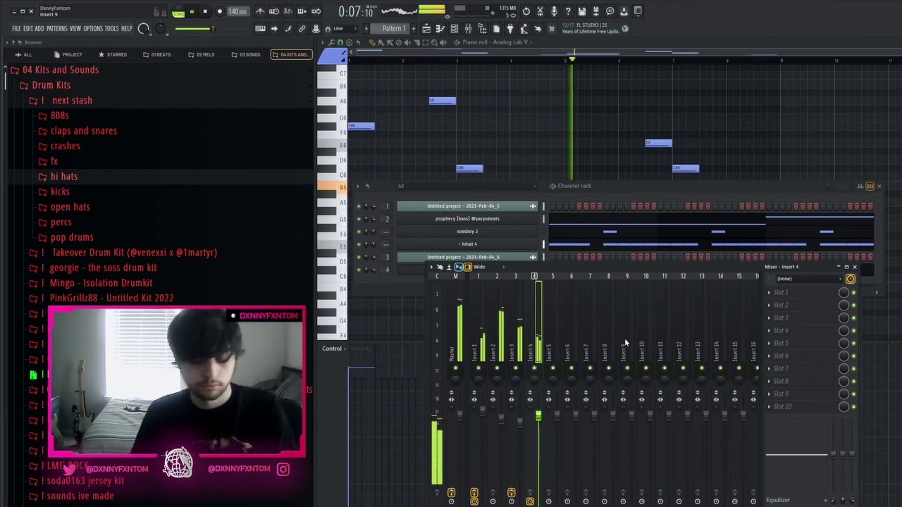
key(space)
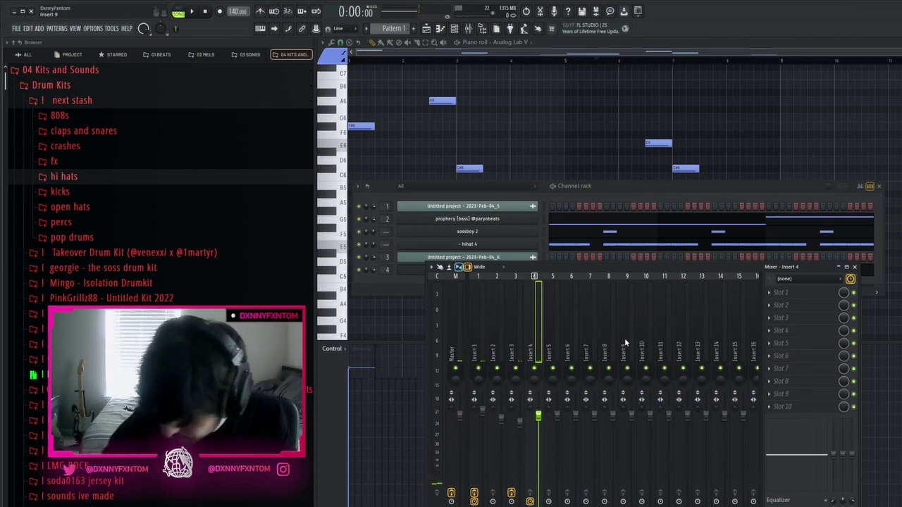
key(space)
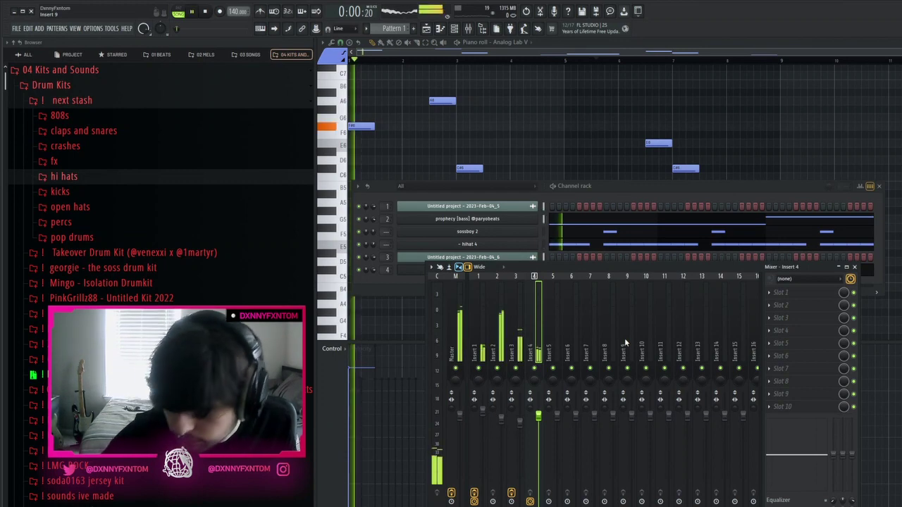
Set the audio input of mixer Insert 5 to Input 1 and load a starred guitar effects preset onto it
key(Right)
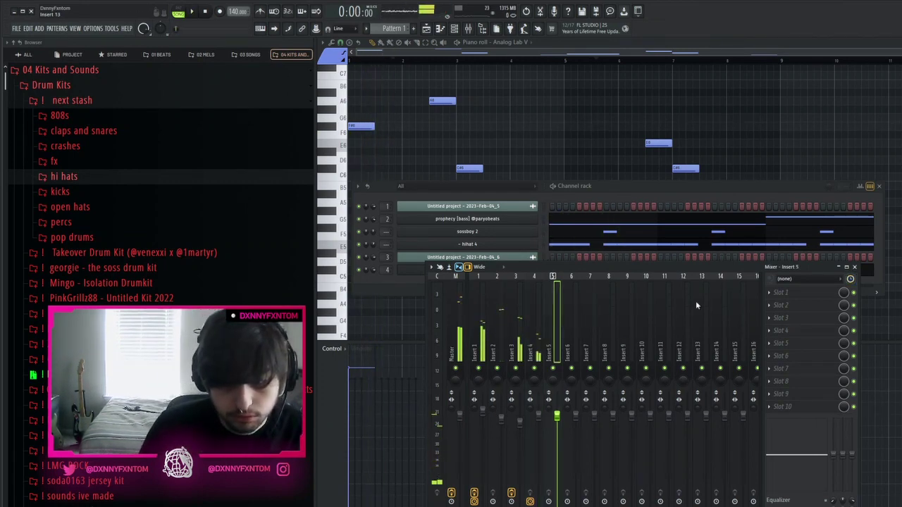
click(809, 328)
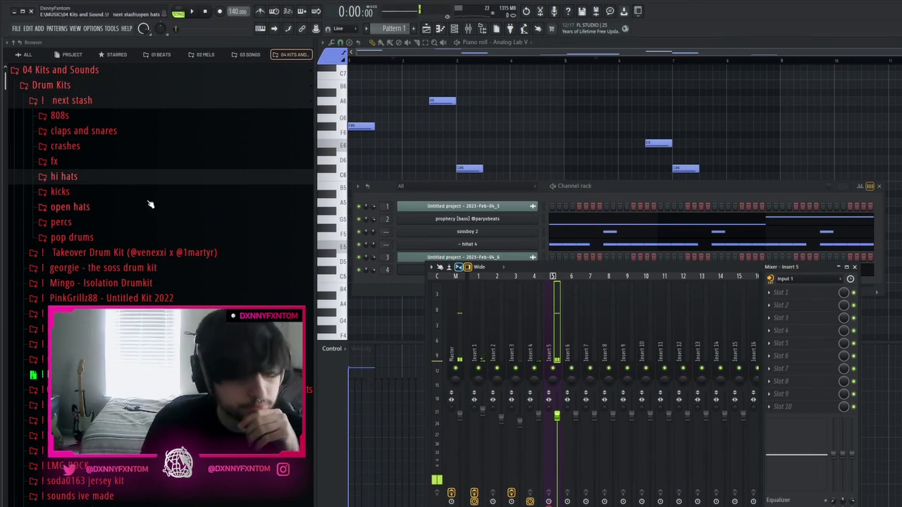
click(113, 54)
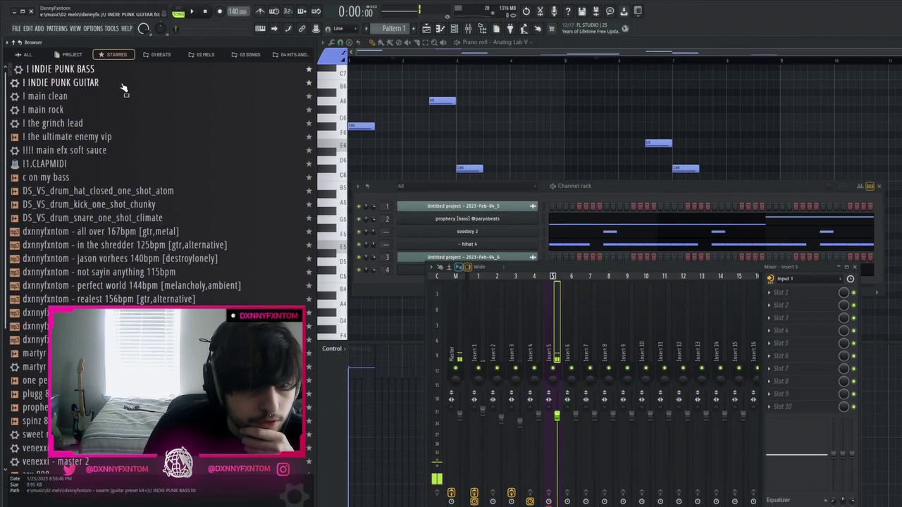
click(276, 56)
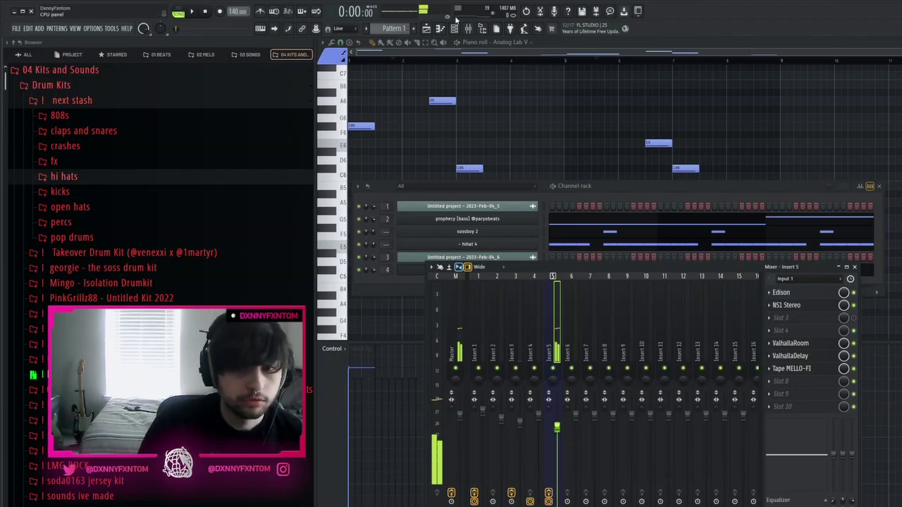
Play the beat and record the guitar input into Edison on Insert 5
key(space)
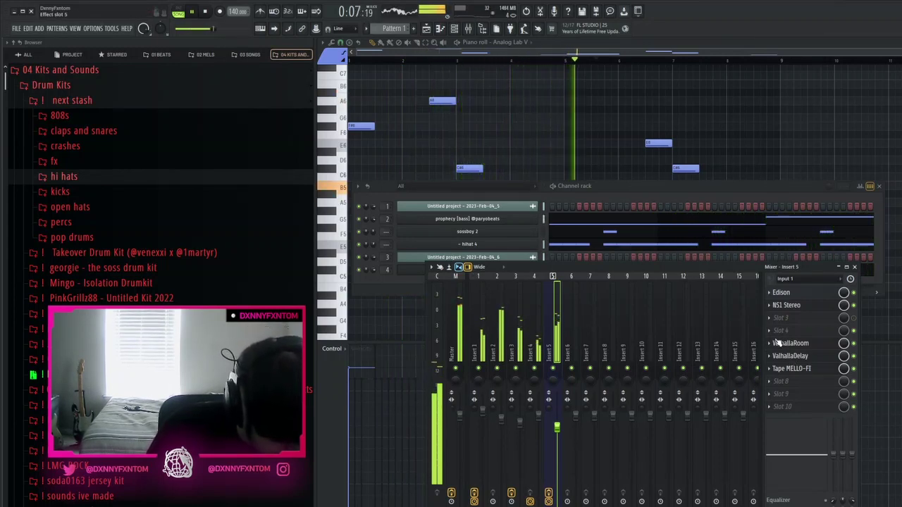
click(792, 294)
click(417, 118)
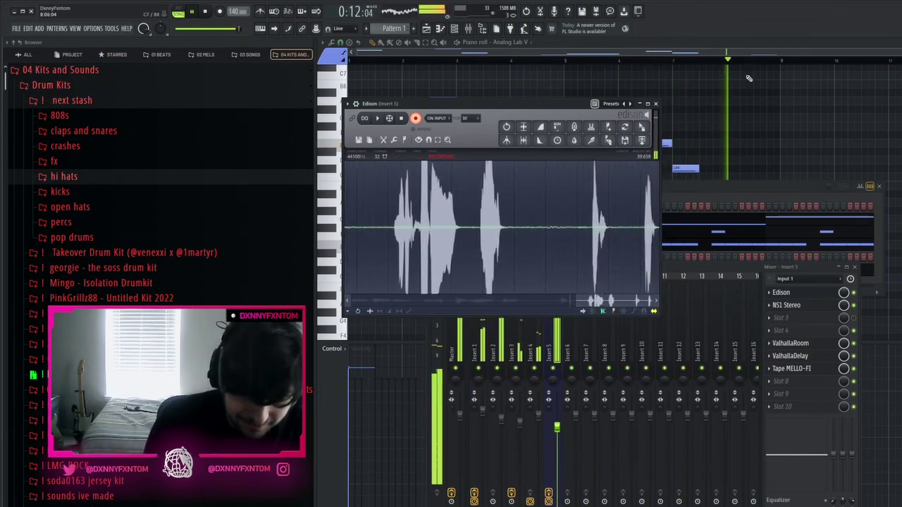
click(557, 435)
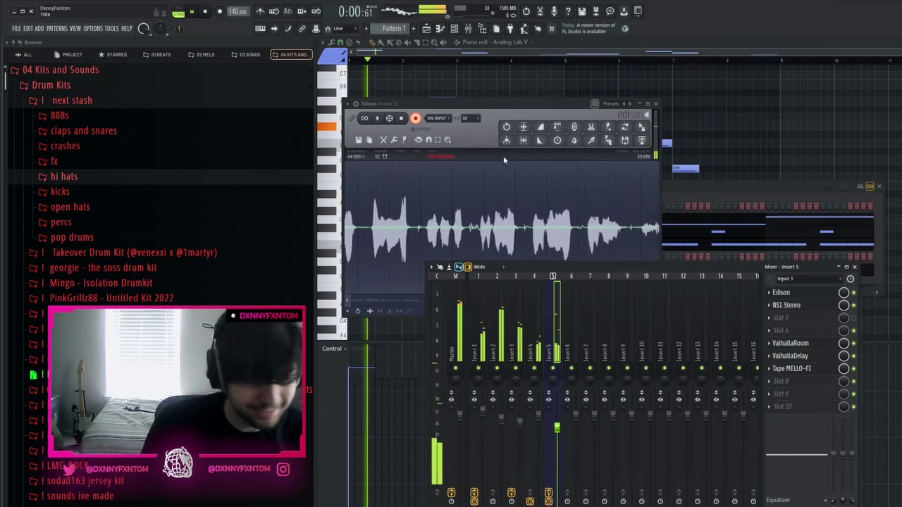
Clear the recording in Edison and record a new guitar take over the playing beat
click(352, 144)
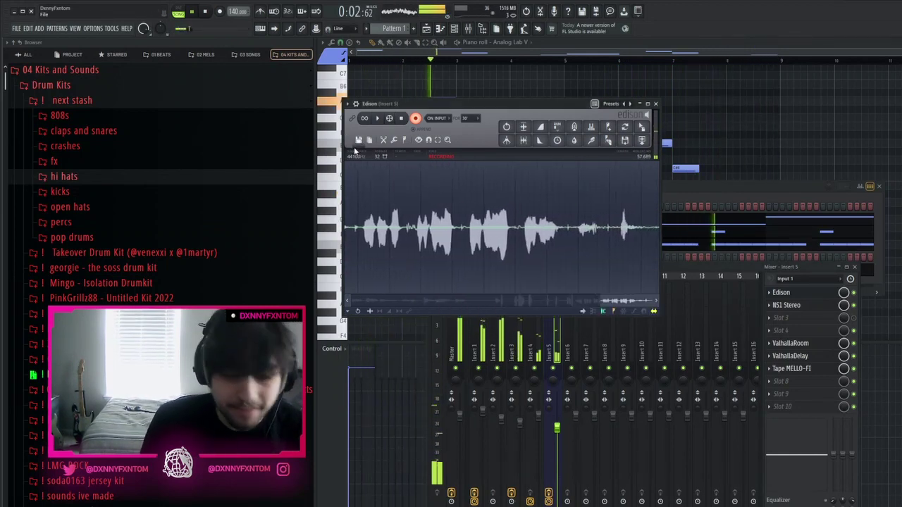
click(356, 156)
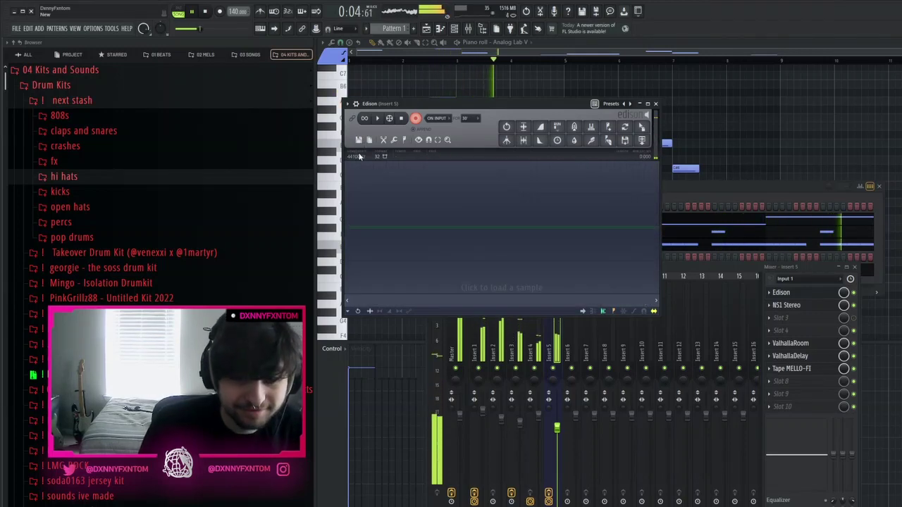
click(416, 119)
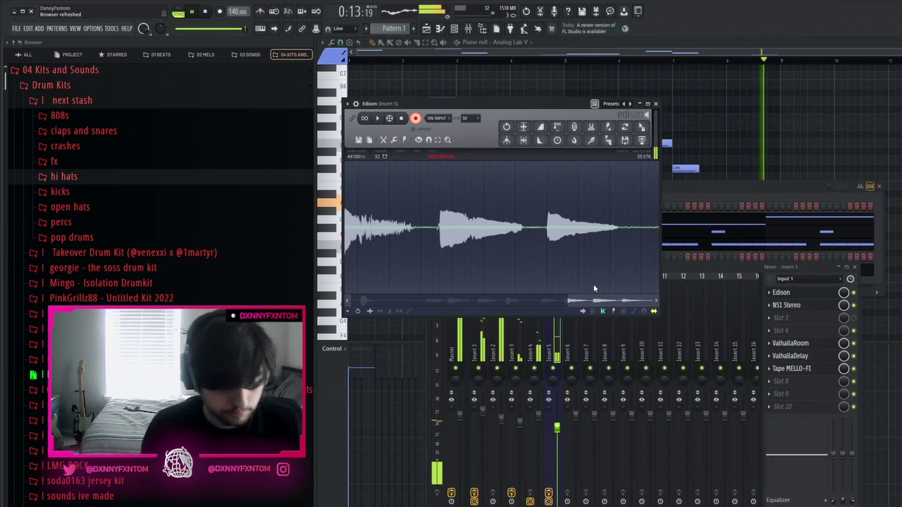
Stop recording, select the last four guitar notes in Edison and place that selection at bar 1 of playlist Track 4
key(space)
click(206, 12)
click(577, 236)
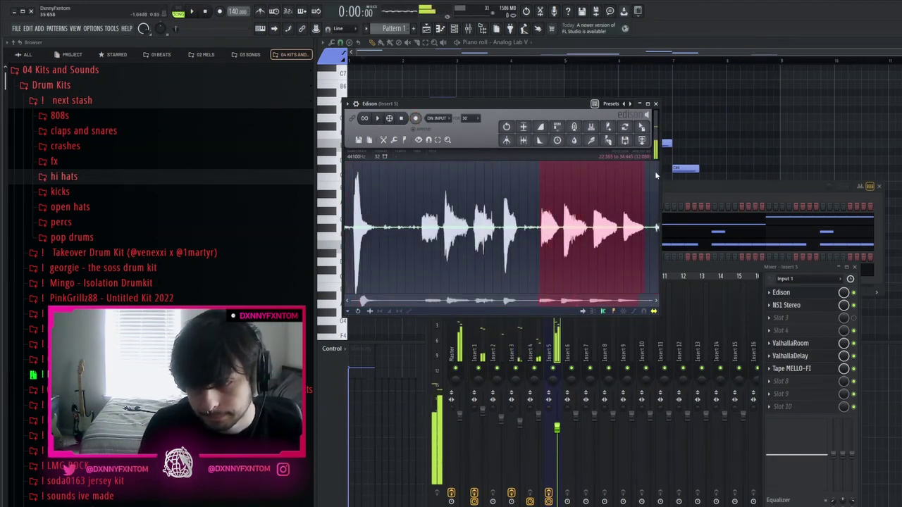
drag(641, 133, 373, 271)
key(F9)
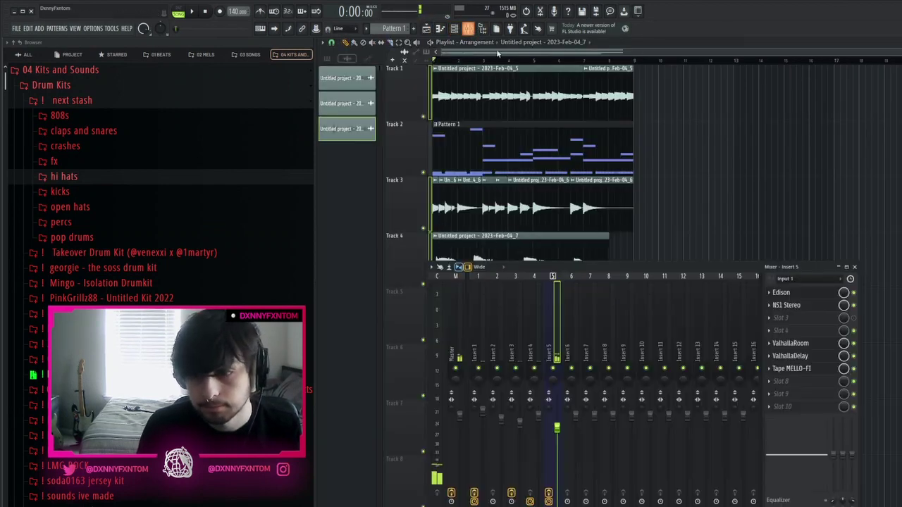
Line up the guitar clip on Track 4 so its first note starts at bar 1, and play the arrangement
key(space)
key(F9)
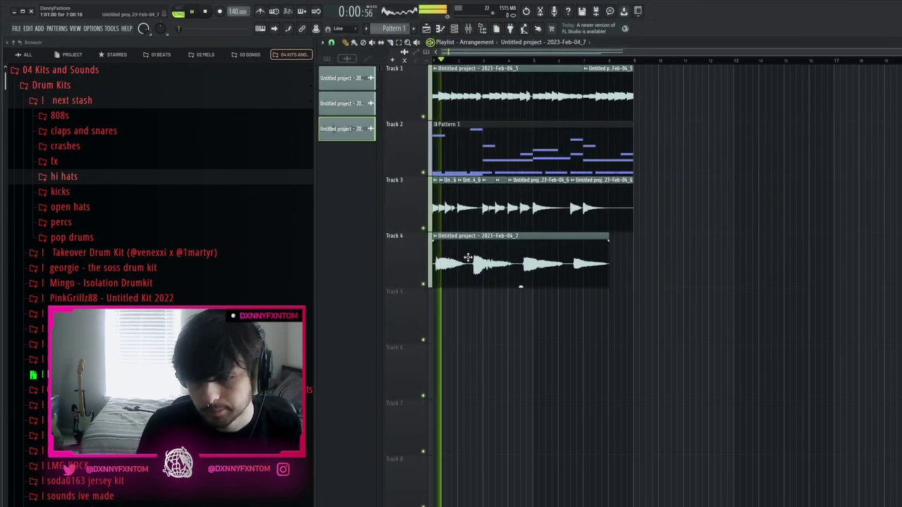
scroll(462, 265, up, 4)
double_click(499, 267)
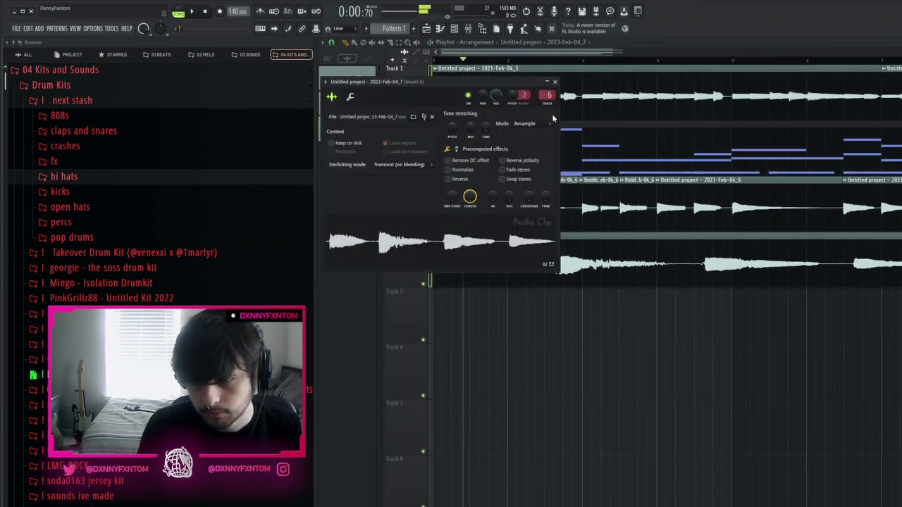
key(Escape)
key(space)
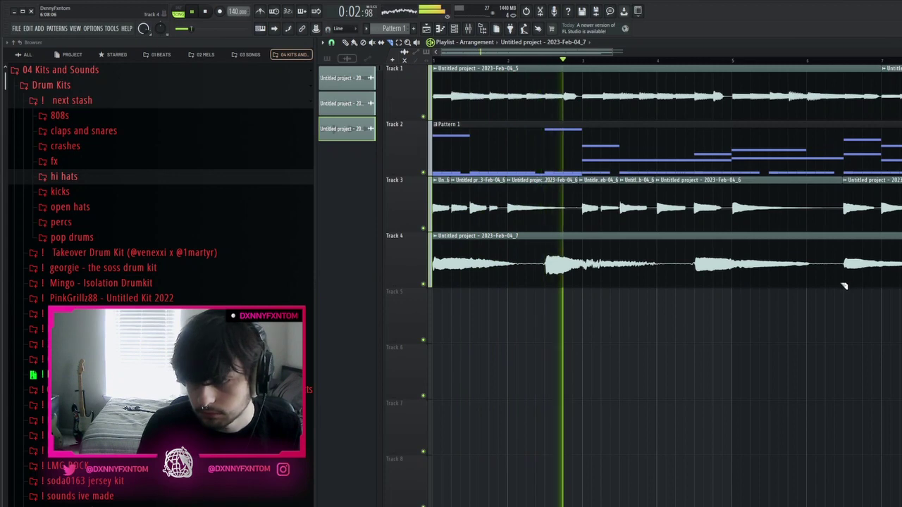
Add Efx FRAGMENTS before Tape MELLO-FI on Insert 5, load the Ocean Sweep preset and set the grain volume to -13.4 dB during playback
key(F9)
key(space)
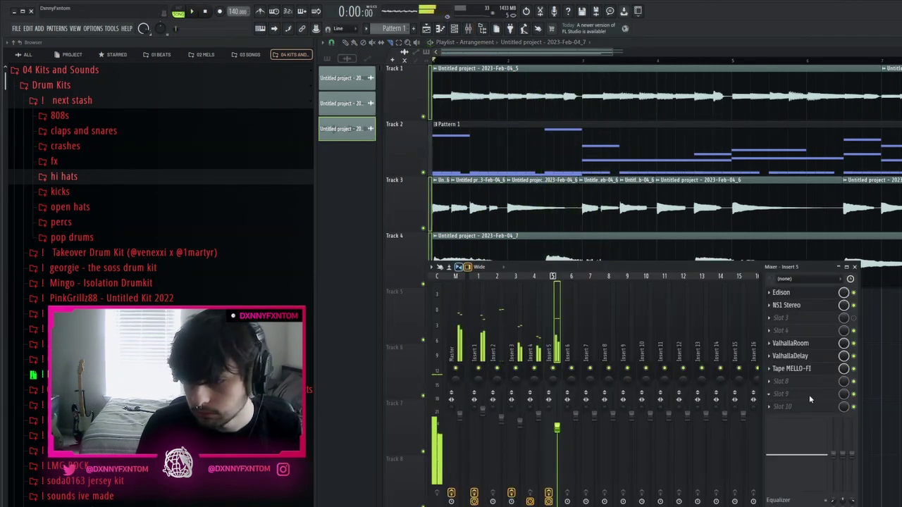
click(808, 395)
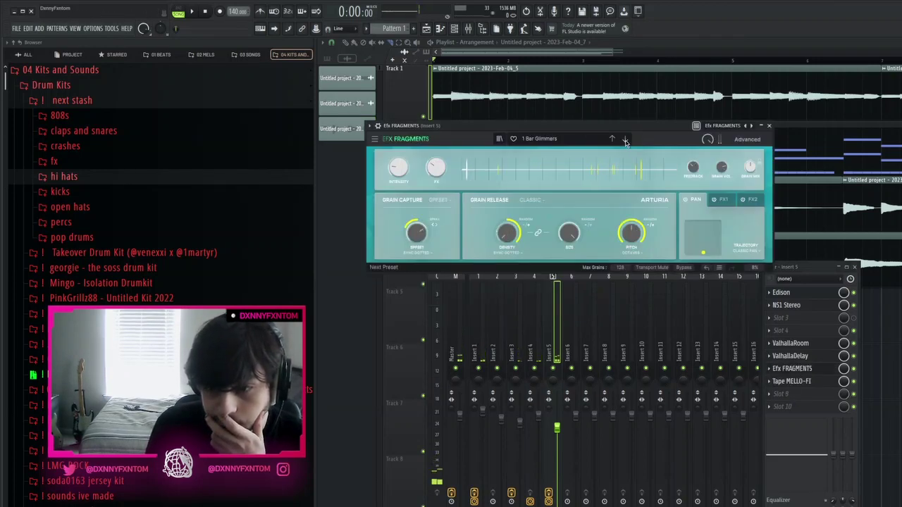
click(192, 12)
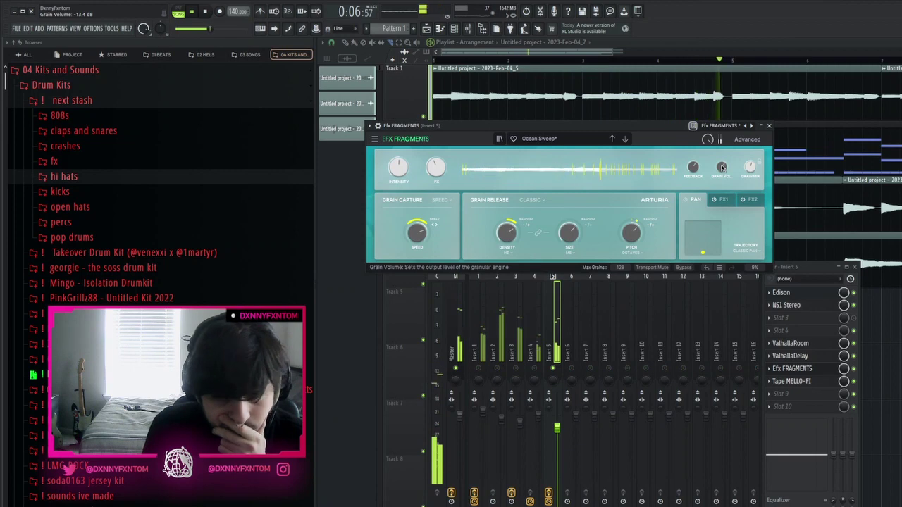
Move NS1 Stereo down to slot 3 on Insert 5 to free slot 2, and stop playback
click(854, 318)
scroll(808, 305, down, 1)
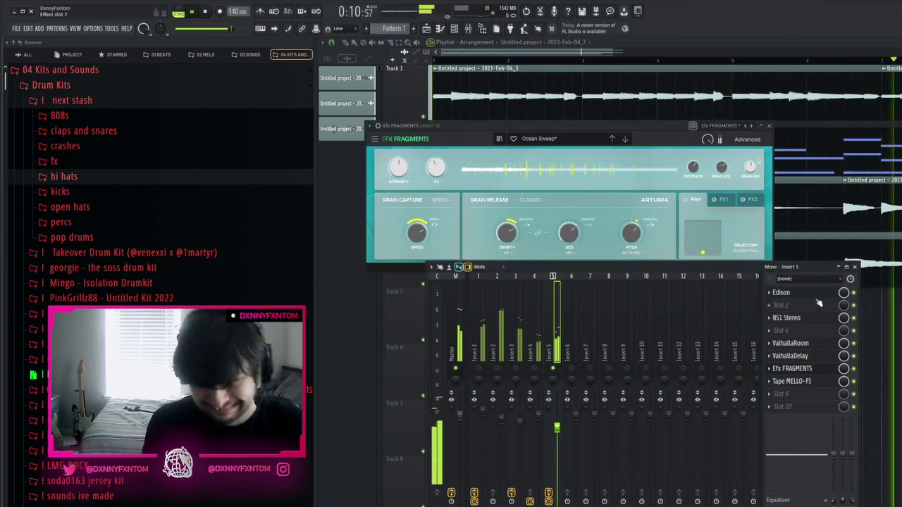
key(space)
Examine Pattern 1's bass notes in the piano roll to check the key, and bring back the channel rack and mixer
click(860, 144)
double_click(859, 145)
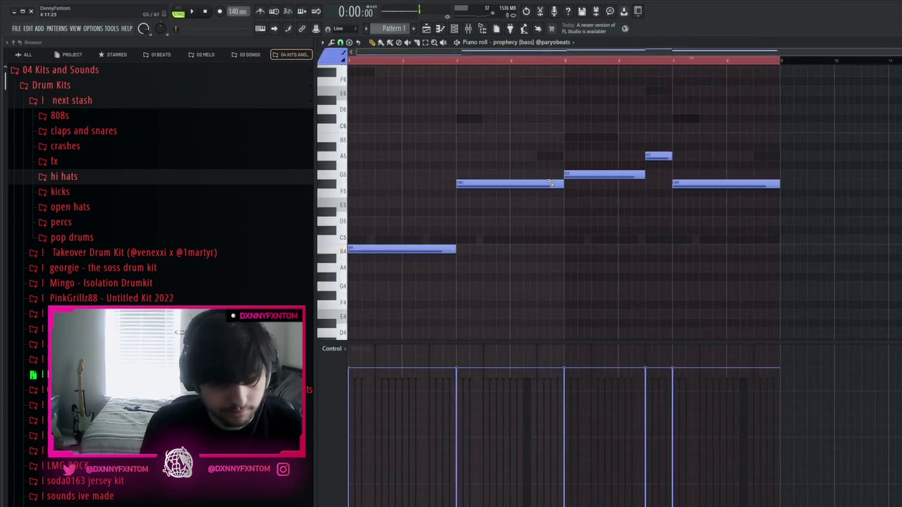
click(482, 28)
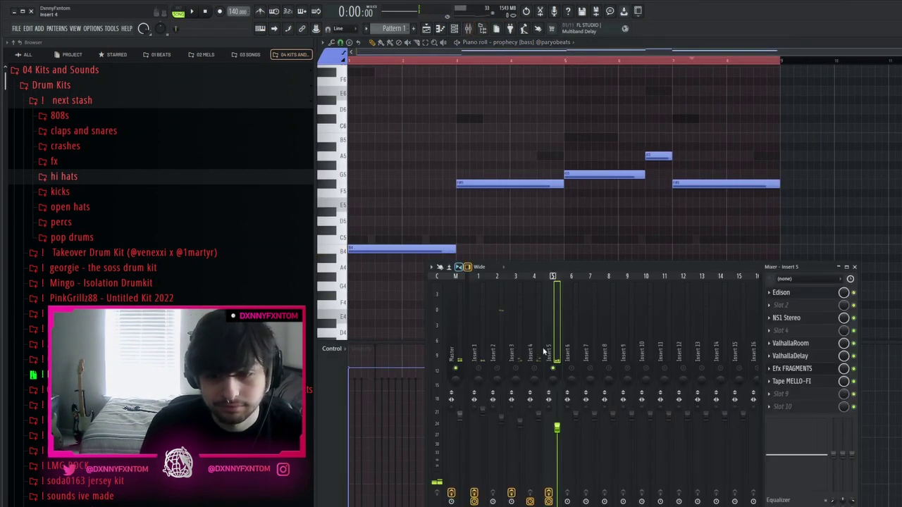
click(381, 248)
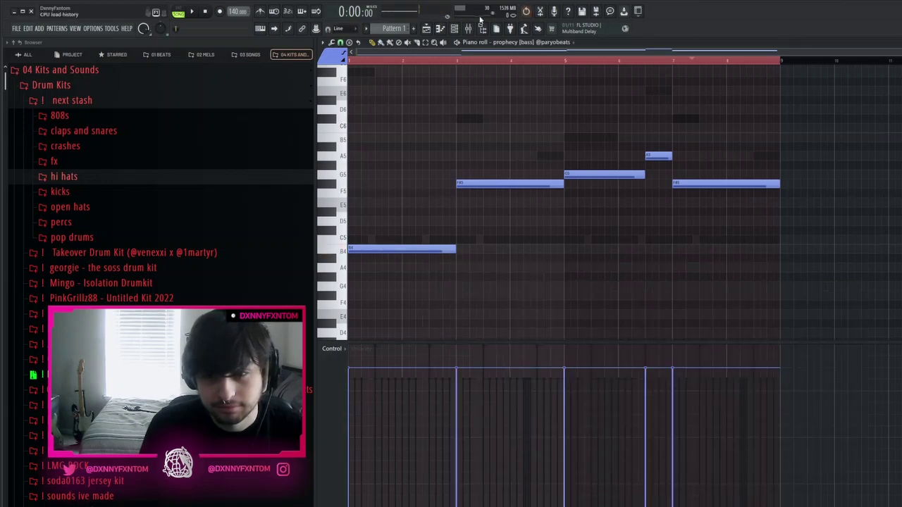
click(454, 28)
click(468, 28)
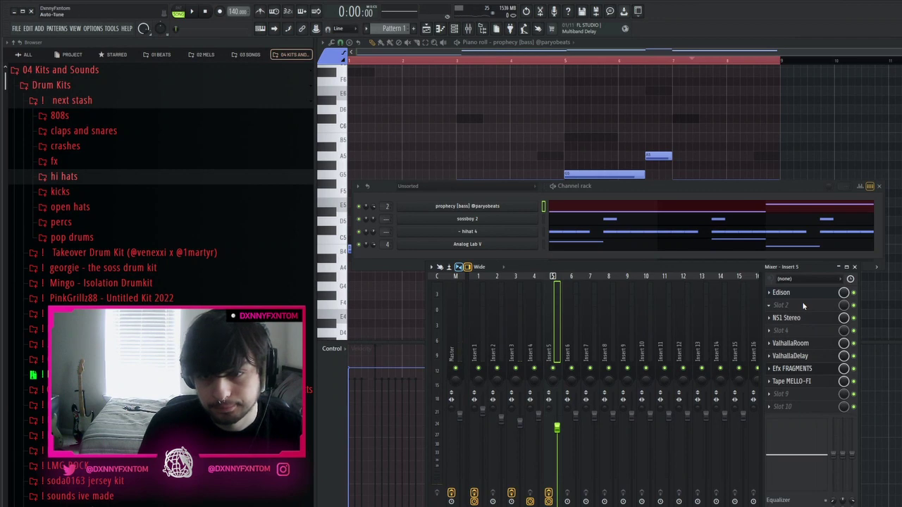
Load Auto-Tune in slot 2 of Insert 5, set its key to B minor and its retune speed to 7, and play it back
click(802, 303)
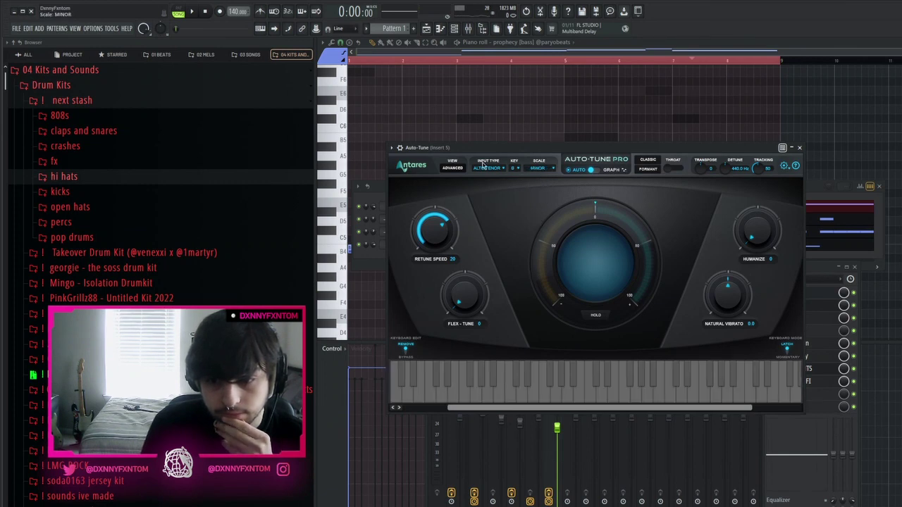
key(space)
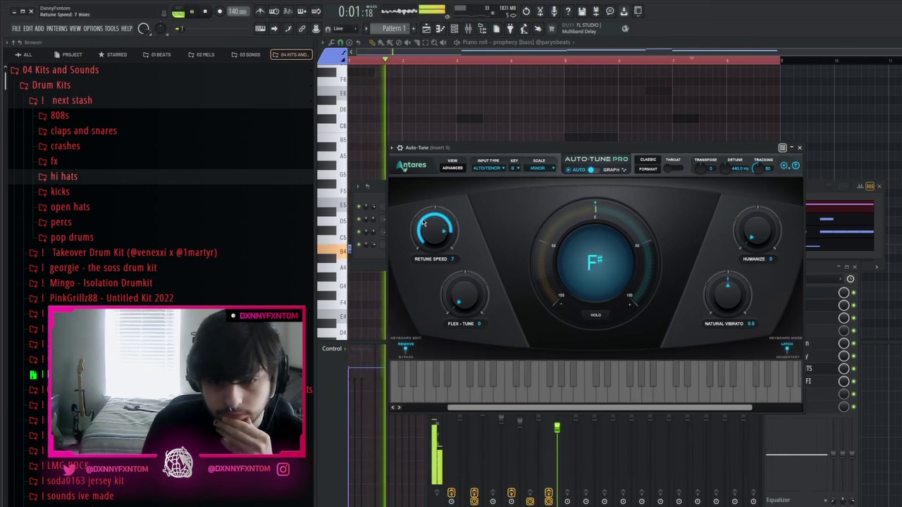
click(825, 307)
Set Auto-Tune on Insert 5 to retune speed 12, humanize 27, flex-tune 7 and natural vibrato 3.2, and raise the insert's fader to -0.3 dB
drag(557, 428, 556, 422)
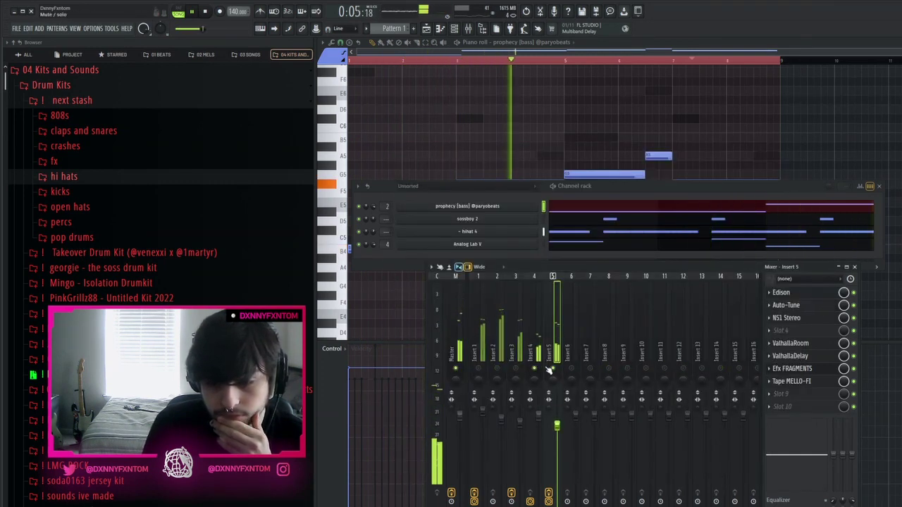
click(798, 306)
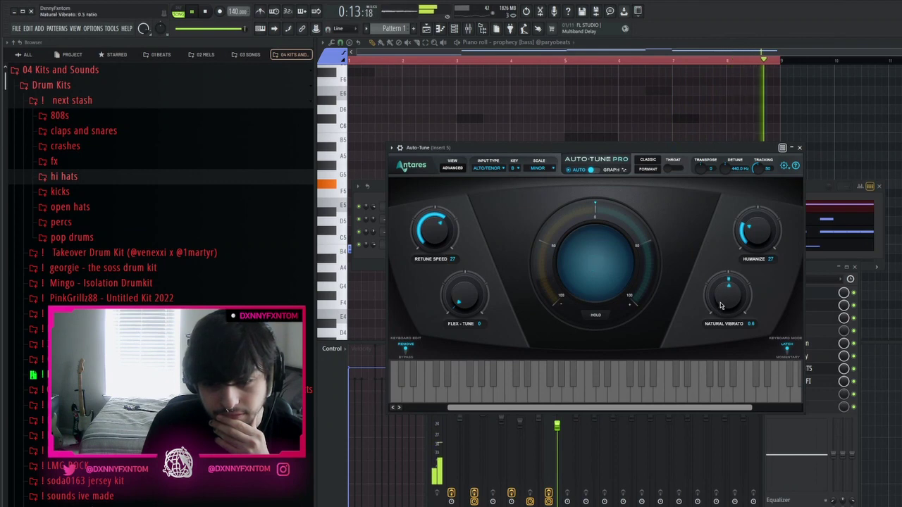
drag(466, 298, 466, 290)
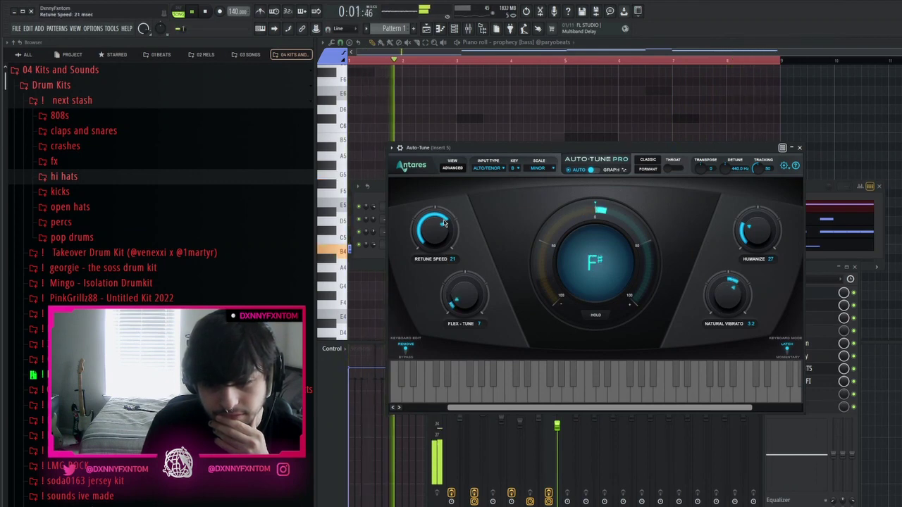
drag(439, 229, 441, 213)
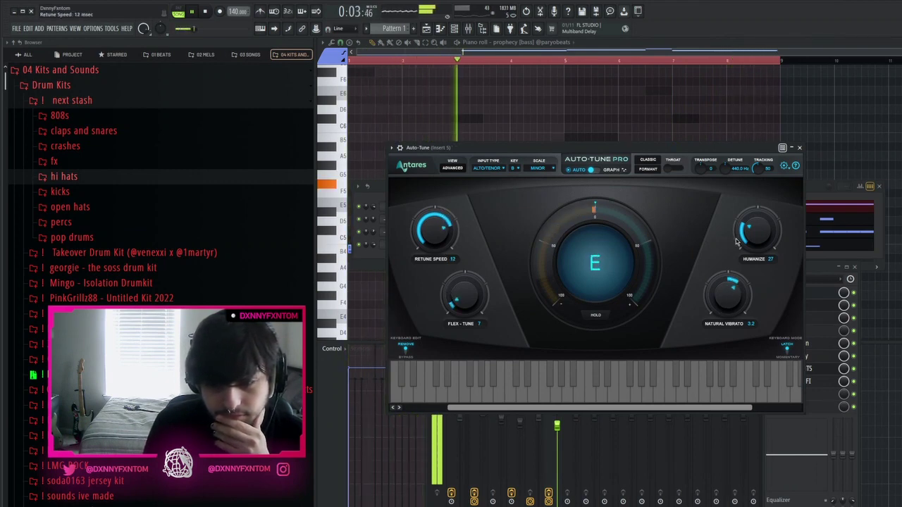
click(800, 148)
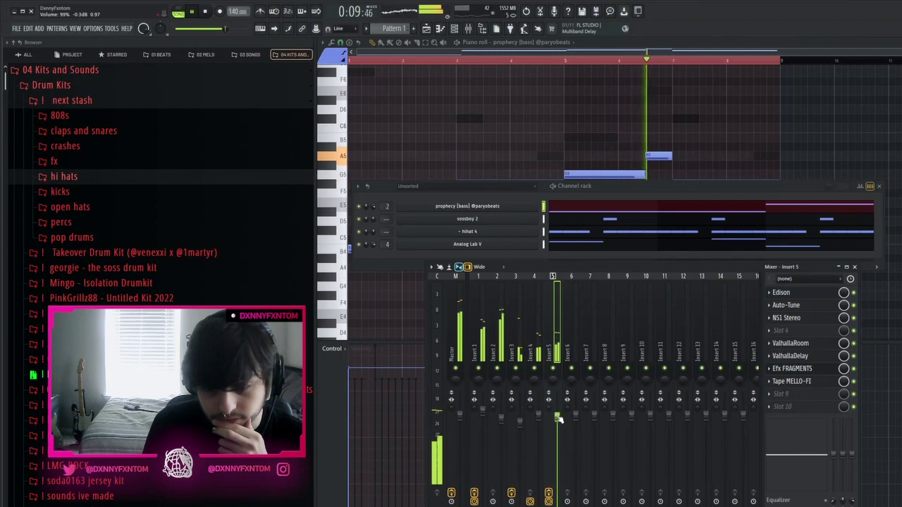
key(space)
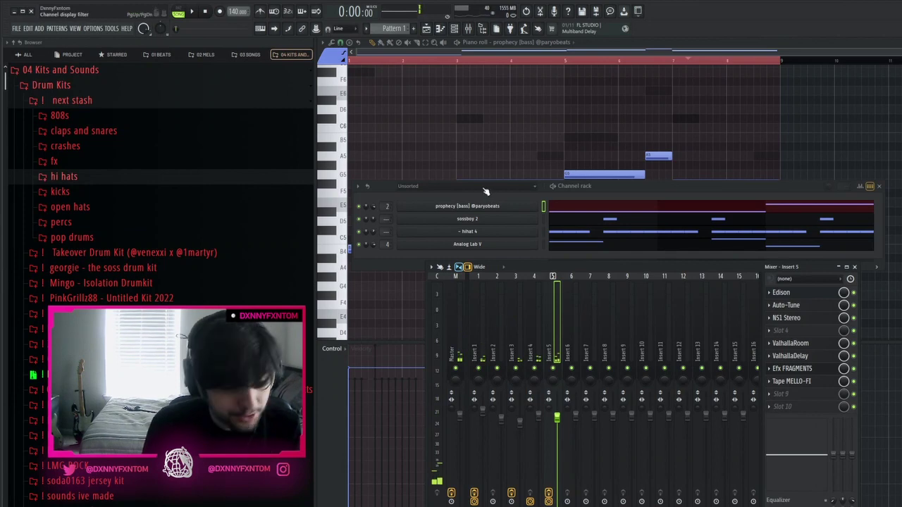
Show all channels in the channel rack, play the beat and clear every effect from Insert 5
scroll(479, 191, up, 2)
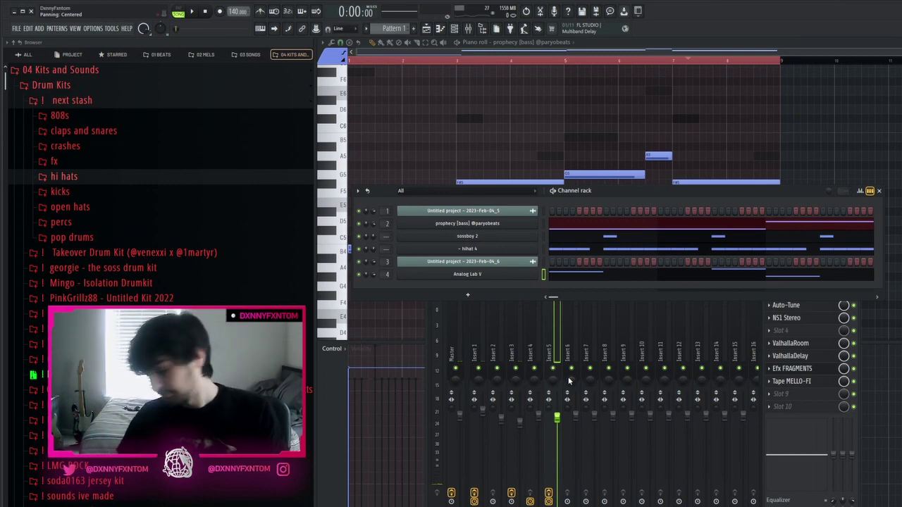
key(space)
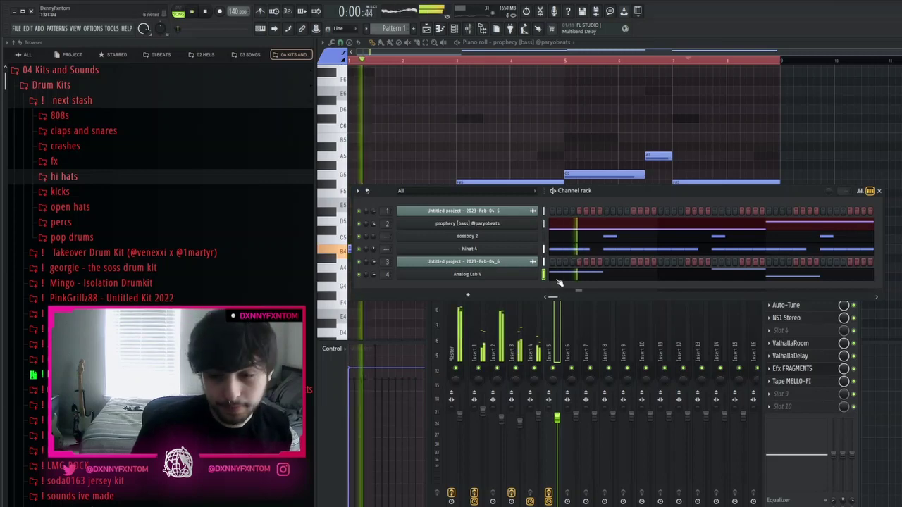
click(773, 310)
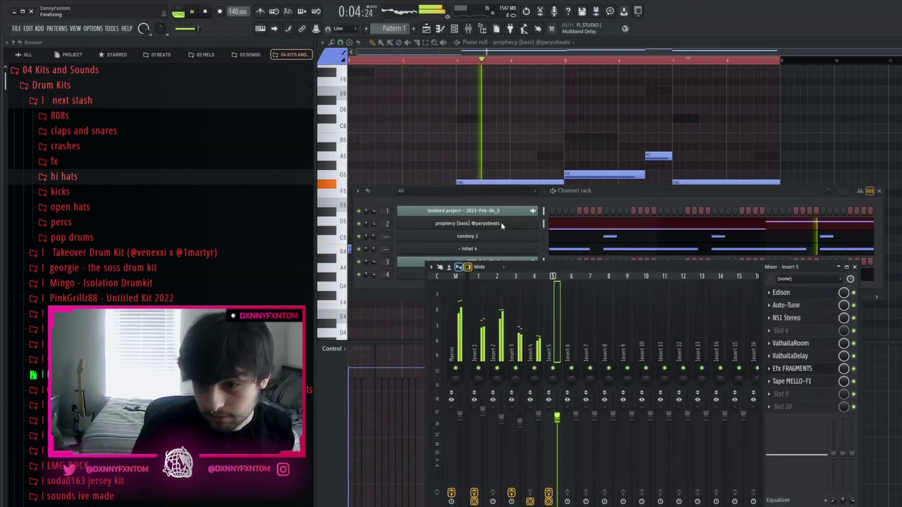
Review the full arrangement in the playlist during playback, bring up the channel rack and stop playback
click(427, 29)
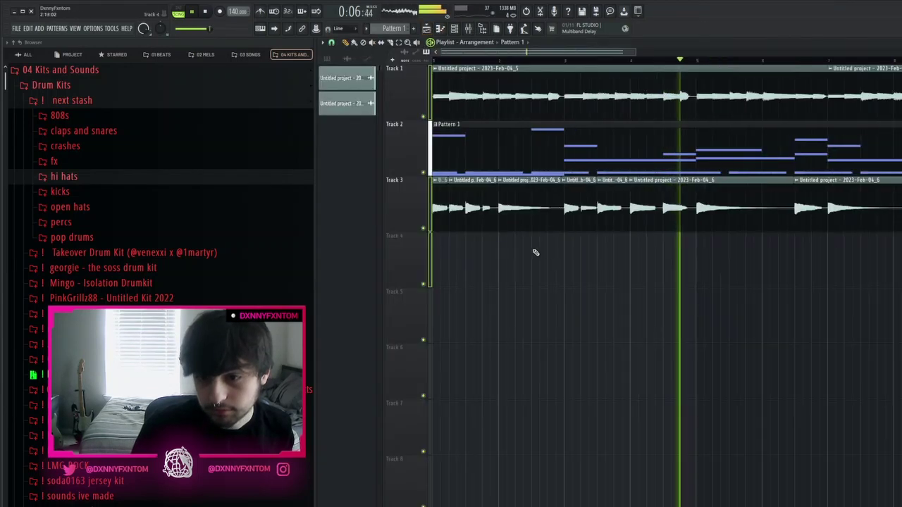
scroll(534, 251, down, 4)
scroll(505, 297, down, 1)
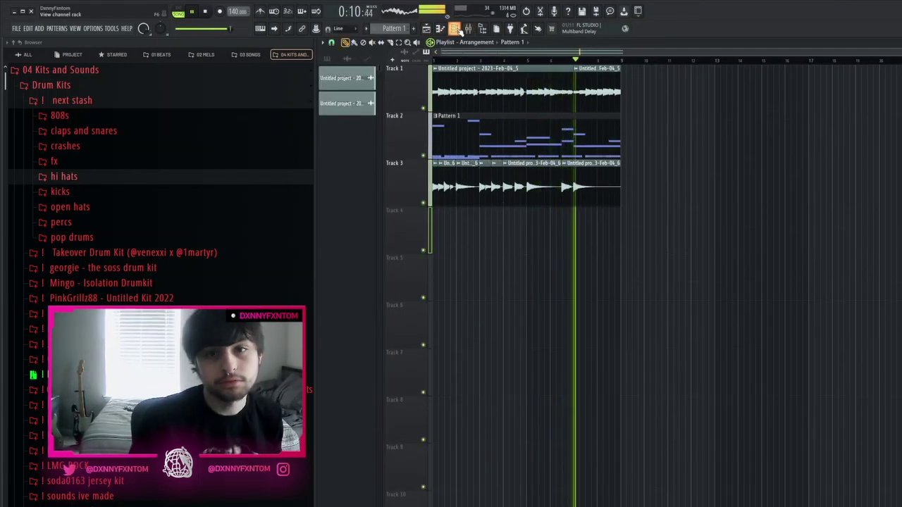
click(454, 28)
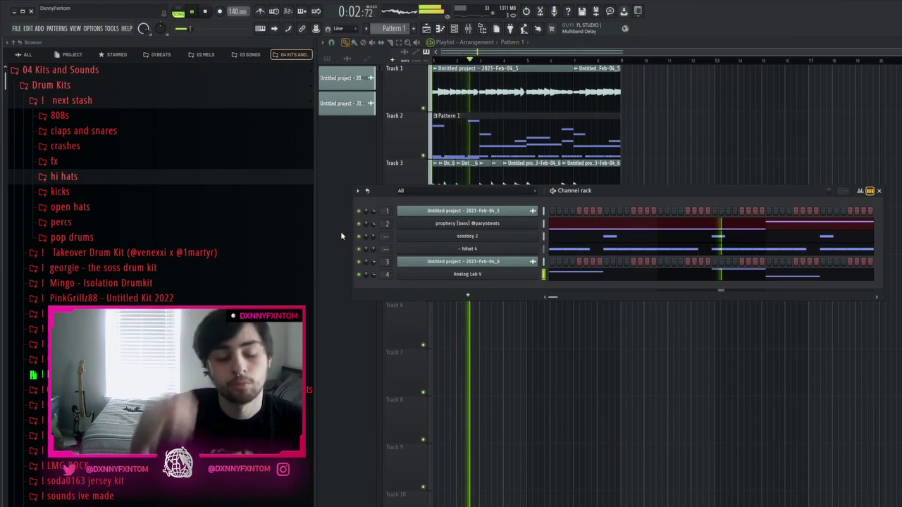
key(space)
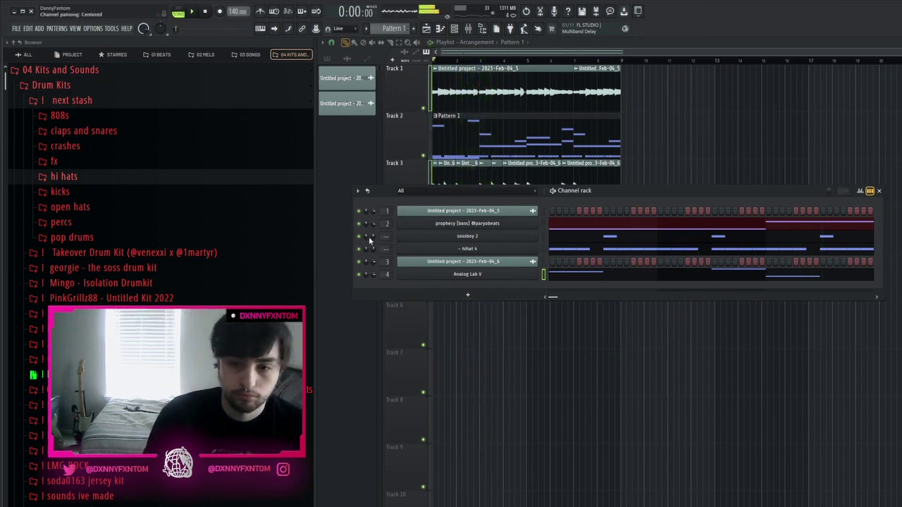
Open the mixer and audition the beat with Insert 2 muted
click(467, 28)
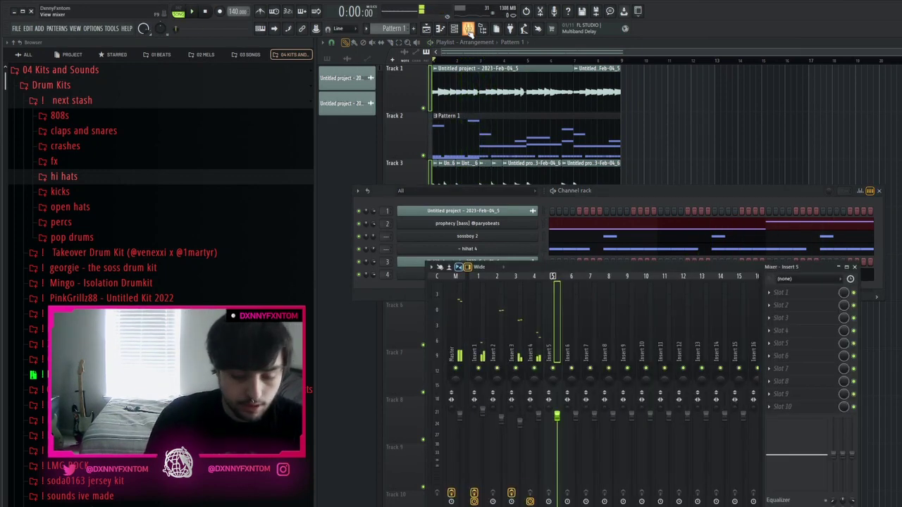
click(512, 340)
key(space)
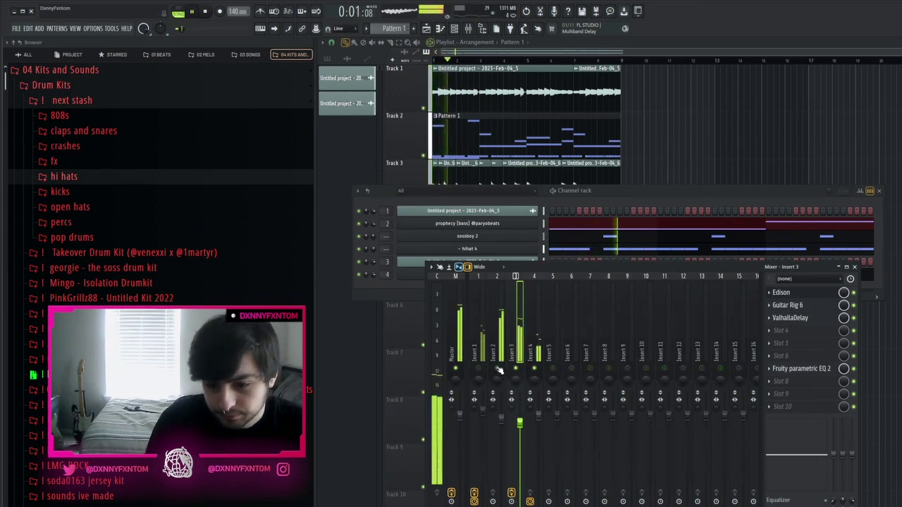
click(502, 372)
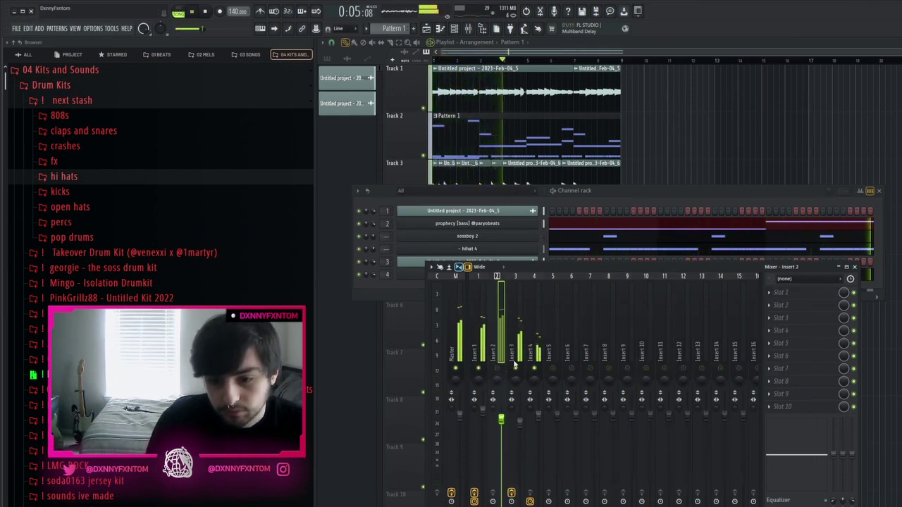
key(space)
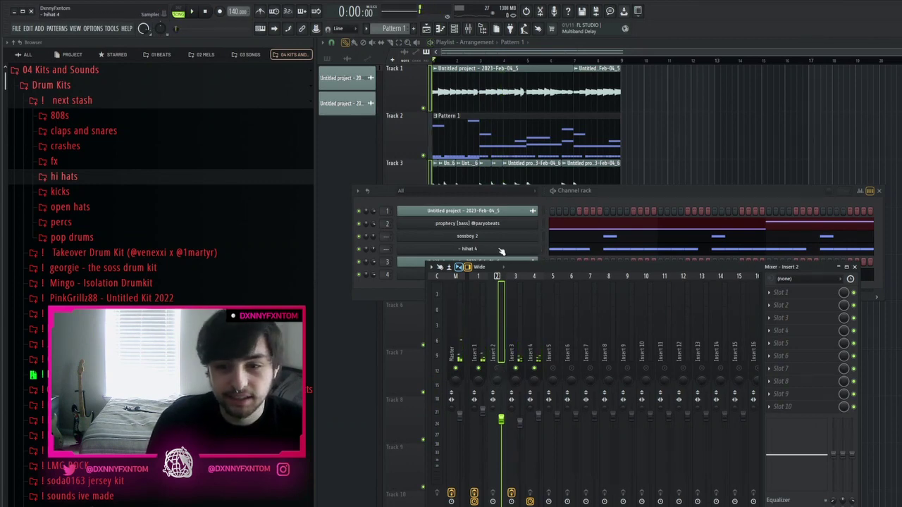
Try deleting the sossboy 2 channel, undo it, and unmute Insert 2 at a lower volume
click(465, 242)
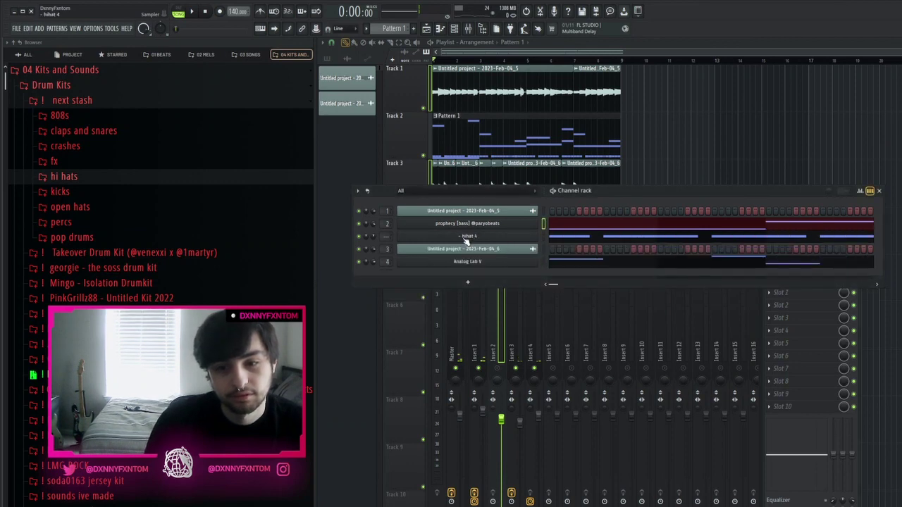
key(ctrl+z)
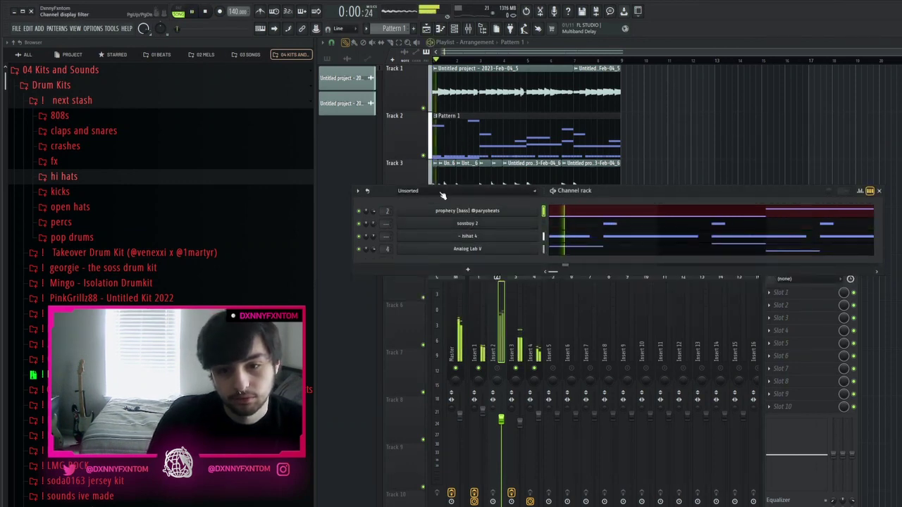
key(ctrl+z)
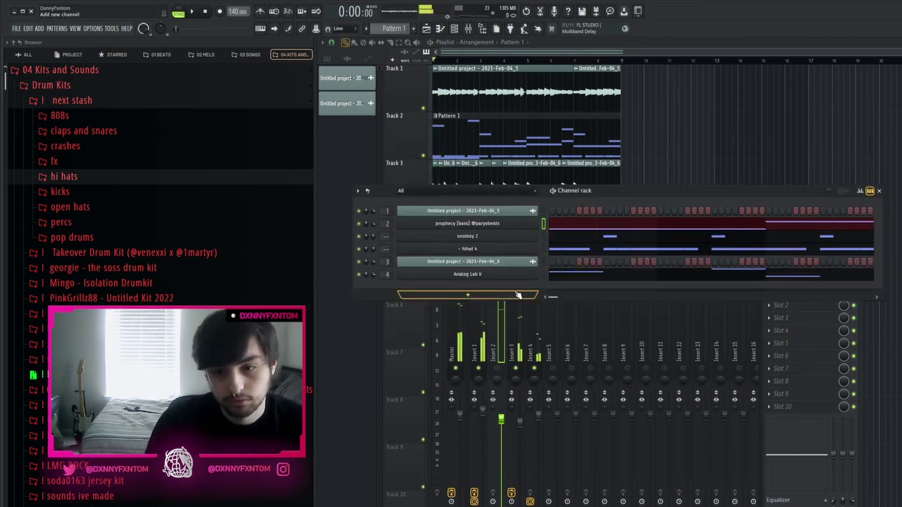
click(505, 373)
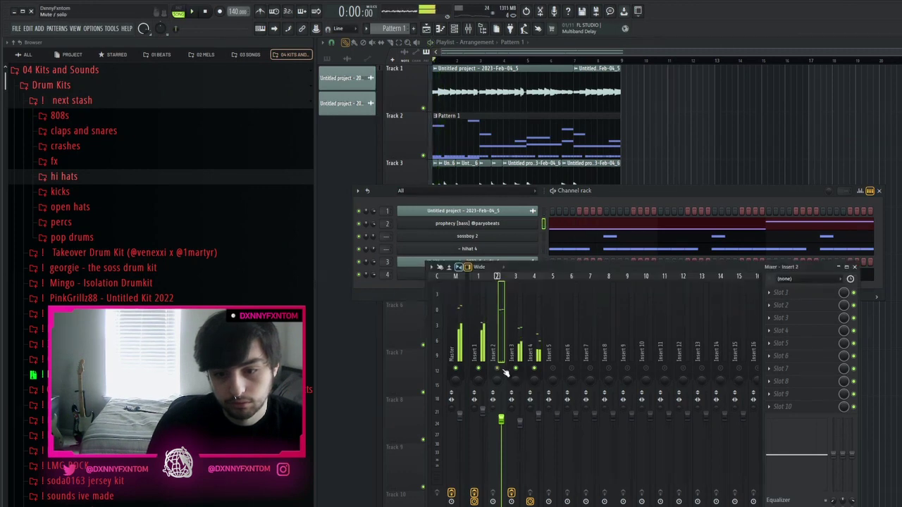
Add an Xpand!2 channel with the goto pad preset, route it to Insert 5 and unmute that insert
click(391, 281)
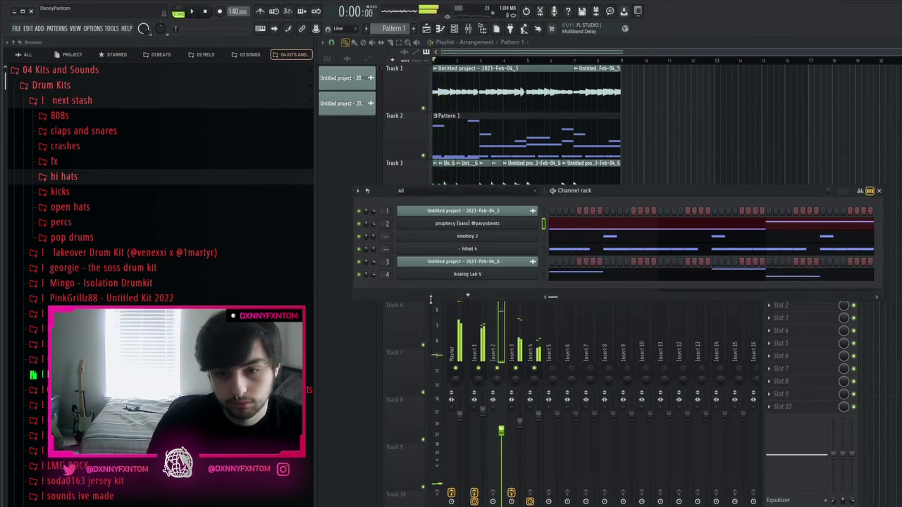
click(432, 302)
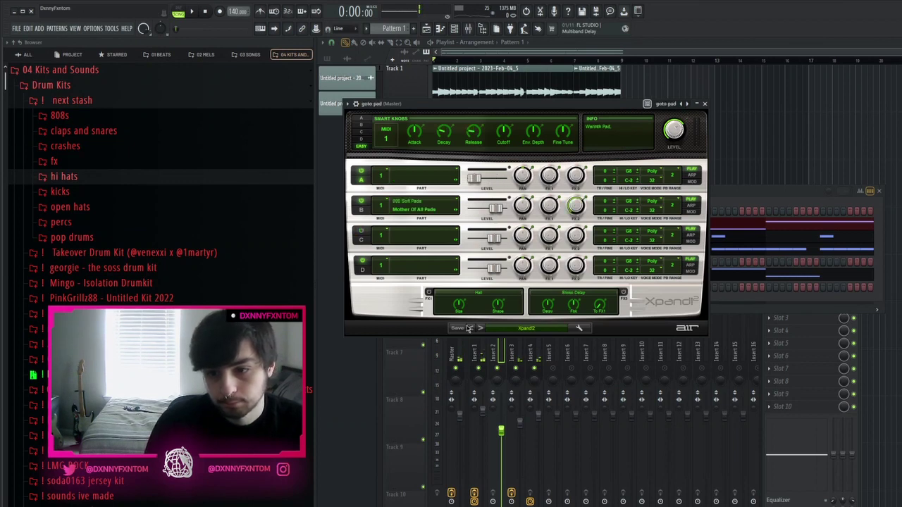
click(704, 104)
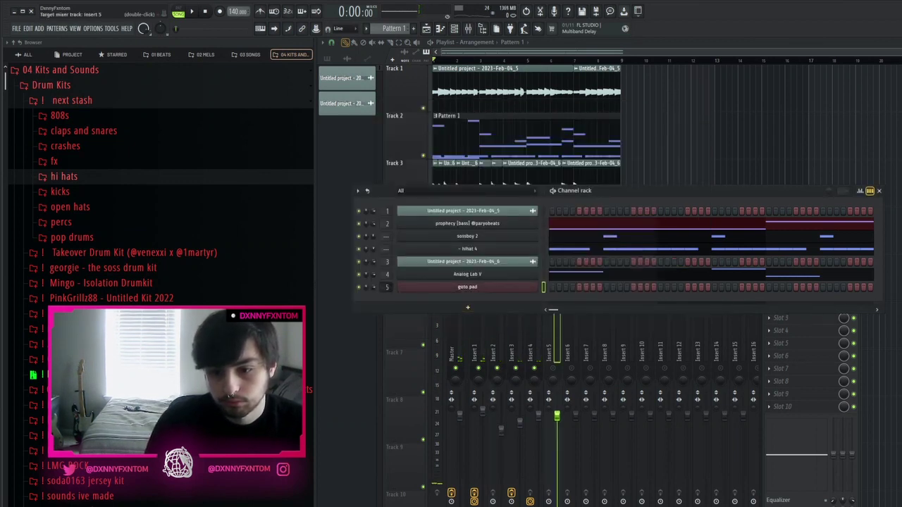
click(554, 369)
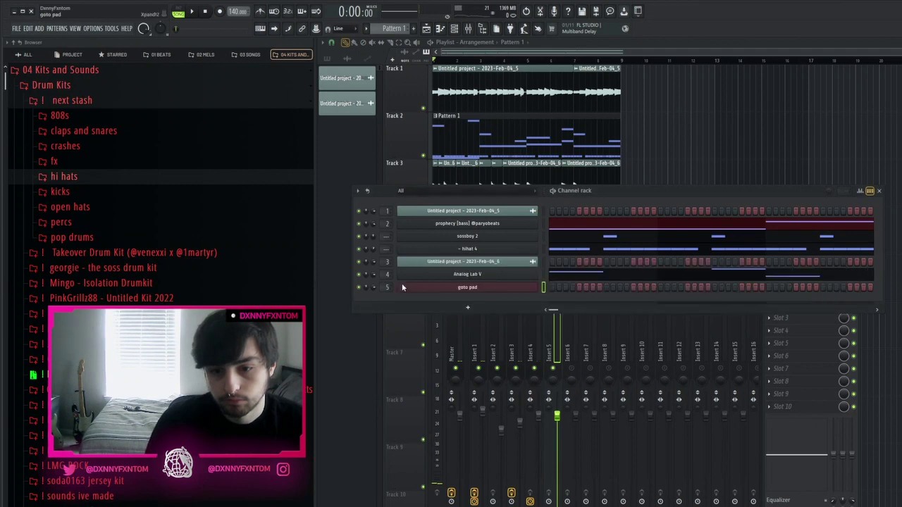
Try a two-bar B4 note at the start of goto pad's piano roll, play it and undo the note
key(F7)
click(350, 211)
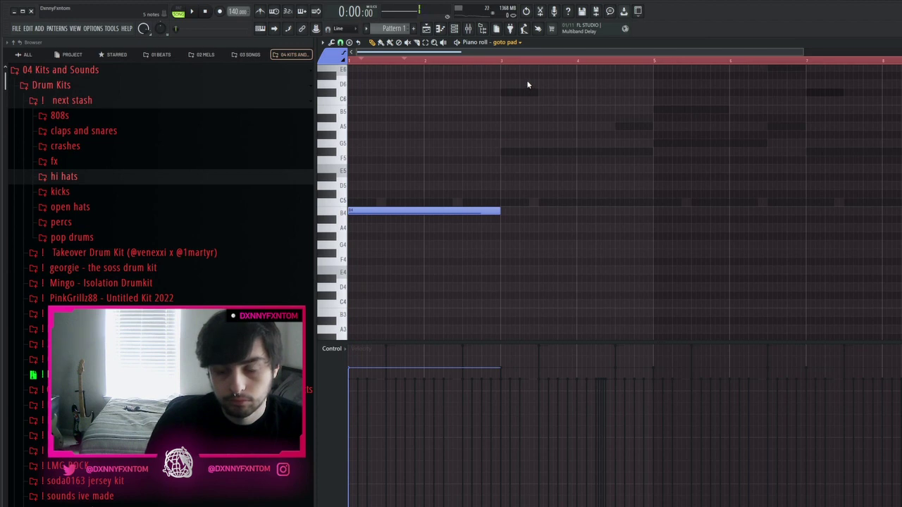
key(space)
key(space)
key(ctrl+z)
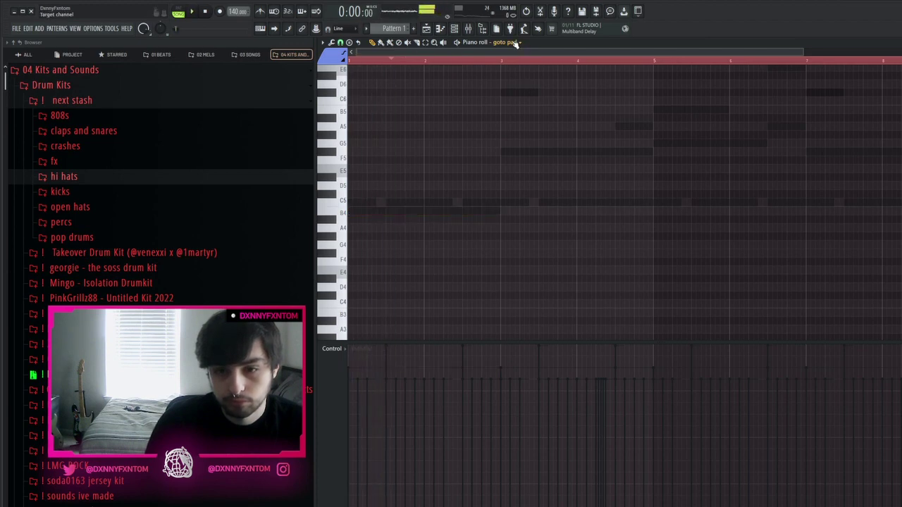
Copy the five prophecy [bass] notes into the goto pad channel's piano roll
click(532, 81)
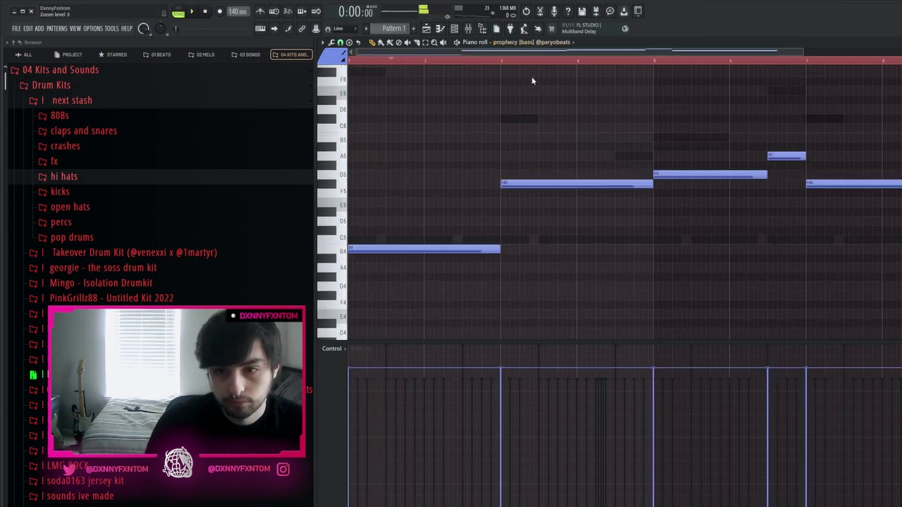
click(544, 114)
key(ctrl+v)
scroll(462, 147, down, 2)
drag(386, 213, 358, 214)
right_click(497, 251)
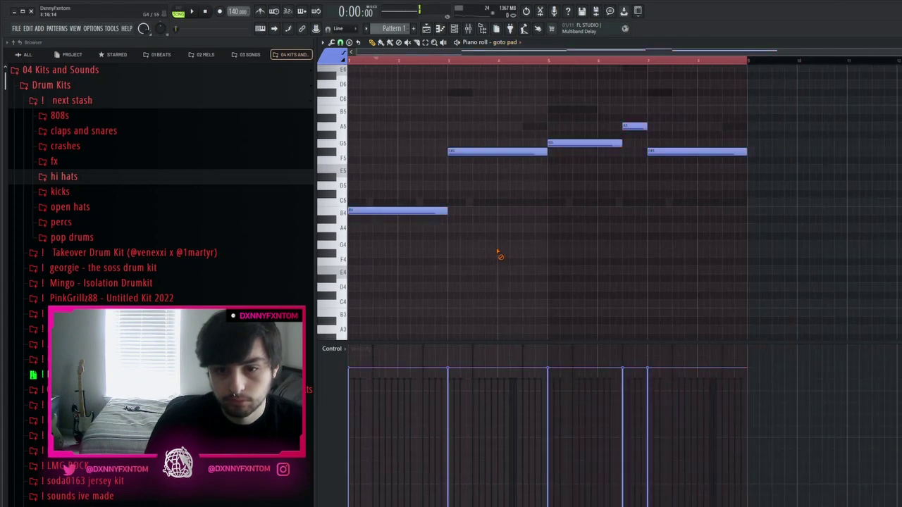
Mute the competing channels, including Analog Lab V, in the channel rack and audition the goto pad notes
click(462, 27)
key(space)
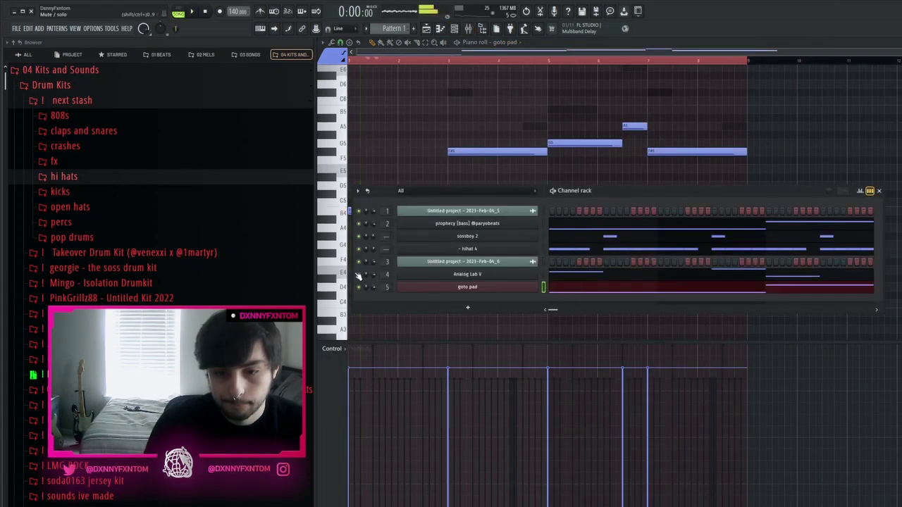
key(space)
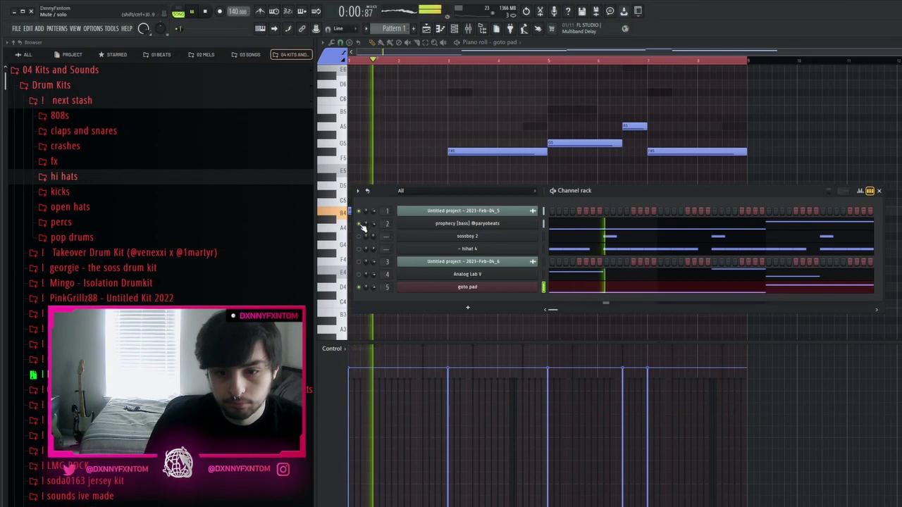
right_click(418, 167)
key(space)
Add two-bar D5 and F#5 notes above goto pad's opening B4 note and play the chord
click(352, 185)
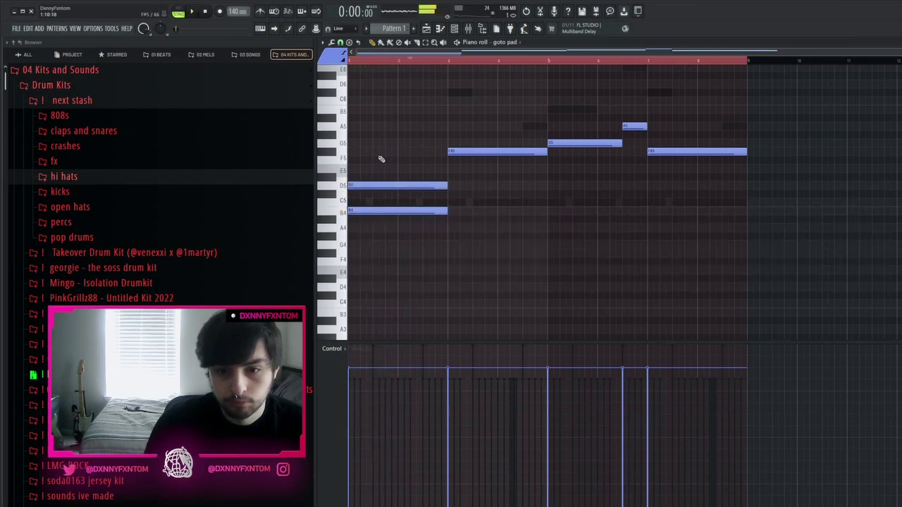
drag(358, 158, 353, 151)
key(space)
key(space)
Move the opening chord's D5 note up an octave to D6 and audition it
ctrl+click(421, 186)
key(ctrl+Up)
key(space)
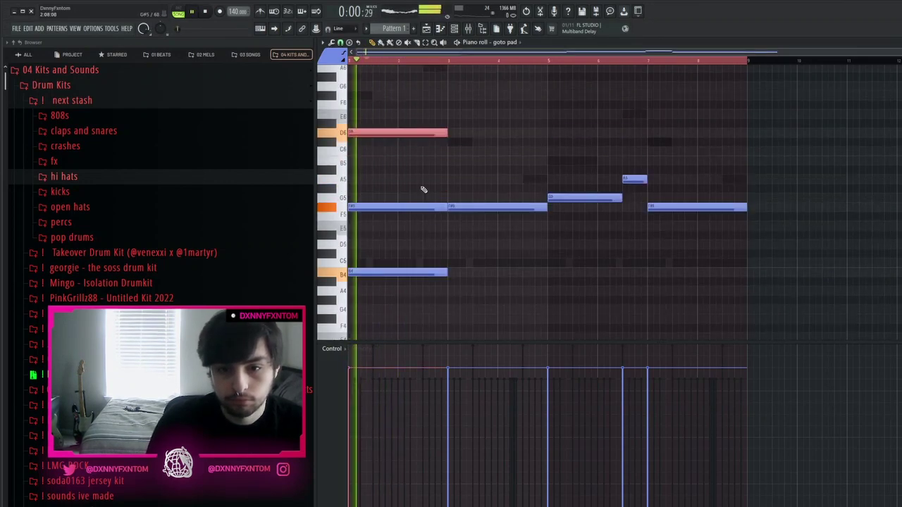
key(space)
Lower the opening chord's top note by semitones to B5, auditioning the chord along the way
key(shift+Down)
key(space)
key(space)
key(shift+Down)
key(shift+Down)
key(space)
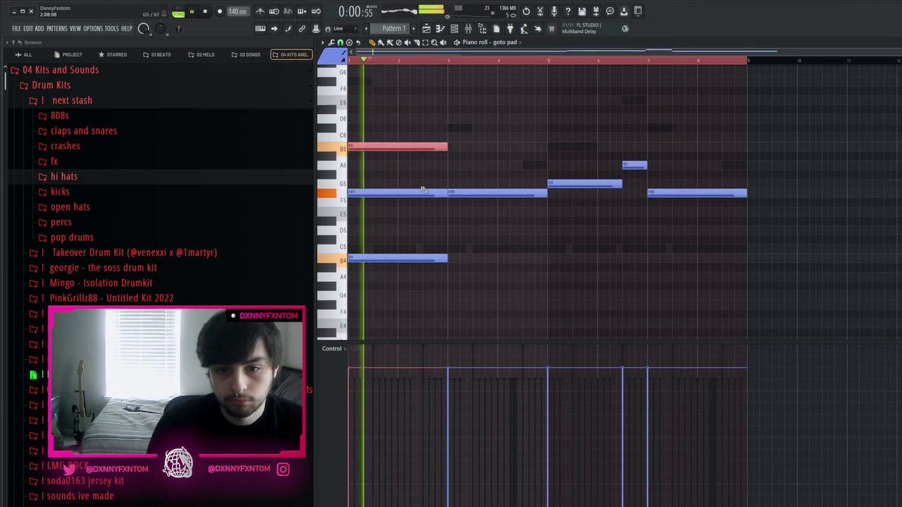
click(435, 150)
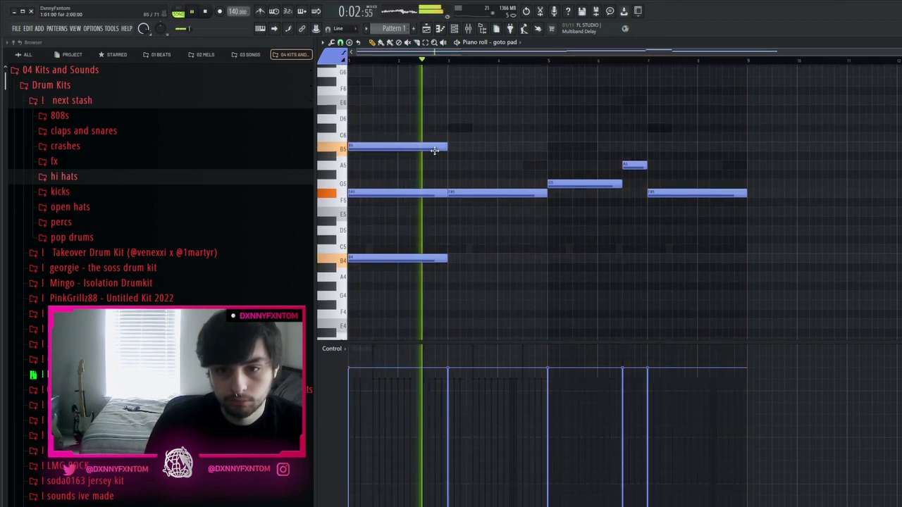
Add a two-bar C#6 note above bar 3's F#5 and delete the opening chord's low B4 note
click(451, 128)
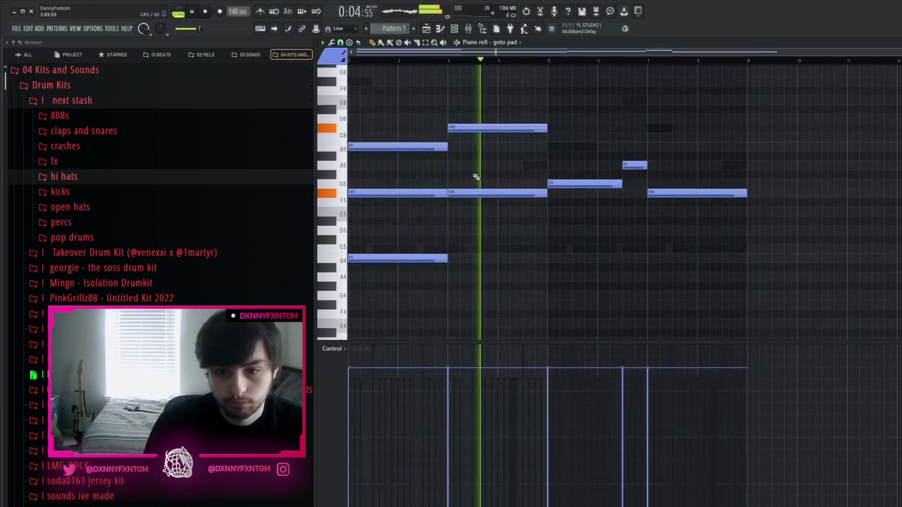
key(space)
click(450, 99)
key(space)
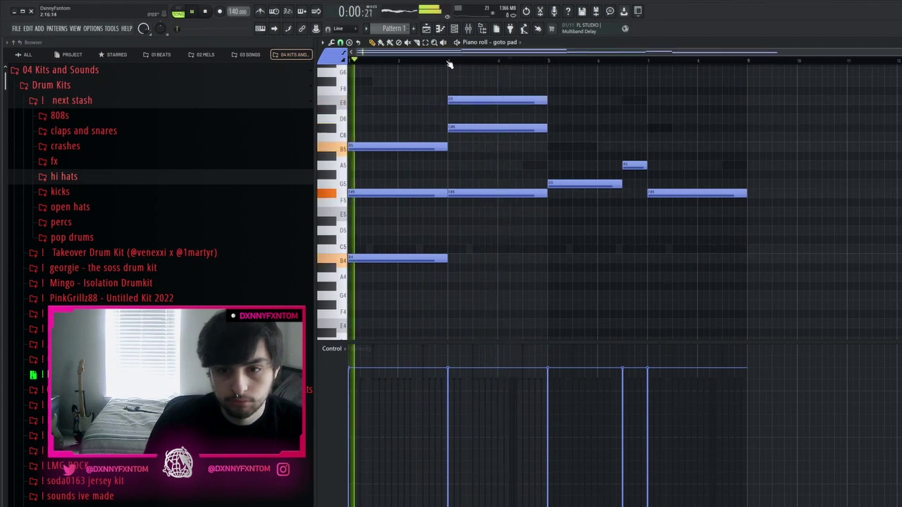
right_click(474, 100)
right_click(407, 259)
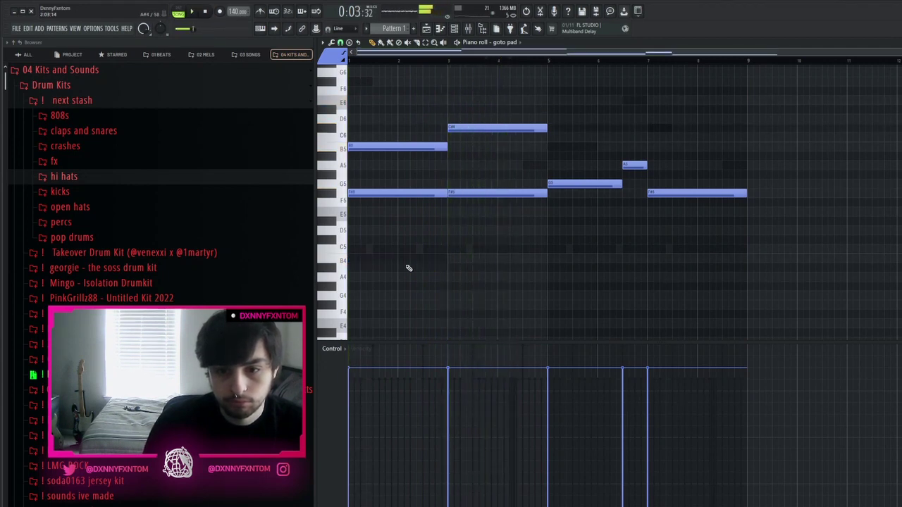
key(space)
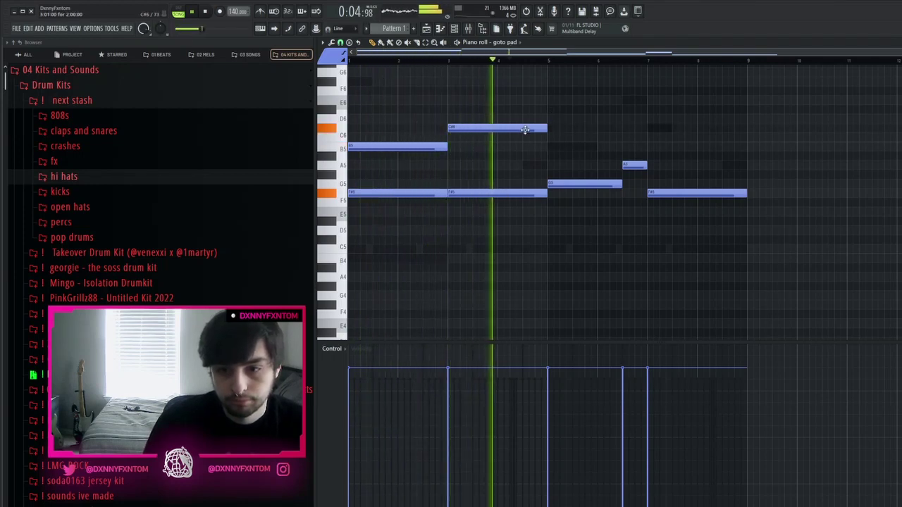
Add a B5 note above bar 5's G5 and shorten it to match the G5 note's length
click(551, 147)
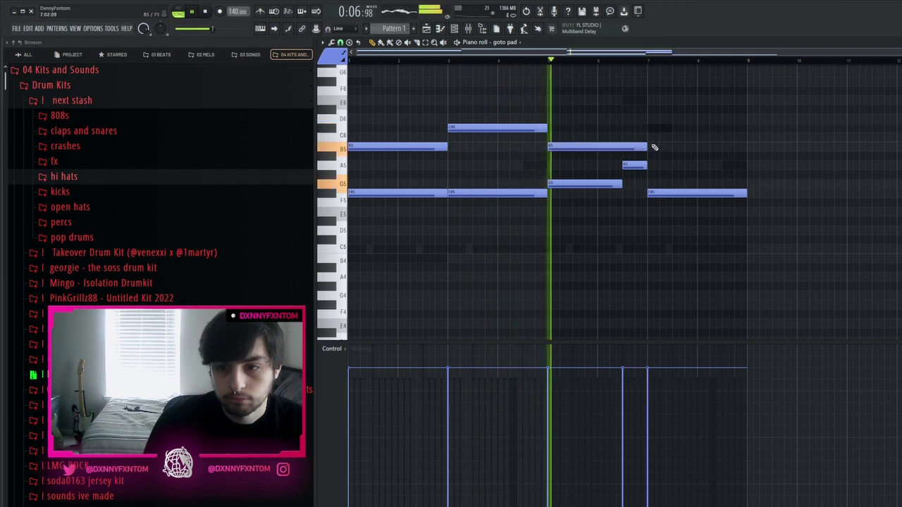
drag(629, 146, 618, 119)
key(space)
right_click(658, 119)
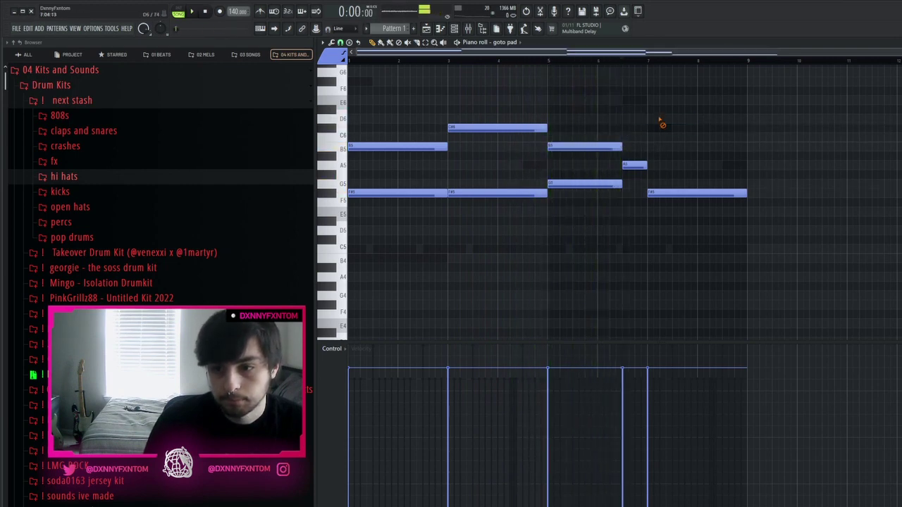
key(space)
Remove the trial notes around bar 6 and extend bar 5's G5 note to the start of bar 7
click(605, 61)
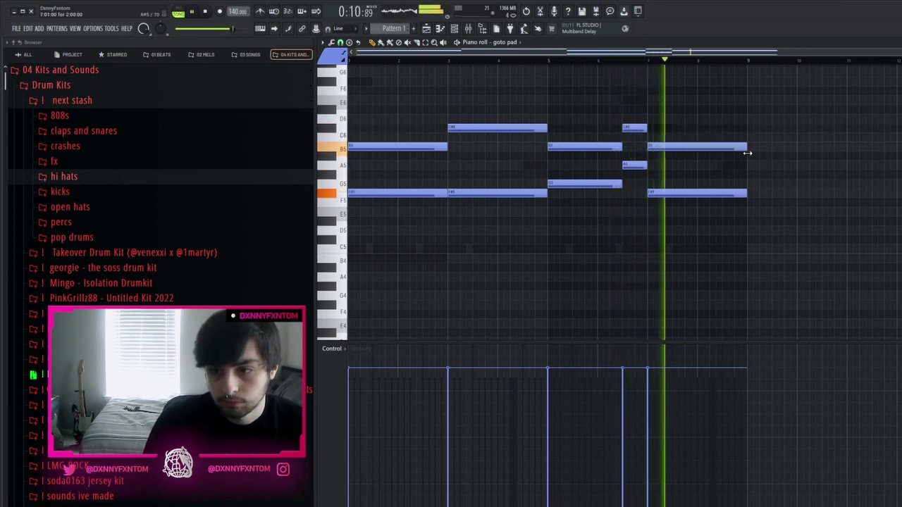
right_click(637, 129)
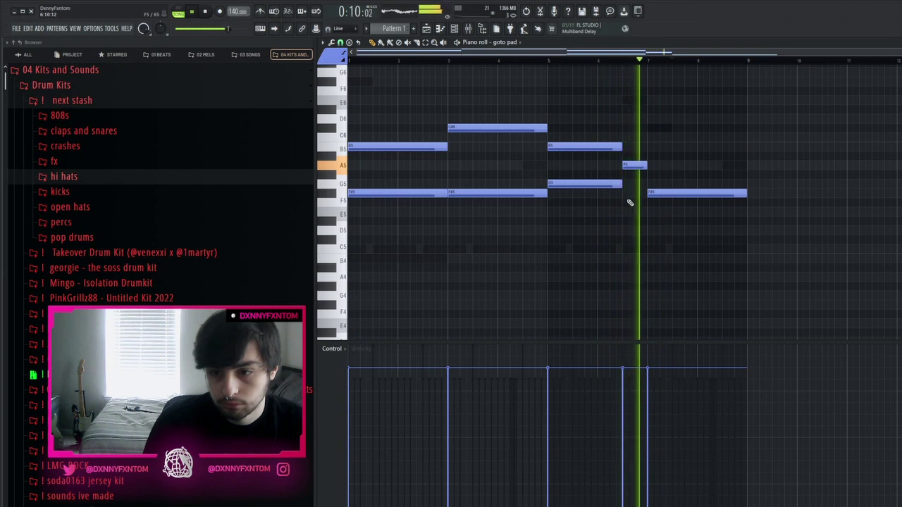
click(619, 203)
right_click(626, 202)
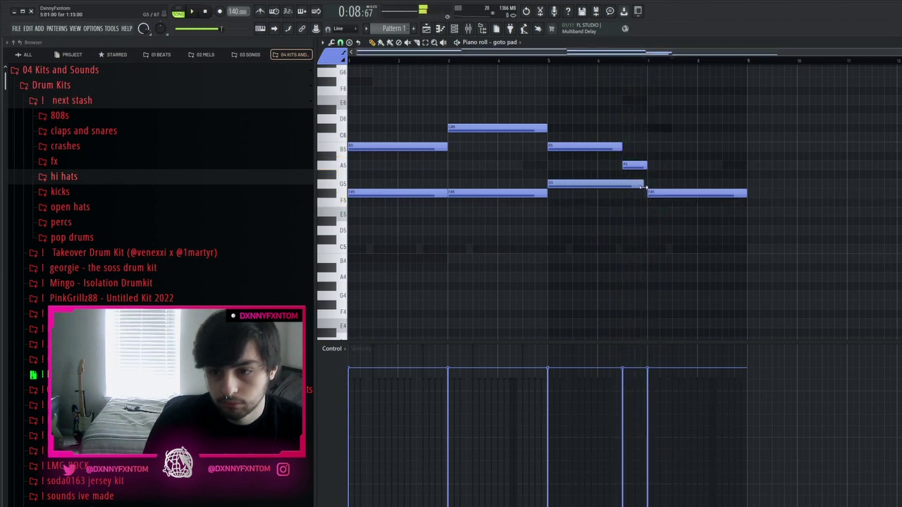
drag(642, 187, 646, 187)
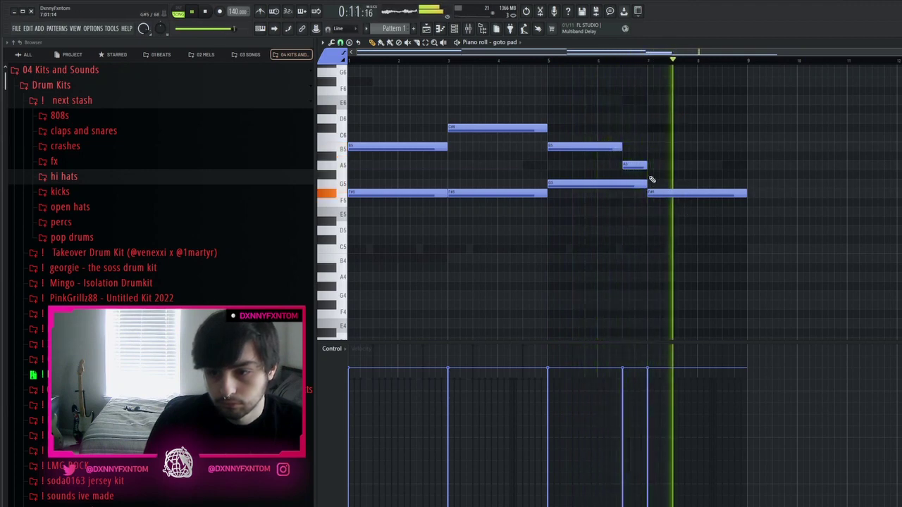
Add a two-bar B5 note above bar 7's F#5, raise it to C#6 and audition the chord
key(space)
click(646, 146)
key(space)
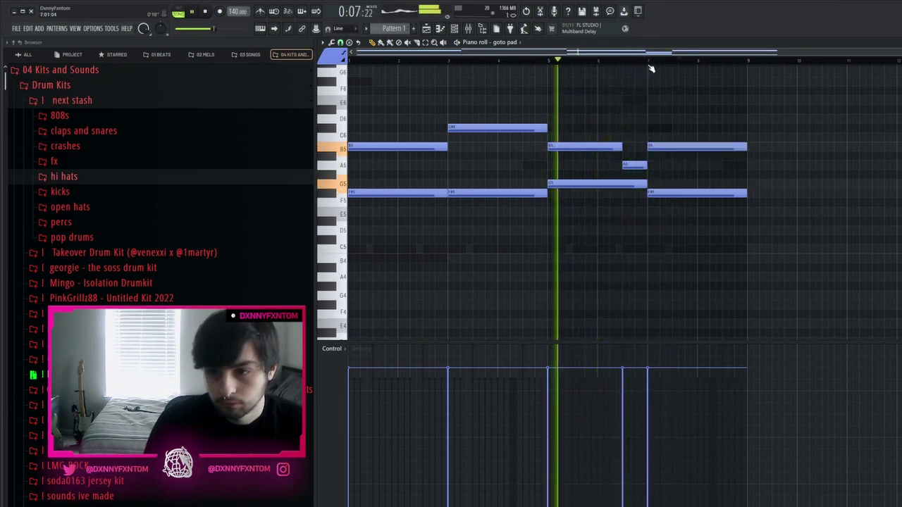
key(space)
drag(678, 145, 678, 127)
key(space)
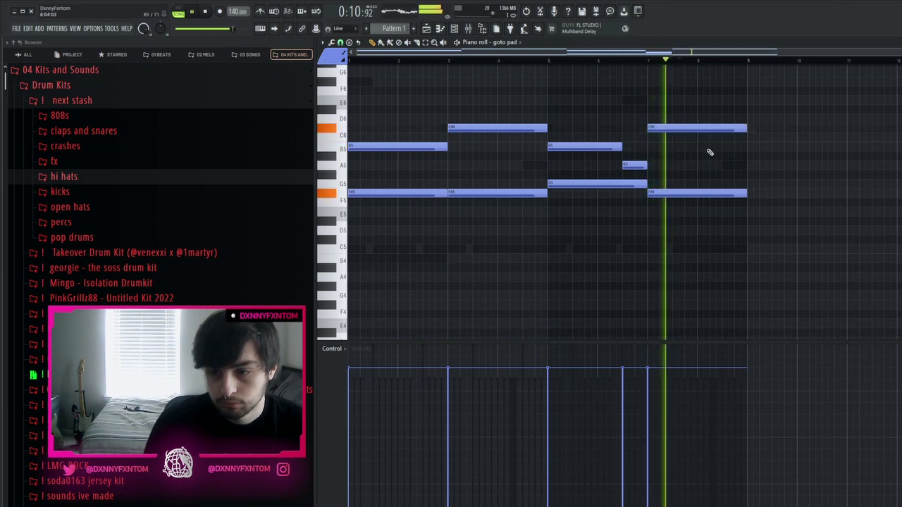
scroll(707, 156, up, 1)
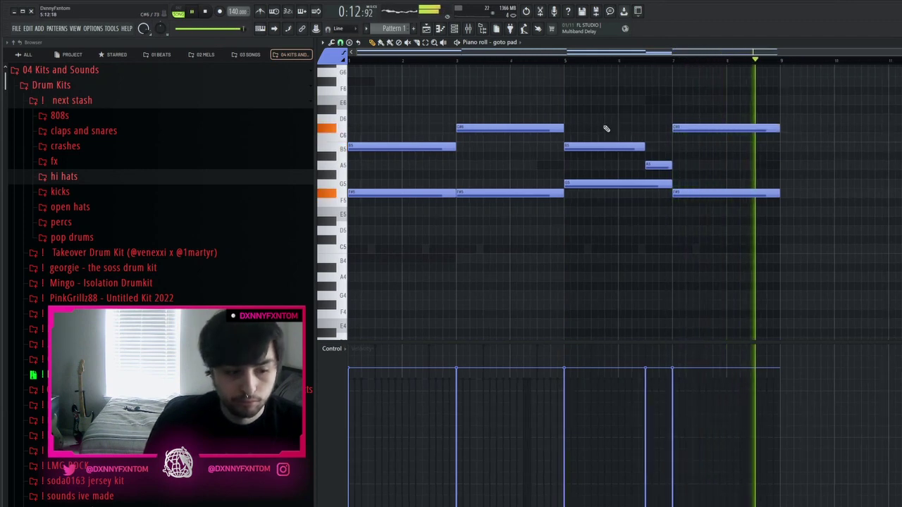
Load SuperTap 2-Taps Stereo into slot 4 of mixer Insert 5 and audition its presets, settling on Analog Delay
click(466, 29)
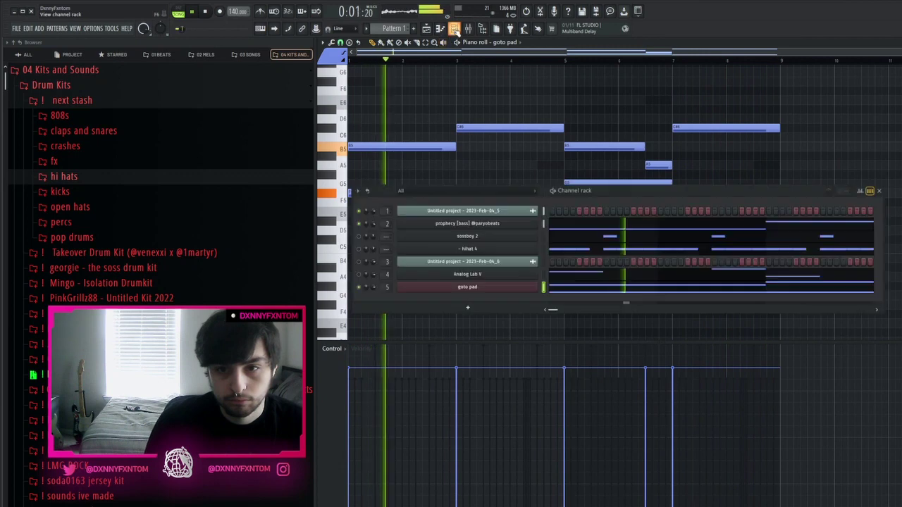
click(453, 28)
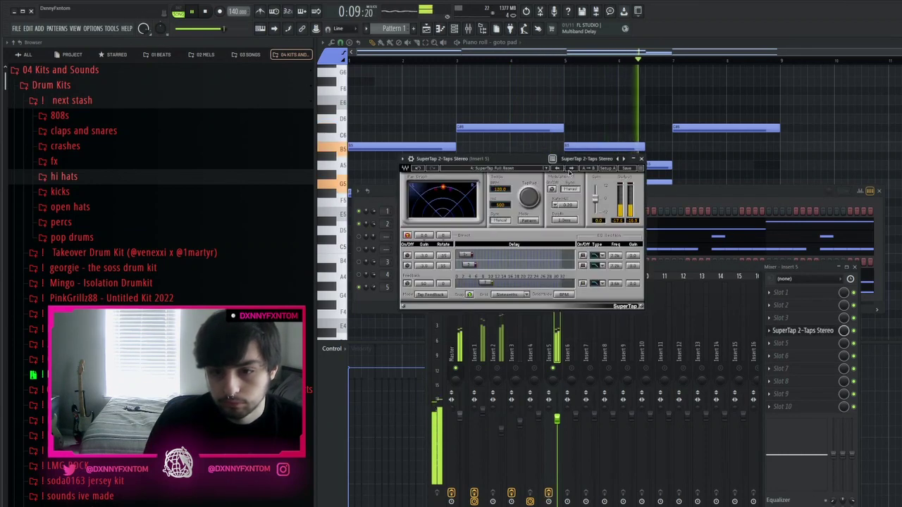
click(570, 168)
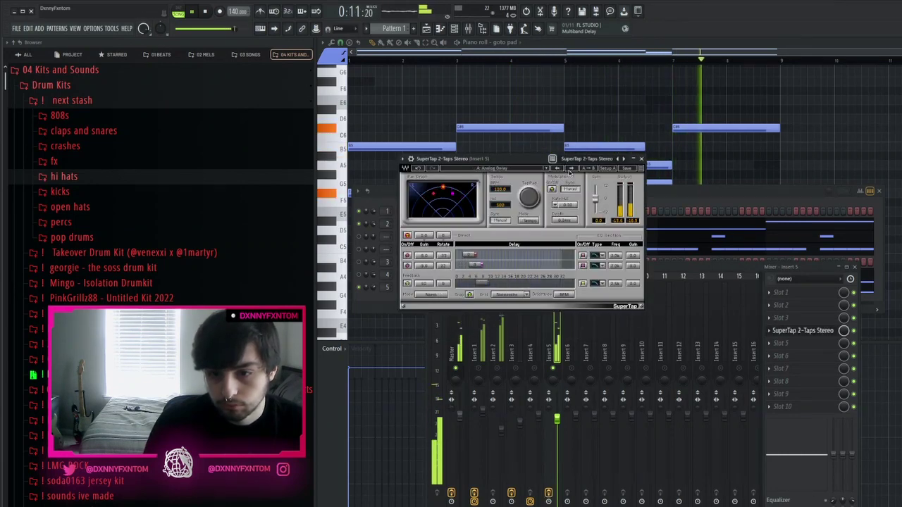
click(570, 168)
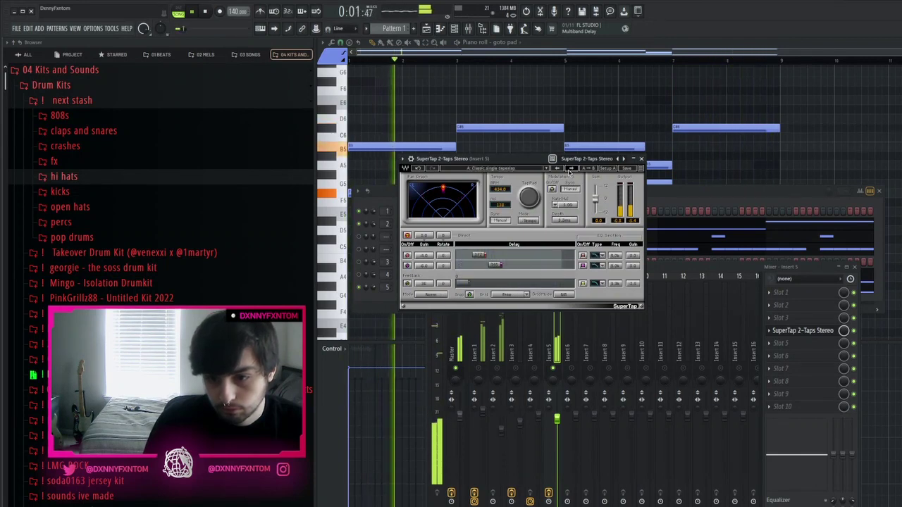
click(570, 168)
click(571, 169)
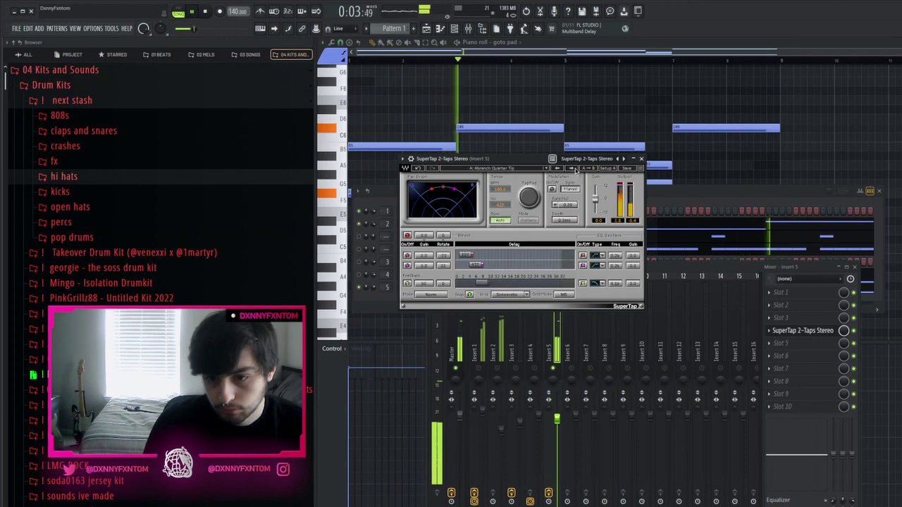
click(573, 168)
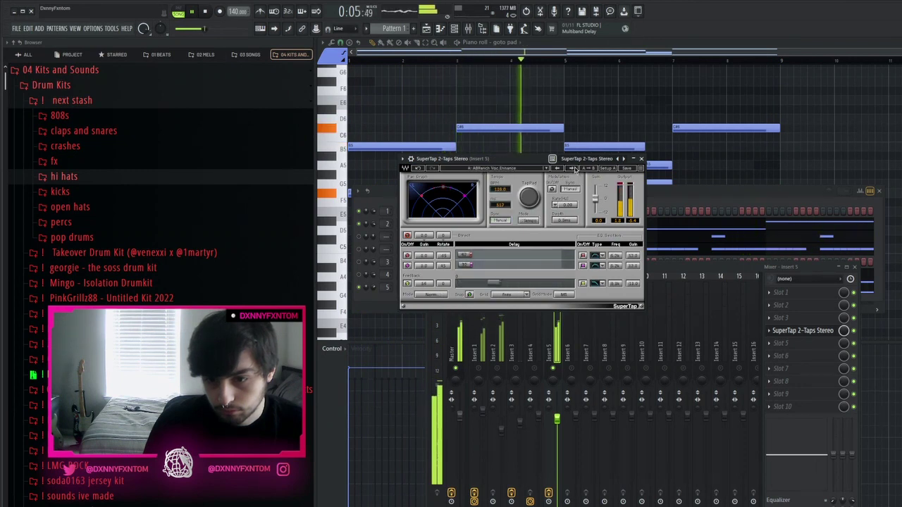
click(575, 169)
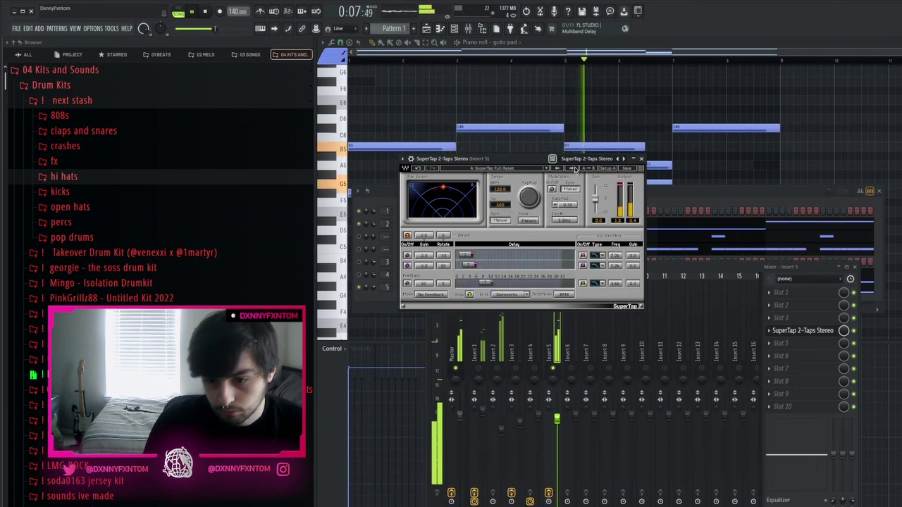
click(575, 169)
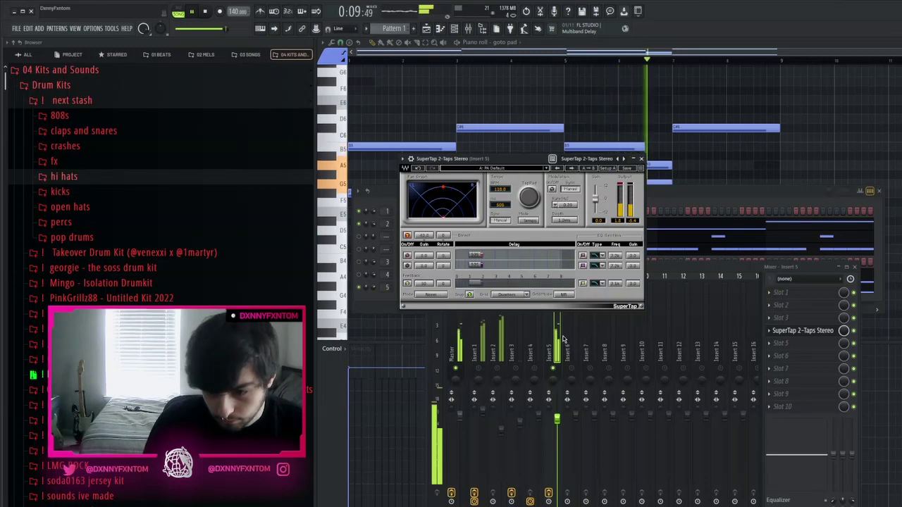
Unsolo mixer Insert 5, lower its volume to 88% and close the SuperTap window
right_click(553, 368)
drag(556, 419, 557, 427)
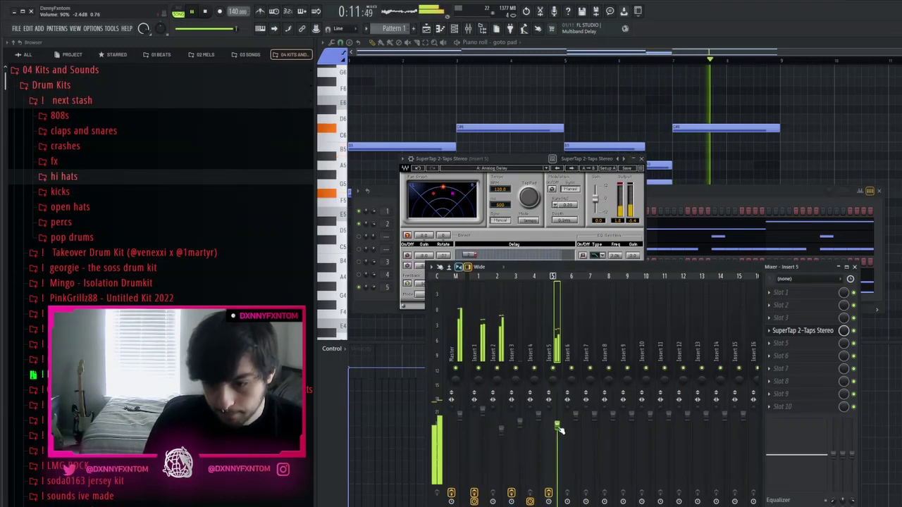
click(803, 330)
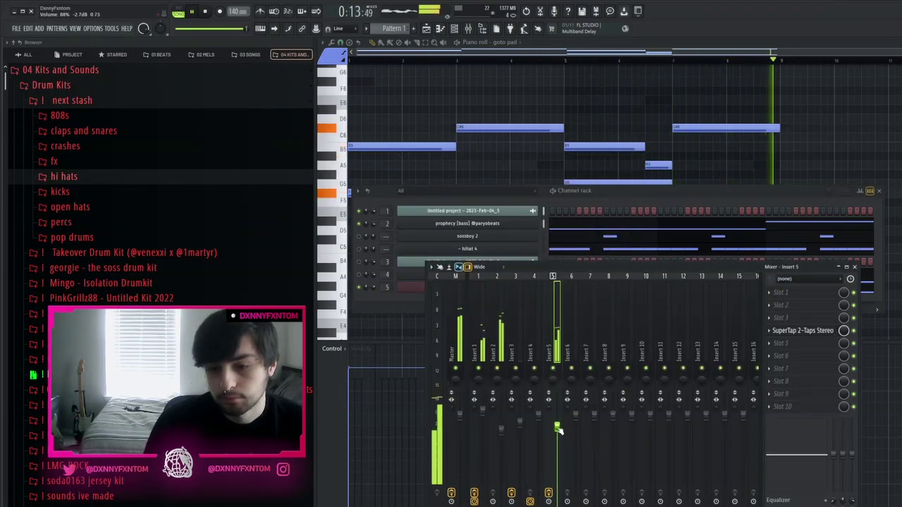
Add Fruity Parametric EQ 2 after SuperTap on Insert 5, adjust its curve and lower the insert's volume slightly
click(782, 330)
click(789, 331)
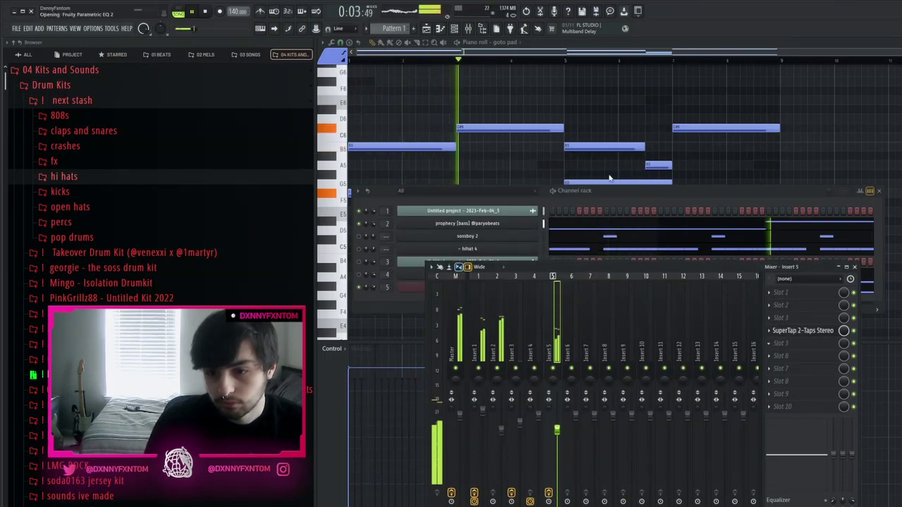
drag(360, 153, 386, 196)
key(Escape)
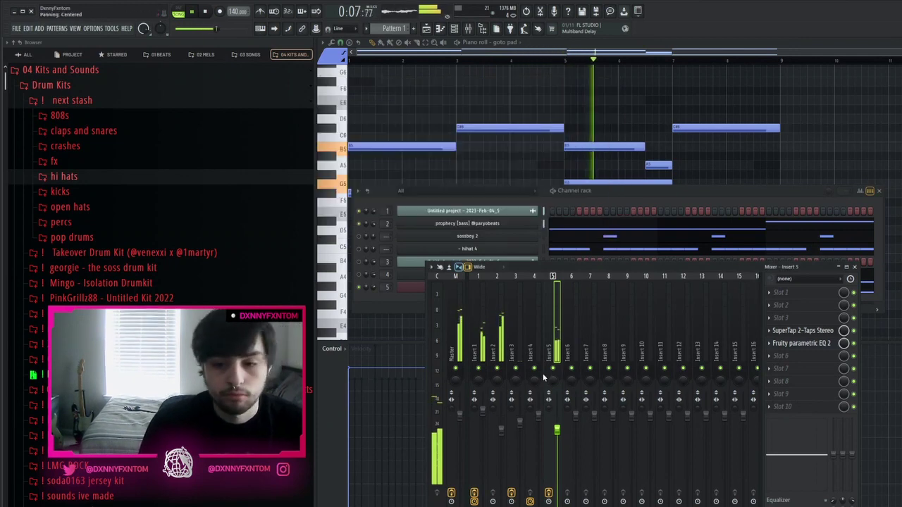
drag(558, 429, 558, 434)
Unmute the remaining layers in the channel rack and delete the sossboy 2 and - hihat 4 channels
click(388, 303)
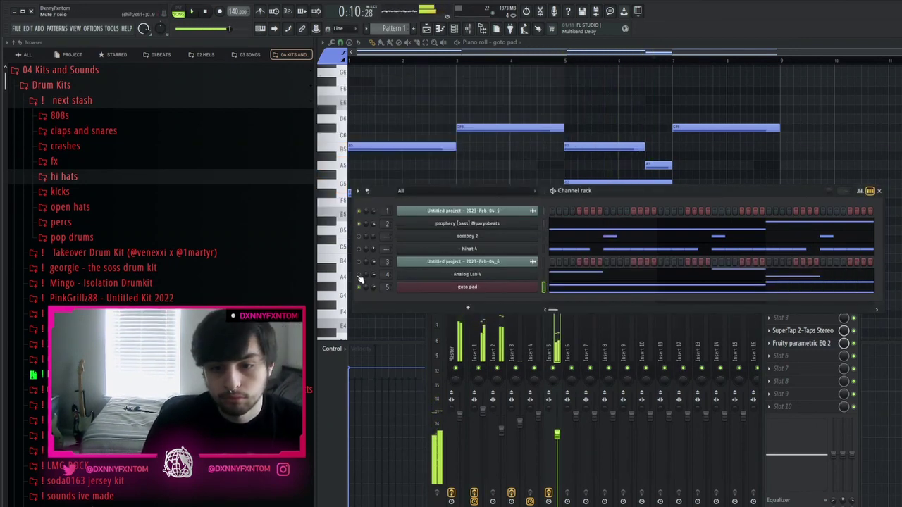
key(space)
right_click(439, 238)
key(d)
right_click(439, 238)
key(d)
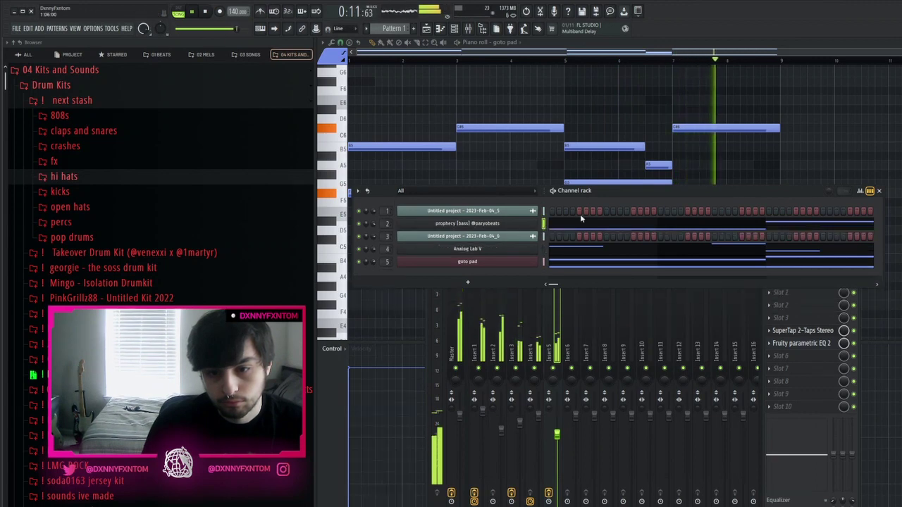
Show the playlist, select all its clips and undo the trial move of them
key(space)
click(426, 29)
key(ctrl+a)
drag(454, 83, 474, 83)
key(ctrl+z)
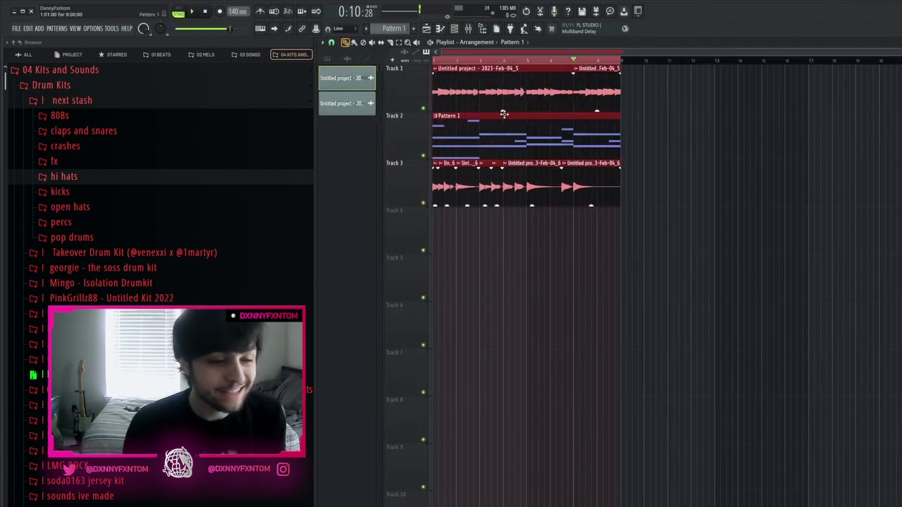
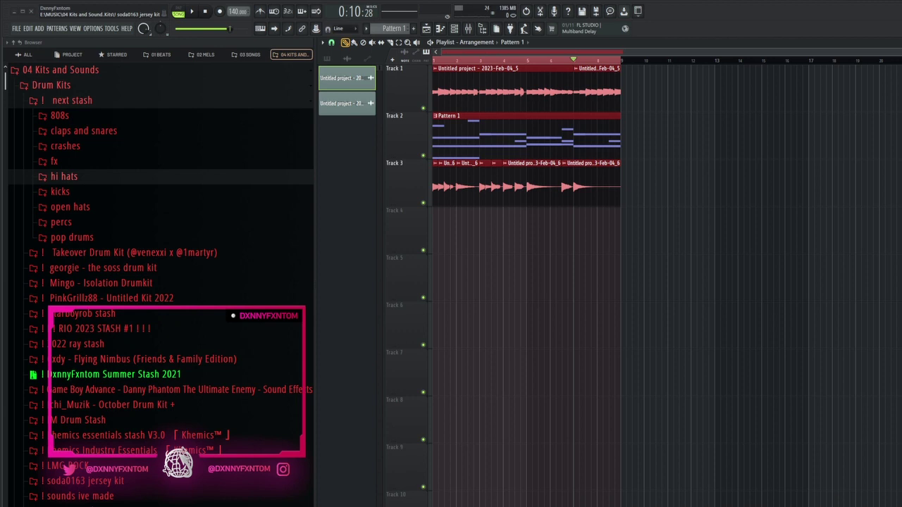
Place the ForestBirdsChirp_SFXB.70 sample on Track 4 from bar 1 and trim it to end at bar 9
drag(866, 227, 596, 246)
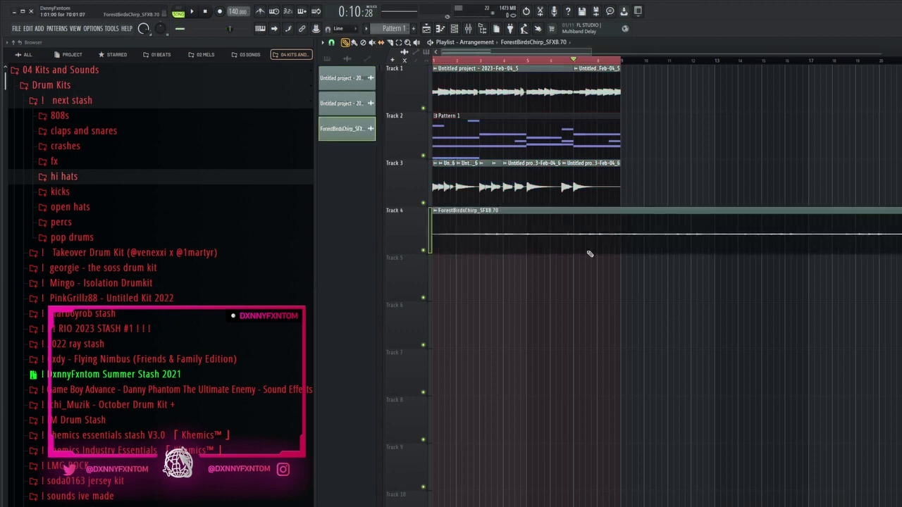
key(space)
key(space)
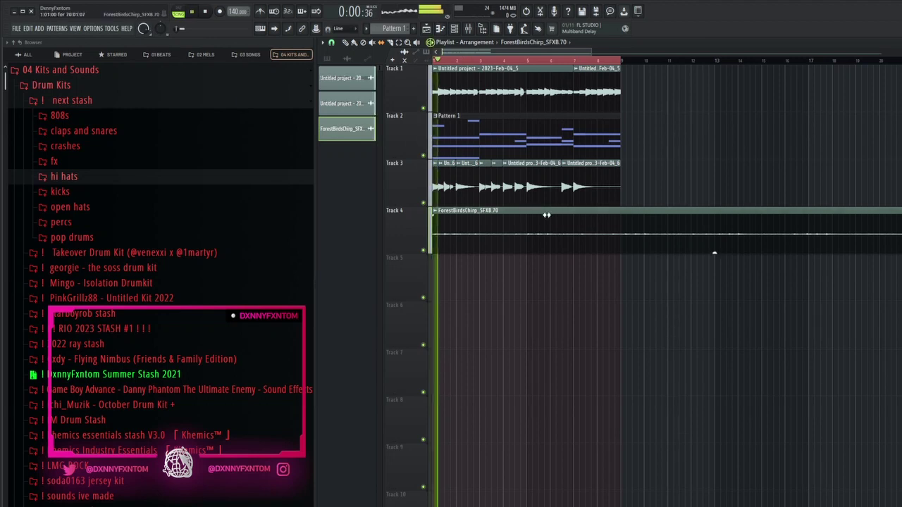
double_click(545, 214)
click(592, 180)
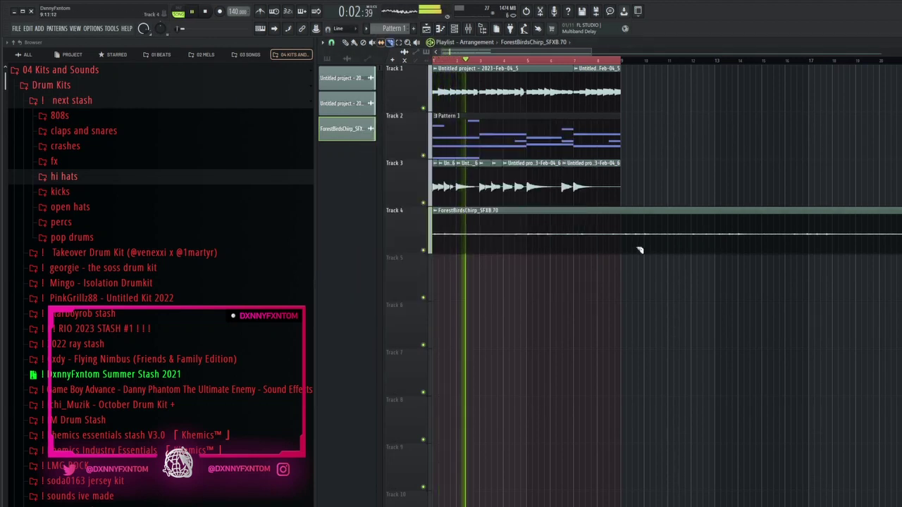
Set the ForestBirdsChirp clip's channel volume to 45% and route it to mixer track 6
double_click(528, 243)
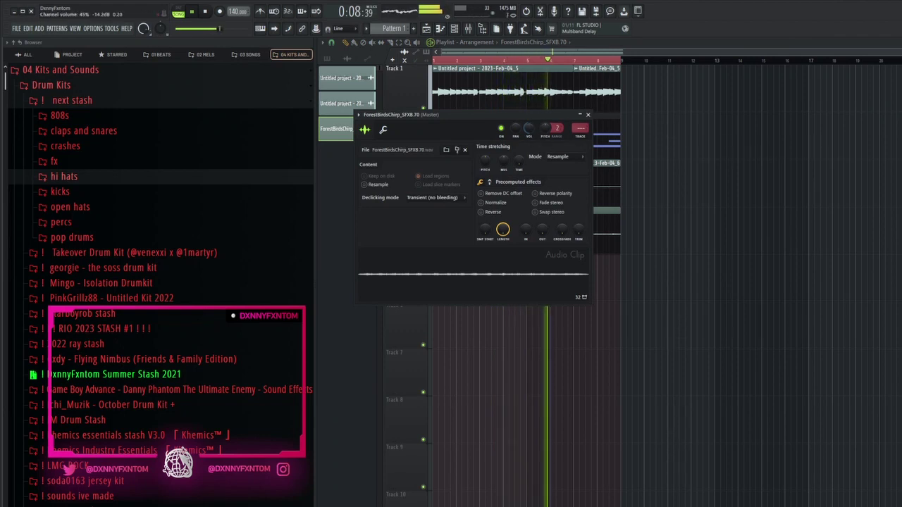
click(467, 29)
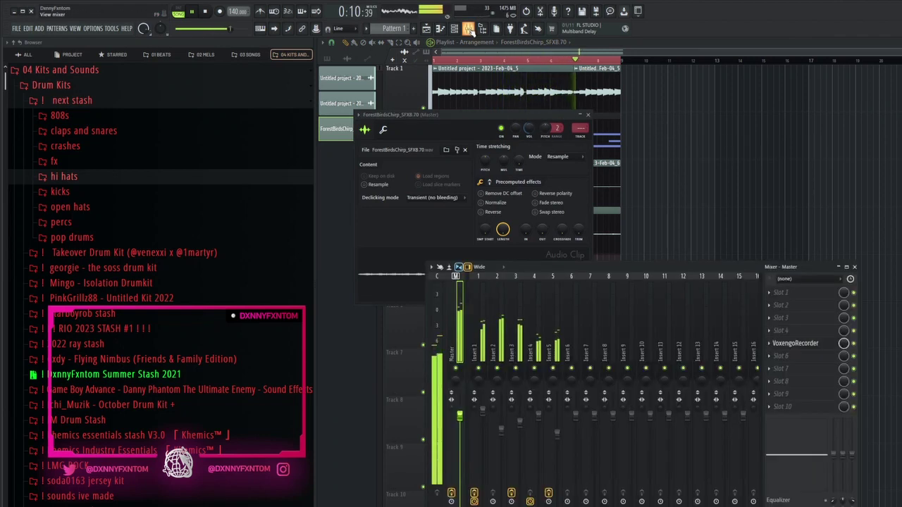
click(470, 31)
drag(580, 128, 580, 113)
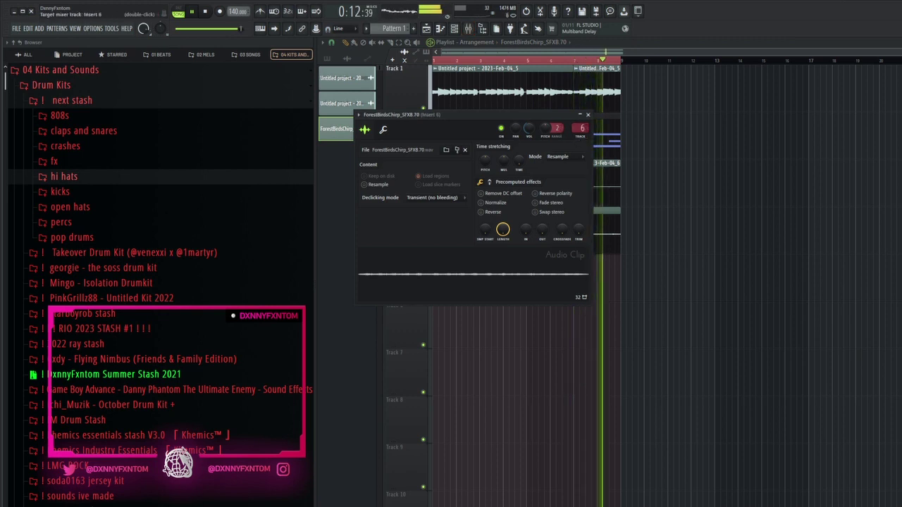
Shift all playlist clips one bar so they start at bar 2 and extend the time selection to bar 11
click(587, 115)
key(ctrl+a)
key(space)
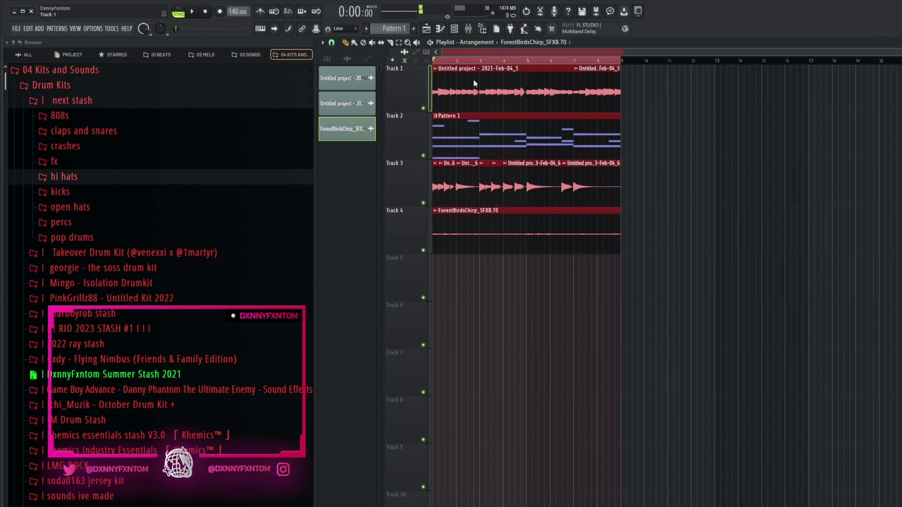
drag(471, 86, 494, 86)
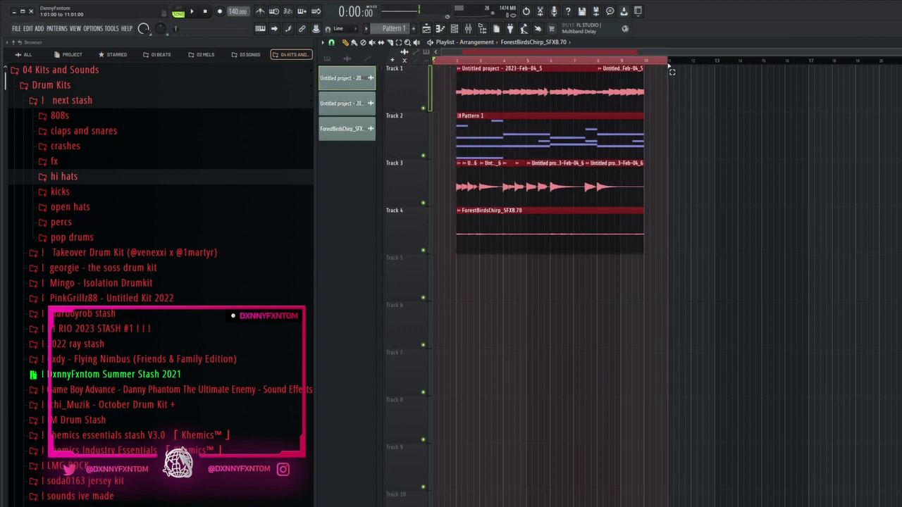
Render mixer inserts 1 to 6 as separate audio clips into the playlist and show the playlist again
click(476, 31)
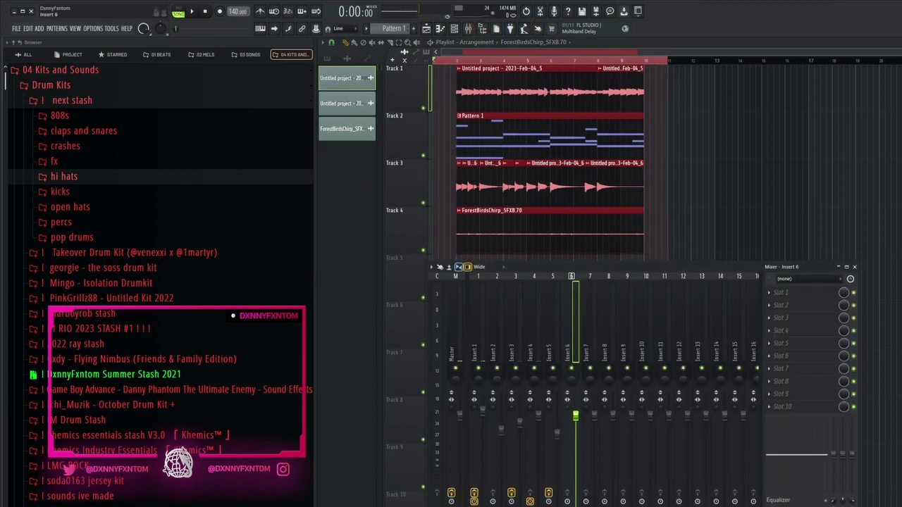
click(531, 506)
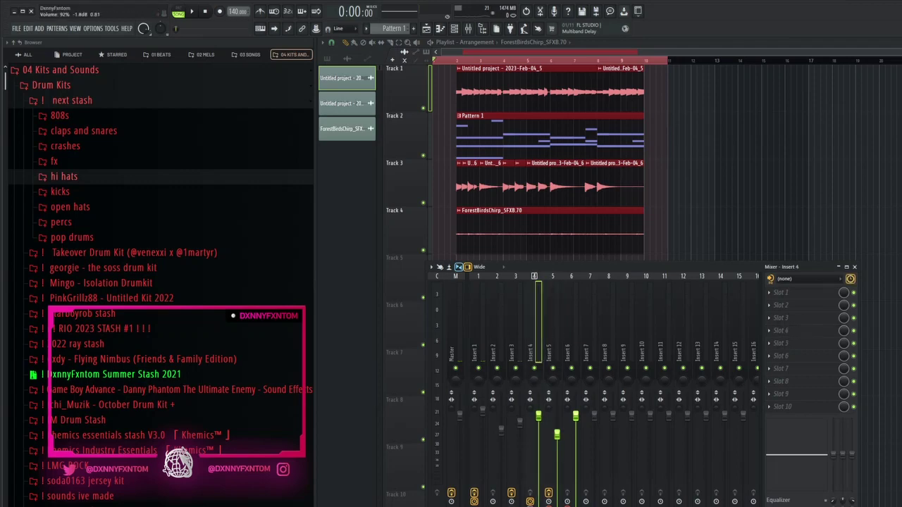
key(Left)
key(Left)
key(Left)
key(Left)
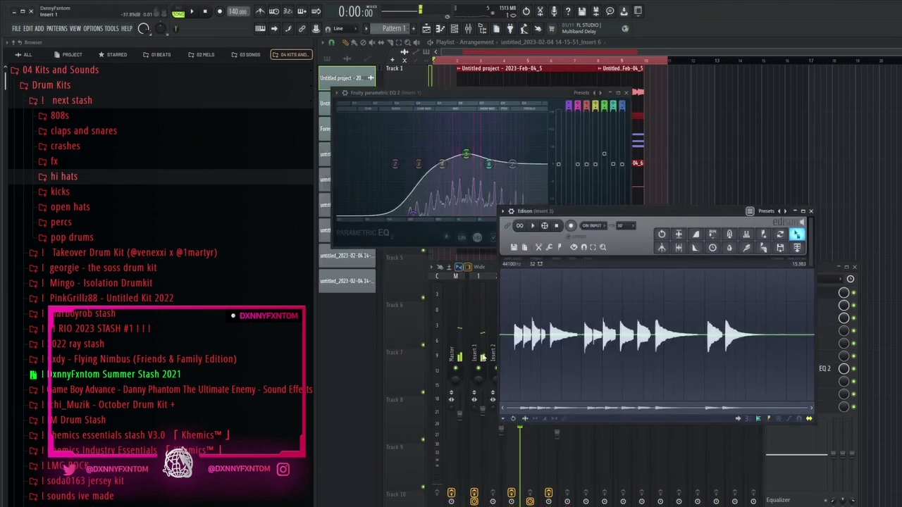
click(483, 358)
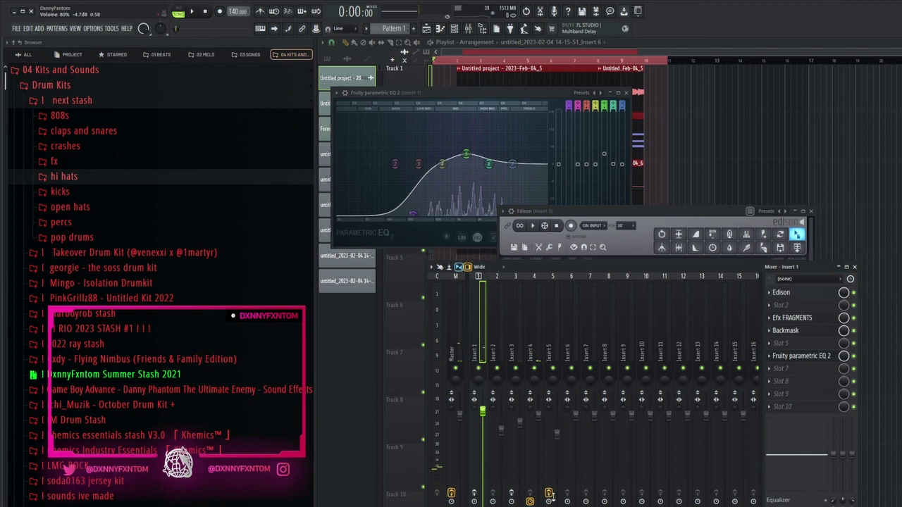
key(F12)
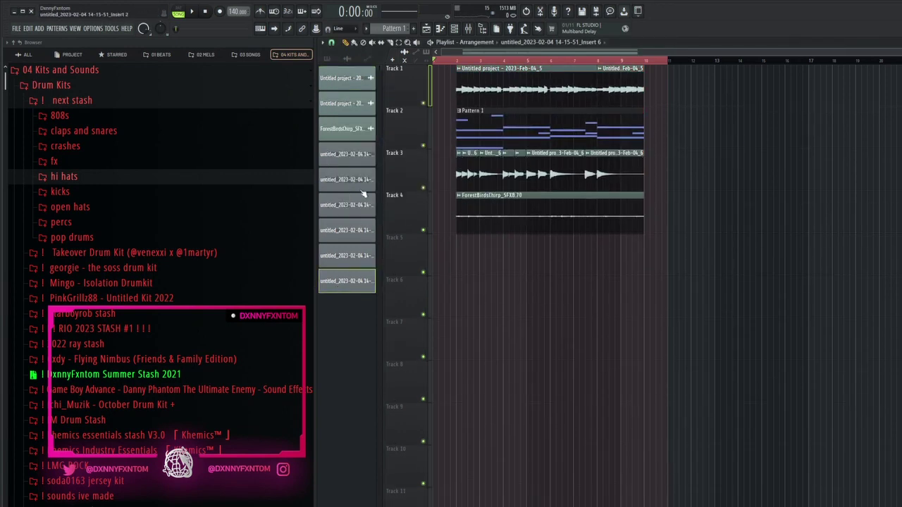
Mute the original layers on playlist Tracks 1 to 4
click(423, 230)
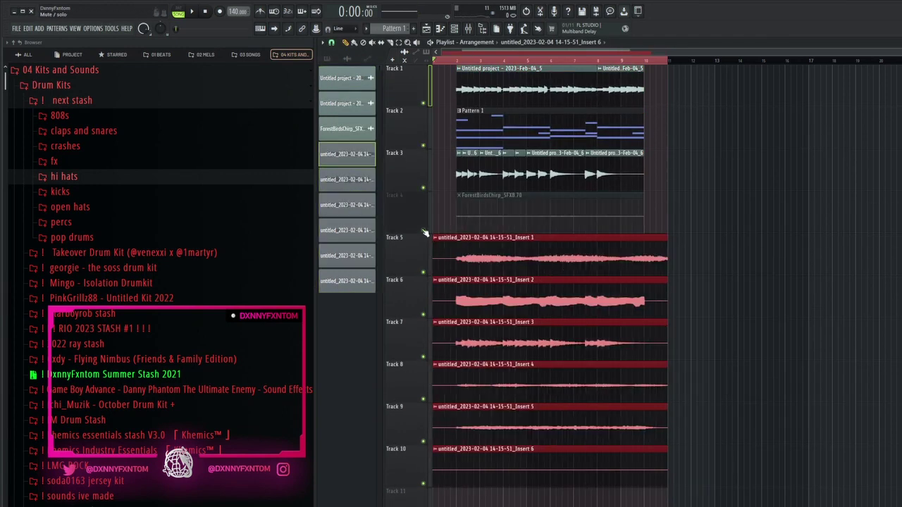
click(423, 187)
click(422, 145)
click(424, 104)
scroll(473, 304, down, 2)
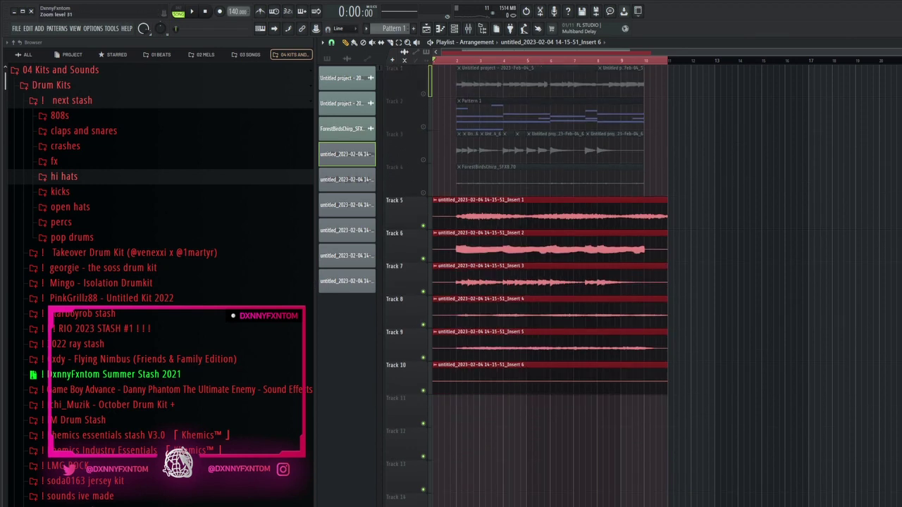
Trim the first bar off the rendered stems and line them up at bar 1 on Tracks 5 to 10, with Insert 2 on Track 10
drag(458, 344, 463, 339)
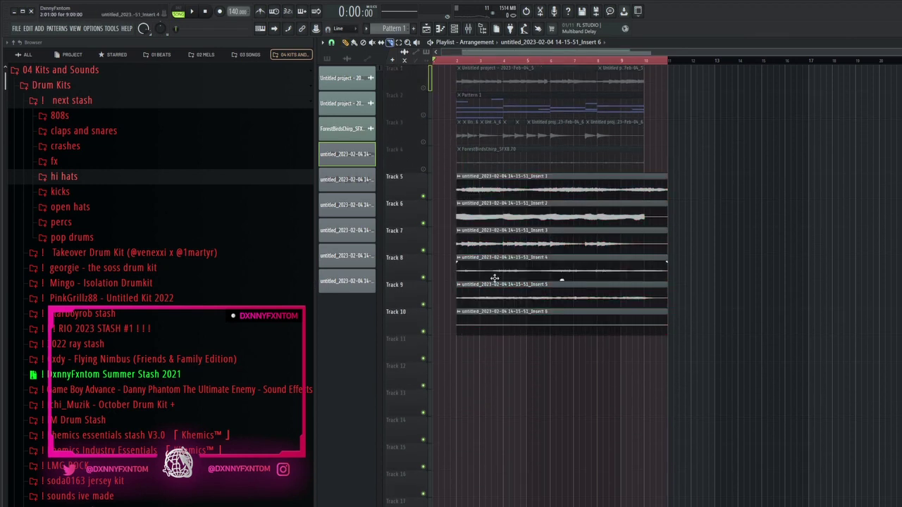
drag(509, 235, 445, 363)
drag(499, 334, 479, 237)
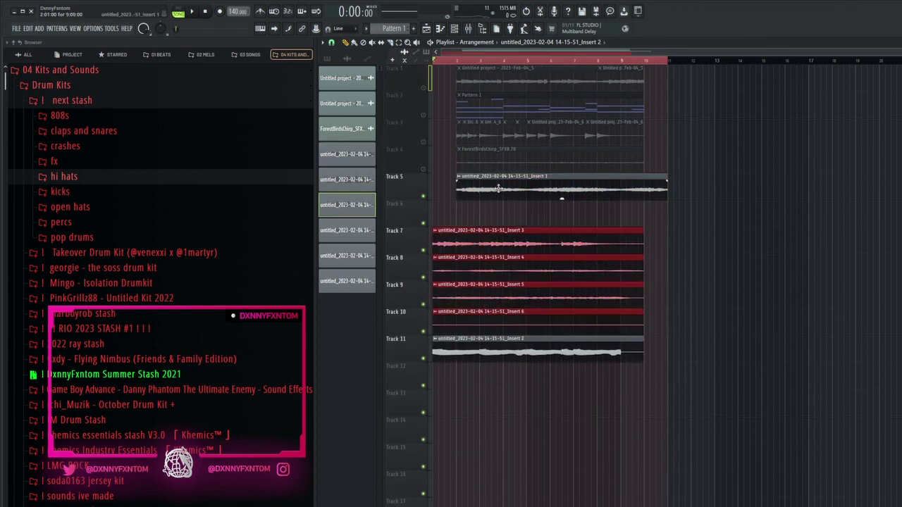
drag(499, 188, 466, 345)
drag(470, 299, 470, 273)
Duplicate all stems to bar 10 during playback and delete the Insert 2, 3 and 4 clips from the first section
key(space)
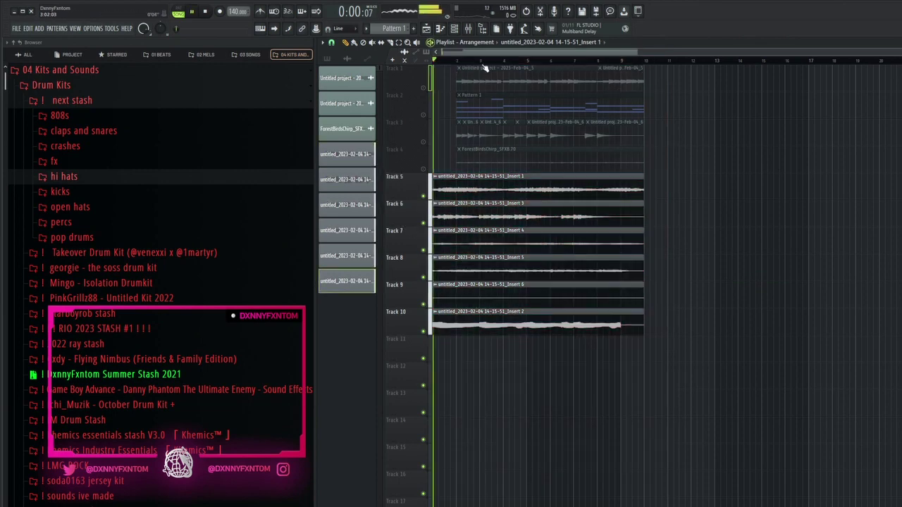
key(ctrl+b)
right_click(496, 247)
right_click(486, 222)
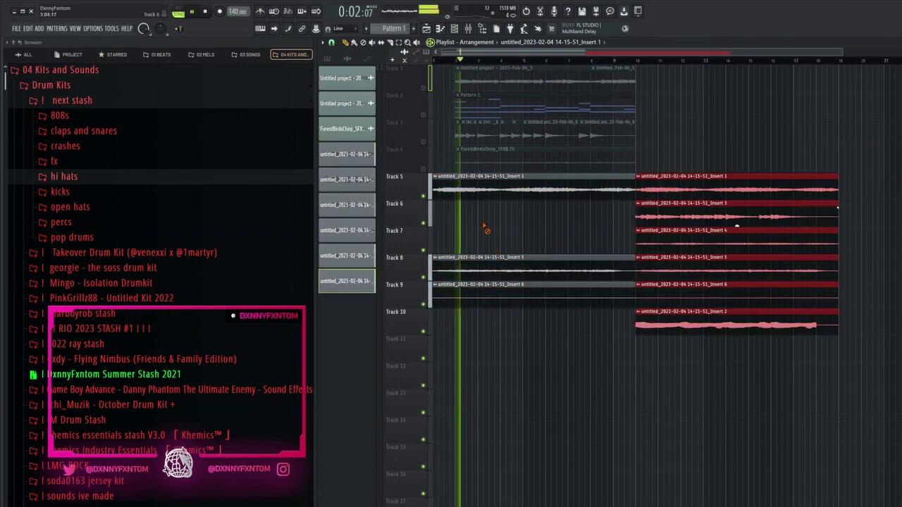
Try the Insert 3 stem in place of the Insert 5 stem in the first section
right_click(494, 262)
key(ctrl+d)
drag(649, 224, 410, 225)
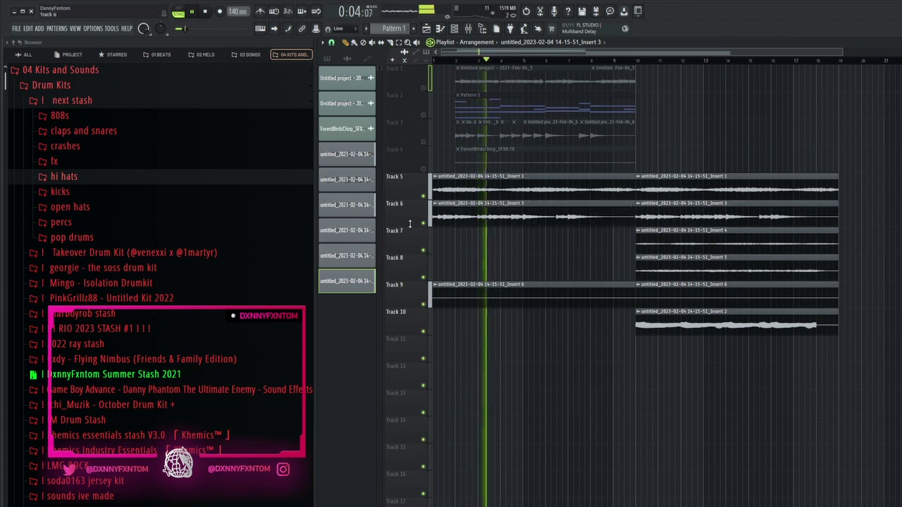
right_click(579, 224)
drag(650, 260, 211, 252)
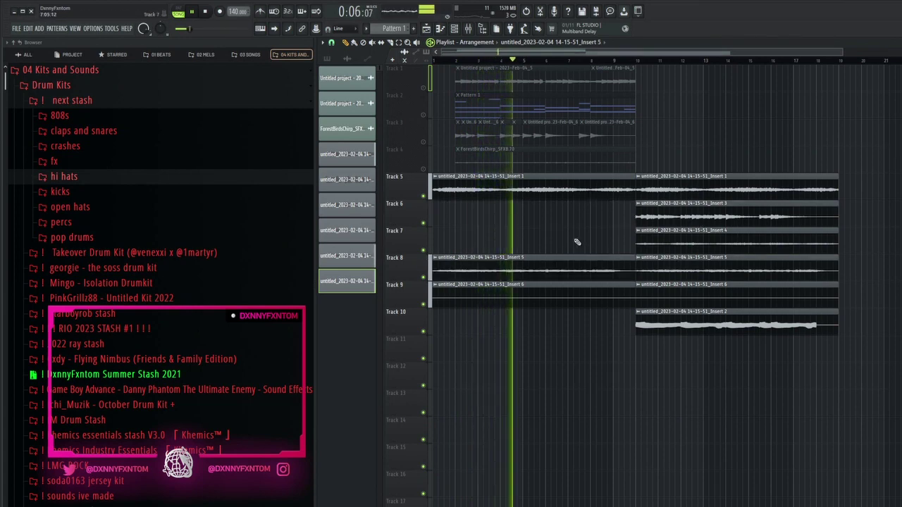
Lower the channel volume of the Insert 5 stem
double_click(552, 258)
drag(496, 96, 494, 109)
click(555, 81)
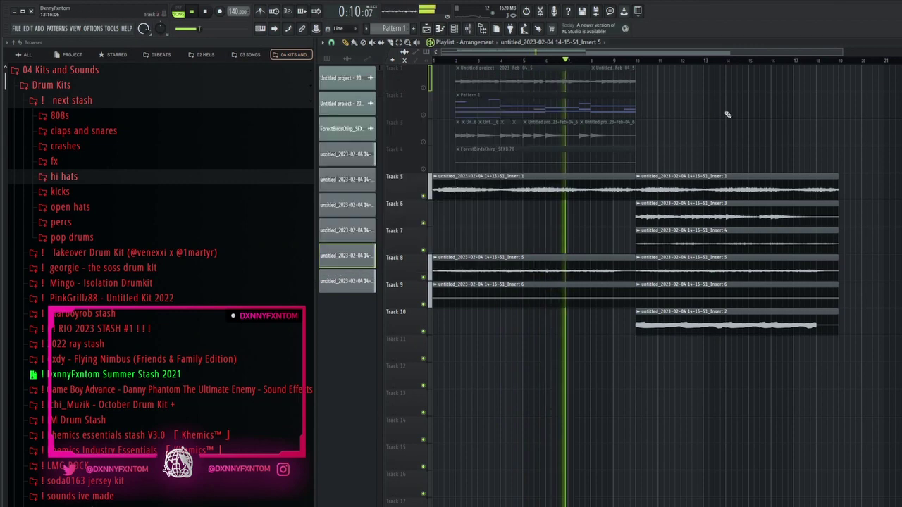
Move the second section's clips to start at bar 9 and delete its Insert 5 clip
drag(726, 117, 733, 320)
drag(700, 274, 680, 260)
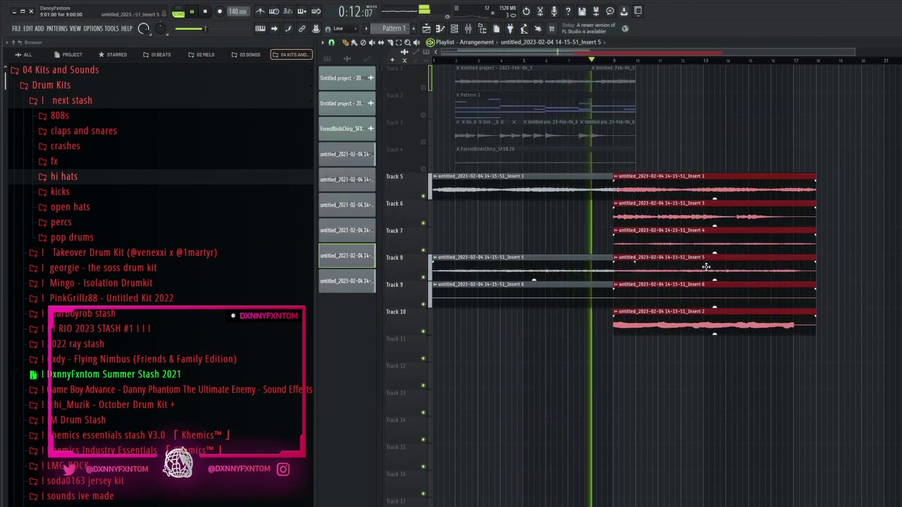
scroll(710, 266, down, 3)
ctrl+click(746, 268)
right_click(707, 271)
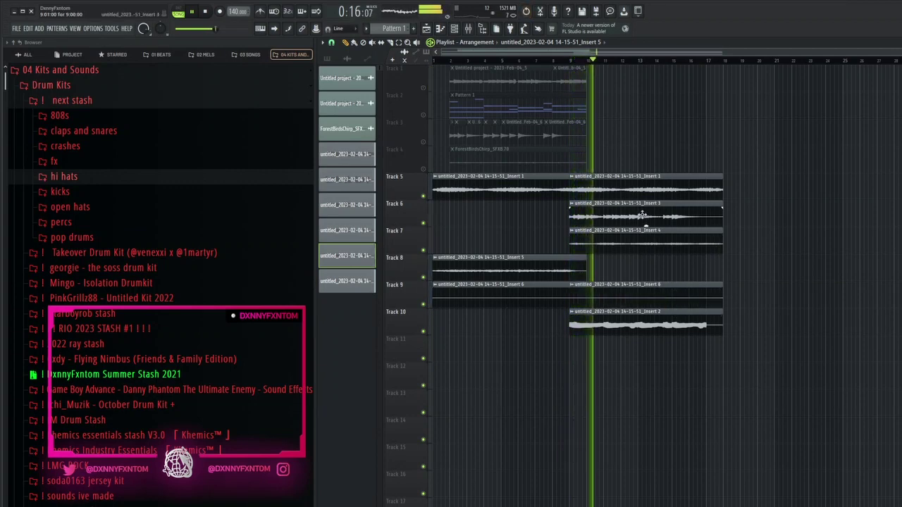
Copy the second section's Insert 3 and Insert 4 clips to bar 1 and undo the trial deletion of the Insert 5 clip
mouse_move(658, 242)
mouse_down()
mouse_move(644, 228)
mouse_move(524, 228)
mouse_up()
key(space)
key(space)
right_click(503, 262)
key(ctrl+z)
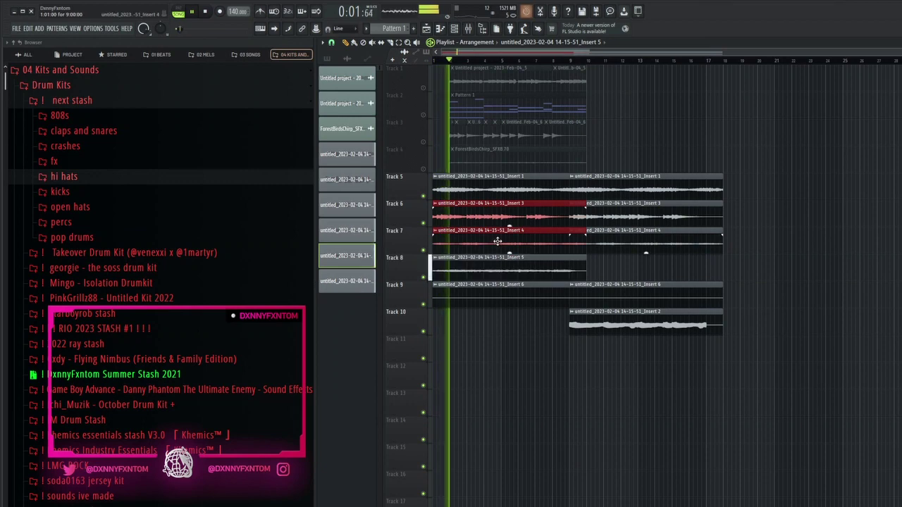
Duplicate the second section's clips and move the copies to Tracks 11 to 16, starting at bar 17
ctrl+drag(680, 147, 709, 150)
ctrl+click(639, 401)
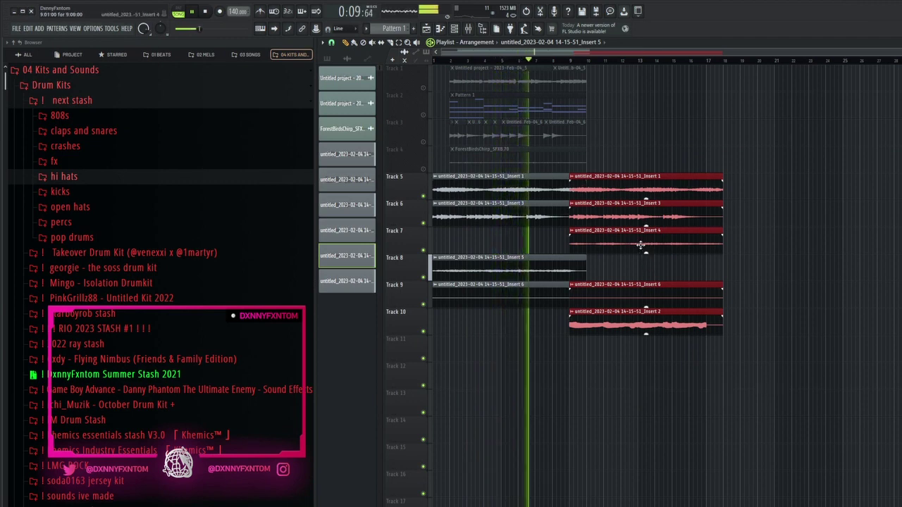
key(ctrl+b)
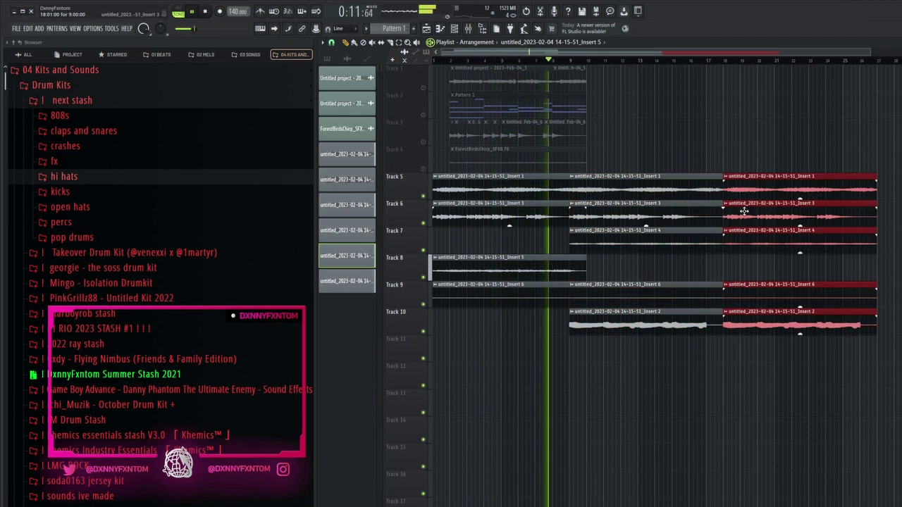
scroll(718, 211, down, 2)
drag(718, 211, 702, 379)
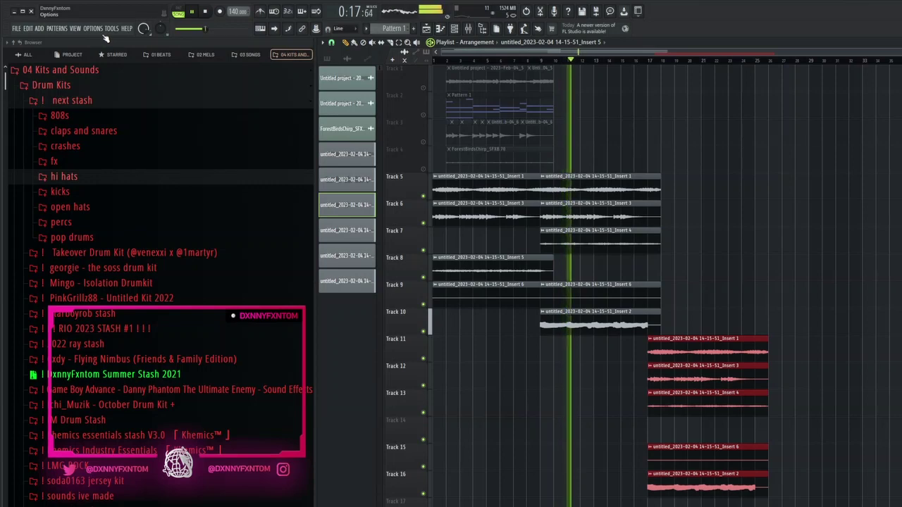
key(space)
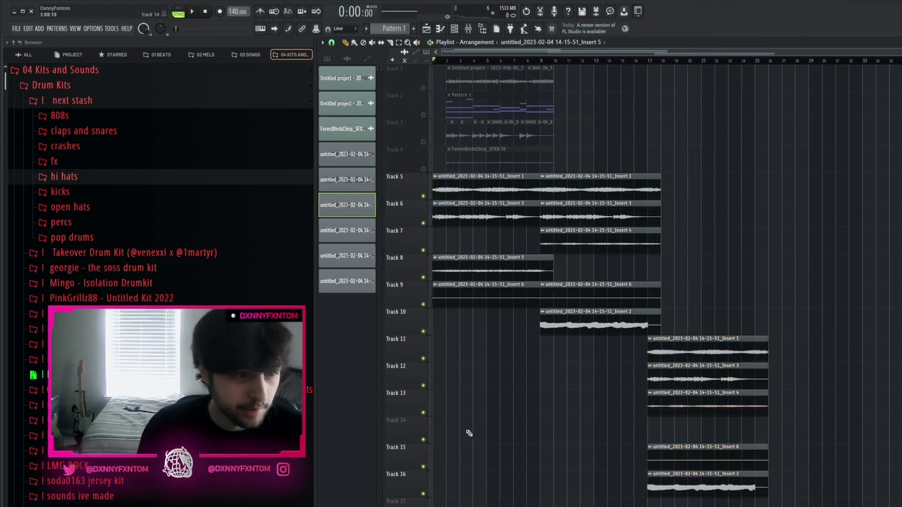
Play from bar 9, undo the trial deletion of the second Insert 3 clip and set its channel volume to 72%
key(space)
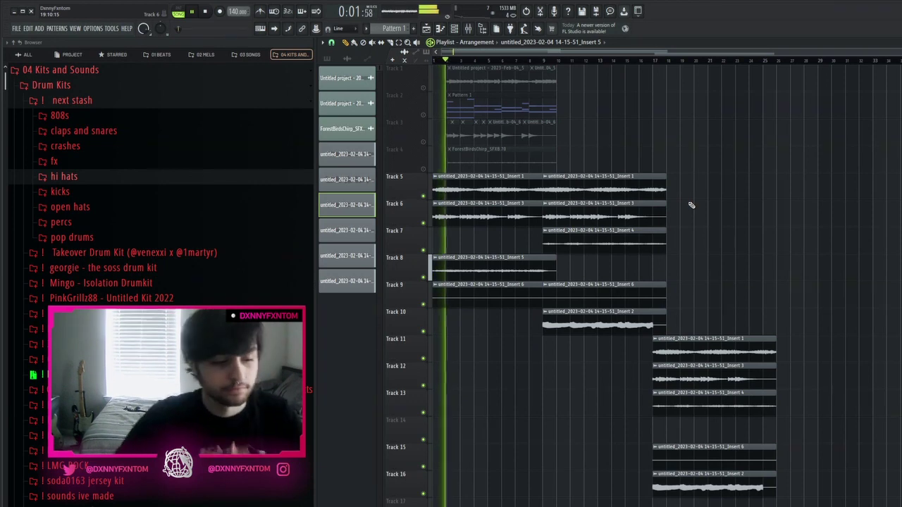
click(540, 58)
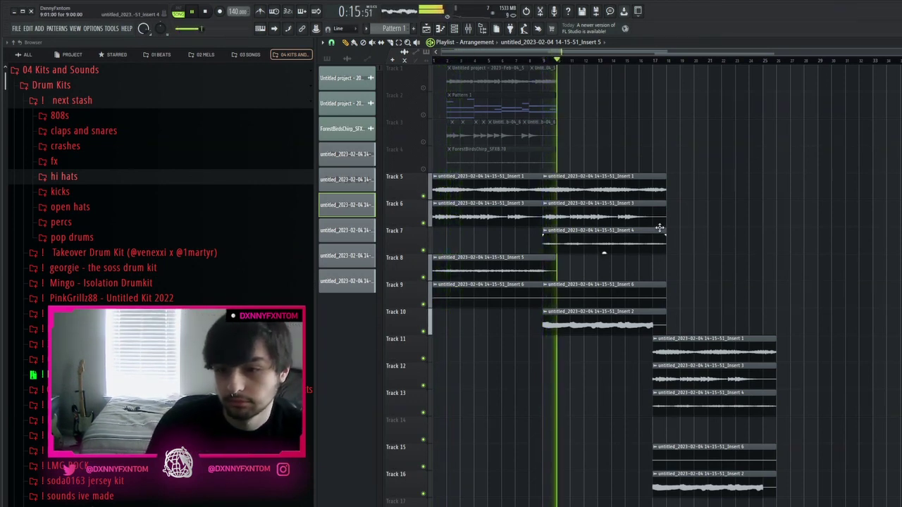
right_click(613, 210)
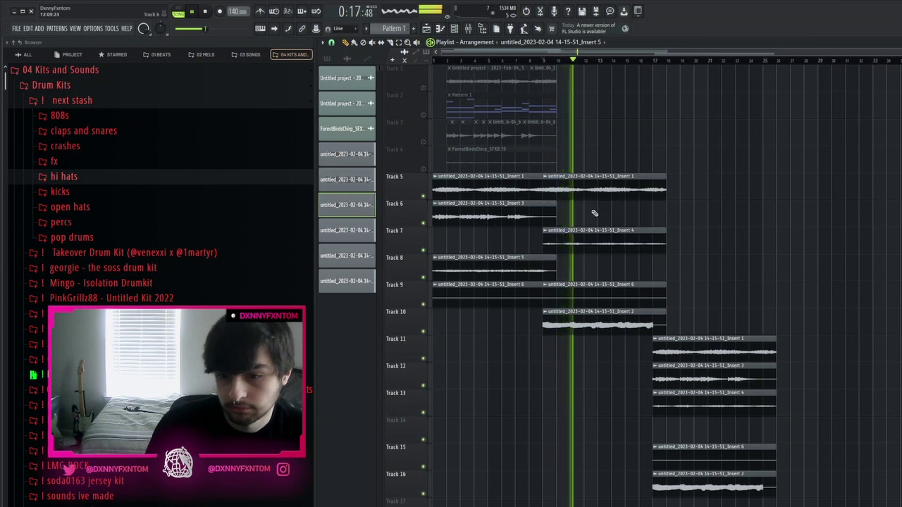
key(ctrl+z)
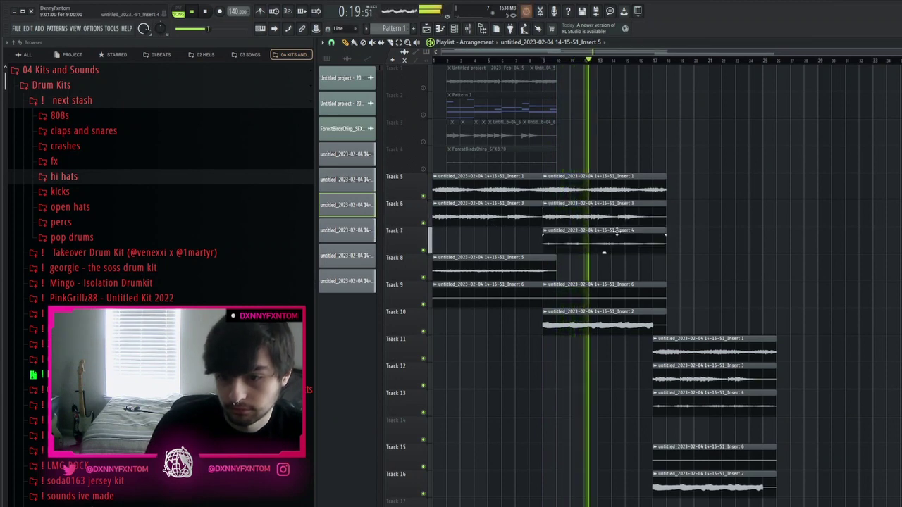
double_click(613, 215)
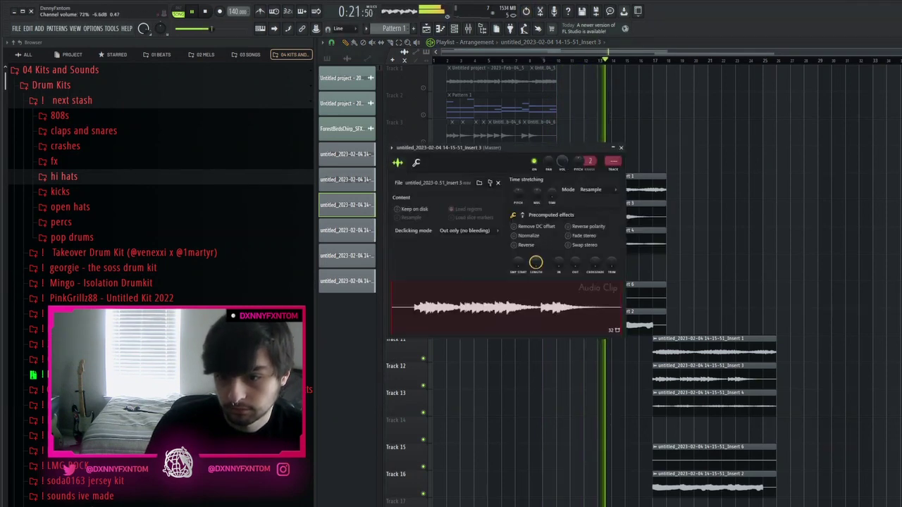
key(Escape)
Delete the Insert 2 clip on Track 16 and the Insert 3 clip on Track 12 from the third section
scroll(720, 255, down, 2)
drag(716, 255, 733, 410)
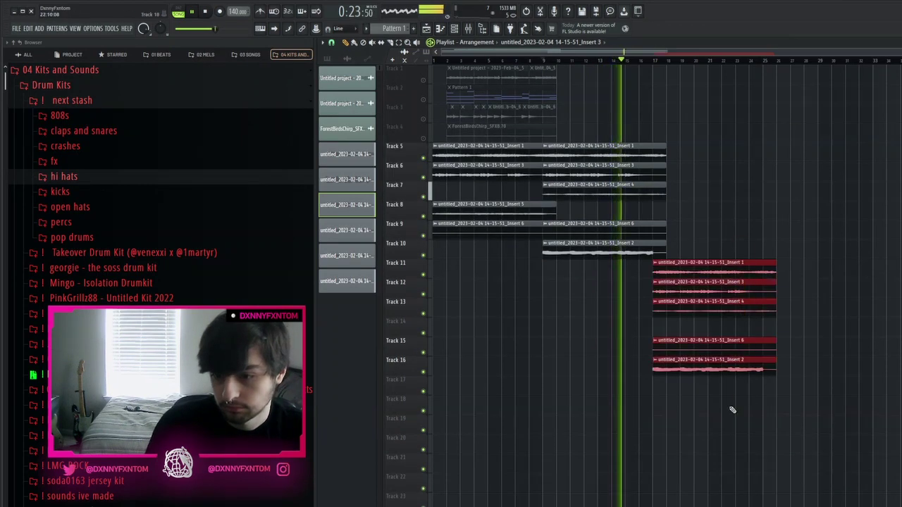
scroll(693, 371, up, 3)
right_click(694, 373)
scroll(673, 340, up, 3)
ctrl+click(658, 314)
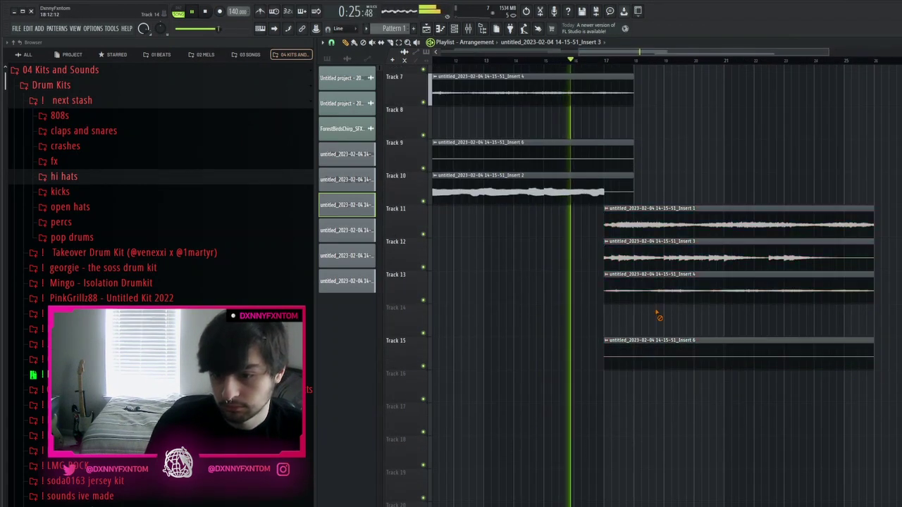
scroll(658, 312, up, 1)
scroll(658, 314, down, 2)
right_click(655, 287)
scroll(737, 310, down, 3)
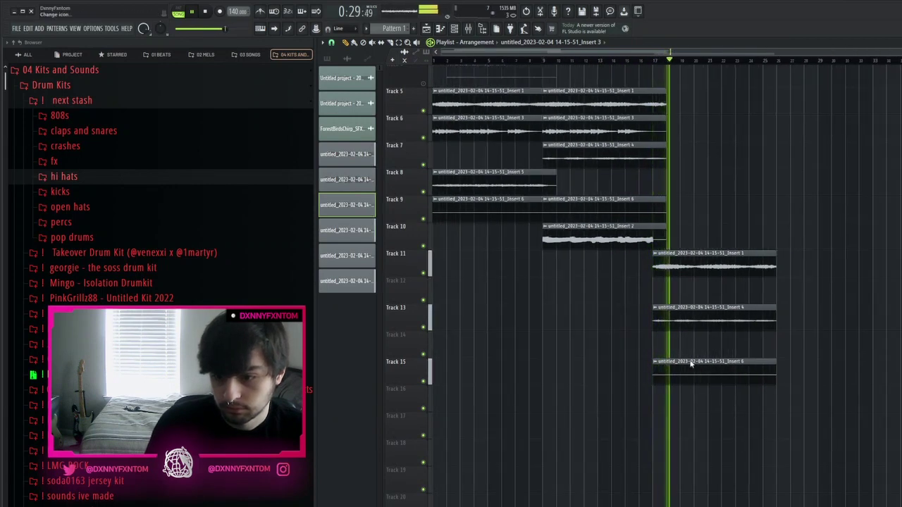
Make the Insert 4 clip on Track 13 unique and set its pitch shift to -1200 cents
double_click(680, 314)
drag(473, 149, 473, 204)
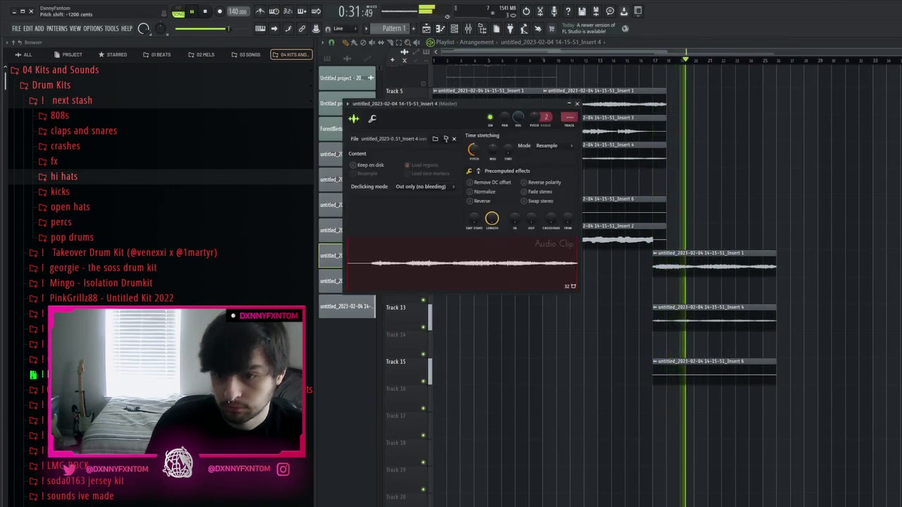
click(577, 104)
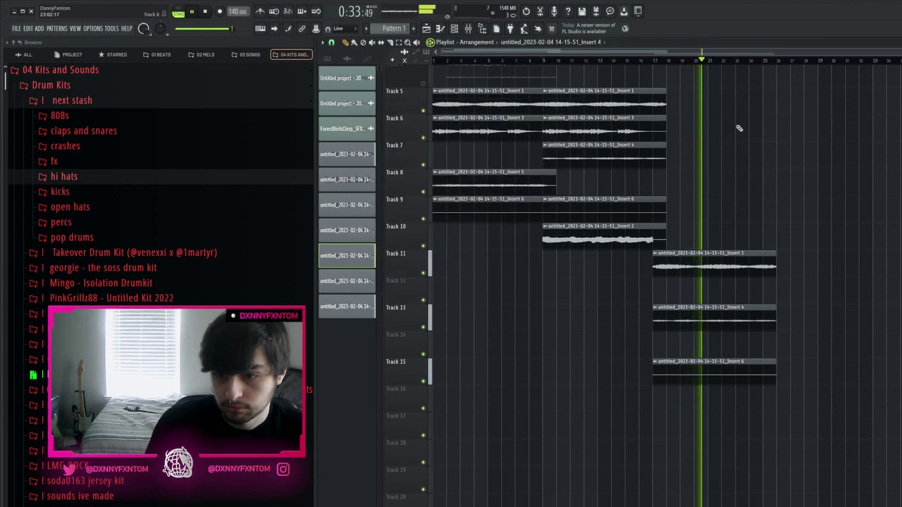
Copy the second section's clips to bar 26 on the same tracks and duplicate that copy four more times back to back
drag(627, 75, 617, 205)
drag(620, 150, 854, 170)
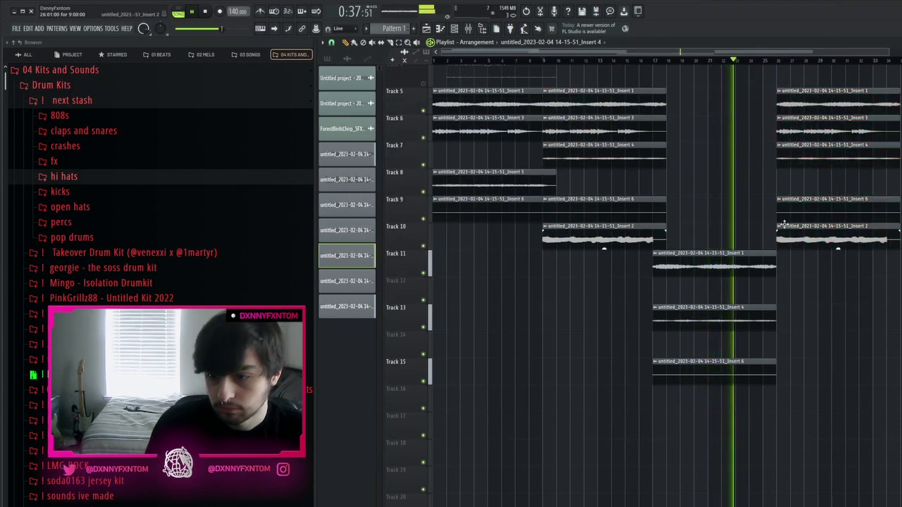
drag(856, 303, 819, 76)
key(ctrl+b)
key(ctrl+b)
key(ctrl+b)
key(ctrl+b)
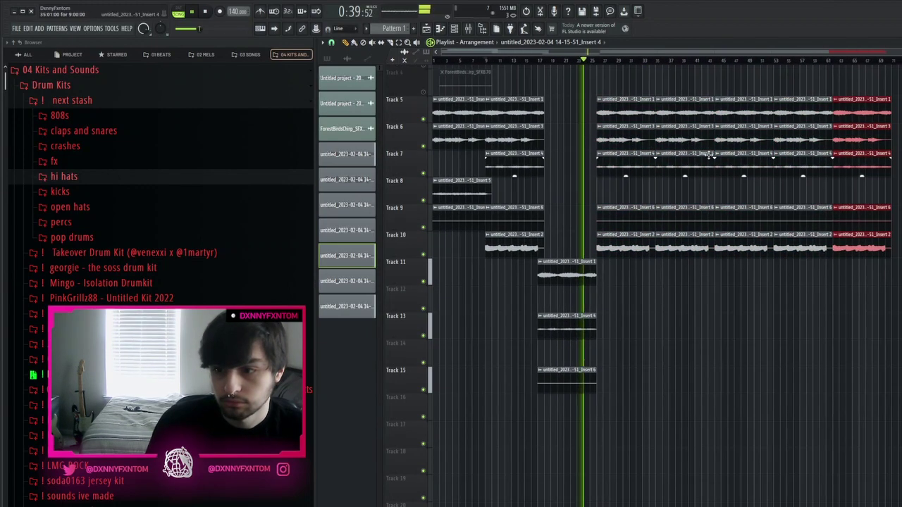
Place an Insert 5 clip on Track 8 at bar 26 and delete the four repeated sections that follow
ctrl+click(657, 189)
scroll(620, 187, up, 5)
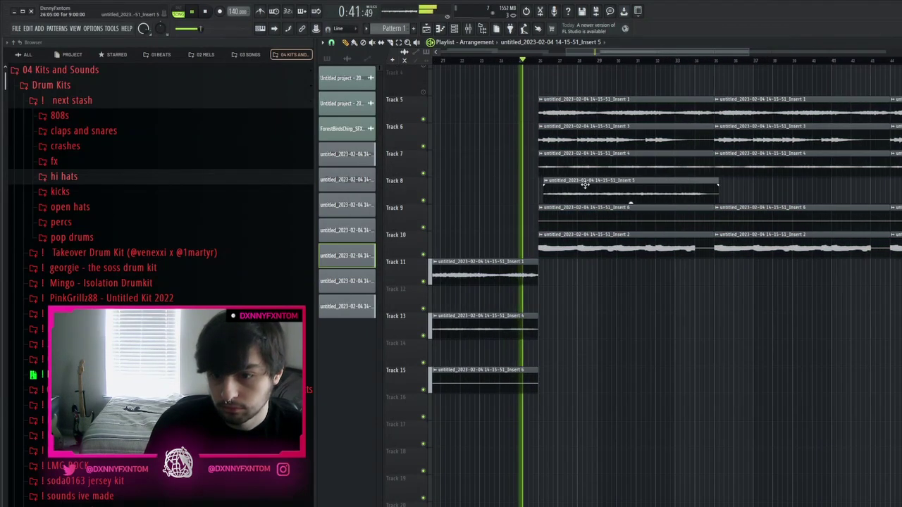
scroll(581, 183, down, 5)
drag(658, 73, 856, 243)
key(Delete)
Duplicate the bar 26 section, covering all six stems on Tracks 5 to 10, five times back to back
drag(690, 284, 625, 115)
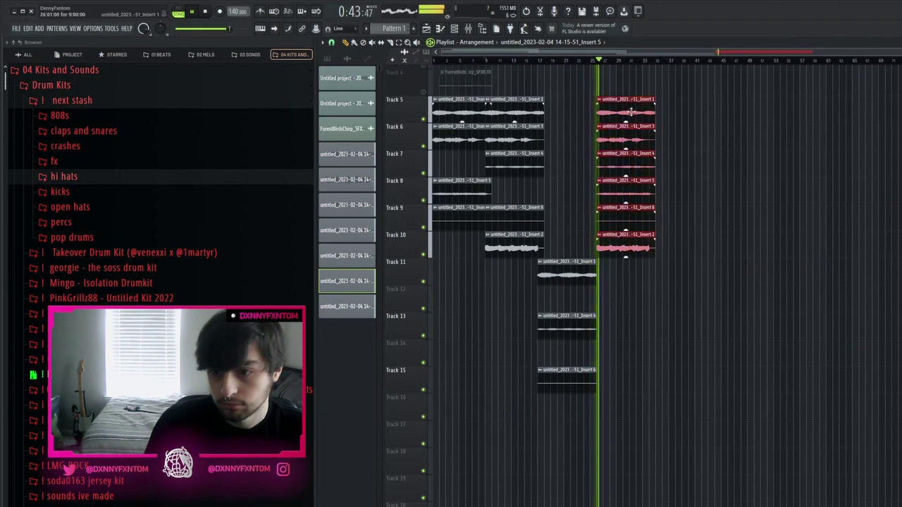
key(ctrl+b)
key(ctrl+b)
key(ctrl+b)
key(ctrl+b)
key(ctrl+b)
Strip the six sections from bar 26 to one stem each, keeping Insert 1, 3, 4, 5, 6 and 2 in turn
ctrl+drag(590, 83, 896, 243)
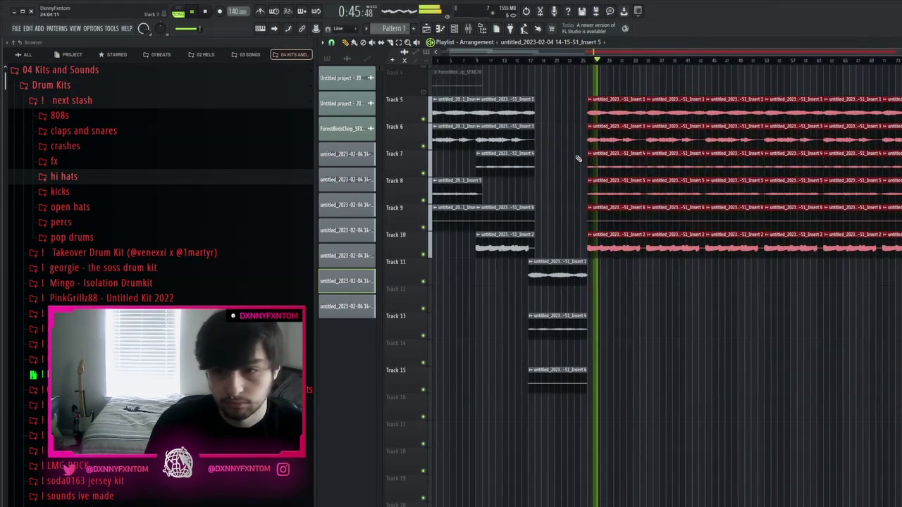
ctrl+shift+click(617, 111)
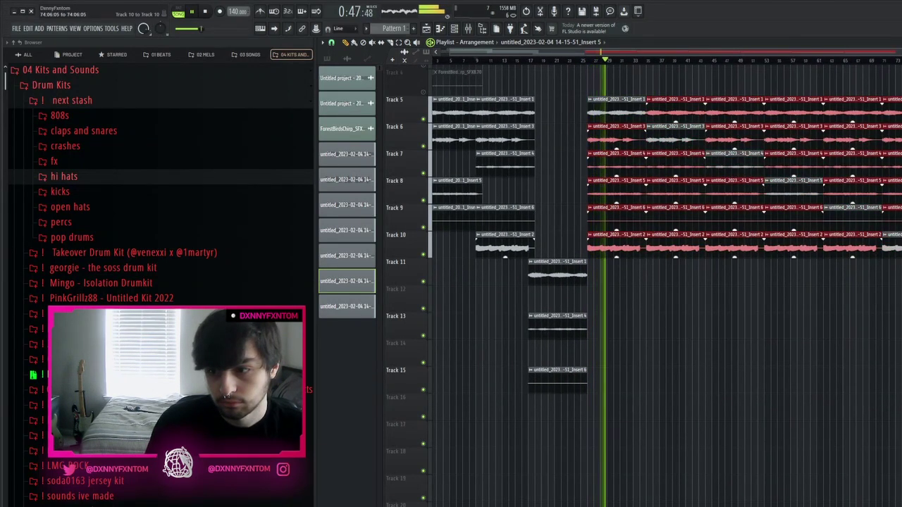
key(Delete)
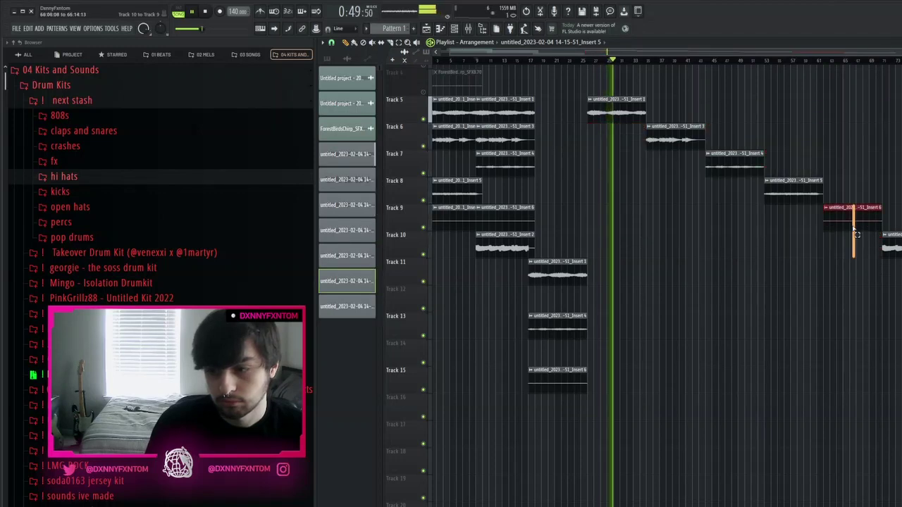
Swap the last two solo stems by moving the Insert 6 clip one section later and the Insert 2 clip one section earlier
key(shift+Right)
key(shift+Right)
key(shift+Right)
key(shift+Right)
key(shift+Right)
key(shift+Right)
key(shift+Right)
key(shift+Right)
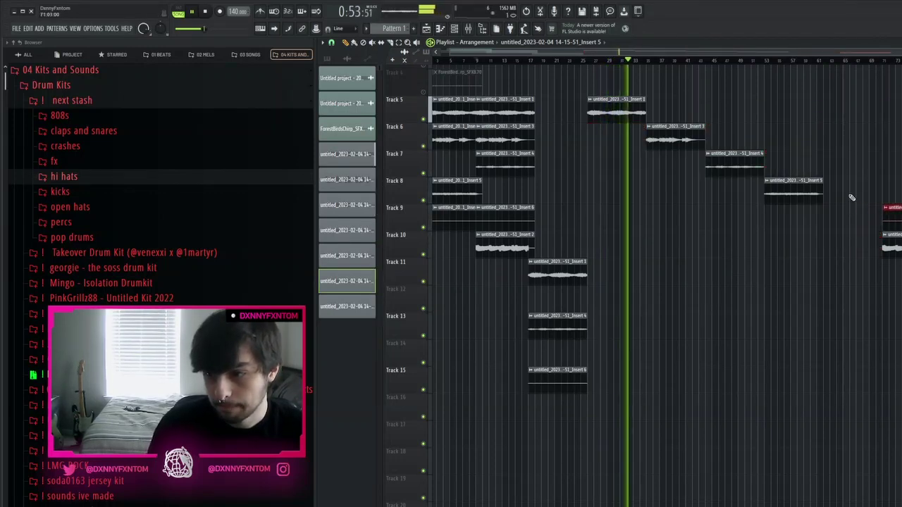
scroll(867, 208, up, 5)
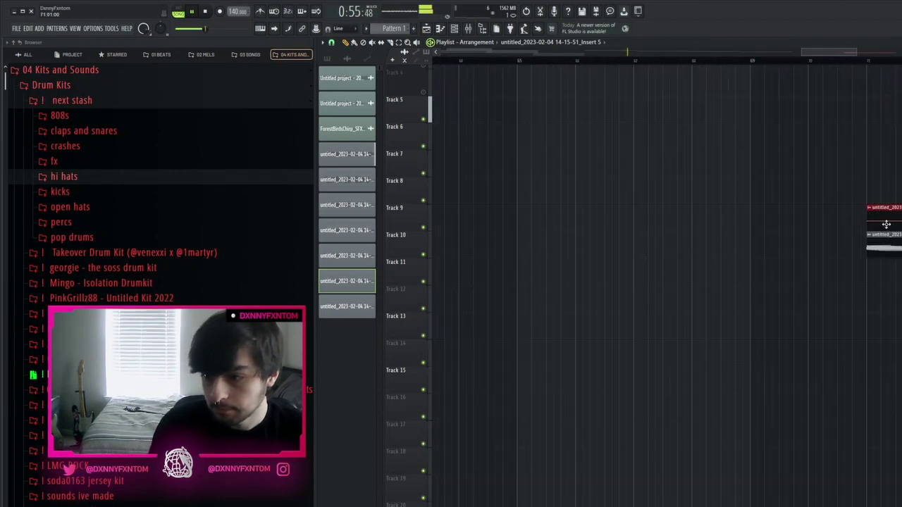
scroll(879, 230, down, 5)
drag(887, 244, 783, 239)
scroll(804, 245, up, 4)
scroll(644, 284, down, 5)
Render the whole arrangement to a Master audio clip at the start of Track 16 and solo that track
key(ctrl+a)
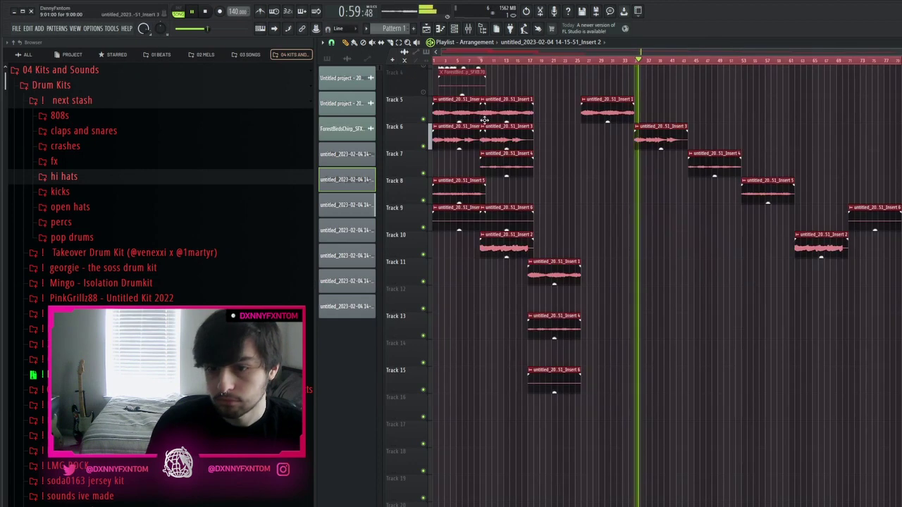
key(space)
click(467, 28)
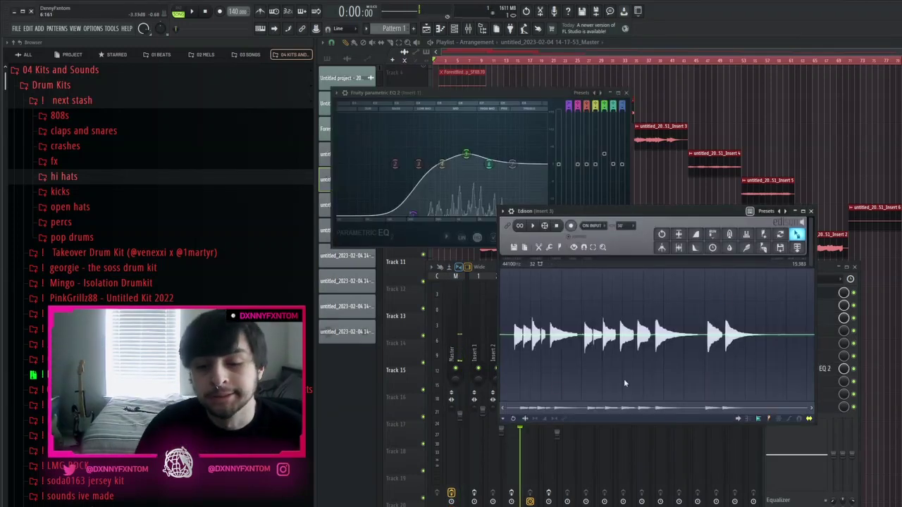
click(869, 379)
drag(546, 411, 372, 403)
right_click(424, 417)
Set the Master clip's time stretching mode to Auto and play the clip from the start
key(space)
double_click(494, 398)
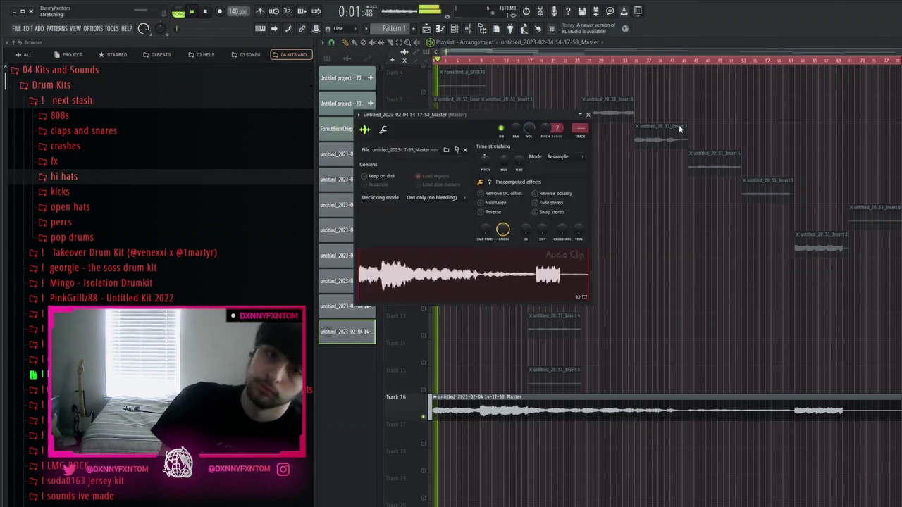
key(space)
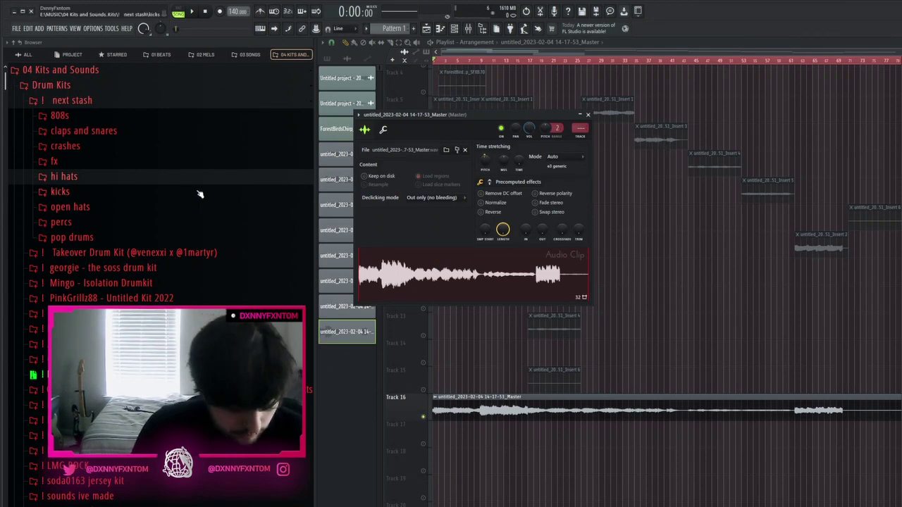
key(Escape)
key(space)
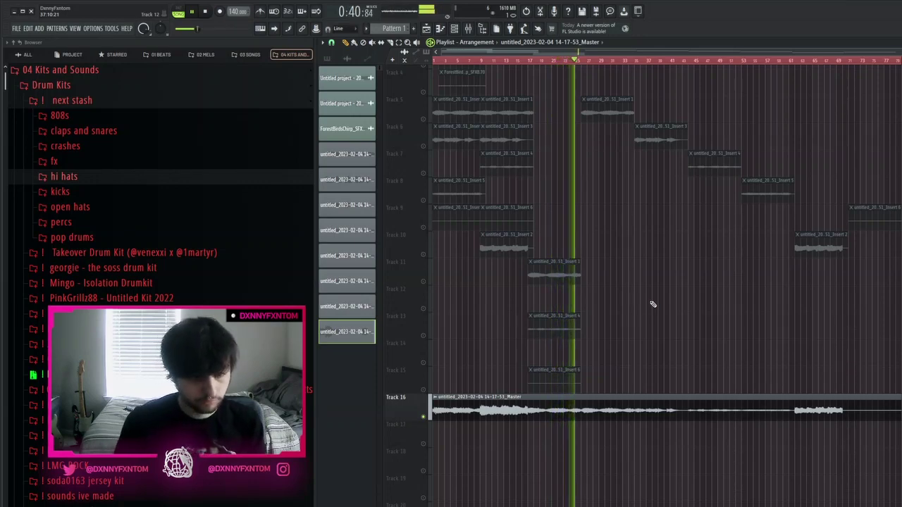
key(space)
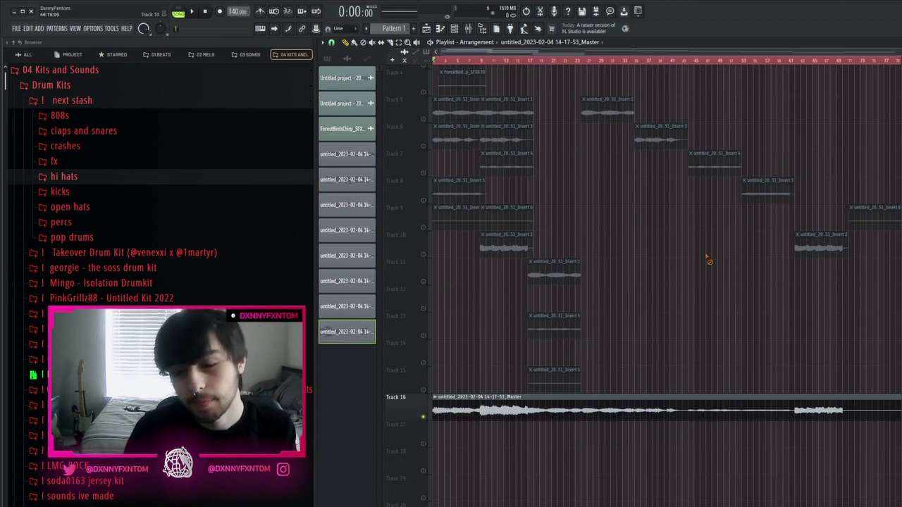
Normalize the Master clip on Track 16 while it plays
key(space)
double_click(665, 414)
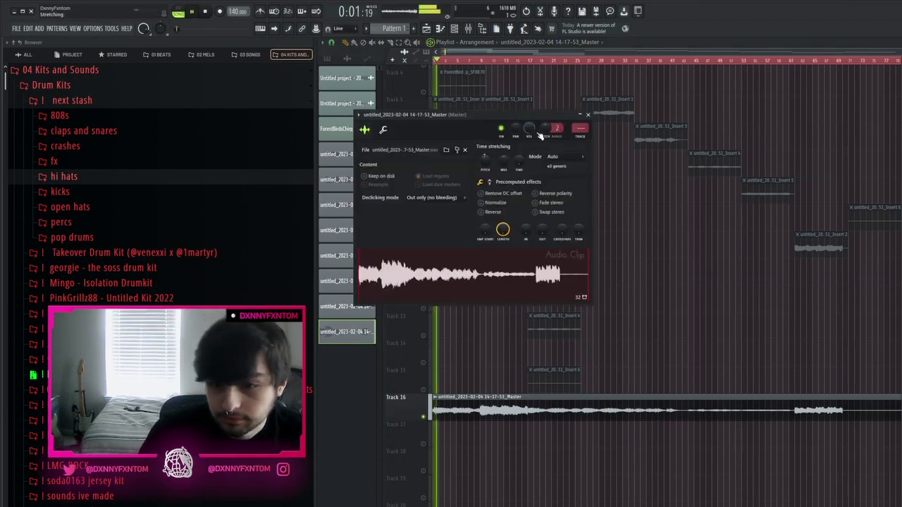
click(482, 203)
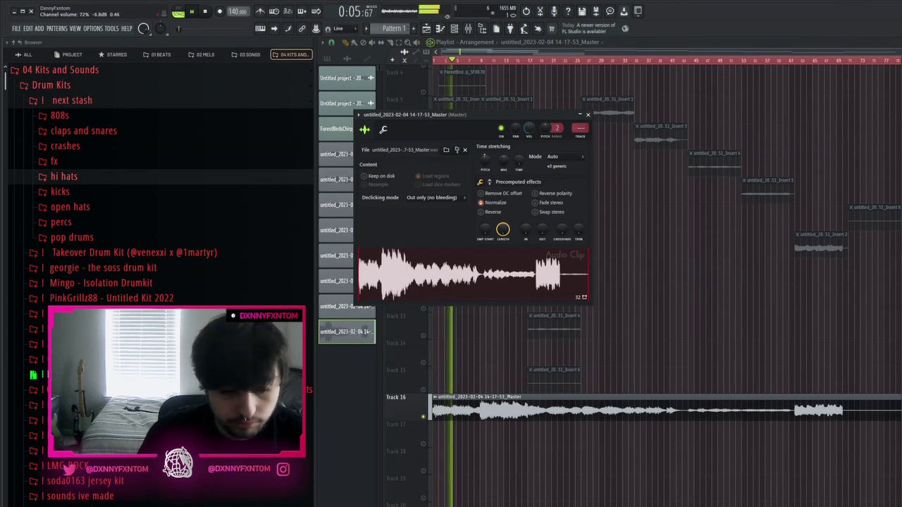
Remove VoxengoRecorder from the Master mixer track and lower the Master clip's channel volume slightly
key(Escape)
double_click(498, 414)
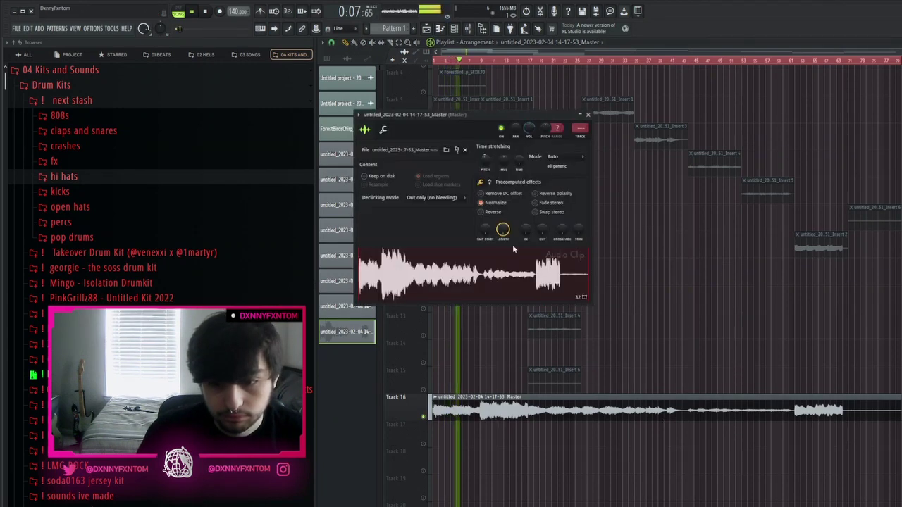
click(468, 29)
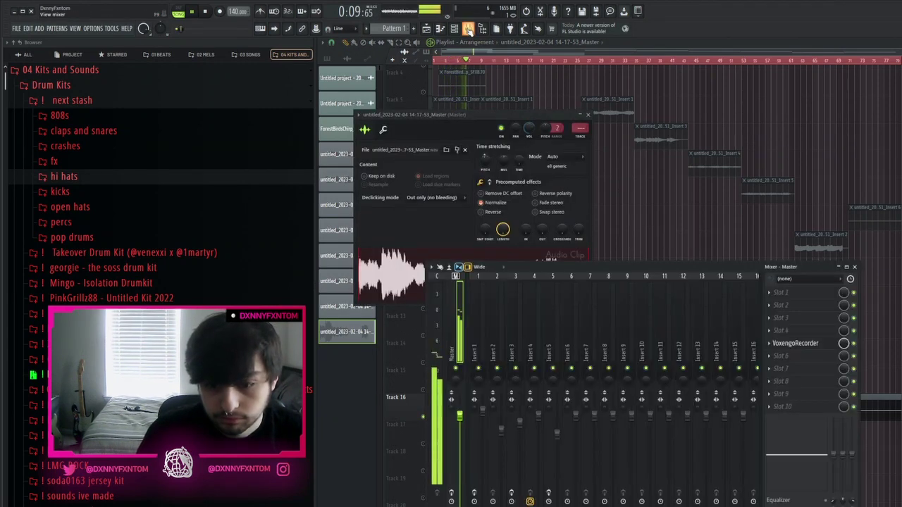
click(770, 360)
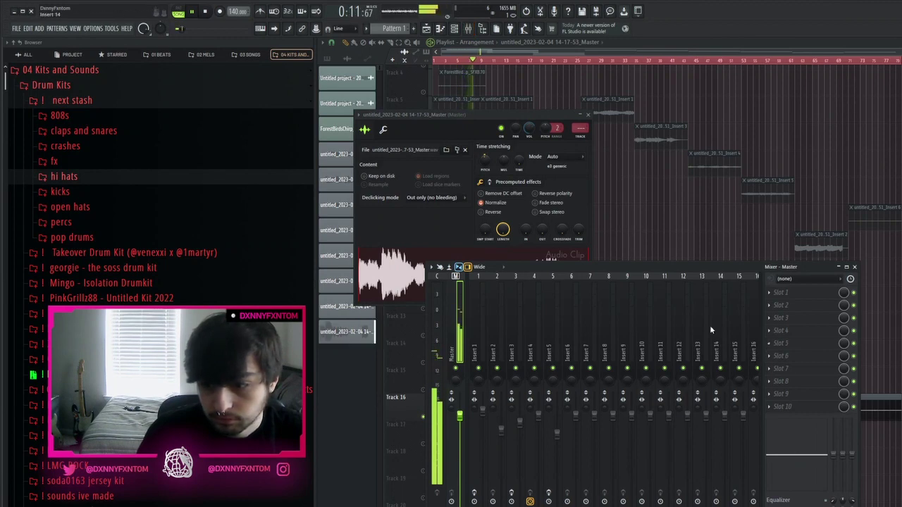
drag(530, 129, 529, 134)
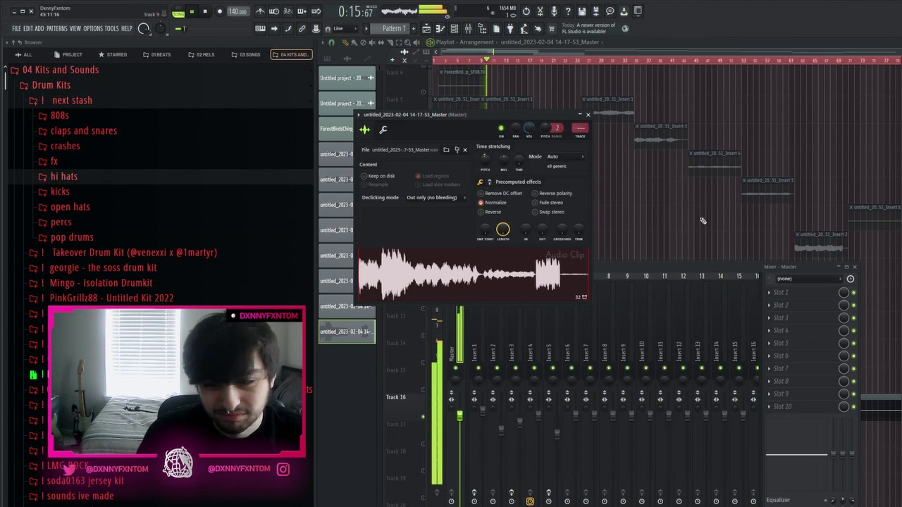
right_click(669, 237)
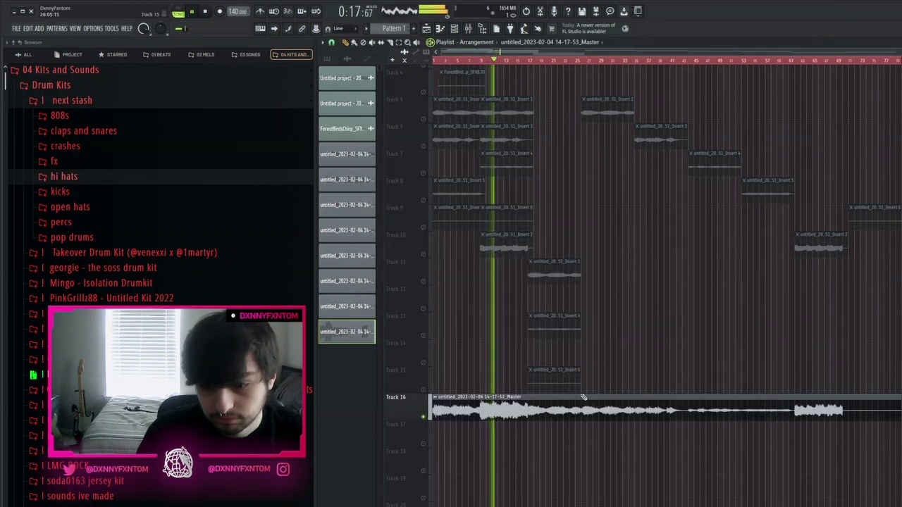
double_click(542, 414)
right_click(660, 267)
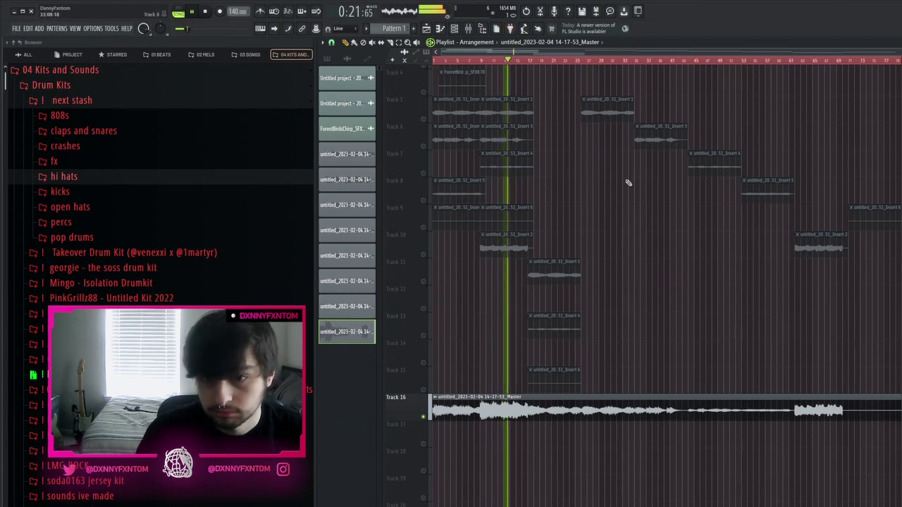
Stop playback, export the psyche project as an MP3 file and start a new empty project
key(space)
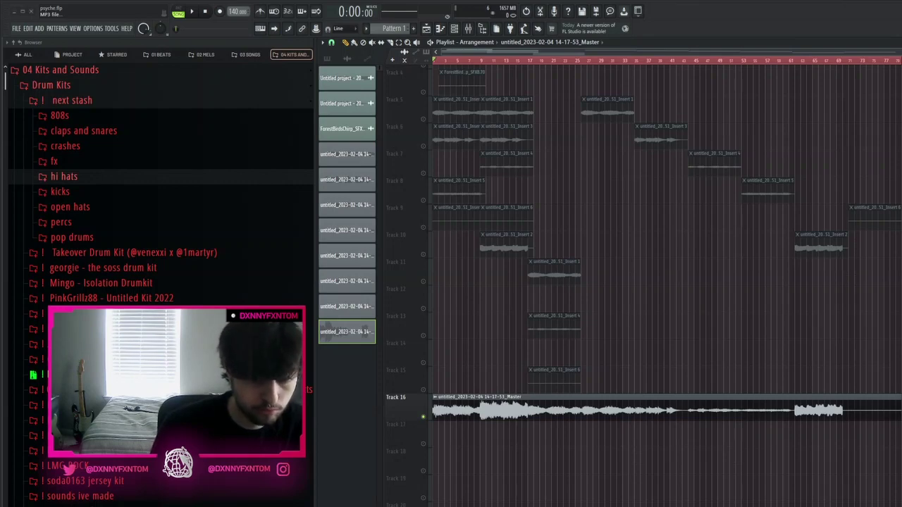
click(431, 138)
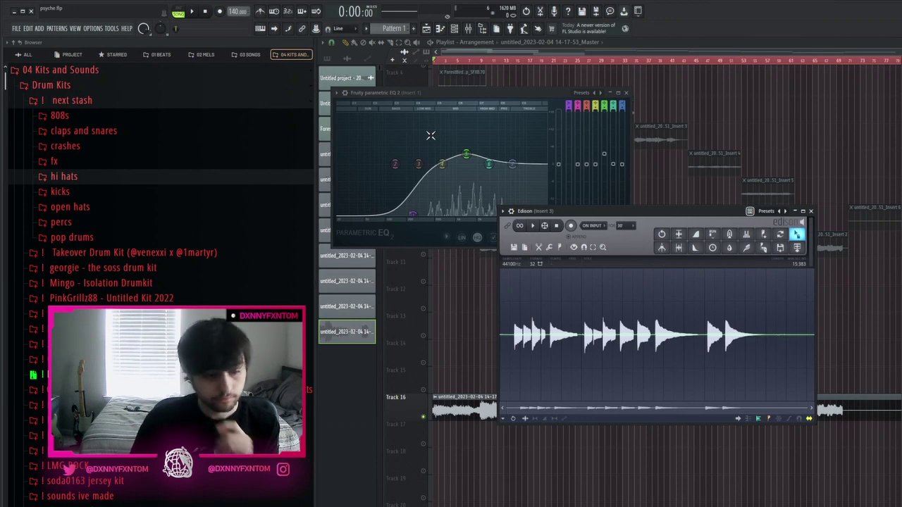
click(16, 29)
click(21, 38)
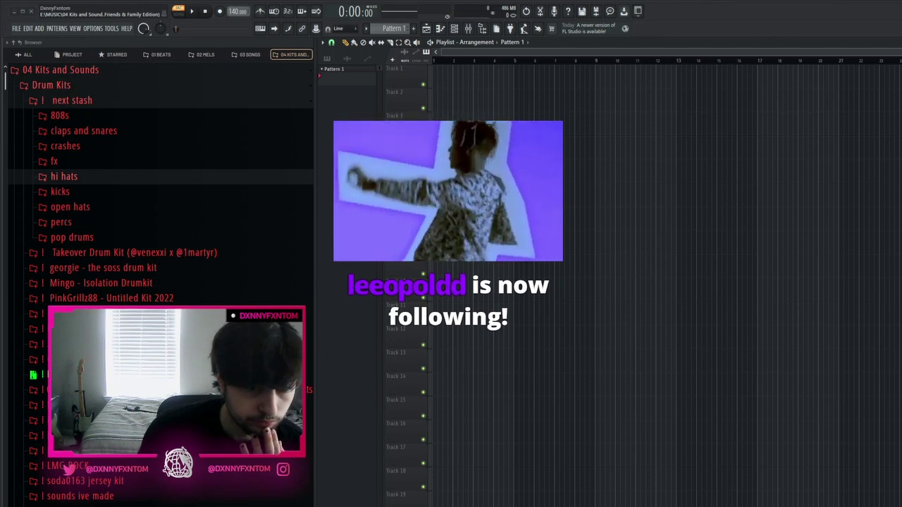
Import the exported psyche 140bpm [dark,atmospheric] MP3 at the start of Track 1 and play it in song mode
drag(901, 195, 463, 74)
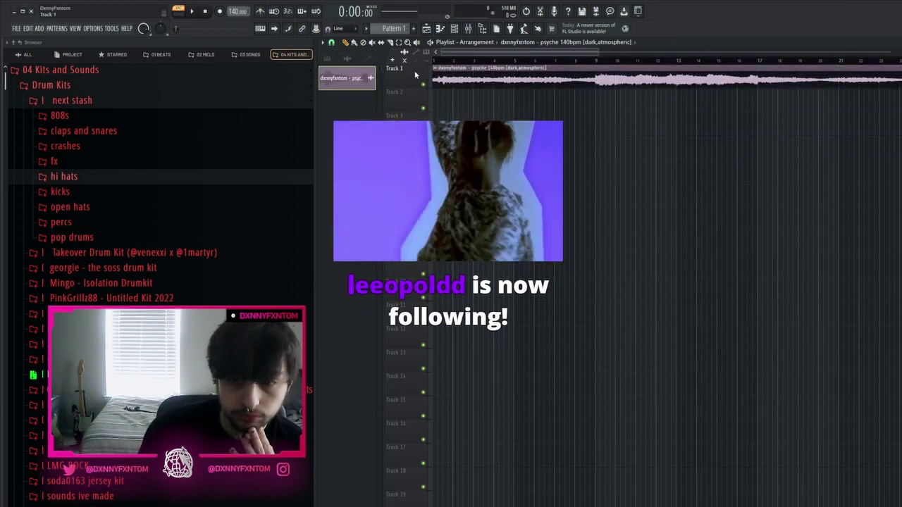
click(486, 62)
key(l)
key(space)
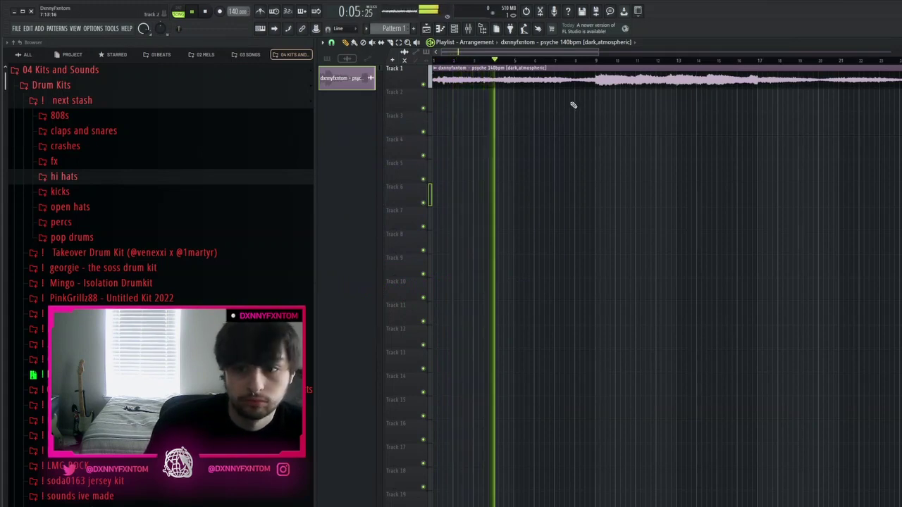
Raise the psyche clip's silence trimming threshold and reverse the clip
double_click(571, 79)
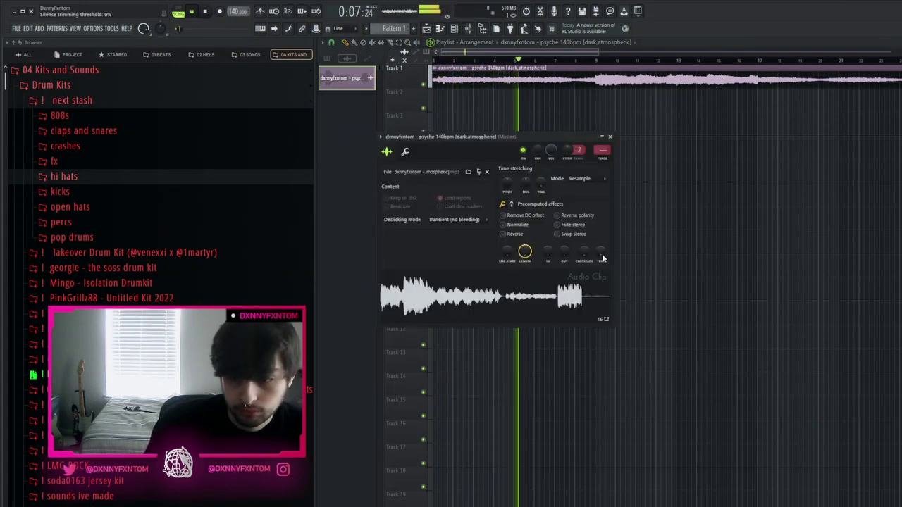
drag(600, 243, 592, 187)
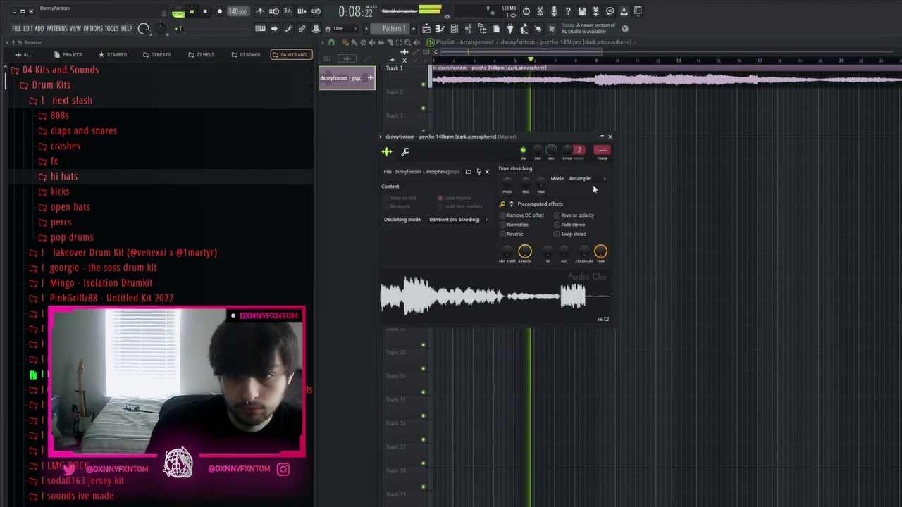
click(517, 235)
key(space)
right_click(685, 192)
Play the reversed psyche clip from various points between bars 31 and 73 to audition its sections
scroll(636, 95, down, 4)
scroll(636, 95, down, 1)
key(space)
click(810, 61)
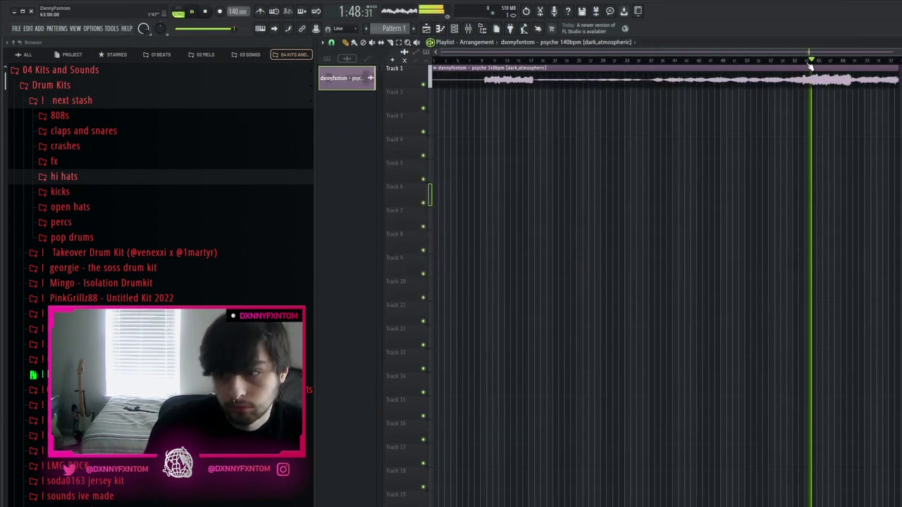
click(689, 60)
click(661, 61)
click(632, 61)
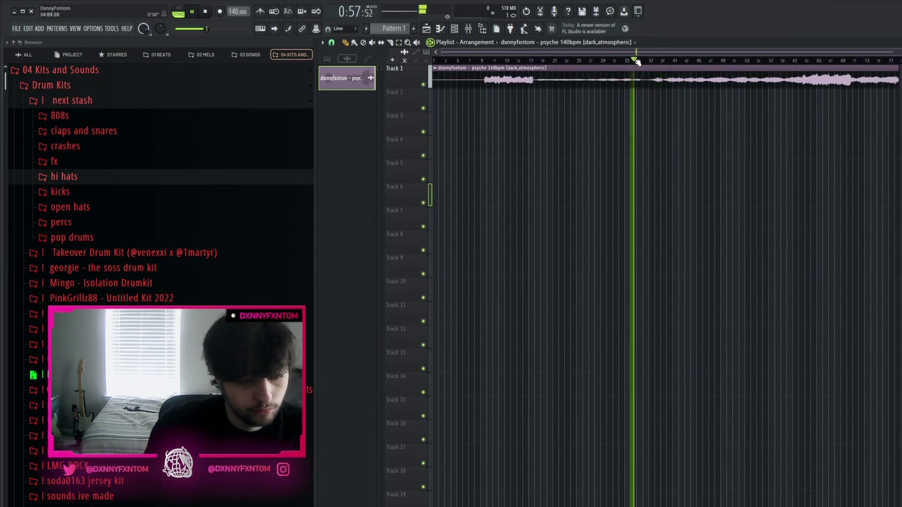
click(608, 61)
click(734, 60)
click(770, 61)
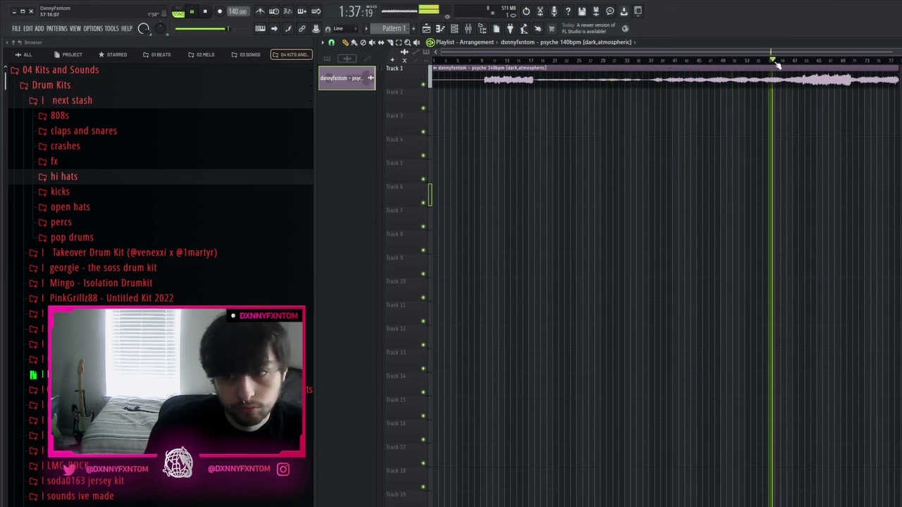
click(784, 61)
click(801, 61)
click(825, 61)
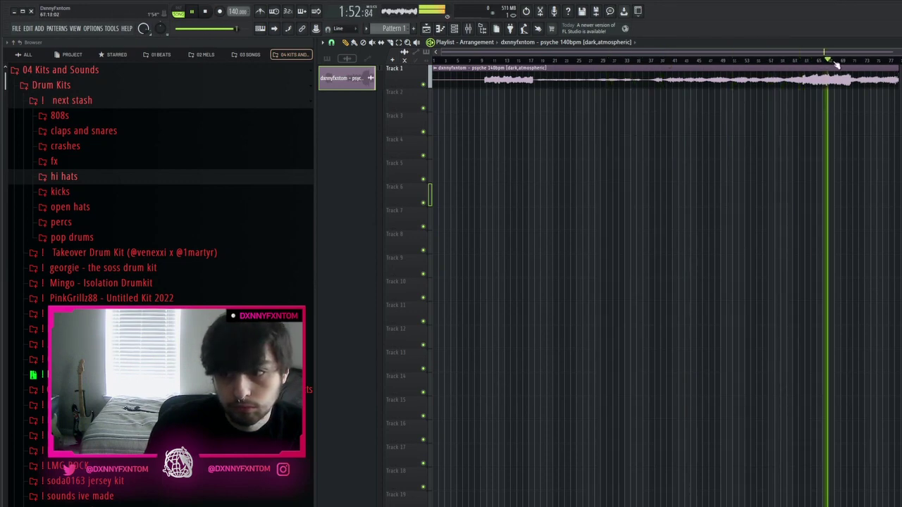
click(858, 60)
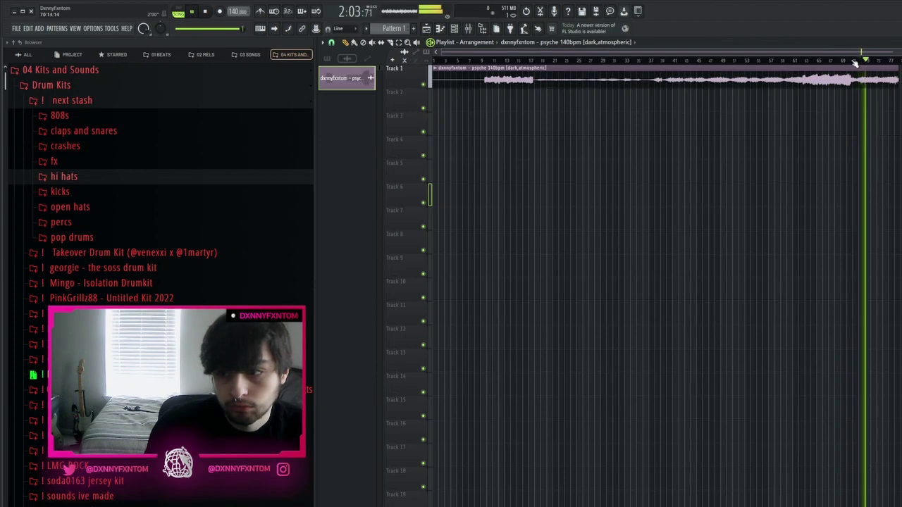
click(849, 61)
scroll(869, 87, up, 5)
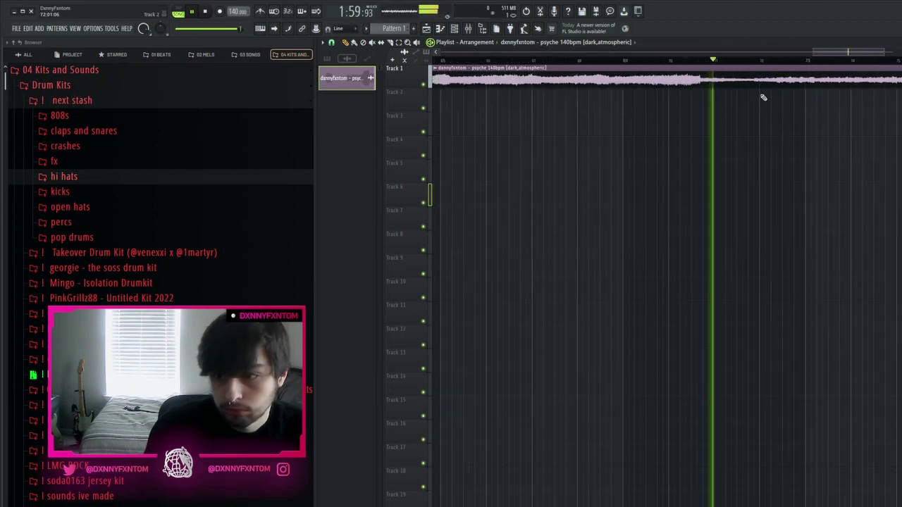
scroll(763, 97, up, 3)
scroll(620, 89, down, 3)
scroll(616, 88, down, 3)
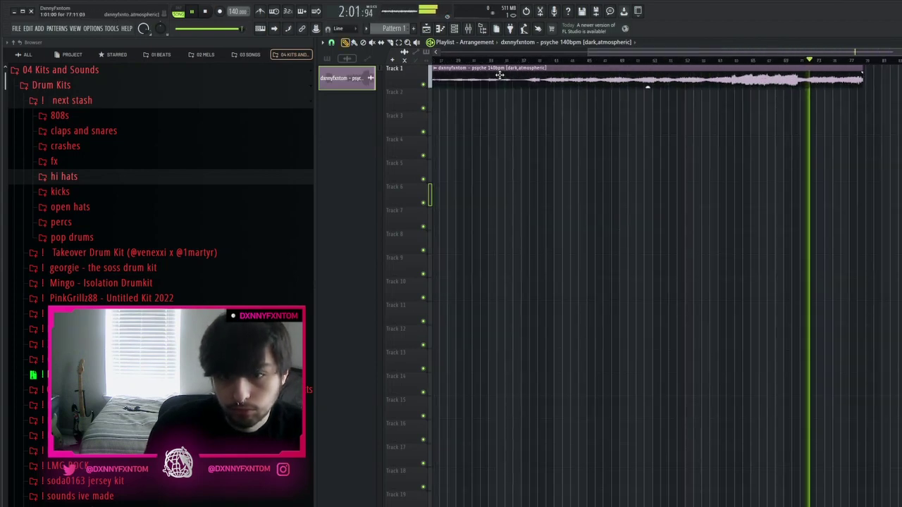
Turn off the psyche clip's reversal and play it from the start and from around bar 9
double_click(646, 79)
right_click(824, 186)
scroll(757, 88, up, 1)
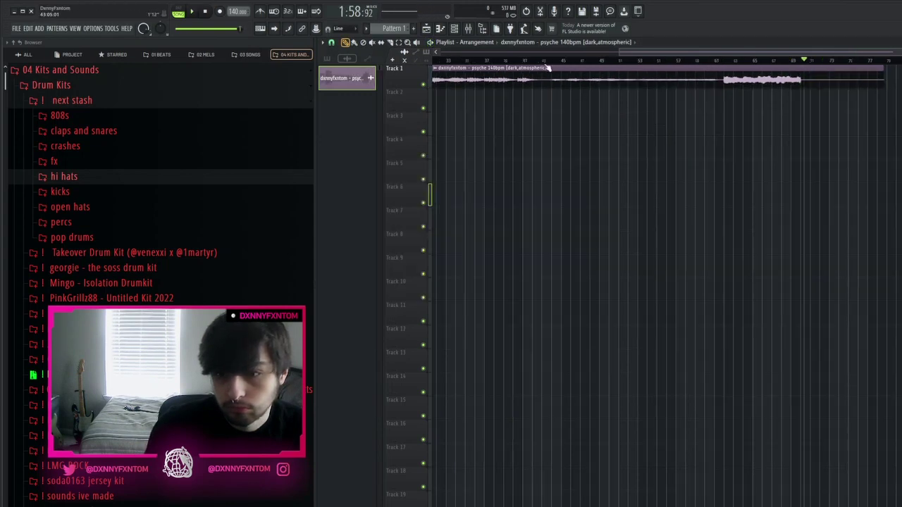
scroll(547, 69, down, 3)
drag(486, 62, 222, 64)
key(space)
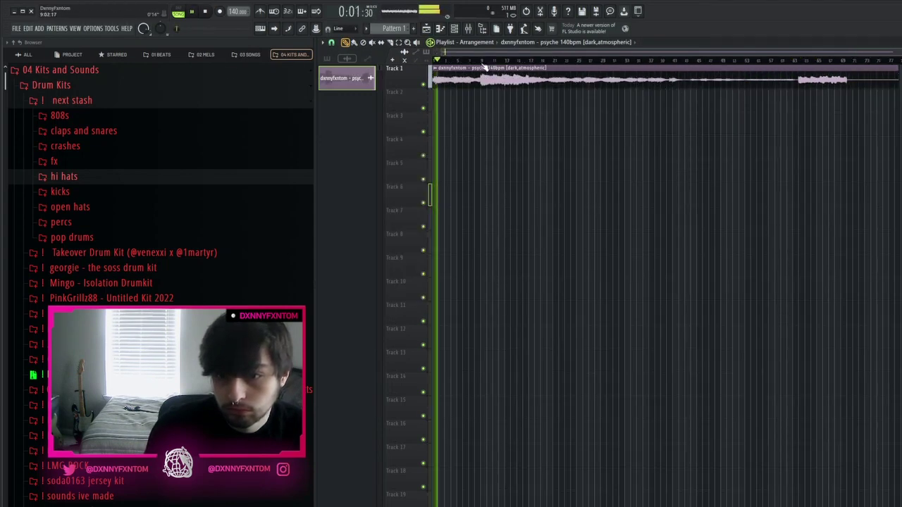
click(480, 65)
scroll(482, 69, up, 1)
scroll(485, 79, down, 2)
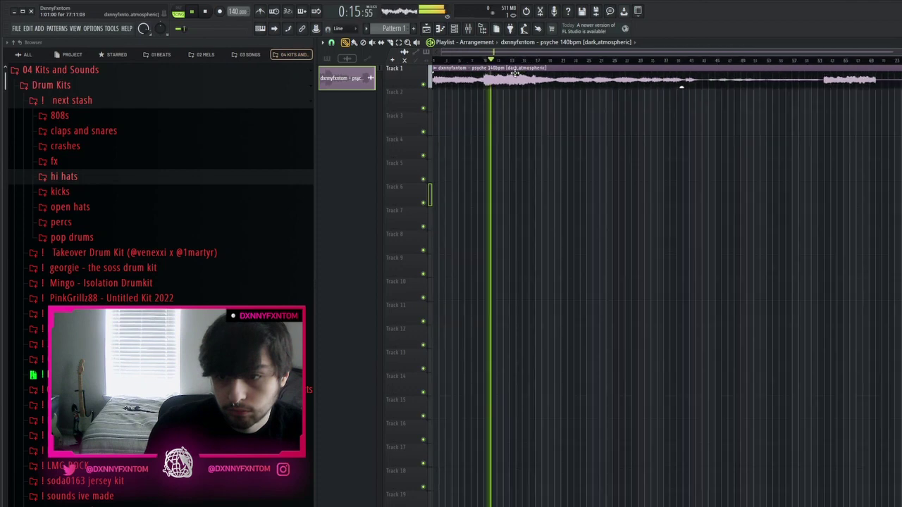
key(space)
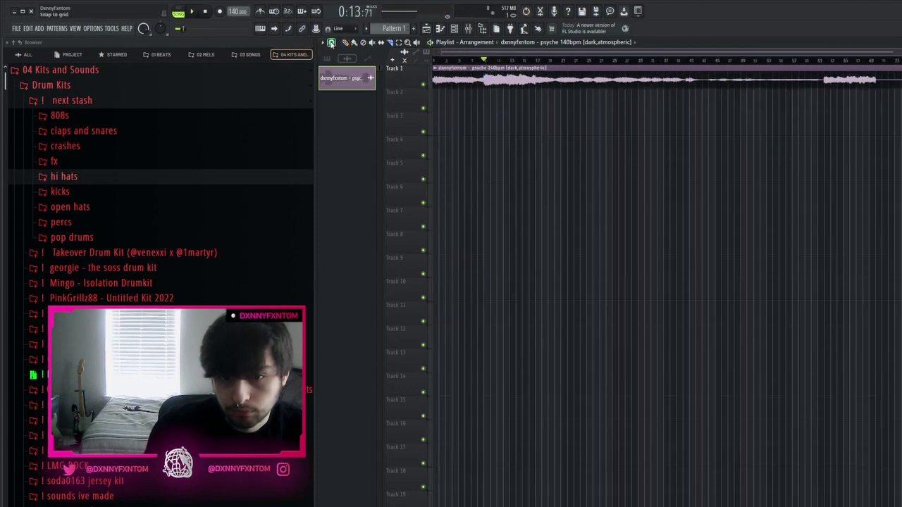
Slice the psyche clip at bar 9, delete everything after the cut and play the remaining eight bars
scroll(412, 88, up, 4)
drag(677, 82, 681, 111)
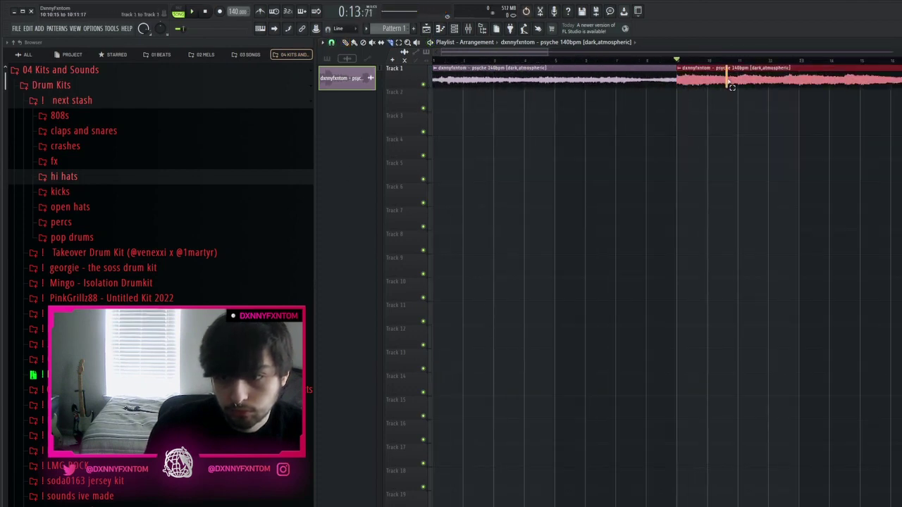
key(Delete)
key(space)
key(space)
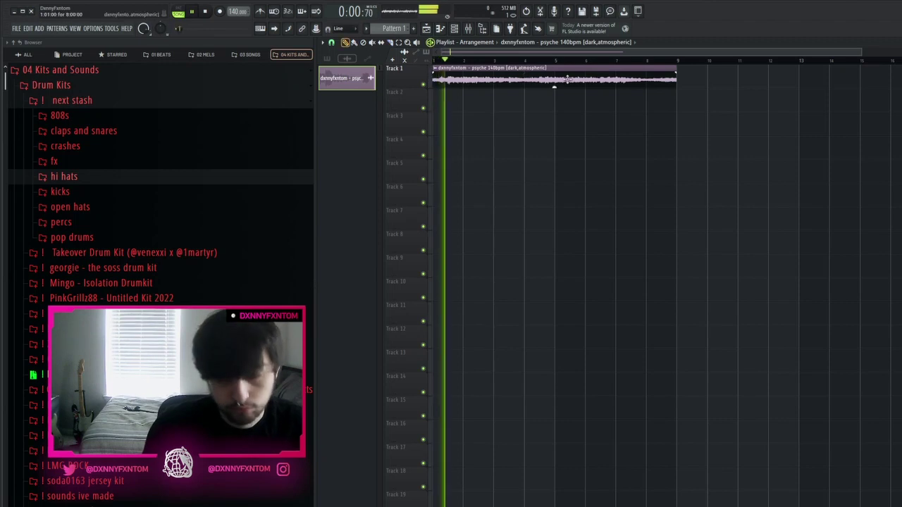
Stop playback, render the trimmed clip from the master mixer track and place the rendered audio at the start of Track 2
double_click(565, 84)
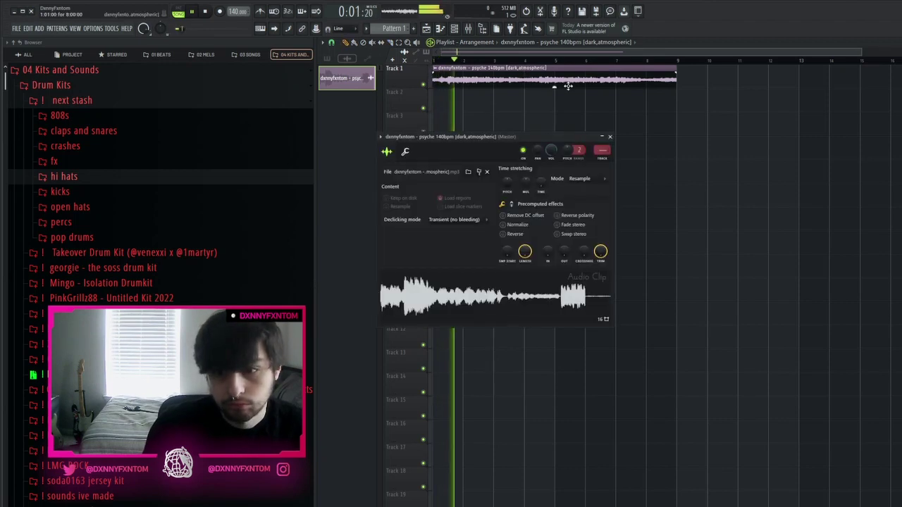
click(604, 136)
key(space)
click(468, 28)
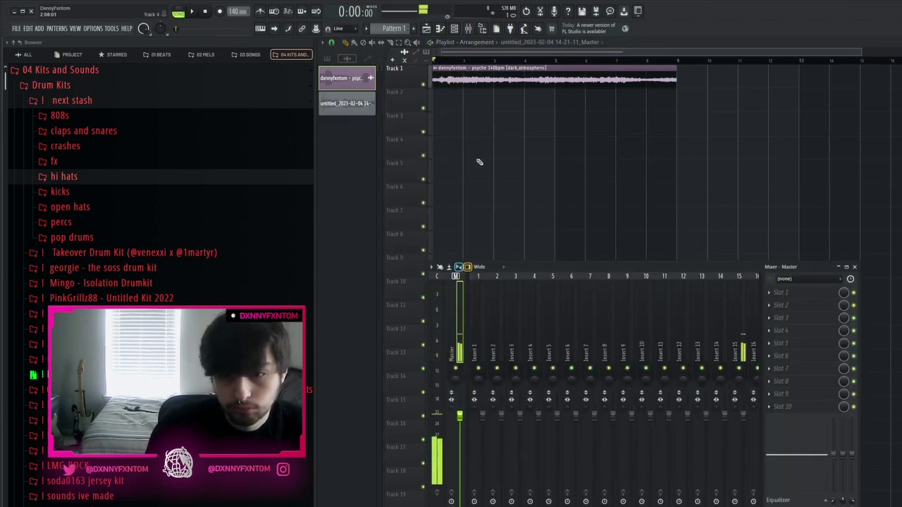
key(F9)
drag(473, 104, 284, 108)
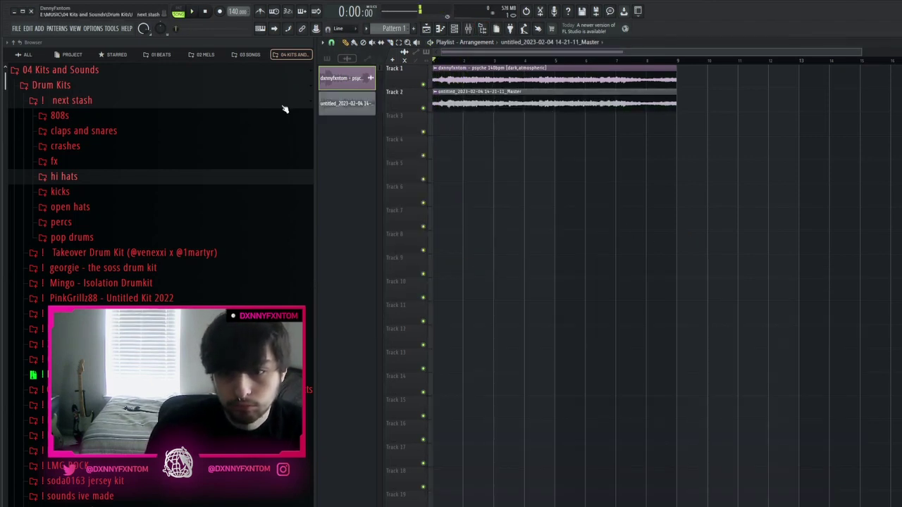
Delete the original psyche clip, move the rendered clip up to Track 1 and reverse it
right_click(517, 81)
drag(493, 106, 480, 83)
double_click(480, 83)
click(513, 245)
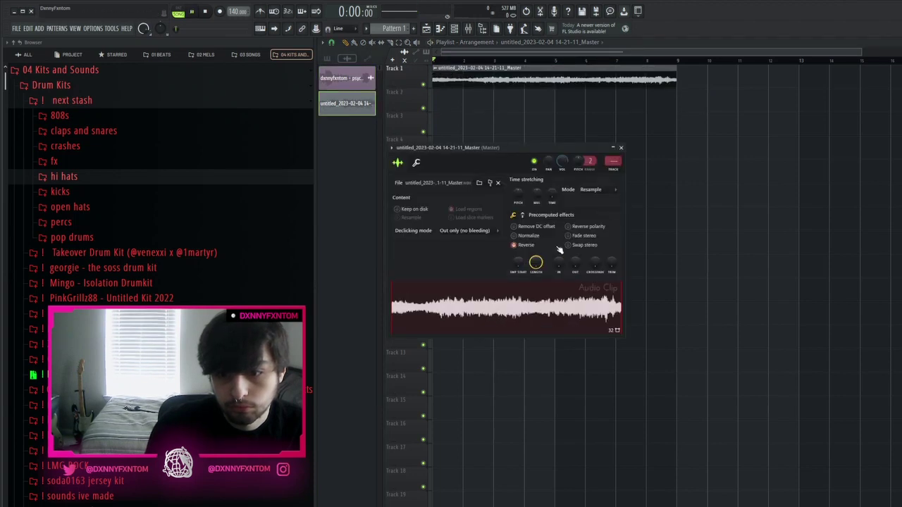
Play the reversed clip and set its declicking mode to Generic (bleeding)
key(space)
click(618, 150)
double_click(467, 83)
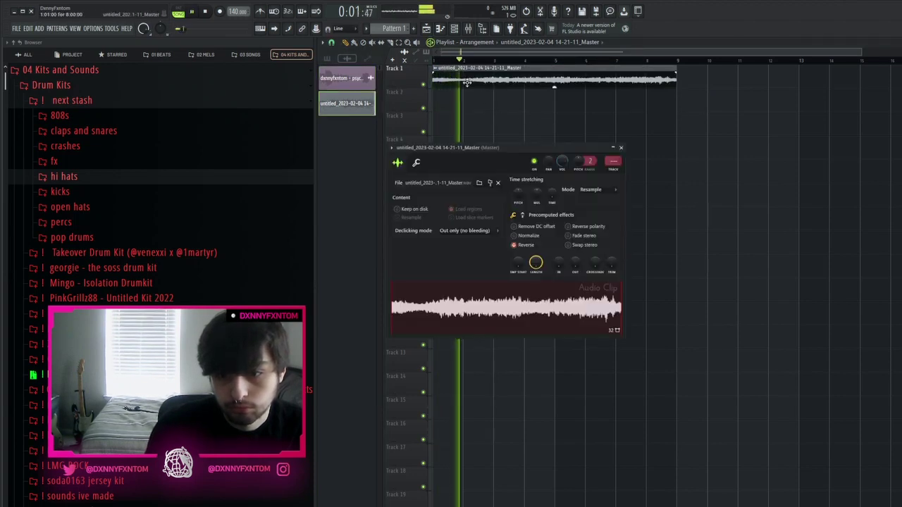
click(479, 236)
click(478, 264)
click(618, 150)
scroll(478, 108, up, 4)
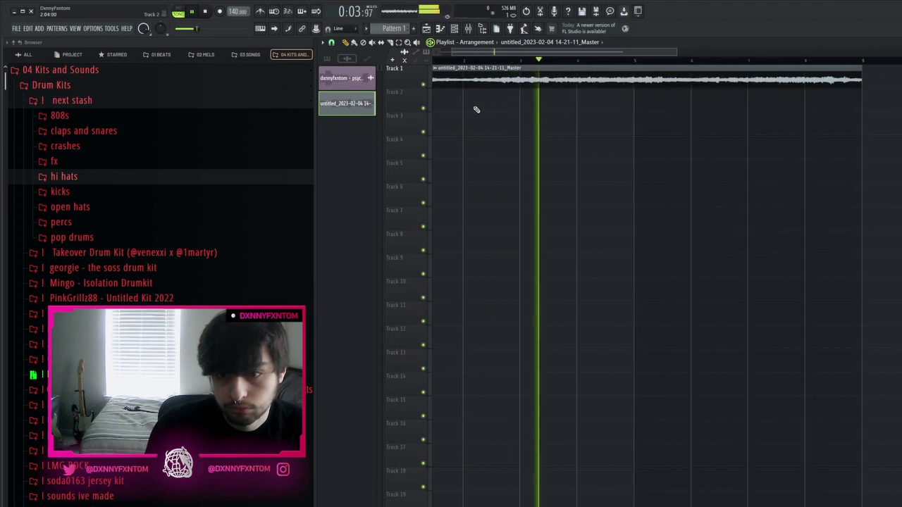
scroll(482, 107, down, 6)
key(space)
double_click(509, 83)
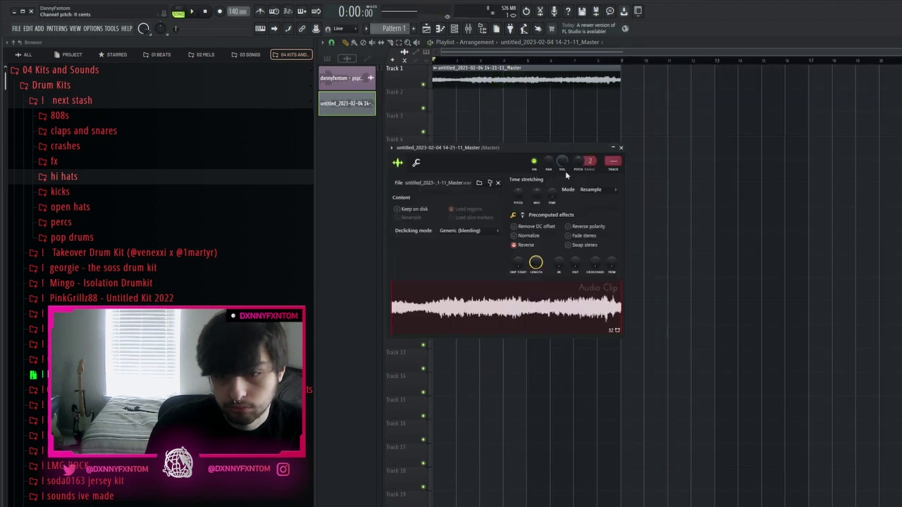
click(620, 148)
Render the reversed clip from the master mixer track and place the new audio at the start of Track 3
click(468, 29)
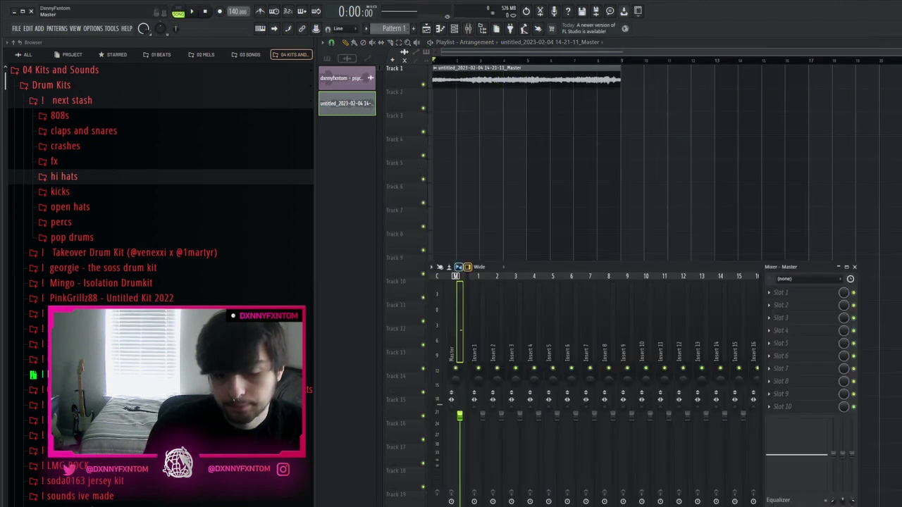
key(alt+r)
key(F9)
drag(460, 118, 438, 109)
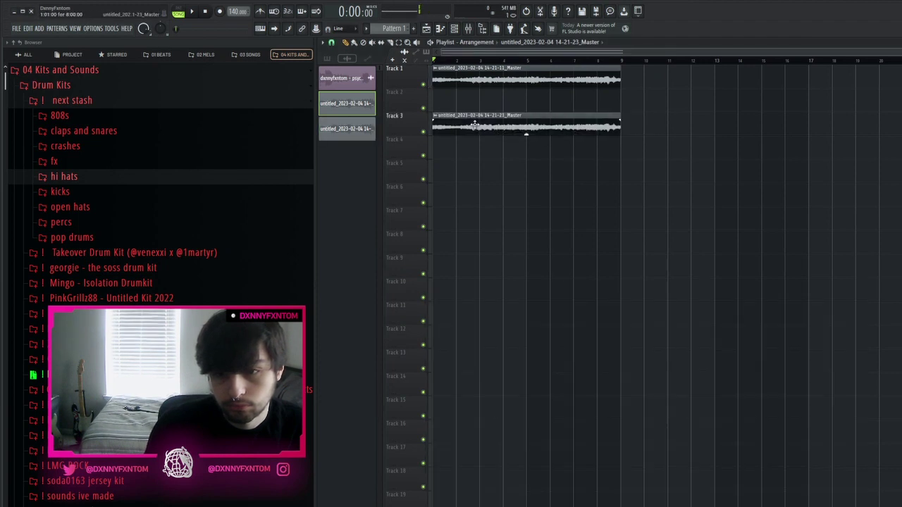
Delete the earlier render, purge the unused audio clips and keep the newest render at the start of Track 1
right_click(471, 72)
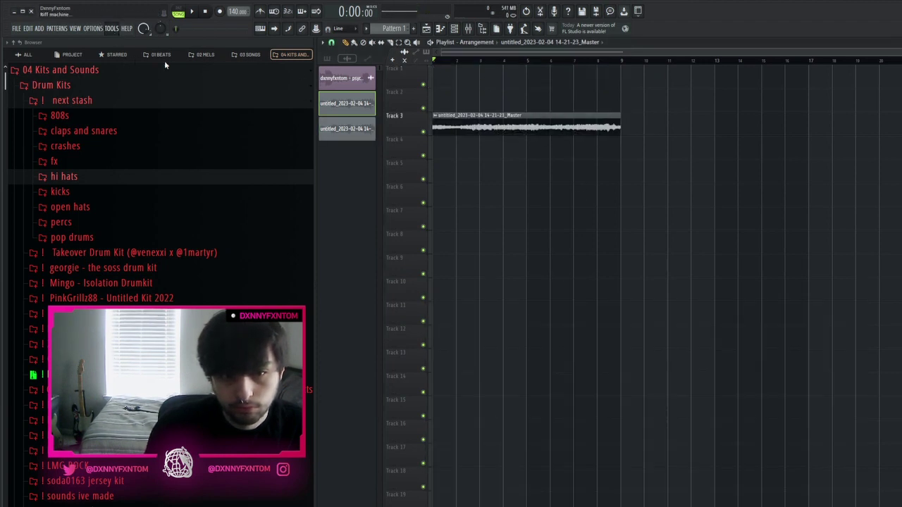
drag(579, 117, 477, 73)
right_click(477, 74)
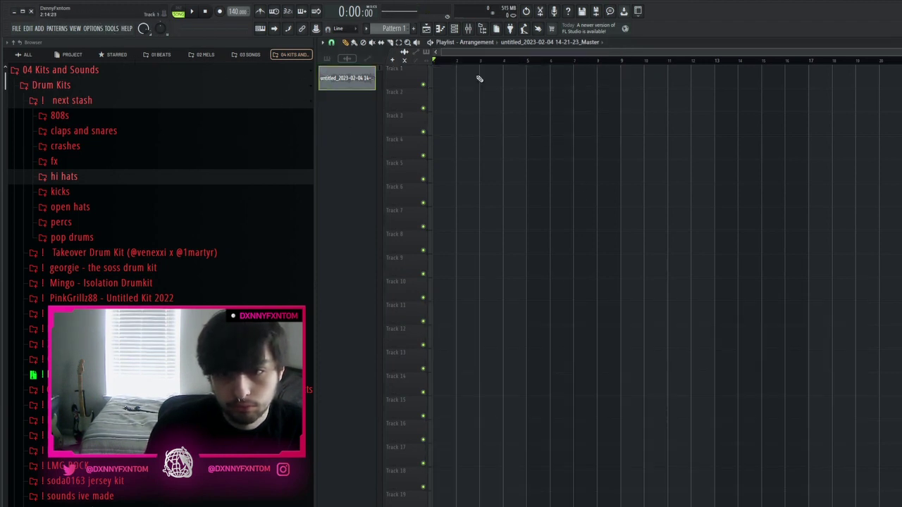
key(ctrl+z)
Place Pattern 1 on Track 2, extend it to bar 9 and load the Track 1 audio into Fruity Slicer
click(392, 31)
click(499, 105)
drag(496, 108, 618, 106)
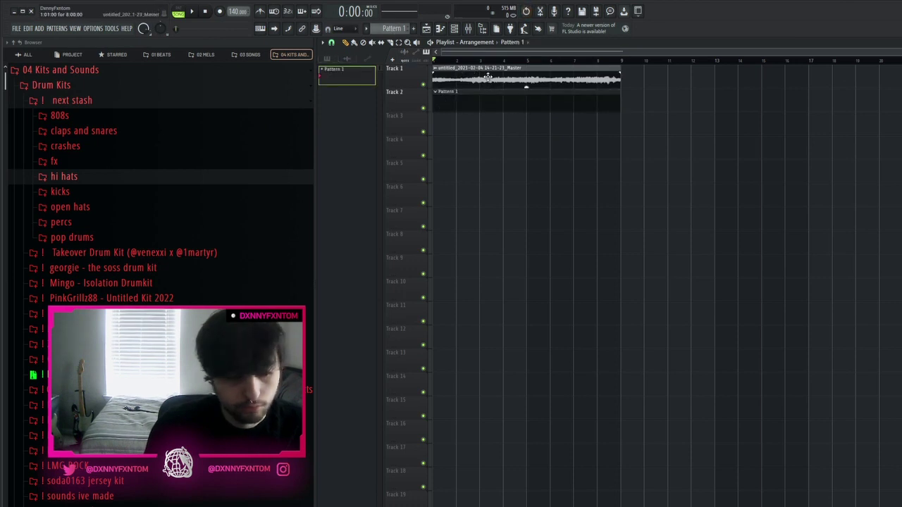
double_click(487, 73)
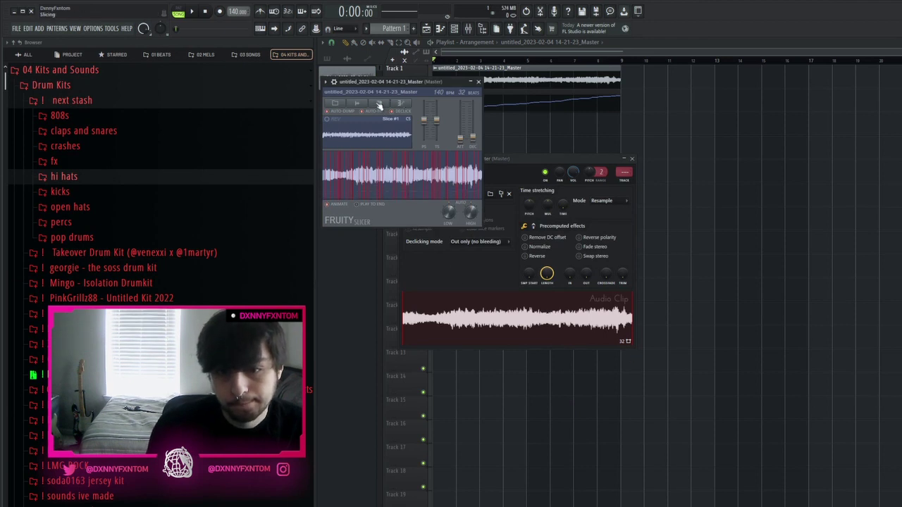
Slice the audio by beat in Fruity Slicer and audition several of the slices
key(c)
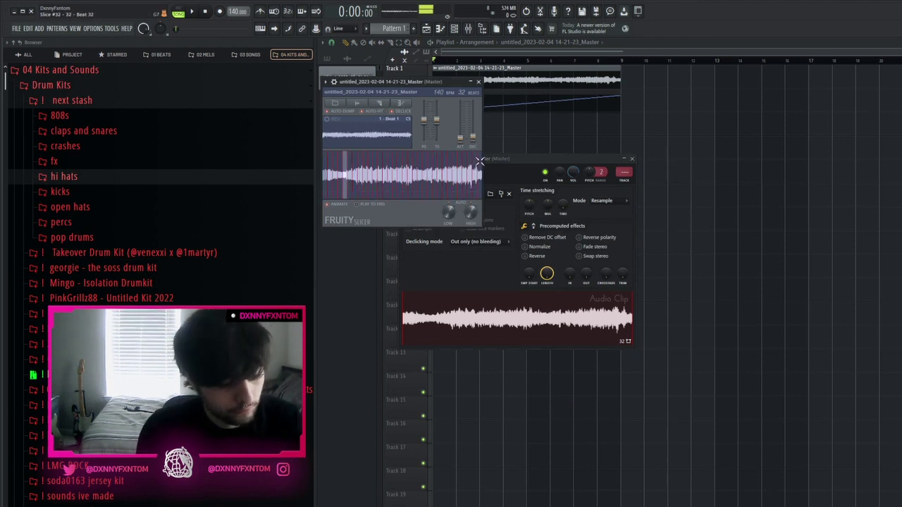
key(b)
key(n)
key(n)
key(b)
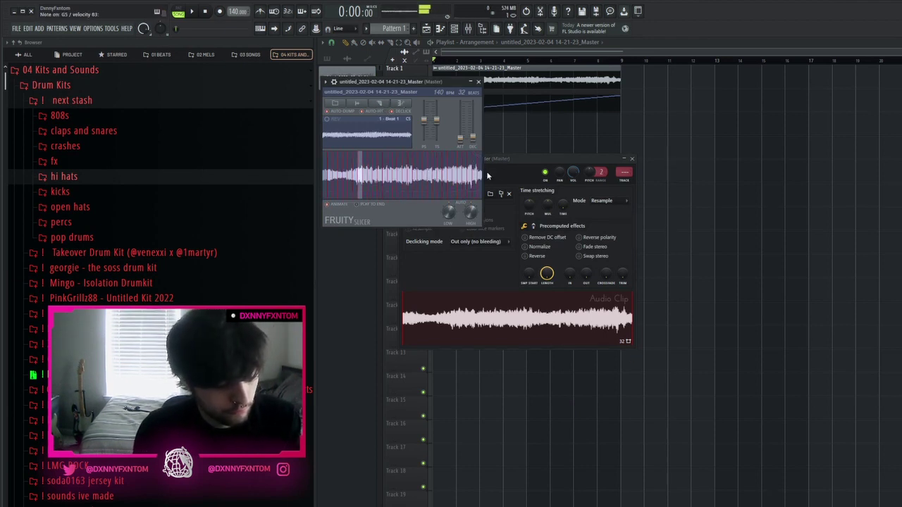
key(h)
key(c)
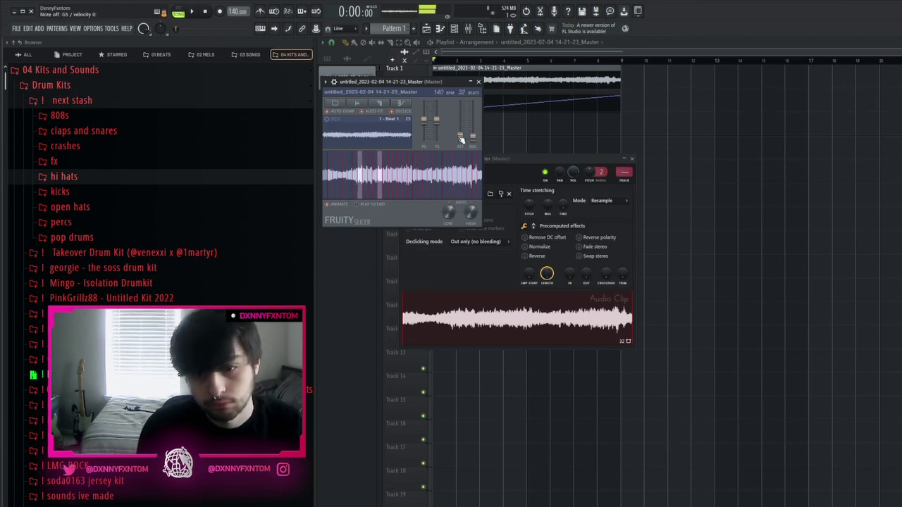
key(F12)
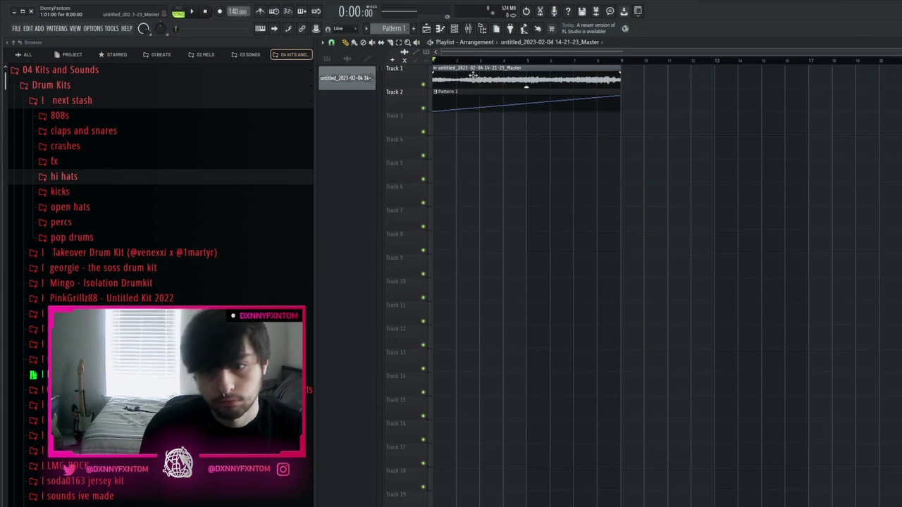
Open Pattern 1 in the piano roll, adjust the slicer channel's pitch shift and play the pattern
double_click(495, 109)
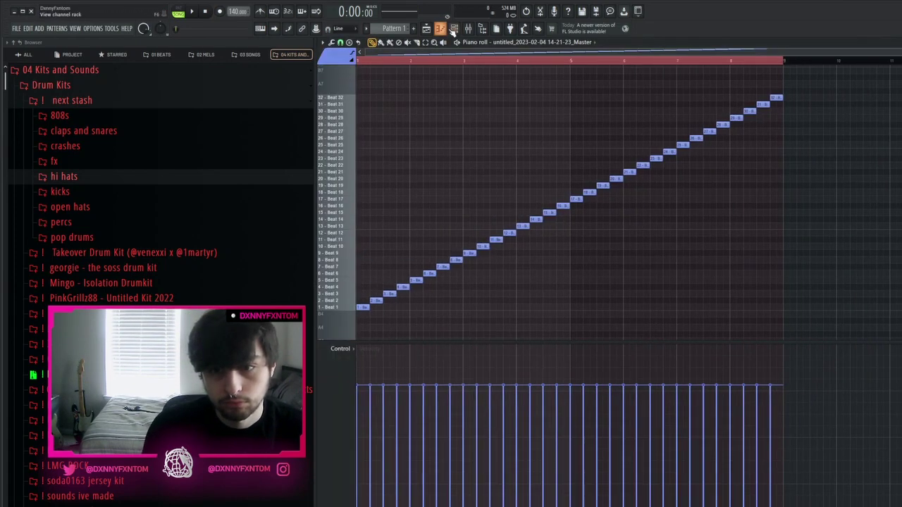
click(452, 31)
click(493, 235)
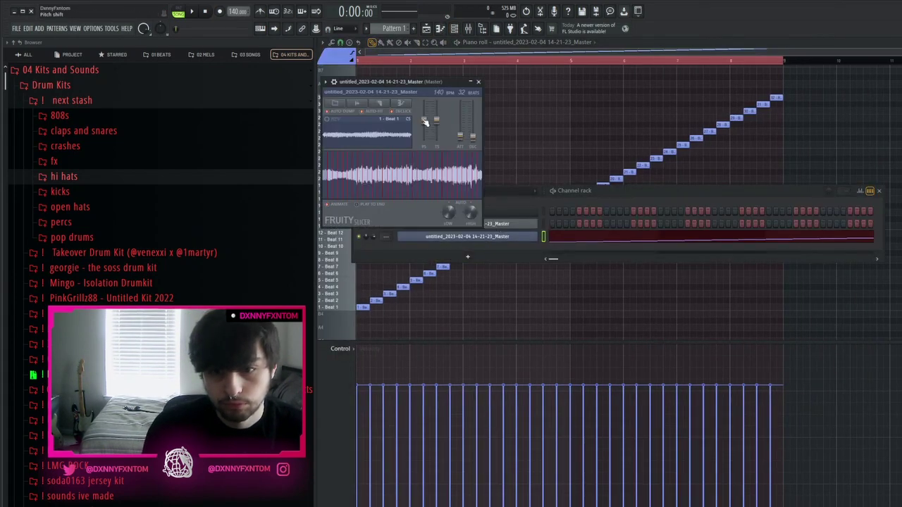
drag(424, 123, 423, 125)
click(573, 108)
key(space)
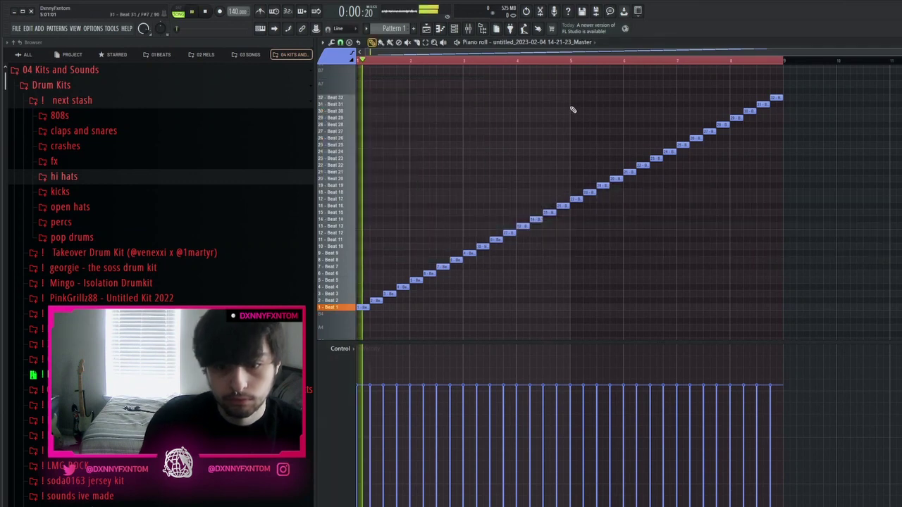
Clear all slice notes from Pattern 1 and place short Beat 5 slice notes at the start of bar 1
key(space)
key(ctrl+a)
key(Delete)
drag(379, 267, 357, 260)
click(365, 259)
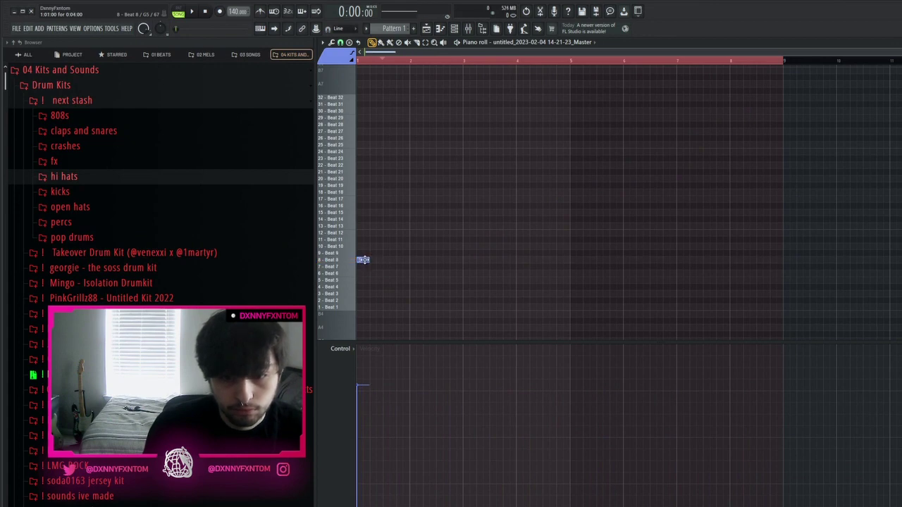
drag(365, 258, 350, 309)
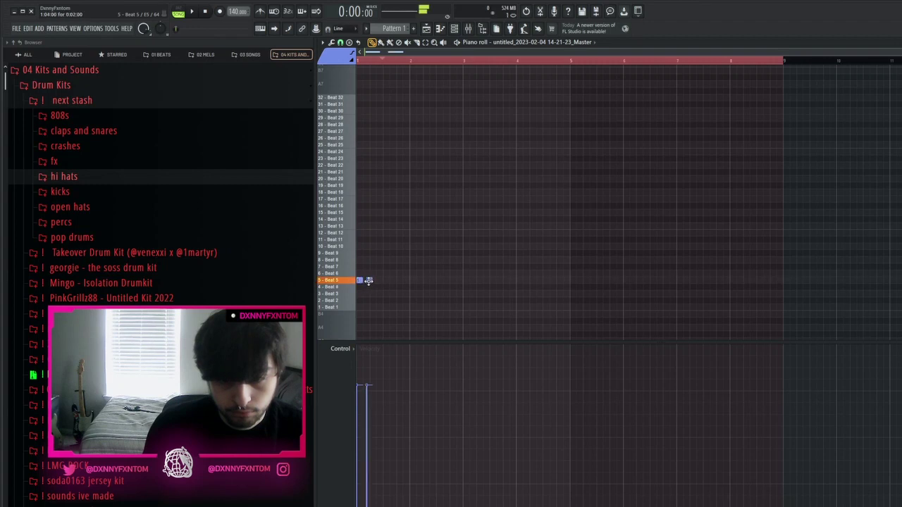
Try repeated short Beat 5 notes, reduce them to one longer note at the start of bar 1 and play it
key(space)
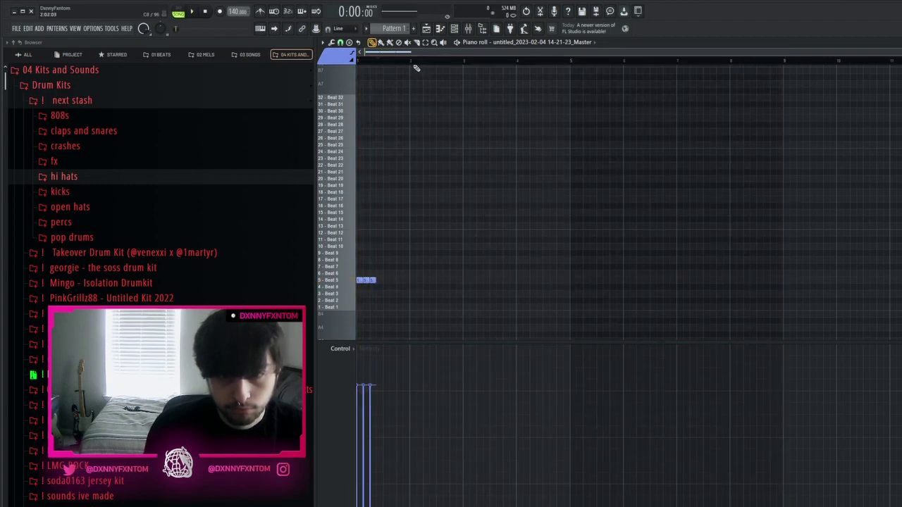
key(space)
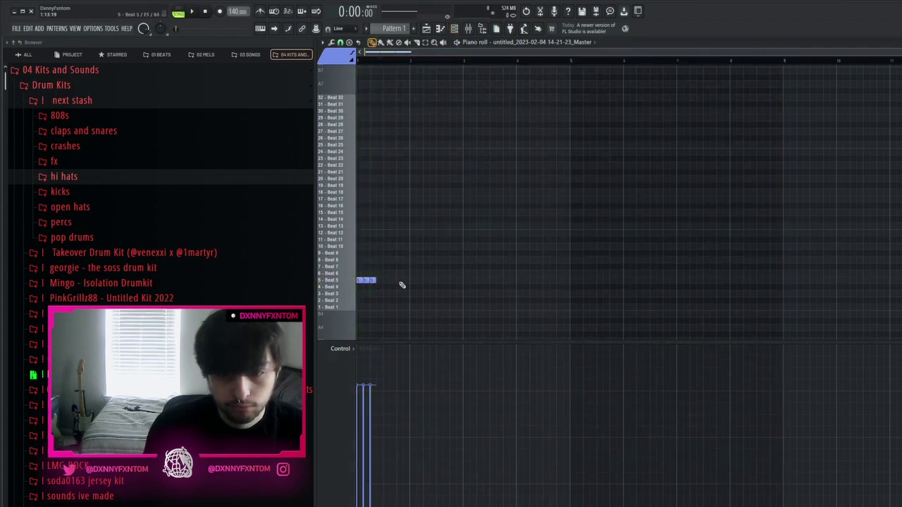
key(space)
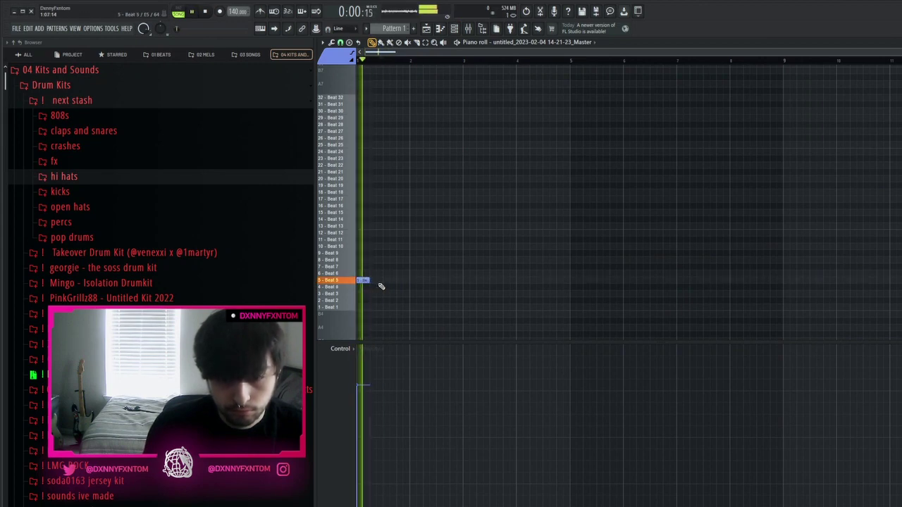
key(space)
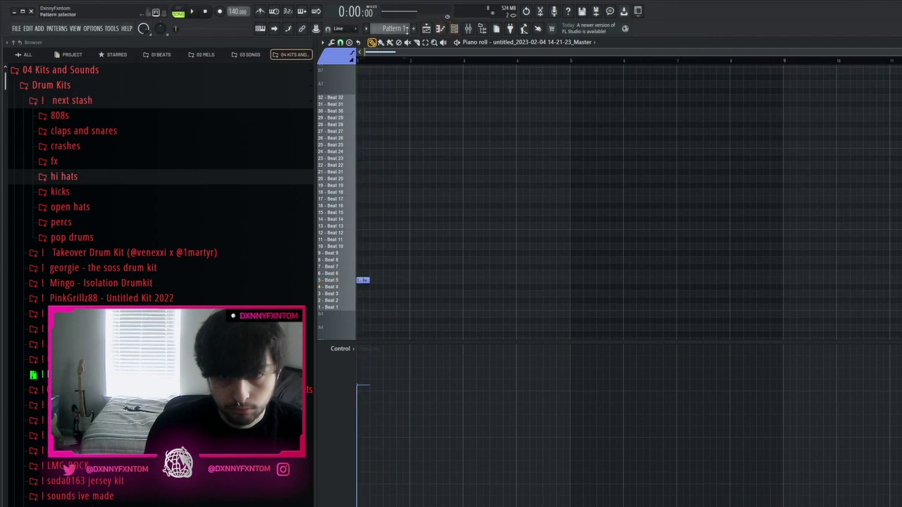
Play the pattern and add a second Beat 5 note plus short Beat 19 and Beat 20 notes in bar 1
click(426, 28)
click(454, 29)
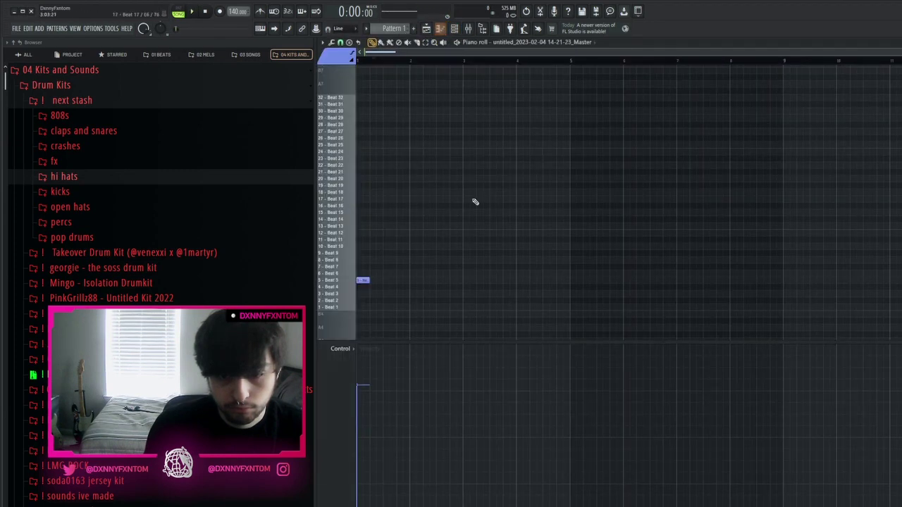
key(space)
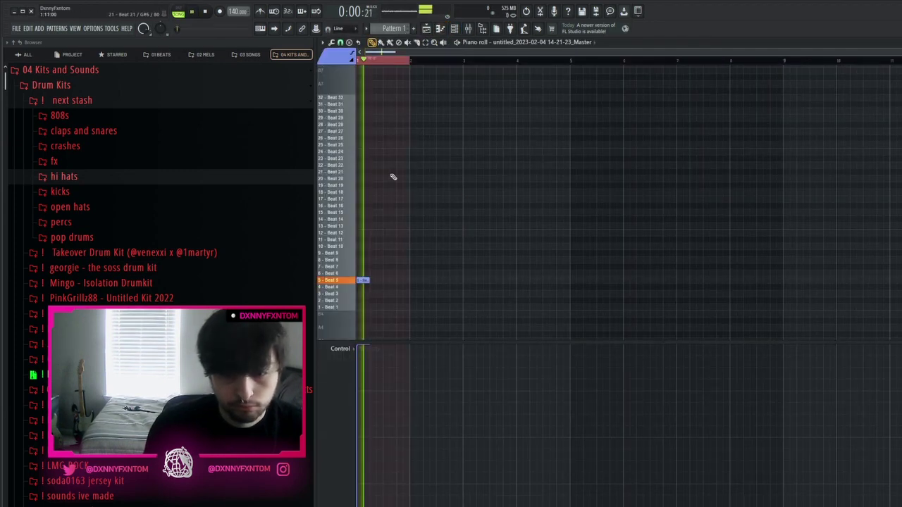
key(space)
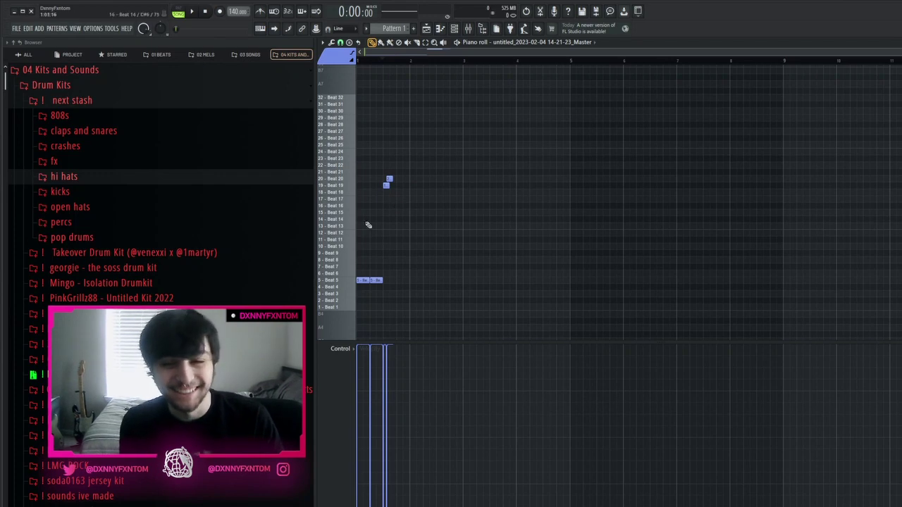
Repeat the bar 1 notes and delete the surplus copies, keeping one extra Beat 5 note at the end of bar 1
key(ctrl+b)
right_click(415, 280)
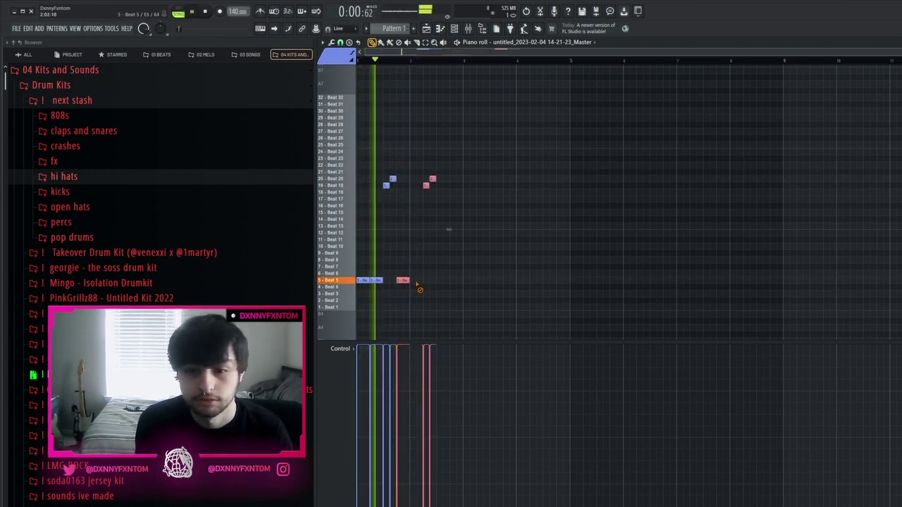
right_click(432, 178)
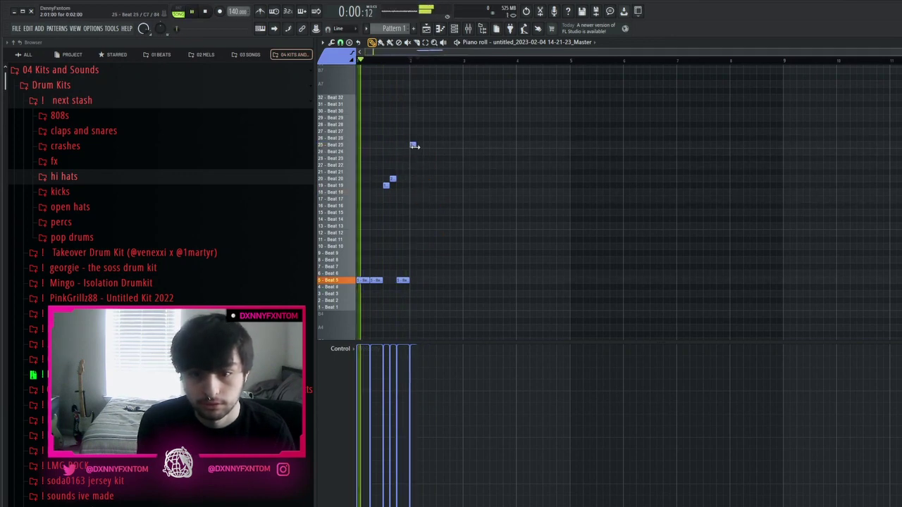
Place two consecutive Beat 25 notes at the start of bar 2, each the length of a Beat 5 note
drag(416, 147, 424, 146)
right_click(420, 145)
click(416, 145)
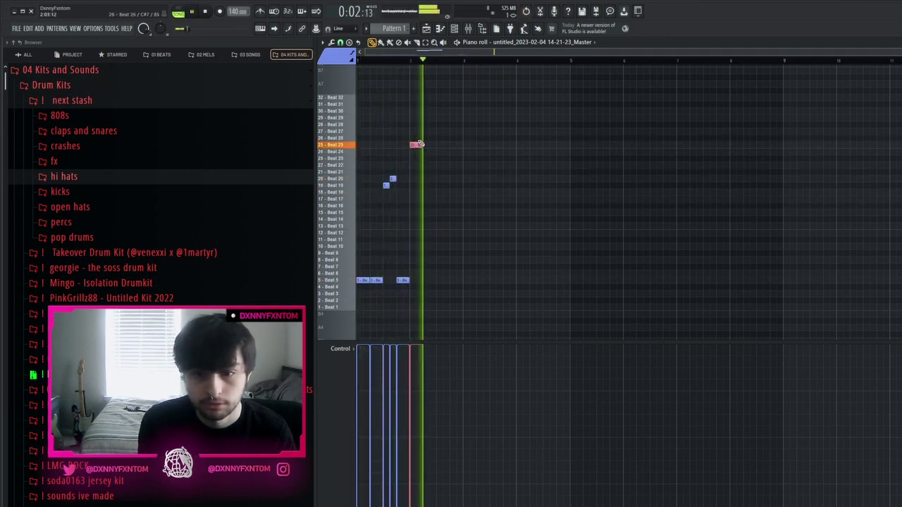
click(427, 145)
Finish bar 2 with short Beat 29 and Beat 30 notes followed directly by a longer Beat 32 note
key(space)
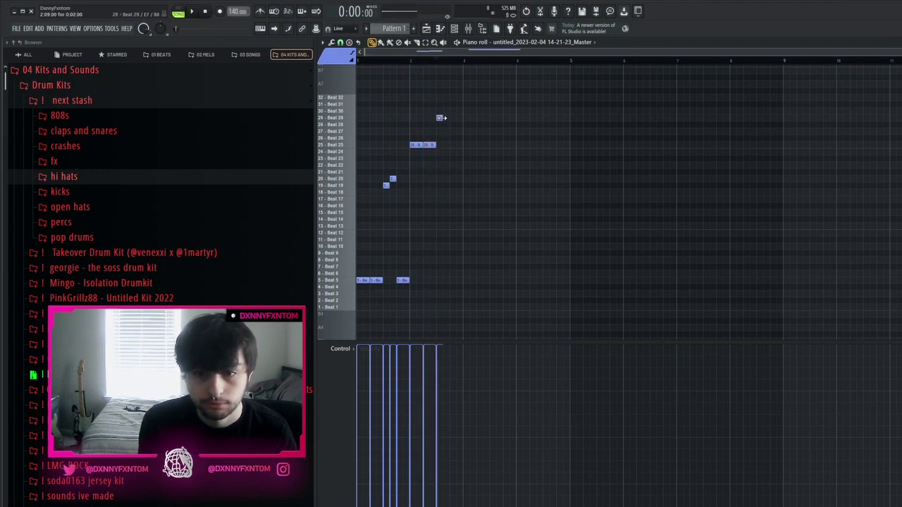
key(space)
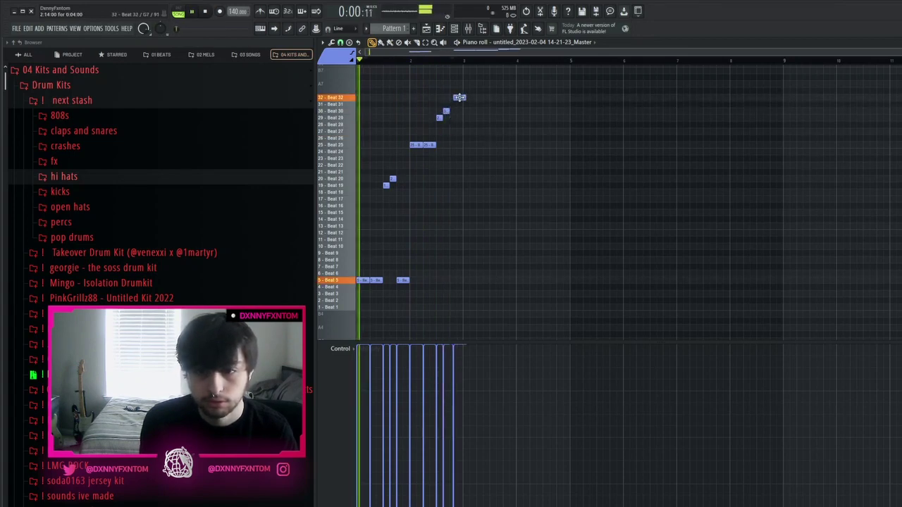
drag(460, 97, 456, 98)
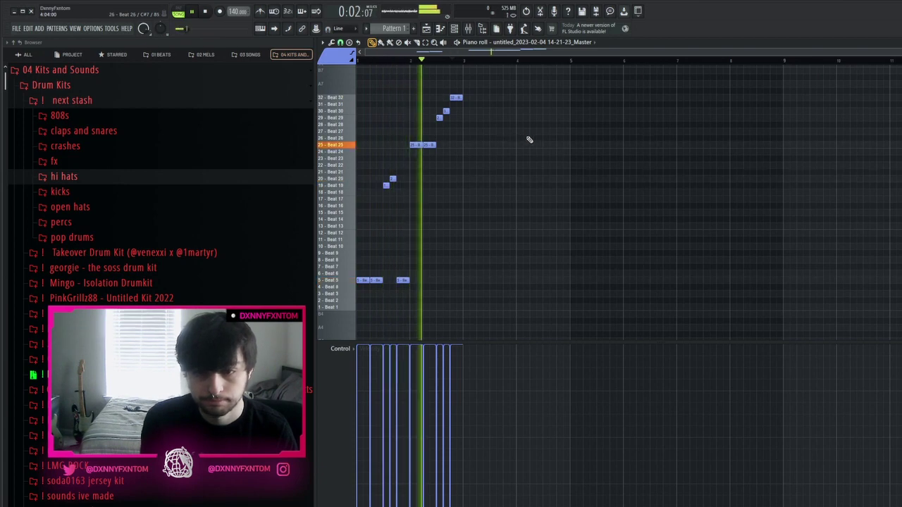
Duplicate the two-bar slice phrase and then the resulting four bars so the melody fills eight bars
key(ctrl+b)
scroll(503, 186, up, 2)
ctrl+click(658, 222)
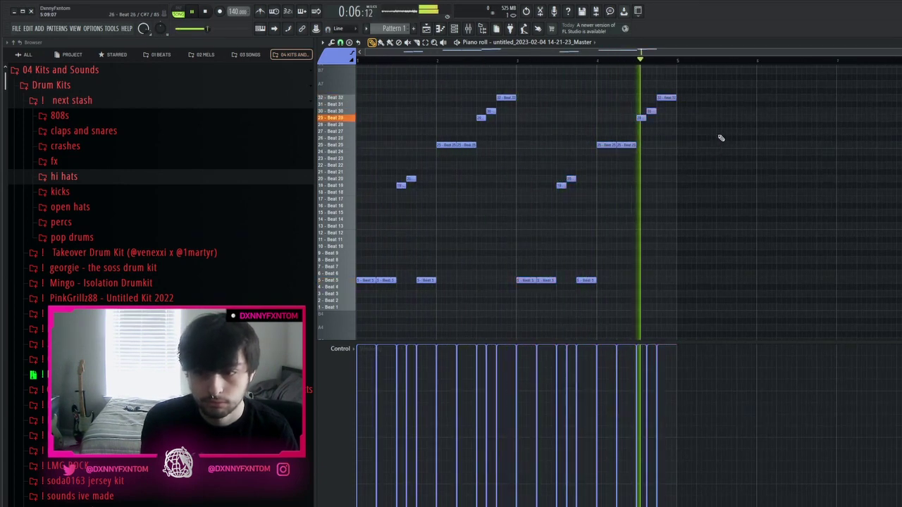
key(ctrl+b)
scroll(725, 132, down, 2)
ctrl+click(731, 227)
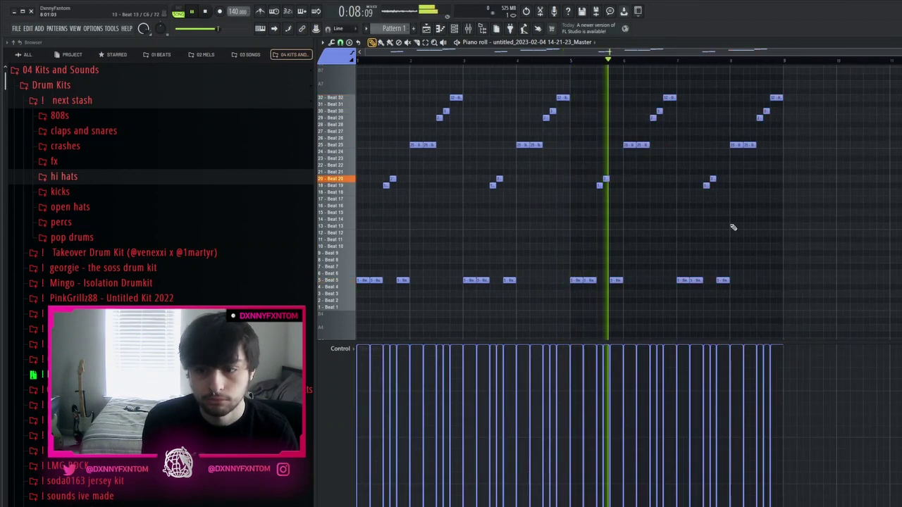
Try moving the first two Beat 5 notes of bar 7 to Beat 14 and deleting that bar's last Beat 5 note
drag(677, 290, 686, 214)
click(681, 56)
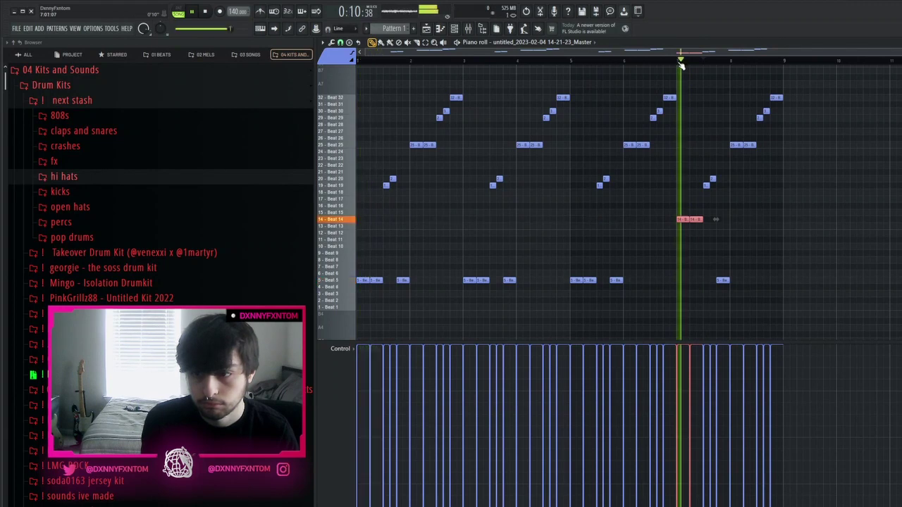
click(690, 219)
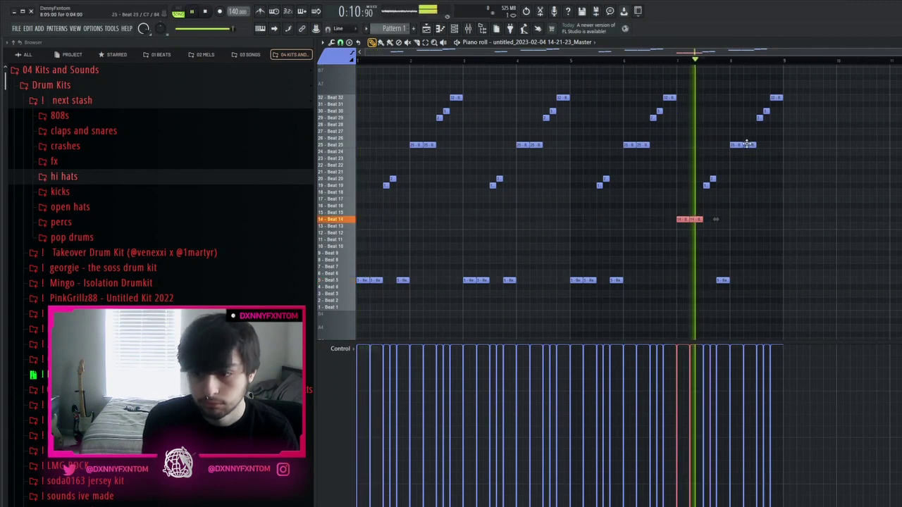
drag(728, 136, 763, 153)
key(space)
key(space)
right_click(726, 279)
key(space)
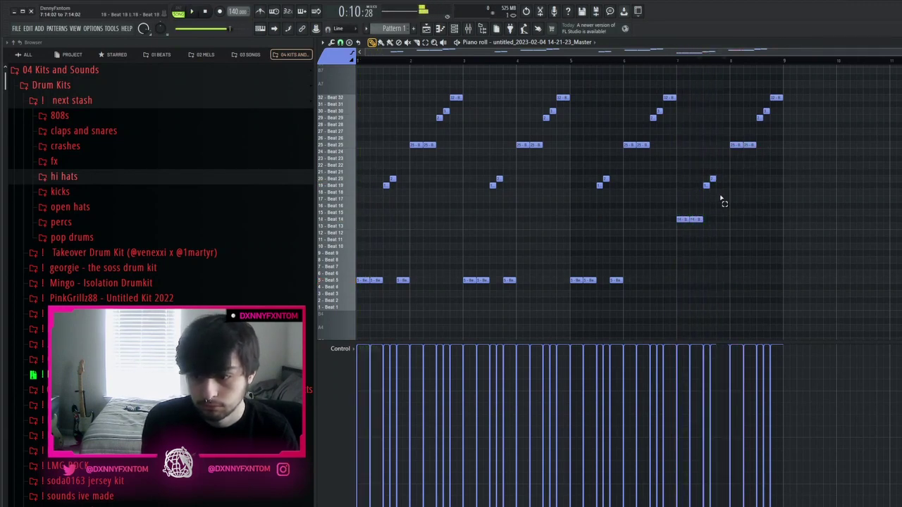
Try a rising Beat 15 and Beat 16 ending in bar 7 and clear the slice notes from bar 8
drag(706, 185, 706, 212)
key(space)
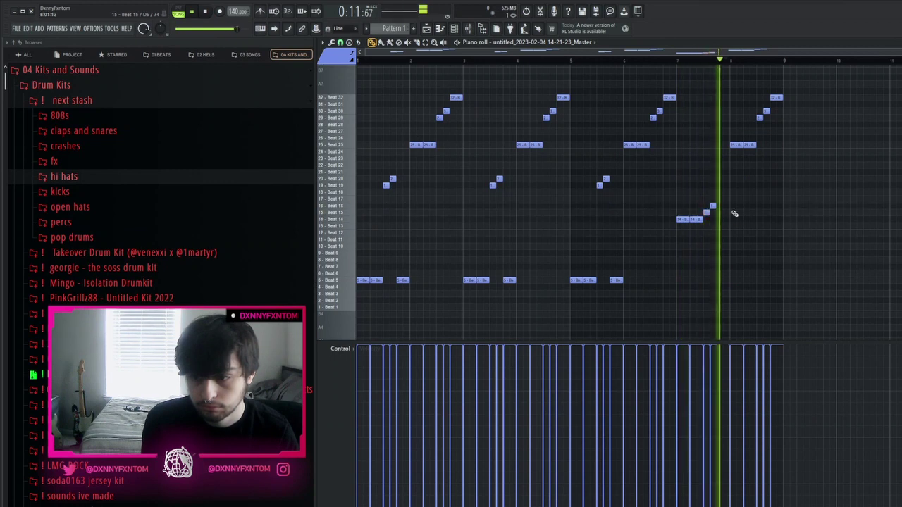
click(726, 200)
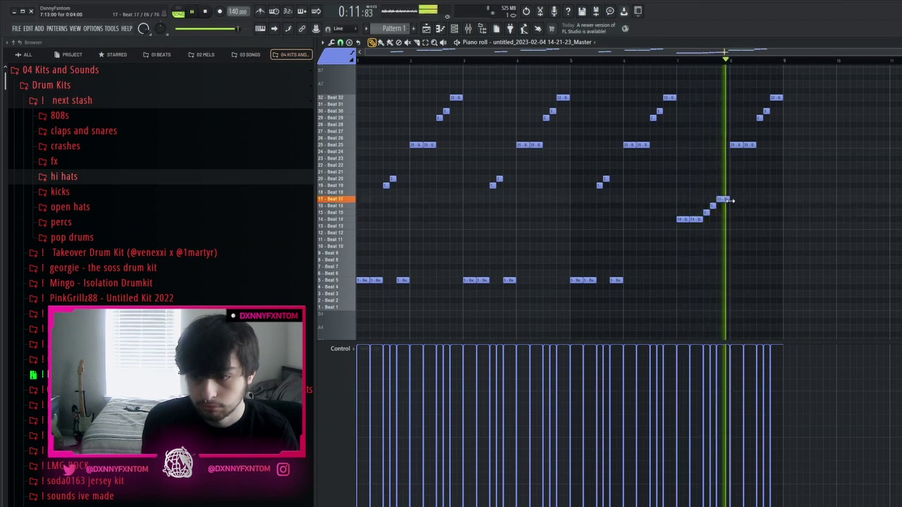
right_click(736, 146)
right_click(760, 117)
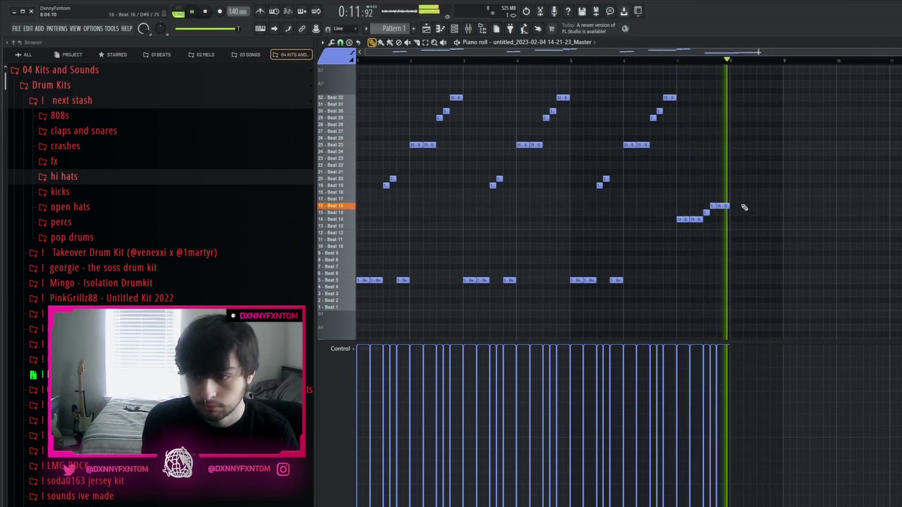
key(space)
Try a Beat 6 note in bar 8, replace it with three Beat 5 notes and play the pattern
click(727, 194)
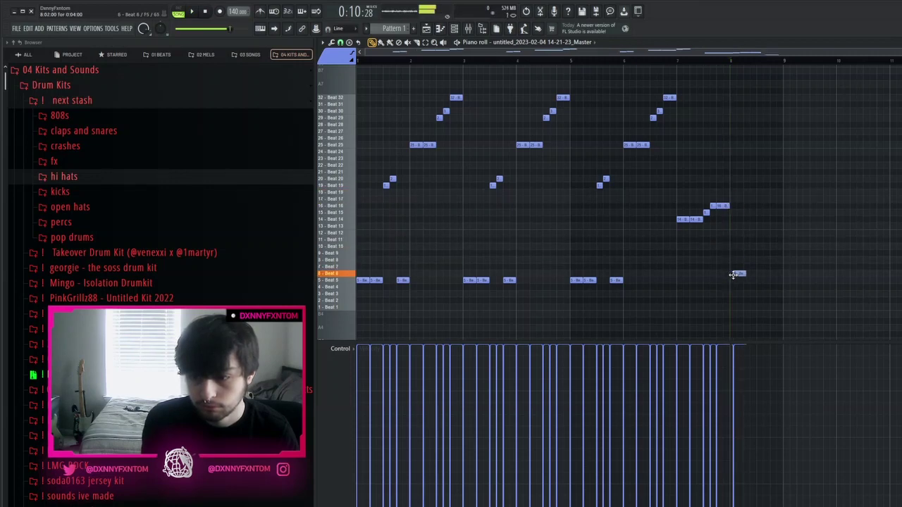
right_click(734, 274)
drag(699, 295, 737, 281)
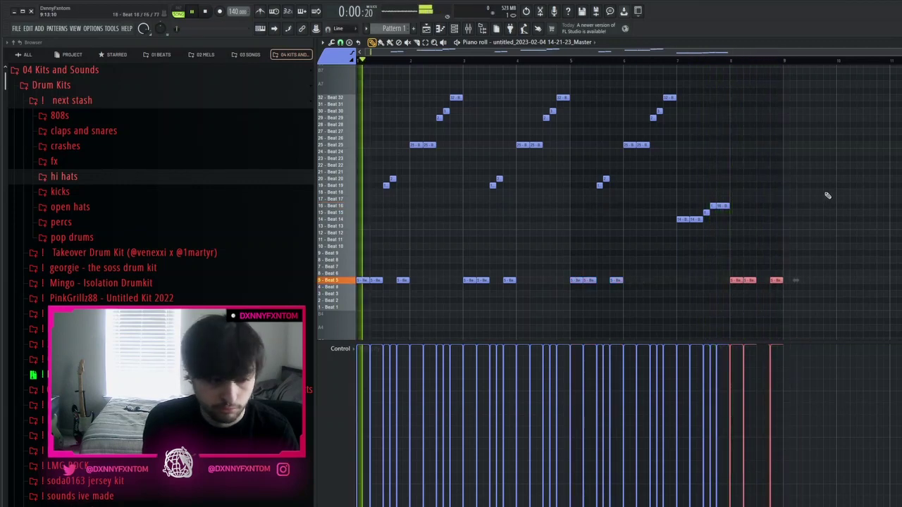
ctrl+click(827, 169)
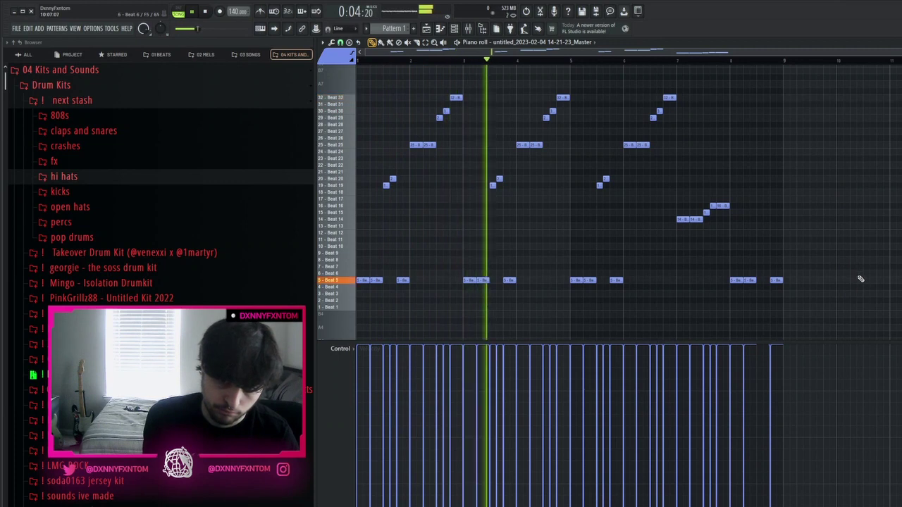
Delete all slice notes in bars 5 to 8 and duplicate bars 1 to 4 in their place
drag(857, 297, 579, 65)
key(Delete)
key(ctrl+b)
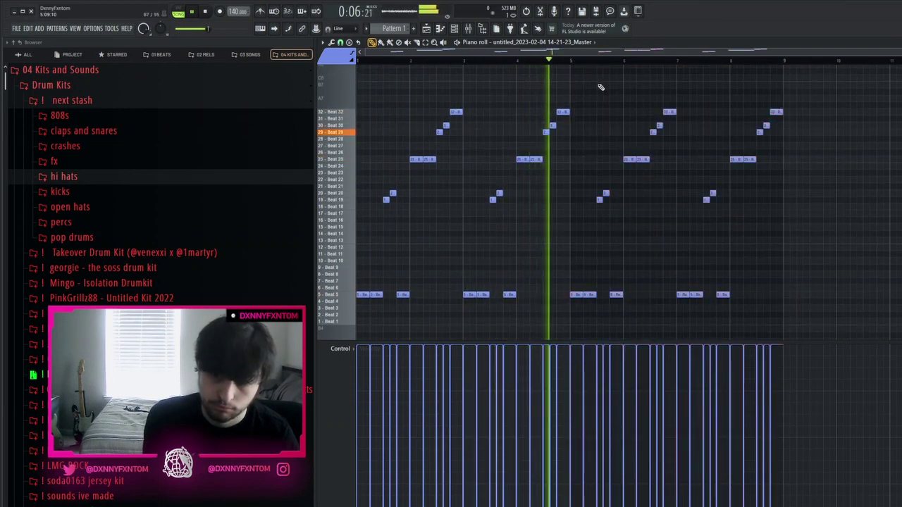
Open the Fruity Slicer channel from the channel rack, raise its pitch shift and put the plugin window away
click(477, 28)
click(432, 235)
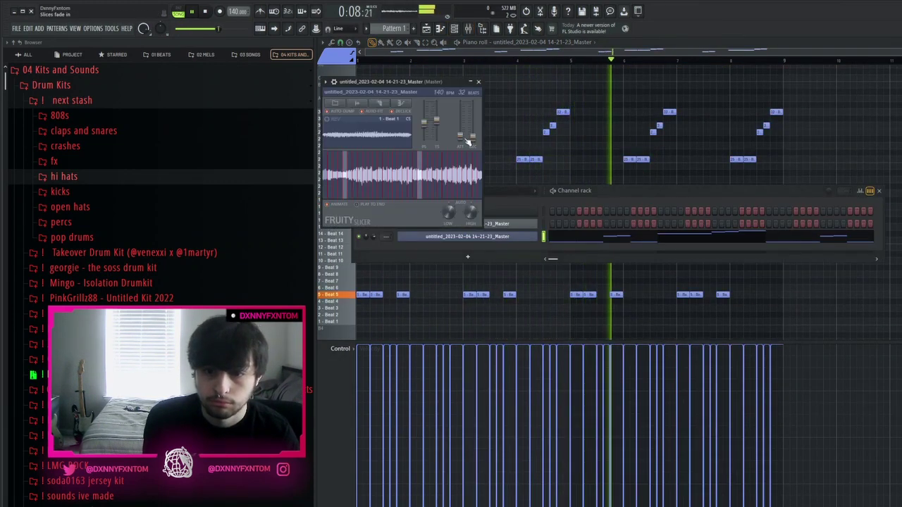
drag(427, 129, 426, 113)
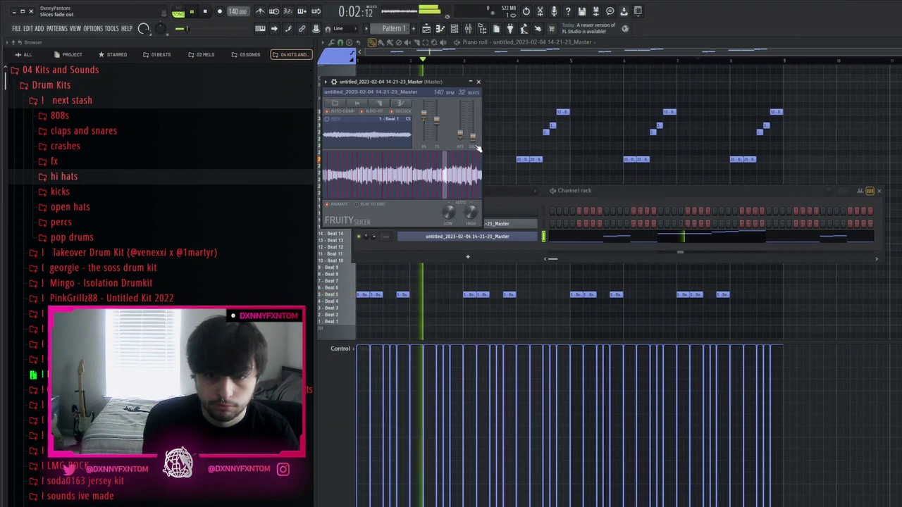
click(471, 82)
Delete the original audio clip channel, route the slicer channel to mixer track 1 and play the pattern
click(488, 212)
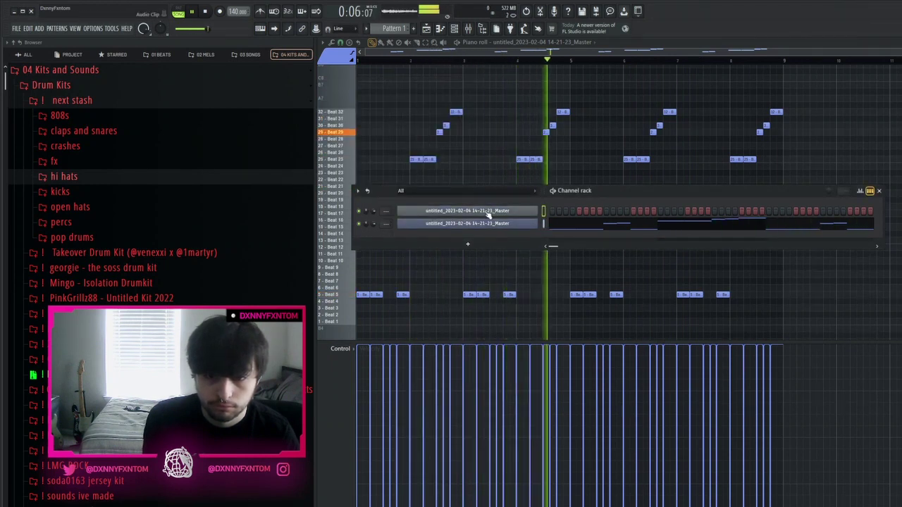
key(alt+Delete)
key(space)
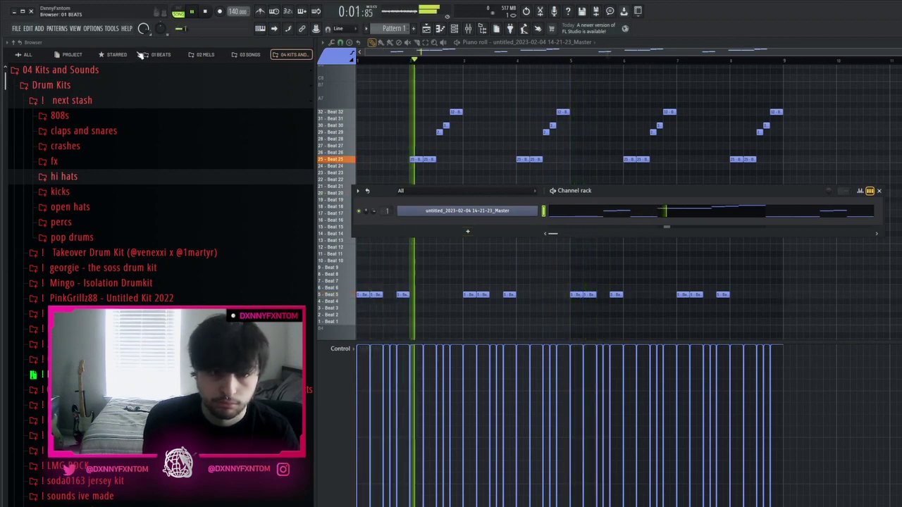
Add the starred prophecy [bass] sample as a new channel and switch the browser to the 02 MELS folder
click(116, 54)
drag(85, 408, 462, 231)
click(216, 55)
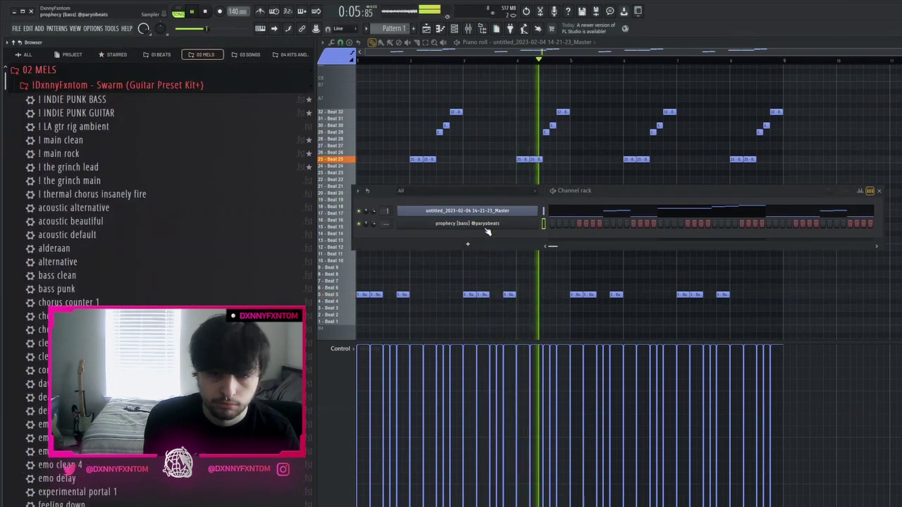
click(485, 226)
key(Escape)
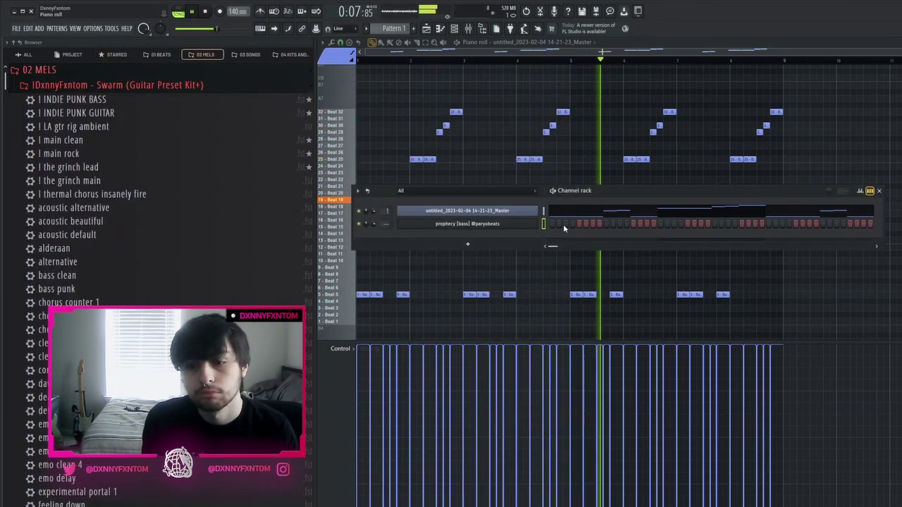
Open the prophecy [bass] channel of Pattern 1 in the piano roll and play the pattern
click(560, 224)
key(space)
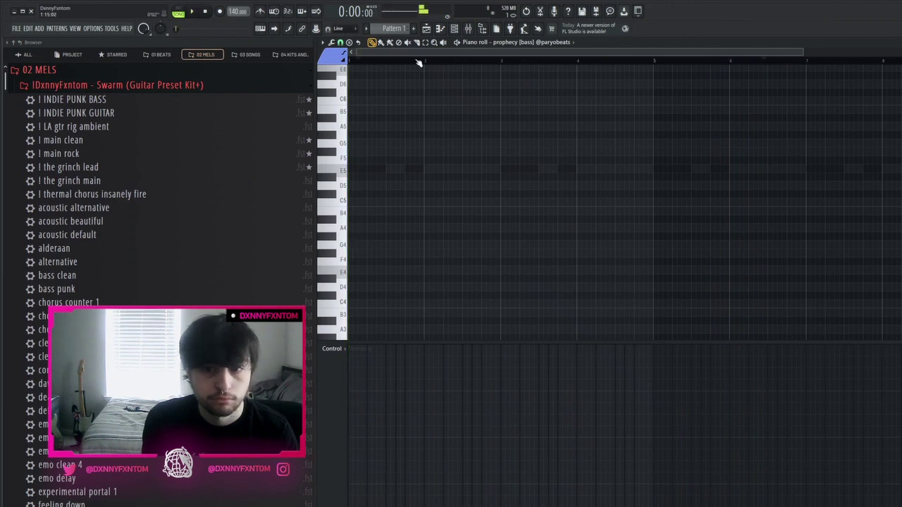
key(space)
click(449, 212)
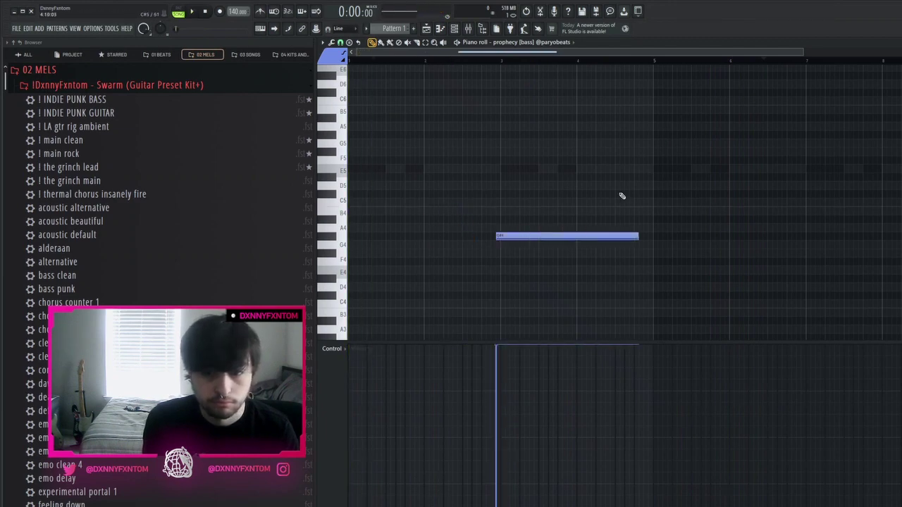
key(space)
click(361, 110)
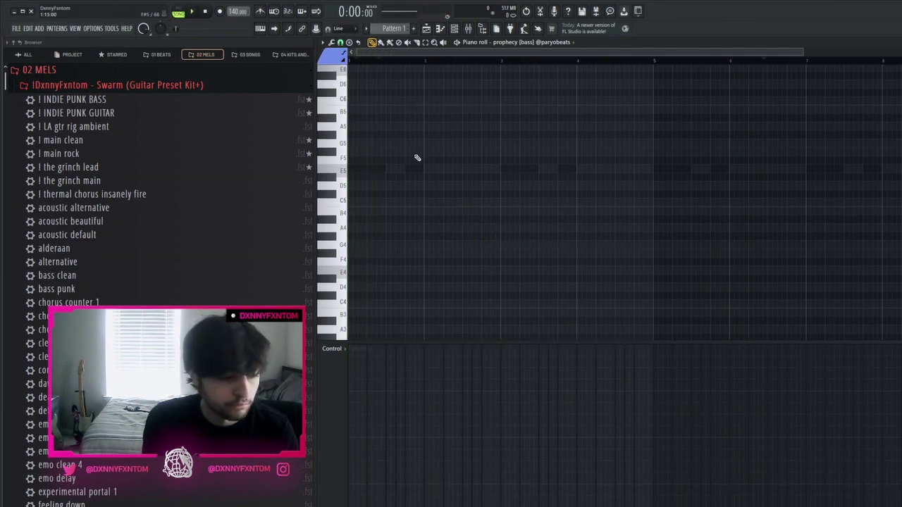
key(space)
key(space)
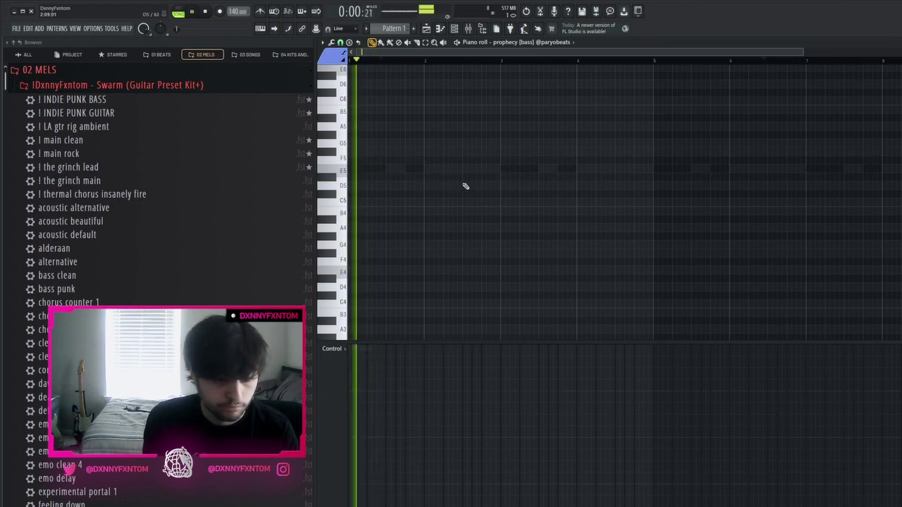
Place an A5 bass note at the start of bar 1 and shorten it to one bar
key(space)
click(361, 133)
key(space)
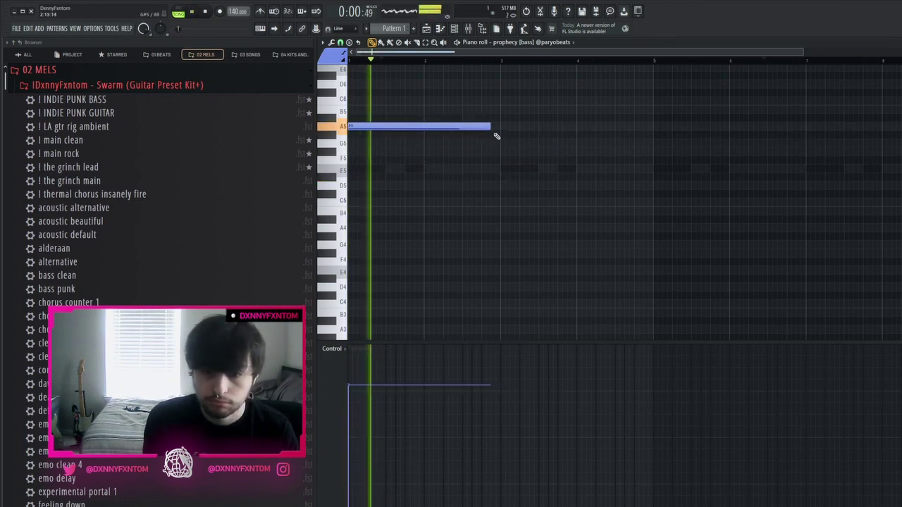
drag(491, 127, 423, 127)
Add a one-bar bass note in bar 2, trying it at D#5 before moving it to F5 during playback
click(425, 170)
key(space)
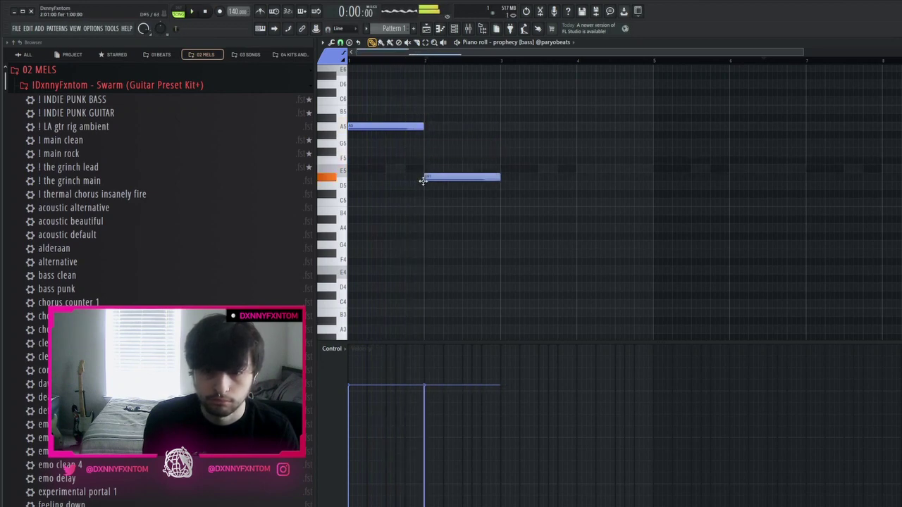
scroll(425, 160, down, 2)
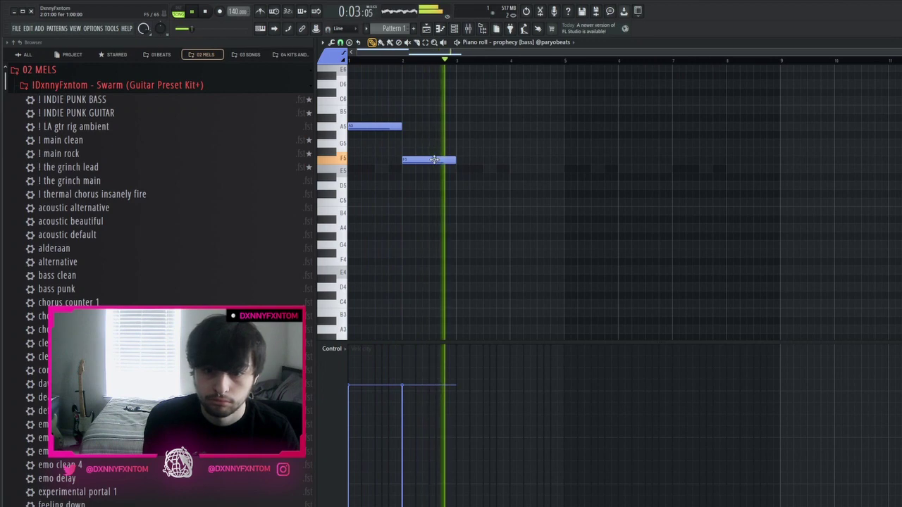
key(space)
Add a one-bar D5 bass note in bar 3 and a one-bar F5 note in bar 4, checking them in playback
click(458, 185)
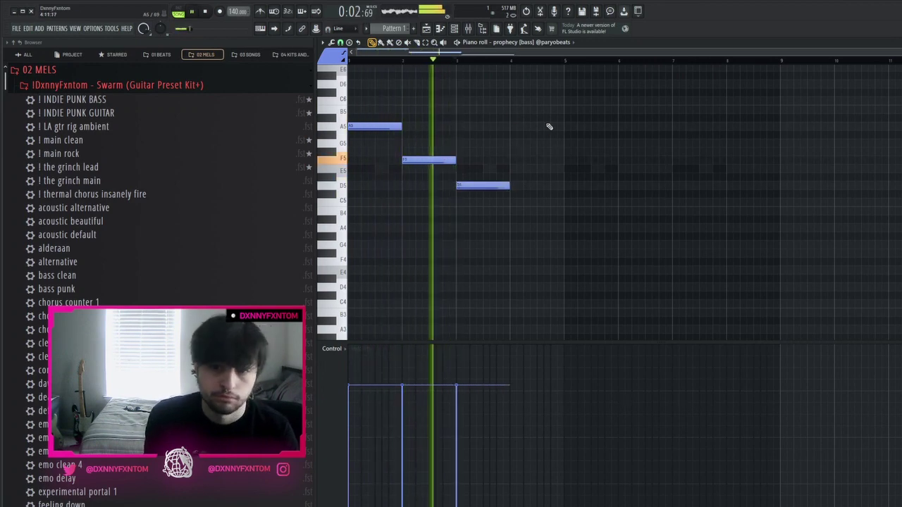
click(515, 185)
key(space)
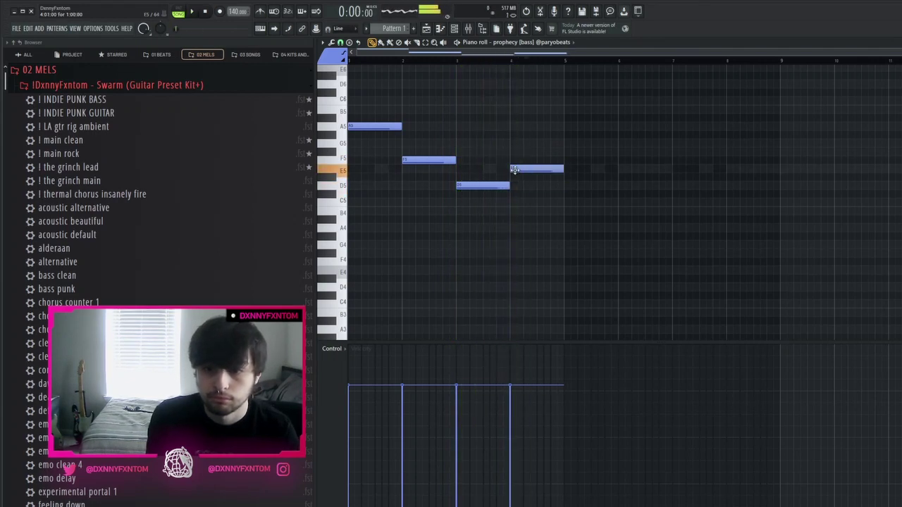
key(space)
click(513, 60)
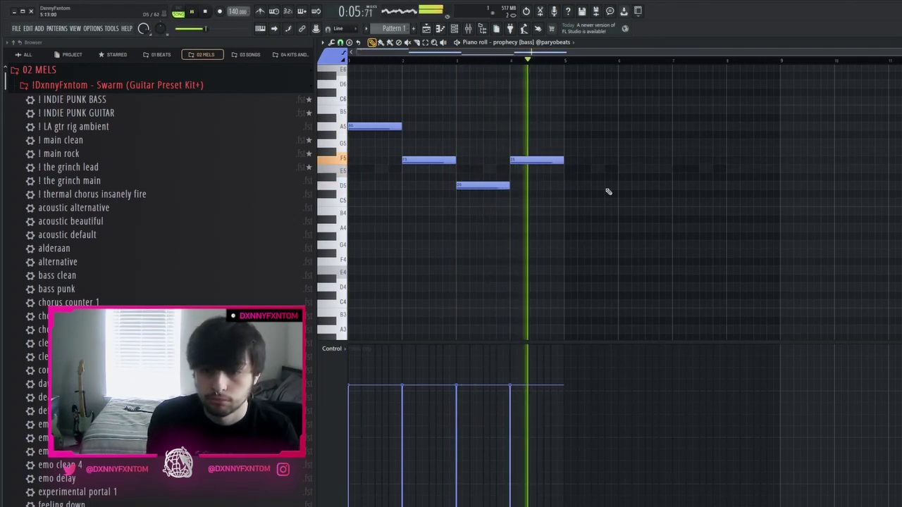
Duplicate the whole four-bar bass line into bars 5 to 8 and clear the note selection
key(ctrl+a)
key(ctrl+b)
key(ctrl+d)
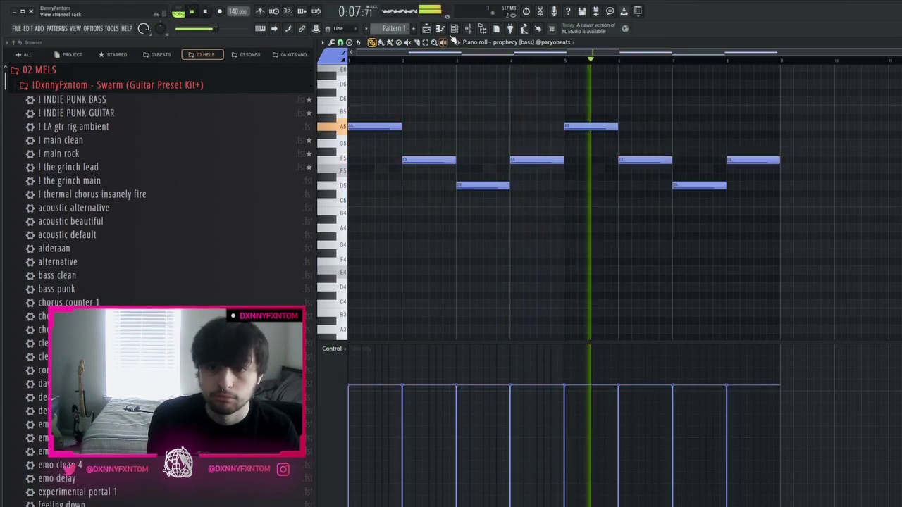
Change the bar 2 bass note in the first four bars, trying it at D6 before moving it down to D5
key(F6)
key(space)
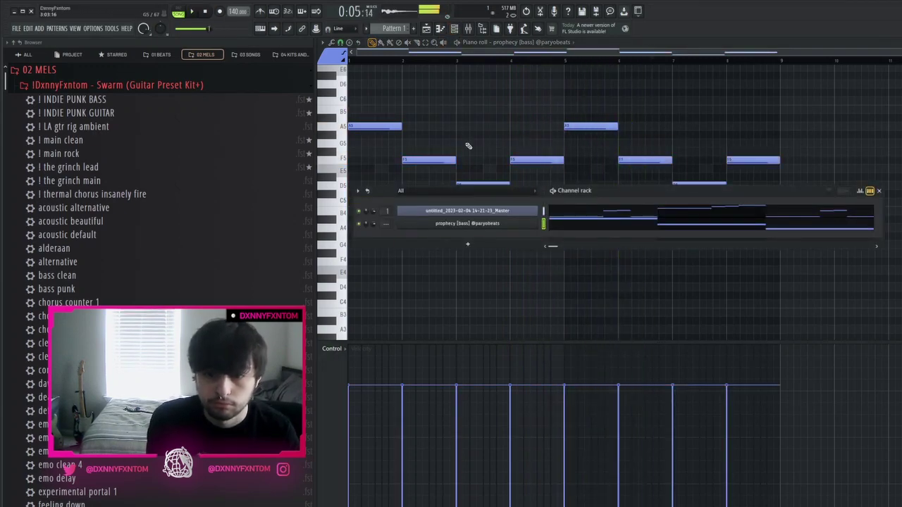
key(space)
key(F6)
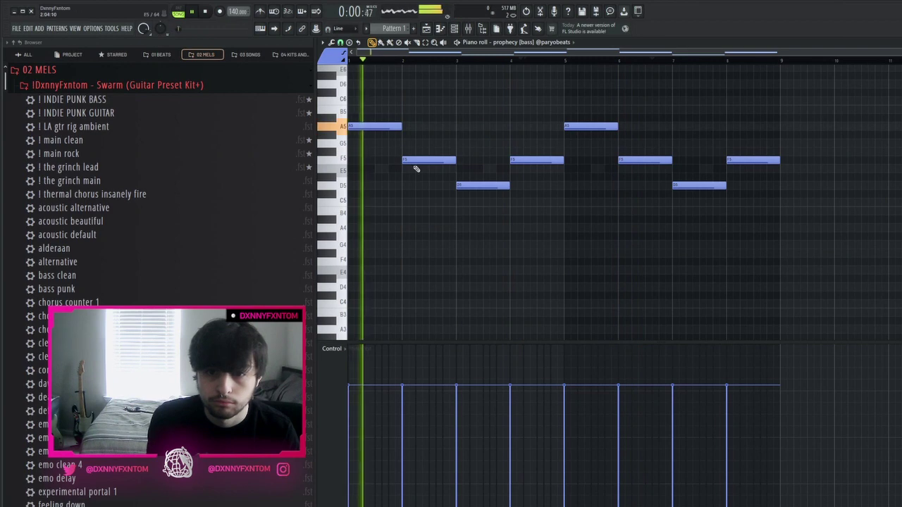
drag(413, 161, 415, 100)
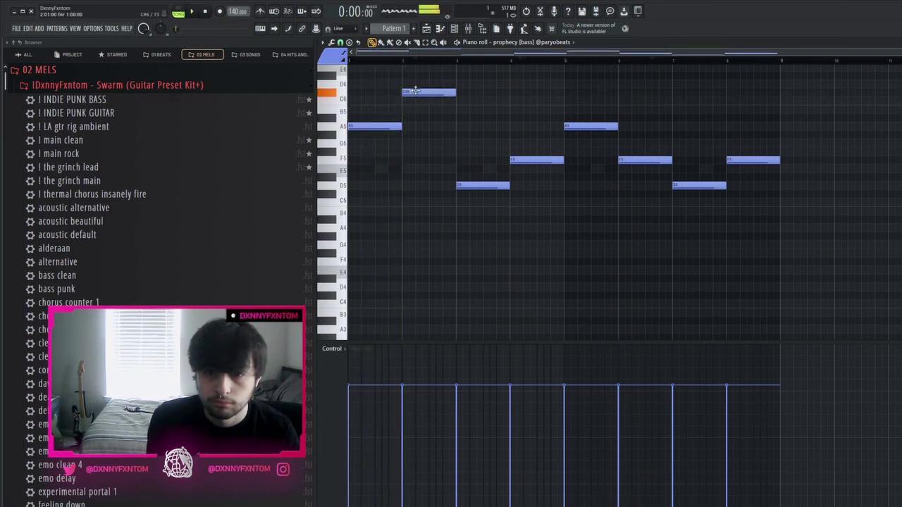
key(ctrl+z)
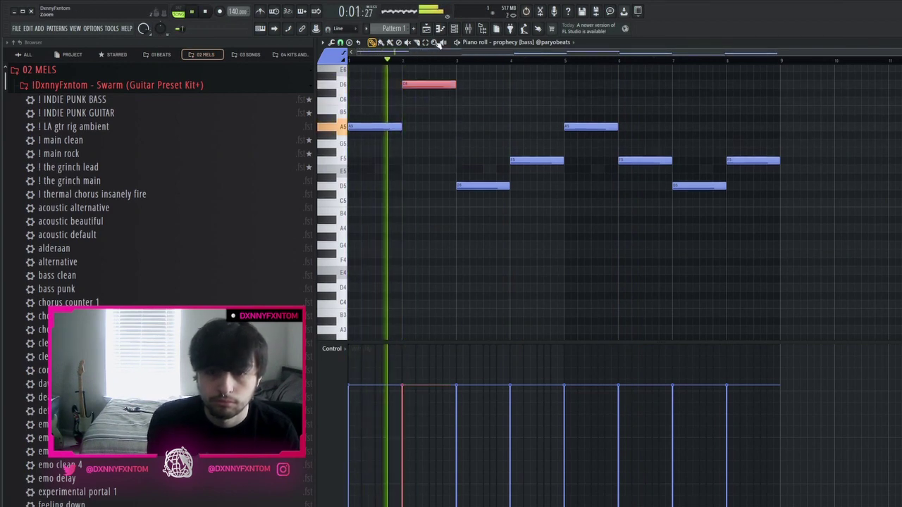
key(space)
key(space)
key(ctrl+z)
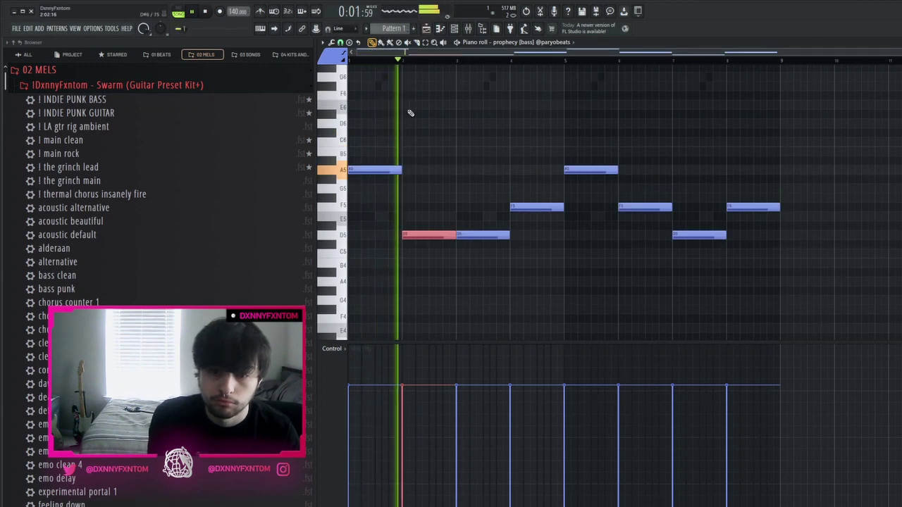
Move the bar 3 bass note to F5 and try the bar 4 note at G5 during playback
ctrl+click(458, 194)
drag(470, 231, 471, 208)
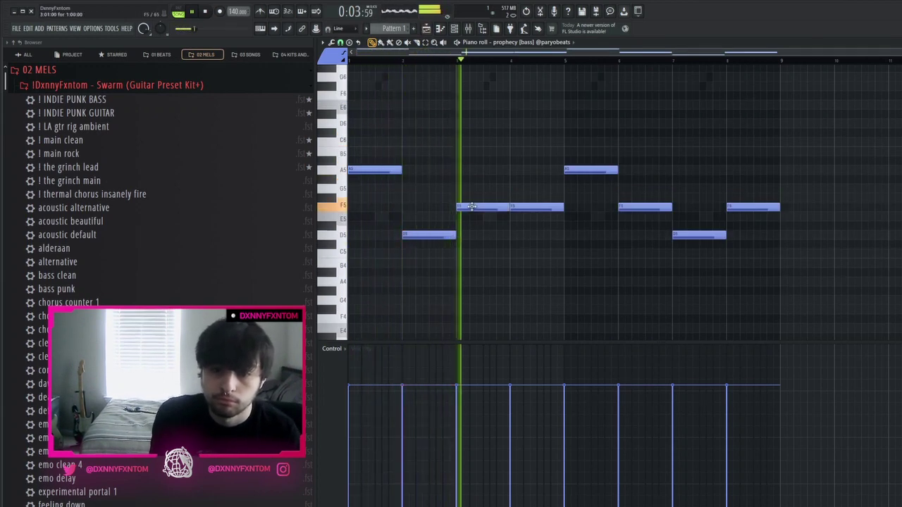
mouse_move(527, 210)
mouse_down()
mouse_move(528, 226)
mouse_move(537, 213)
mouse_up()
key(space)
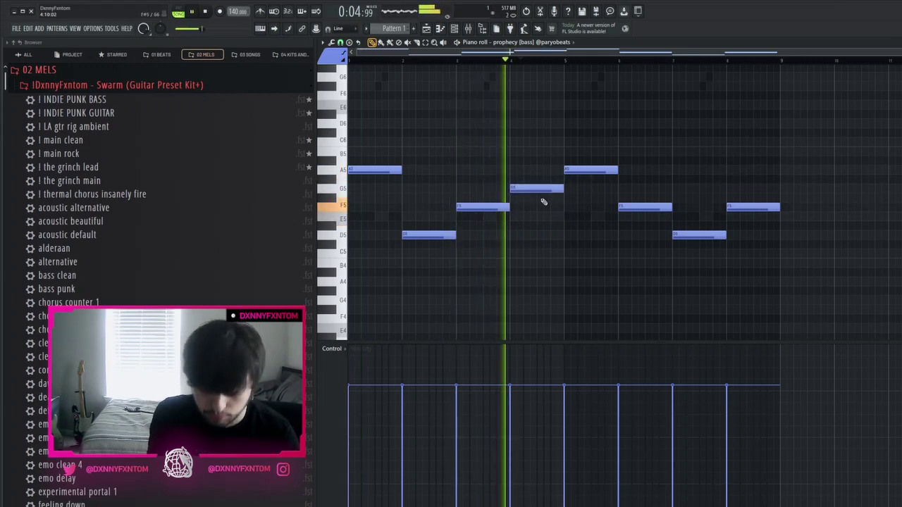
Replace the bar 4 bass note with a one-bar D5 and make bars 5 to 8 repeat the revised four-bar line
right_click(523, 188)
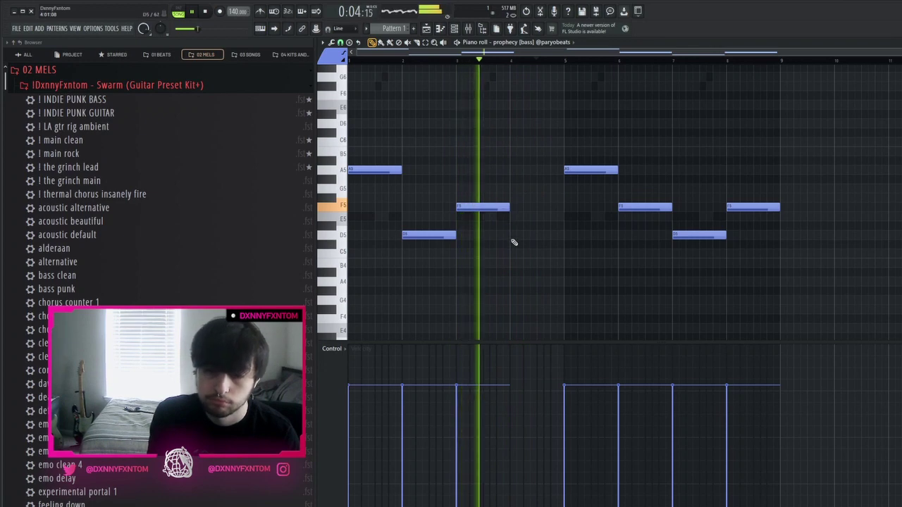
drag(489, 242, 531, 239)
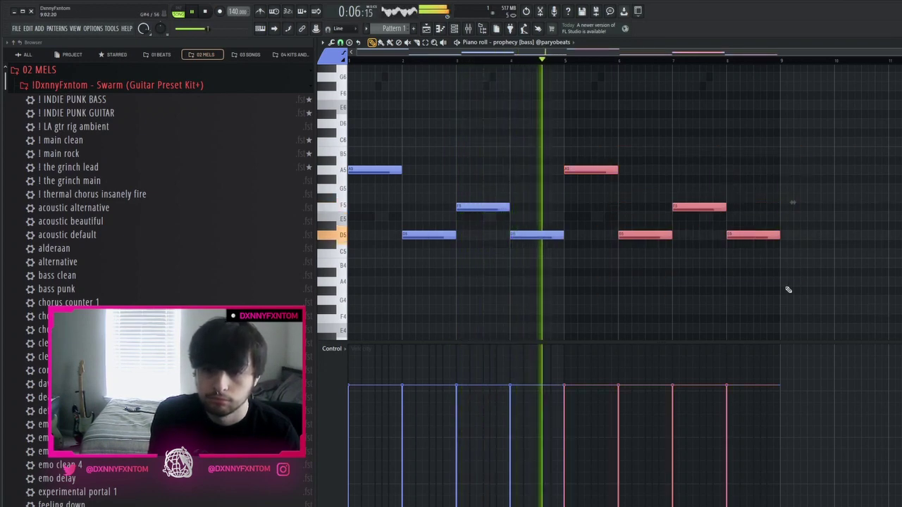
ctrl+click(788, 290)
Add an Analog Lab V channel, filter its presets to Pad, audition 053 AT - Exterminate and shuffle the preset list
click(455, 29)
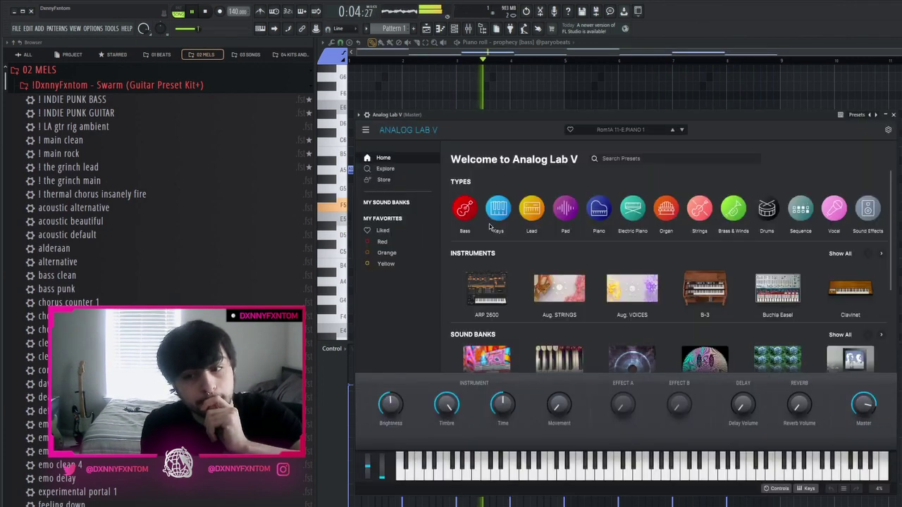
click(564, 209)
click(604, 262)
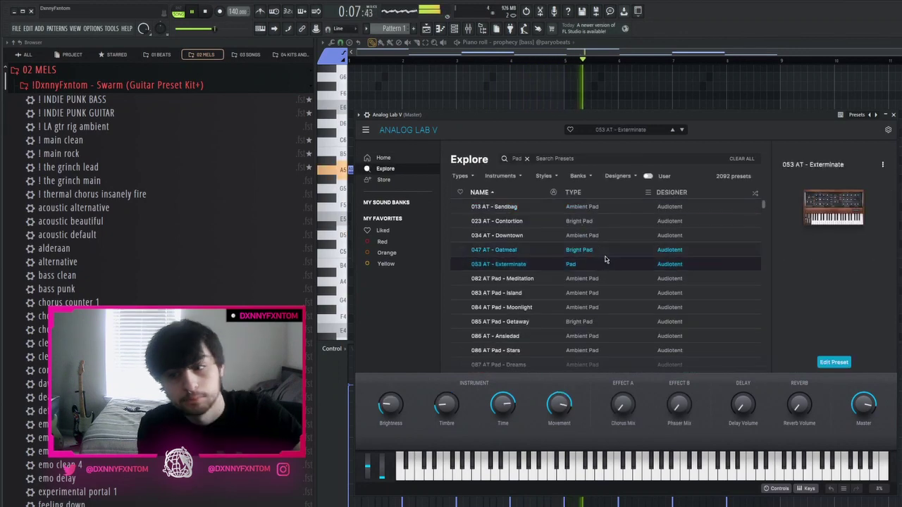
click(754, 193)
Audition the Andromeda Textures, Titano Choir II, See The Darkness and 096 AT Pad - Sunset pads over the playing loop
click(699, 224)
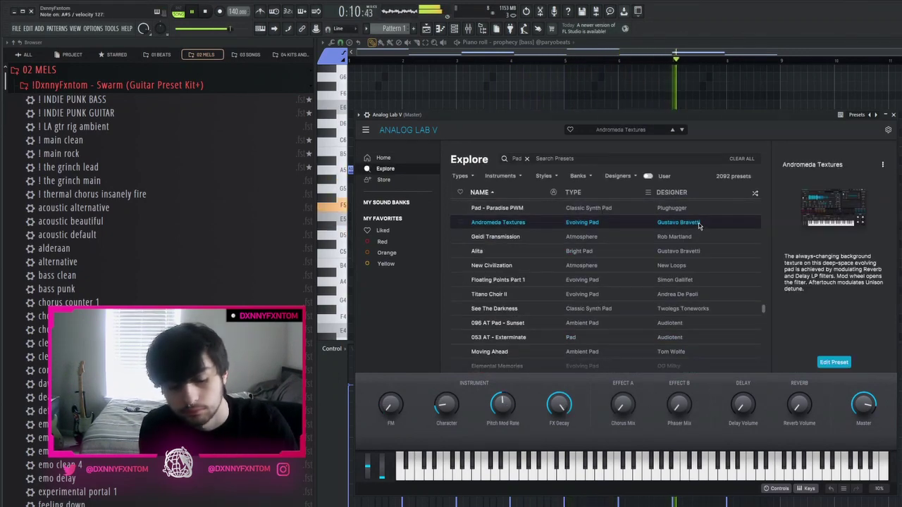
click(609, 292)
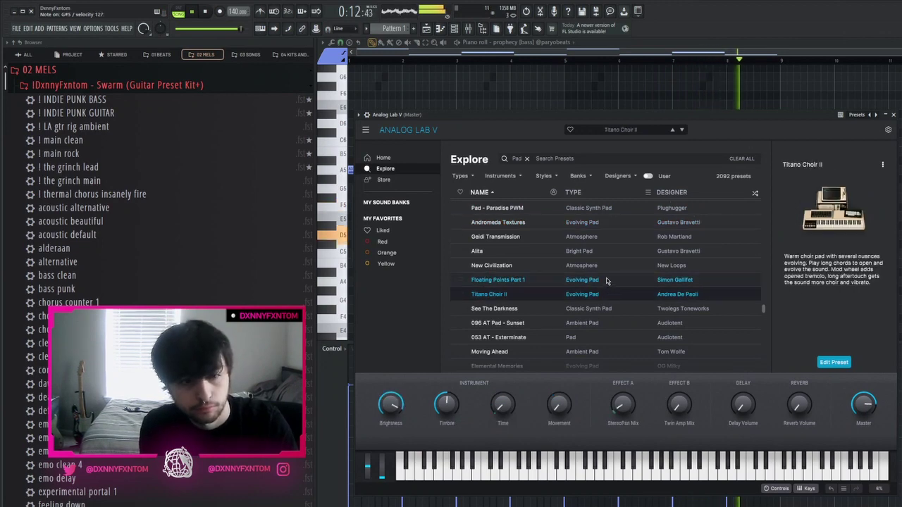
click(579, 314)
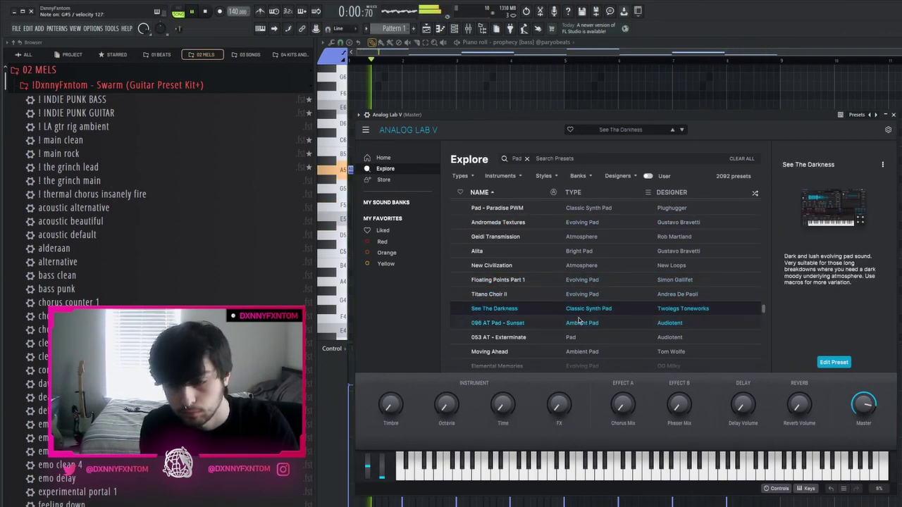
click(562, 324)
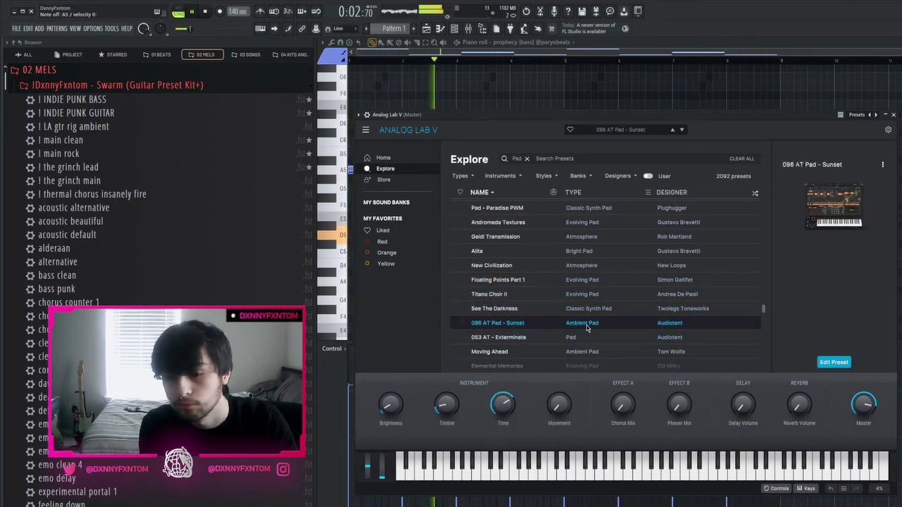
scroll(571, 326, down, 3)
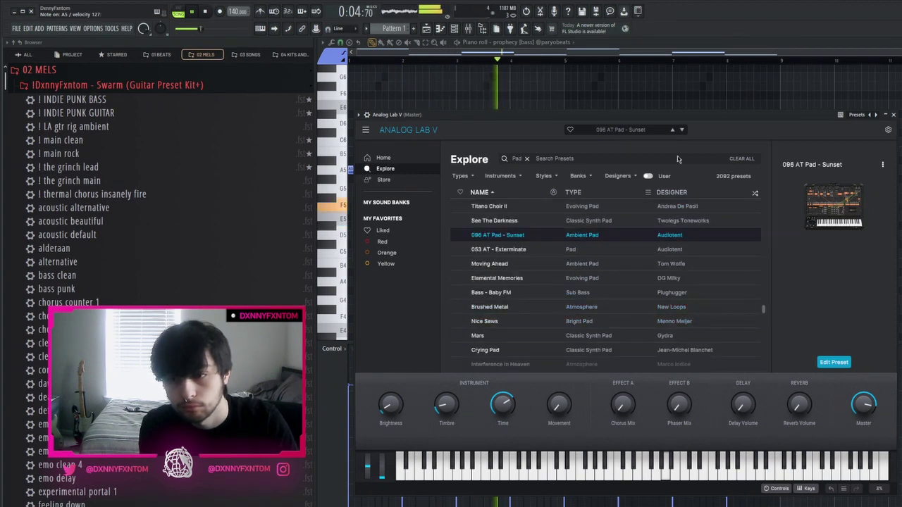
Reopen Analog Lab V and audition further pad presets, including Ranoch and The Board
click(548, 55)
click(455, 29)
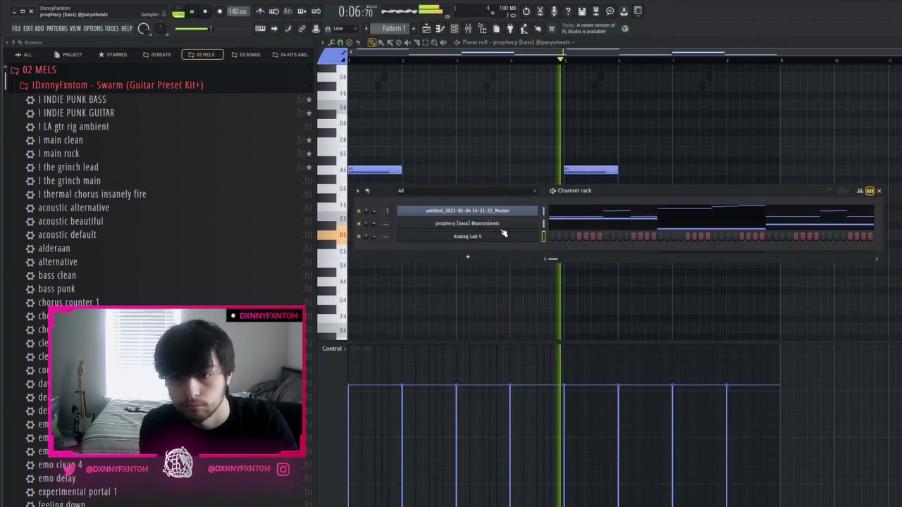
click(503, 234)
click(580, 313)
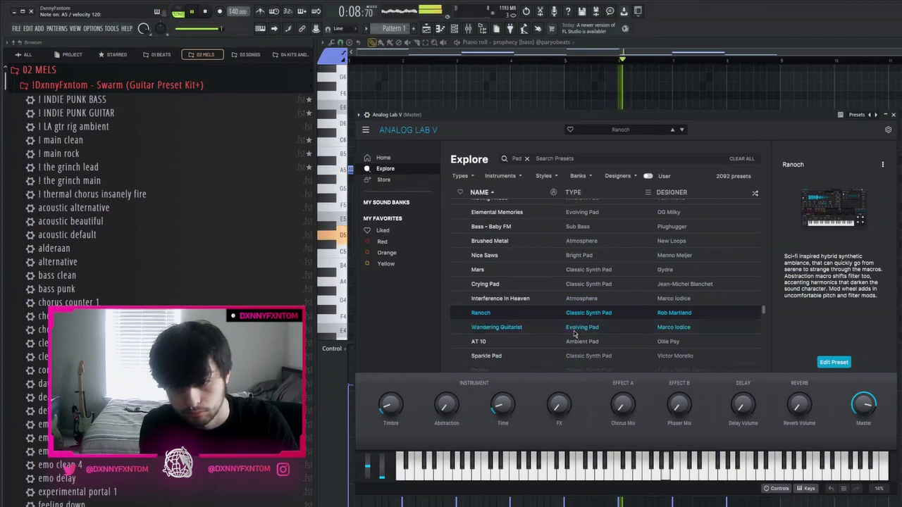
click(569, 343)
scroll(570, 337, down, 4)
click(570, 329)
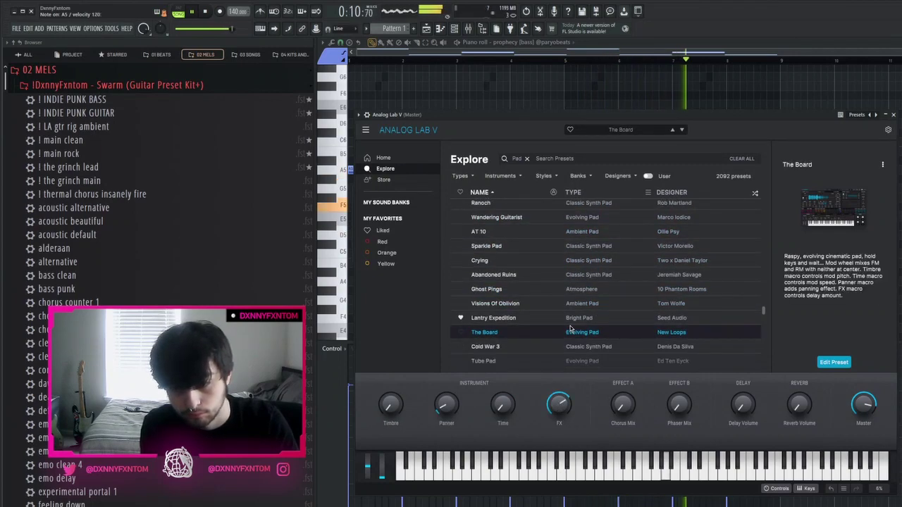
Audition the Crystal Choirs and SynthPad - Sense presets, and load Cold Choir as the pad sound
click(571, 319)
scroll(570, 317, down, 3)
click(571, 315)
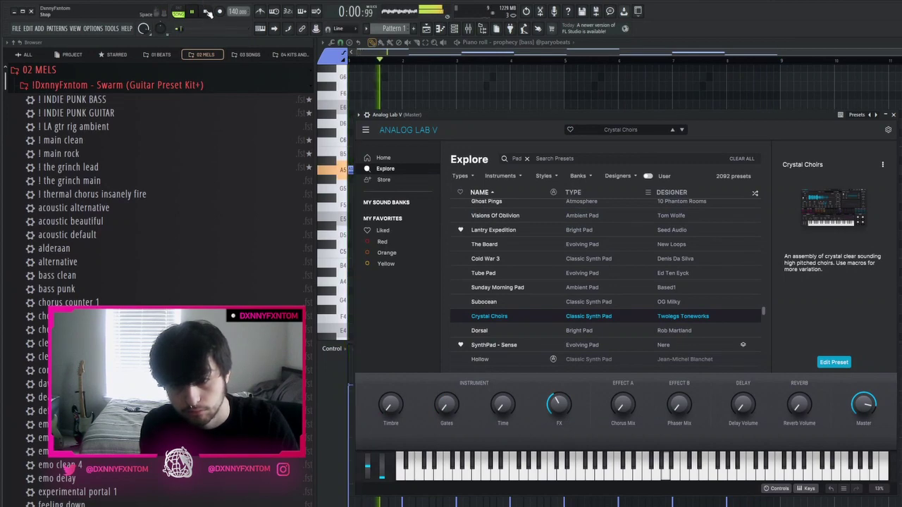
click(556, 346)
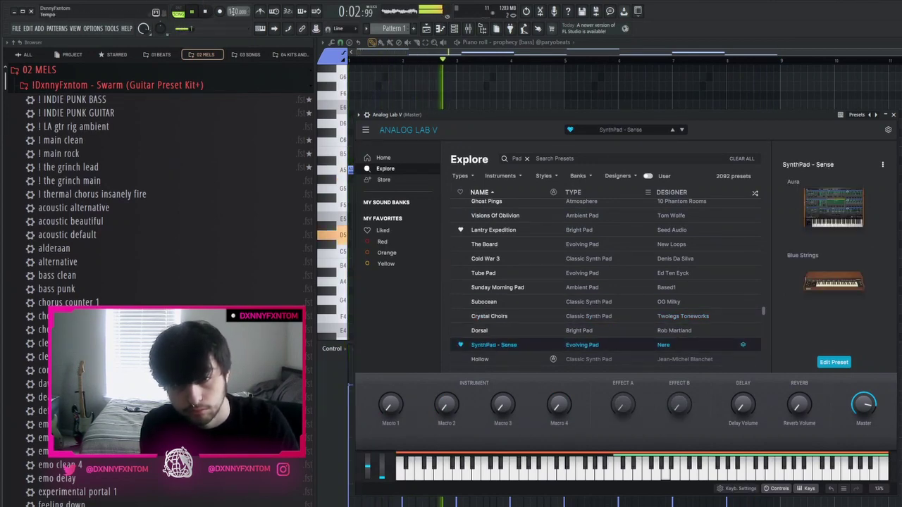
scroll(596, 315, down, 3)
click(574, 308)
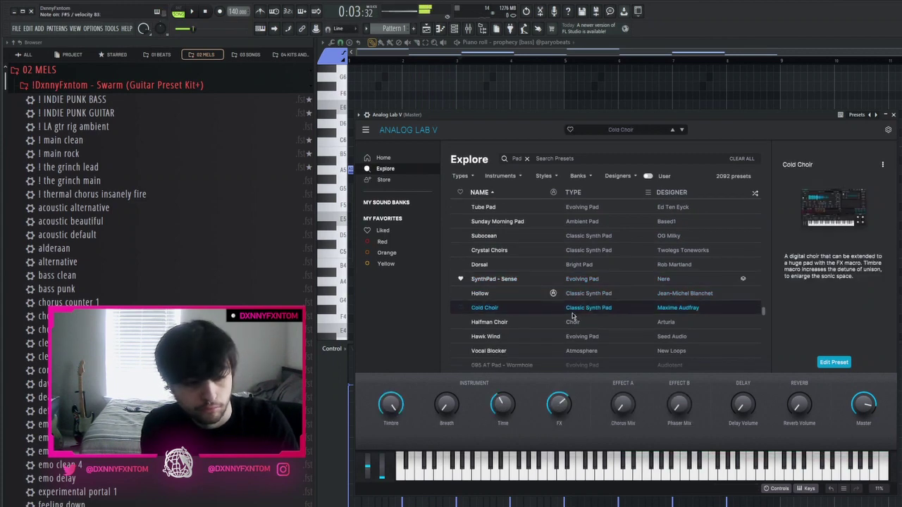
Place a one-bar A5 note in bar 1 of the Analog Lab V pattern and play it back
click(538, 83)
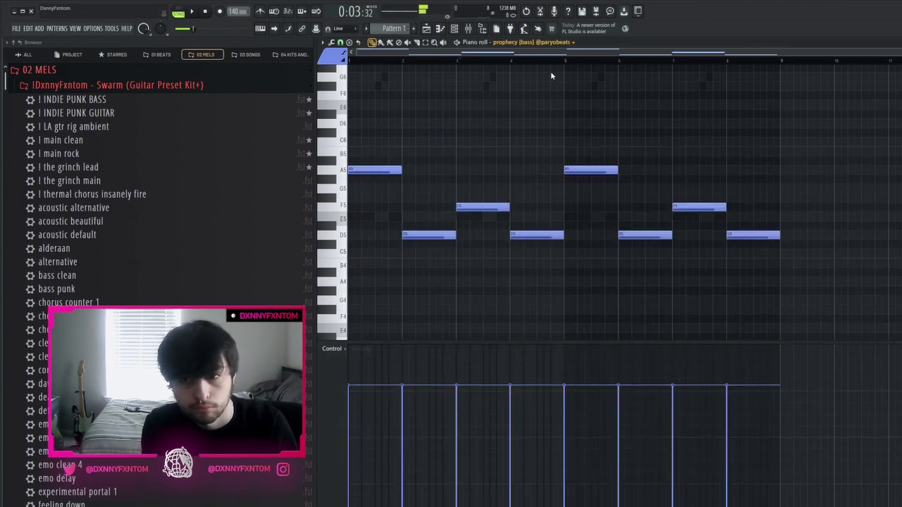
click(552, 75)
key(space)
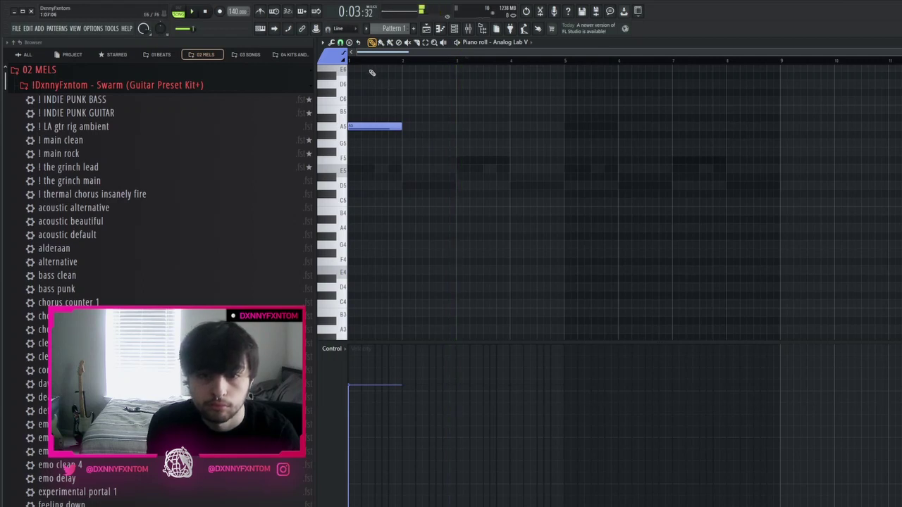
key(space)
Add a one-bar D5 pad note in bar 4 of the Analog Lab V pattern
click(455, 28)
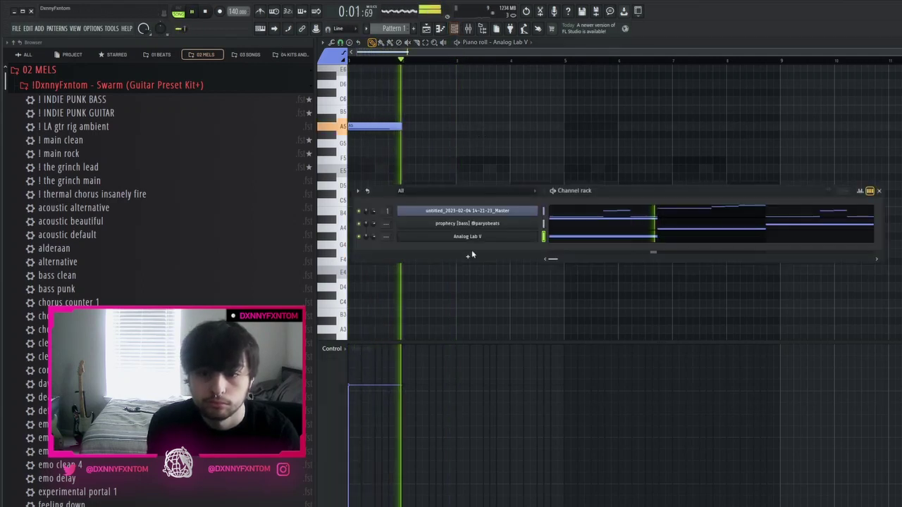
click(363, 236)
click(454, 29)
scroll(493, 246, up, 3)
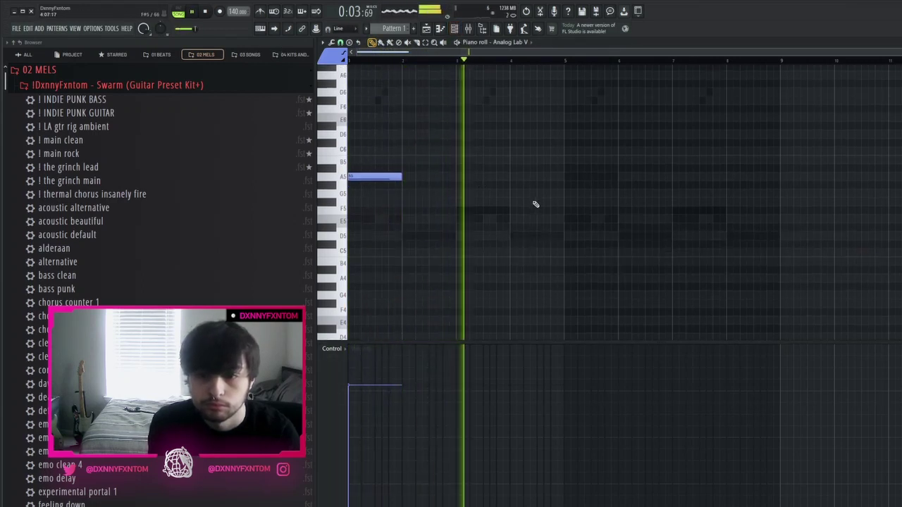
click(513, 237)
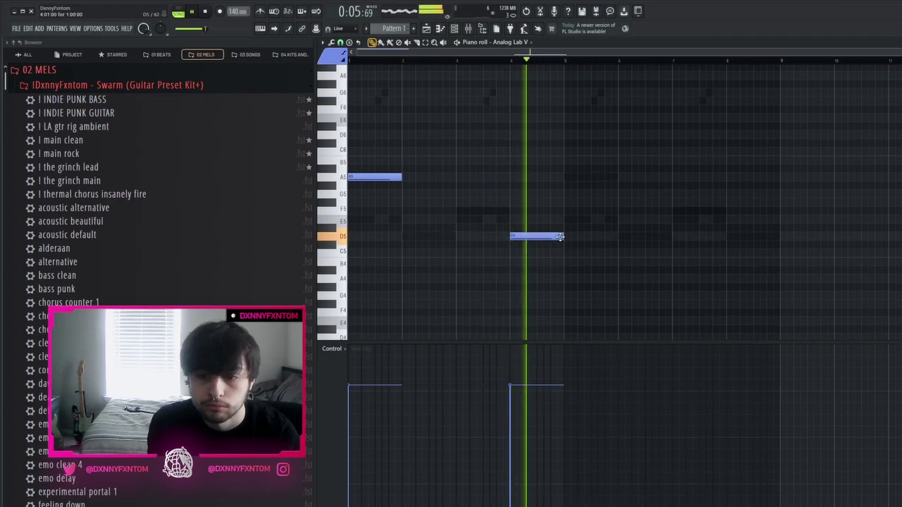
Duplicate the pad notes into bars 5 to 8 and add half-bar C6 notes at the ends of bars 3 and 7
key(ctrl+b)
ctrl+click(621, 127)
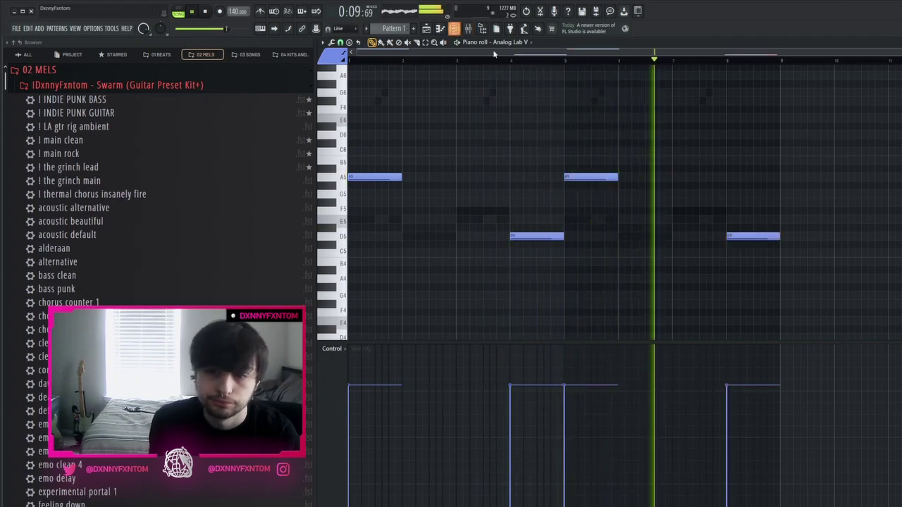
click(701, 143)
key(space)
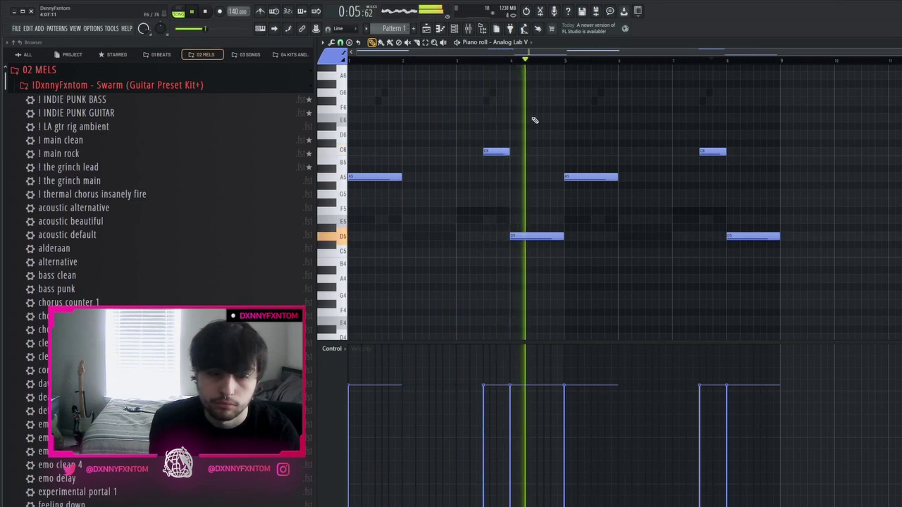
Route the bass and Analog Lab V channels to mixer tracks 2 and 3, and load Crystallizer in slot 4 of Insert 3
key(F6)
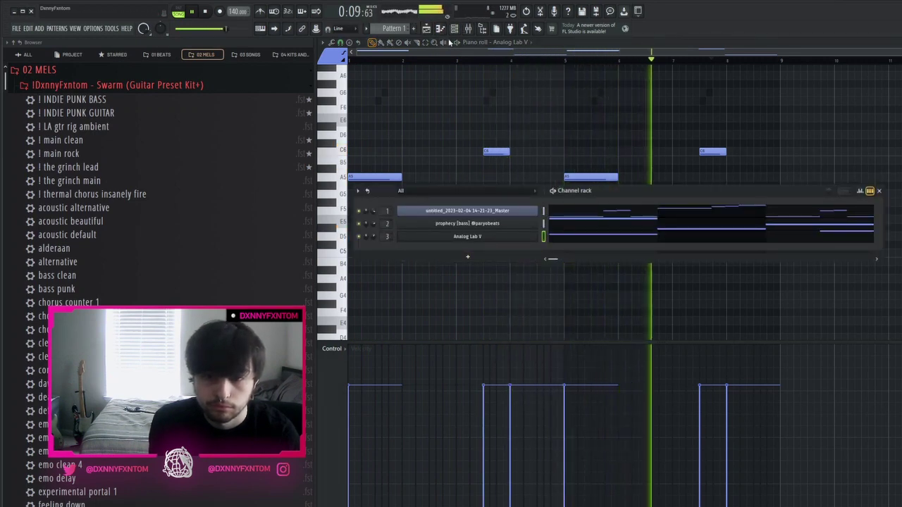
key(F9)
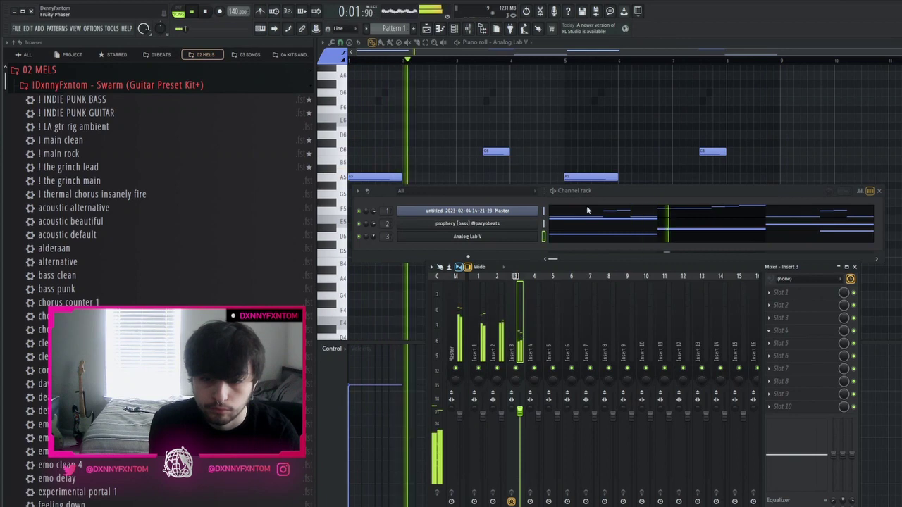
click(431, 274)
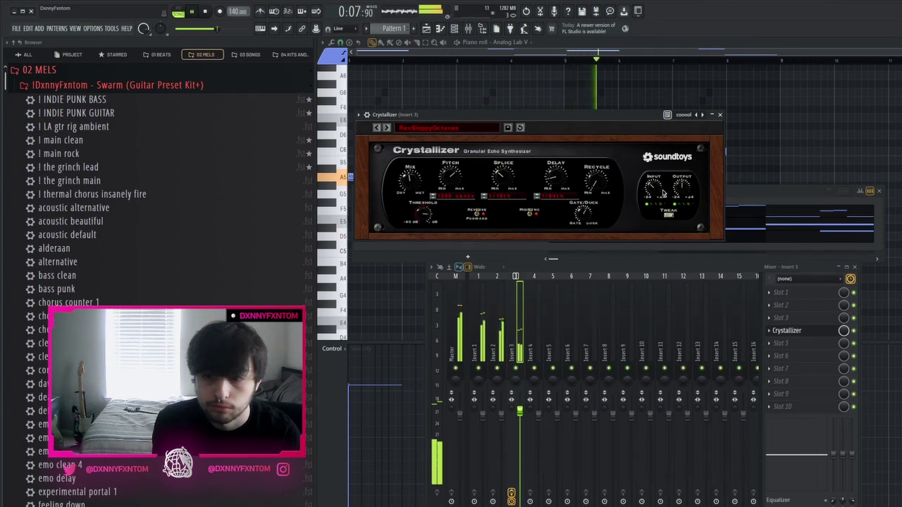
click(778, 332)
Load Fruity Parametric EQ 2 in slot 6 of Insert 3, cut the pad's low end and lower its high shelf by about 2.5 dB
click(782, 346)
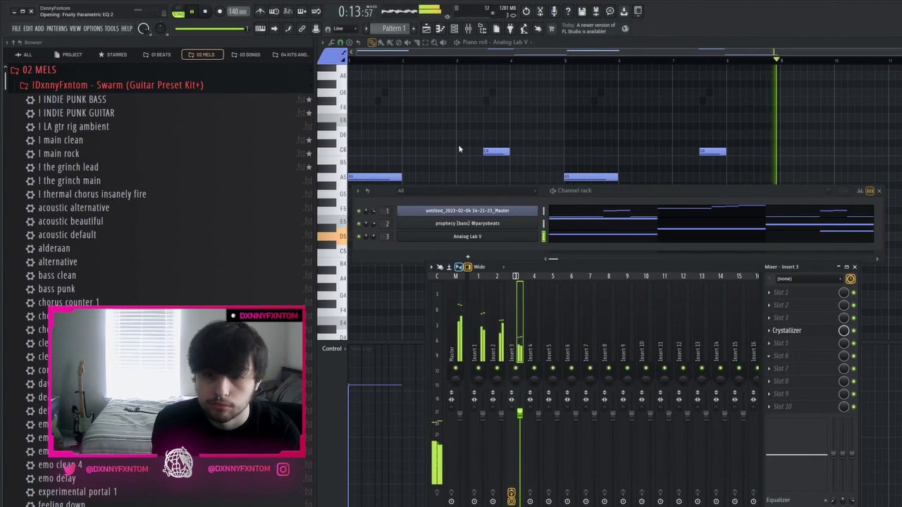
drag(416, 208, 501, 258)
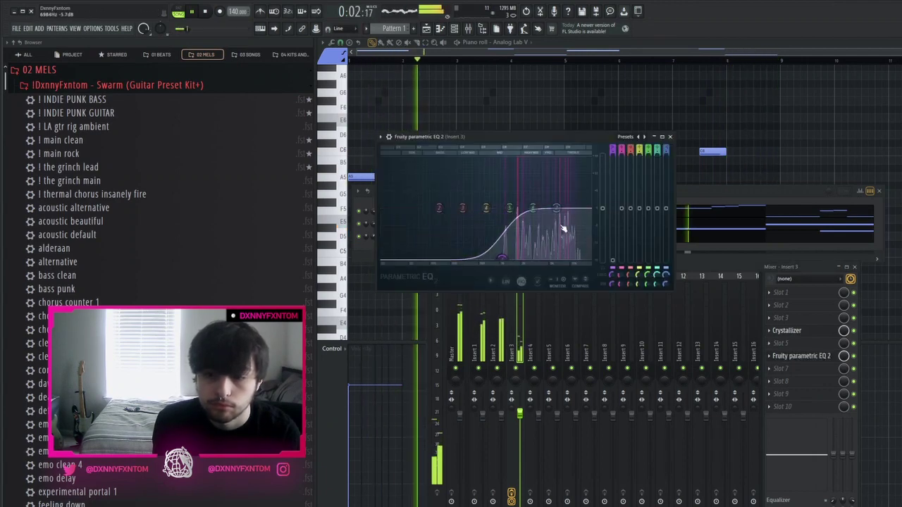
drag(556, 209, 558, 251)
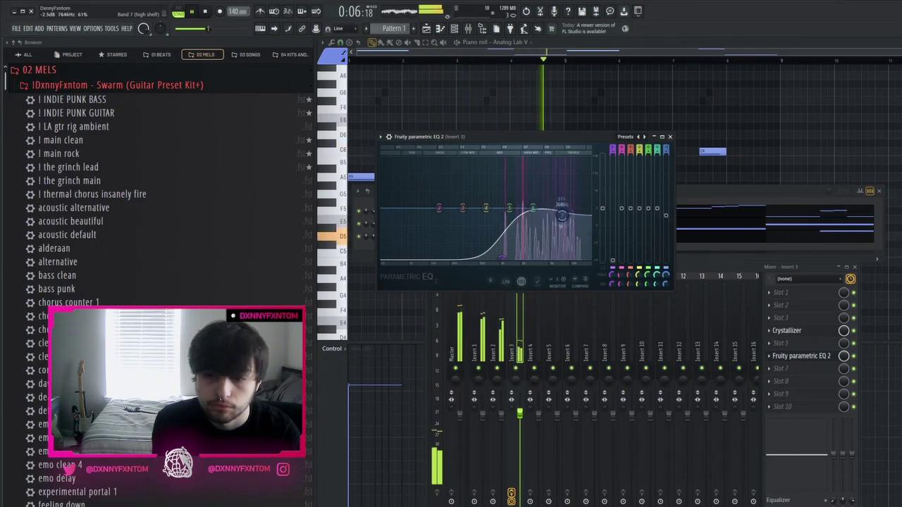
Raise the low-cut frequency of Fruity Parametric EQ 2 on Insert 3 slightly and stop playback
drag(501, 258, 510, 259)
click(592, 367)
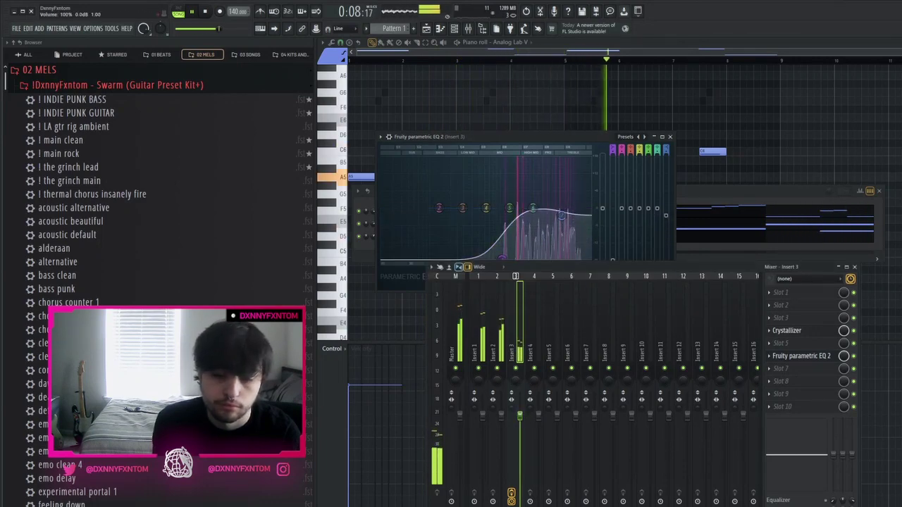
key(space)
Open the melody channel's Fruity Slicer and lower the project tempo to 127 BPM
click(721, 192)
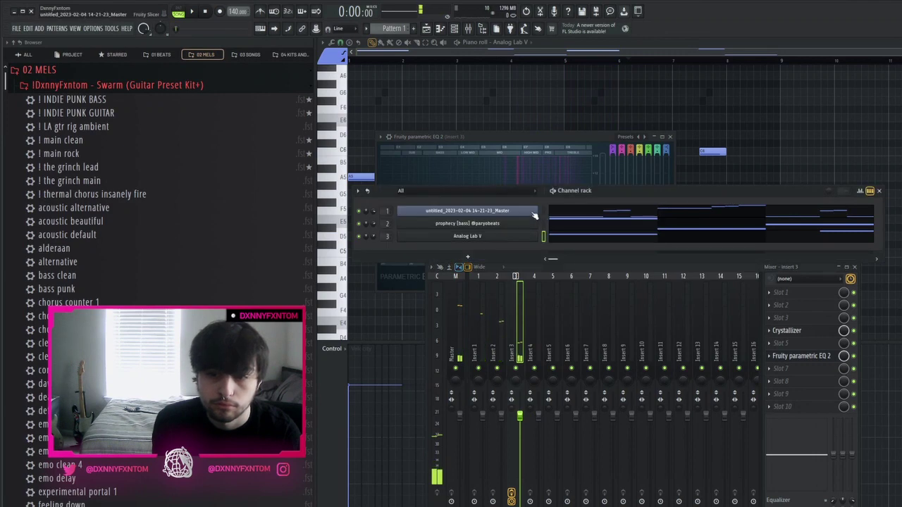
click(533, 214)
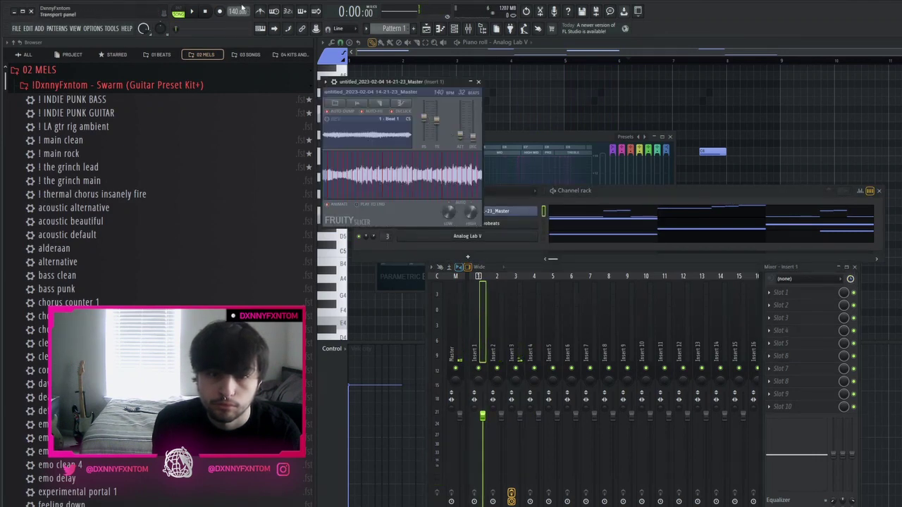
key(space)
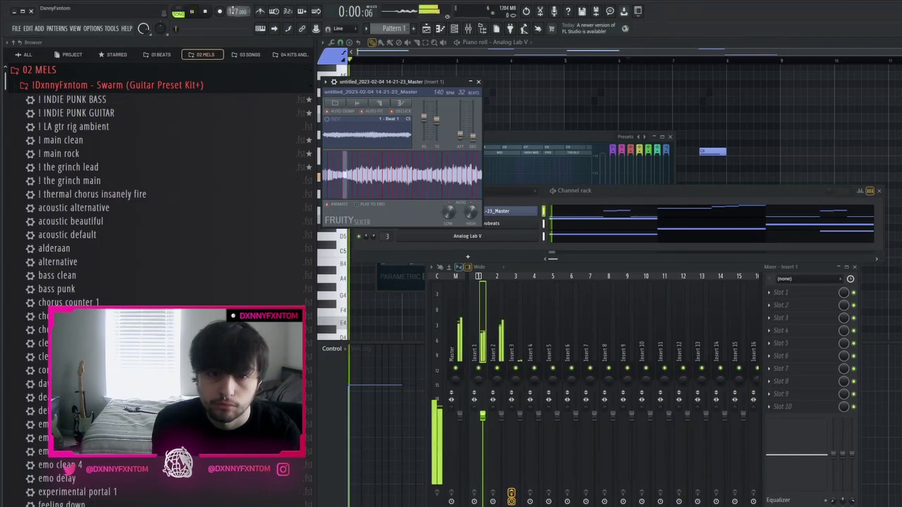
Transpose the bass and Analog Lab V notes down two semitones, audition them with the sliced melody and close the slicer
click(542, 244)
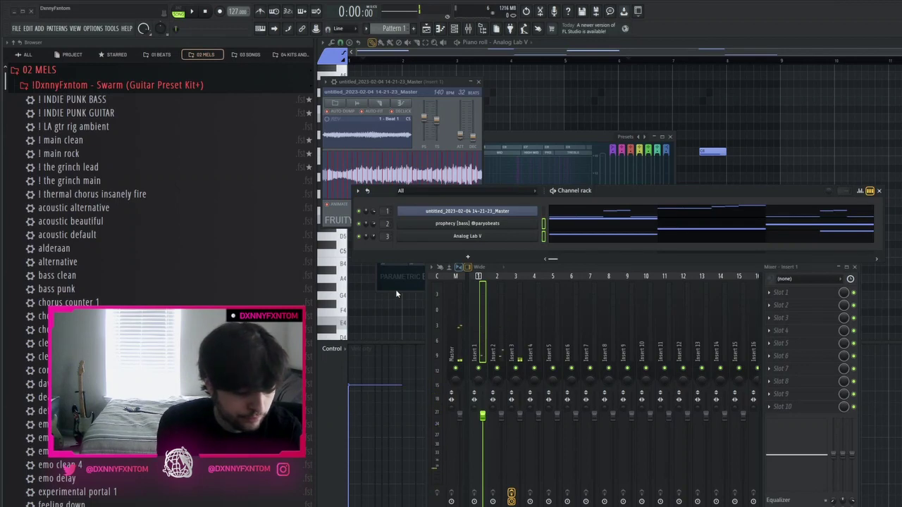
key(space)
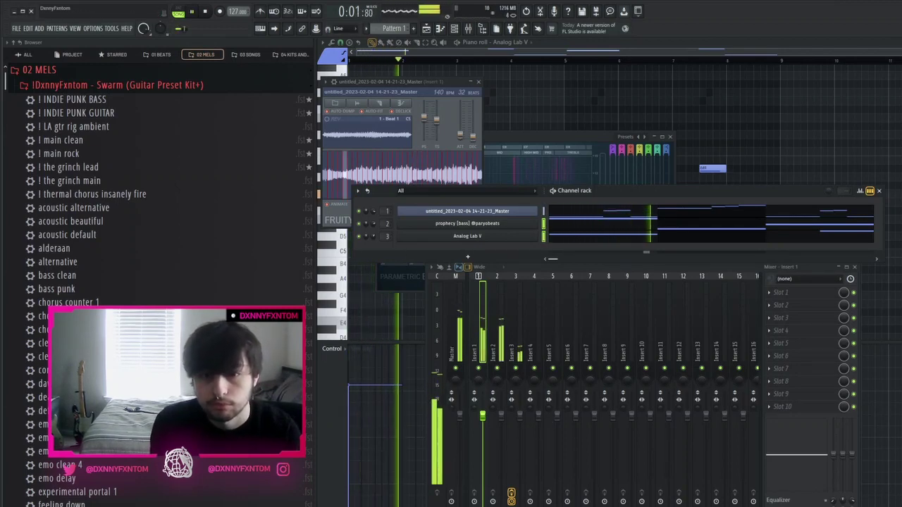
click(440, 127)
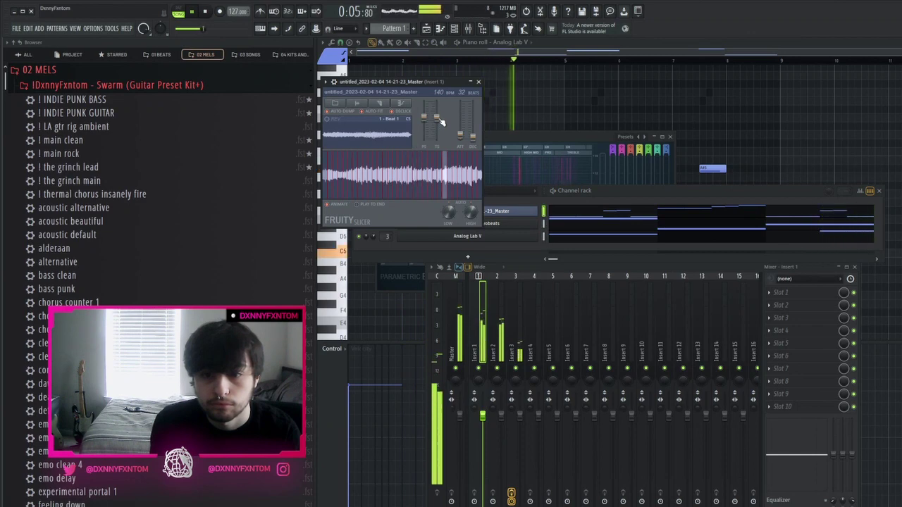
click(478, 82)
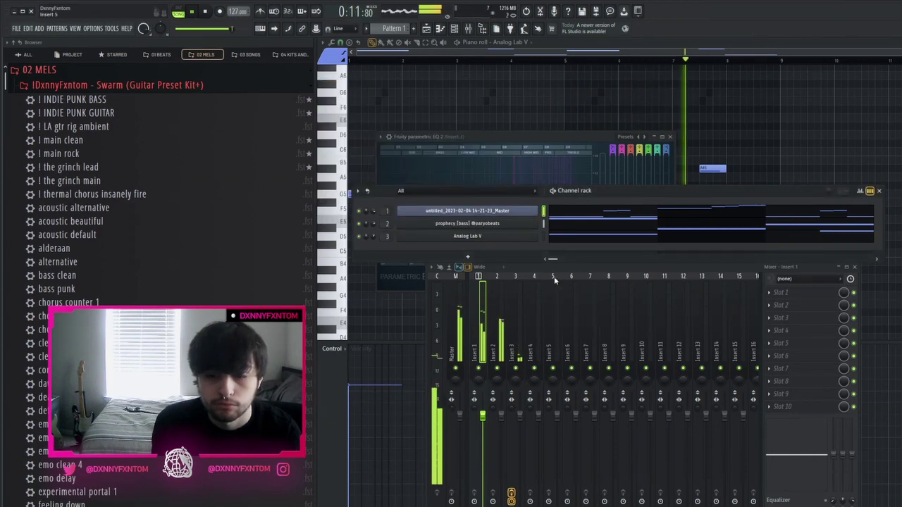
Raise the bass note in bar 4 from C5 to F5 and audition the change
click(572, 226)
click(501, 62)
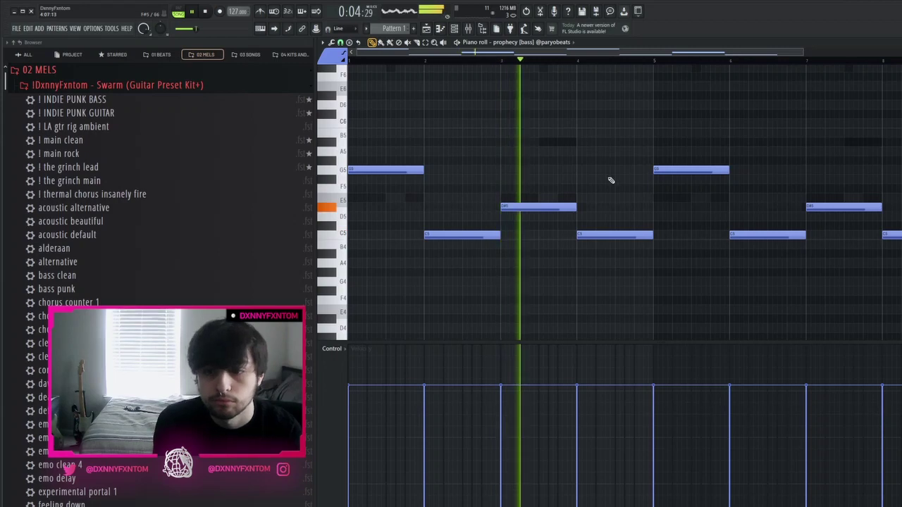
drag(617, 235, 608, 201)
key(space)
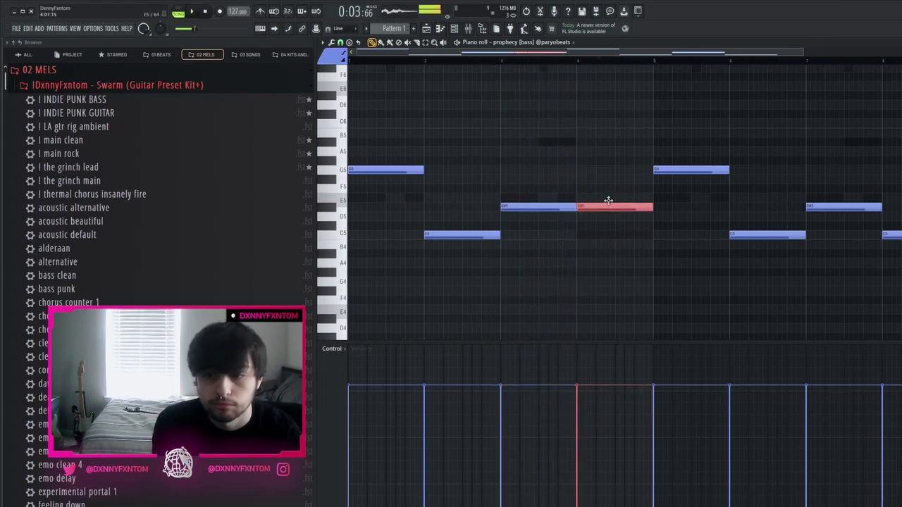
key(space)
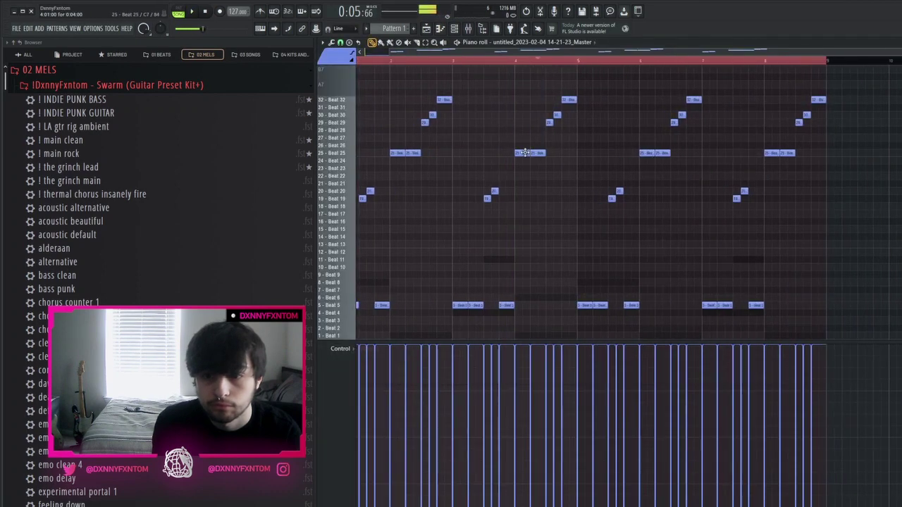
Try the two repeated slice notes at the start of the melody's bar 4 on Beat 21 and Beat 13
click(523, 131)
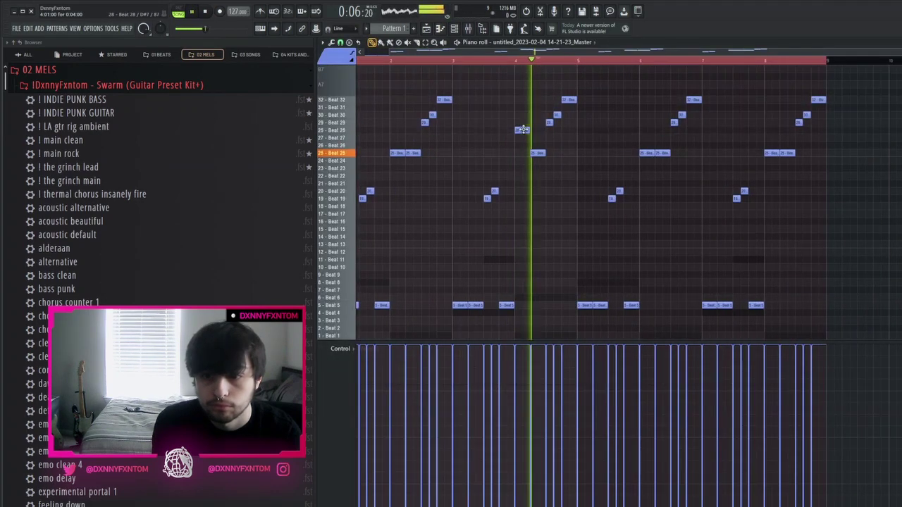
drag(523, 131, 521, 183)
key(space)
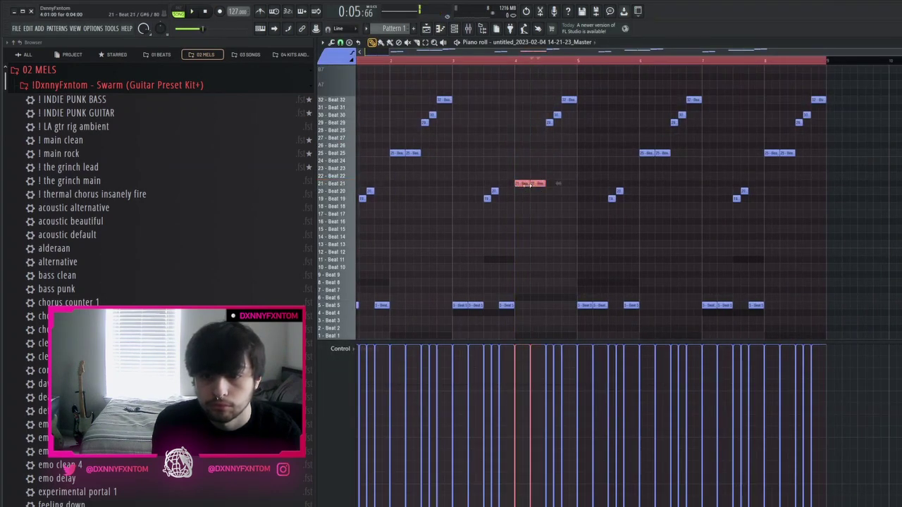
key(space)
drag(522, 200, 521, 244)
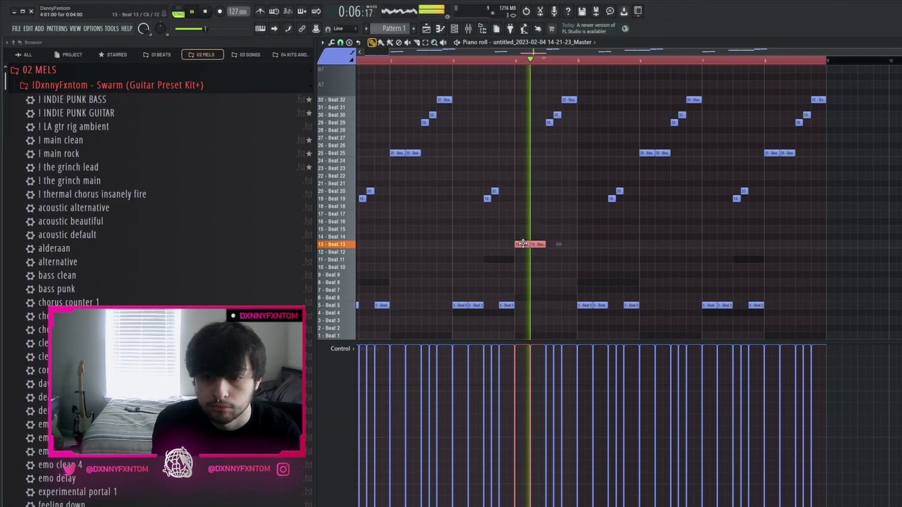
Replace bars 5 to 8 of the sliced melody with a duplicate of bars 1 to 4 and play it back
ctrl+click(604, 62)
drag(545, 148, 901, 334)
key(space)
ctrl+click(594, 62)
key(Delete)
key(ctrl+b)
scroll(782, 255, down, 1)
key(space)
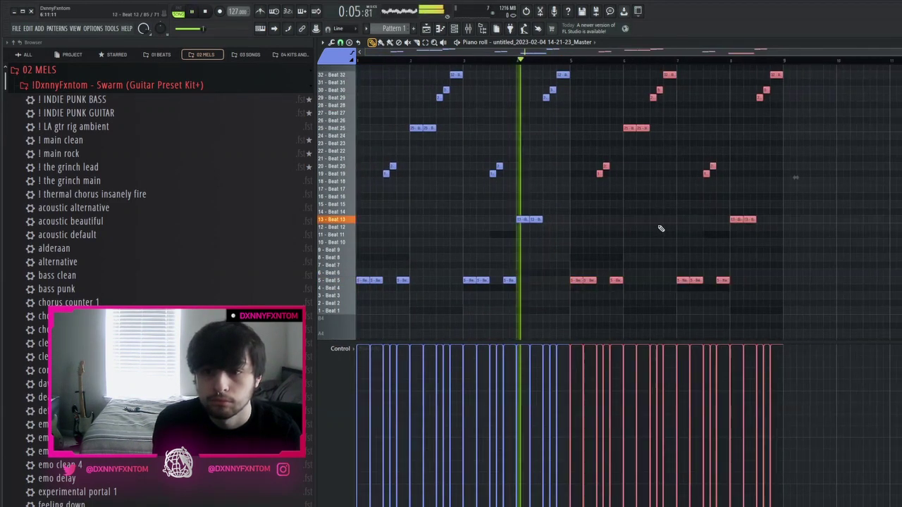
ctrl+click(655, 224)
key(space)
key(space)
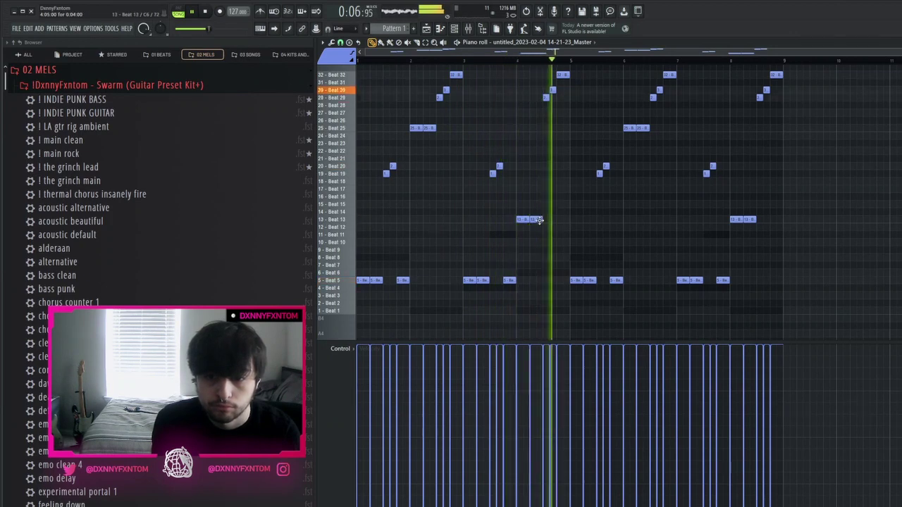
Move the two slice notes at the start of bar 4 to Beat 11 and replace bars 5 to 8 with a duplicate of bars 1 to 4
drag(528, 220, 522, 238)
click(524, 61)
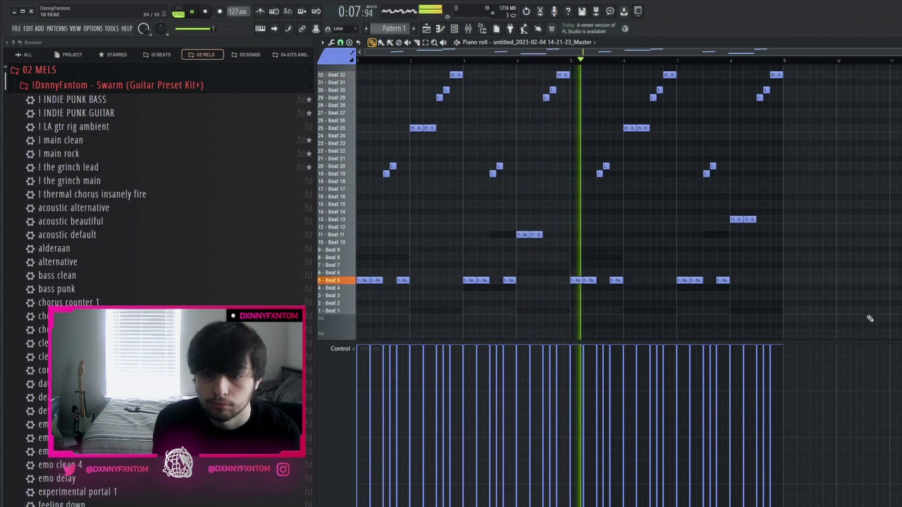
drag(866, 320, 576, 69)
key(Delete)
key(ctrl+b)
key(ctrl+d)
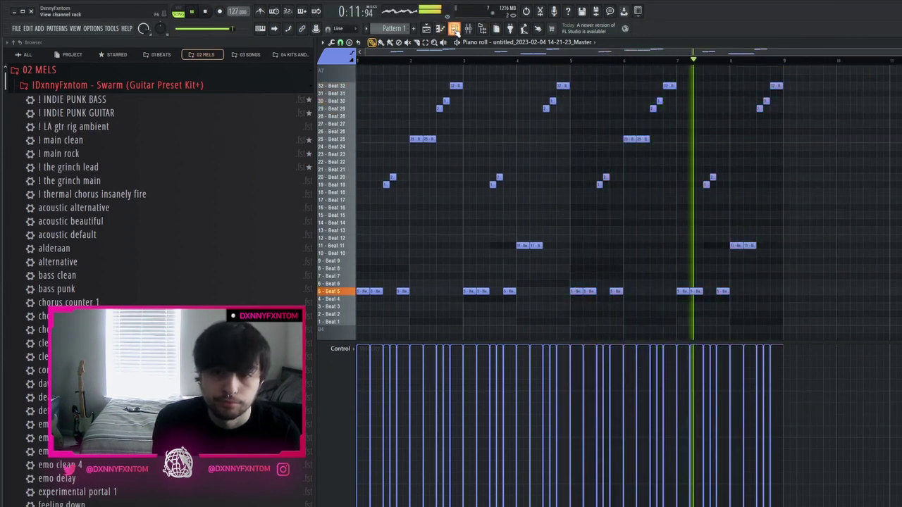
Stop playback and open the prophecy bass line in the piano roll
click(454, 29)
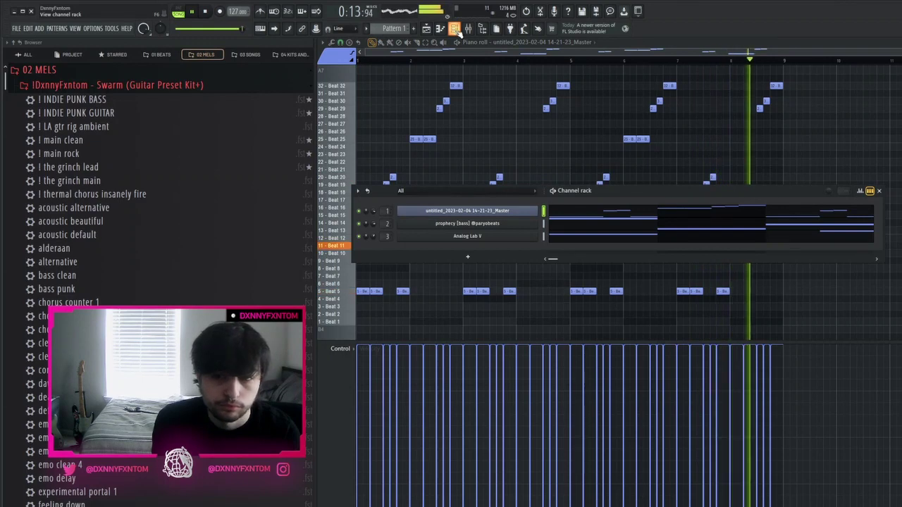
key(space)
click(572, 223)
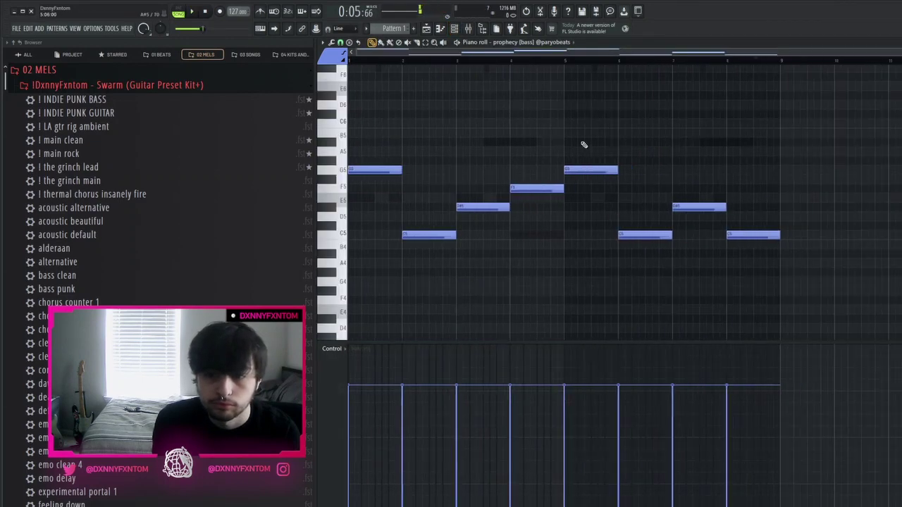
Play the pattern with its bass line and try the XV-5080 as a new instrument channel, removing it again
key(space)
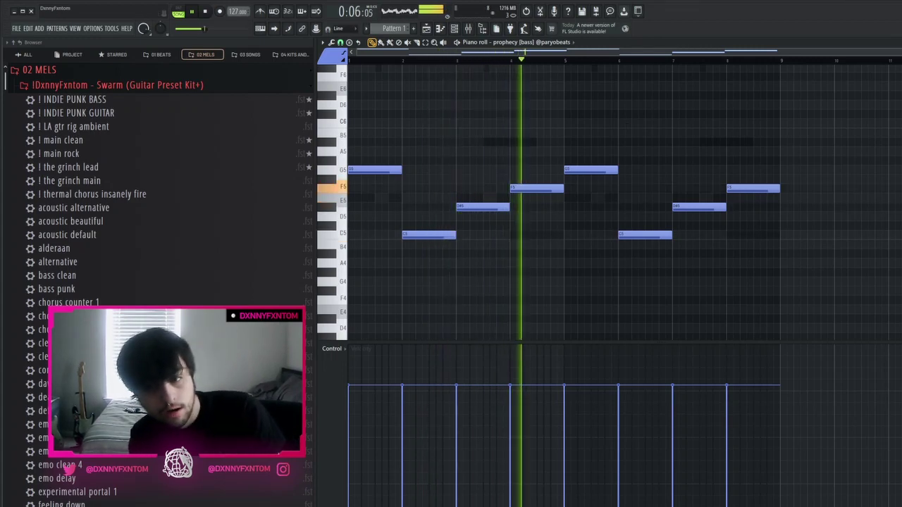
key(F6)
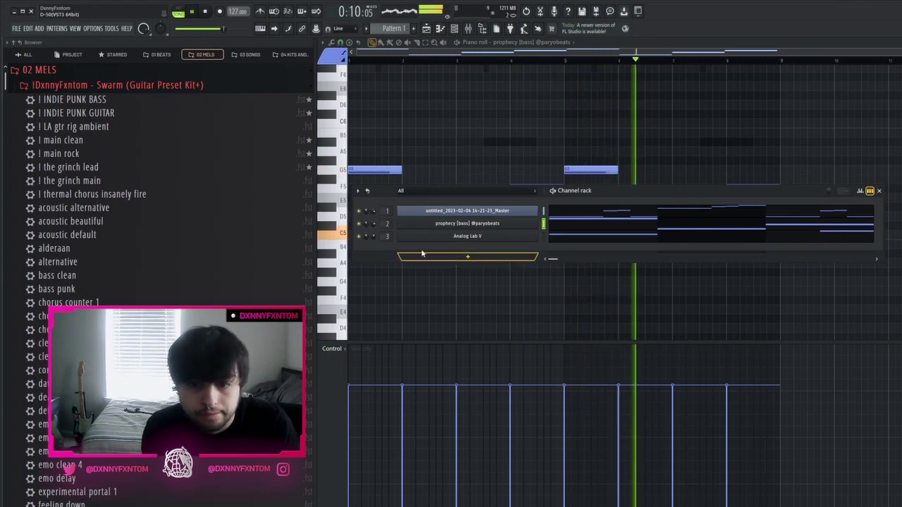
key(space)
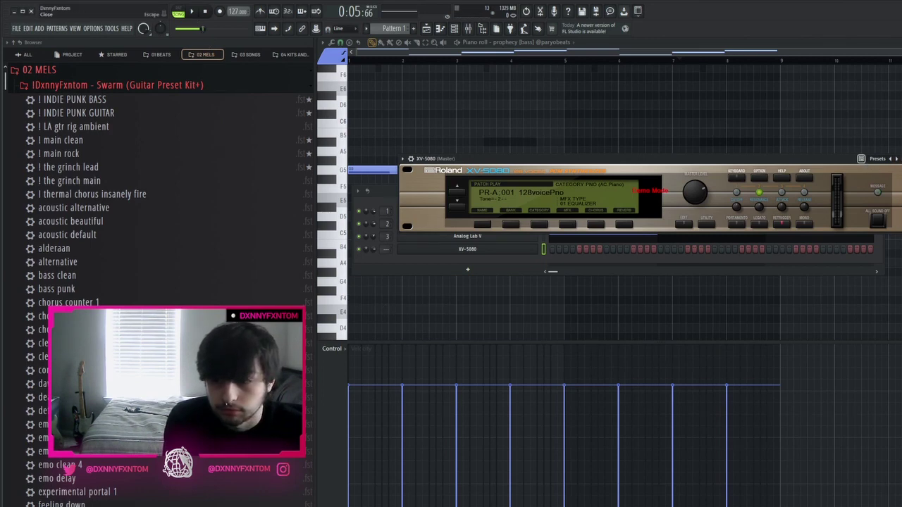
key(Escape)
key(space)
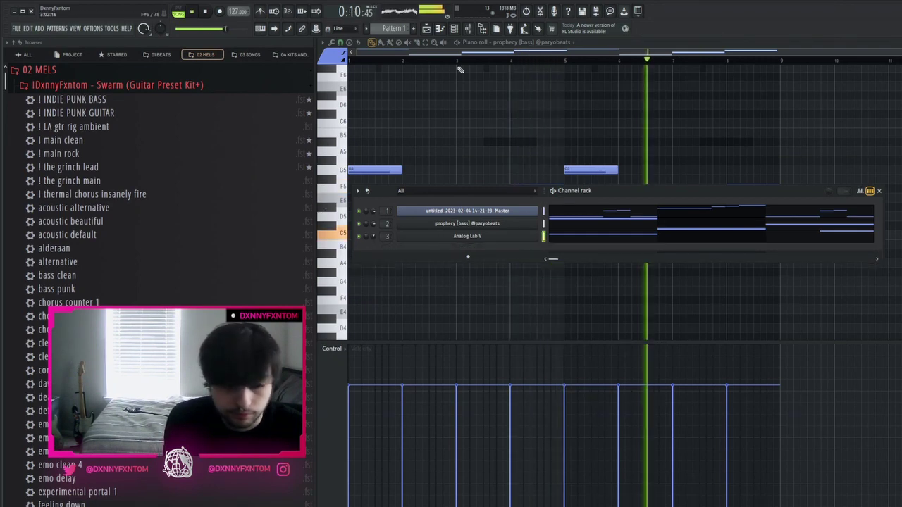
key(space)
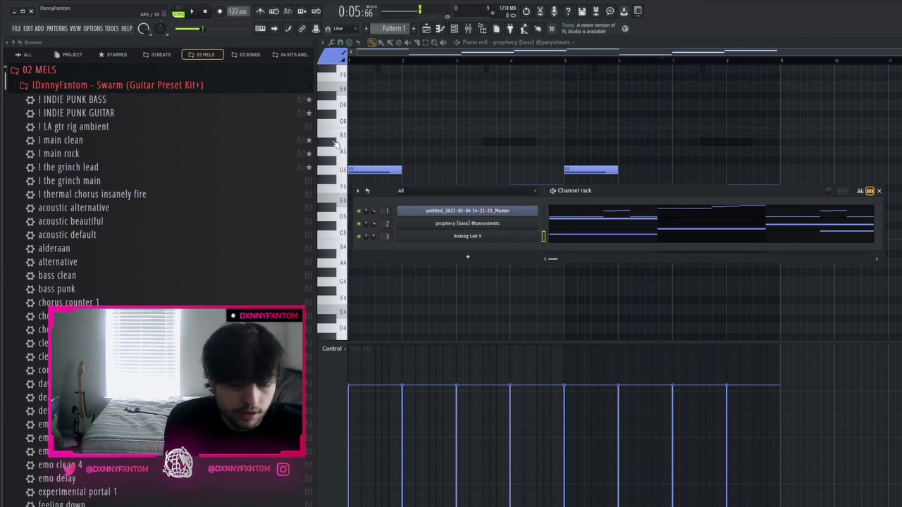
Mute the prophecy [bass] channel in the channel rack during playback
key(space)
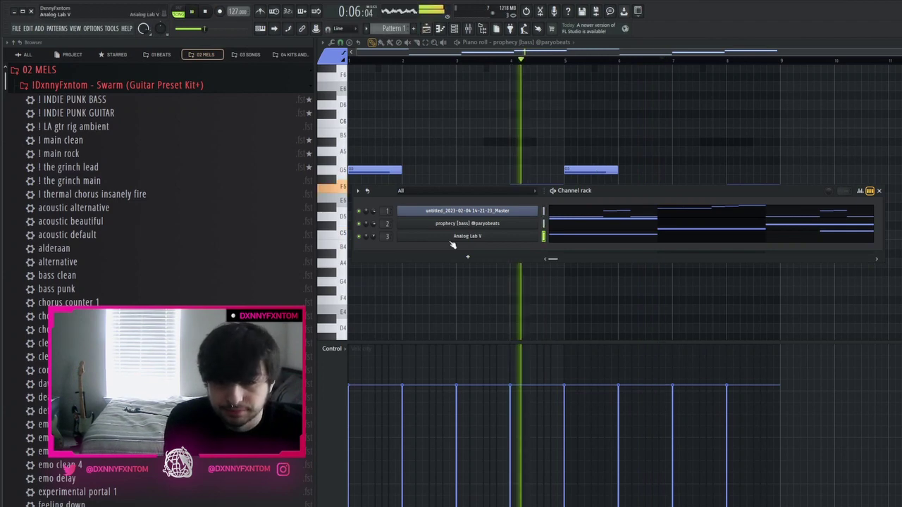
click(358, 223)
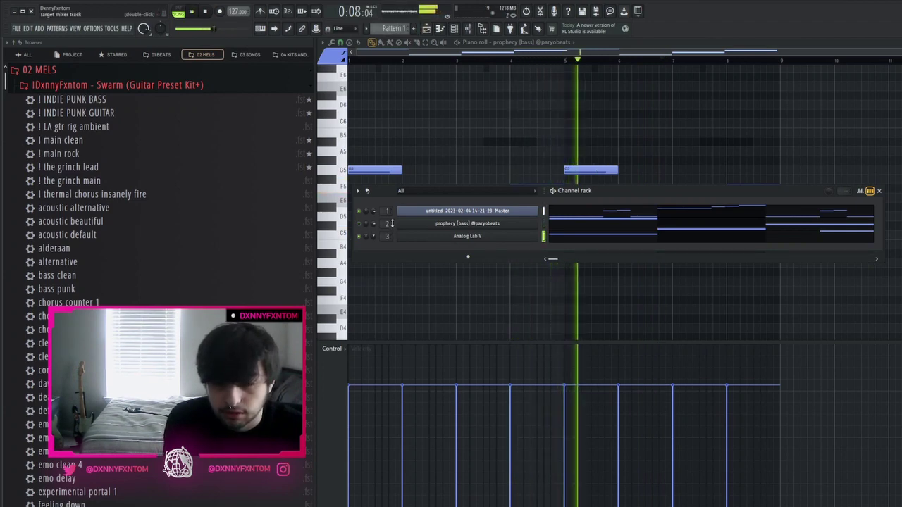
key(space)
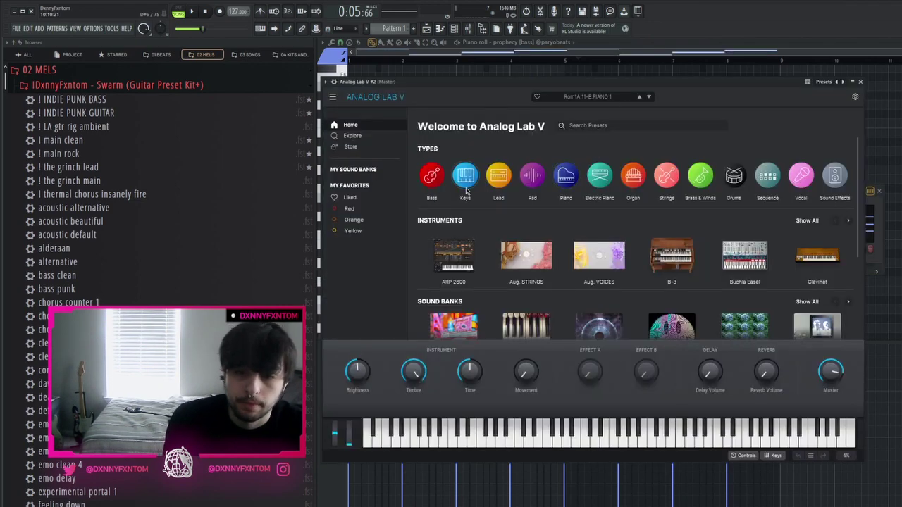
Show the Keys presets in Analog Lab V #2, shuffle the list and load the Brown preset
click(465, 184)
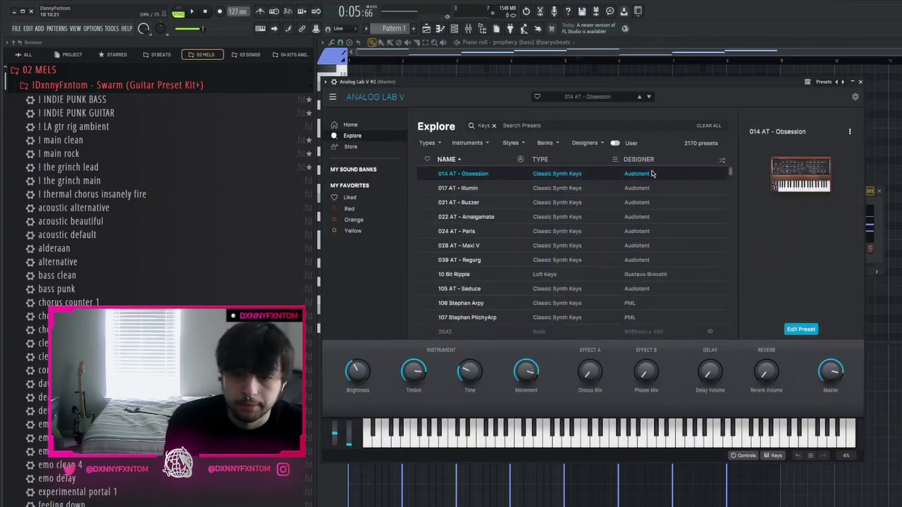
click(613, 204)
click(646, 233)
click(721, 162)
click(592, 218)
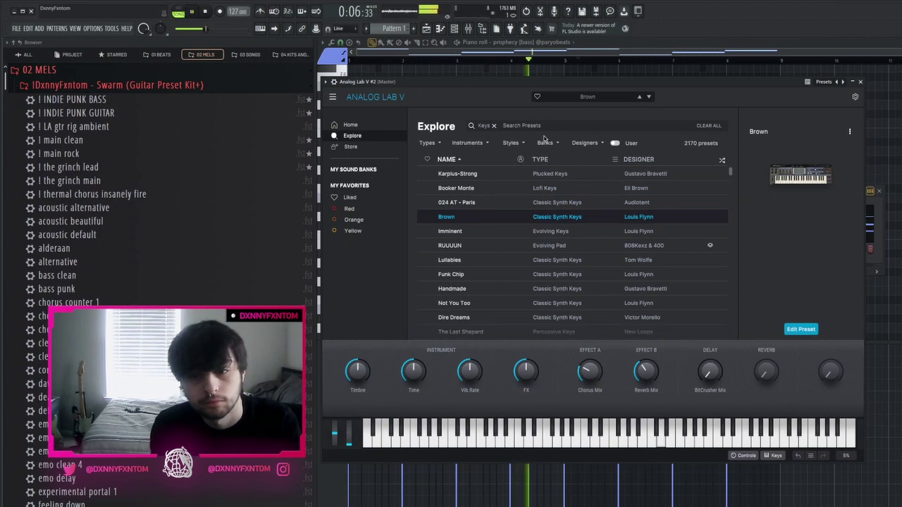
Draw a one-bar D6 note at the start of bar 1 for Analog Lab V #2 and play it
click(440, 29)
key(space)
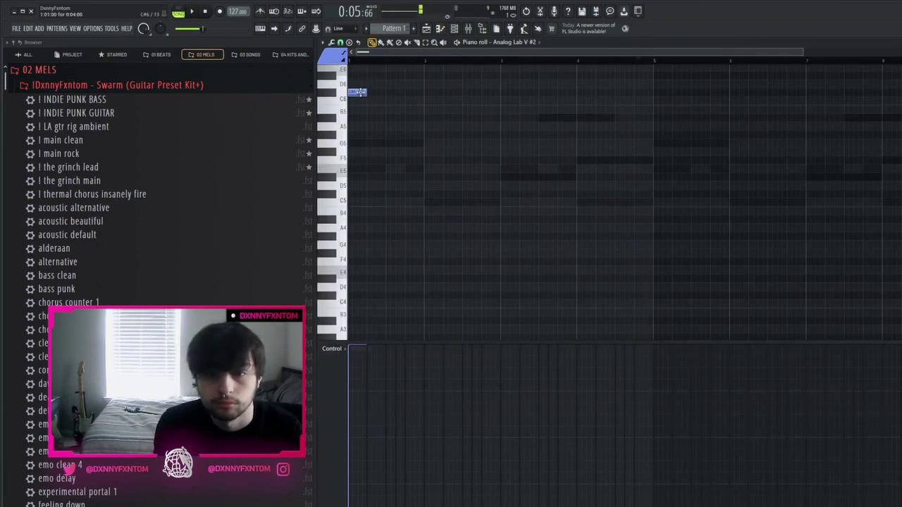
drag(375, 87, 418, 81)
key(space)
key(space)
click(349, 61)
key(space)
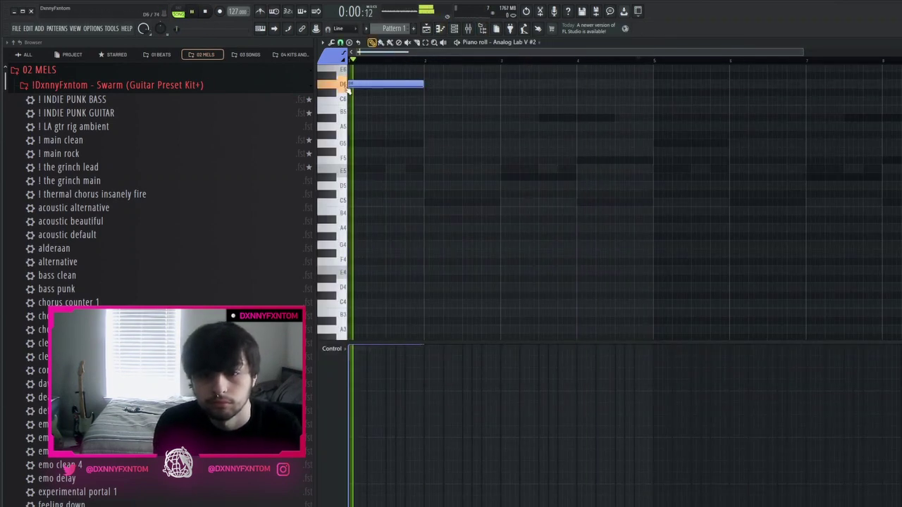
Add a half-bar F6 note in the second half of bar 2 and play the phrase
scroll(411, 173, up, 3)
scroll(462, 136, up, 2)
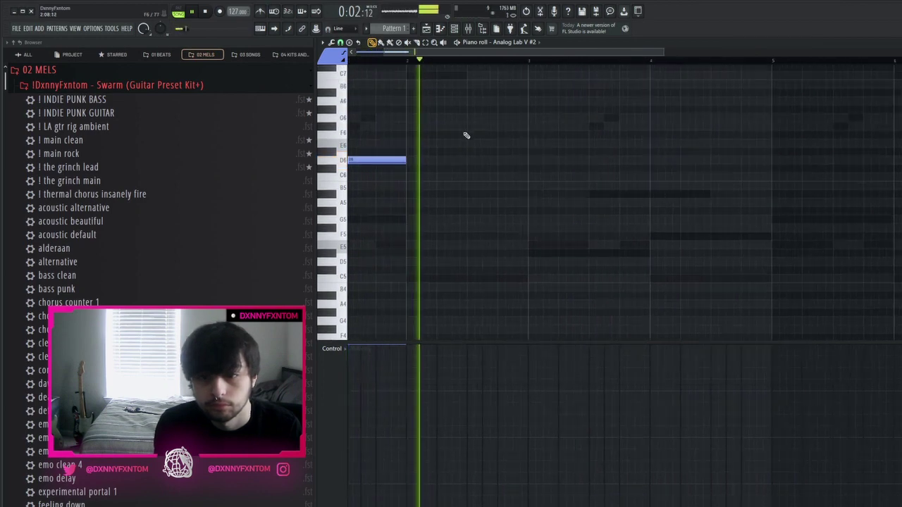
key(space)
drag(467, 125, 469, 138)
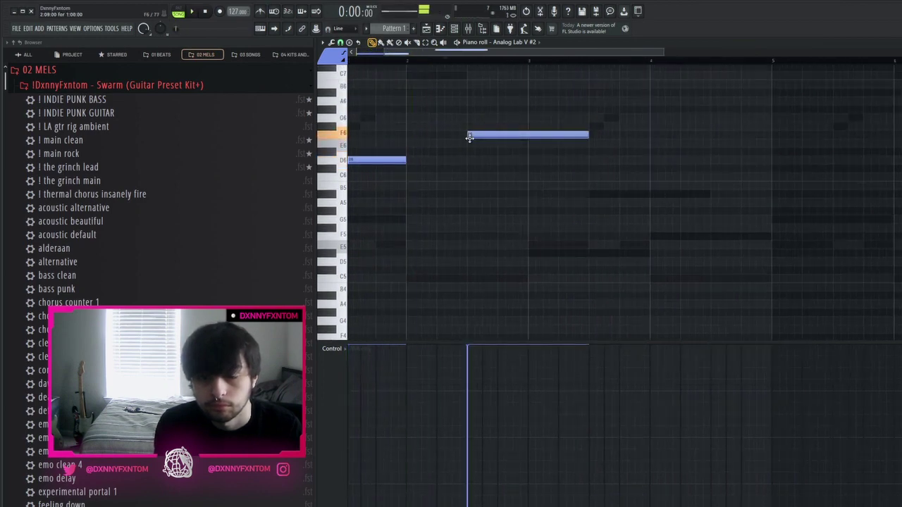
drag(534, 134, 527, 134)
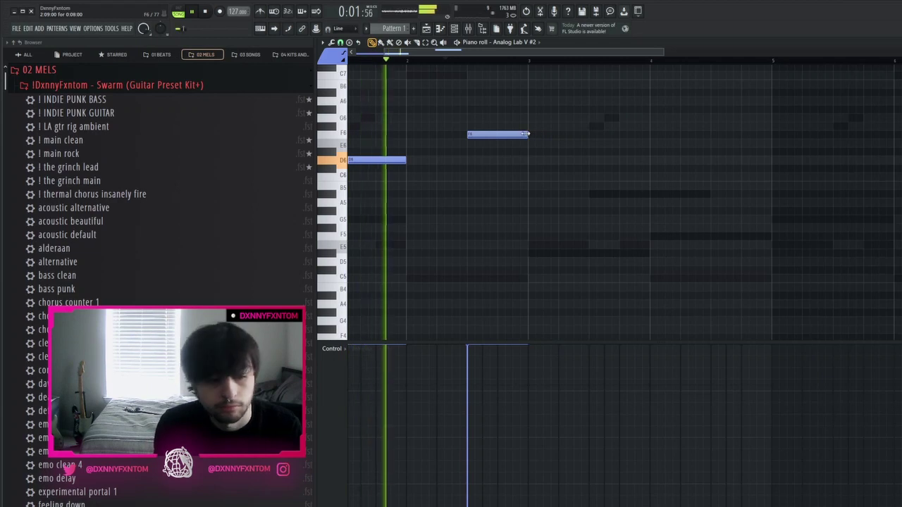
Duplicate the two-bar phrase into bars 3 and 4 and add a half-bar A#5 note at the start of bar 4
key(ctrl+b)
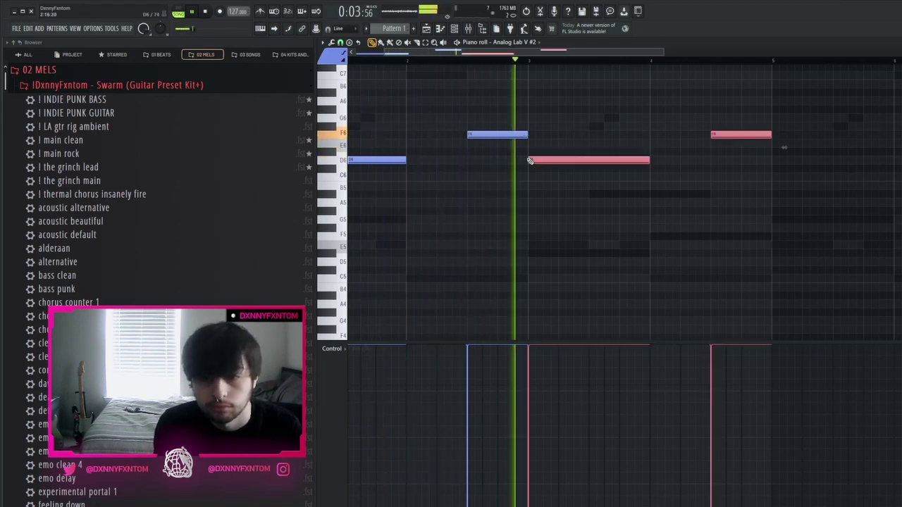
ctrl+scroll(704, 172, down, 2)
ctrl+click(607, 201)
click(588, 194)
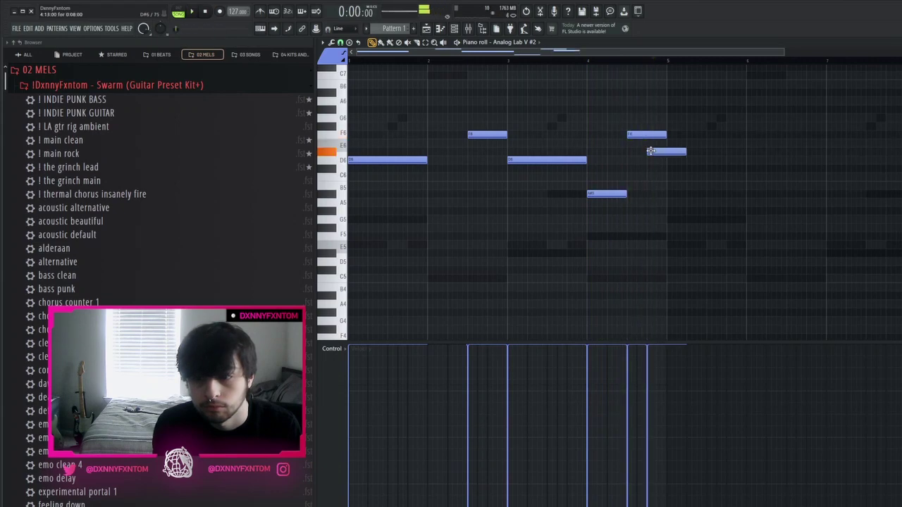
End bar 4 with quarter-bar F6 and D6 notes and duplicate the four-bar melody into bars 5 to 8
drag(676, 160, 648, 134)
key(ctrl+b)
ctrl+scroll(523, 85, down, 2)
ctrl+click(523, 84)
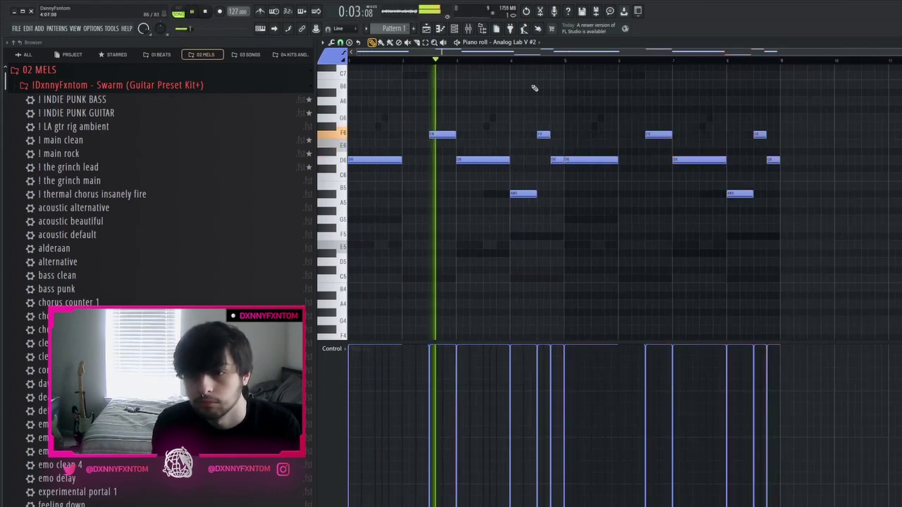
Route the Analog Lab V #2 channel to mixer track 4 and delete the prophecy [bass] channel
key(F6)
drag(387, 248, 387, 234)
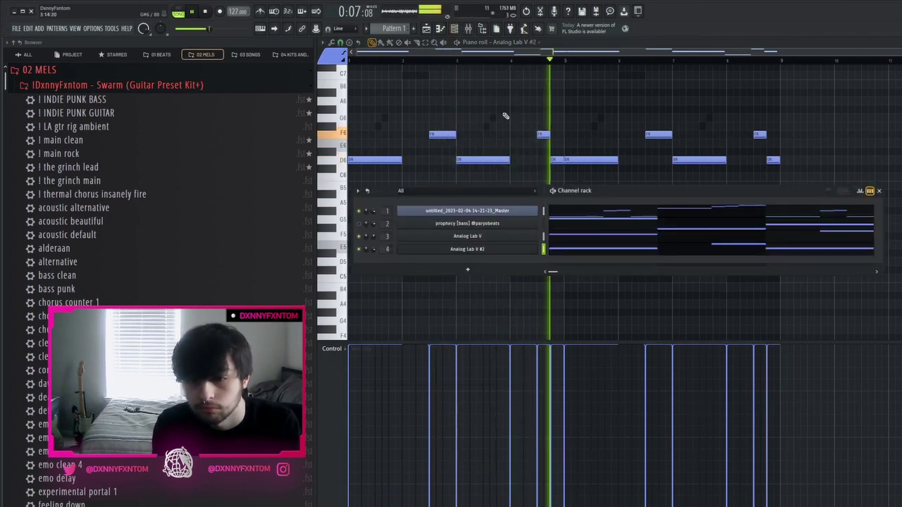
click(359, 224)
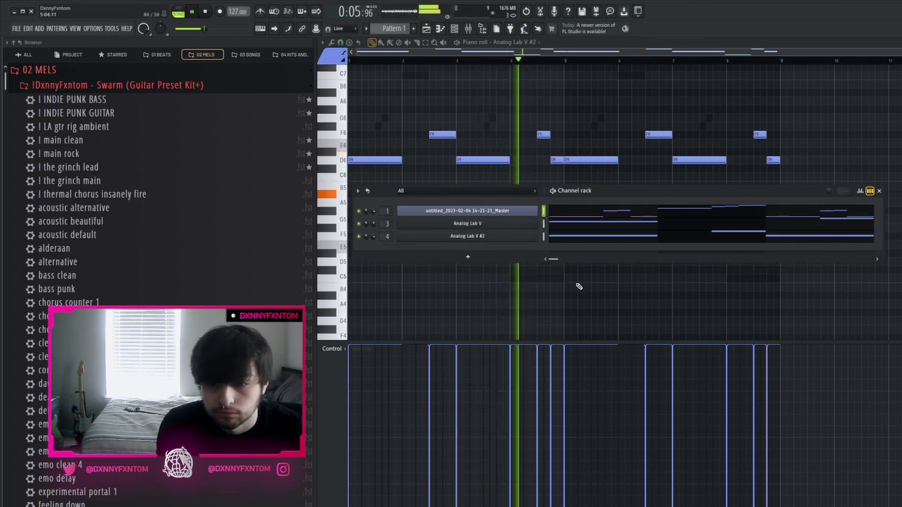
key(alt+Delete)
Try the Chorus preset with Fruity Chorus on mixer Insert 2 and undo it
click(468, 28)
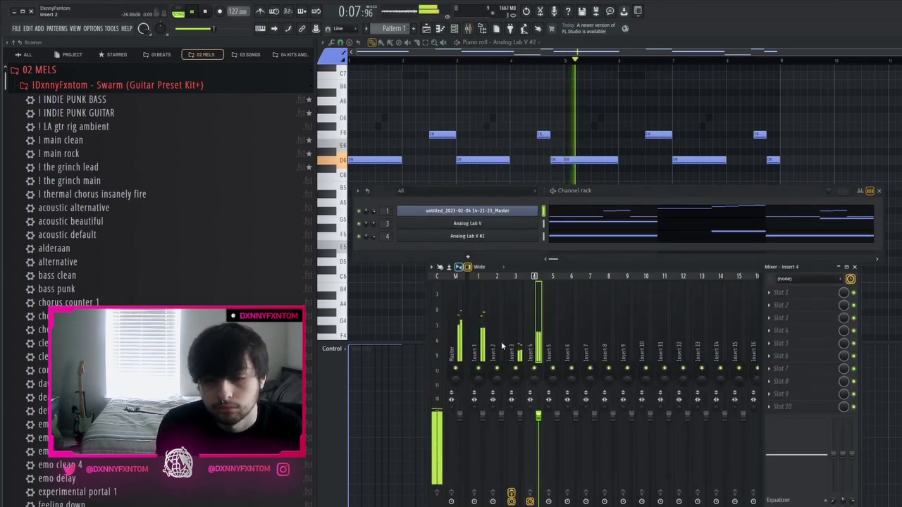
click(502, 346)
click(621, 118)
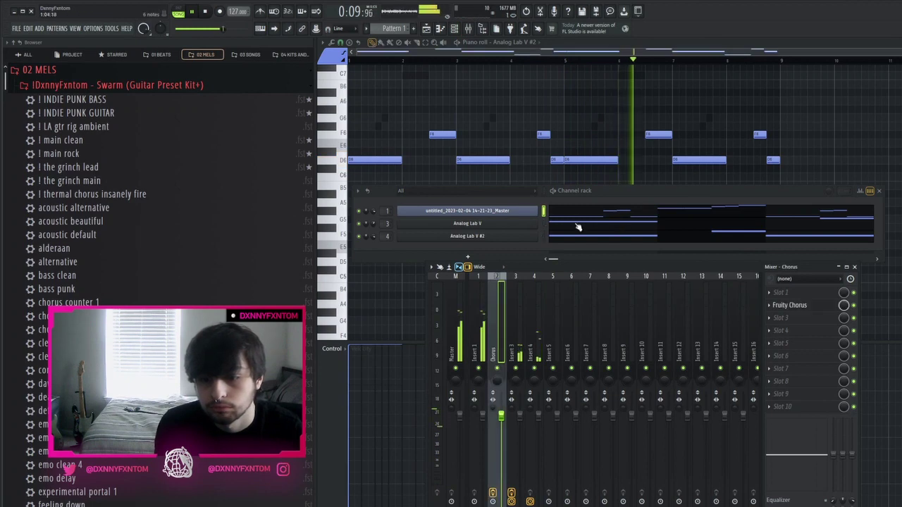
key(ctrl+z)
key(ctrl+z)
key(ctrl+z)
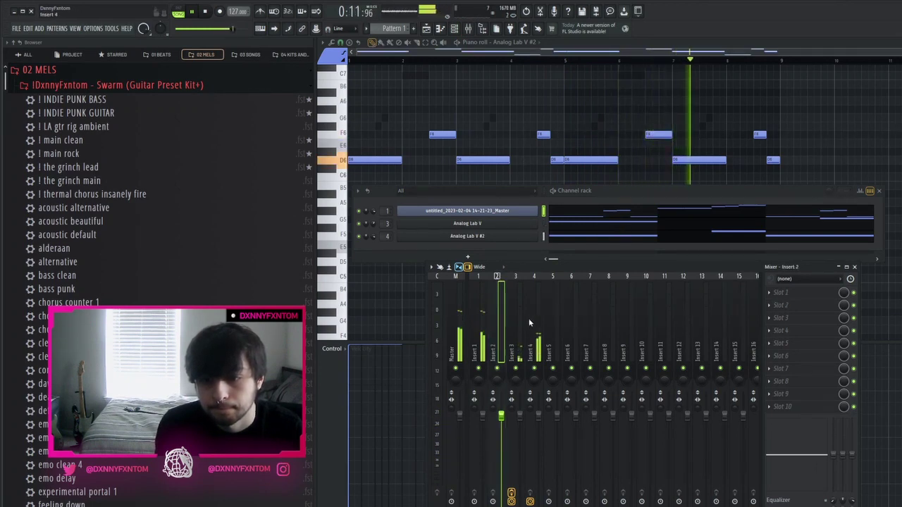
Shift the two Analog Lab channels to mixer tracks 2 and 3, and load the Electric Piano preset Asia in Analog Lab V #3
click(570, 352)
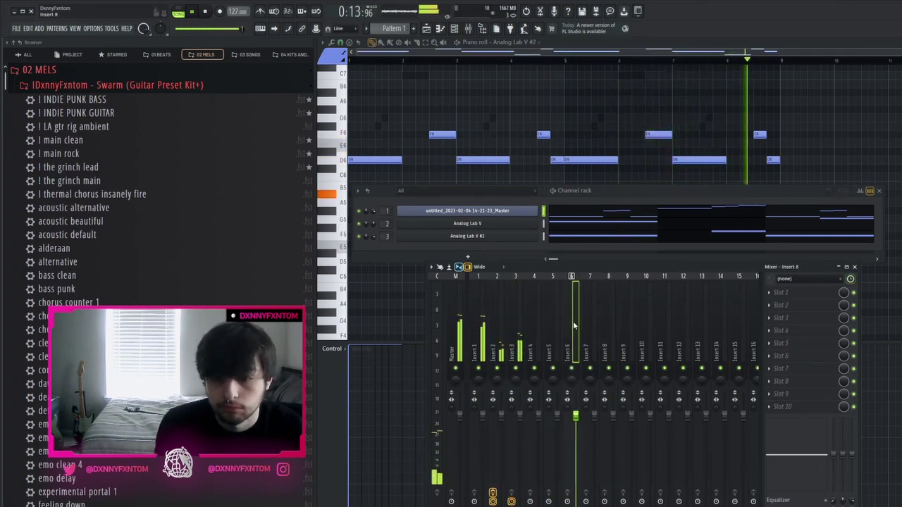
click(526, 435)
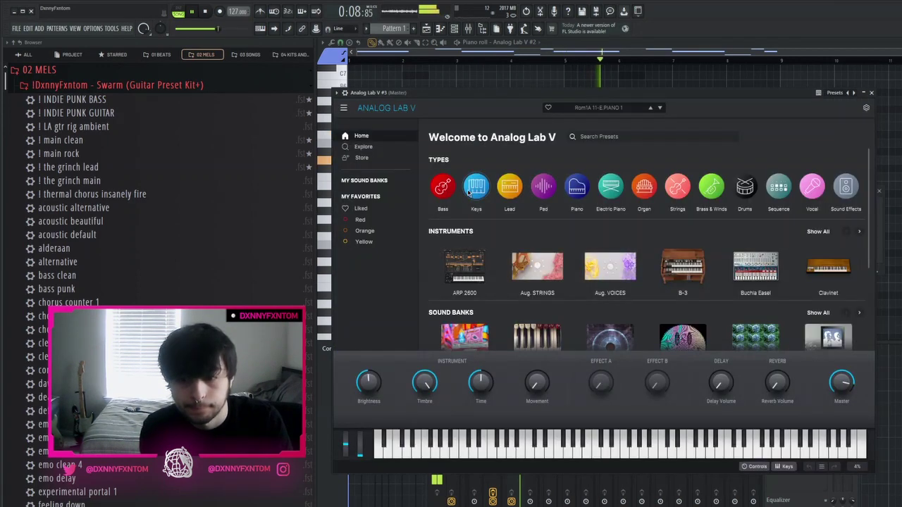
click(601, 188)
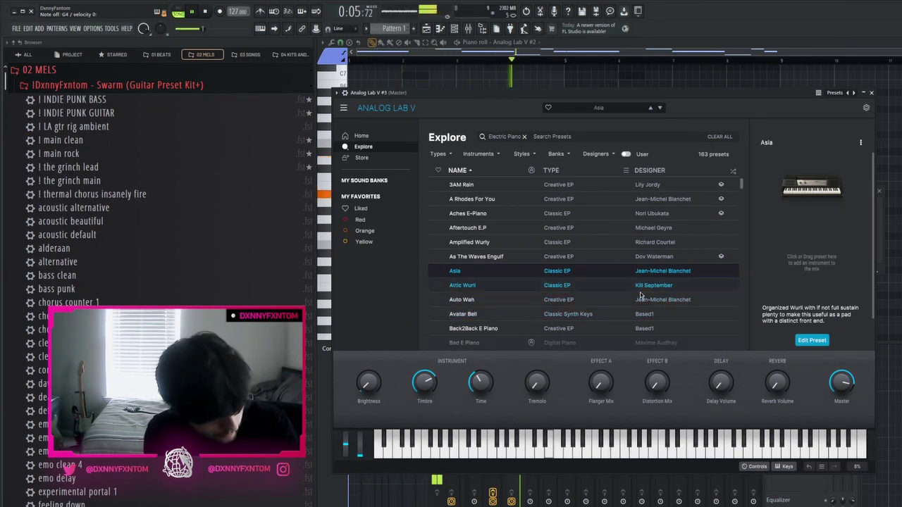
Build a one-bar G5, A#5, D6 and F6 chord in bar 1 for Analog Lab V #3 and slightly lower its velocity
click(444, 32)
click(423, 115)
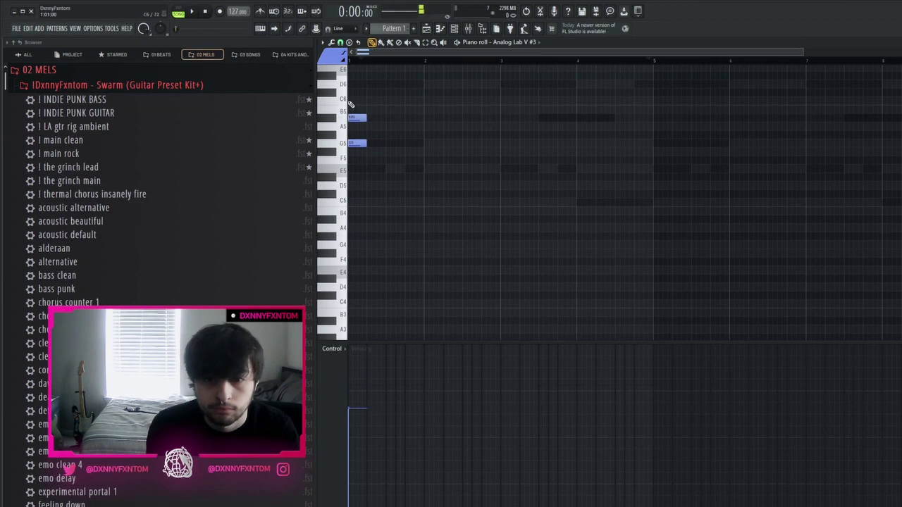
scroll(338, 92, up, 1)
key(space)
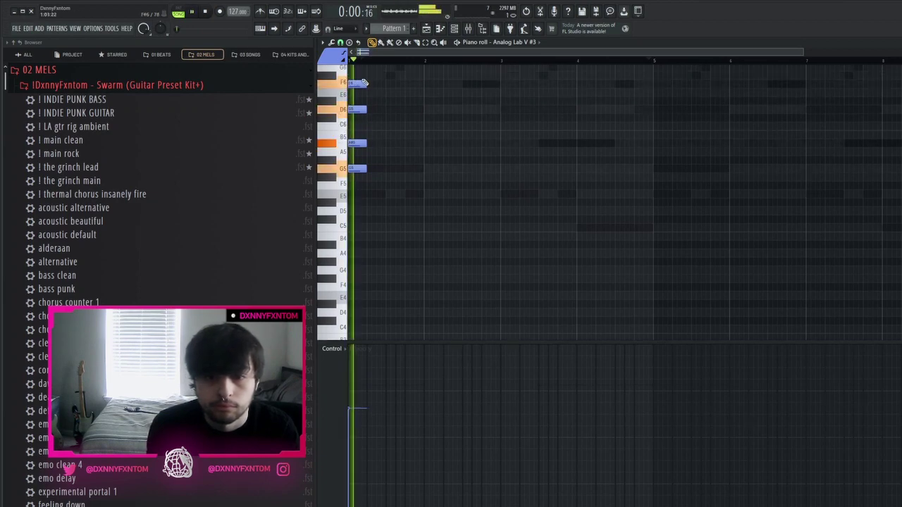
drag(370, 170, 424, 174)
key(space)
key(ctrl+a)
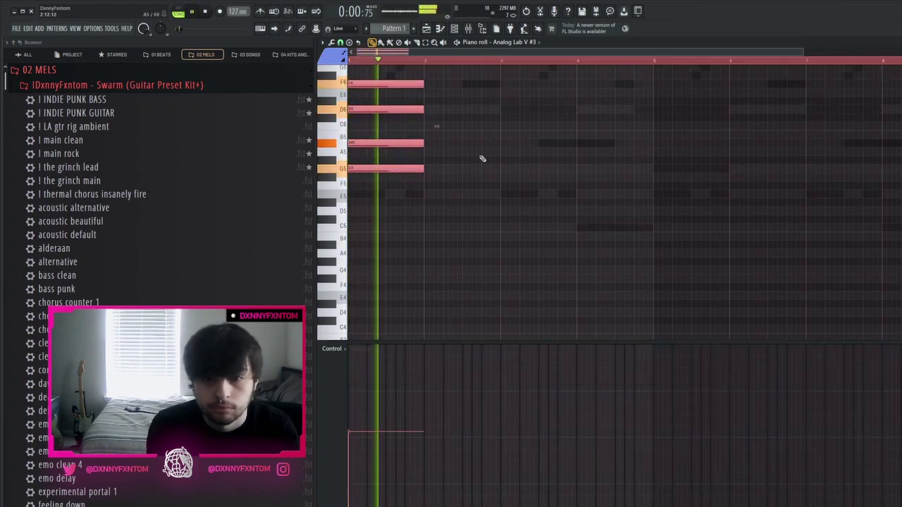
ctrl+click(465, 61)
Try a one-bar G5 note in bar 2 following the first chord and remove it
scroll(462, 204, up, 2)
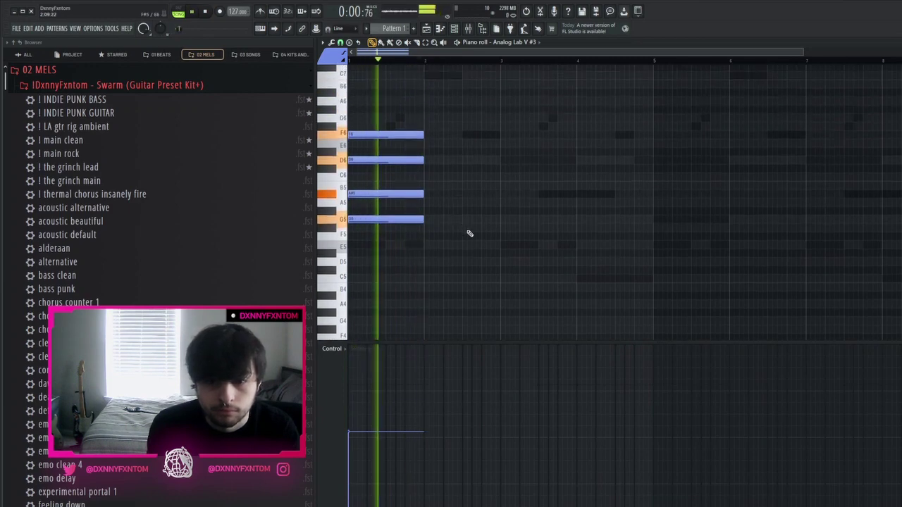
click(429, 211)
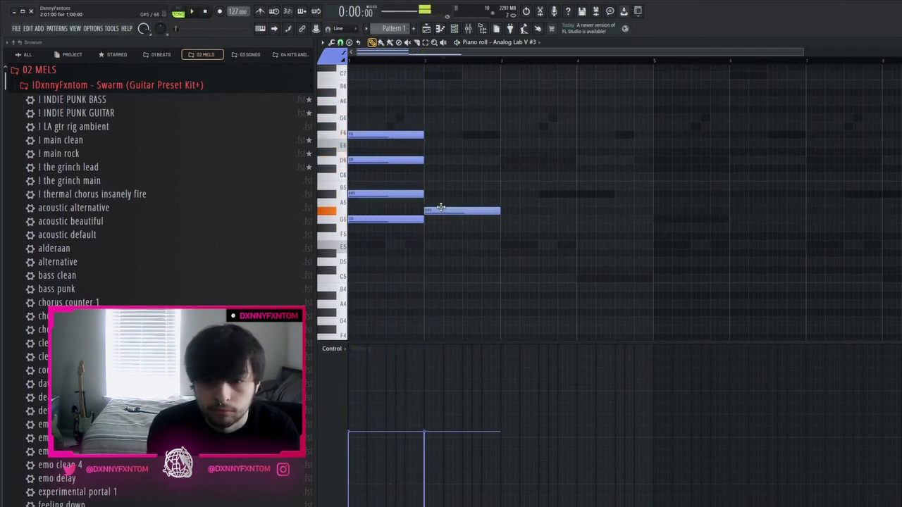
key(space)
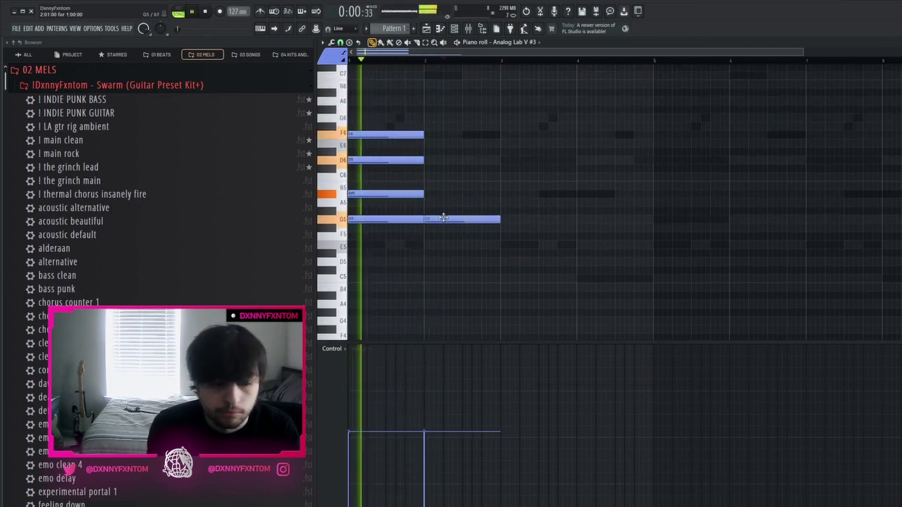
right_click(443, 219)
Place a one-bar F5 note in bar 2 as the second chord's lowest note and play it back
ctrl+drag(495, 263, 364, 115)
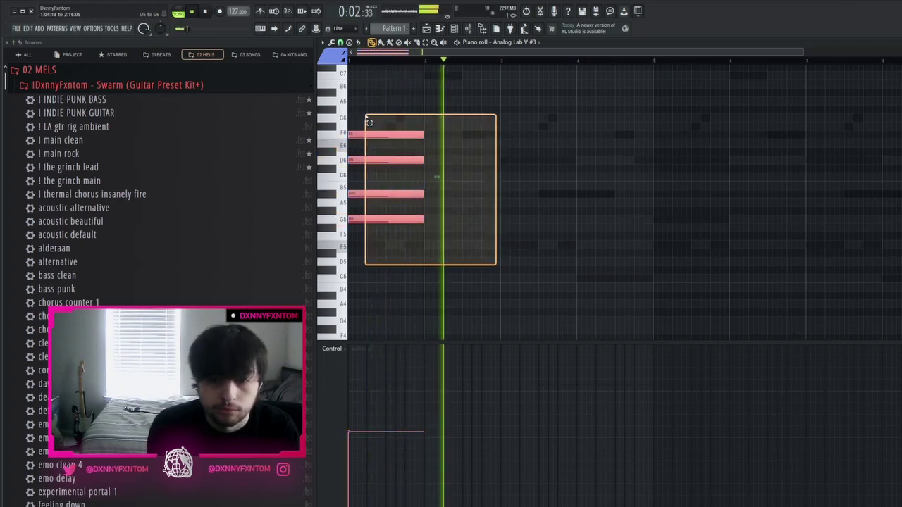
ctrl+click(438, 259)
key(space)
key(space)
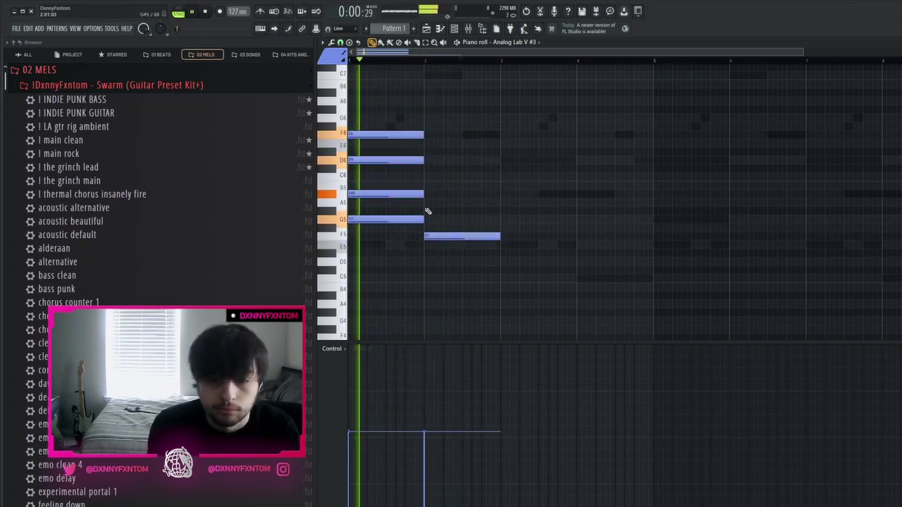
Duplicate the first chord's A#5, D6 and F6 notes into bar 2 and delete the F6 copy
ctrl+drag(428, 209, 413, 137)
key(ctrl+b)
ctrl+click(459, 181)
click(448, 124)
right_click(448, 125)
right_click(493, 134)
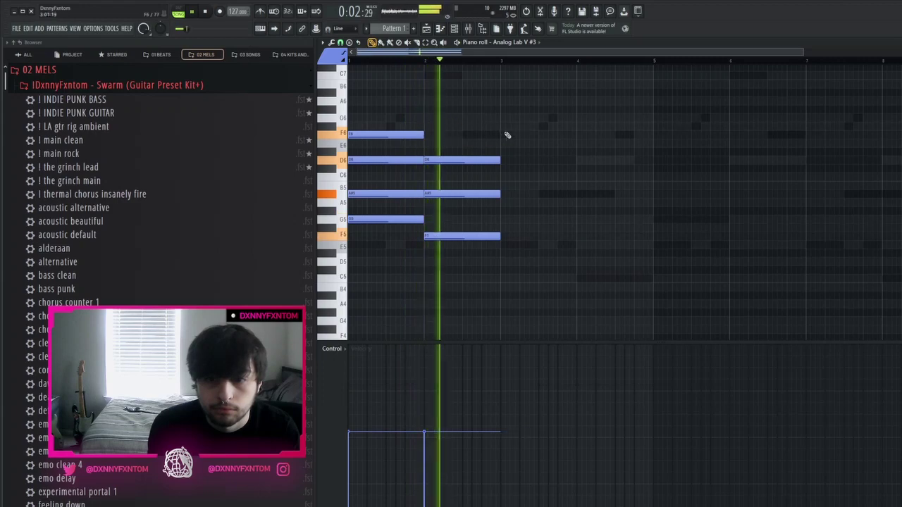
Try a one-bar F5, C6, F6 and G#6 chord in bar 2 and play it back
key(space)
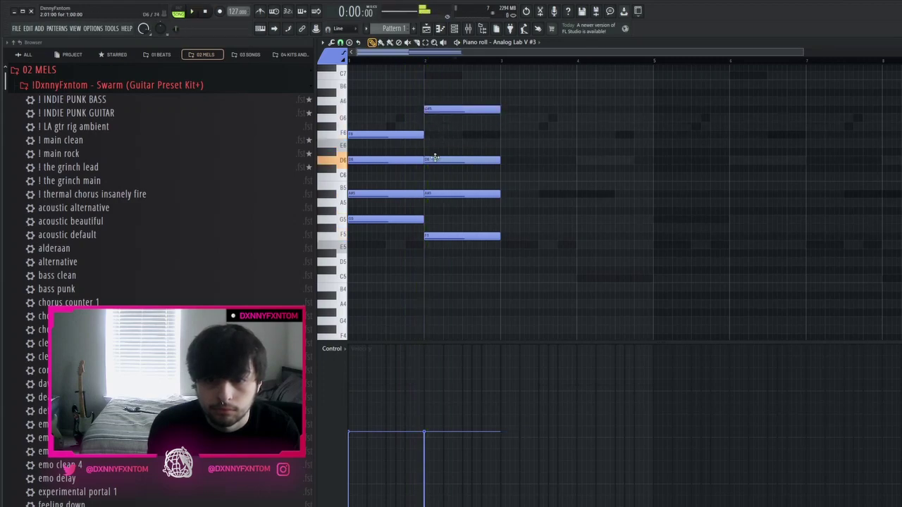
drag(434, 153, 435, 151)
key(space)
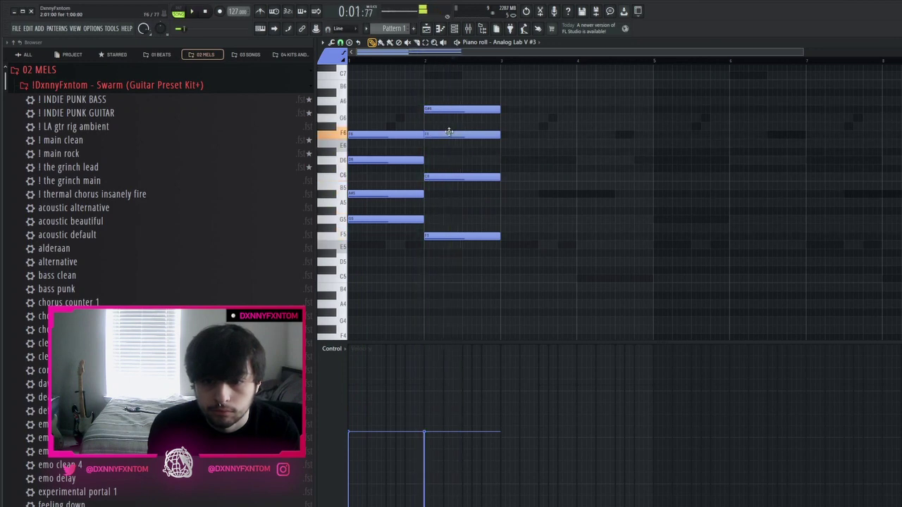
scroll(451, 135, up, 2)
click(415, 62)
key(space)
Replace the F5 note in bar 2 with a one-bar D#5 root, checking the Analog Lab V part and playing it back
right_click(420, 236)
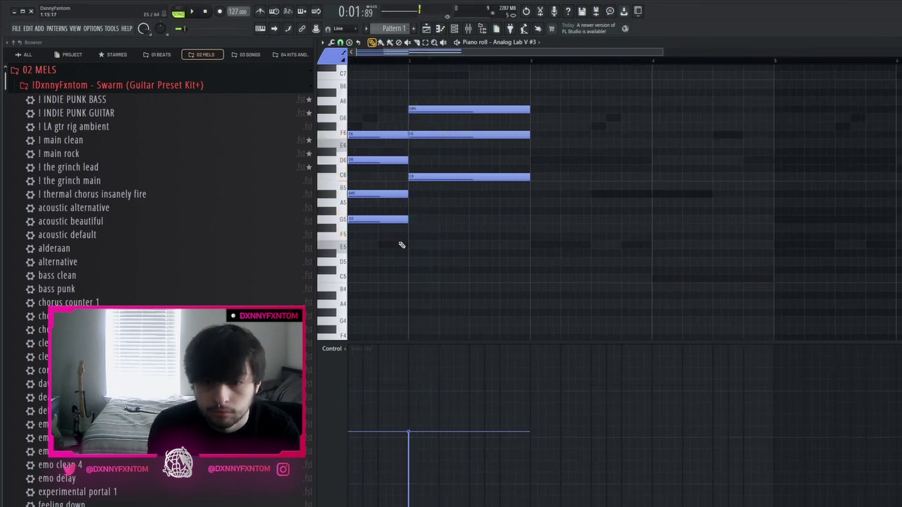
click(519, 66)
scroll(518, 90, down, 3)
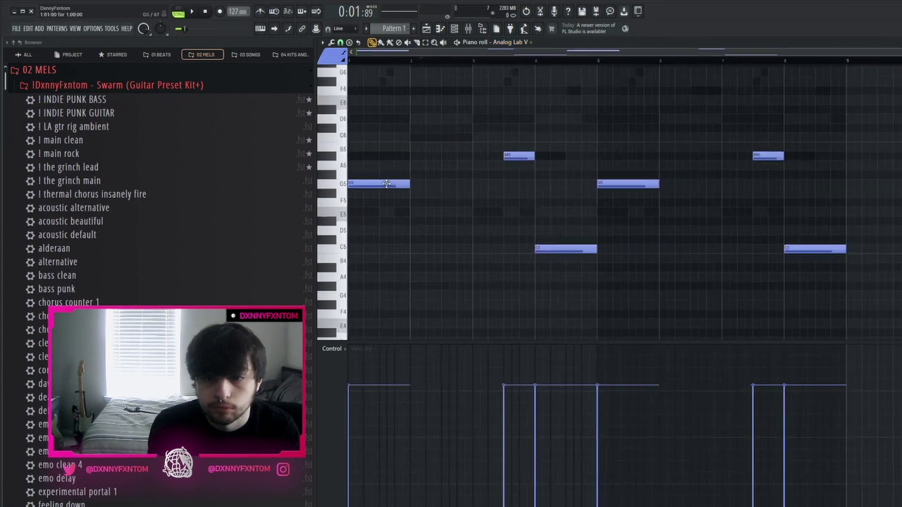
click(523, 91)
key(space)
key(space)
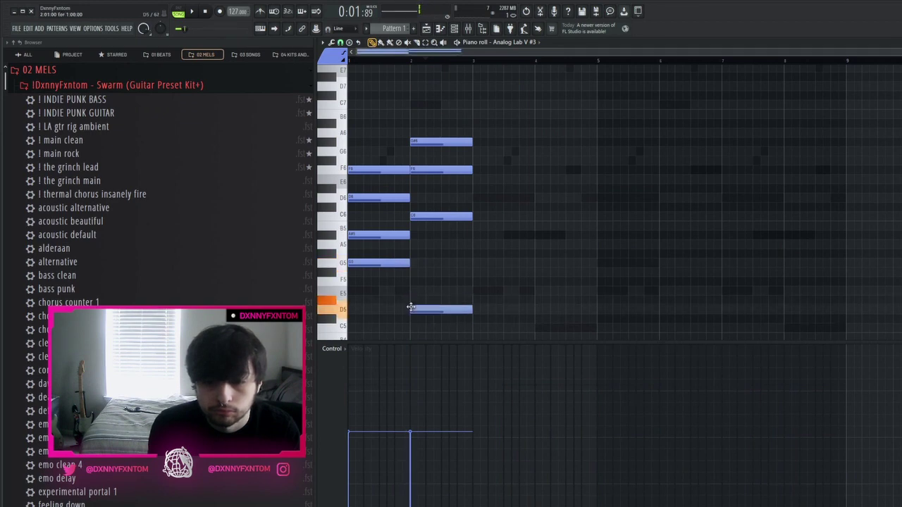
key(space)
drag(414, 308, 426, 307)
key(space)
Remove the C6, F6 and G#6 notes in bar 2 and complete the chord above D#5 with G5, A#5 and D6
right_click(436, 216)
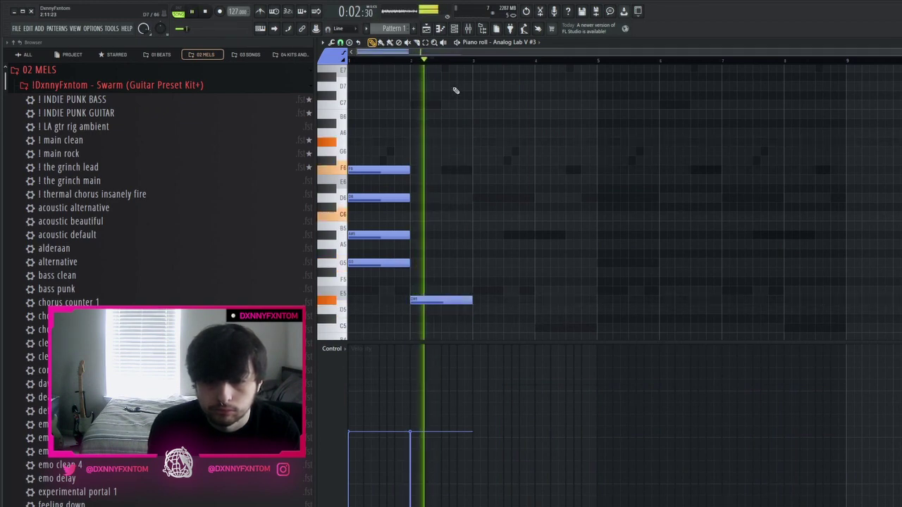
key(space)
right_click(430, 300)
key(space)
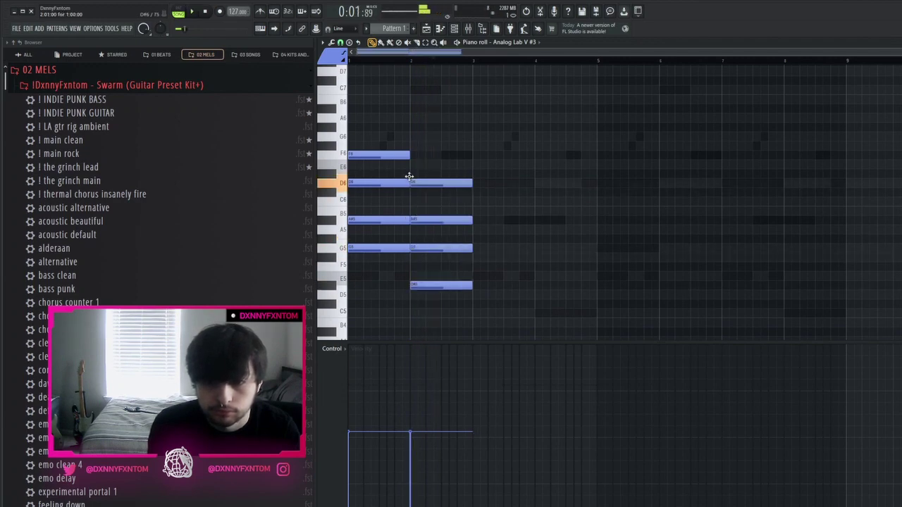
key(space)
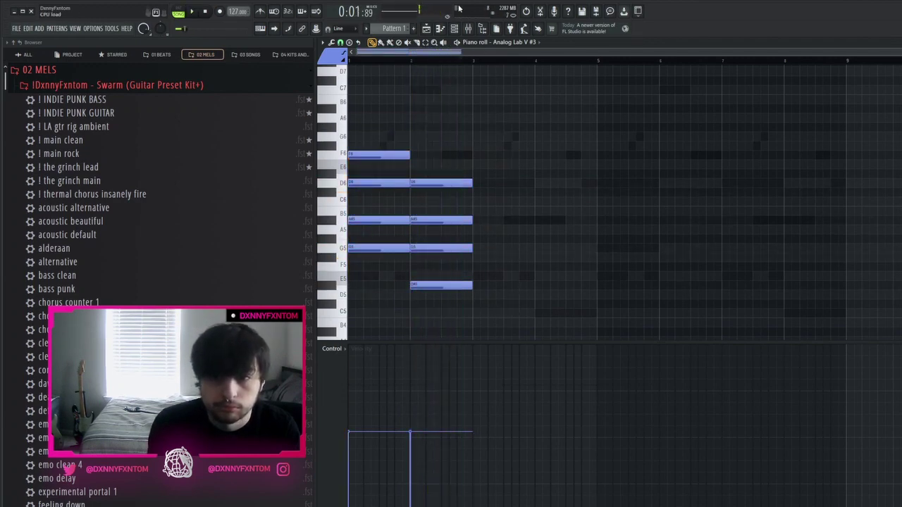
Shuffle the electric piano presets for Analog Lab V #3, load Natural Aggressive Tone and close the instrument
click(454, 29)
click(479, 249)
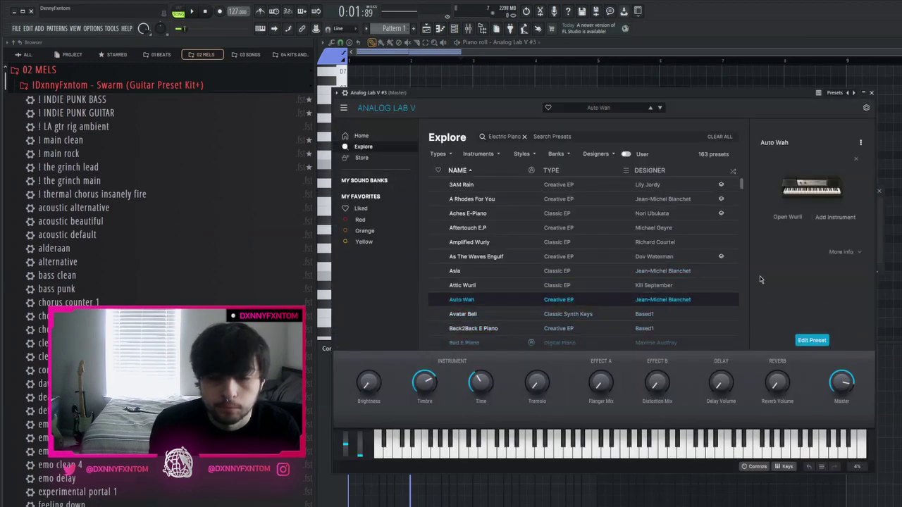
click(733, 172)
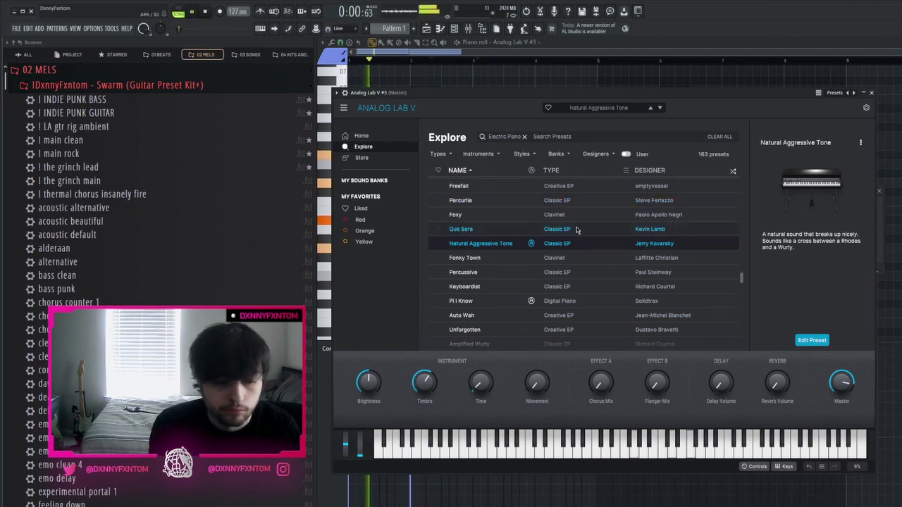
right_click(892, 260)
Duplicate the two-bar chord progression into bars 3 and 4 and play it back
drag(447, 308, 439, 142)
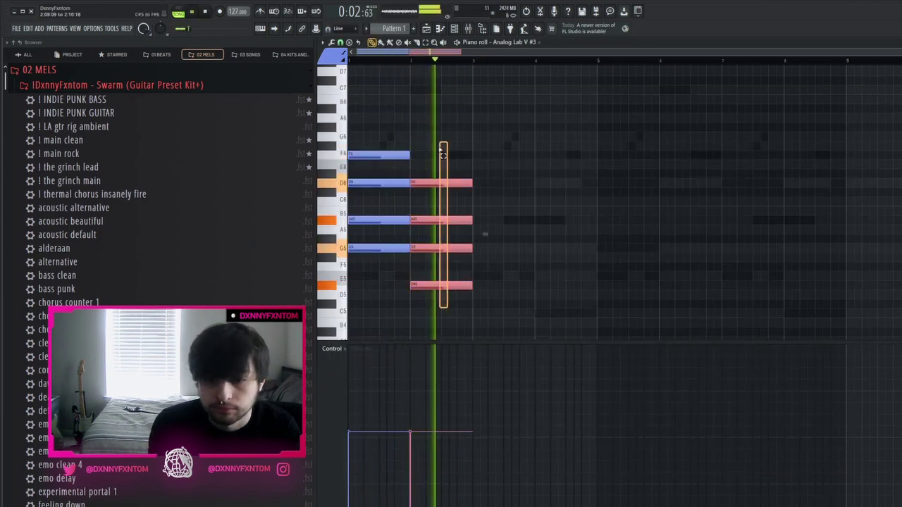
right_click(607, 160)
key(ctrl+b)
right_click(627, 135)
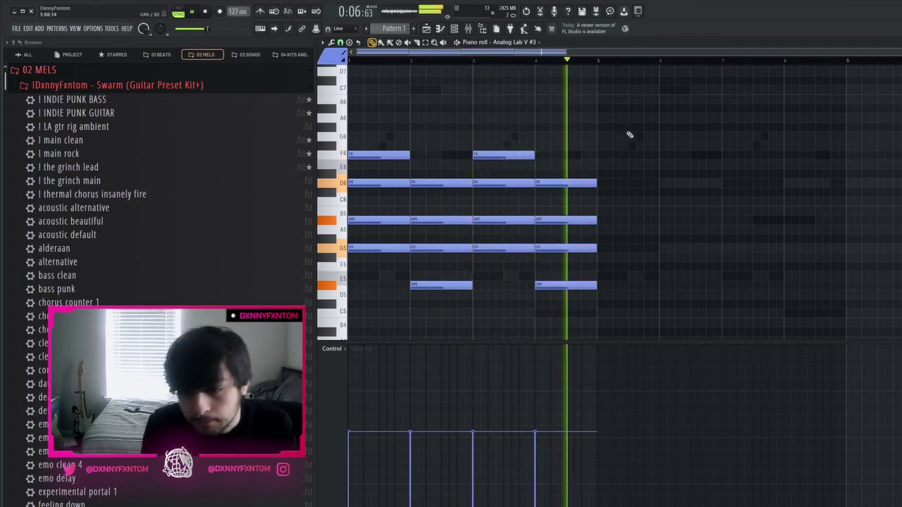
key(space)
Revoice the bar 4 chord by adding a one-bar G6, removing A#5 and placing an F6 over the bar's second half
click(535, 138)
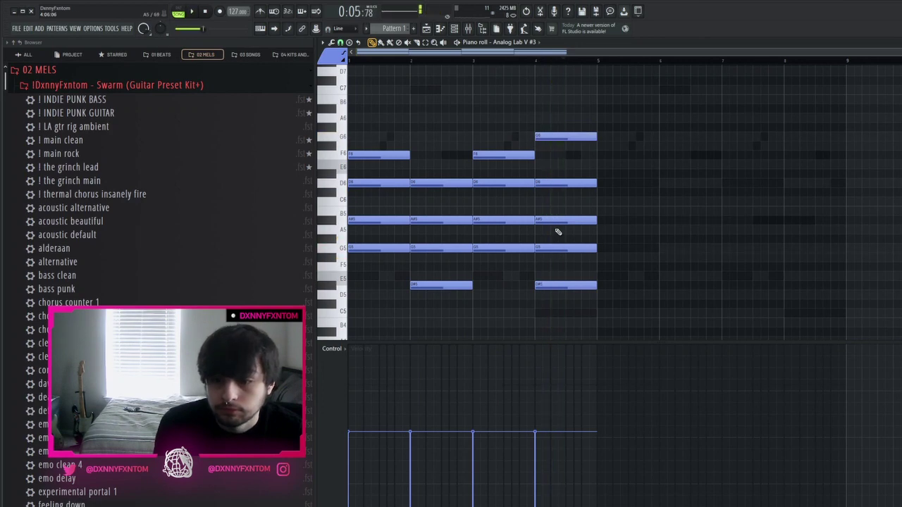
right_click(556, 221)
click(574, 156)
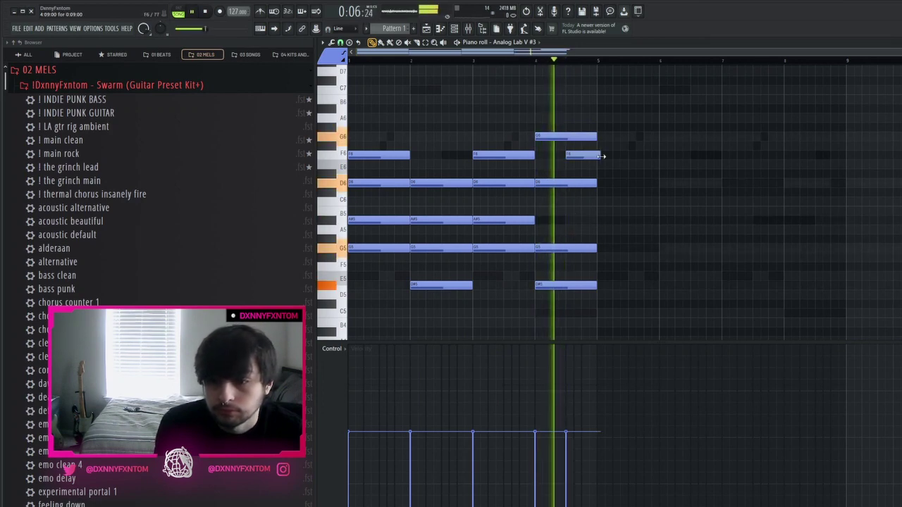
drag(600, 157, 597, 157)
Duplicate the four-bar chord progression into bars 5 to 8
scroll(614, 155, down, 1)
key(ctrl+b)
key(space)
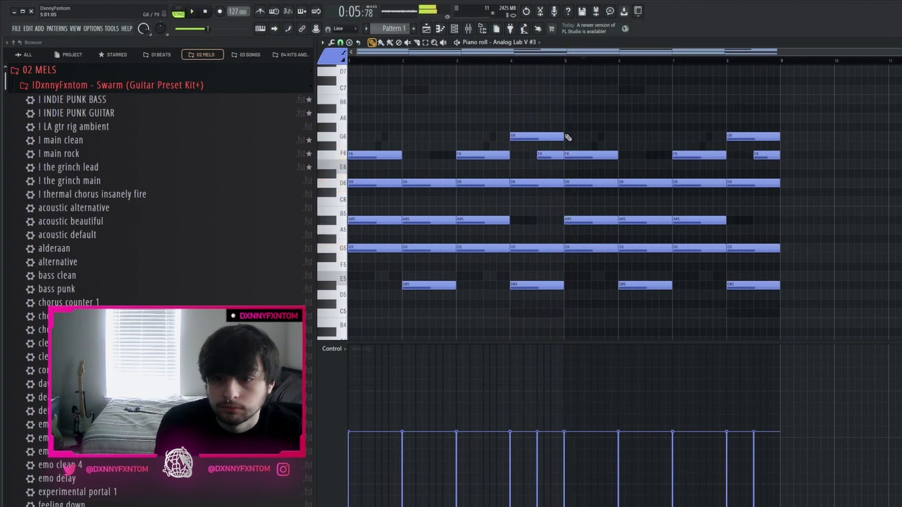
Shorten the G6 notes in bars 4 and 8 to half a bar and lead into each with a short F6 grace note
key(space)
key(space)
scroll(511, 140, up, 1)
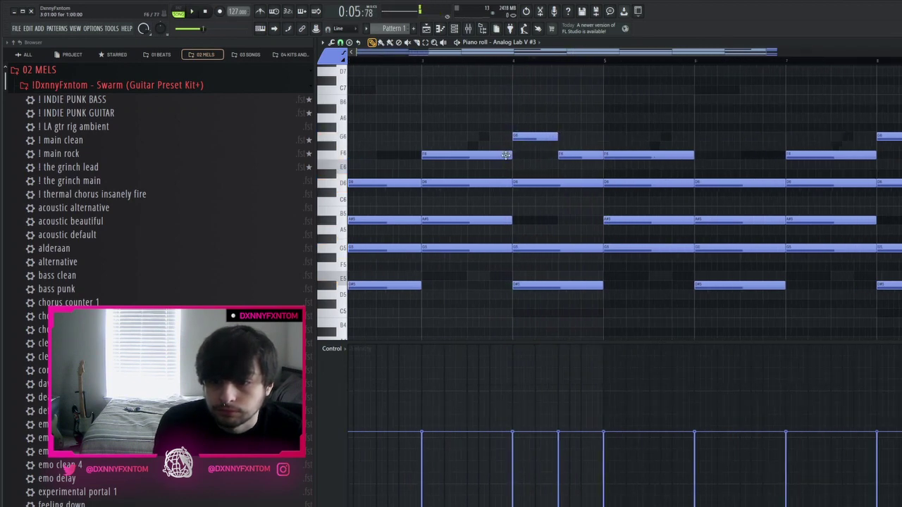
click(515, 155)
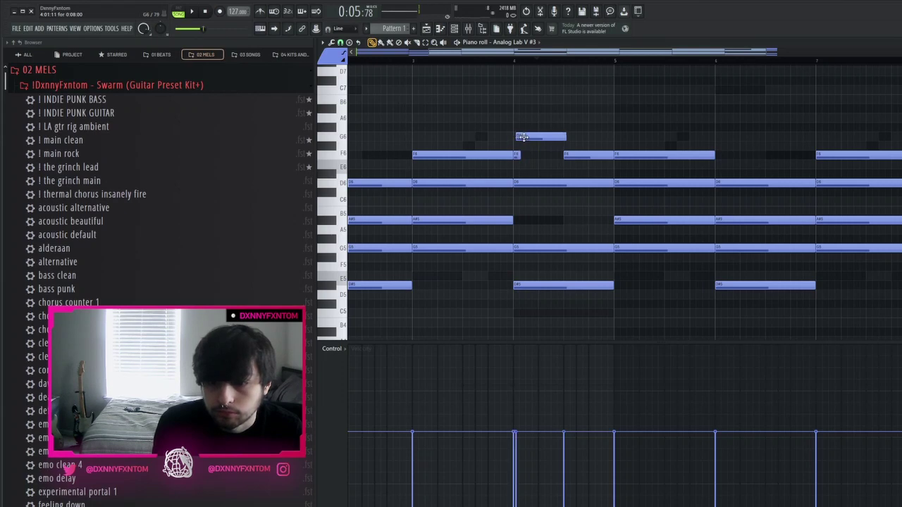
key(space)
scroll(581, 132, down, 1)
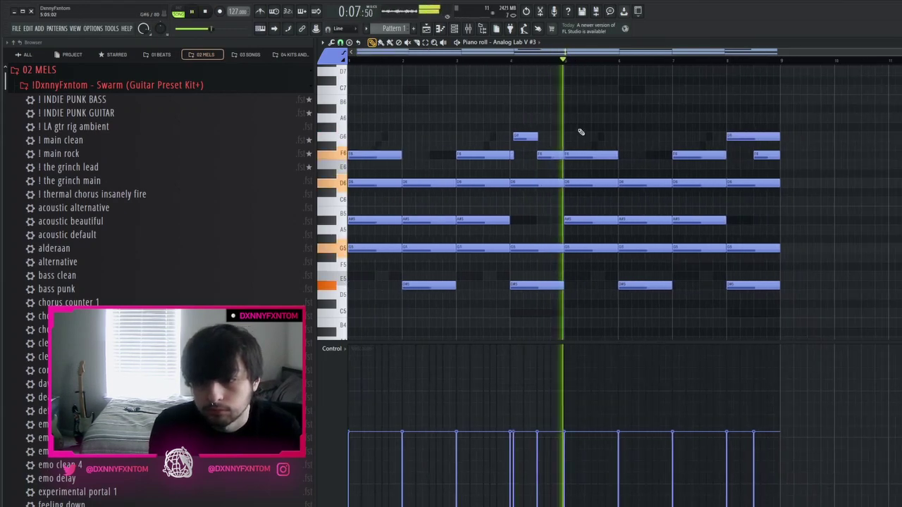
scroll(580, 132, down, 1)
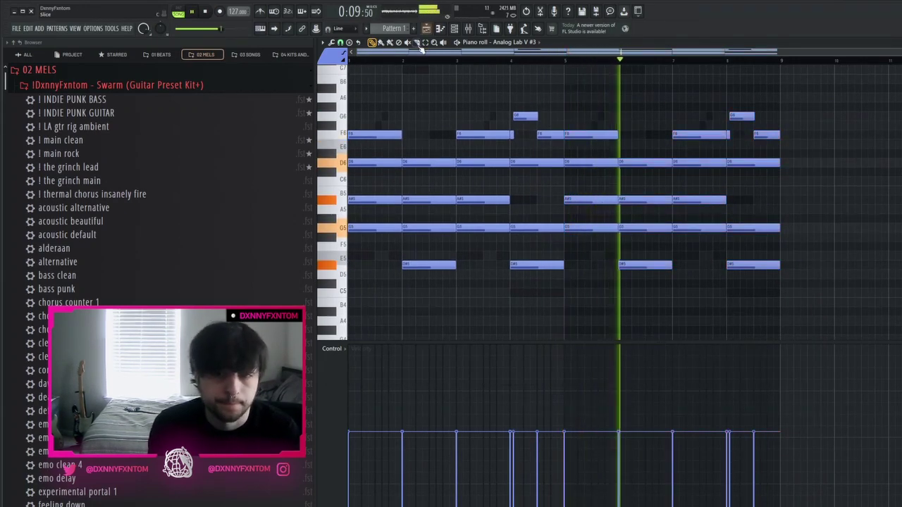
Route Analog Lab V #3 to mixer track 4, with the audio sample muted and all three Analog Lab channels enabled
key(F6)
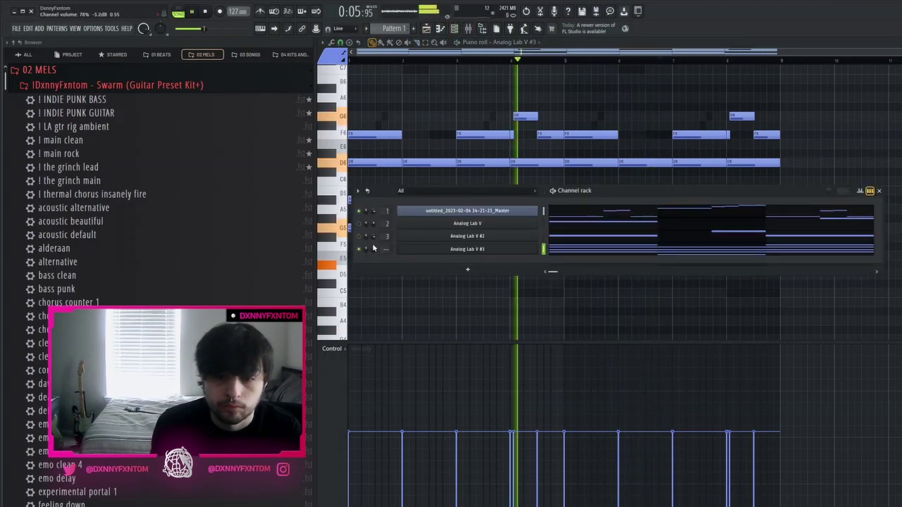
drag(374, 248, 374, 242)
click(358, 211)
key(space)
click(358, 236)
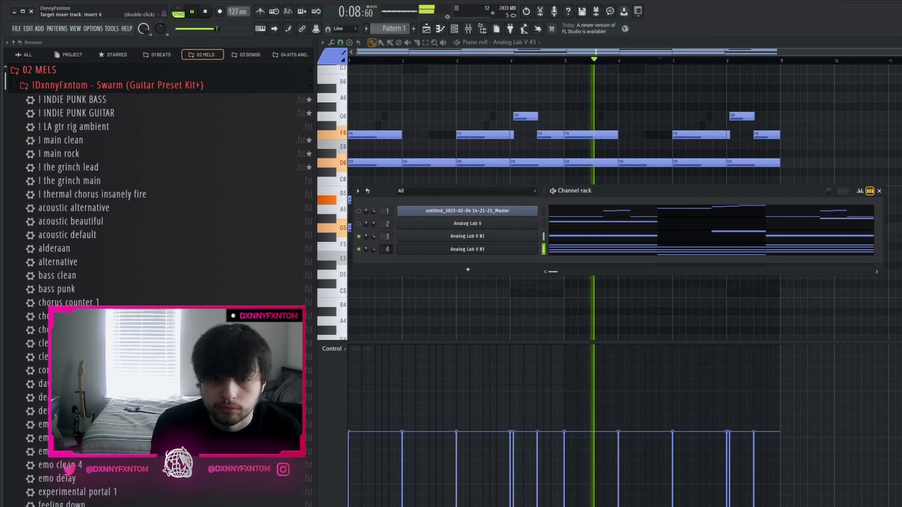
click(358, 223)
key(space)
click(205, 12)
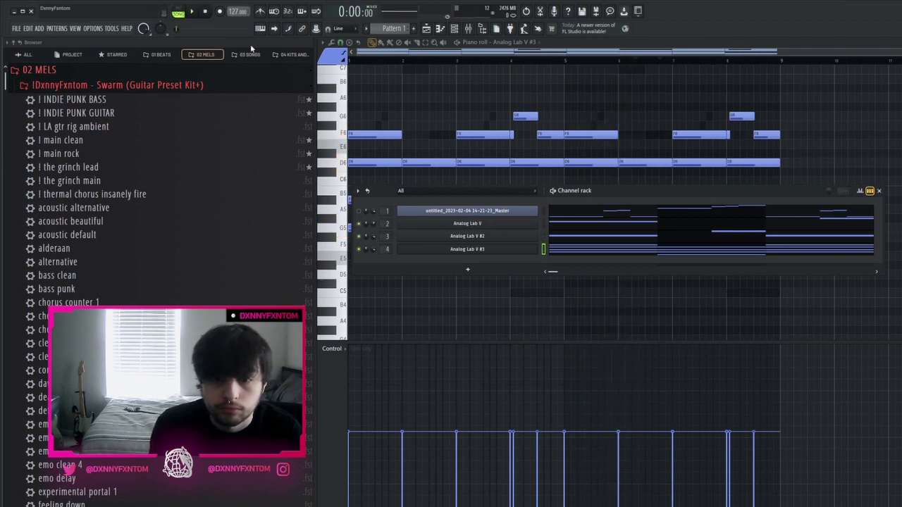
Transpose the Analog Lab V #3 chords down one octave and play them back
key(space)
click(609, 251)
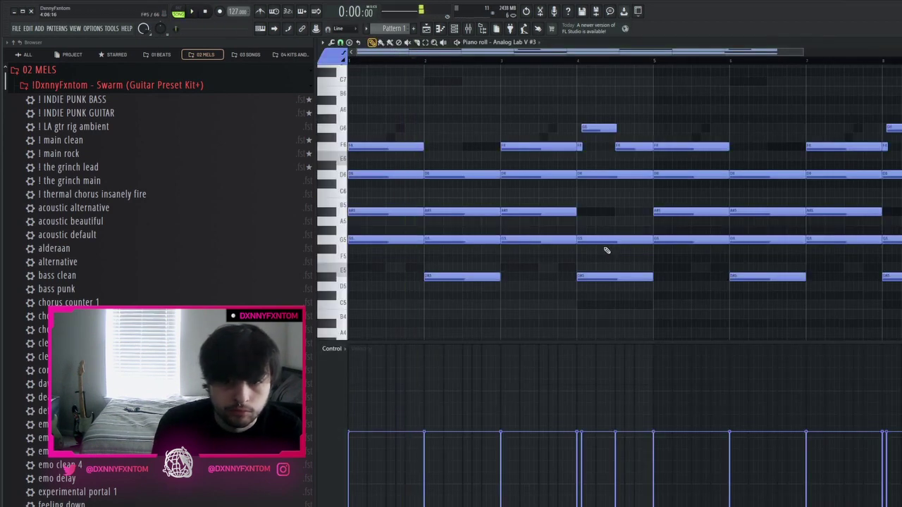
key(ctrl+Down)
key(space)
scroll(622, 188, down, 1)
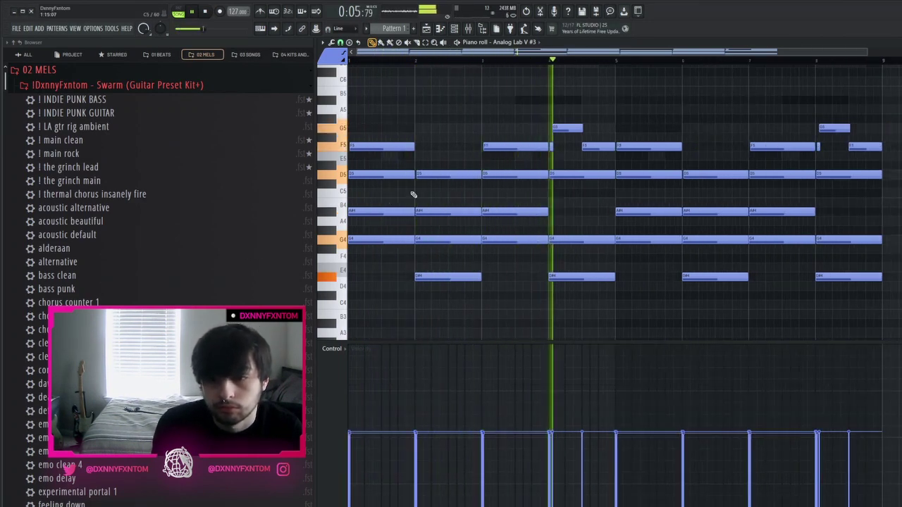
Replace the chords in bars 5 to 8 with a fresh copy of bars 1 to 4
drag(636, 115, 860, 340)
key(Delete)
drag(616, 62, 350, 63)
key(ctrl+b)
Randomize the velocities of all Analog Lab V #3 chord notes and narrow the amount of variation
ctrl+click(640, 86)
scroll(638, 82, up, 2)
scroll(635, 78, down, 3)
key(alt+r)
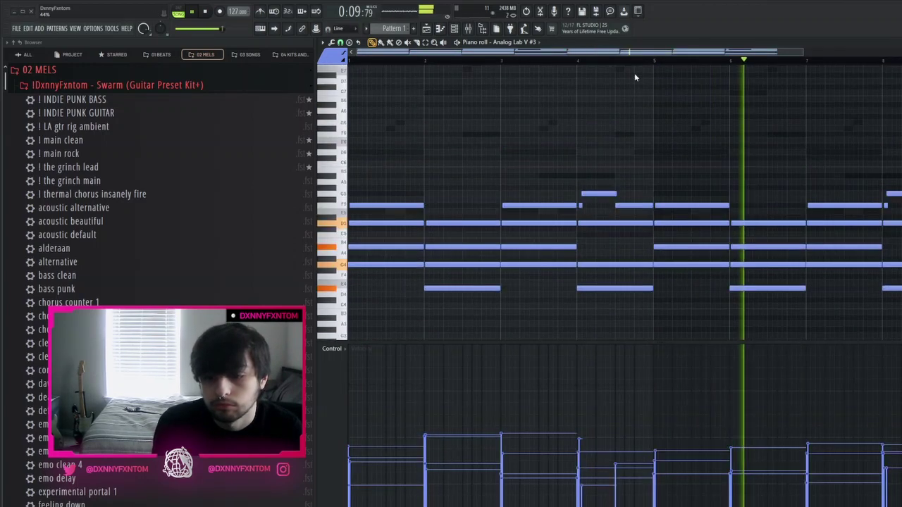
drag(268, 282, 268, 305)
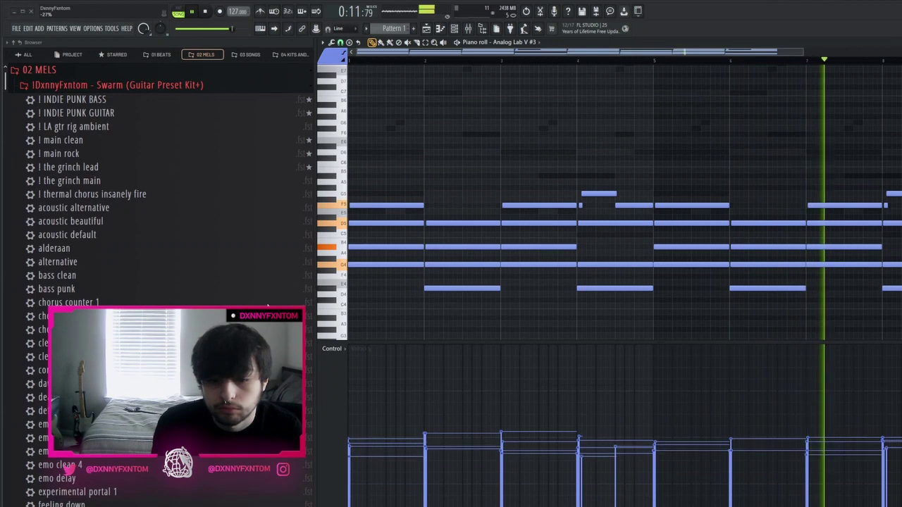
Add Tape MELLO-FI with the Lo-Fi Quiver preset to Insert 4's third effect slot and cut its noise to -70.0 dB
key(F6)
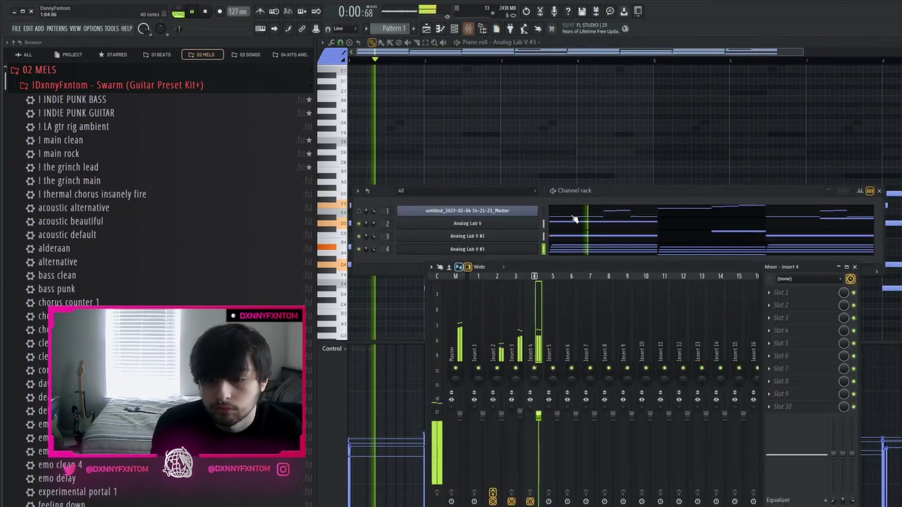
key(F9)
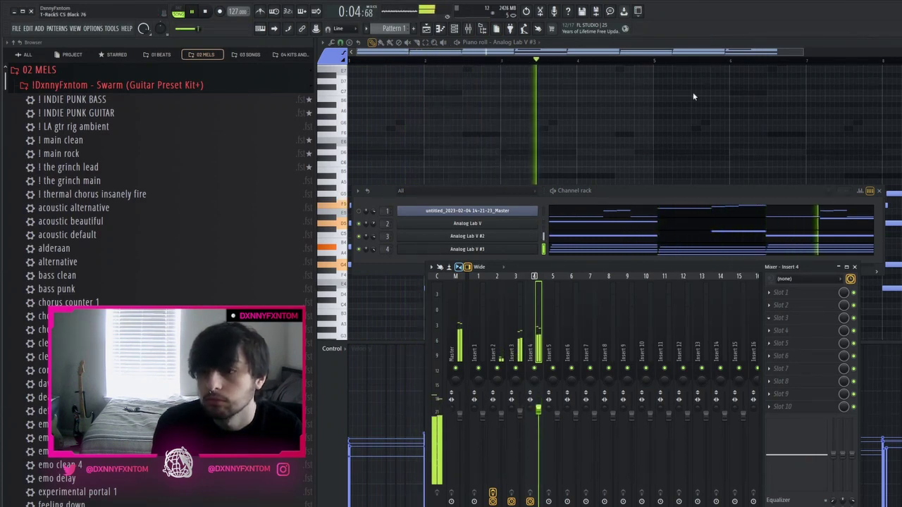
click(702, 2)
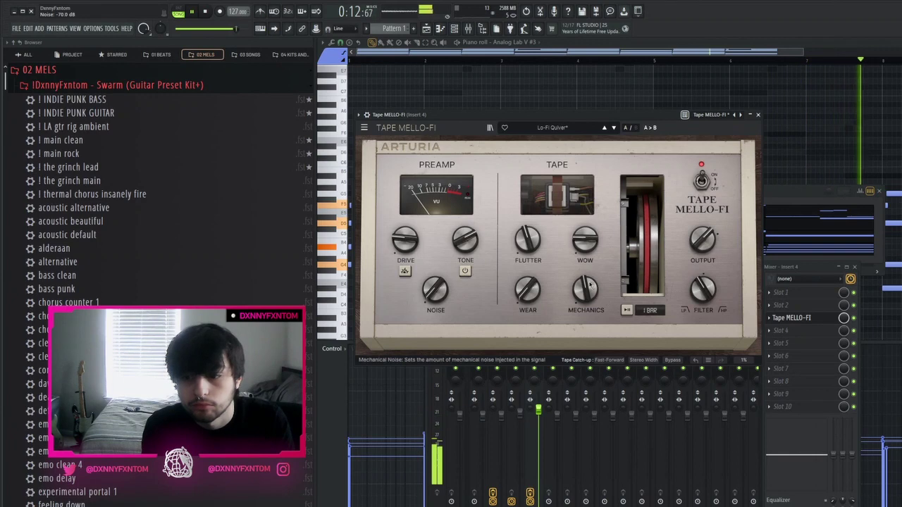
click(758, 115)
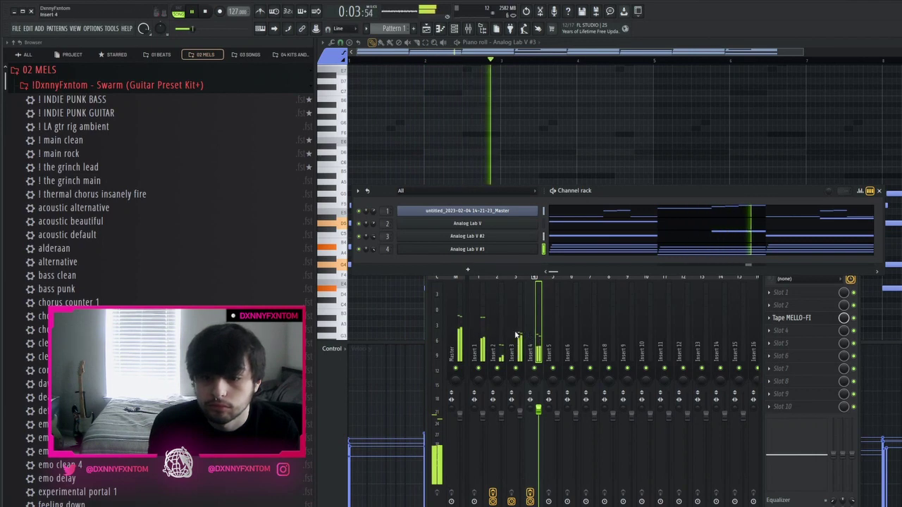
Add Fruity parametric EQ 2 to Insert 1's third effect slot and cut the lows with a steep high-pass on the first band
click(483, 334)
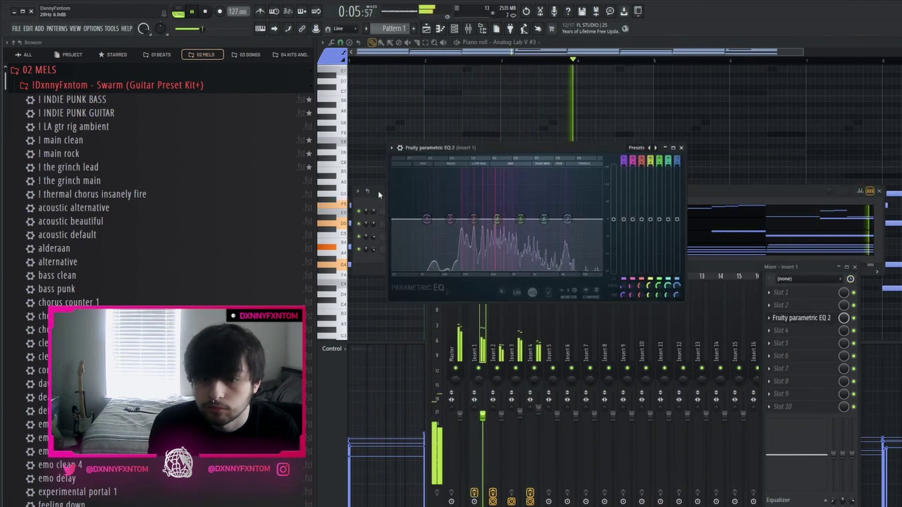
drag(427, 219, 486, 269)
drag(625, 170, 607, 188)
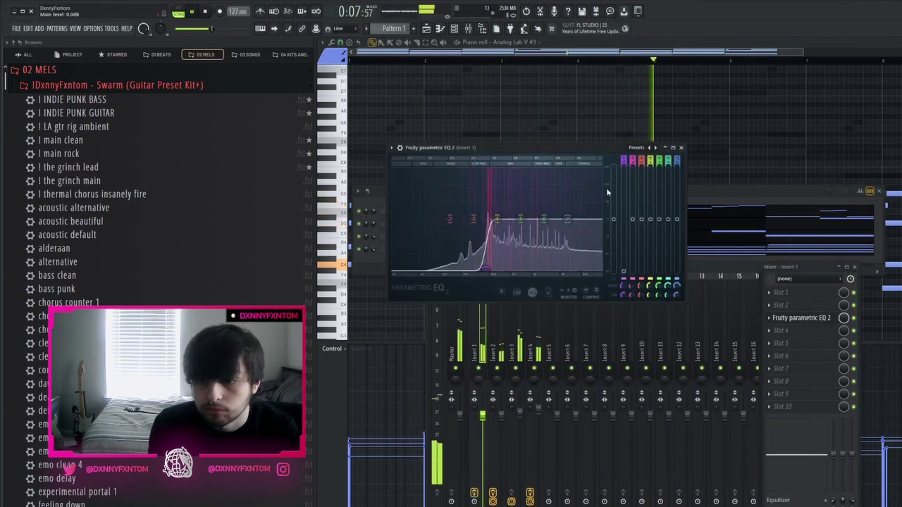
drag(484, 269, 480, 270)
drag(544, 219, 502, 222)
key(Escape)
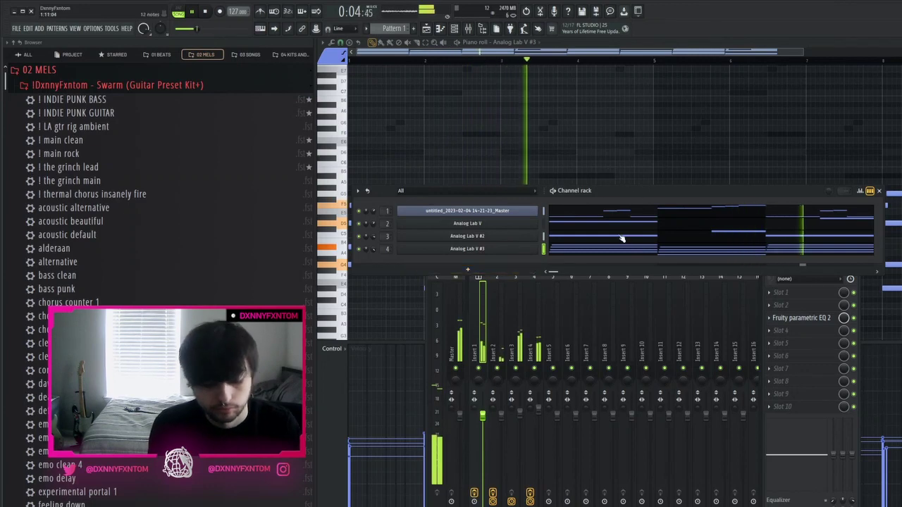
Stop playback, move the Pattern 1 clip in the playlist to Track 1 starting at bar 2, and select bars 1 to 10
click(487, 334)
key(space)
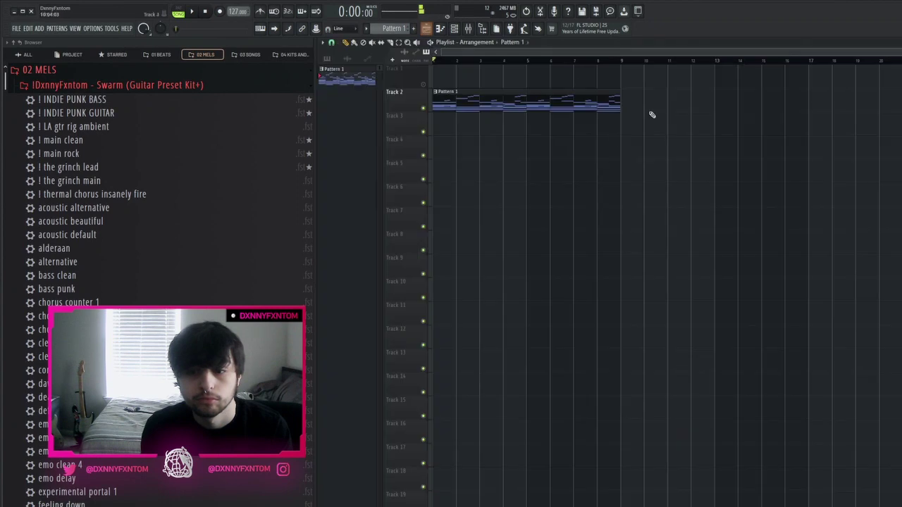
click(444, 79)
drag(450, 82, 474, 81)
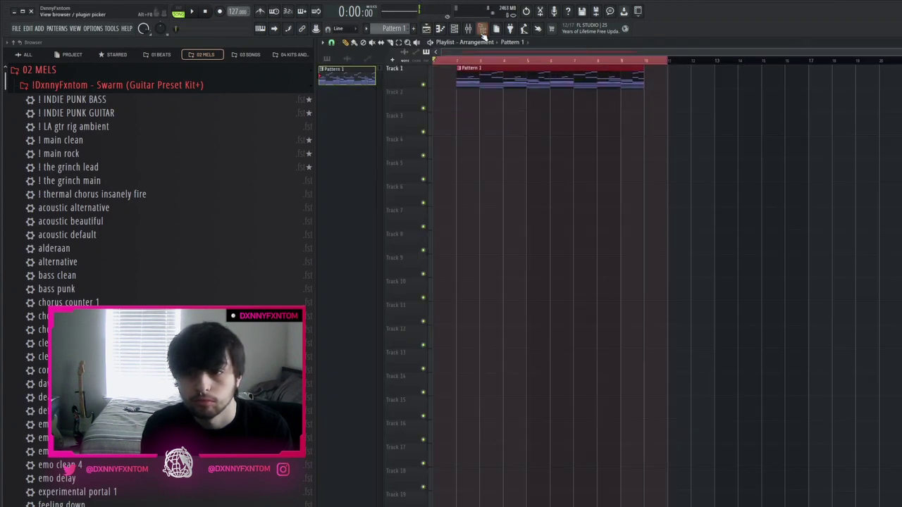
Arm mixer Inserts 1 to 4 for disk recording and render bars 1 to 10 to separate audio clips
click(469, 28)
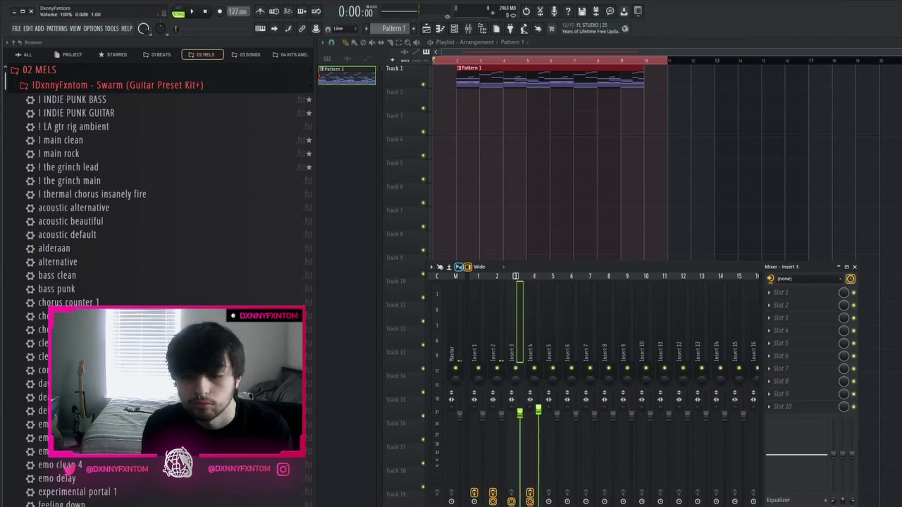
key(Left)
key(Left)
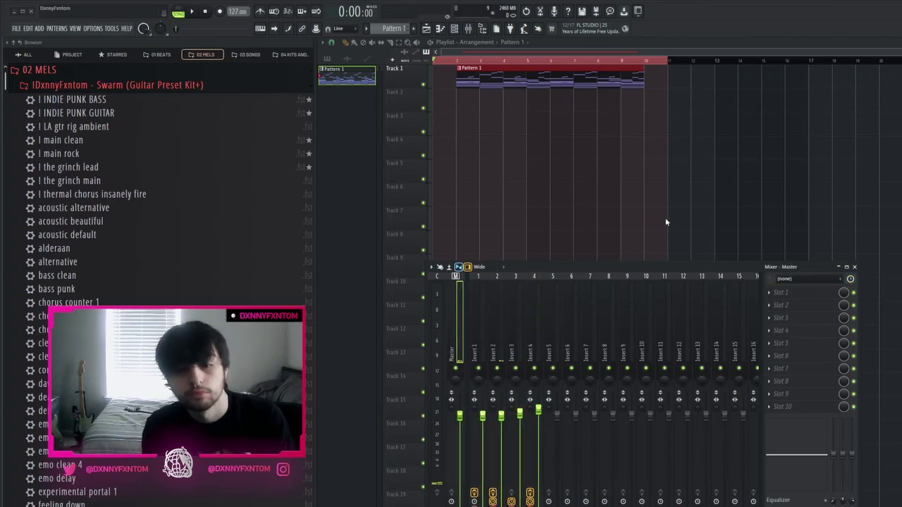
right_click(491, 494)
click(342, 117)
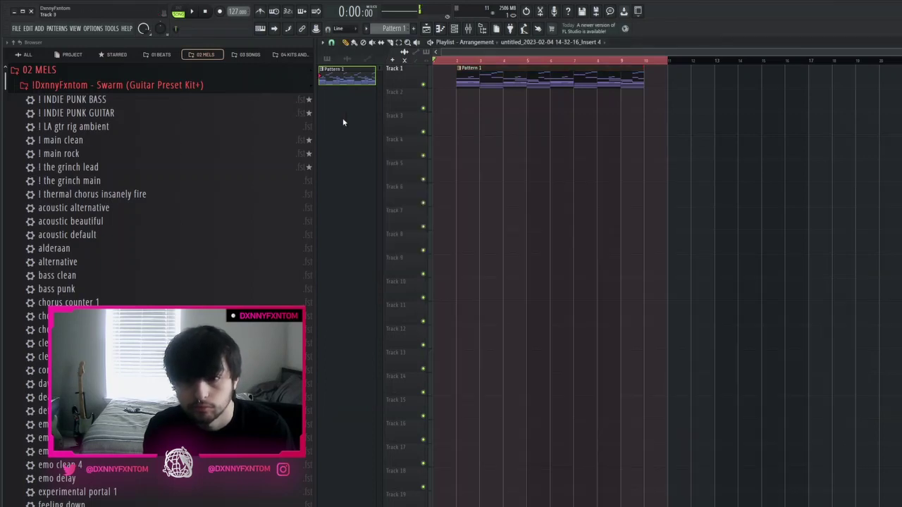
Place the four rendered Insert clips on Tracks 2 to 5 starting at bar 2 and mute the Pattern 1 track
click(352, 62)
shift+click(345, 87)
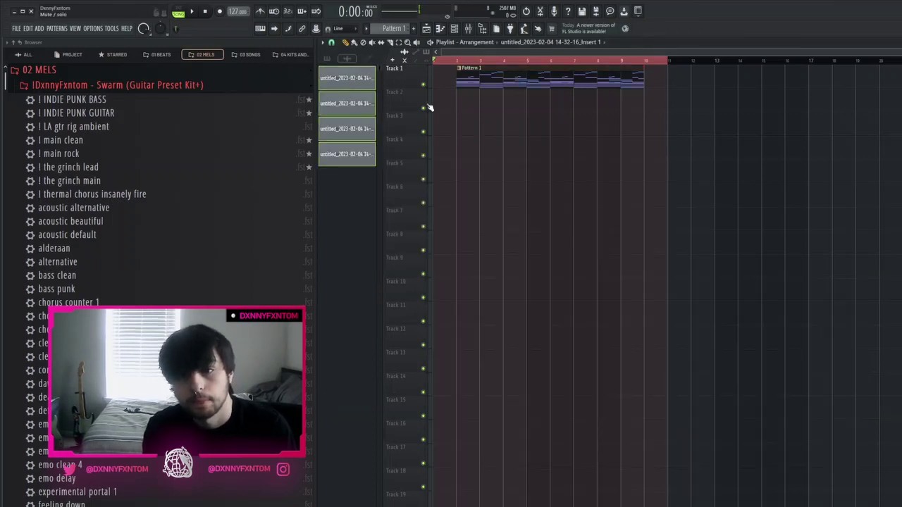
drag(371, 120, 458, 177)
click(422, 84)
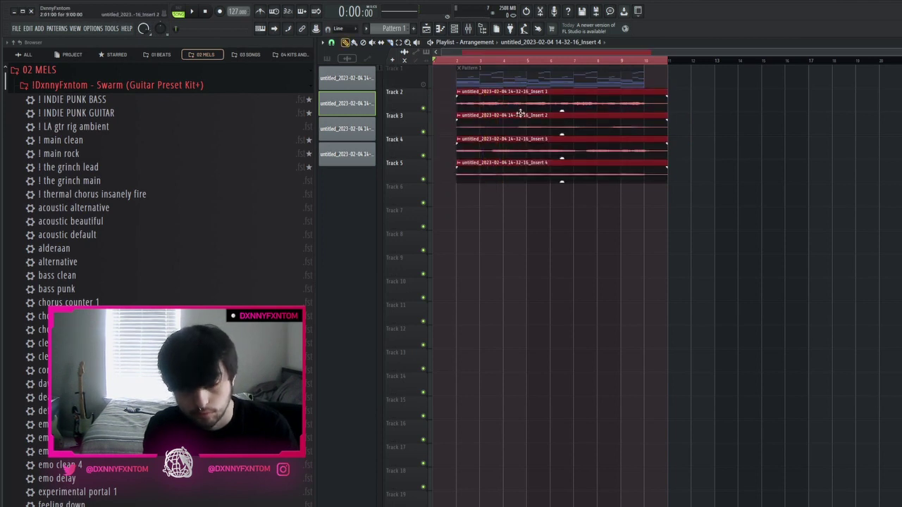
Move the four stem clips on Tracks 2 to 5 to start at bar 1 and duplicate them directly behind
drag(520, 113, 496, 112)
key(space)
ctrl+click(457, 62)
ctrl+drag(653, 88, 462, 238)
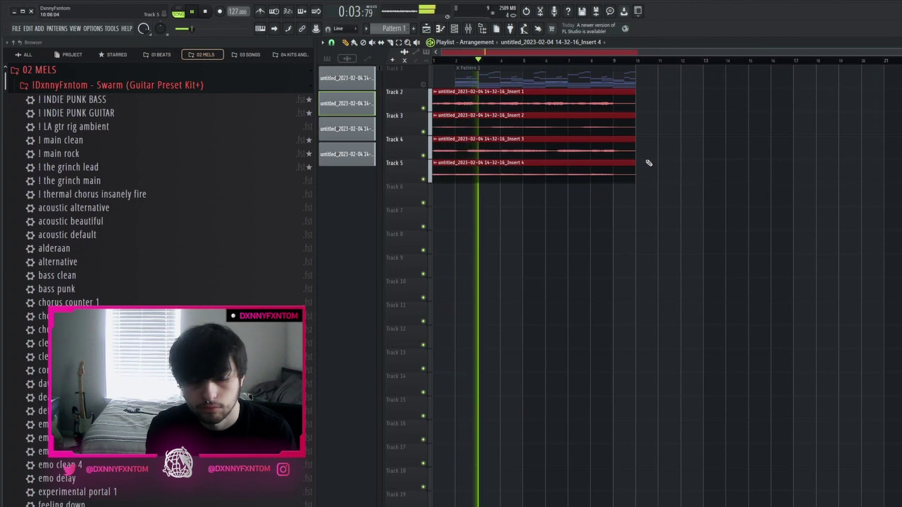
key(ctrl+b)
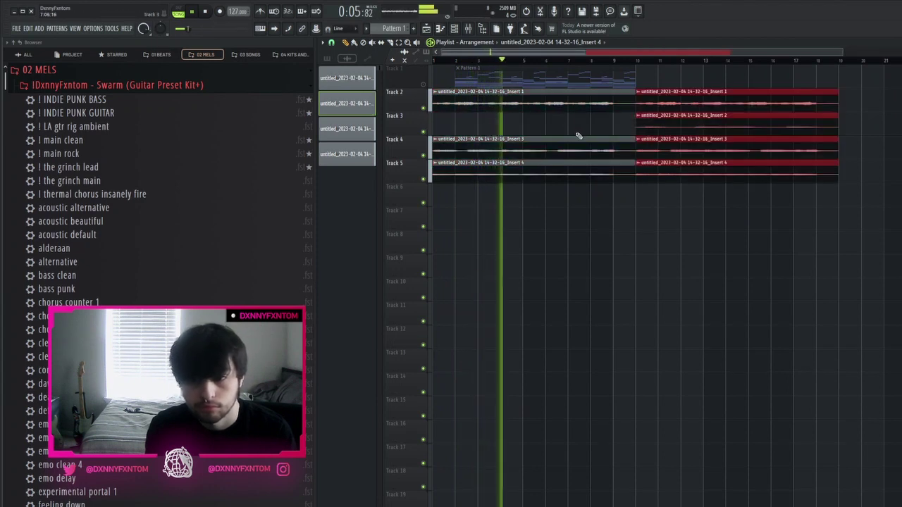
Try different stem combinations in the first section during playback by removing and restoring individual Insert clips
right_click(553, 107)
ctrl+click(563, 110)
shift+drag(676, 123, 475, 124)
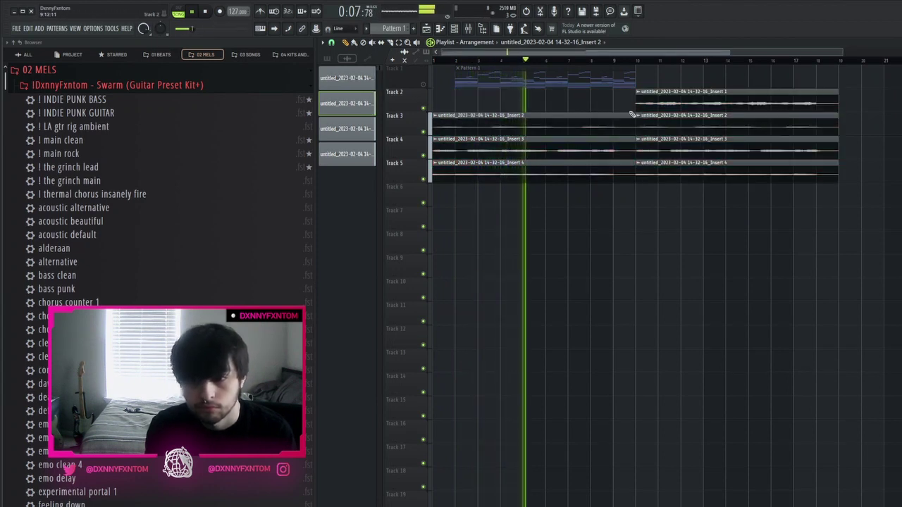
right_click(594, 168)
shift+drag(651, 106, 302, 111)
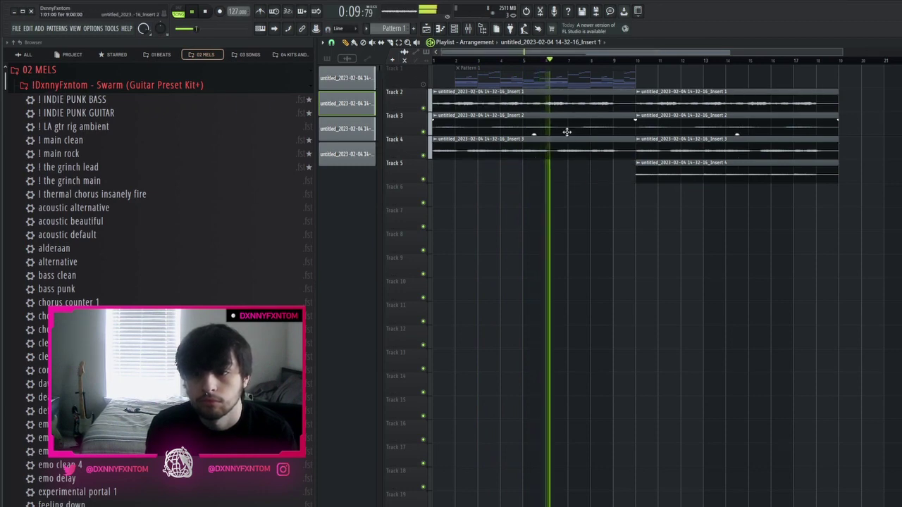
right_click(567, 132)
shift+drag(655, 173, 356, 164)
right_click(575, 153)
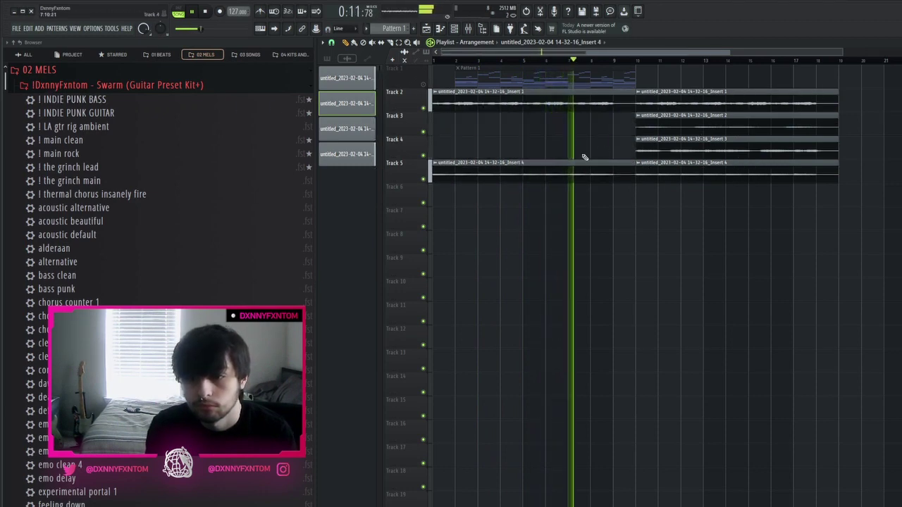
ctrl+scroll(634, 162, down, 2)
key(ctrl+z)
Move the duplicated stems to bar 9 on Tracks 6 to 9, and keep only Inserts 1, 2 and 4 in the first section
ctrl+drag(647, 195, 641, 75)
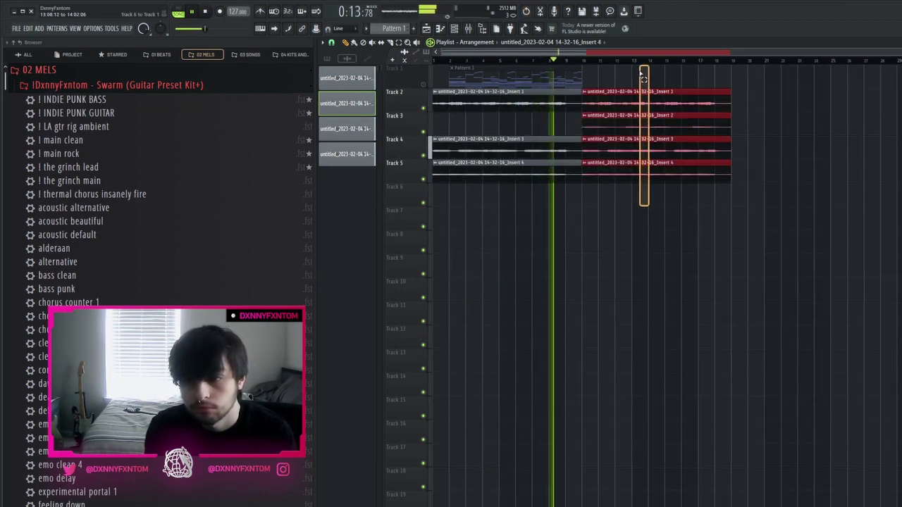
drag(622, 105, 486, 213)
right_click(559, 143)
ctrl+click(558, 143)
key(space)
key(space)
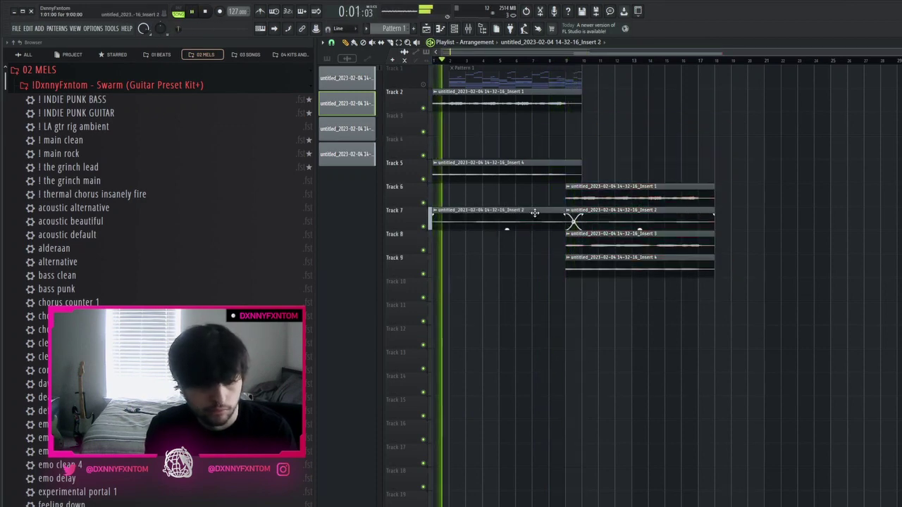
Move the four stems at bar 9 down to Tracks 8 to 11 and duplicate them to start at bar 18
click(640, 271)
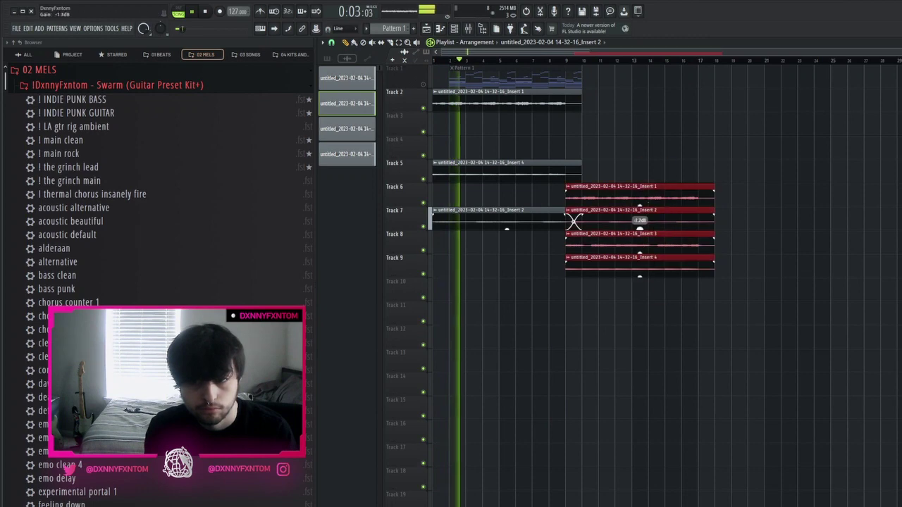
drag(655, 227, 657, 275)
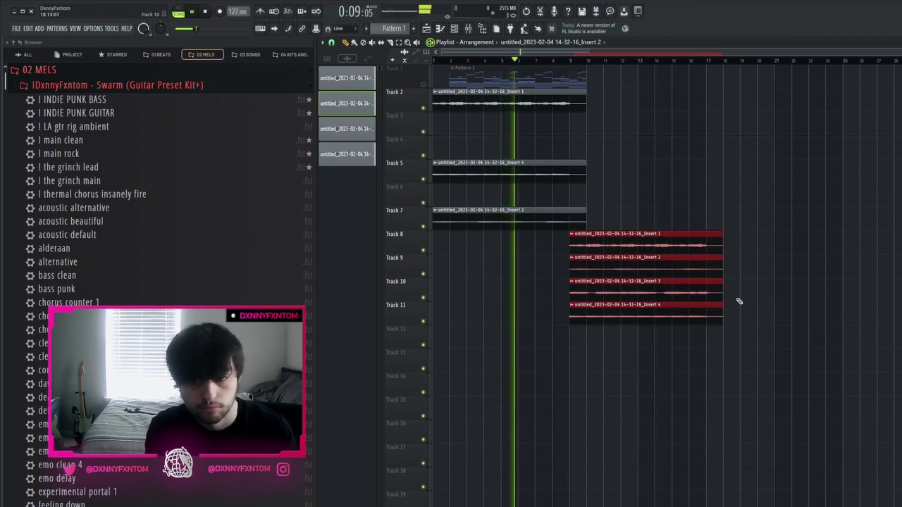
key(ctrl+b)
scroll(803, 338, down, 2)
ctrl+click(731, 363)
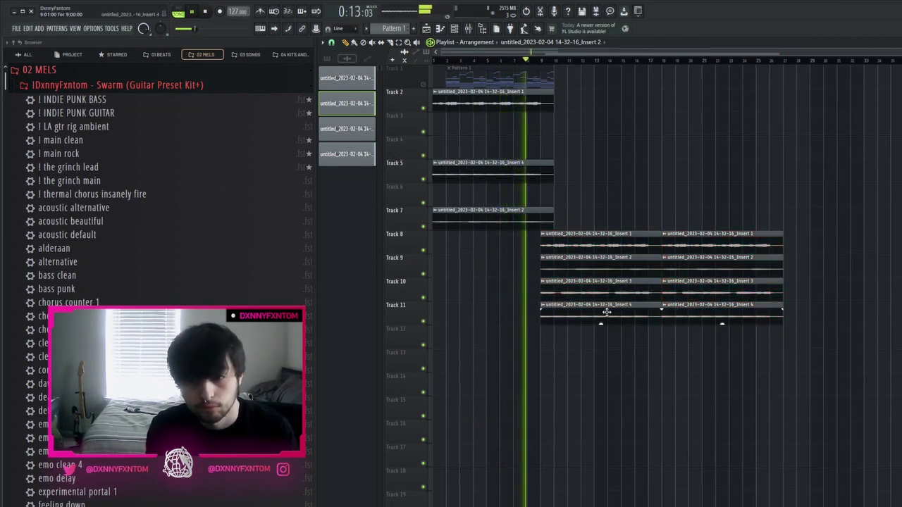
Delete the Insert 3 clip at bar 9 on Track 10 and play the arrangement from the start
right_click(603, 288)
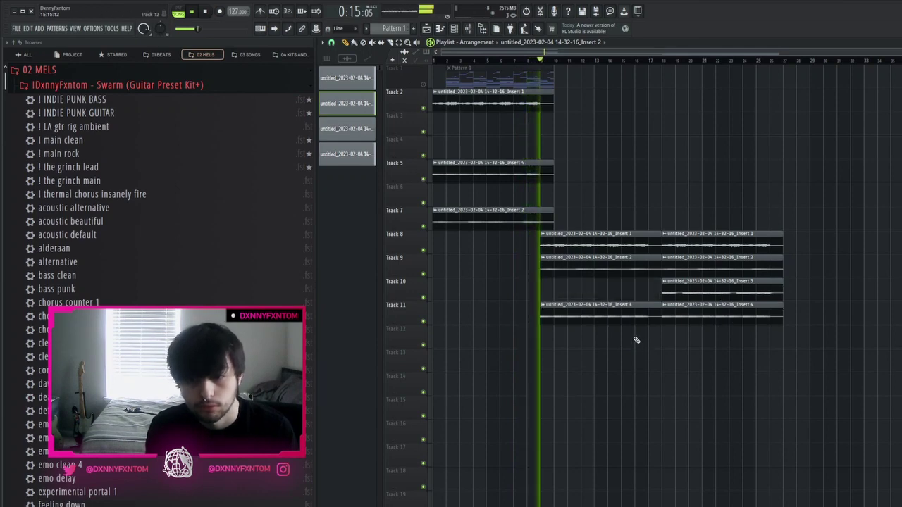
key(space)
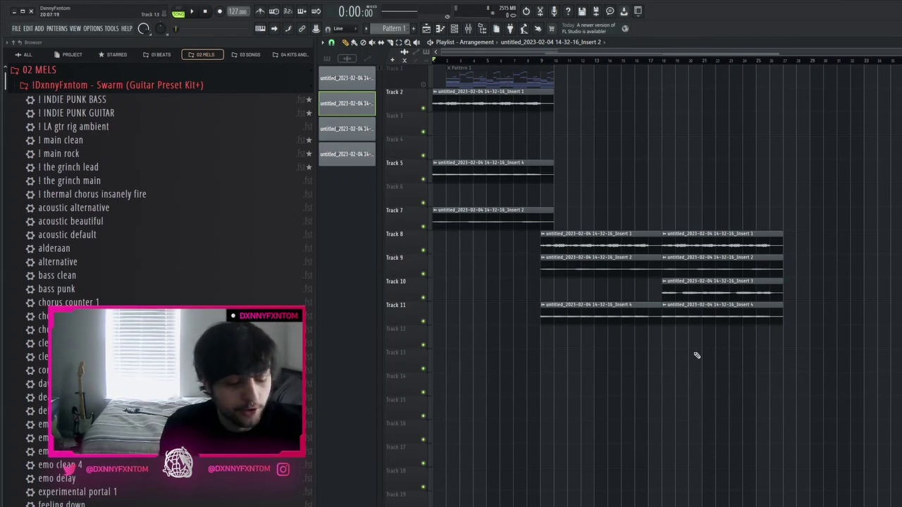
key(space)
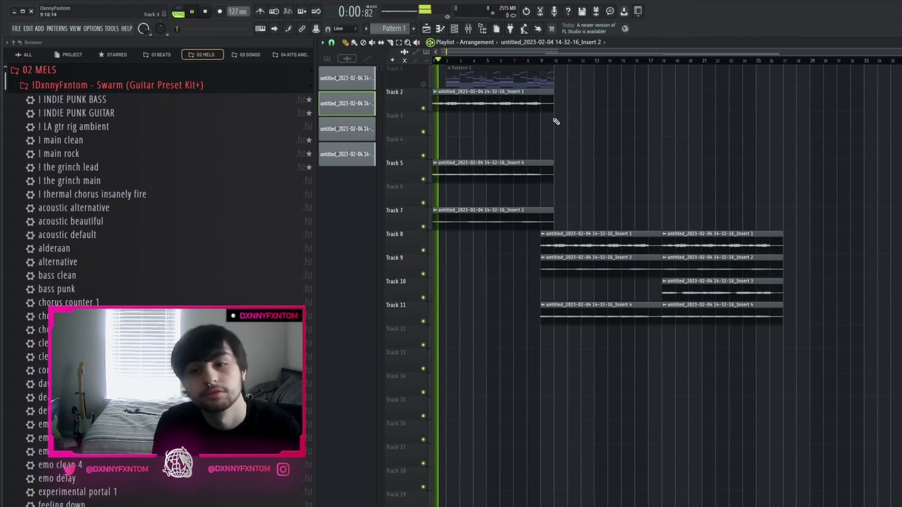
Duplicate the four-stem section starting at bar 18 on Tracks 8 to 11 three times in a row
drag(700, 207, 775, 367)
key(ctrl+b)
key(ctrl+b)
key(ctrl+b)
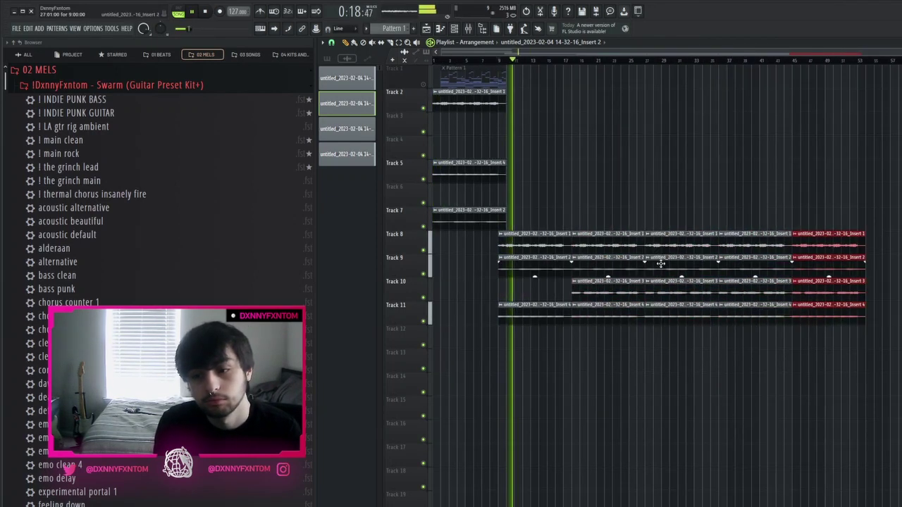
Delete clips from bar 18 onward so the four sections hold only Insert 1, 2, 3 and 4 in turn
drag(658, 261, 650, 272)
ctrl+shift+click(698, 266)
ctrl+shift+click(766, 286)
ctrl+shift+click(820, 313)
key(Delete)
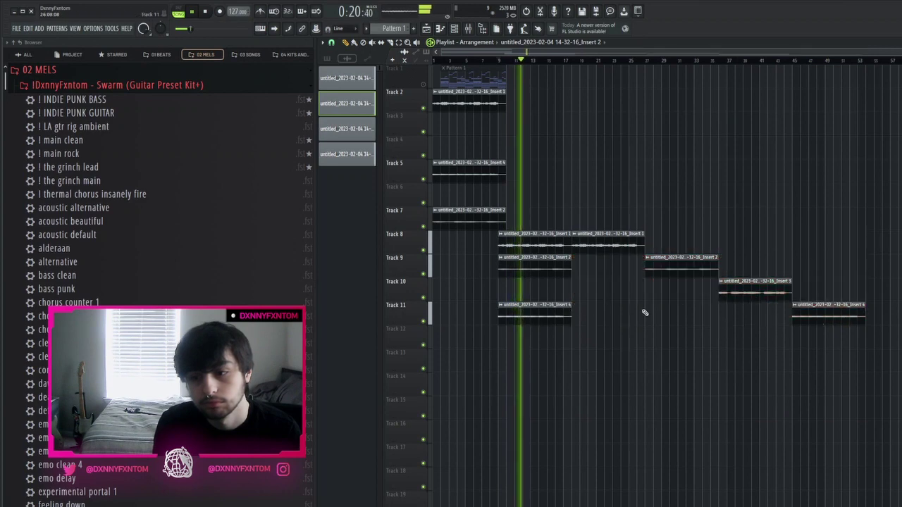
Select the whole arrangement in the playlist, arm the Master track for disk recording and render it to an audio clip
key(ctrl+a)
click(470, 30)
key(space)
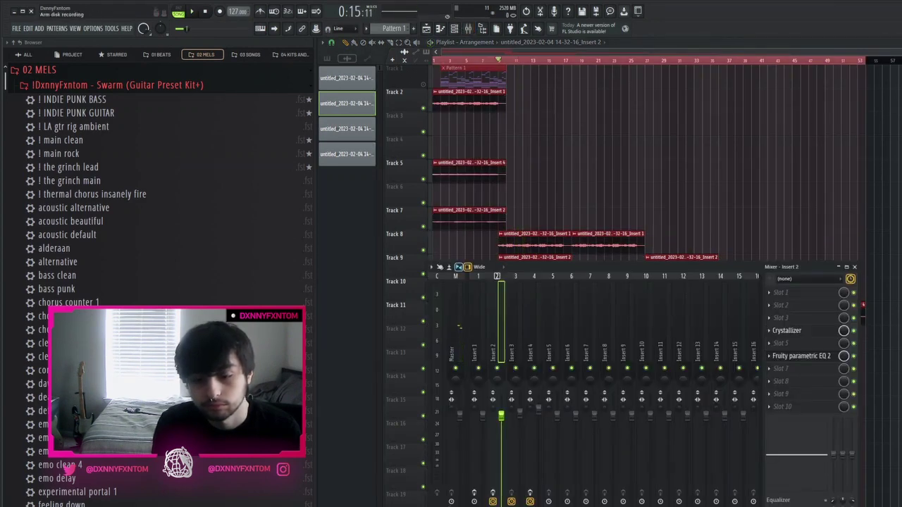
click(452, 506)
key(alt+r)
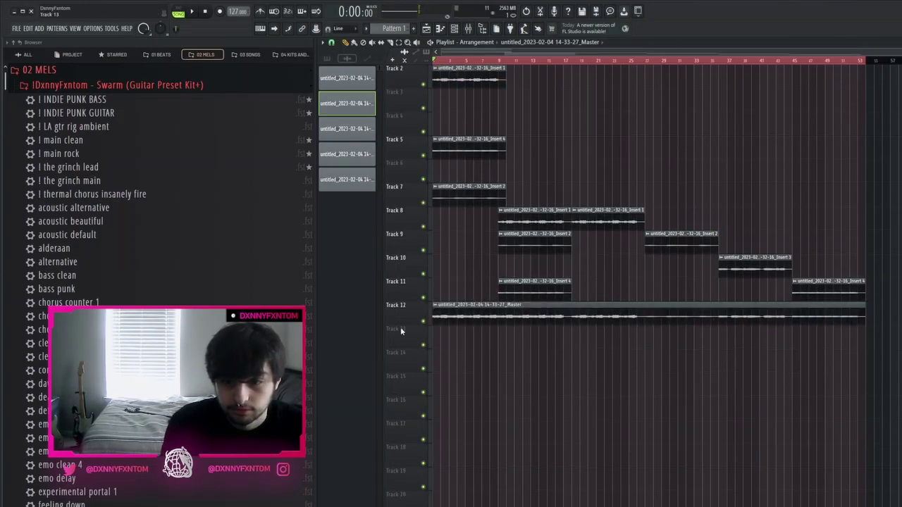
Solo Track 12 with the rendered Master clip, open its channel settings and normalize the audio
key(space)
double_click(434, 318)
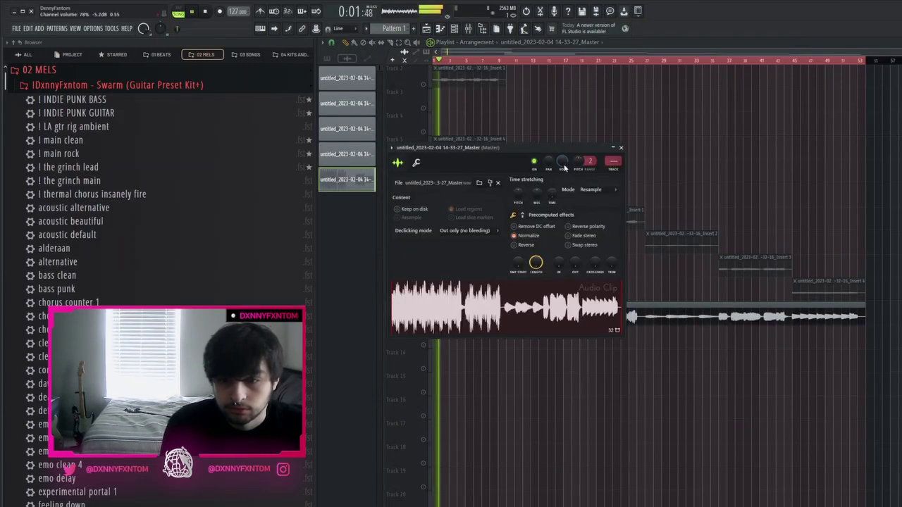
key(space)
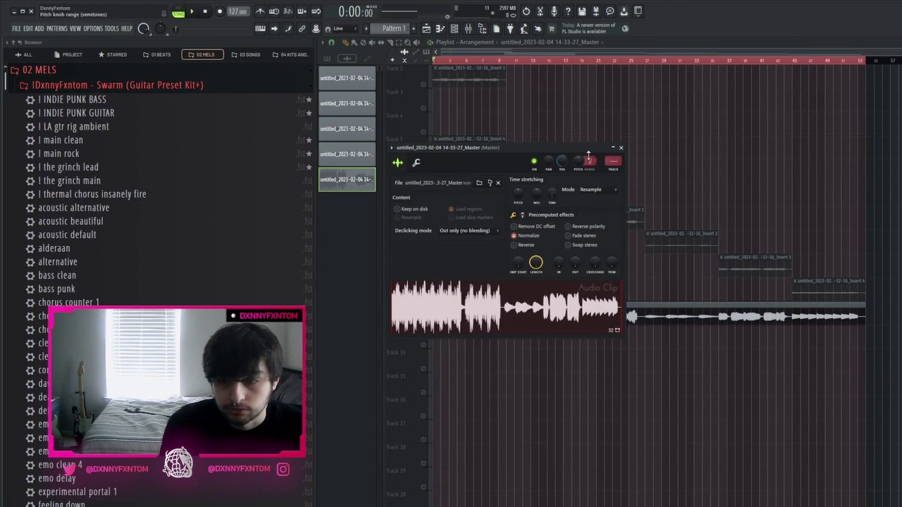
key(space)
Lower the Master clip's pitch and set its time-stretching mode to Stretch
drag(578, 161, 544, 269)
key(space)
alt+click(580, 161)
click(595, 217)
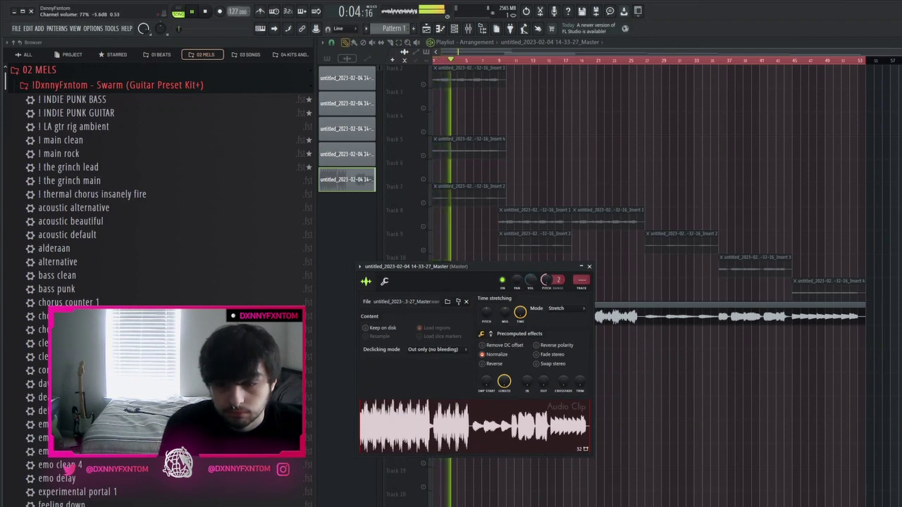
Check the Master level in the mixer during playback and review the rendered clip's channel settings
click(590, 267)
key(F9)
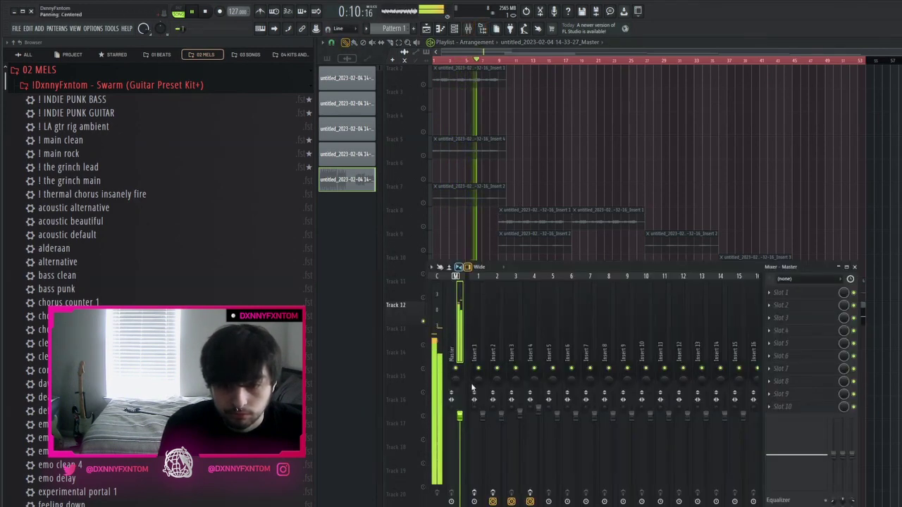
key(F9)
double_click(648, 322)
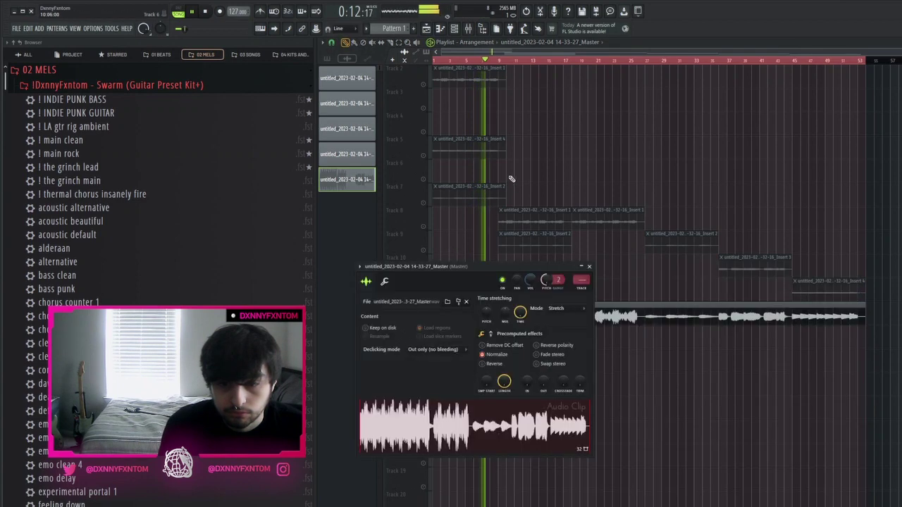
click(589, 266)
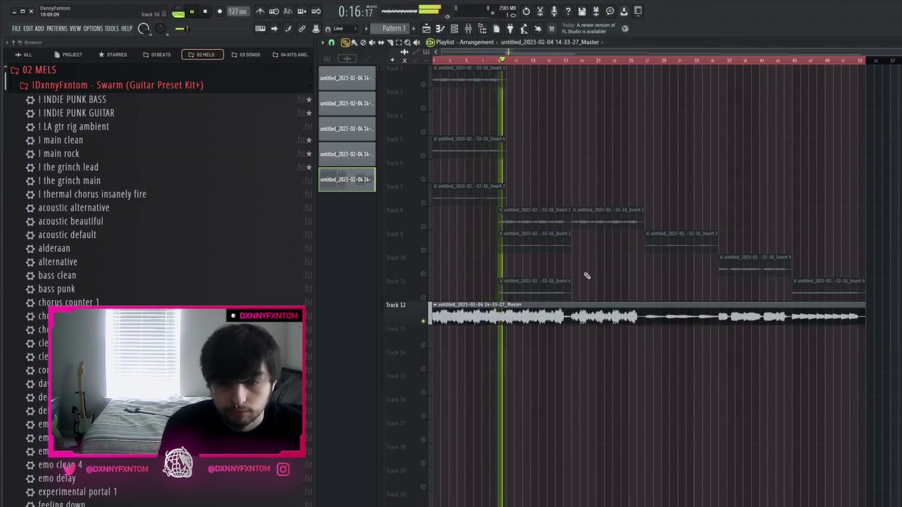
key(space)
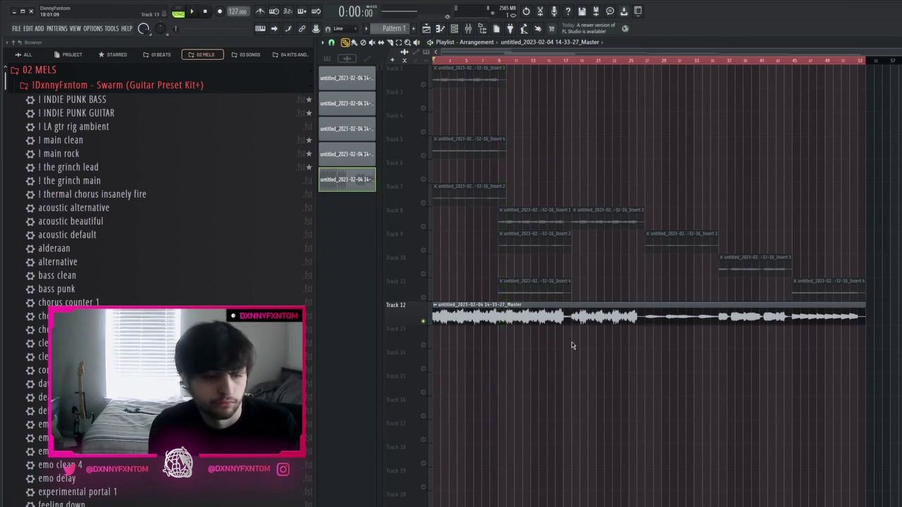
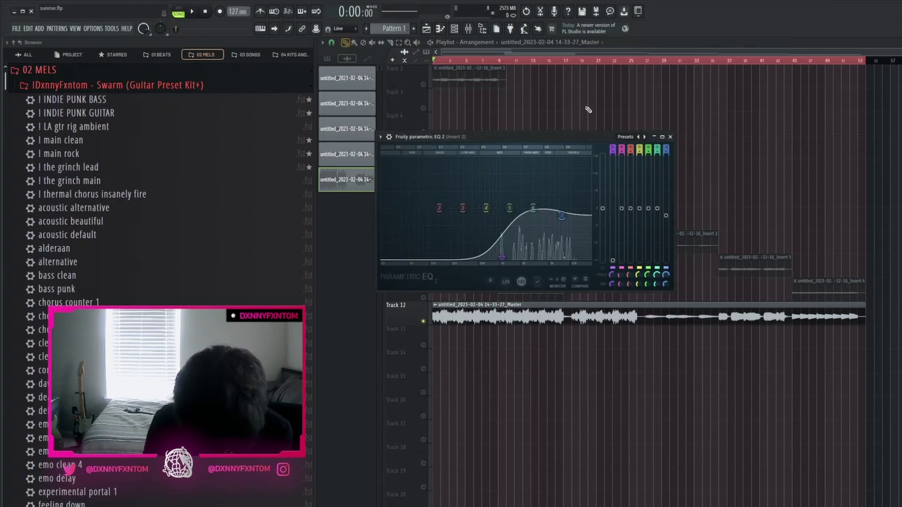
Collapse the Swarm guitar preset kit folder and open the February week 1 folder inside 2023 > 2 February 2023 Mels
scroll(588, 109, up, 1)
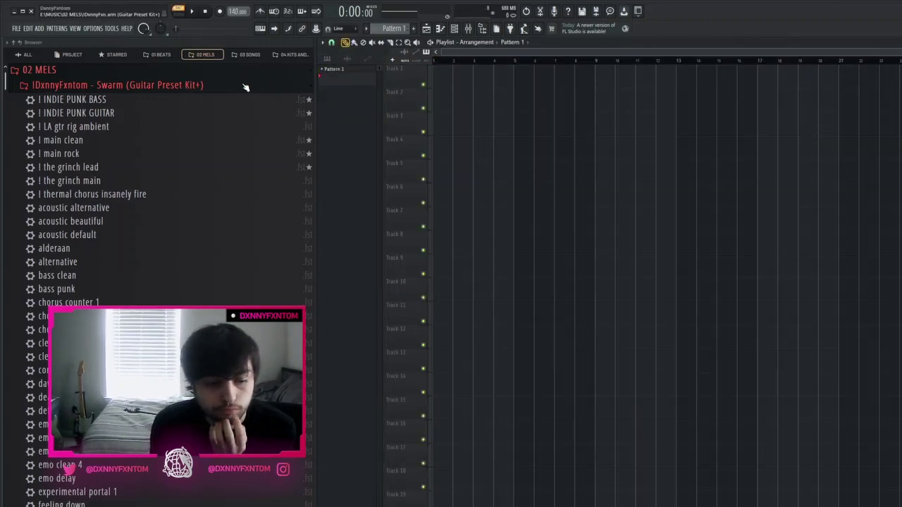
click(182, 85)
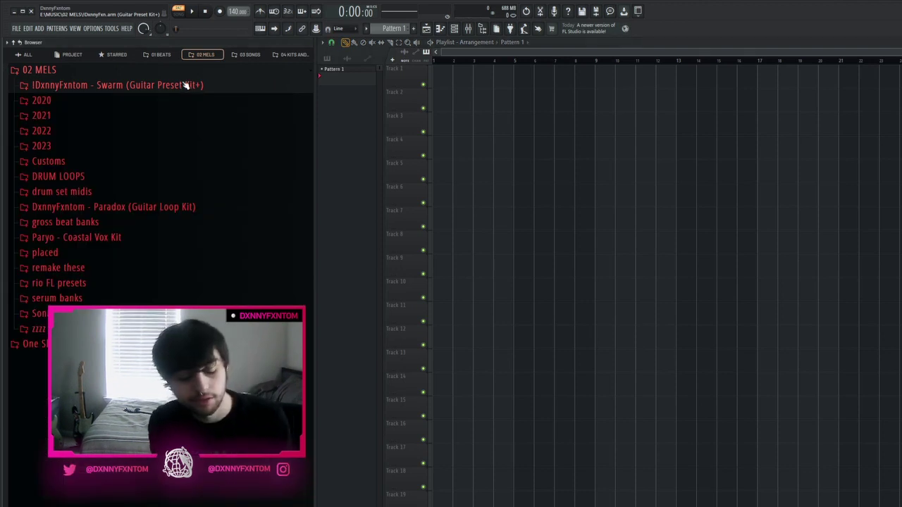
click(94, 147)
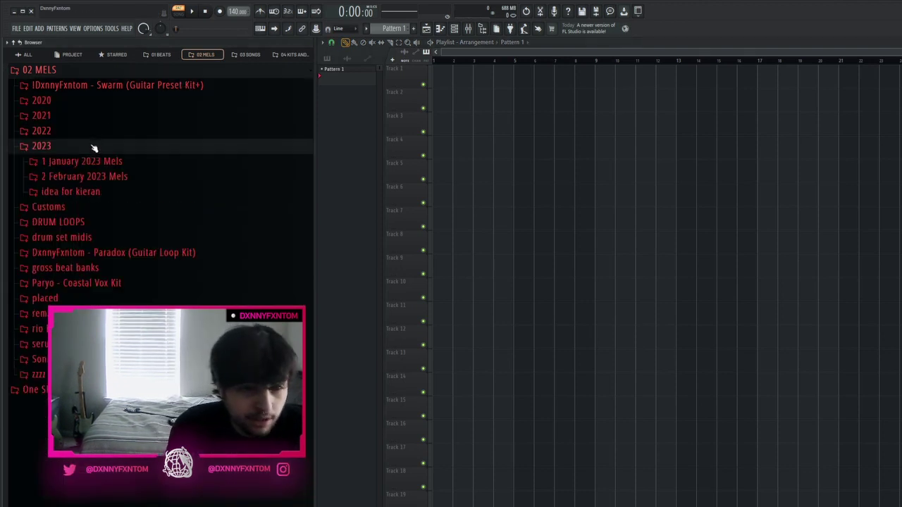
click(104, 175)
click(131, 194)
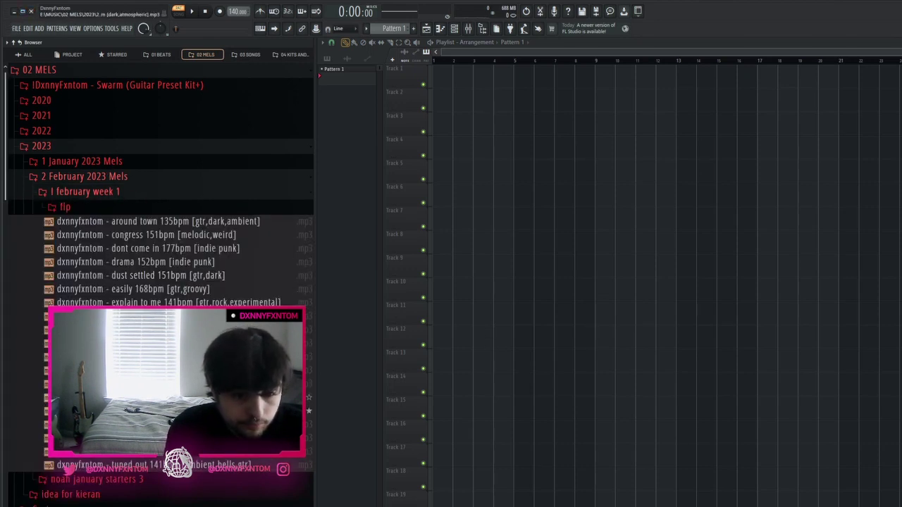
Place the "psyche 140bpm [dark,atmospheric]" loop at the start of Track 1 and collapse the 02 MELS folder
drag(141, 398, 152, 398)
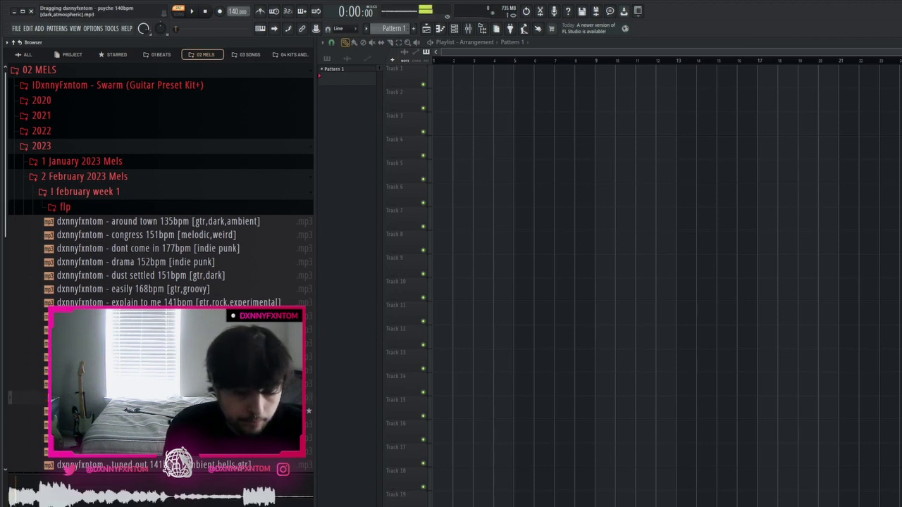
drag(418, 102, 437, 83)
click(121, 176)
click(101, 72)
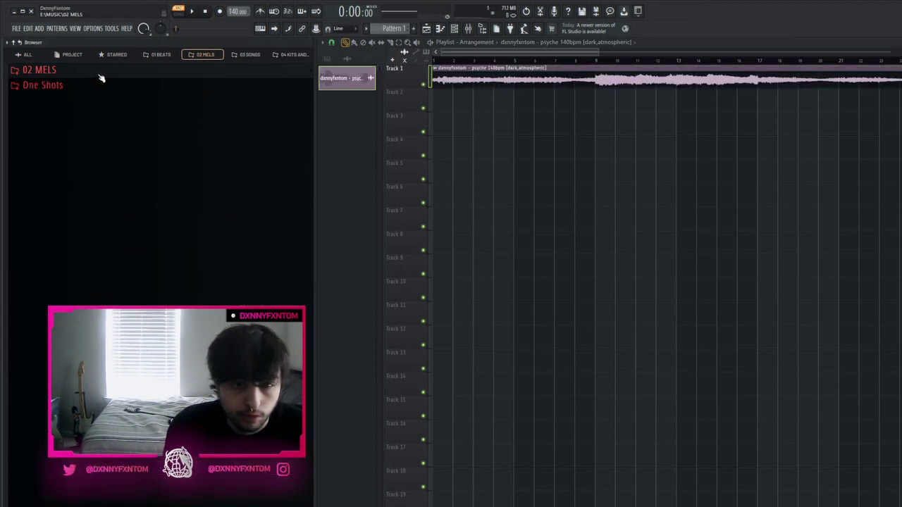
Start playback, adjust the trim in the psyche clip's channel settings and close them
key(space)
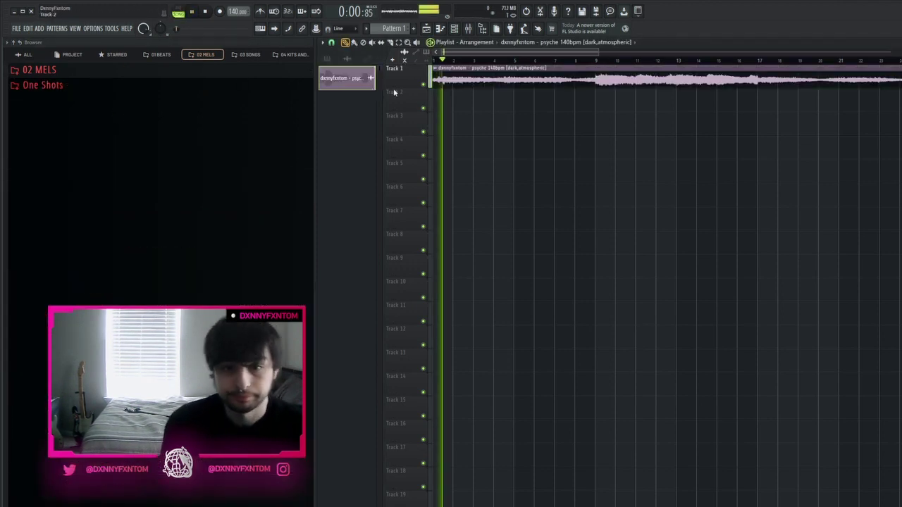
double_click(521, 84)
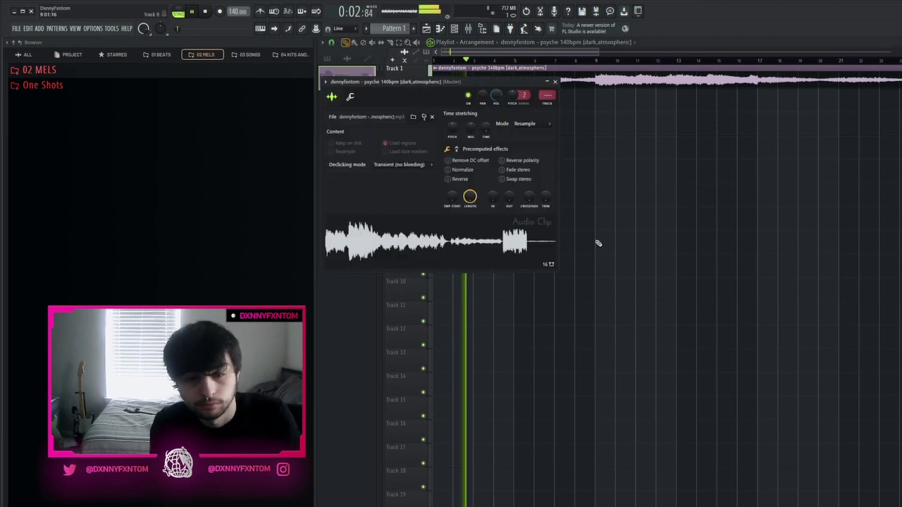
drag(544, 198, 545, 155)
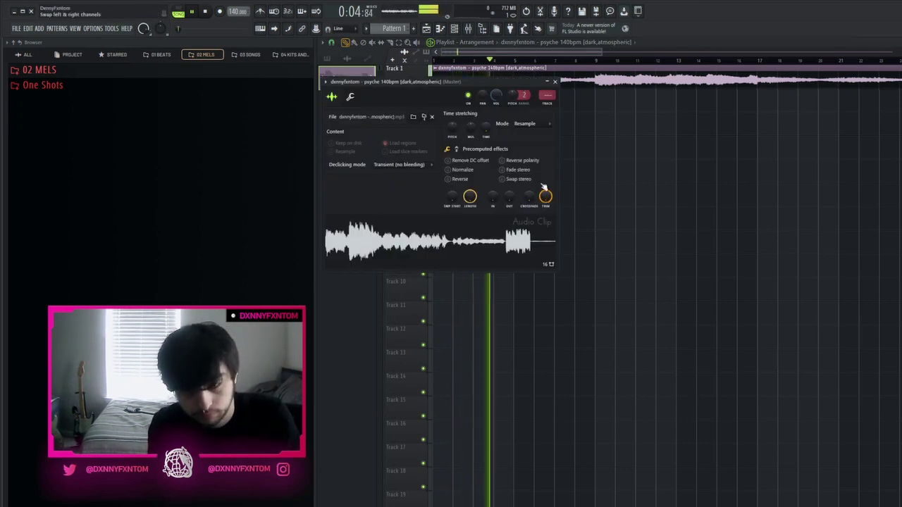
click(554, 82)
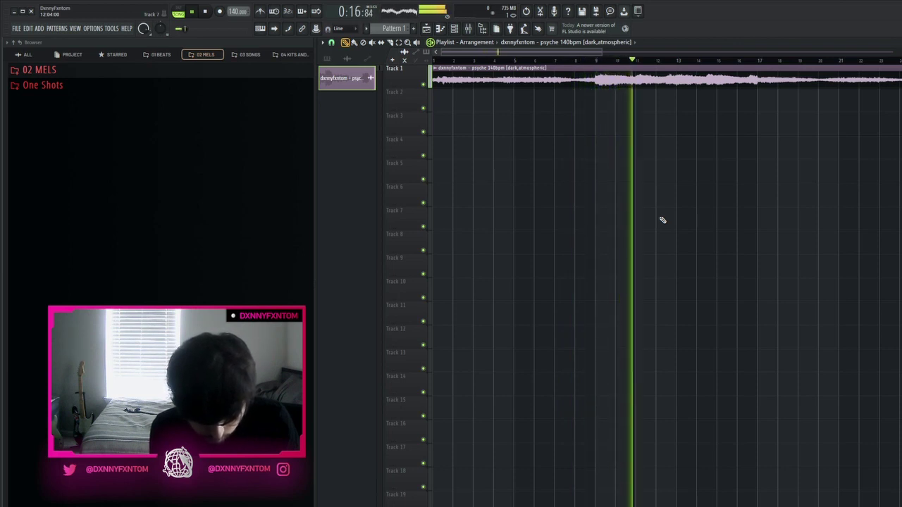
Listen to the psyche clip from bar 9, stopping and restarting playback there
key(space)
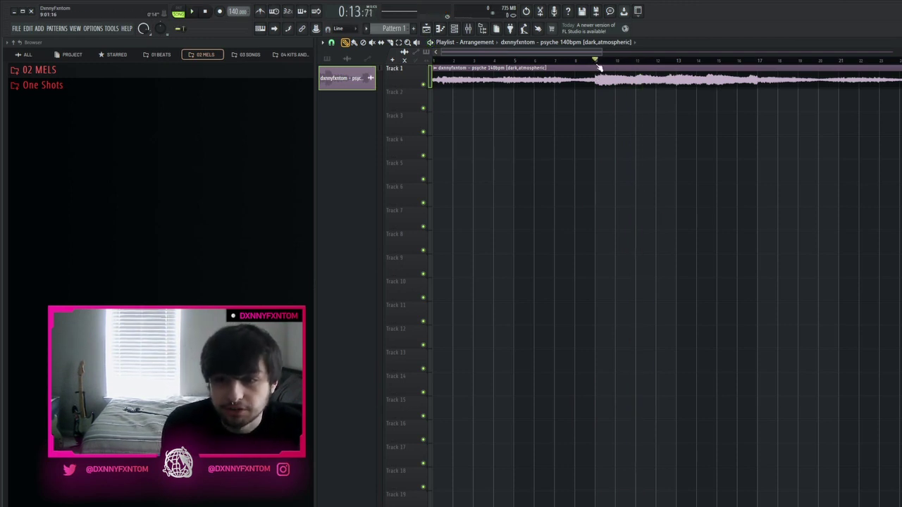
key(space)
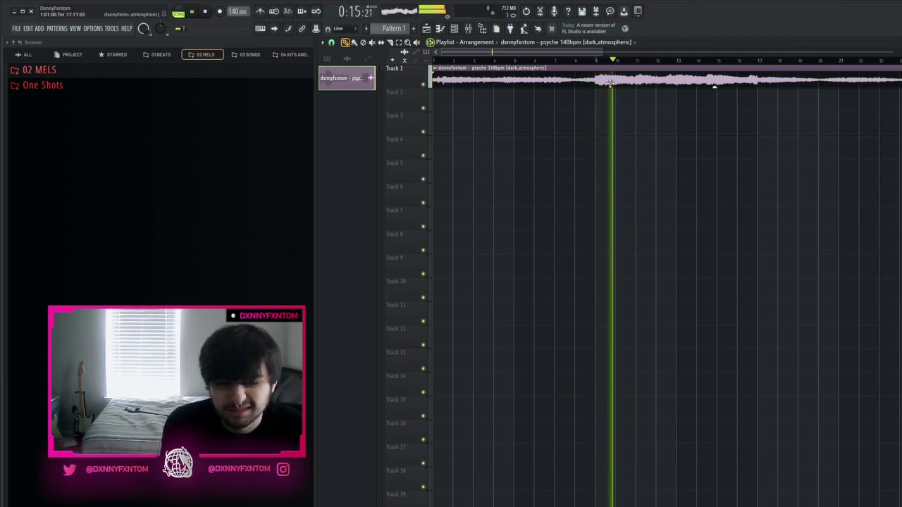
key(space)
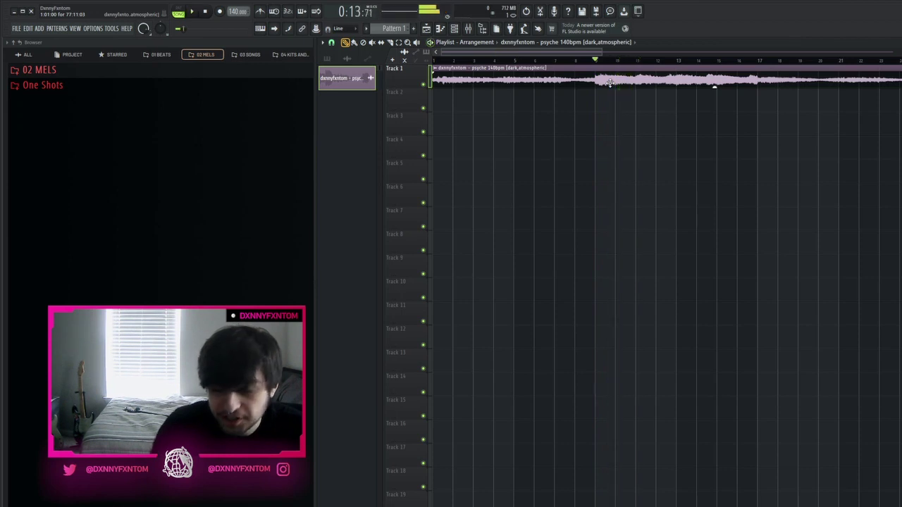
key(space)
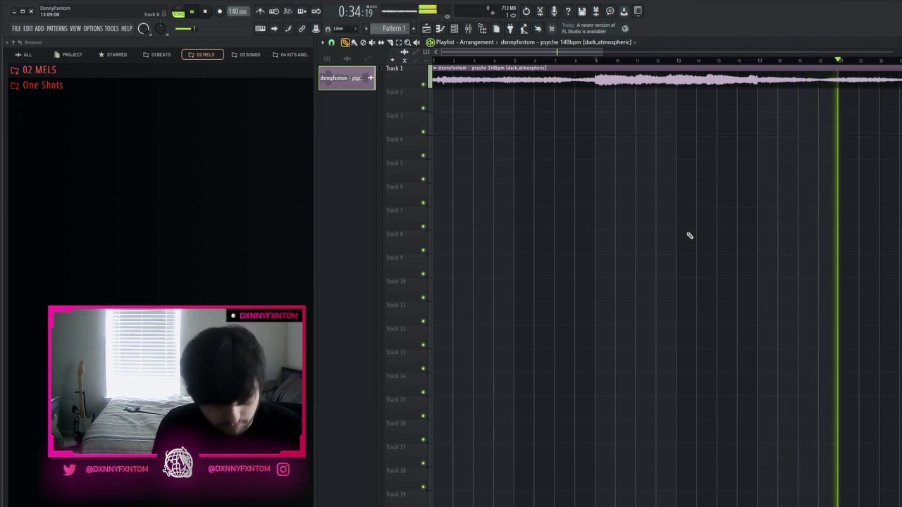
key(space)
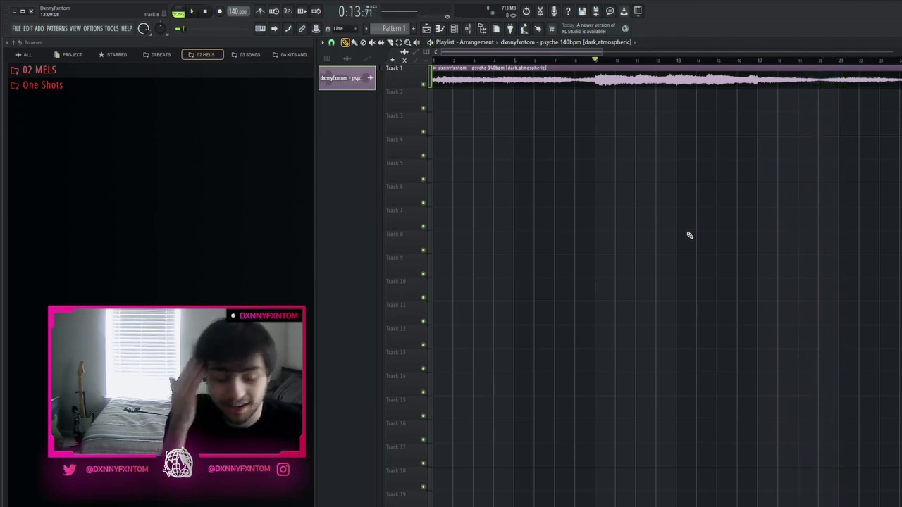
Remove the psyche clip from Track 1 and delete its audio clip from the project
right_click(715, 86)
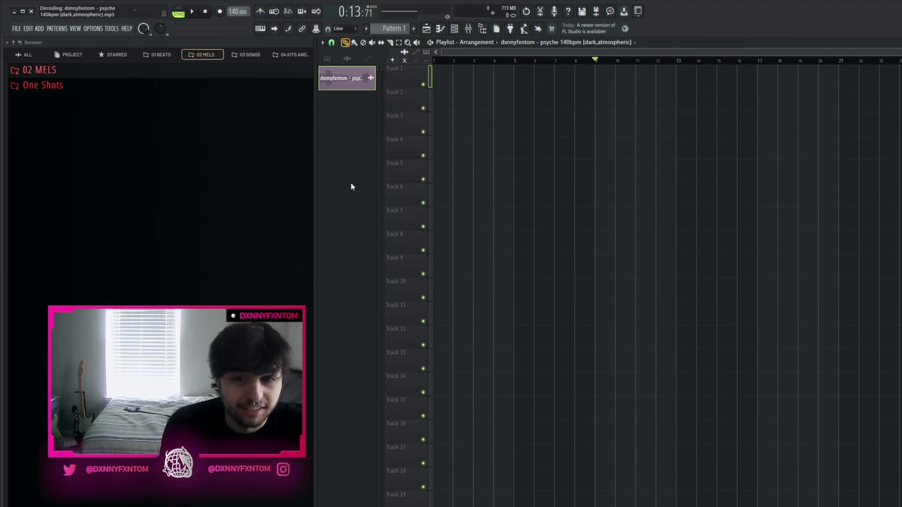
right_click(370, 81)
click(370, 185)
right_click(367, 81)
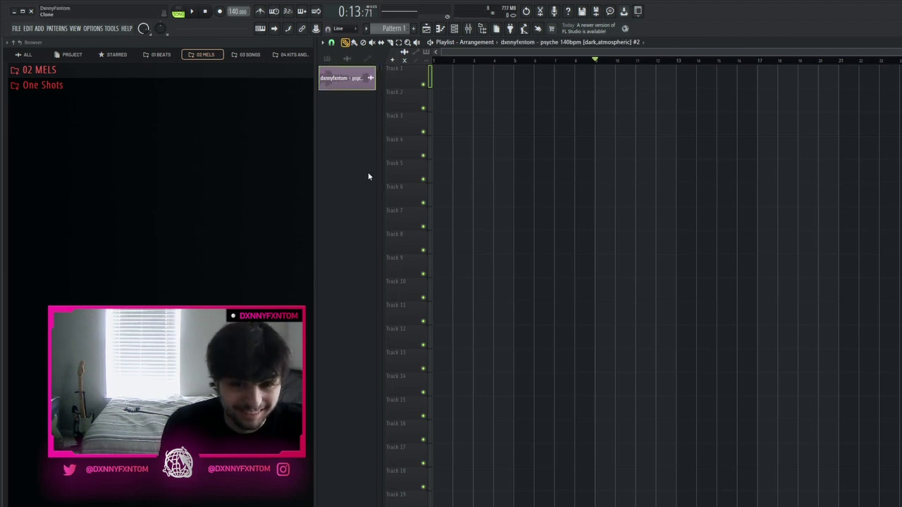
click(370, 185)
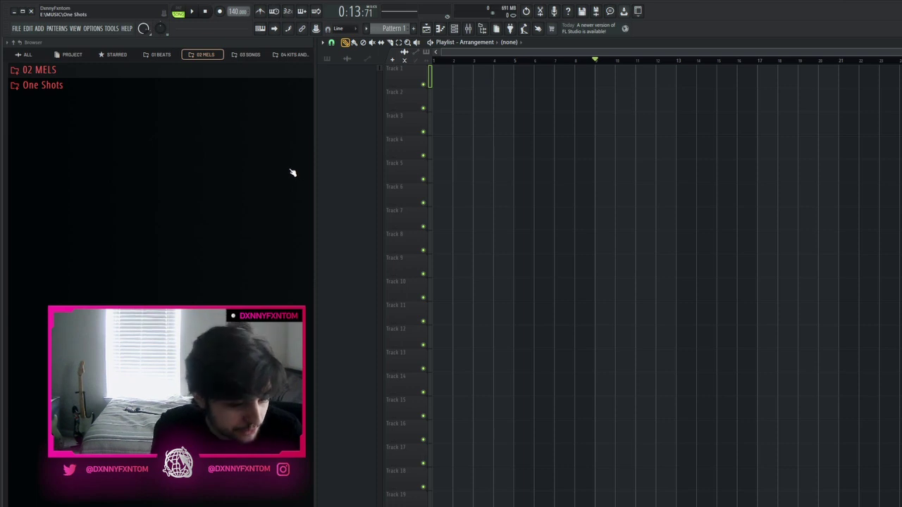
Reopen the 02 MELS folder and audition several loops from February week 1
click(94, 73)
click(88, 176)
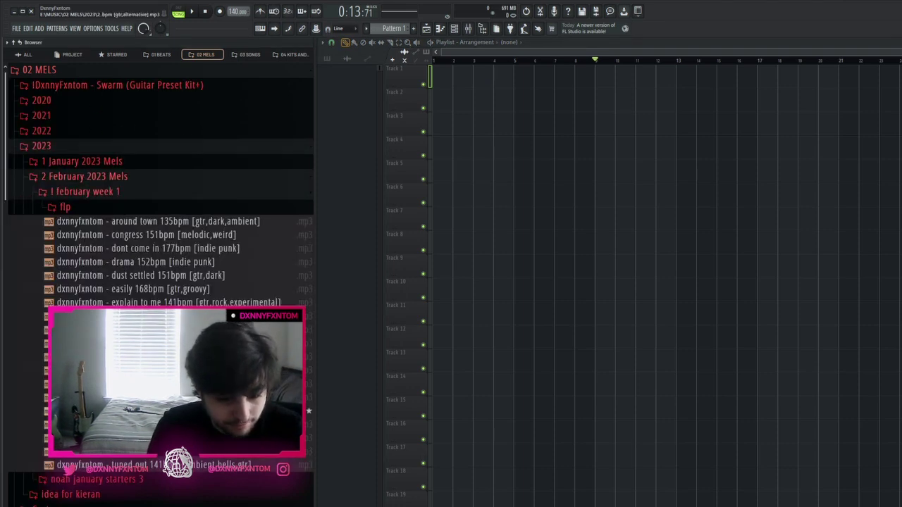
click(247, 438)
click(246, 411)
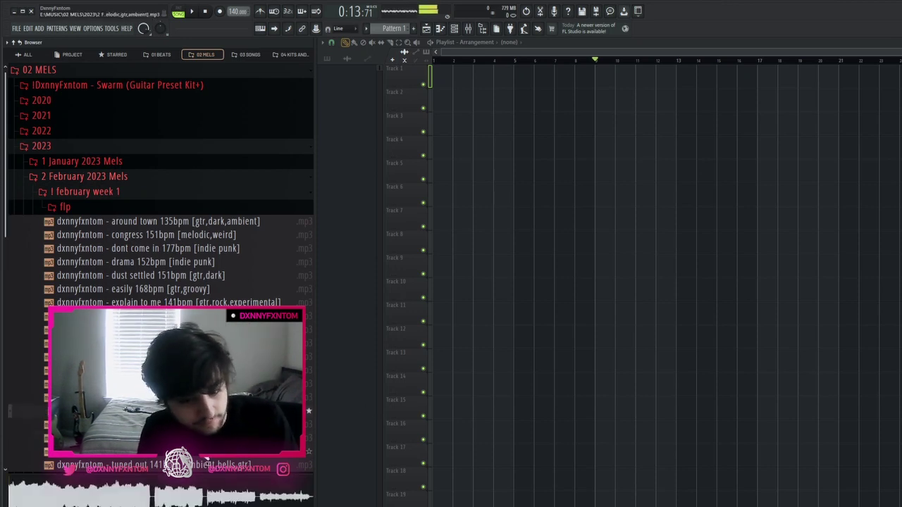
click(245, 438)
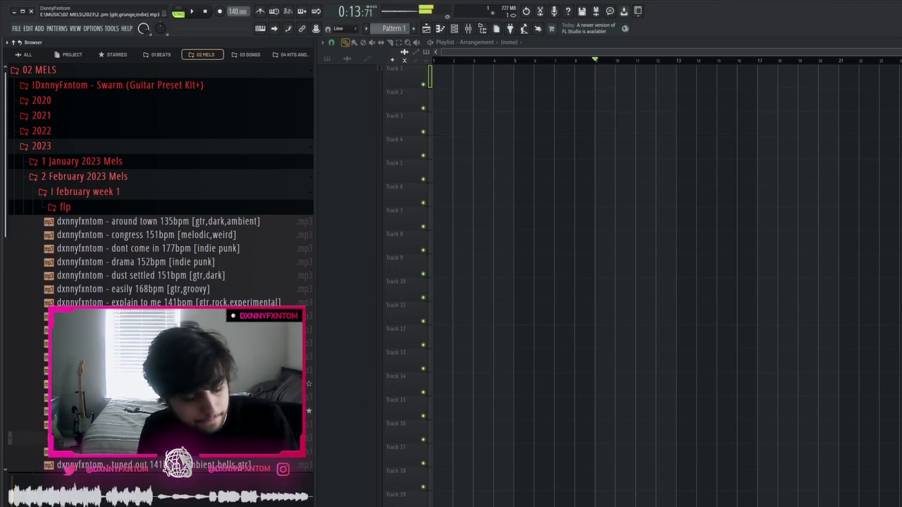
Place the "sunrise 127bpm" loop at the start of Track 1 and play its opening bars
scroll(162, 212, down, 3)
key(space)
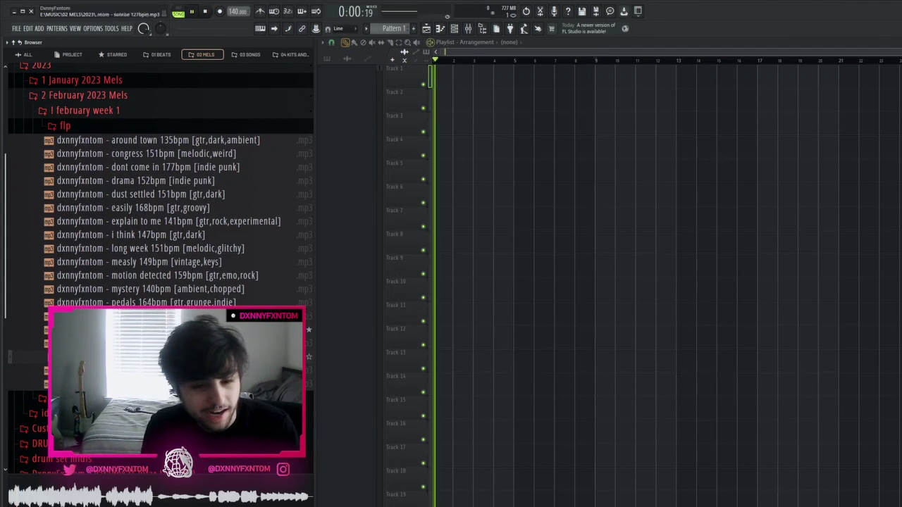
key(space)
drag(247, 357, 525, 185)
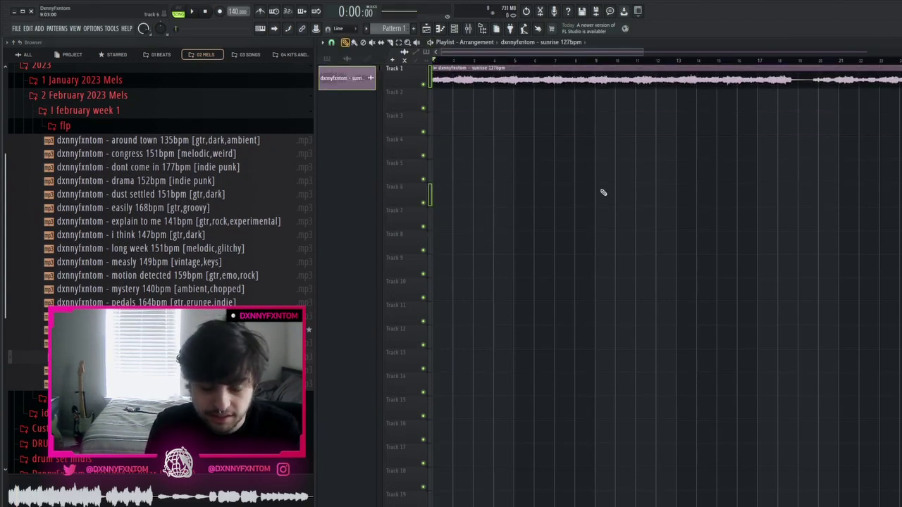
key(space)
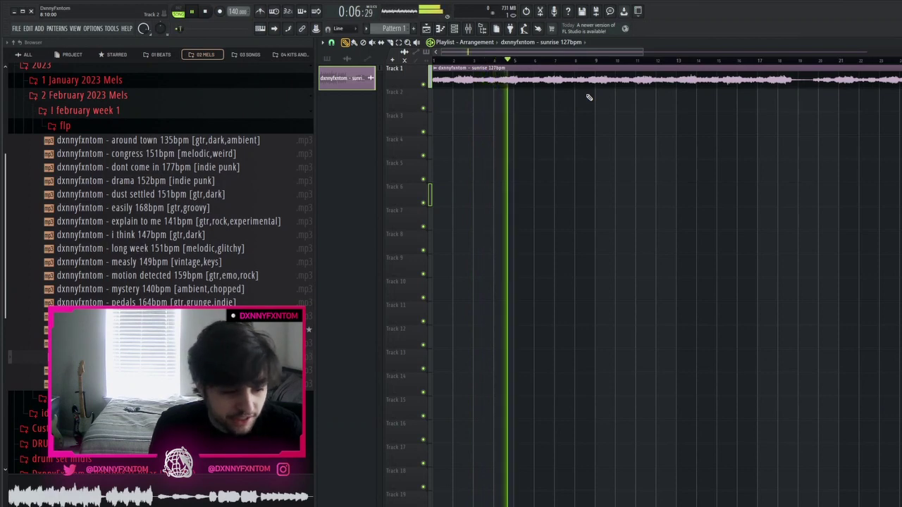
key(space)
Reverse the sunrise clip in its channel settings and play its later section
double_click(557, 77)
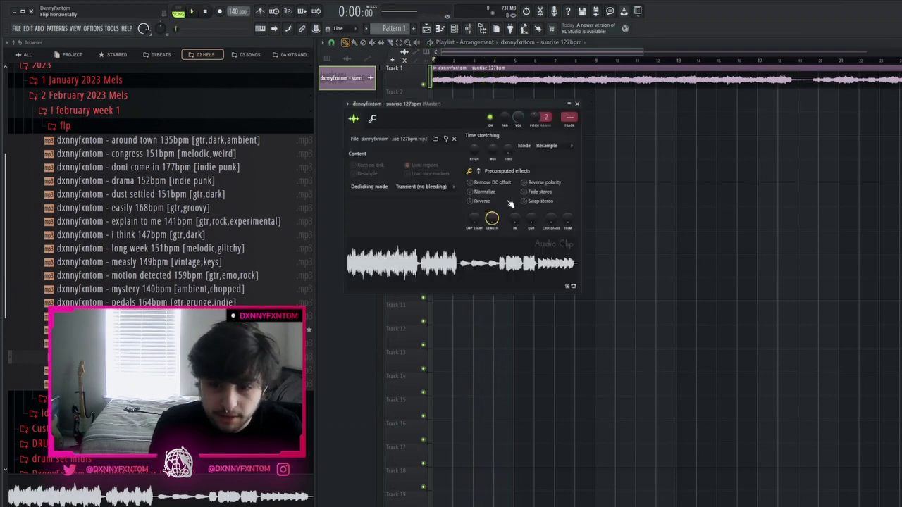
click(469, 200)
click(576, 103)
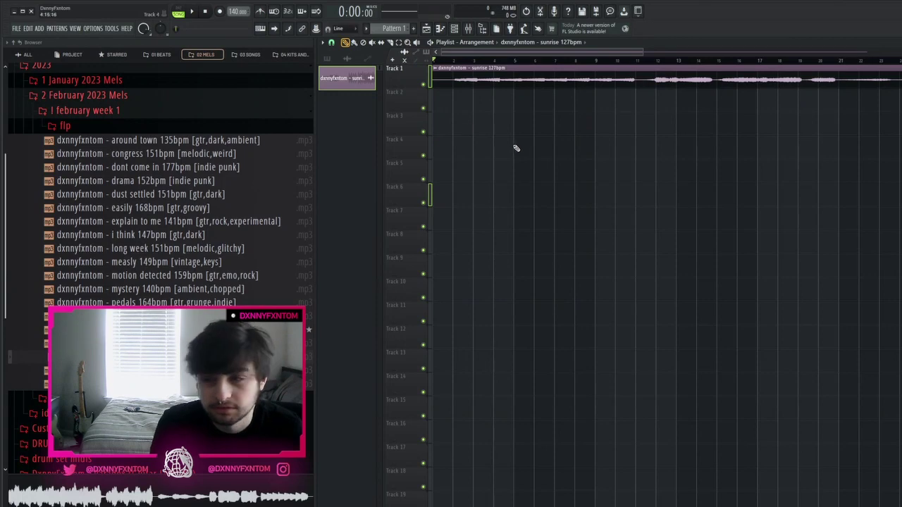
scroll(515, 149, down, 3)
click(739, 61)
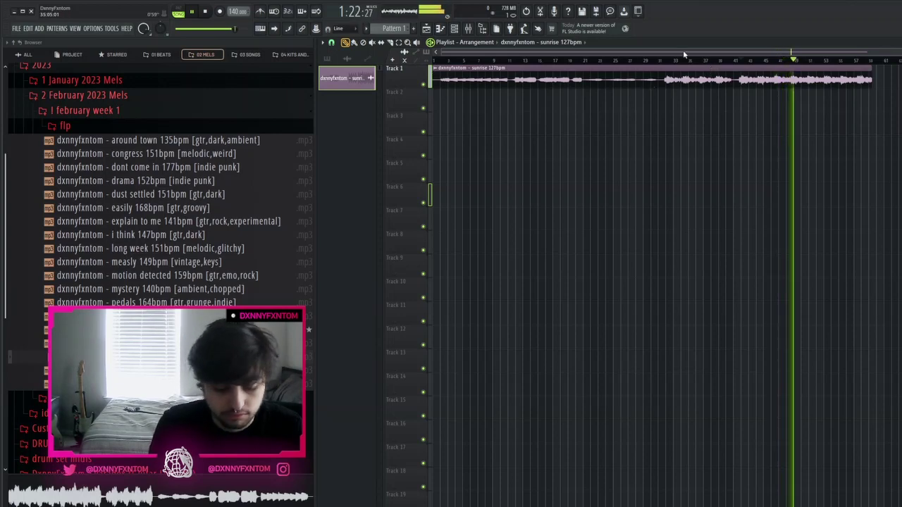
key(space)
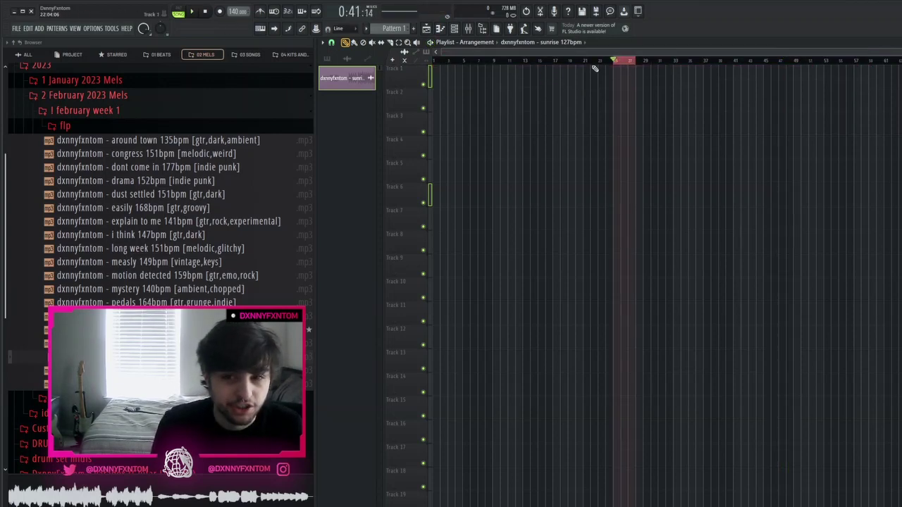
Clear the playlist time selection, return the song position to the start and delete the sunrise audio clip from the project
click(620, 61)
click(590, 60)
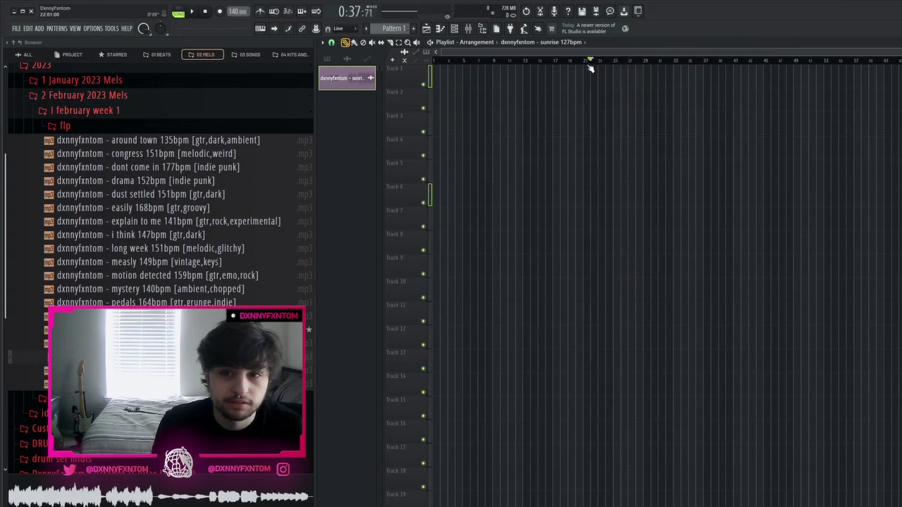
drag(590, 65, 432, 65)
right_click(354, 84)
click(385, 181)
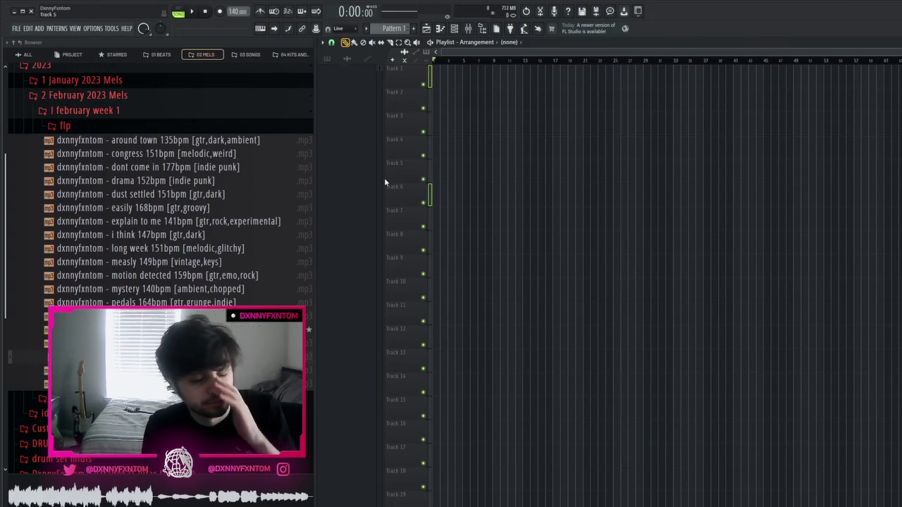
Audition more February week 1 loops, including "long week 151bpm", "mystery 140bpm" and "pedals 164bpm"
click(191, 250)
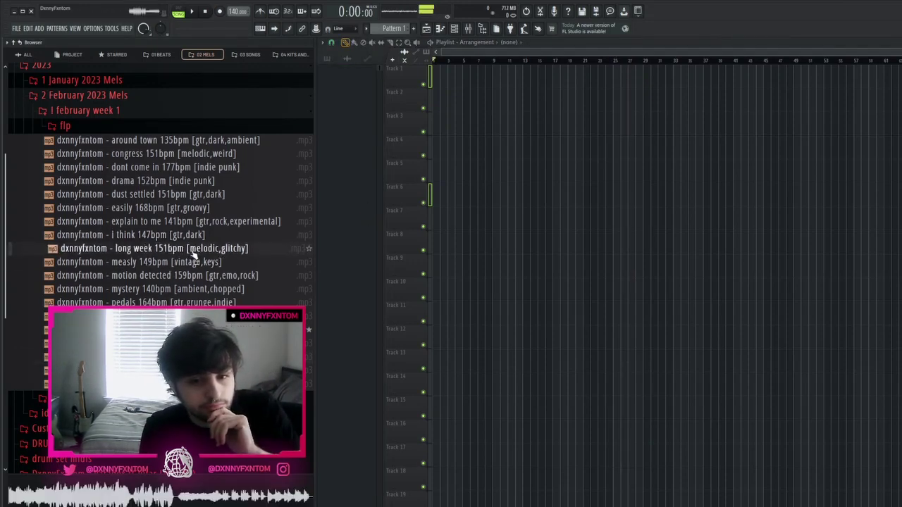
click(232, 289)
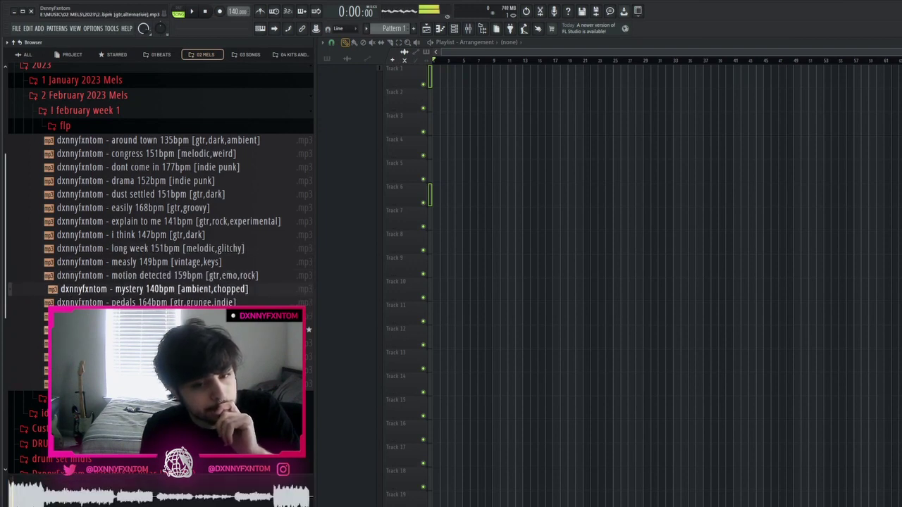
click(176, 302)
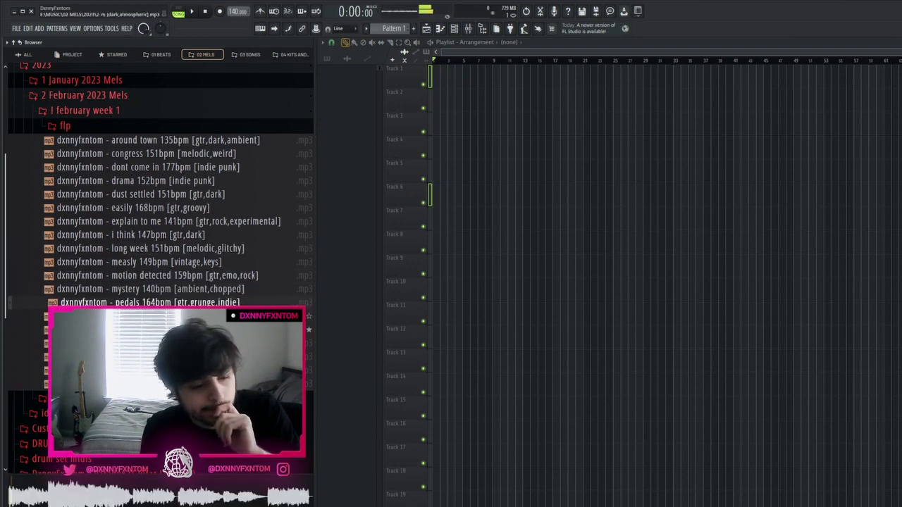
click(176, 316)
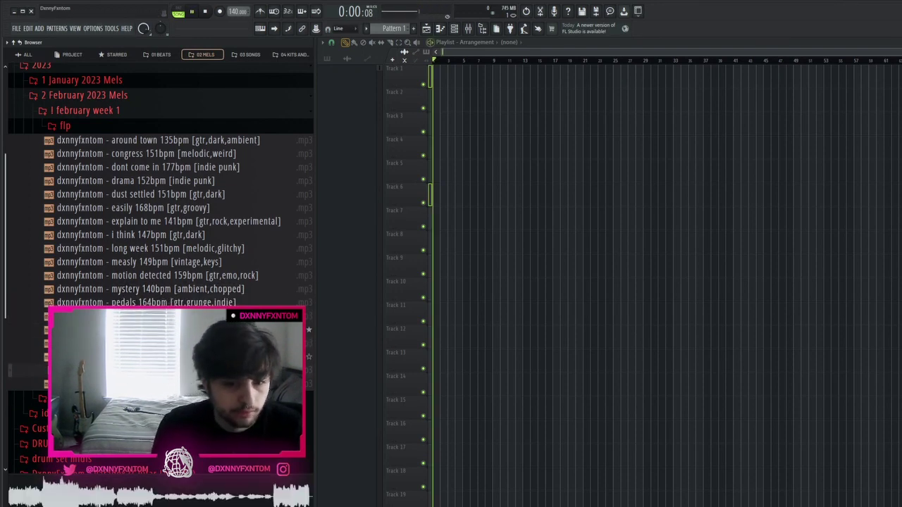
click(312, 169)
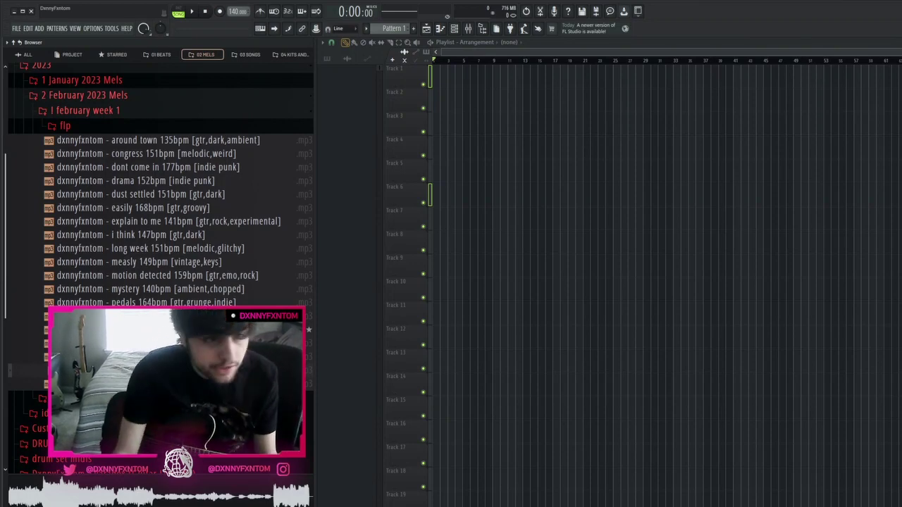
Show the mixer and set the Master's VoxengoRecorder to the Voicemod Virtual Audio line with the STREAMING preset, start it and close its window
click(468, 28)
key(Right)
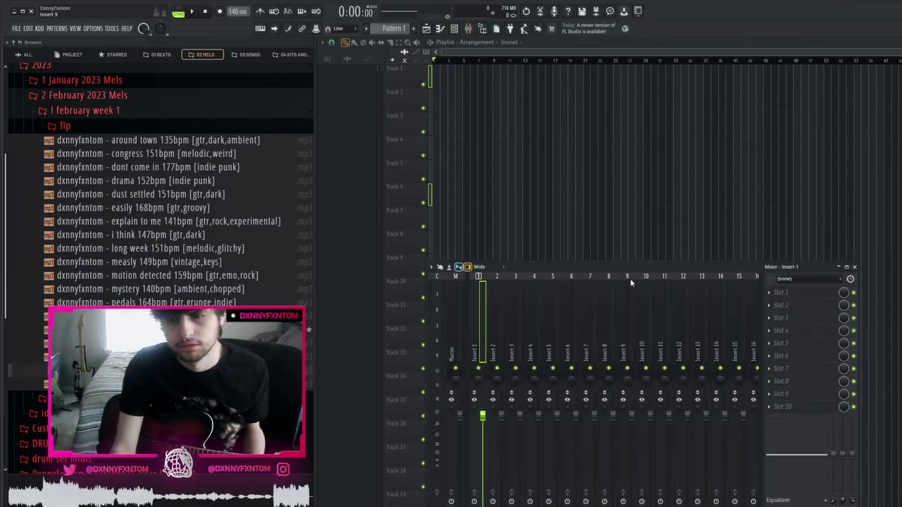
drag(588, 261, 613, 262)
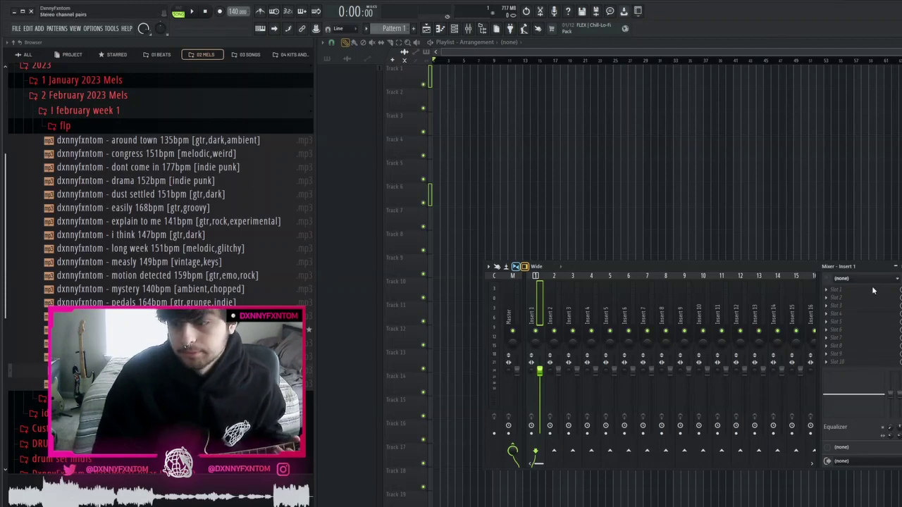
click(511, 310)
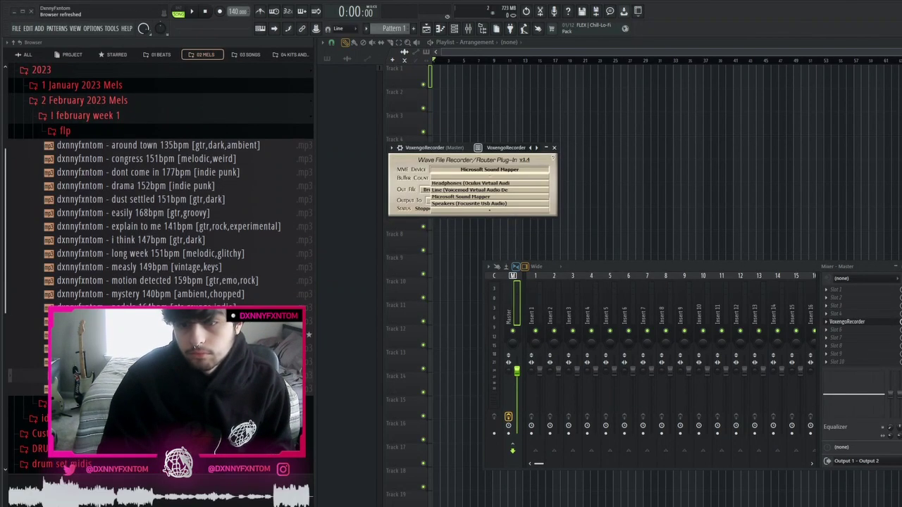
click(489, 190)
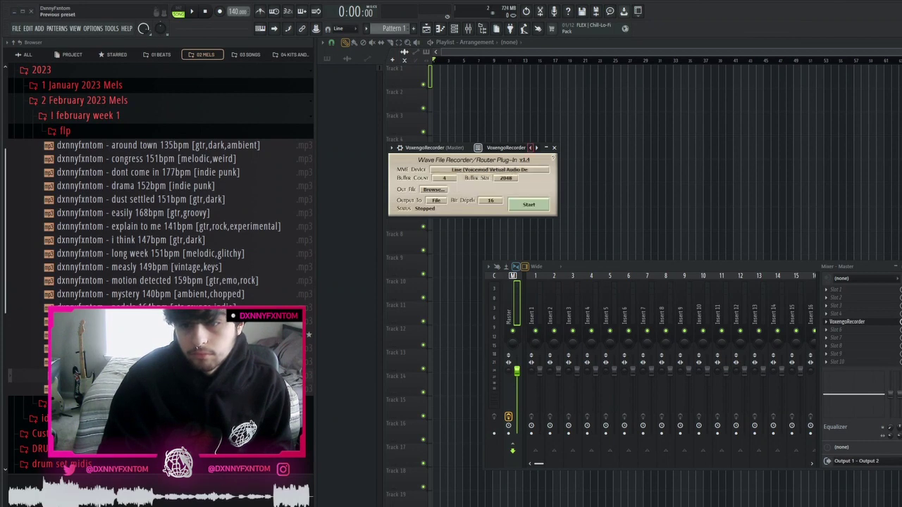
click(536, 148)
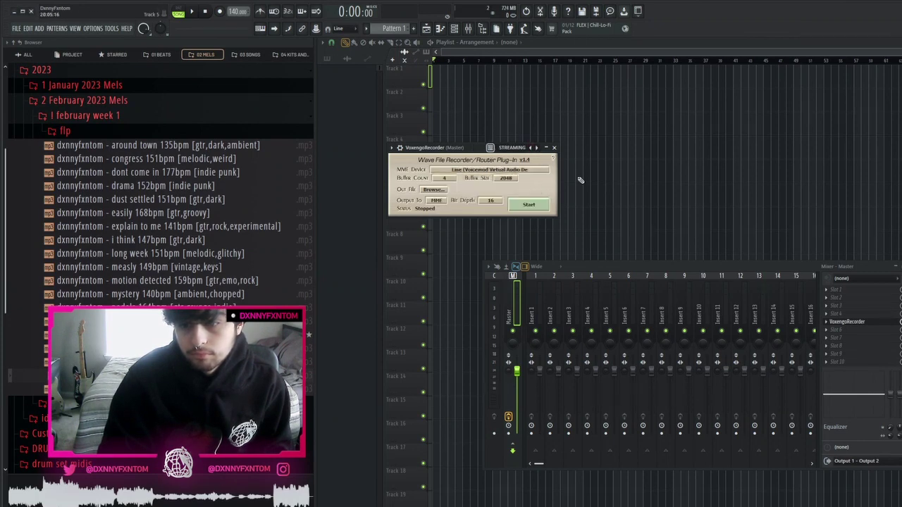
click(530, 205)
click(554, 148)
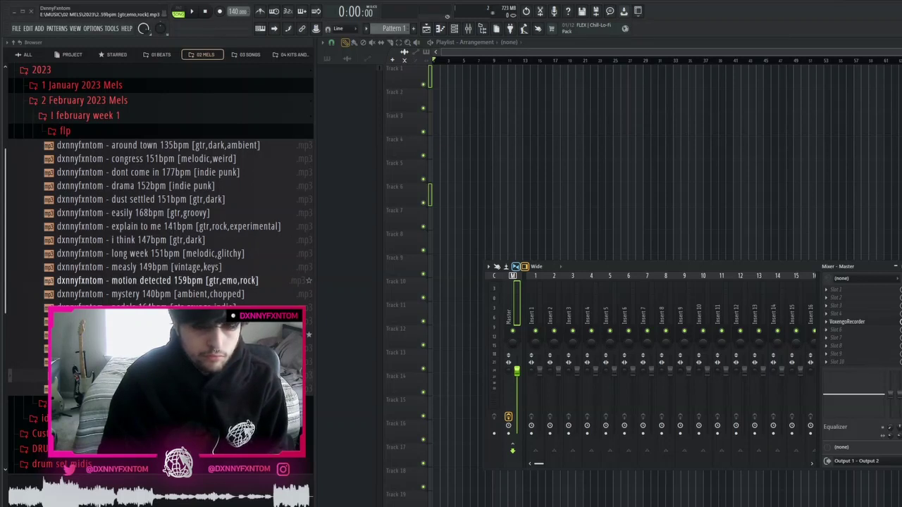
Set mixer Insert 1's audio input to Input 2 and load "! main clean" from the Swarm Guitar Preset Kit onto that track
scroll(666, 298, down, 1)
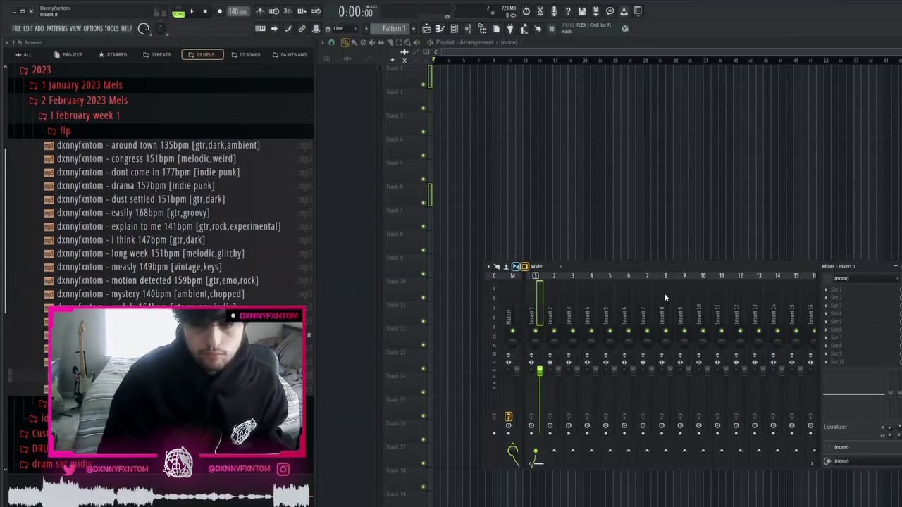
click(847, 338)
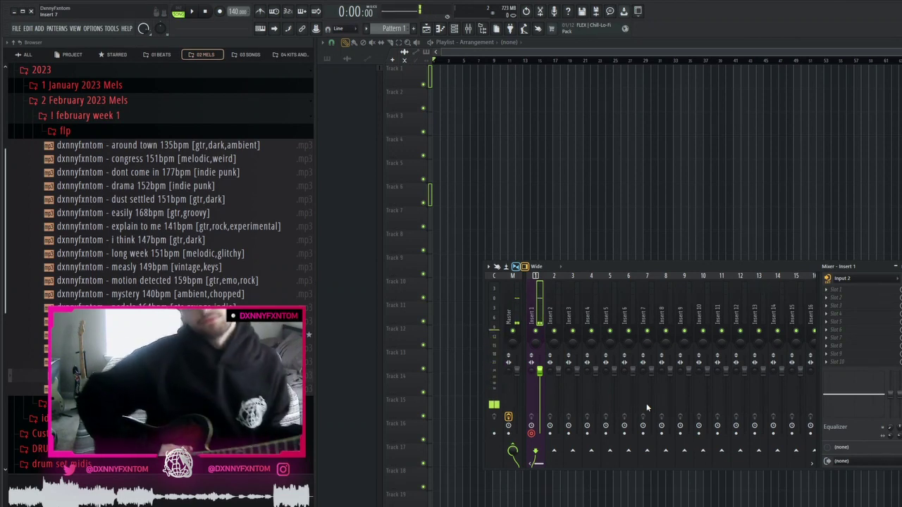
click(97, 115)
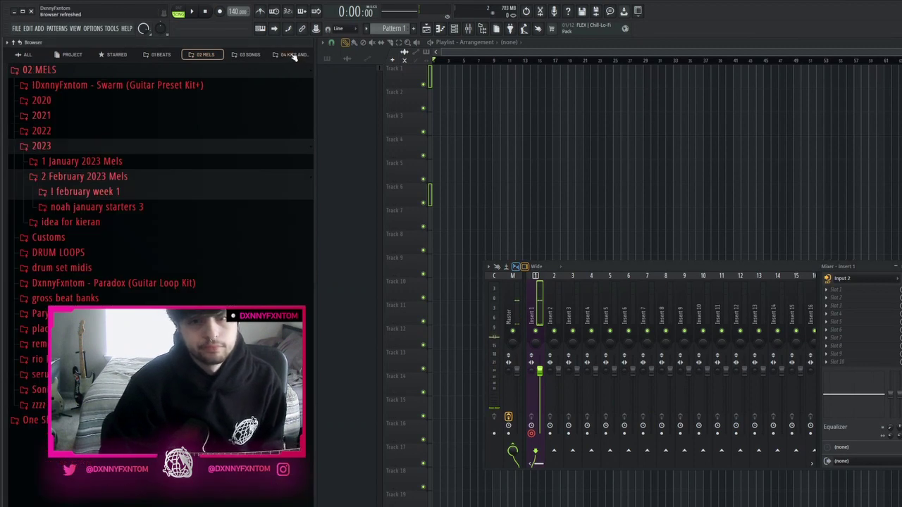
click(293, 55)
click(199, 57)
click(125, 86)
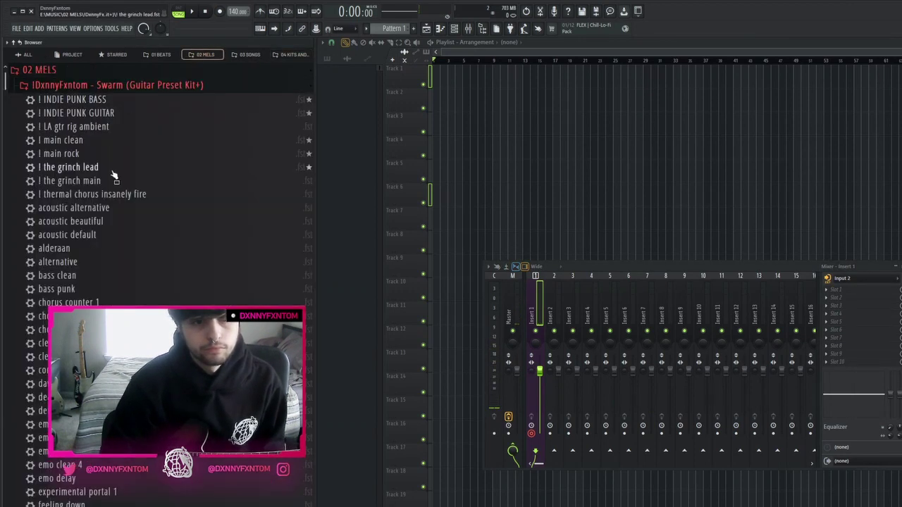
drag(99, 141, 498, 266)
drag(531, 303, 533, 304)
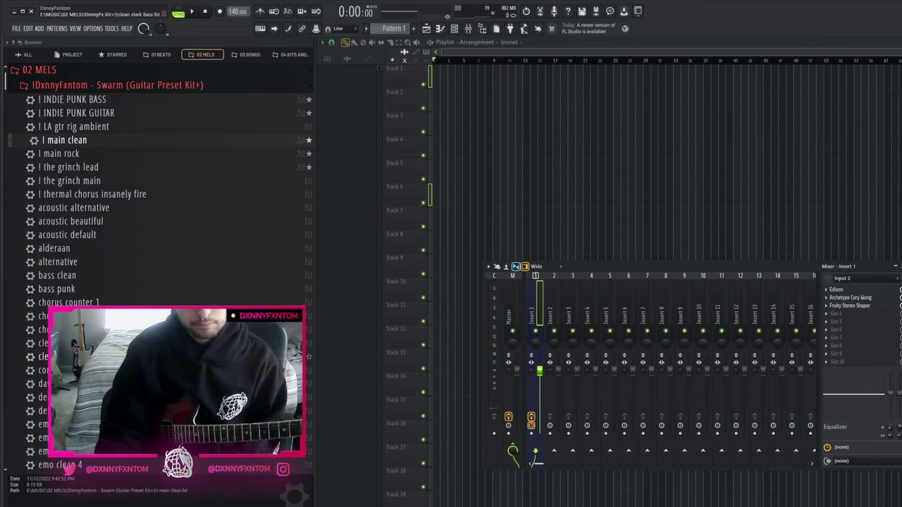
Look through the Swarm guitar presets, load "! INDIE PUNK GUITAR" onto Insert 1 and close its amp plugin window
scroll(141, 357, down, 4)
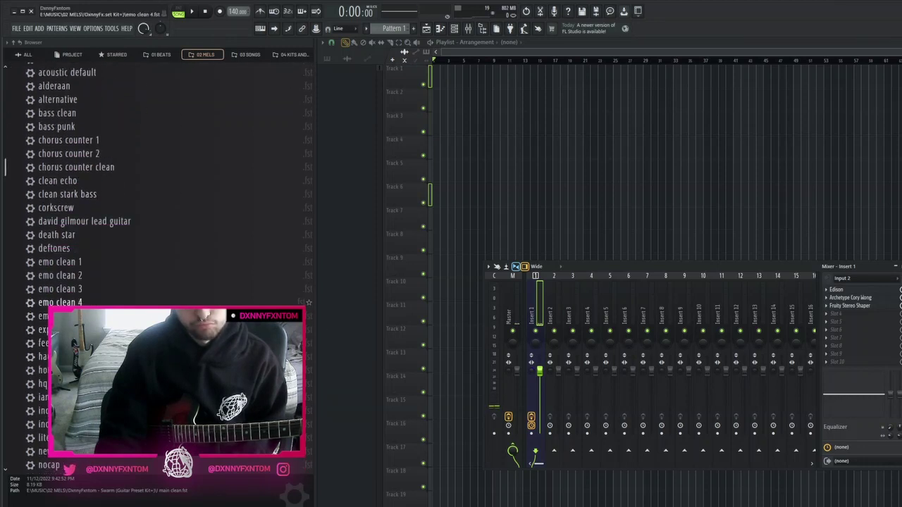
scroll(140, 338, up, 2)
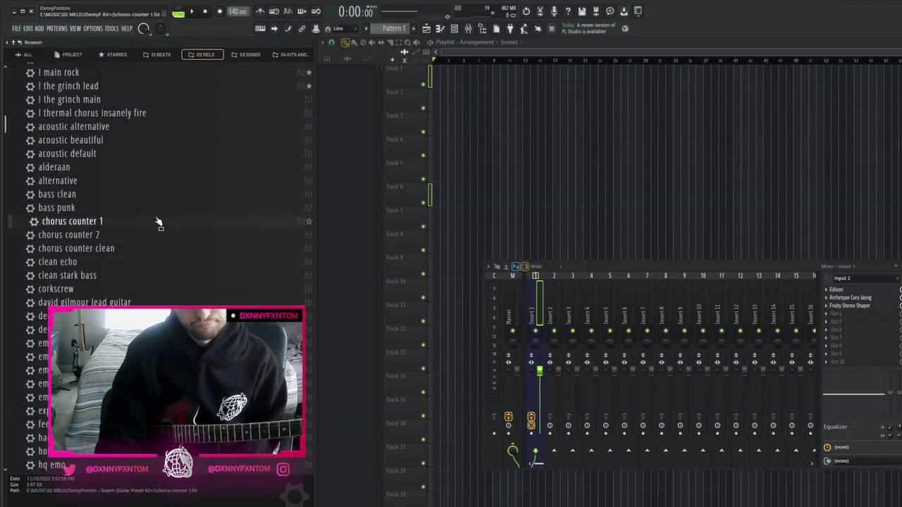
scroll(117, 274, up, 2)
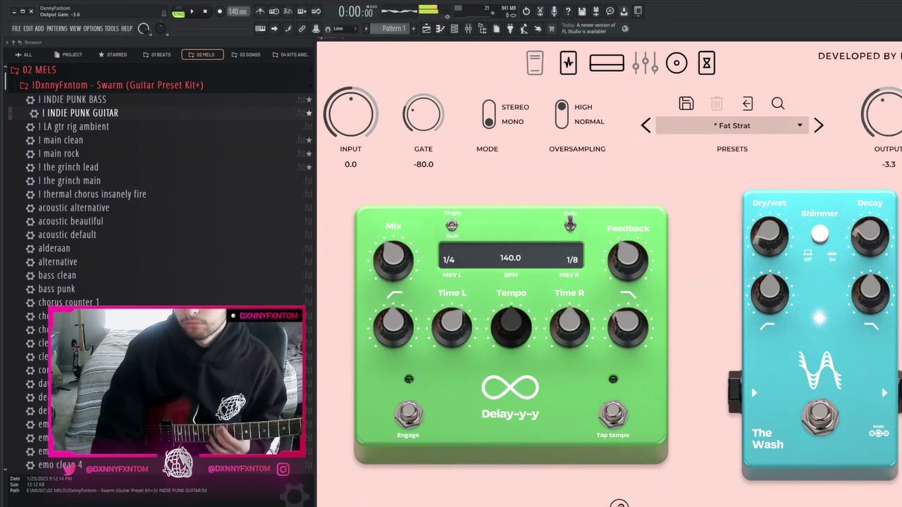
key(Escape)
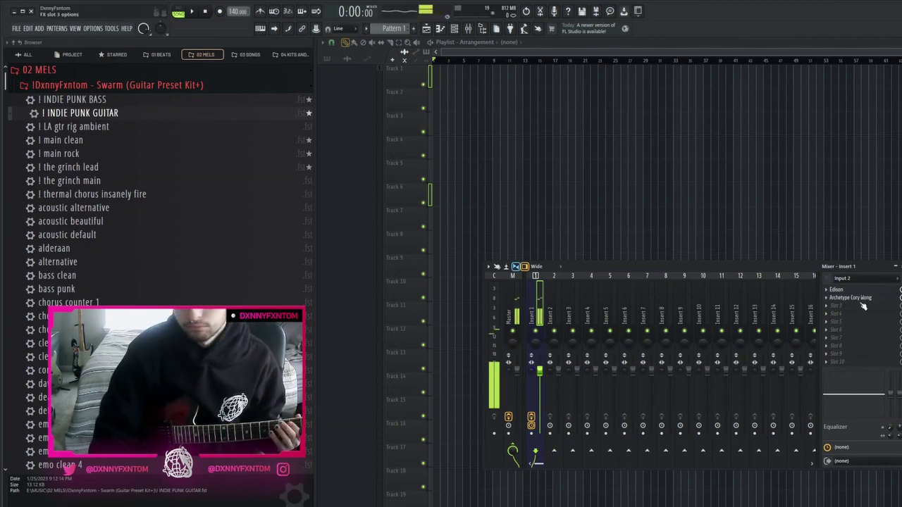
Open Edison on Insert 1, set the tempo to 111 BPM and start playback with the metronome enabled
click(883, 290)
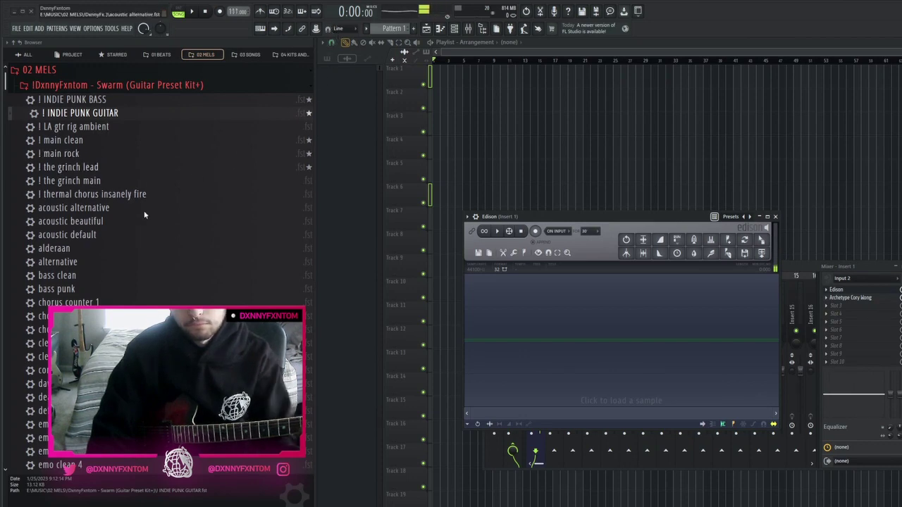
click(260, 11)
key(space)
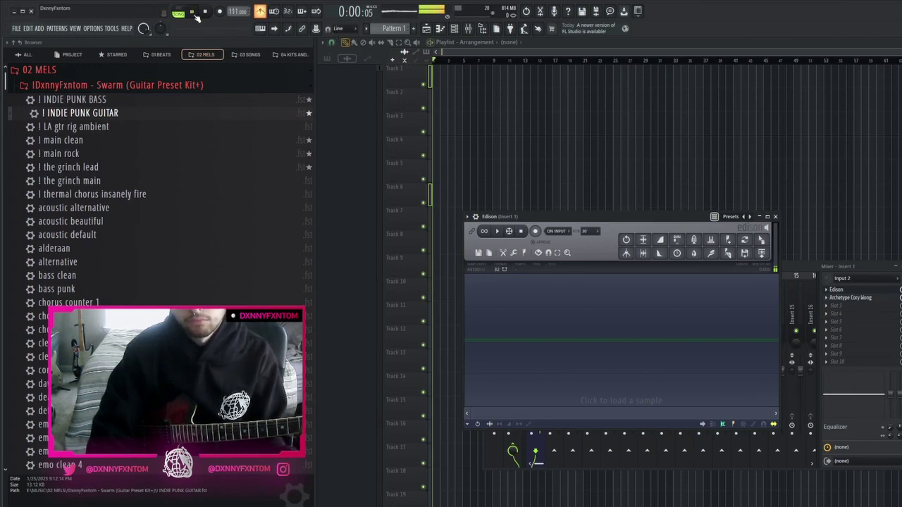
Widen the mixer and lower the metronome's volume on Insert 20 to about 85%
click(789, 312)
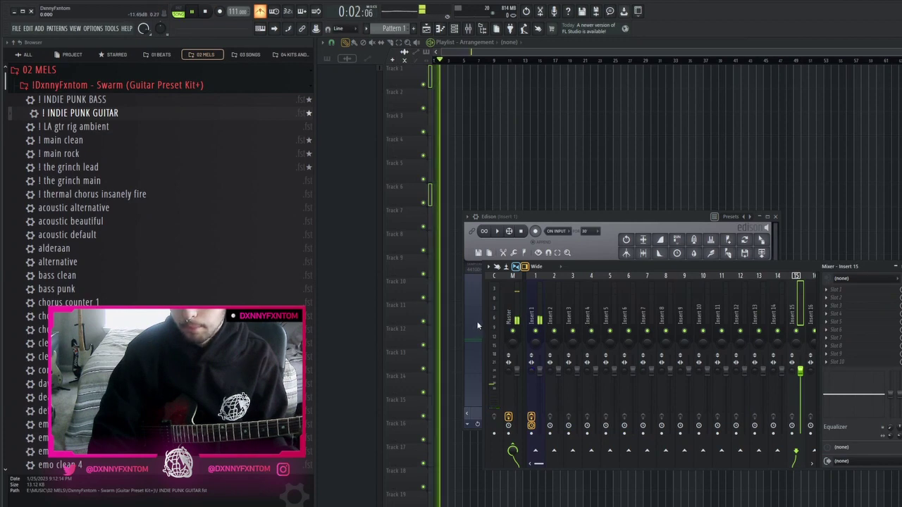
drag(483, 322, 408, 321)
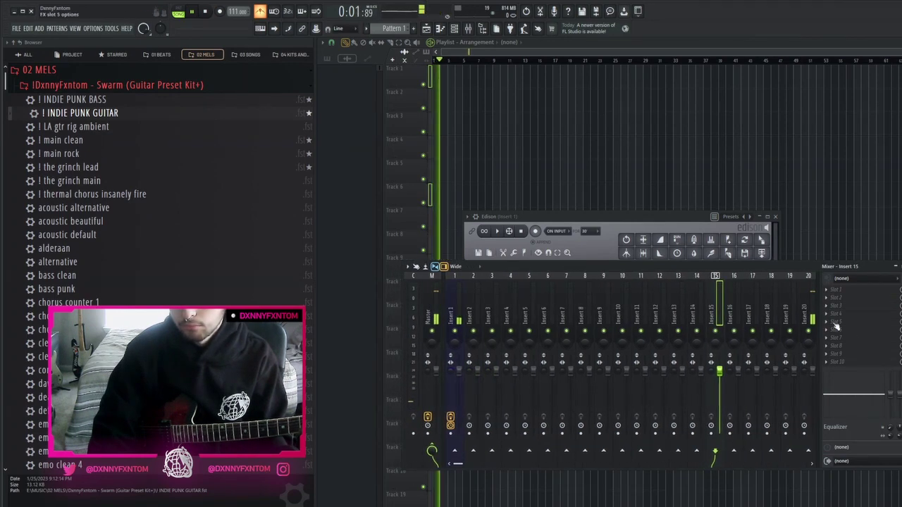
click(802, 375)
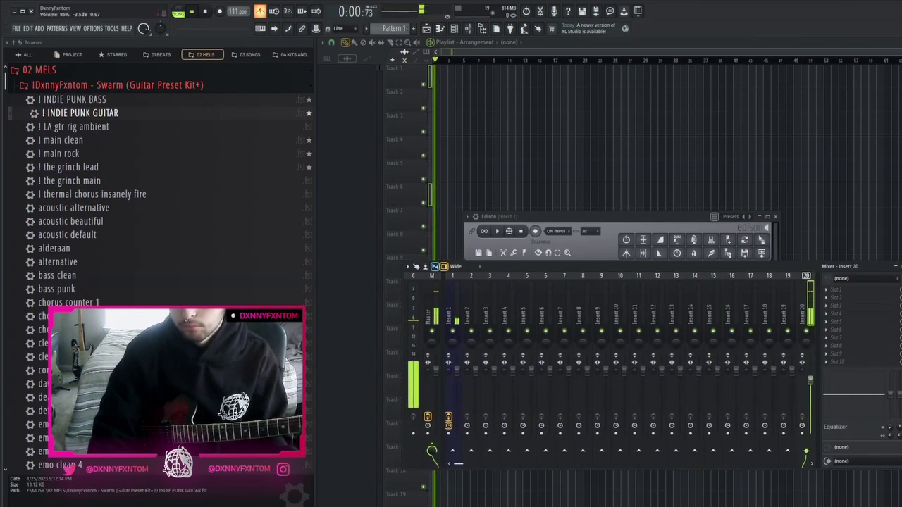
Record a guitar take of about 30 seconds in Edison over the metronome, and stop recording and playback
click(534, 231)
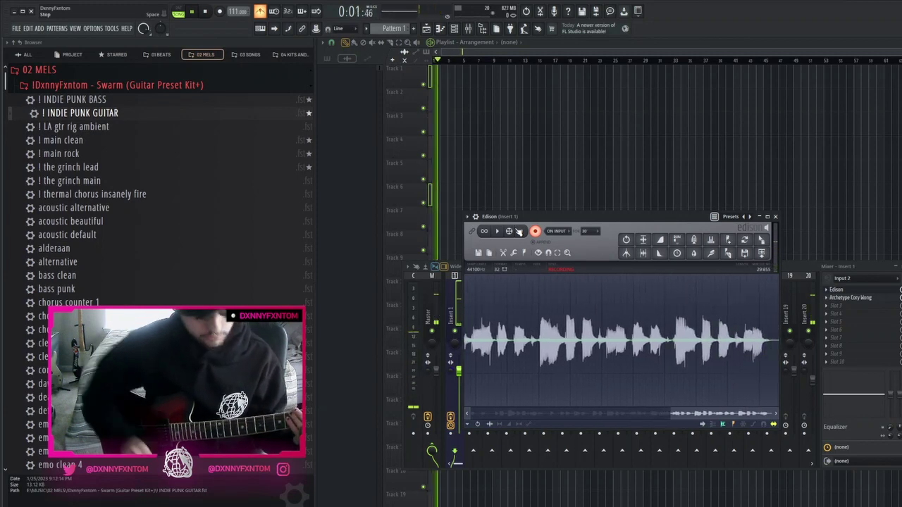
click(519, 231)
click(205, 12)
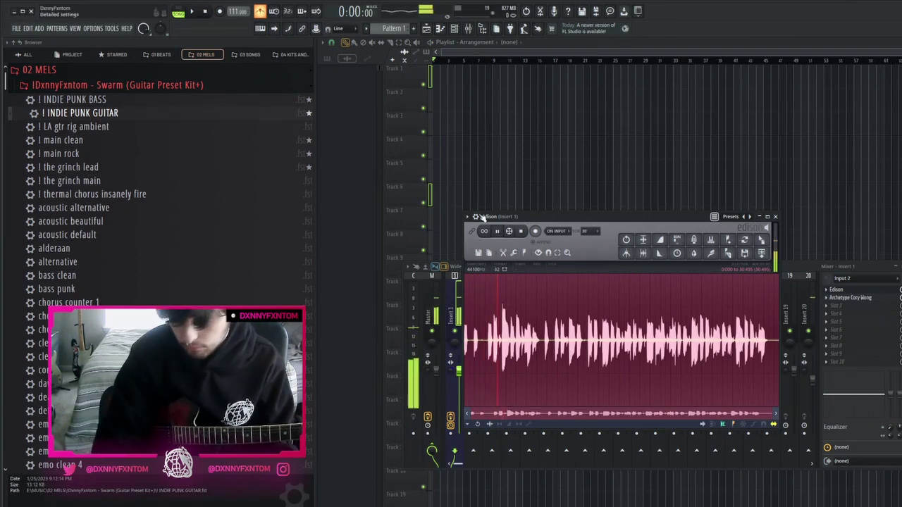
Select the guitar take from about 11.8 seconds to its end in Edison and place it at the start of Track 1
drag(466, 338, 556, 340)
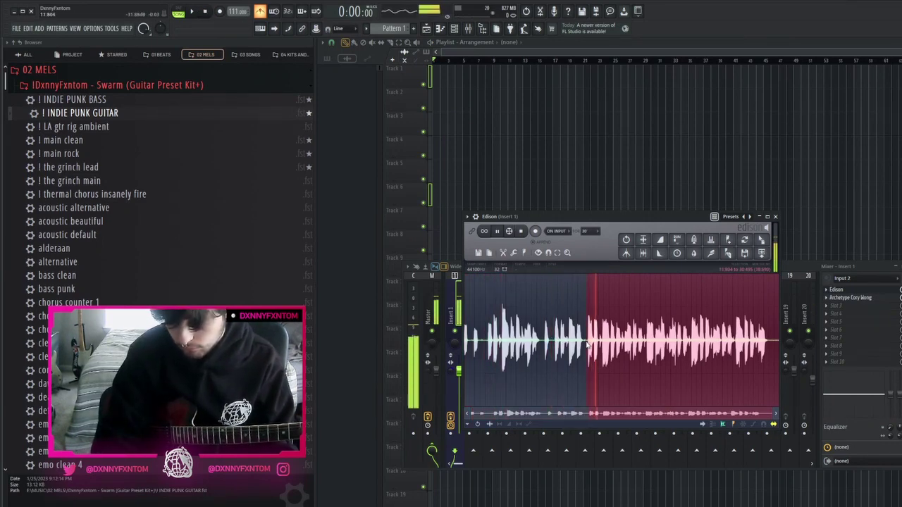
drag(760, 239, 580, 123)
double_click(493, 77)
click(588, 115)
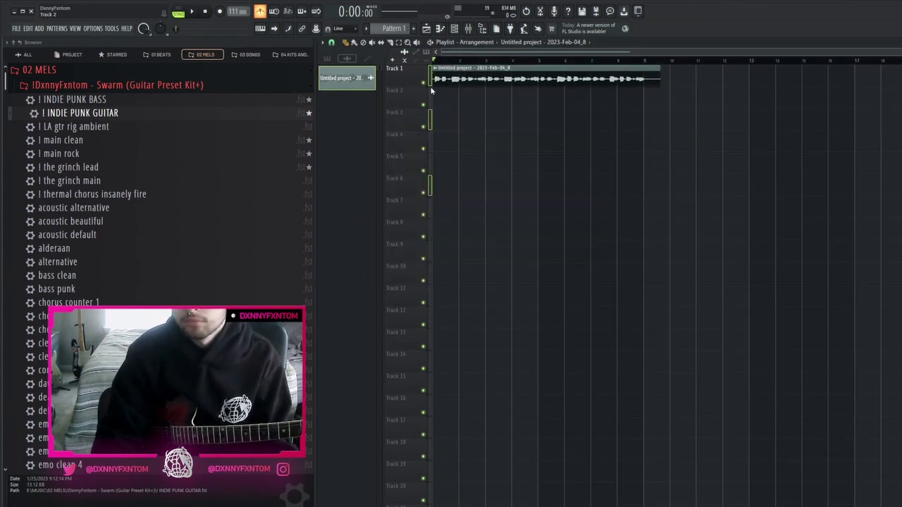
Slip the guitar clip's audio earlier so its first note falls on the start of bar 1, and play it back
scroll(448, 84, up, 5)
key(s)
drag(481, 84, 465, 85)
key(space)
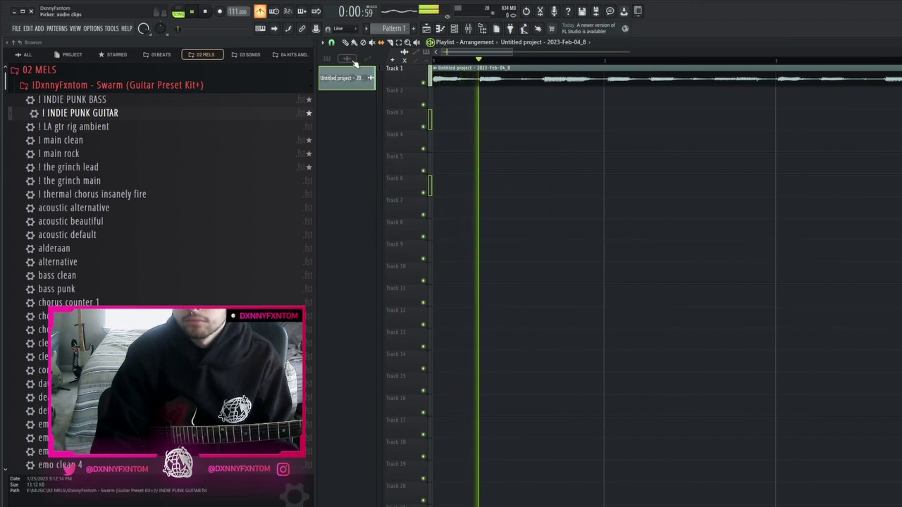
key(space)
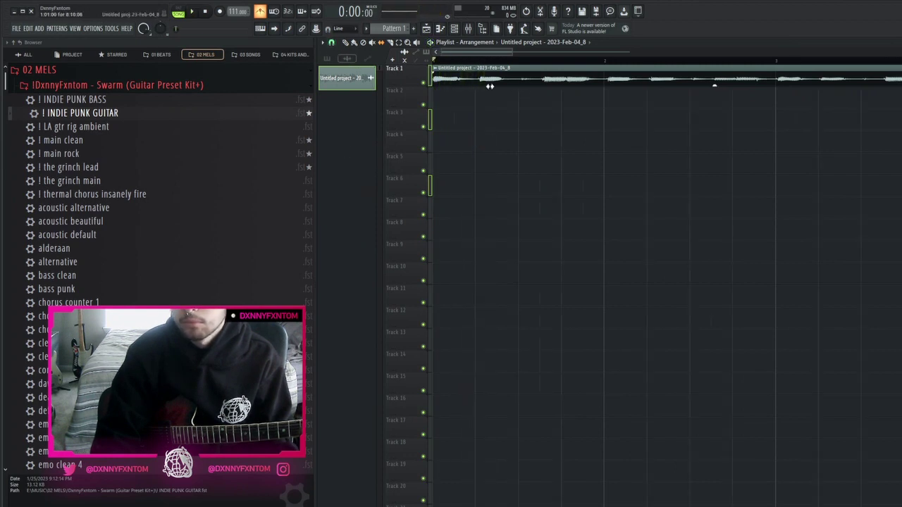
Slice the guitar clip just before beat 2 of bar 1, slip the second piece's audio onto the beat and play it
scroll(412, 89, up, 5)
scroll(465, 54, up, 1)
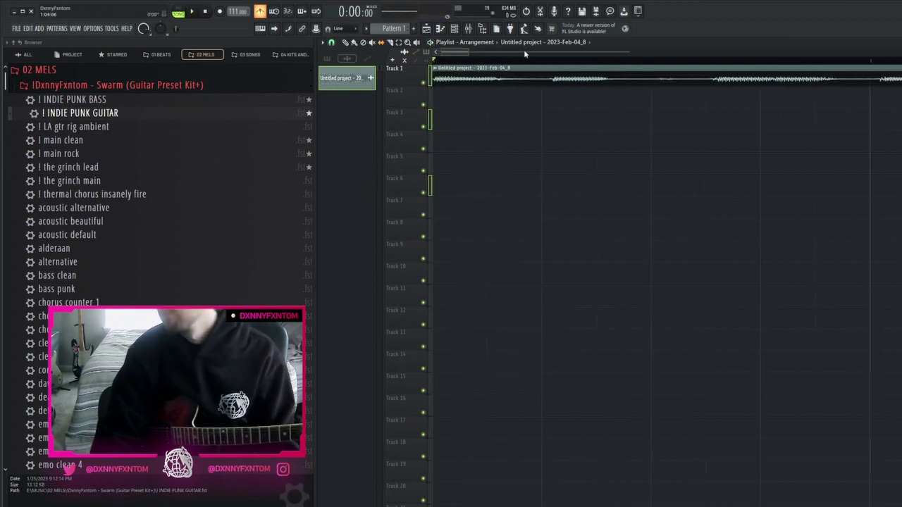
key(c)
key(space)
key(space)
key(s)
drag(542, 87, 568, 80)
key(space)
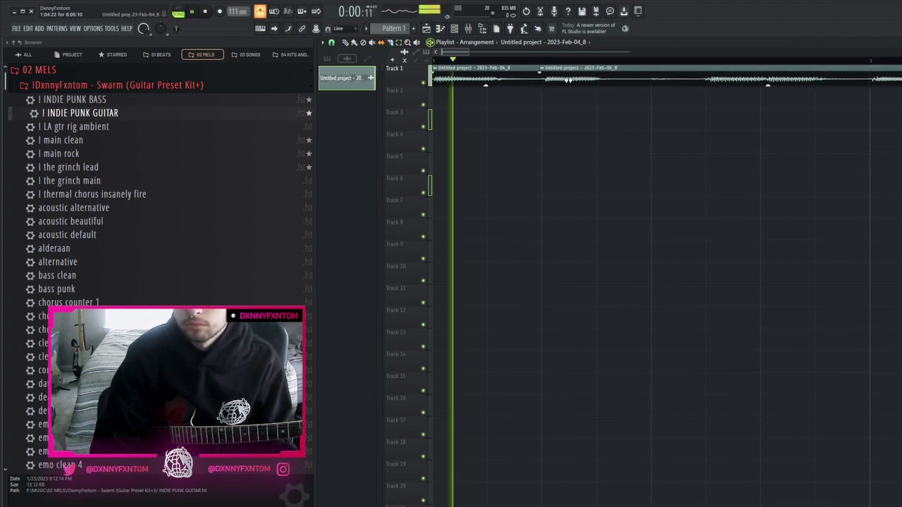
key(space)
key(space)
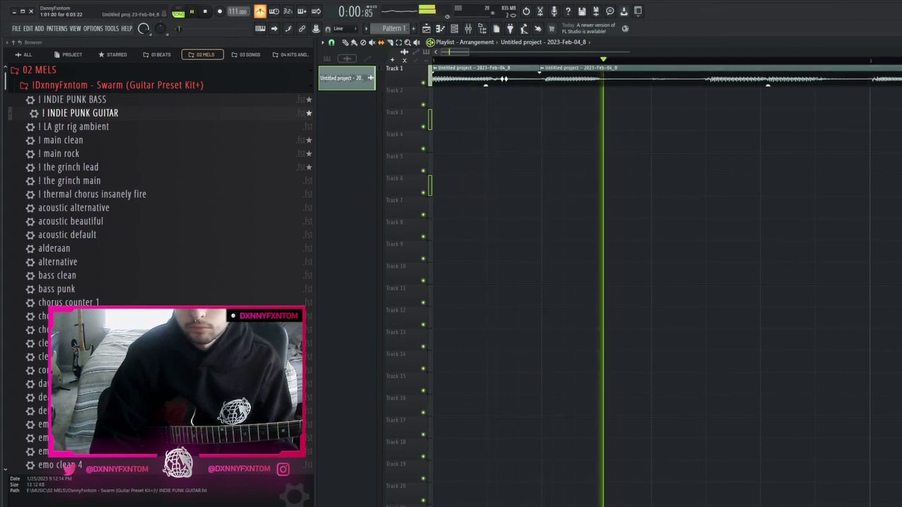
Replay the opening, slice the first guitar piece halfway through beat 1, adjust the audio inside it and play it back
key(space)
key(space)
key(space)
key(space)
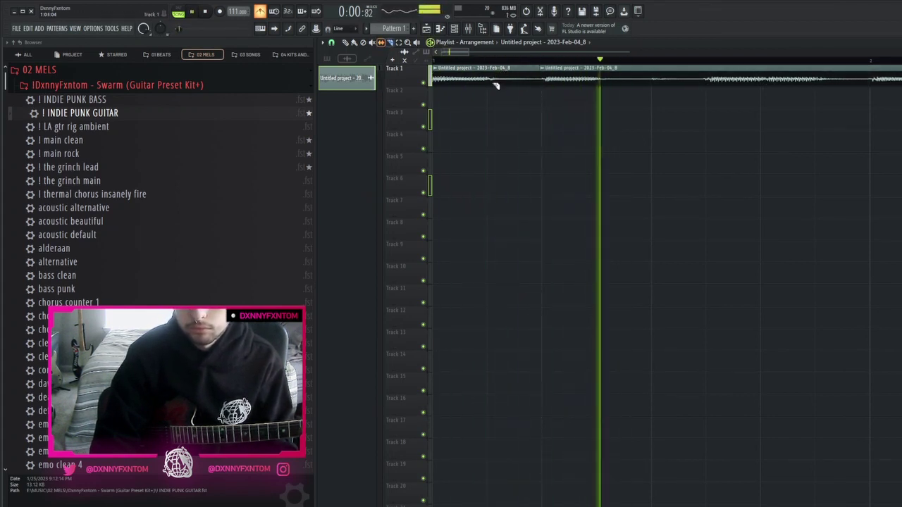
drag(493, 85, 492, 70)
key(s)
key(space)
key(space)
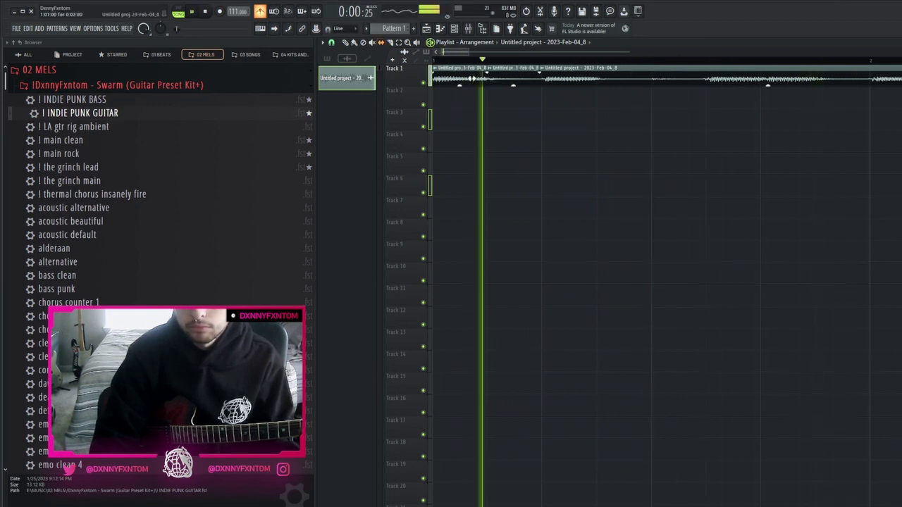
Slice the Track 1 guitar clip midway through beat 3 of bar 1 and just before bars 2 and 3, slipping the audio onto the grid
scroll(678, 115, down, 3)
key(space)
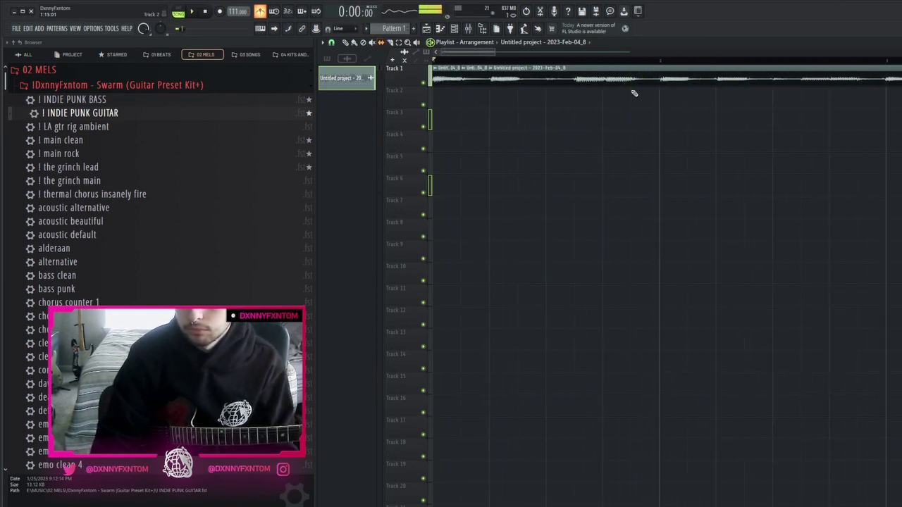
key(space)
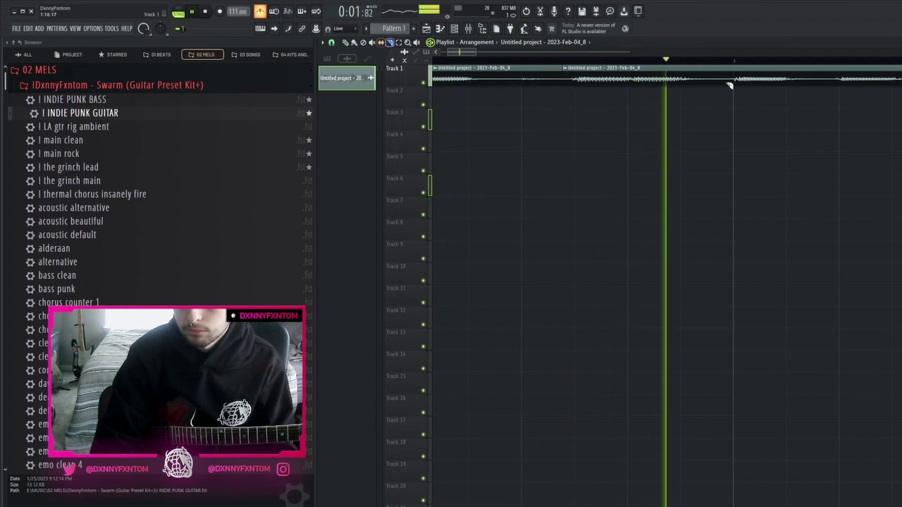
scroll(789, 99, down, 2)
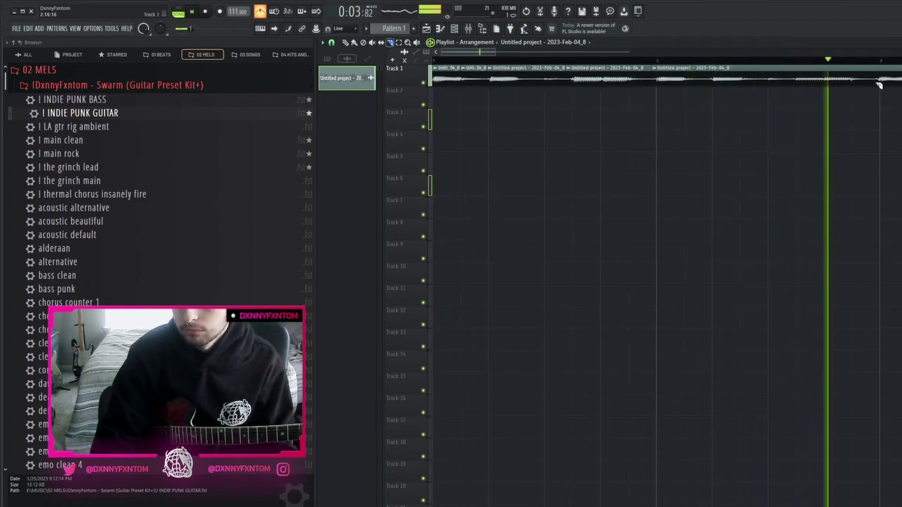
scroll(882, 88, up, 2)
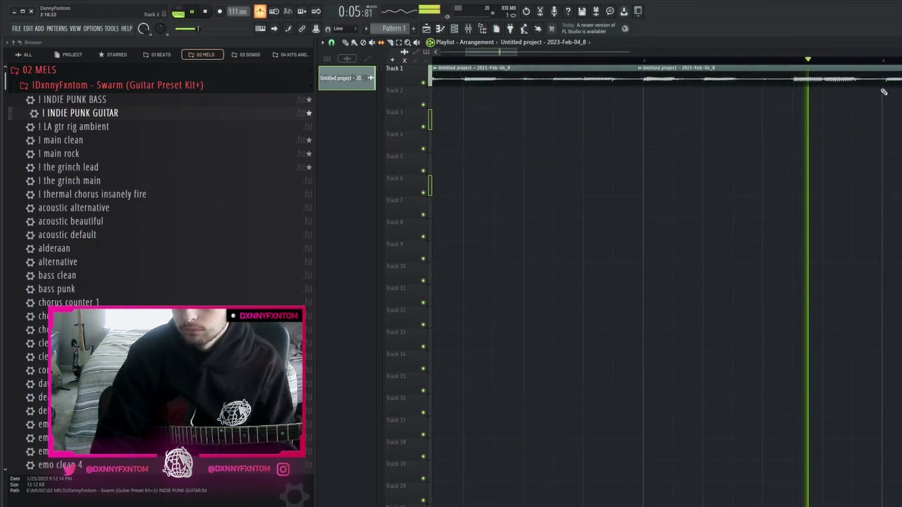
scroll(882, 88, up, 2)
Slice the Track 1 guitar clip just before bar 4 and prepare to slip the new piece's audio onto the beat
key(s)
key(c)
key(space)
key(space)
click(878, 82)
key(s)
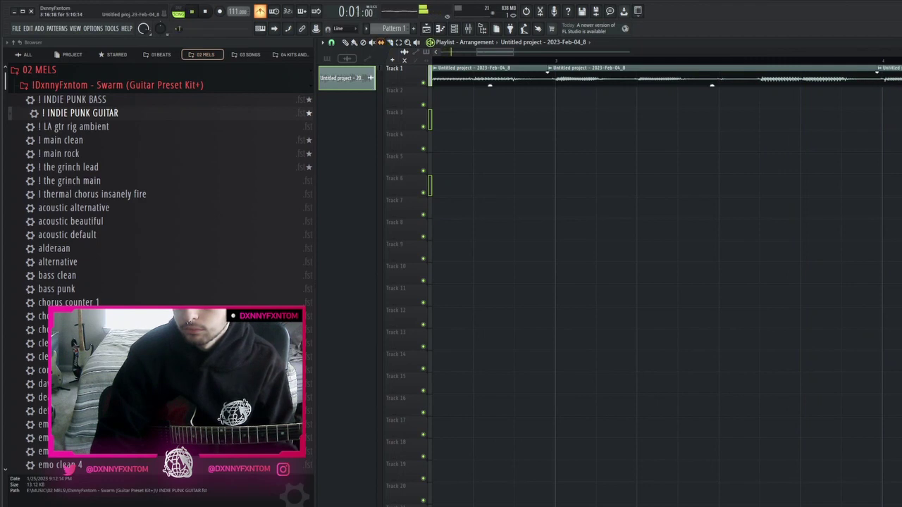
Enlarge the playlist tracks, slice the Track 1 guitar clip just before bar 5 and play the edited take
scroll(878, 77, down, 3)
scroll(838, 90, up, 3)
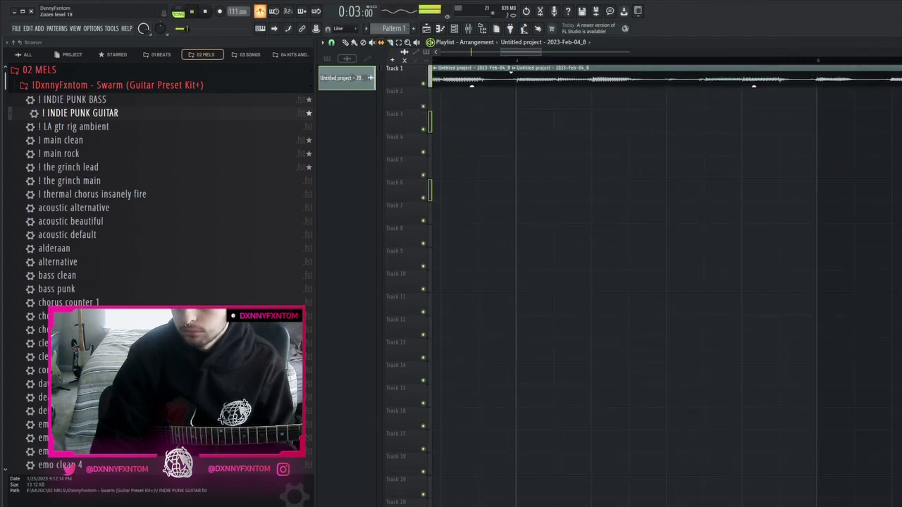
scroll(824, 86, up, 2)
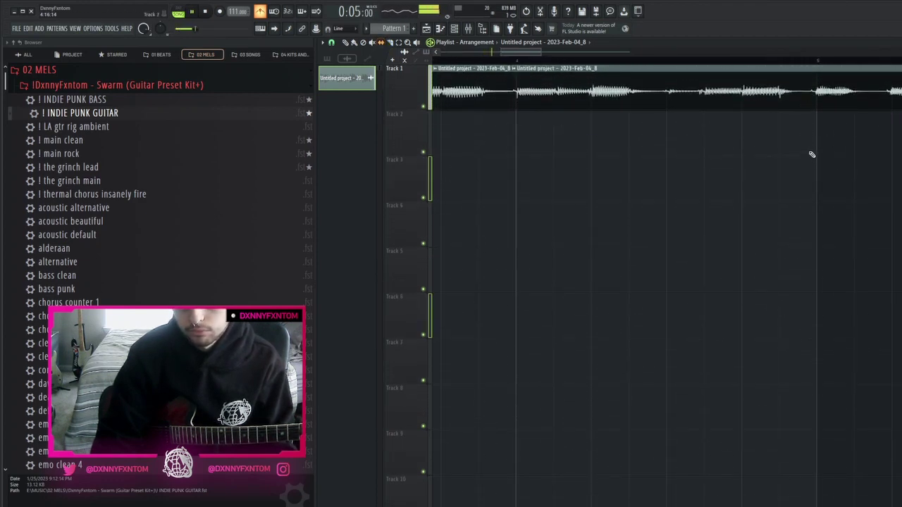
scroll(796, 156, down, 2)
scroll(791, 147, up, 1)
scroll(796, 138, down, 2)
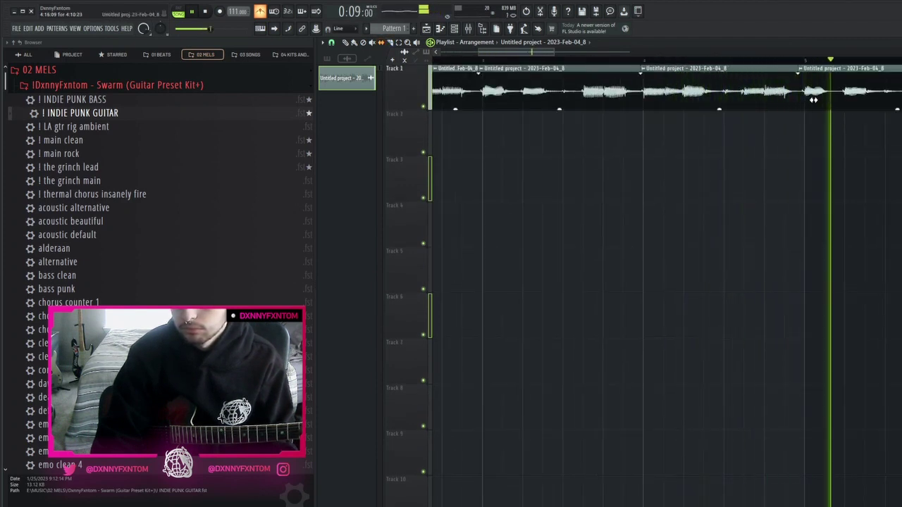
scroll(711, 100, down, 1)
scroll(601, 98, up, 4)
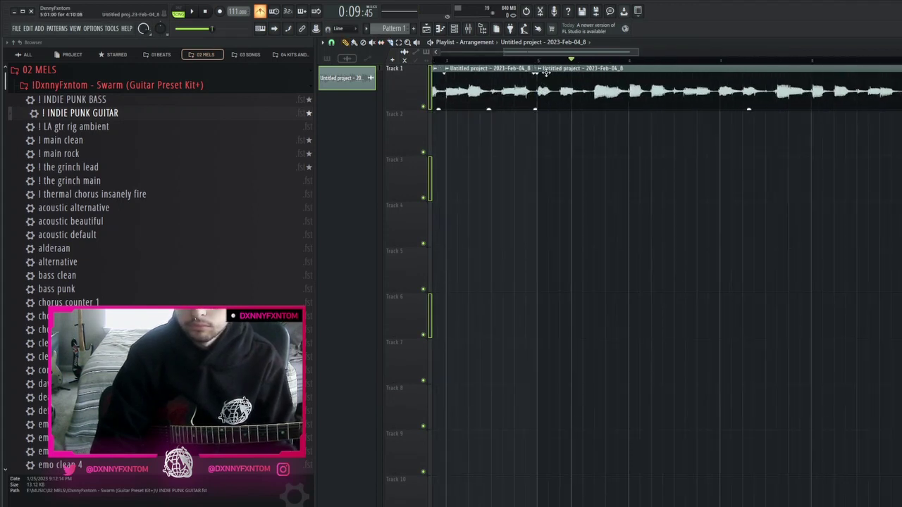
Place the guitar audio after bar 5 at the start of Track 2 as a unique clip and mute Track 1
click(557, 131)
mouse_move(564, 89)
mouse_down()
mouse_move(213, 132)
mouse_move(53, 123)
mouse_up()
click(425, 106)
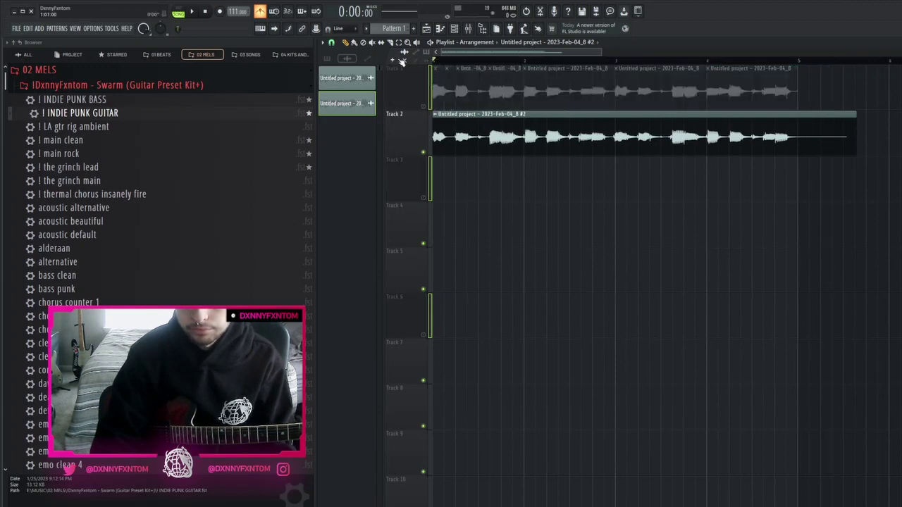
Play the Track 2 guitar clip, slice it at bar 2 and slip the second piece's audio slightly earlier onto the beat
key(space)
scroll(360, 117, up, 4)
key(s)
key(space)
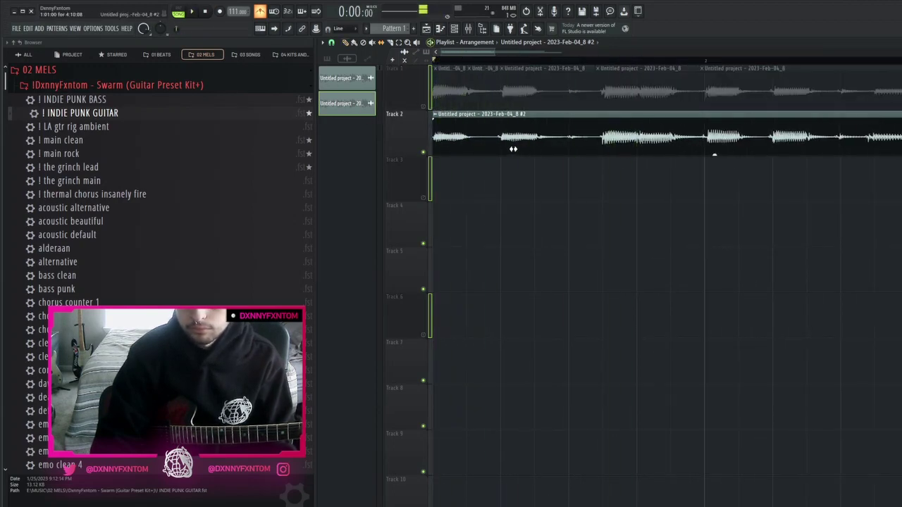
key(space)
key(space)
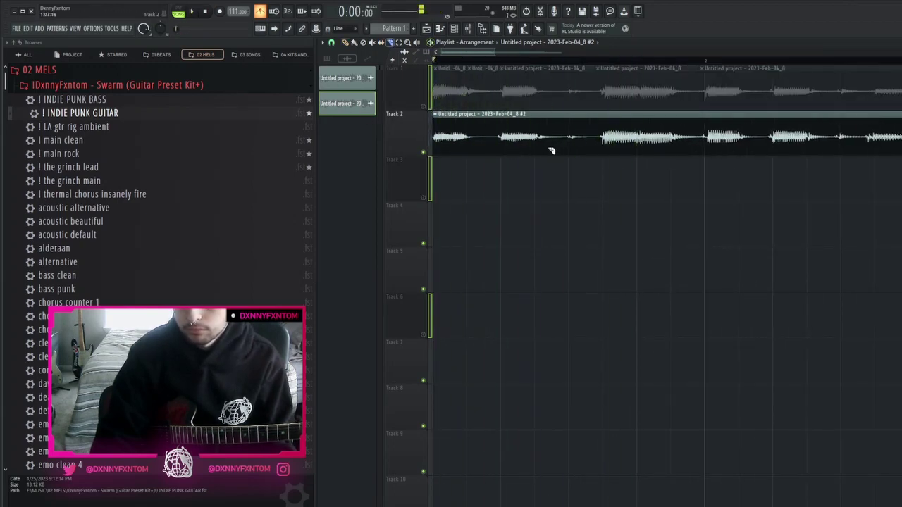
key(space)
click(705, 144)
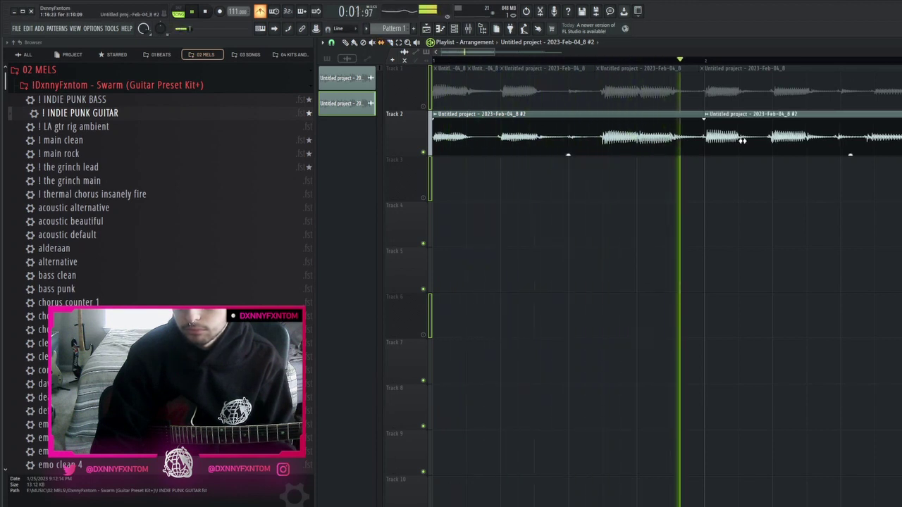
Replay the opening and slice the Track 2 guitar clip just before beat 2 of bar 1 to slip its audio onto the beat
key(space)
key(space)
key(c)
click(496, 148)
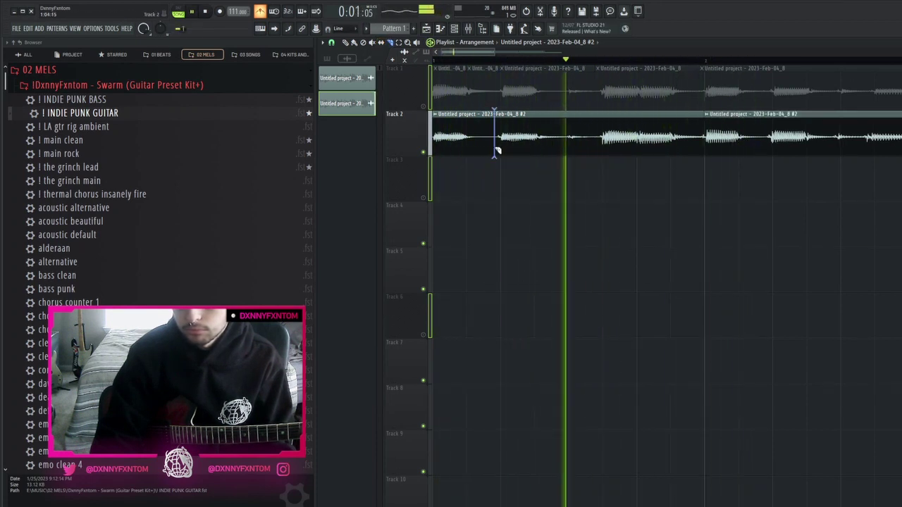
key(s)
Slice the Track 2 guitar clip just before the middle of beat 3 in bar 1, slip its audio into time and play it back
key(space)
key(space)
key(c)
click(597, 149)
key(s)
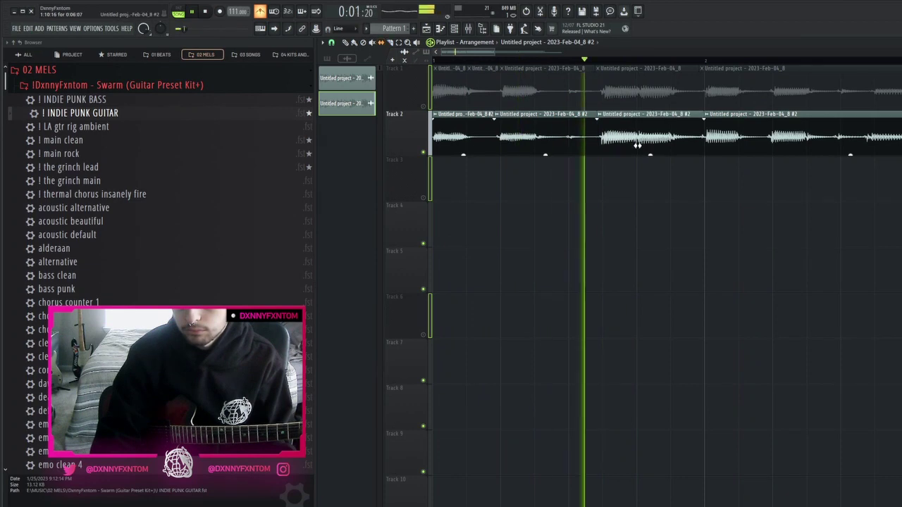
scroll(758, 141, down, 2)
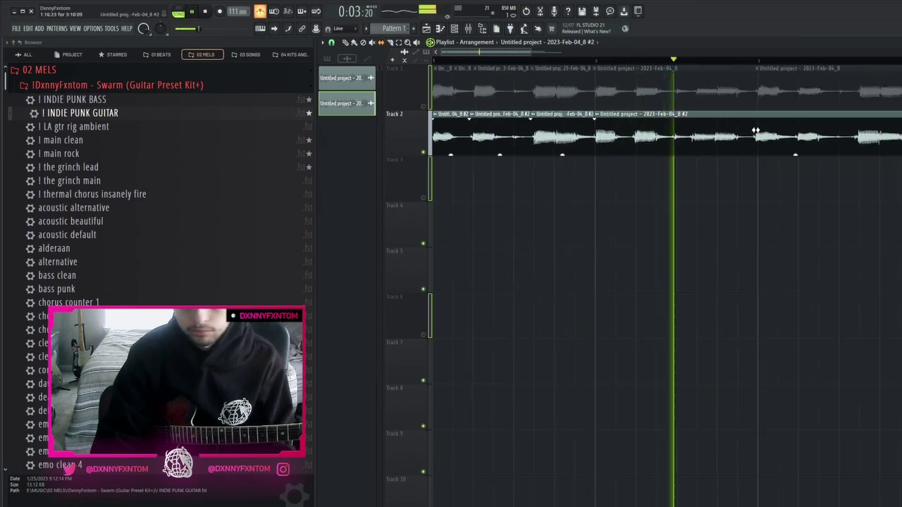
key(space)
key(space)
Slice the Track 2 guitar clip just before beat 2 of bar 2 and slip that piece's audio slightly later onto the beat
scroll(630, 190, up, 2)
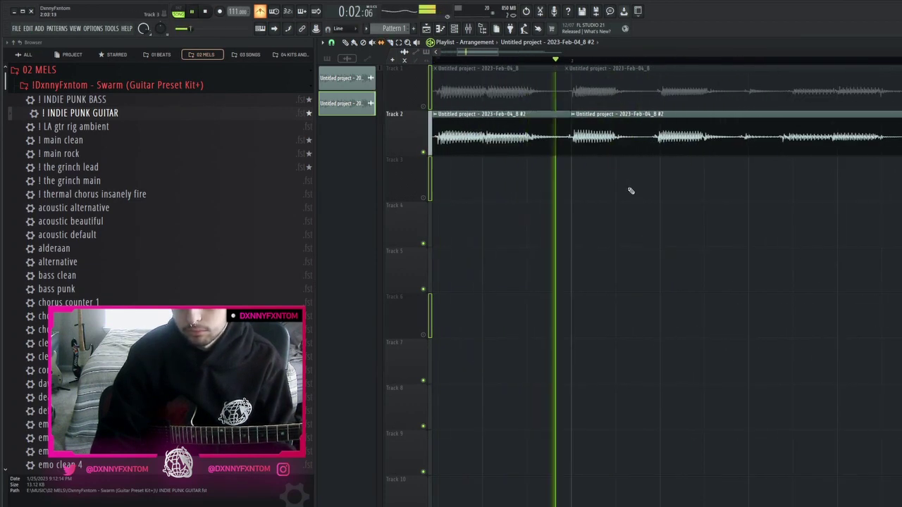
key(space)
key(space)
key(c)
click(647, 147)
key(s)
drag(738, 150, 741, 150)
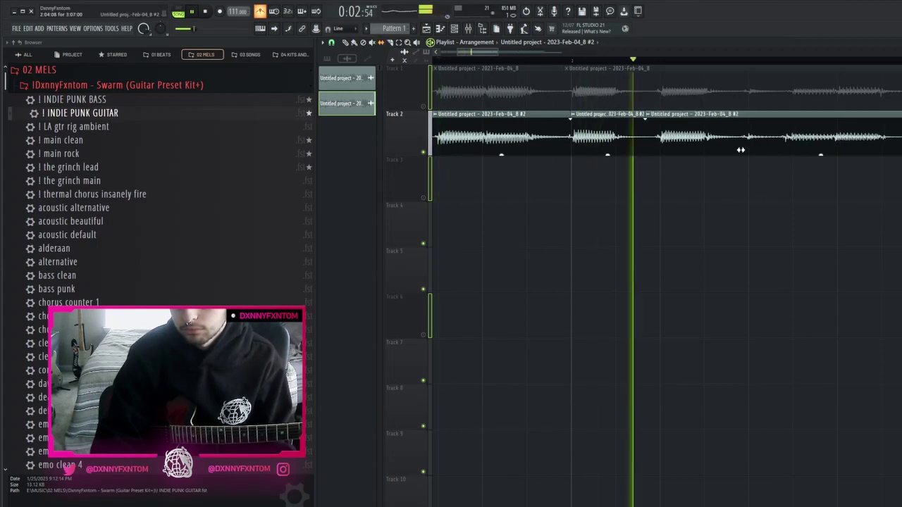
Replay the section, slice Track 2 just before the middle of beat 3 in bar 2 and slip that piece's audio slightly later
key(space)
key(space)
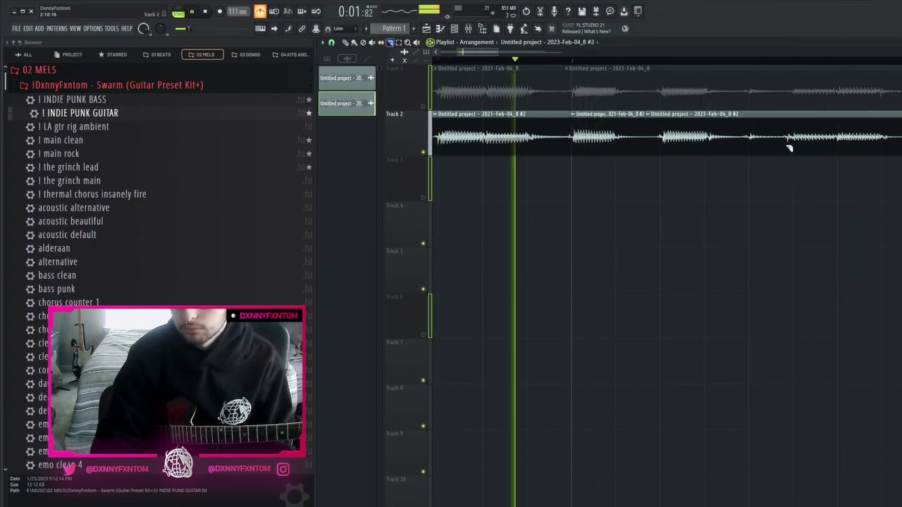
click(787, 148)
key(s)
drag(852, 146, 856, 147)
Slice the Track 2 guitar clip just before bar 3 and before beat 2 of bar 3, slipping the audio onto the grid
scroll(821, 152, down, 2)
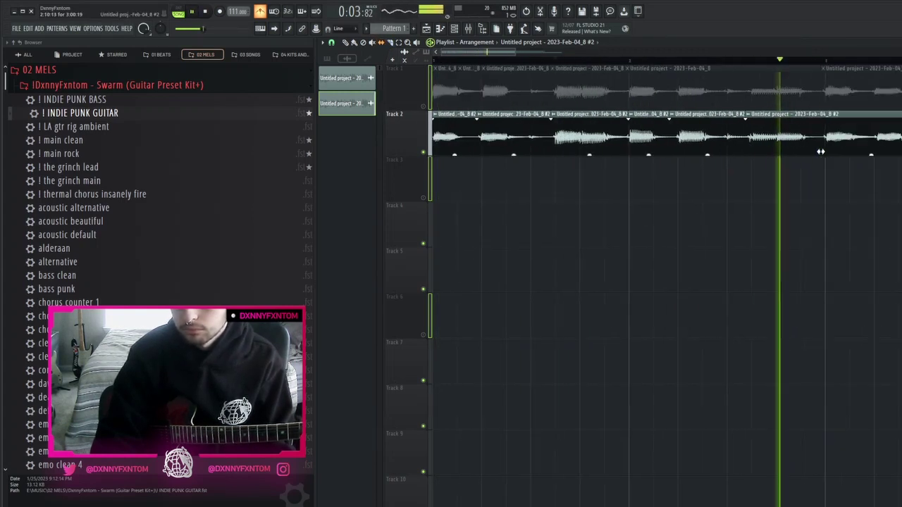
scroll(821, 151, up, 2)
key(space)
drag(775, 142, 774, 142)
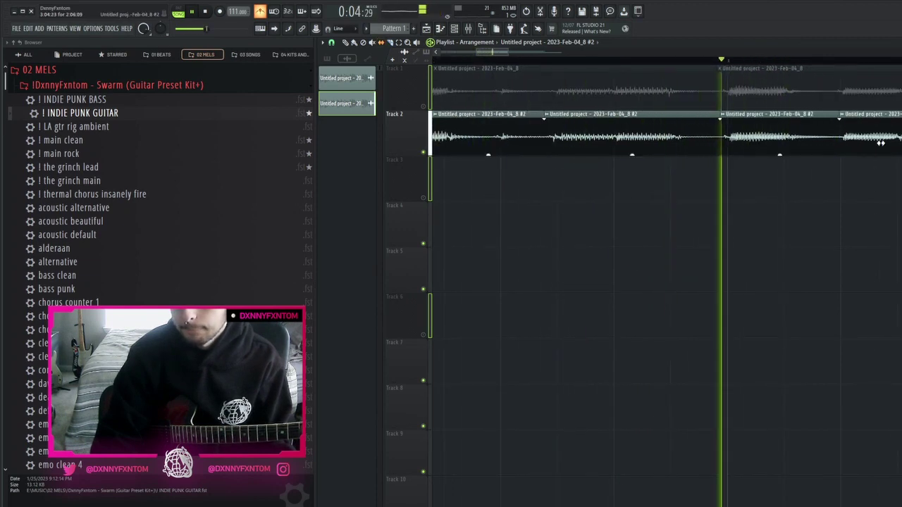
Slice the Track 2 guitar clip near the middle of beat 3 in bar 3 and just before bar 4, and play it back
scroll(708, 124, down, 2)
scroll(707, 125, up, 2)
key(space)
key(space)
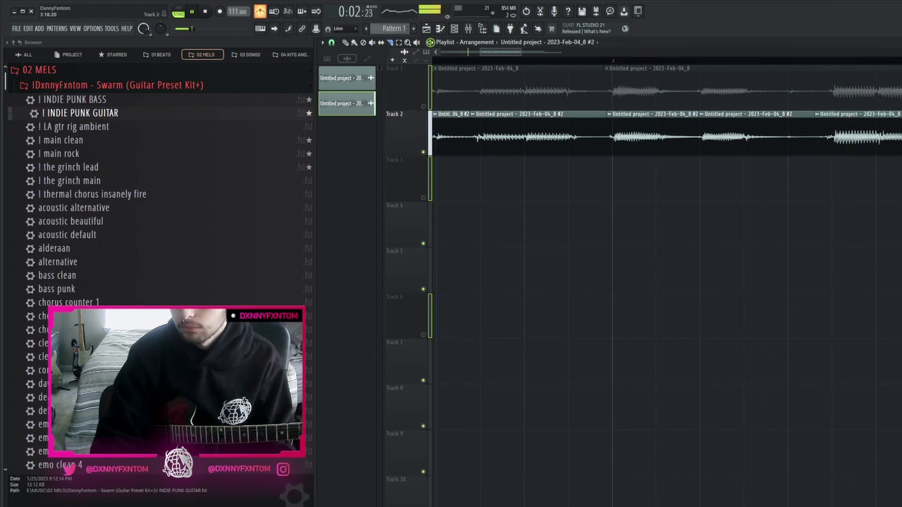
click(622, 62)
scroll(650, 103, down, 2)
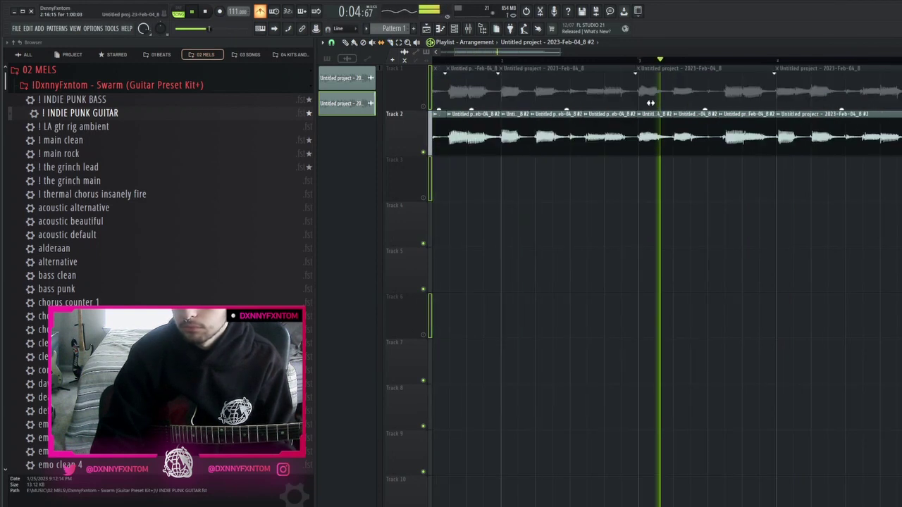
Check bar 4 of the Track 2 guitar and trim its last piece to end at bar 5
scroll(782, 150, up, 2)
scroll(782, 149, up, 1)
key(c)
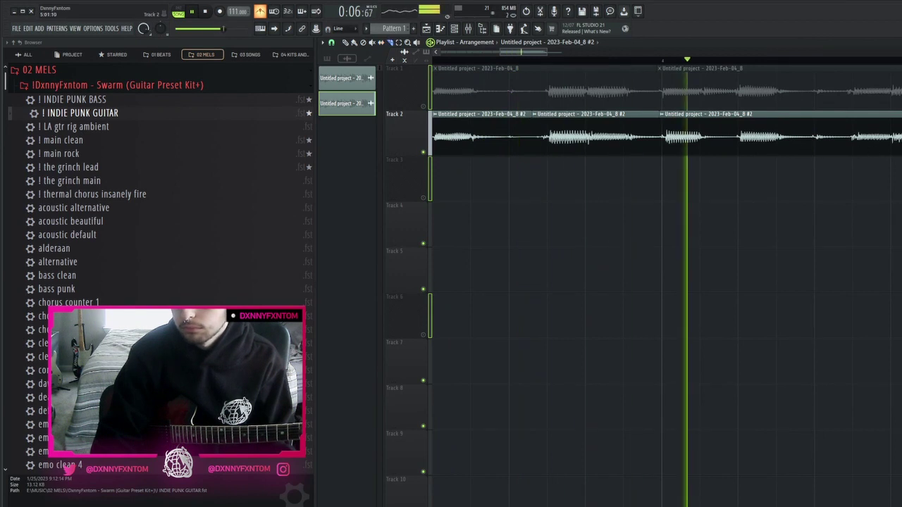
key(p)
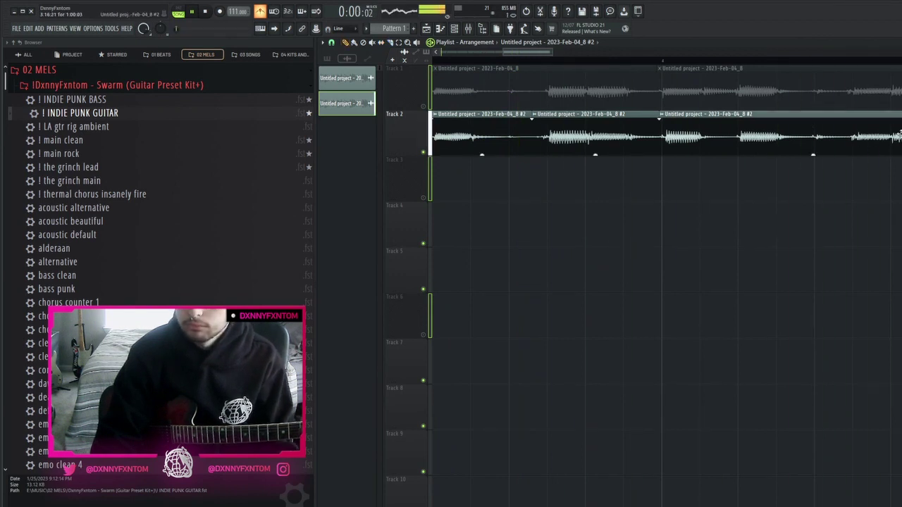
Route the Track 2 guitar clip to mixer insert 1 and view the guitar amp plugin on that insert
double_click(811, 115)
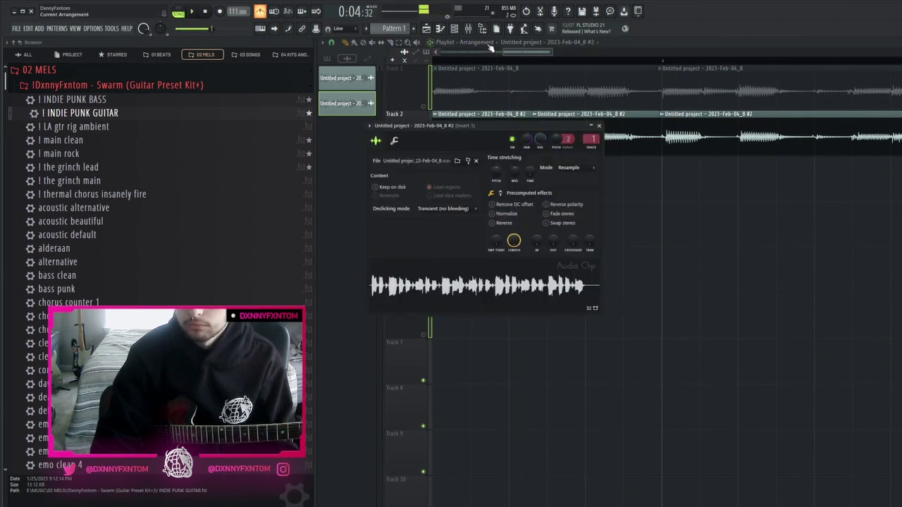
click(468, 28)
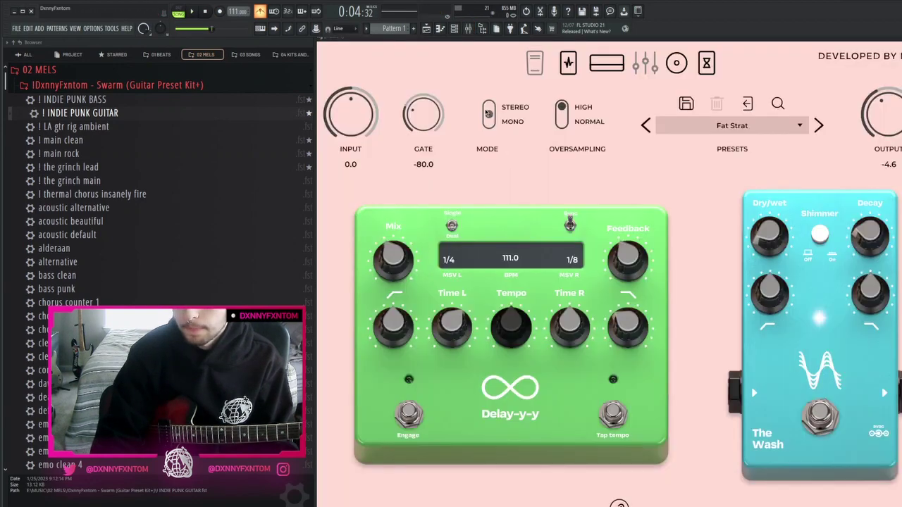
key(Escape)
Unmute Track 1, route its guitar clip to mixer insert 1 and play both guitar tracks together
key(space)
double_click(435, 102)
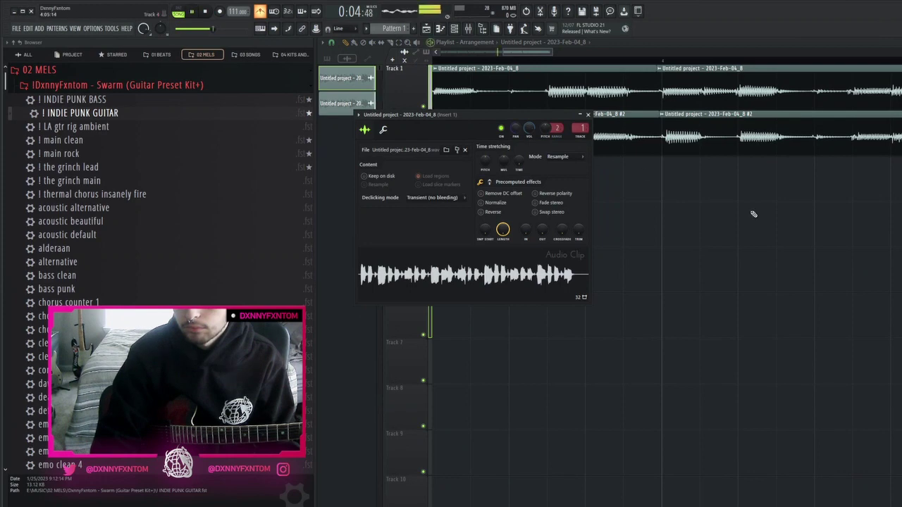
key(Escape)
scroll(740, 190, down, 5)
scroll(695, 132, up, 3)
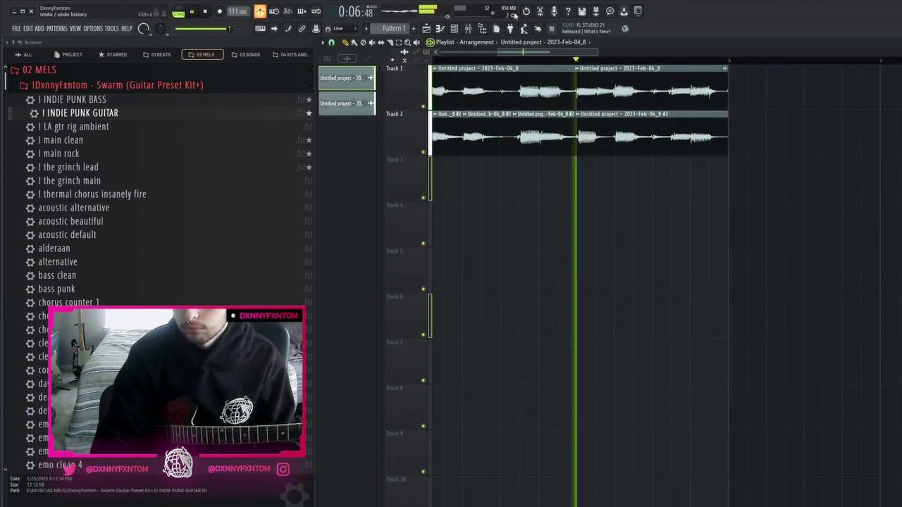
Open the guitar amp plugin, load the Humbucker Blues preset in stereo mode and lower the output gain to -4.4
click(468, 29)
click(864, 299)
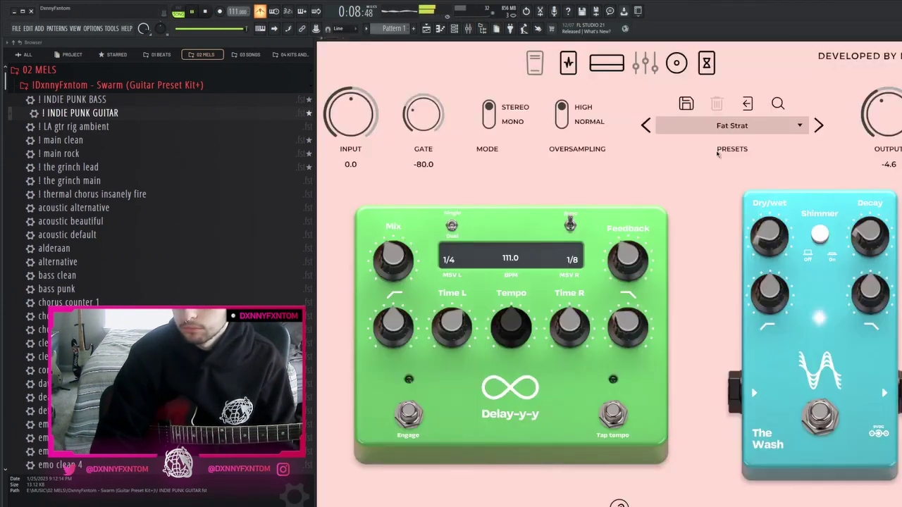
click(489, 115)
click(818, 126)
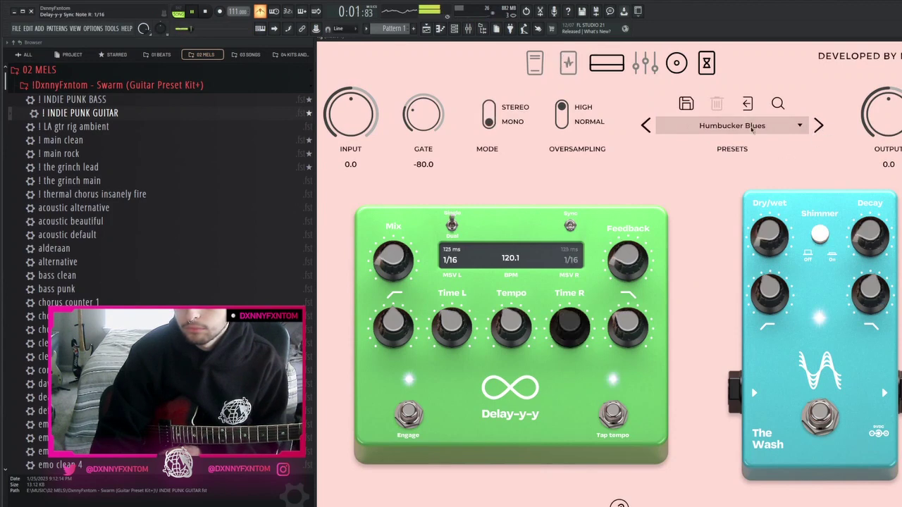
drag(881, 112, 881, 126)
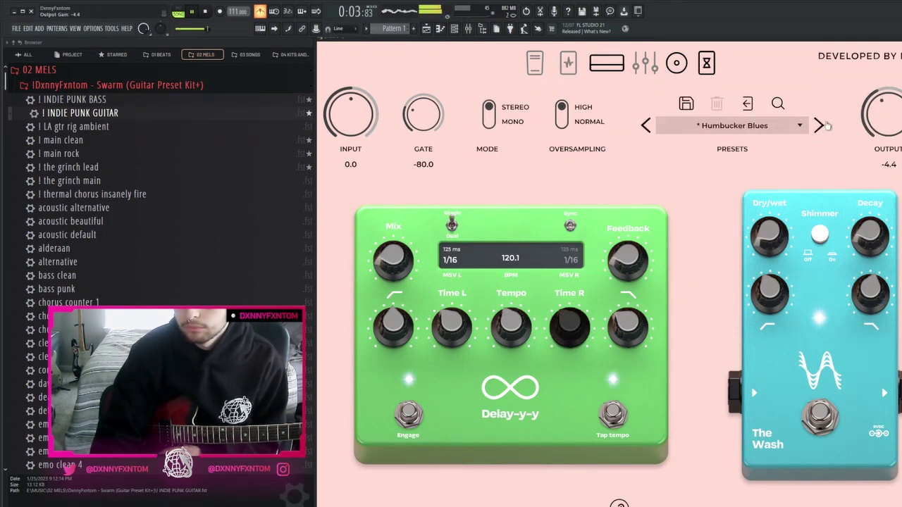
Audition the Lead Strat preset at -0.8 output and the Pushed Strat preset at -1.3 output, both in stereo mode
click(818, 126)
click(519, 116)
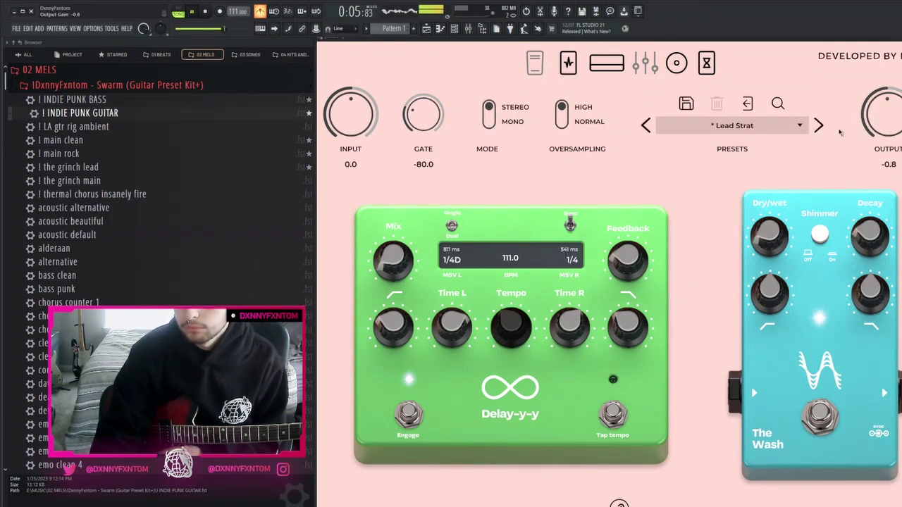
click(818, 126)
click(491, 117)
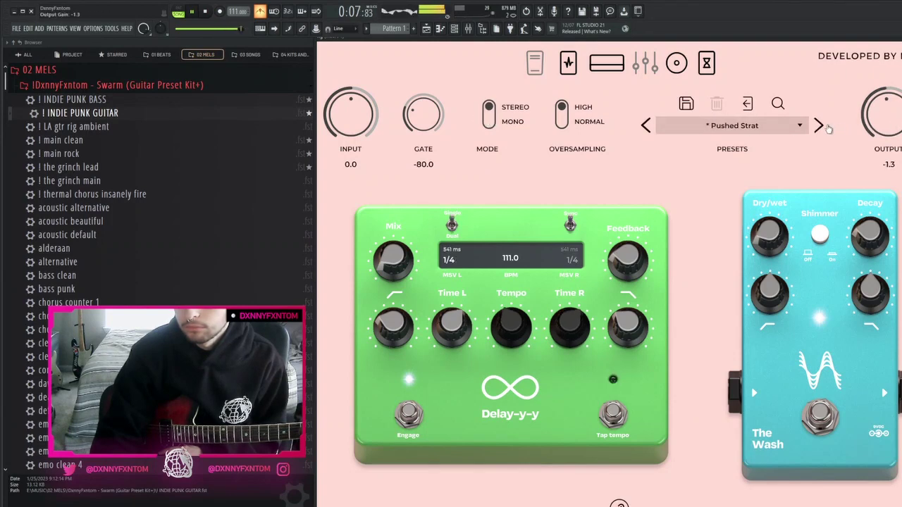
Audition the Strat Neck, Default and Clean as a whistle presets in stereo mode while the guitar loop plays
click(821, 126)
click(818, 125)
click(515, 114)
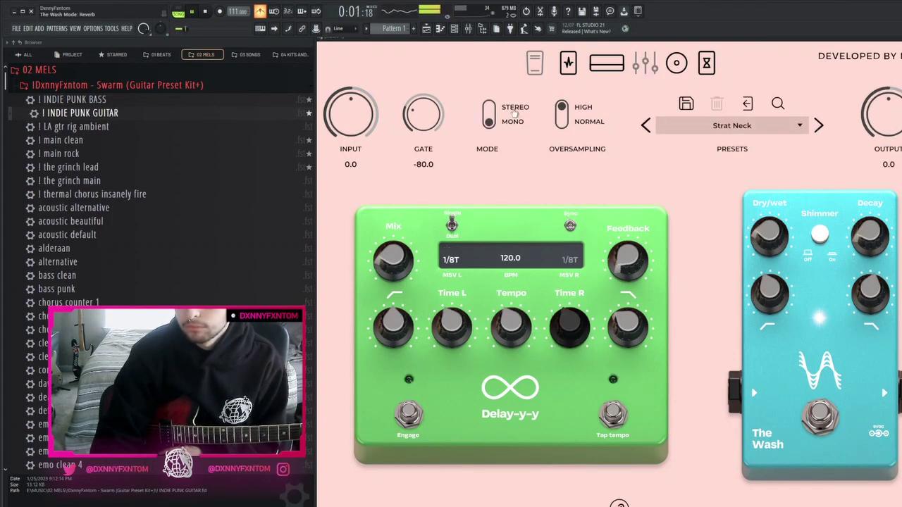
click(819, 126)
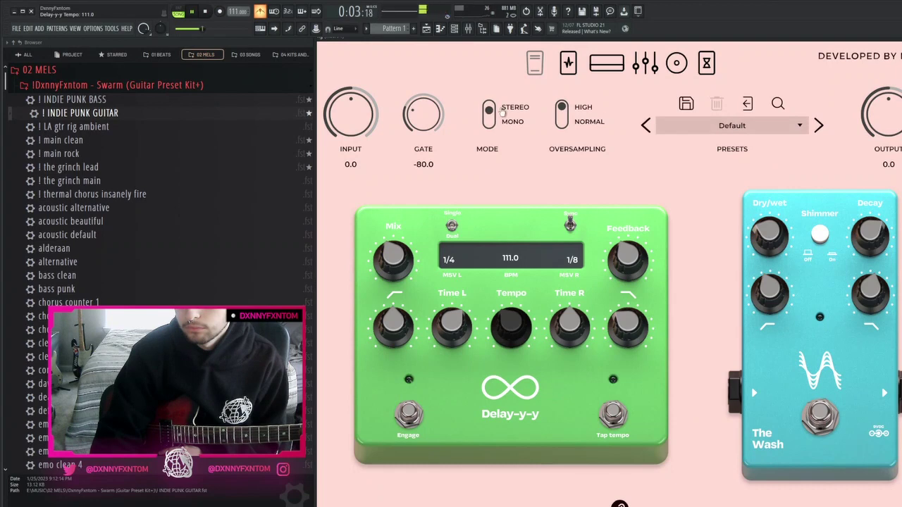
click(818, 125)
click(532, 107)
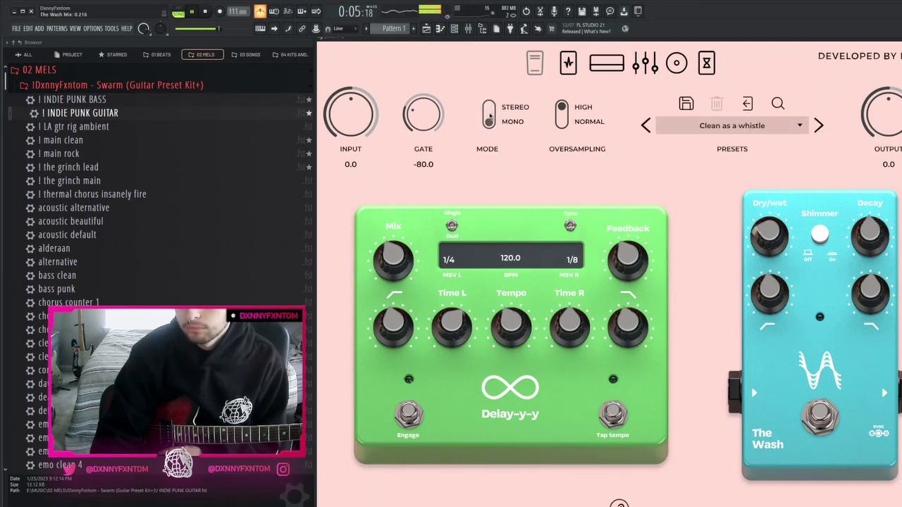
Audition the Crazy Wah Fuzz, Full Smush Lead, Go to Clean and Screaming Lead presets over the playing loop
click(817, 125)
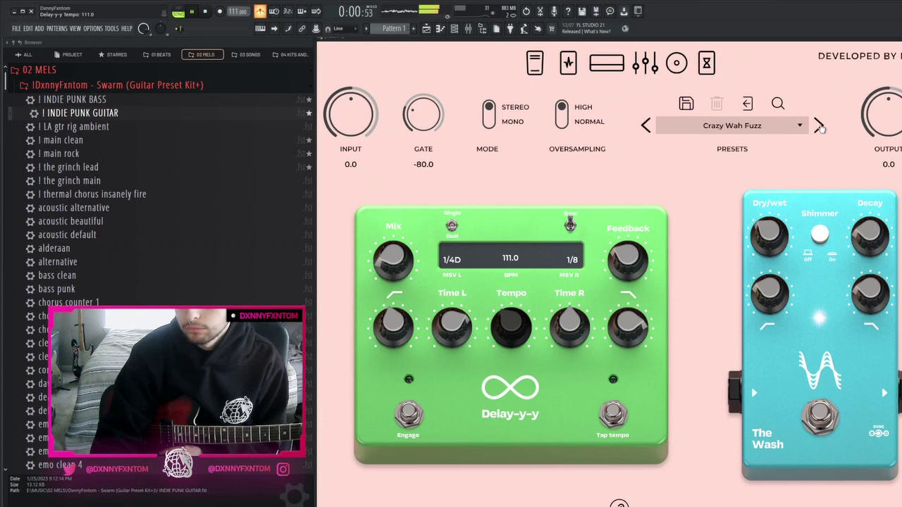
click(819, 125)
click(819, 126)
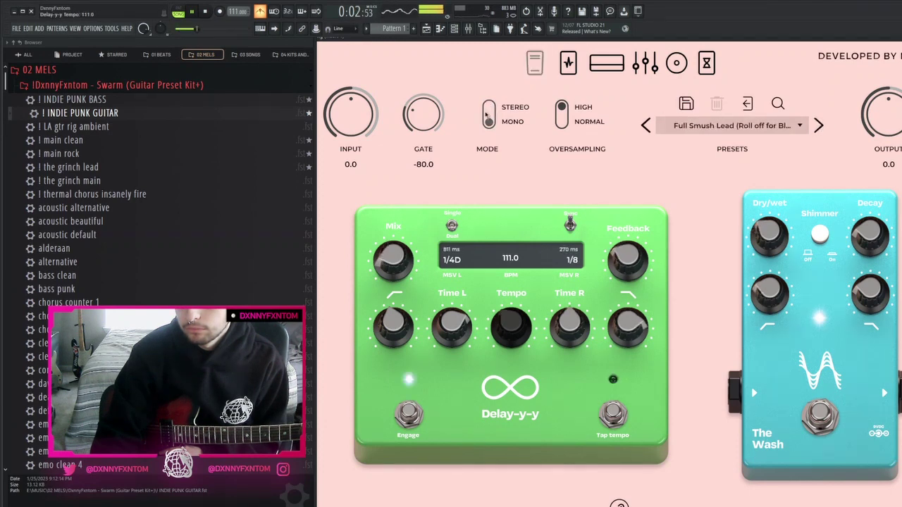
click(818, 125)
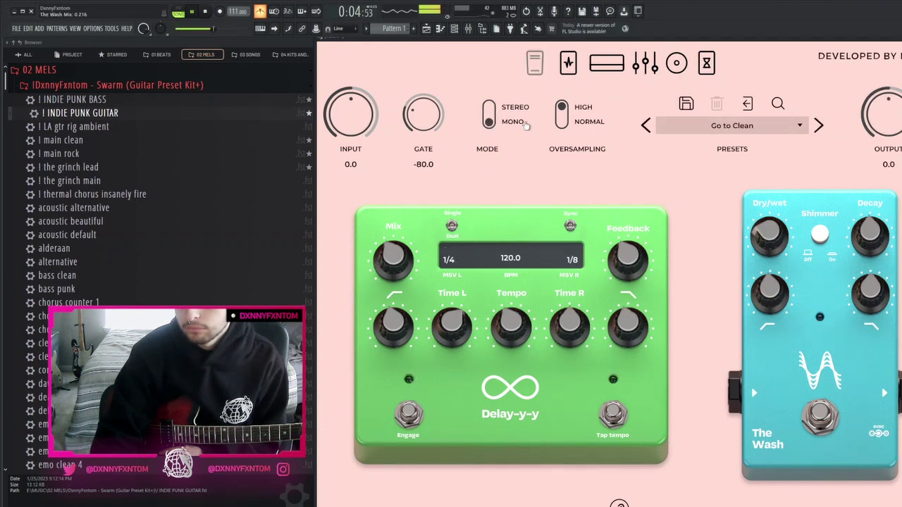
click(818, 125)
click(818, 126)
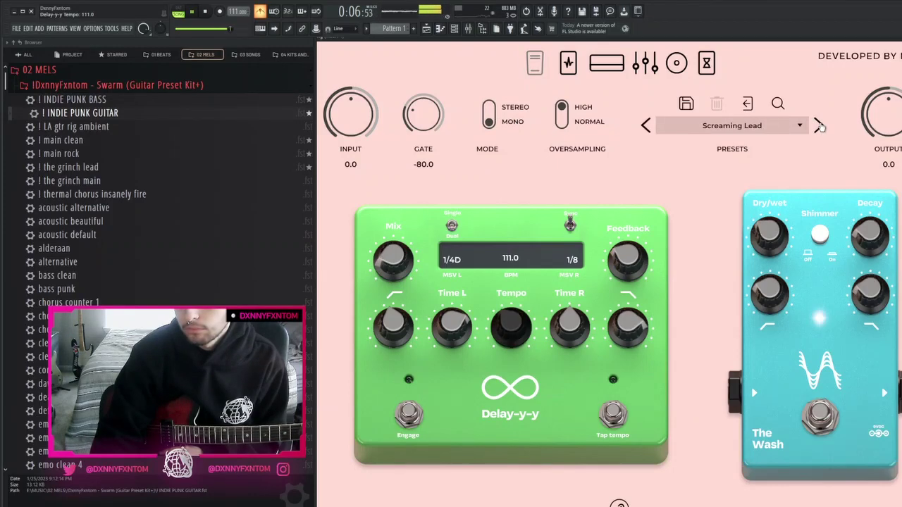
Load the Gardening preset in stereo mode with The Wash reverb pedal bypassed and the output gain at -3.8
click(818, 125)
click(818, 125)
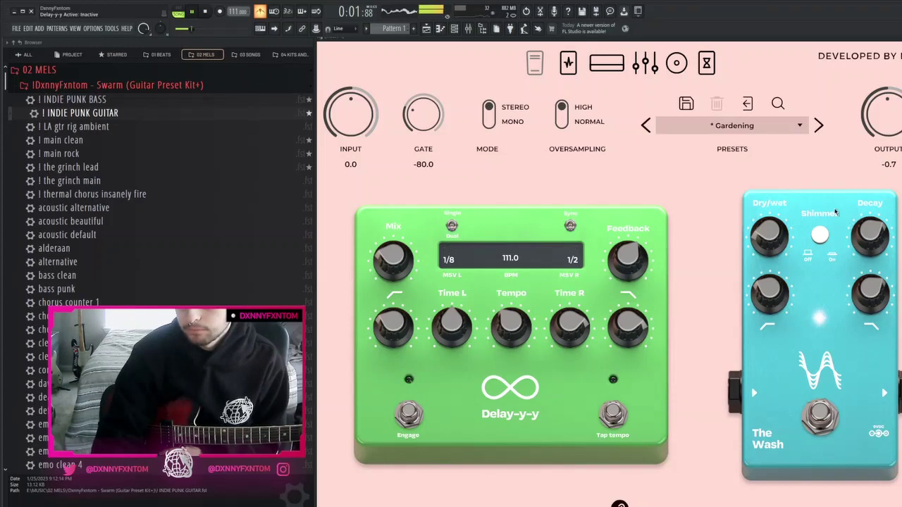
click(820, 405)
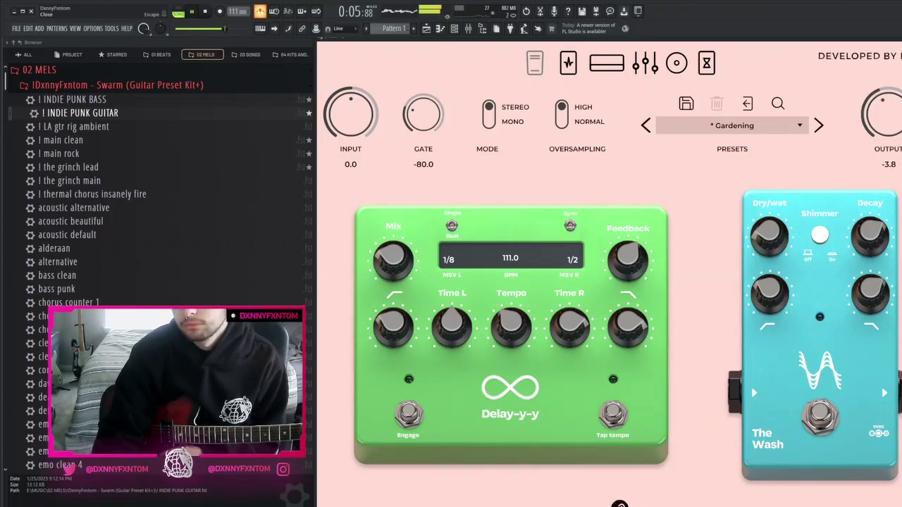
key(Escape)
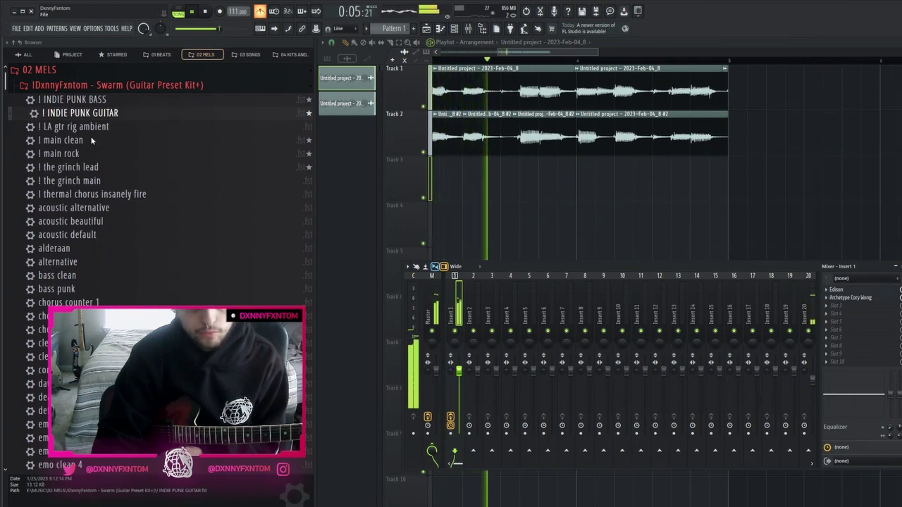
Load the INDIE PUNK GUITAR preset on mixer insert 2, open its Edison and arm the track with Input 2 as source
drag(103, 113, 474, 310)
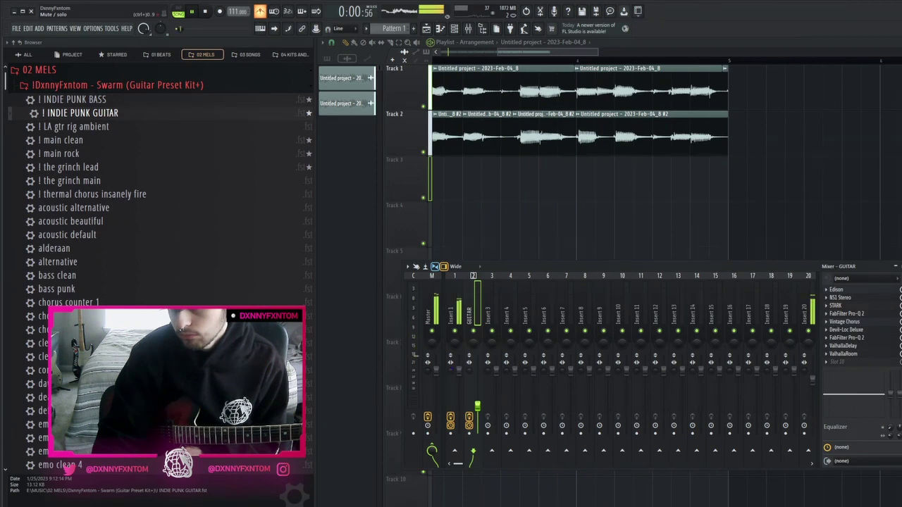
click(863, 290)
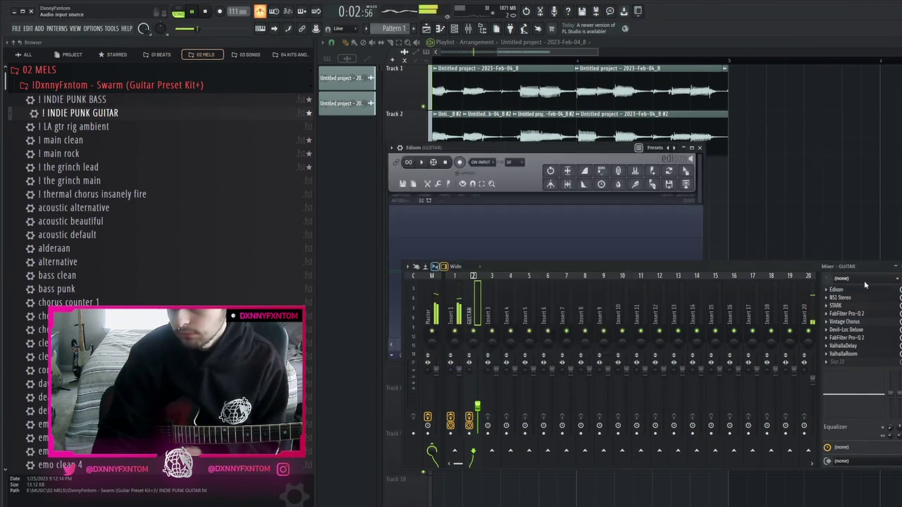
click(848, 333)
click(469, 432)
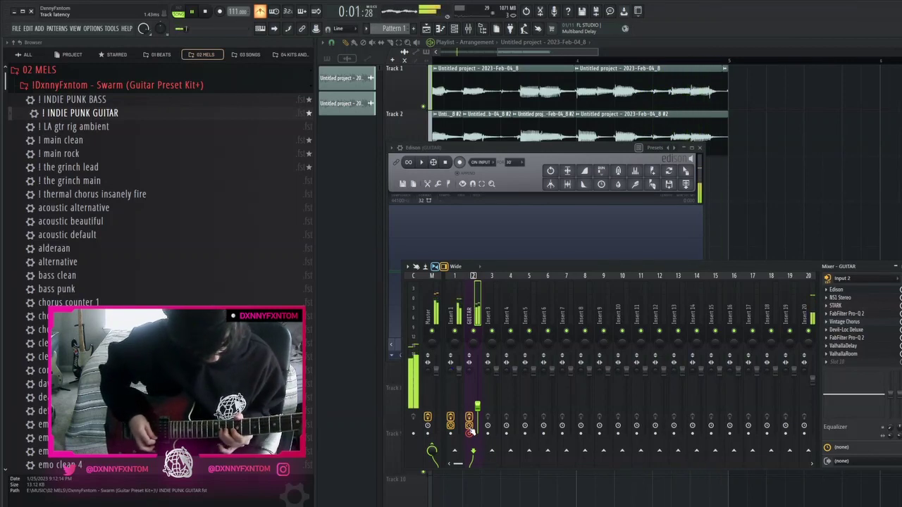
Try recording a guitar take in Edison and placing its trimmed ending on Track 3 of the playlist
click(459, 162)
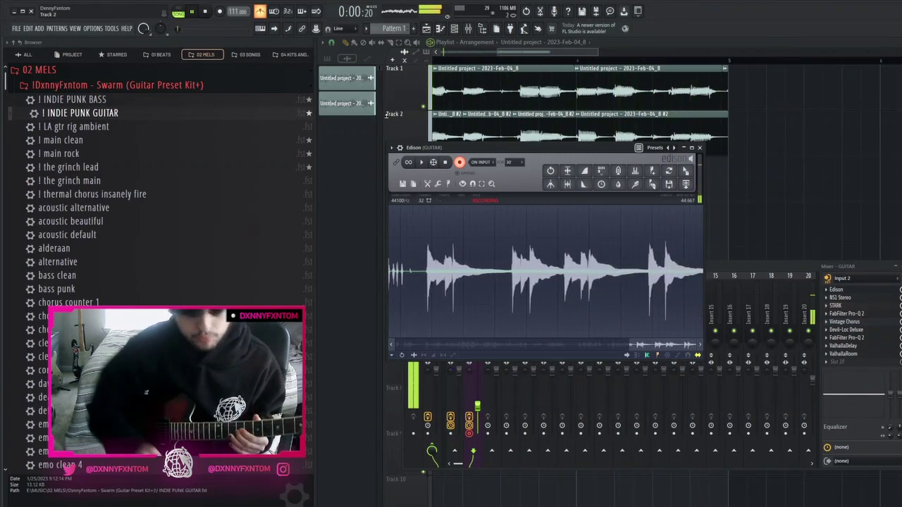
key(space)
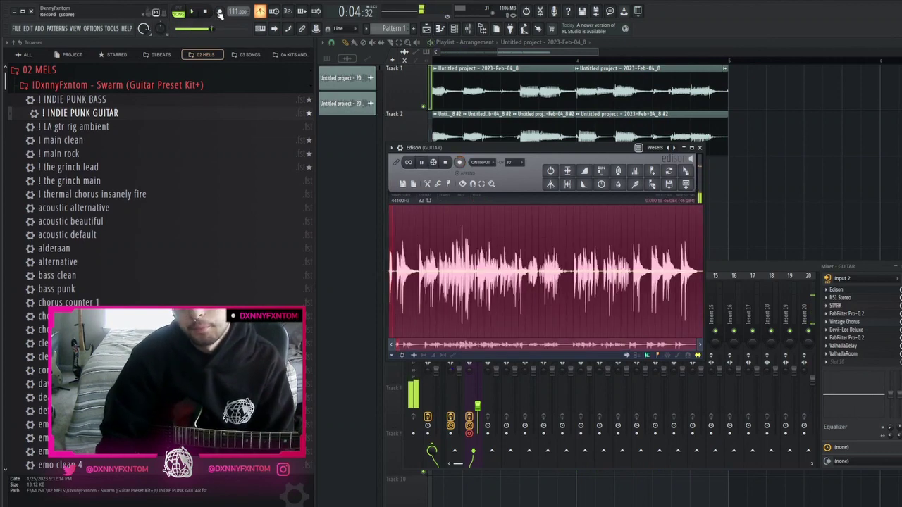
key(Delete)
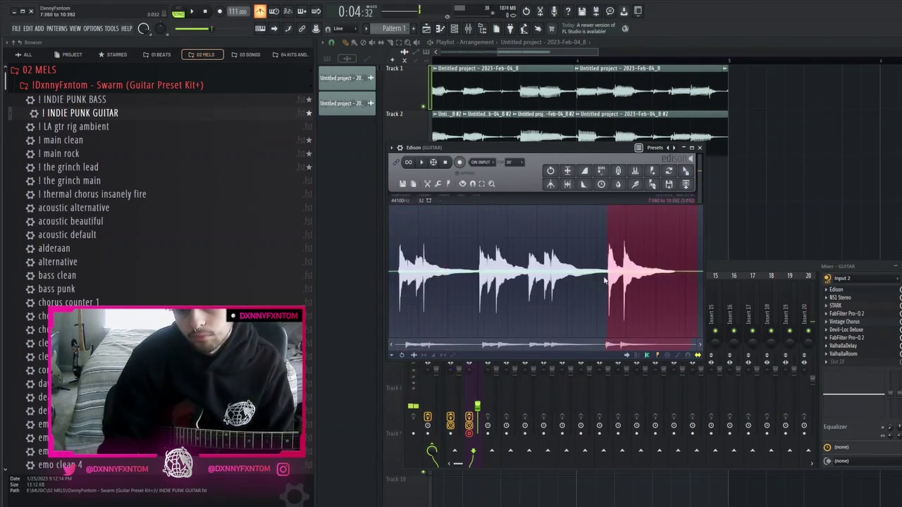
click(688, 184)
drag(874, 200, 836, 202)
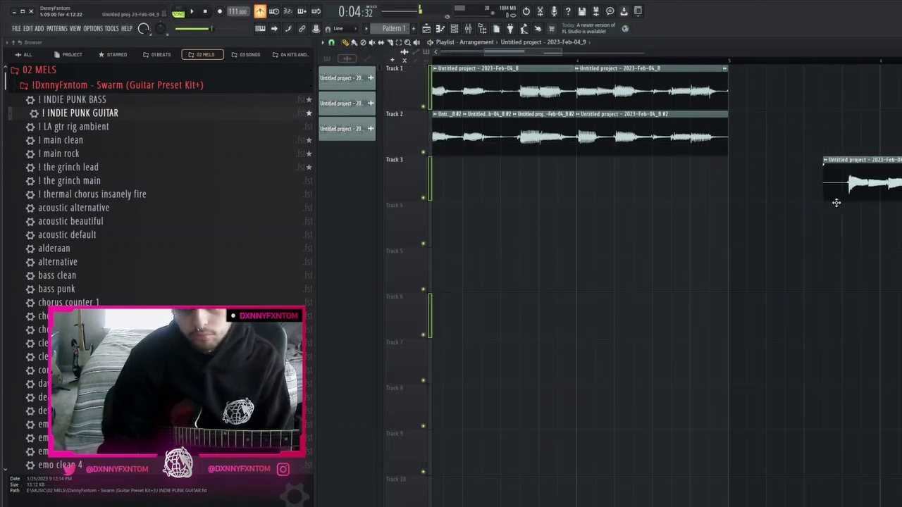
right_click(836, 201)
Record a new guitar take in the GUITAR track's Edison while the playlist loop plays
scroll(554, 201, down, 5)
key(space)
click(541, 11)
key(r)
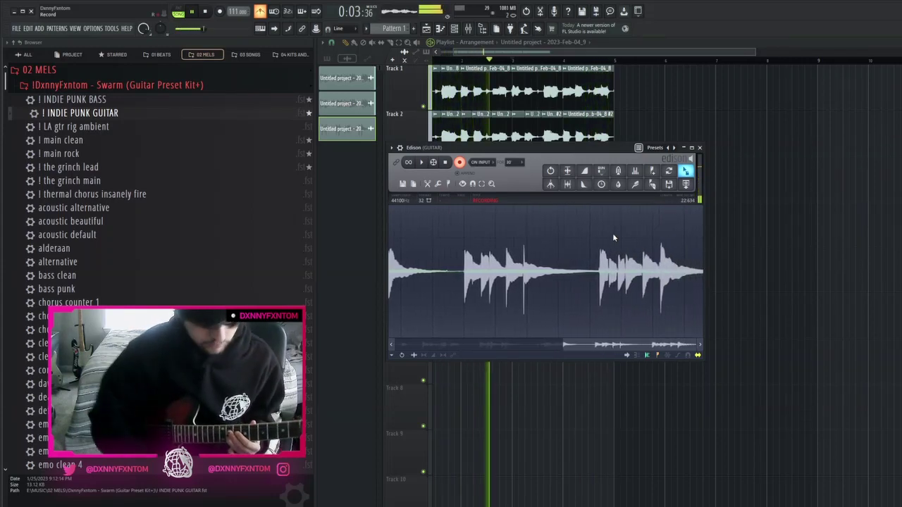
click(459, 162)
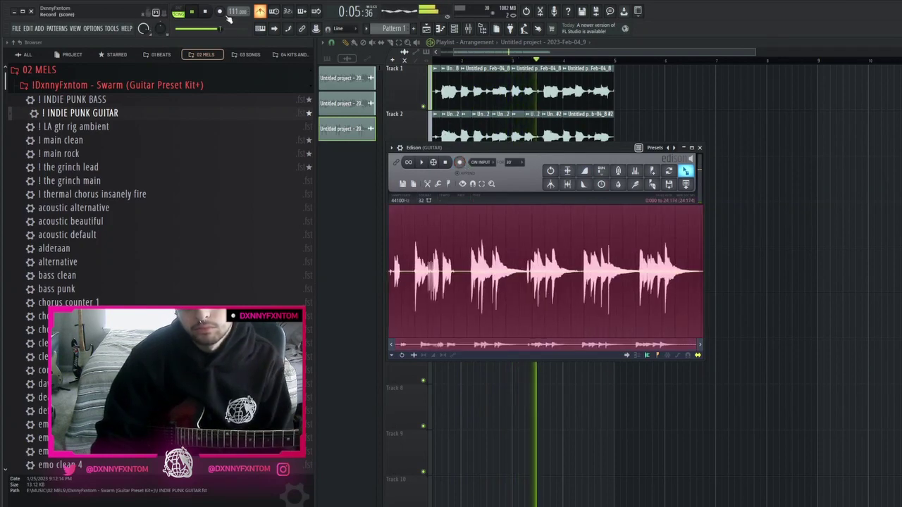
Trim the recording to its last two phrases, place it at the start of Track 3 and check its mixer routing
key(Delete)
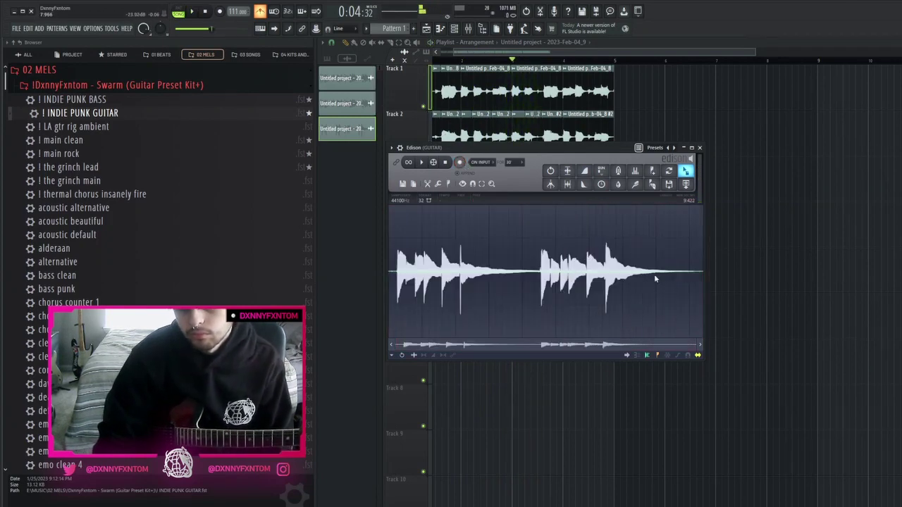
drag(691, 171, 416, 187)
click(468, 29)
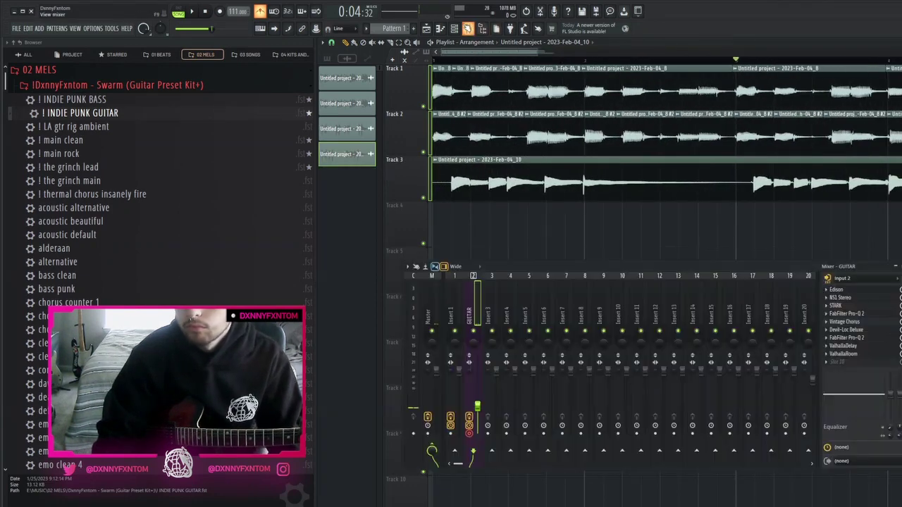
click(468, 29)
double_click(498, 177)
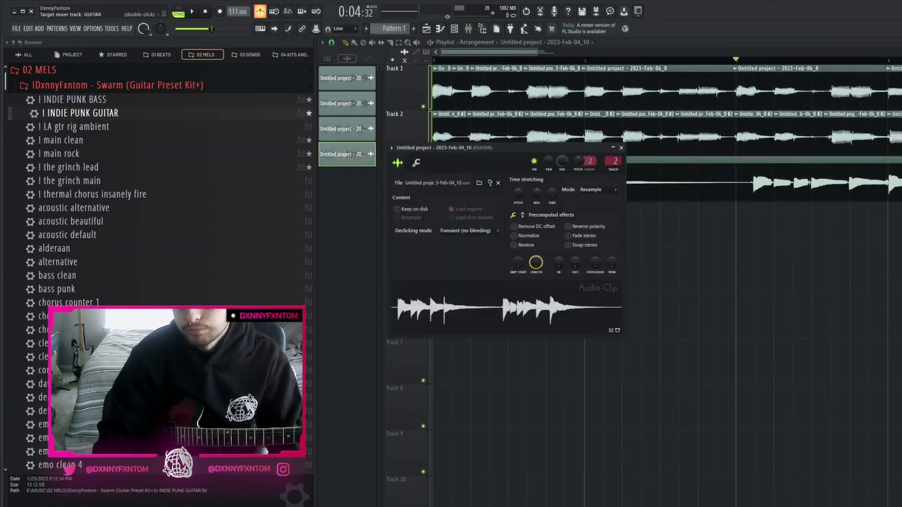
click(621, 148)
Slip the Track 3 audio so its first note starts on bar 1, and play the loop to check timing
scroll(516, 171, up, 2)
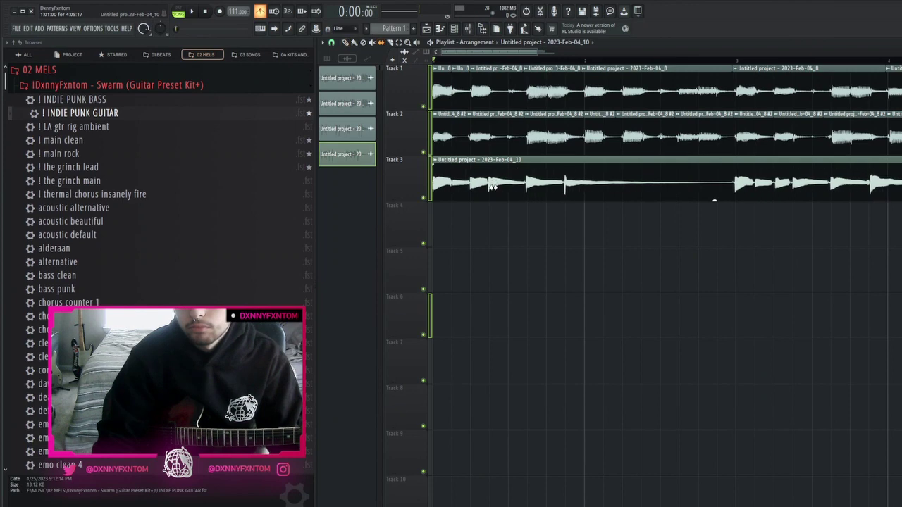
key(space)
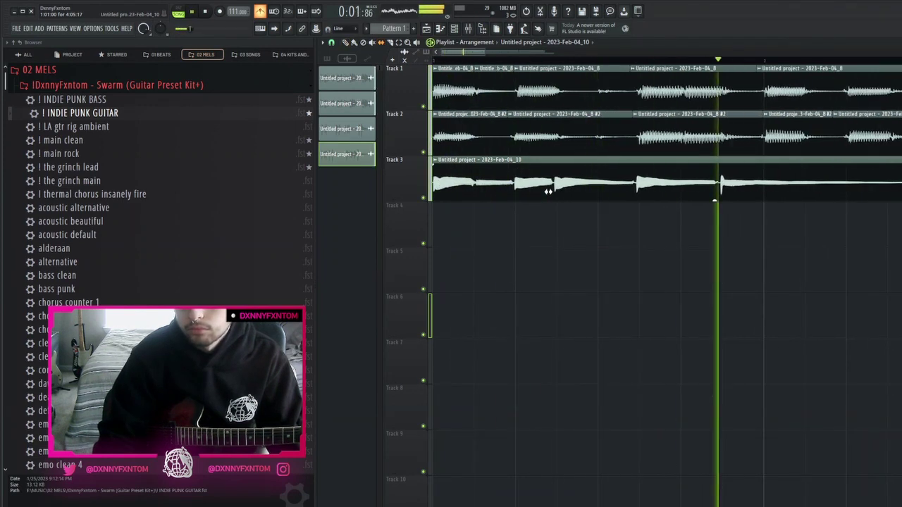
scroll(792, 198, down, 3)
scroll(706, 213, up, 3)
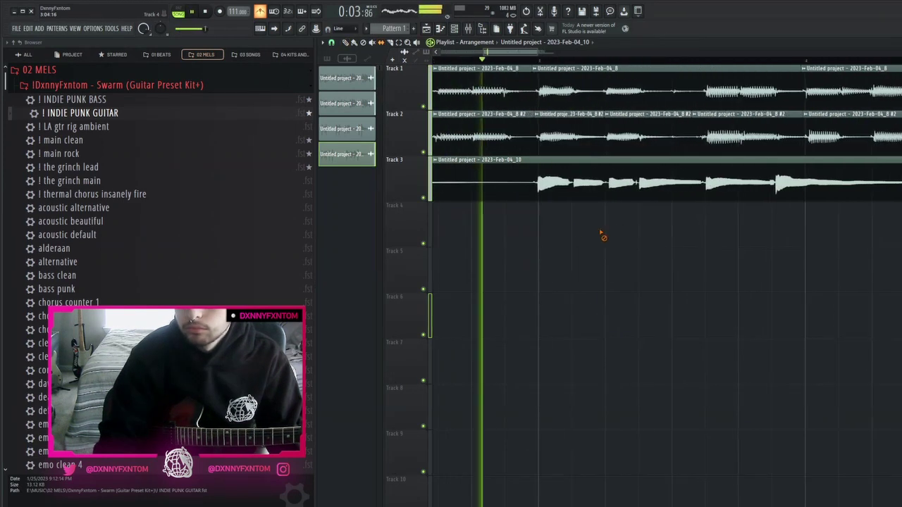
Slice off the Track 3 clip's tail at bar 5 and duplicate the four-bar loop on all three tracks
key(c)
scroll(723, 179, down, 3)
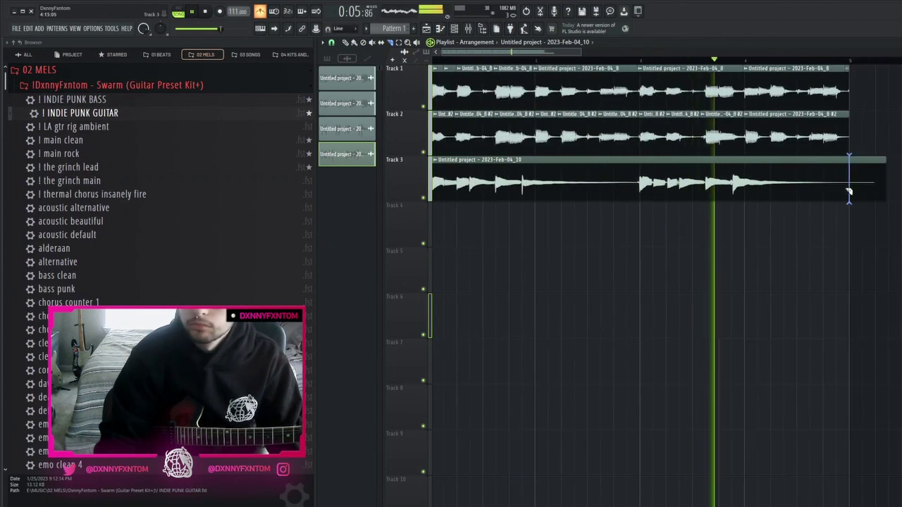
scroll(711, 204, down, 2)
key(ctrl+b)
ctrl+click(657, 280)
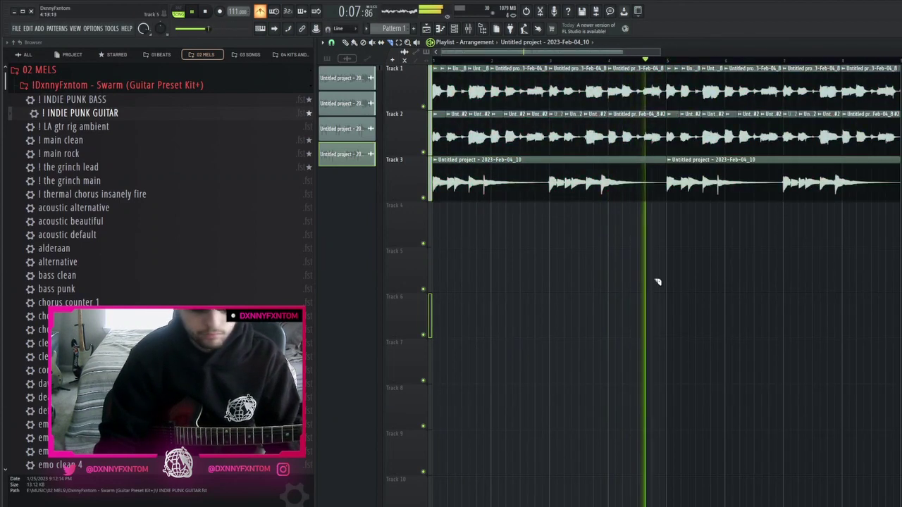
Set the Track 3 guitar clip's channel volume to 63%
key(p)
double_click(558, 193)
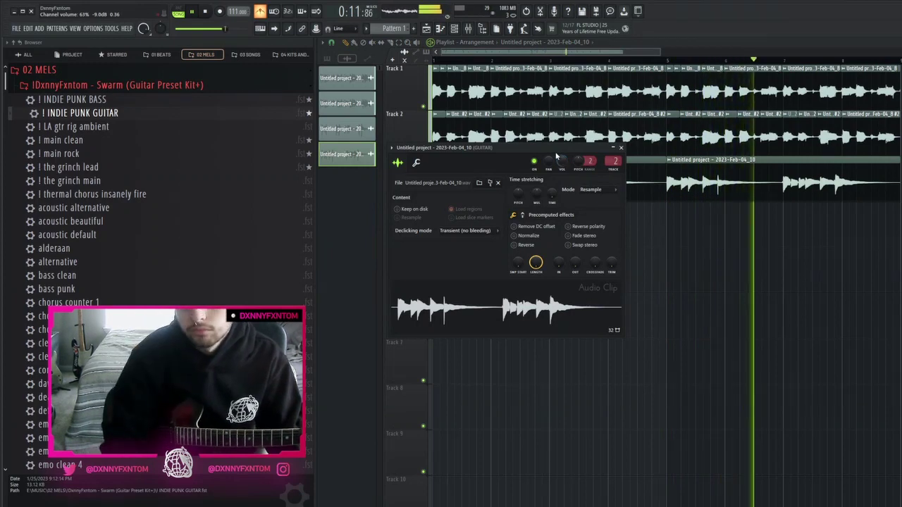
key(Escape)
Set the GUITAR mixer track's audio input to none and lower its fader to 37% (-17.0 dB)
click(469, 29)
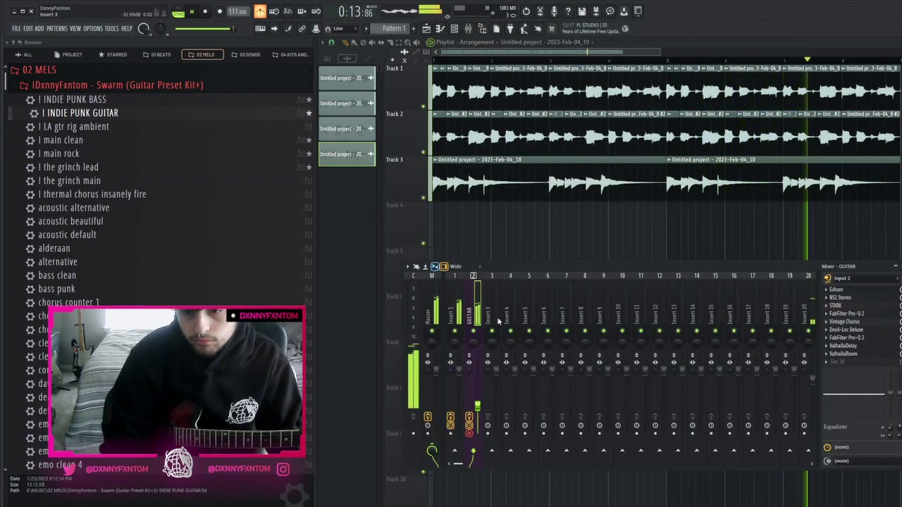
click(861, 279)
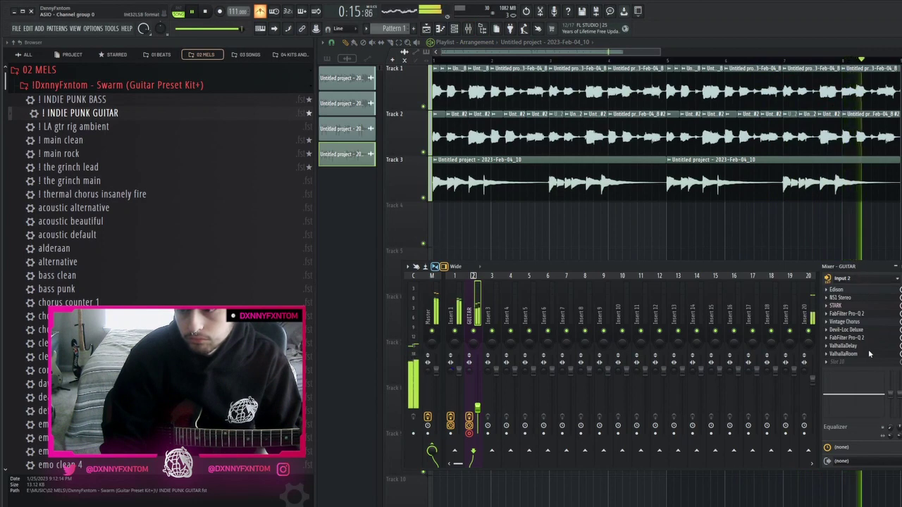
click(869, 355)
drag(477, 410, 478, 414)
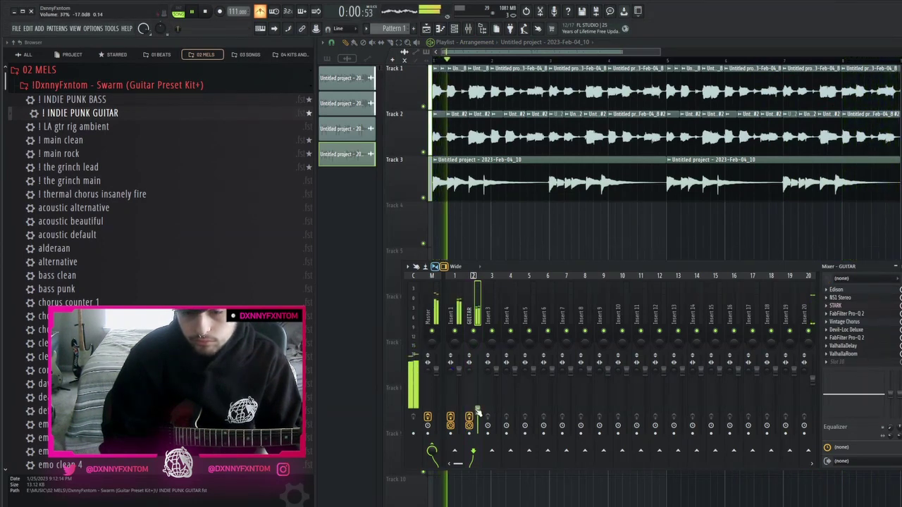
Load the emo clean 4 preset on mixer insert 3, arm it with Input 2 and play the loop with GUITAR muted
click(493, 319)
click(454, 316)
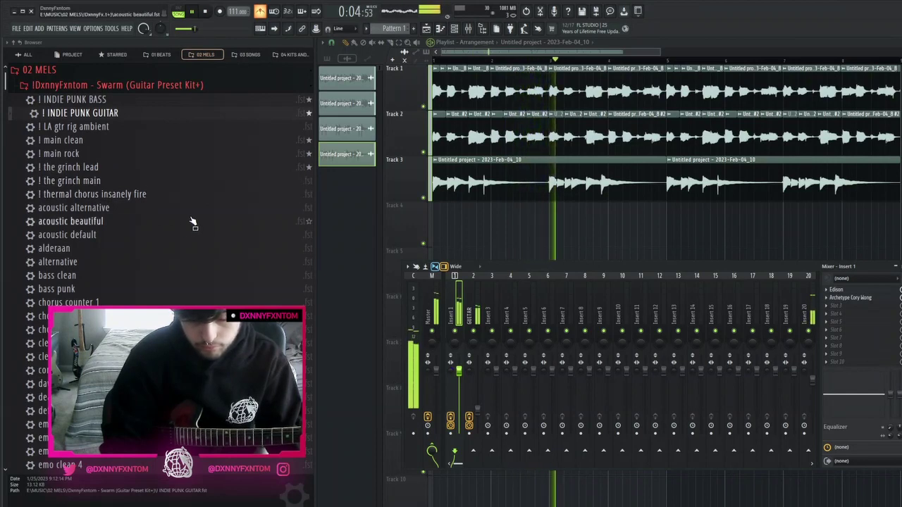
scroll(176, 423, down, 3)
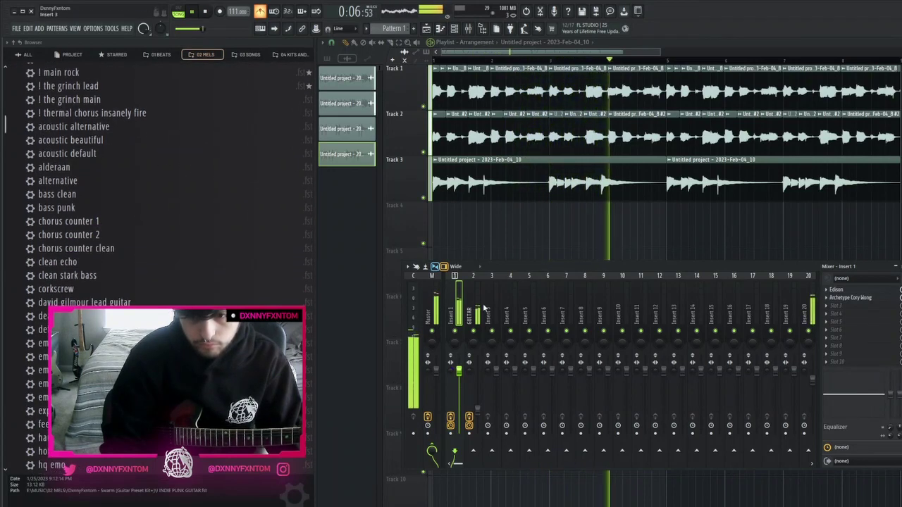
key(space)
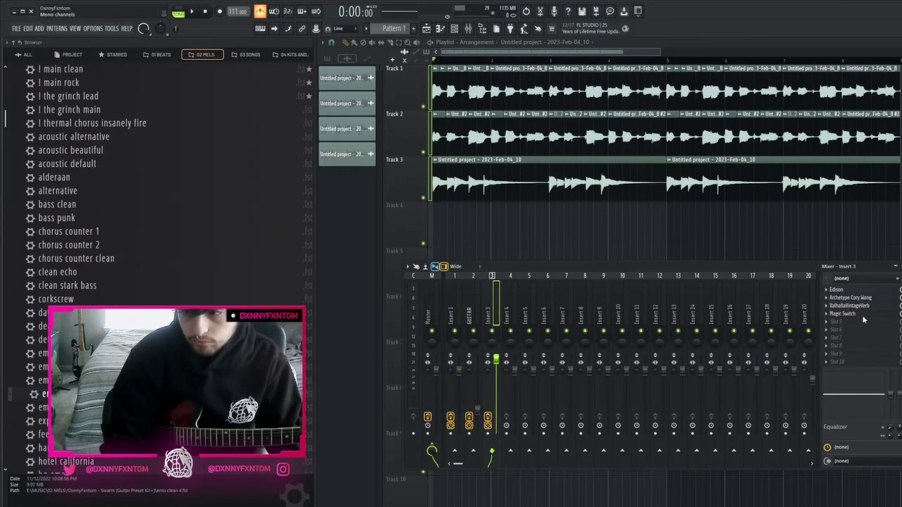
click(488, 432)
key(space)
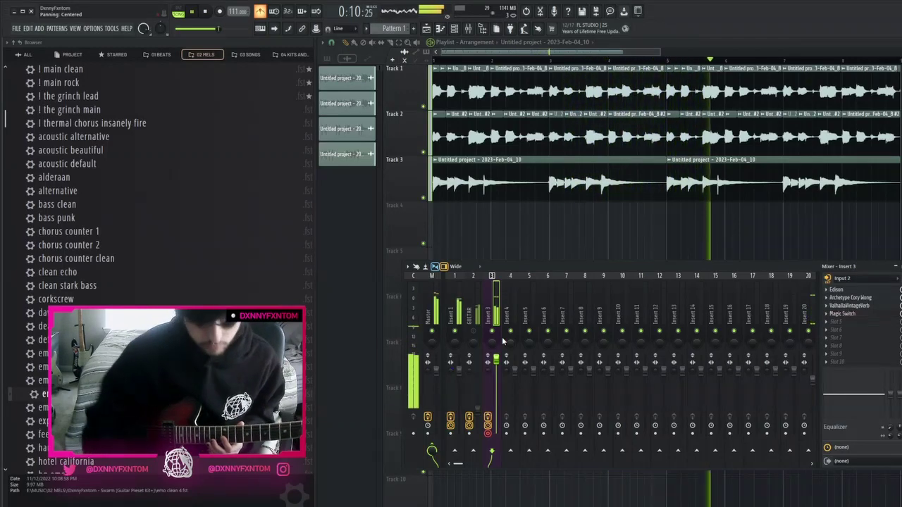
Lower the Insert 3 fader and record a guitar take in Edison on Insert 3 while the loop plays
drag(496, 362, 496, 372)
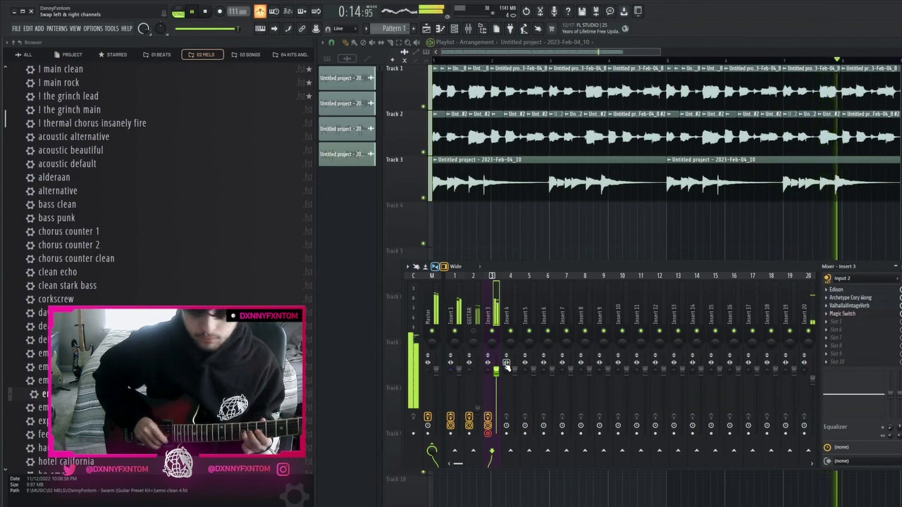
click(836, 289)
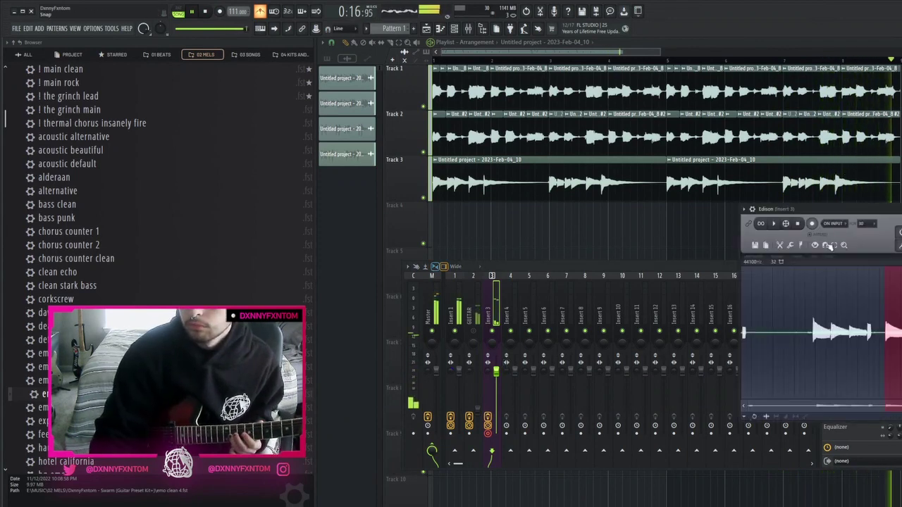
click(811, 223)
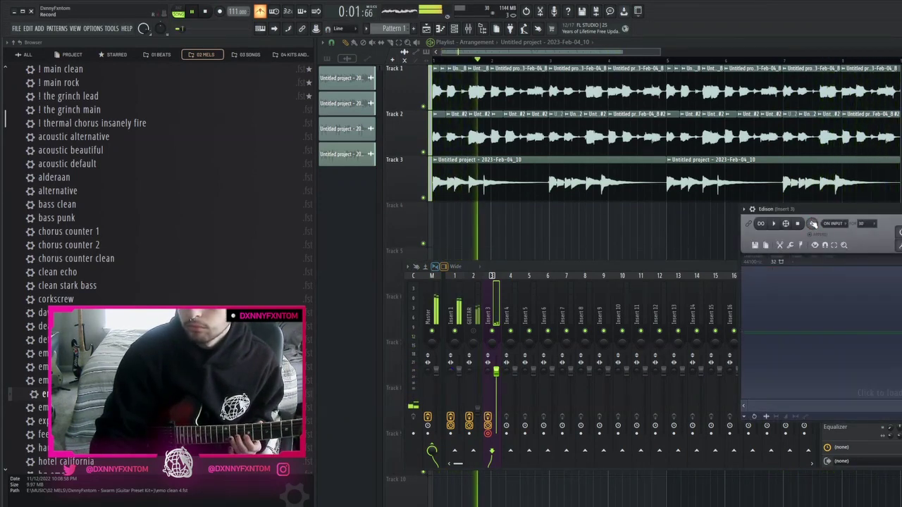
drag(784, 213, 625, 242)
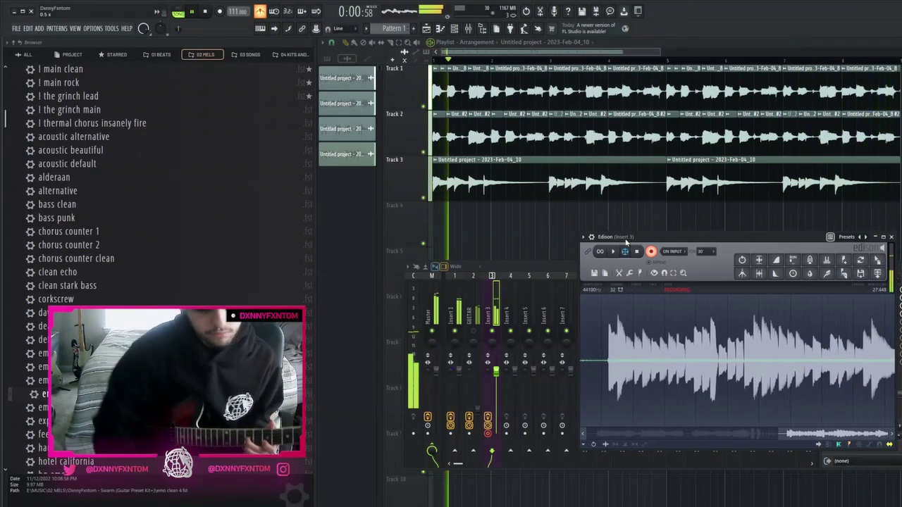
key(space)
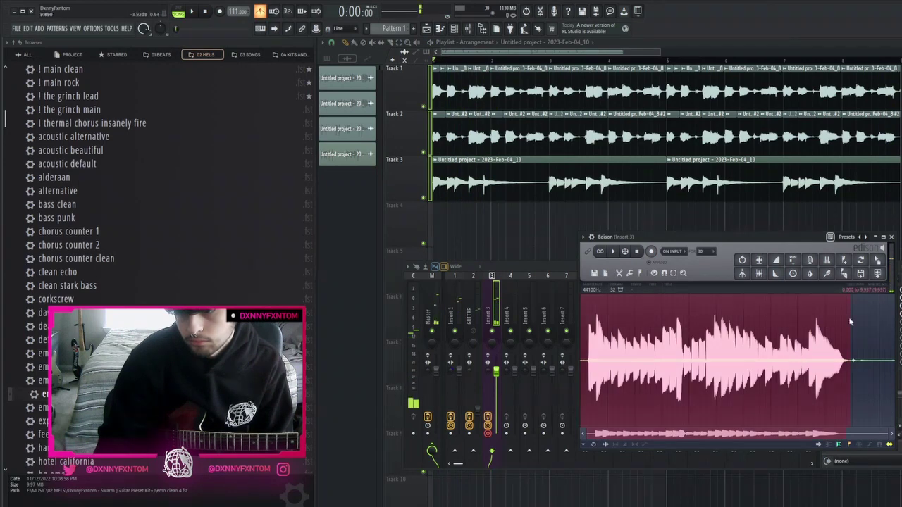
Place the selected Edison take on Track 4 at bar 1 and play it with the other layers
drag(877, 261, 496, 233)
double_click(550, 235)
click(632, 159)
scroll(386, 223, up, 3)
key(s)
key(space)
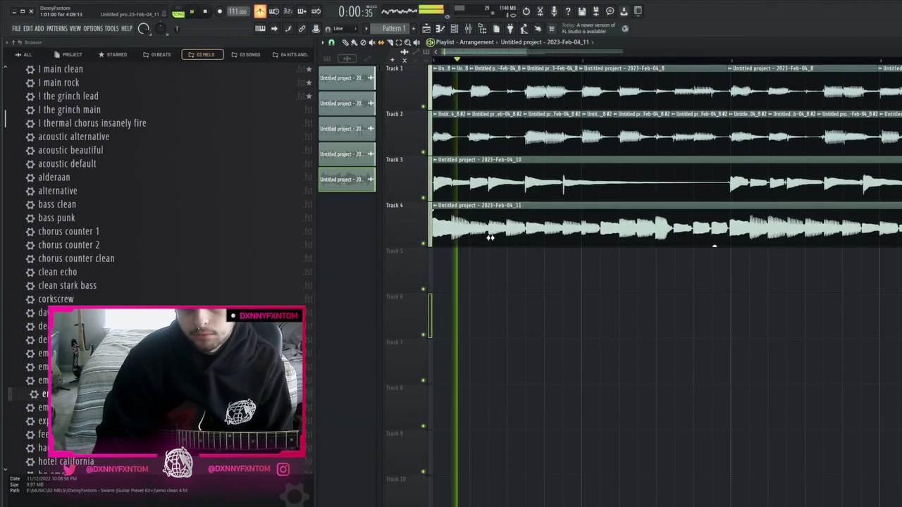
Set the Track 4 clip's channel volume to 59%, then unmute GUITAR and rebalance the GUITAR and Insert 3 faders
double_click(521, 234)
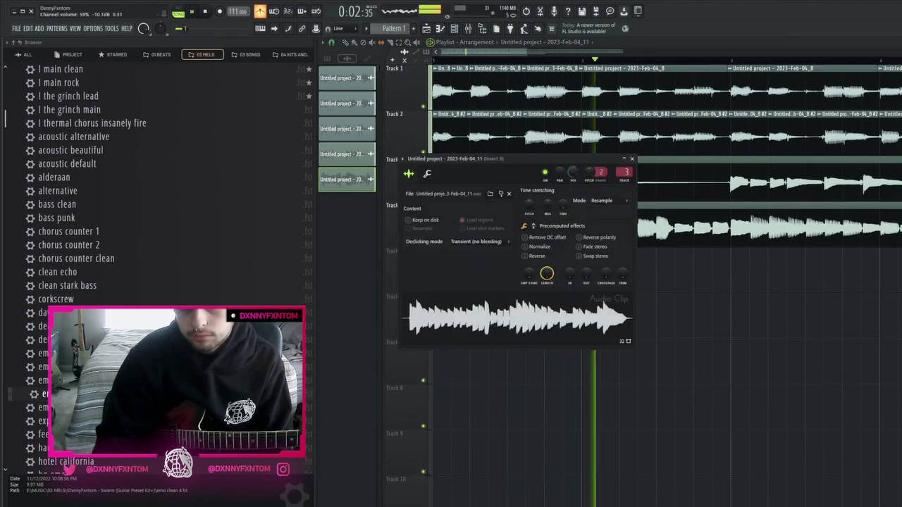
click(469, 29)
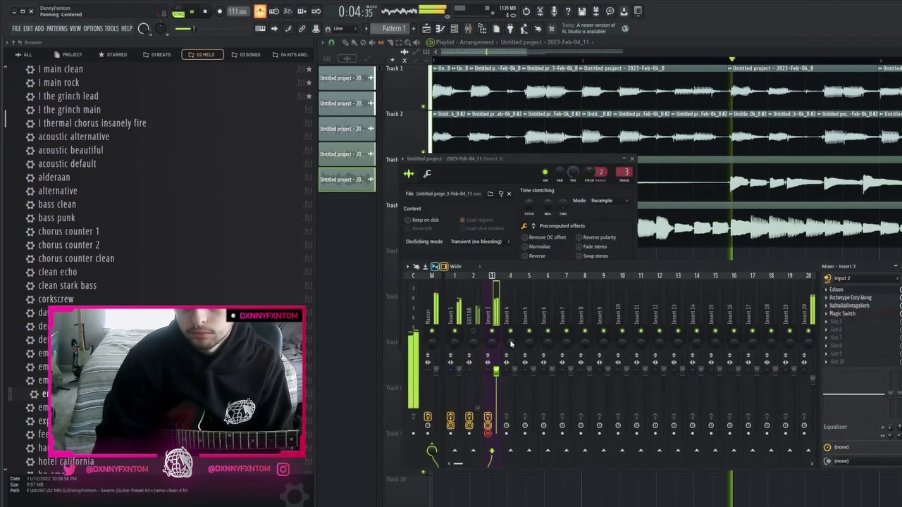
click(473, 331)
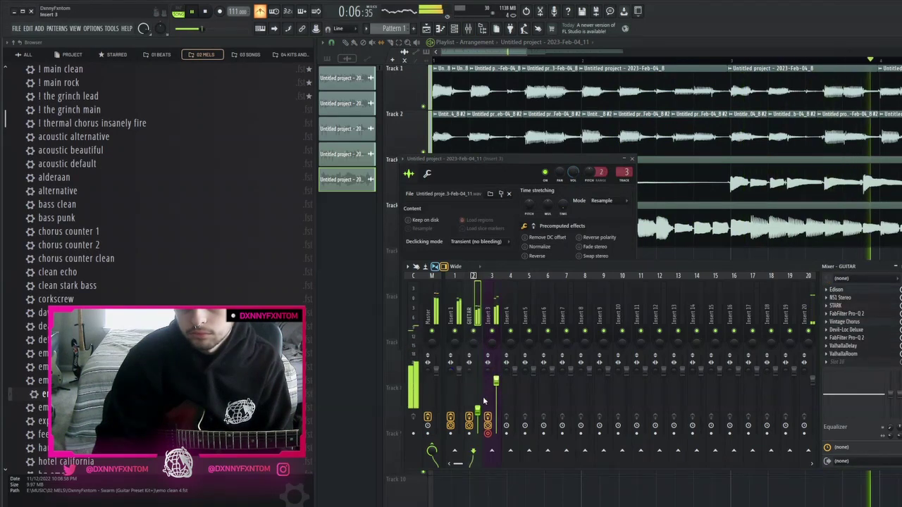
drag(477, 410, 477, 404)
drag(495, 380, 496, 383)
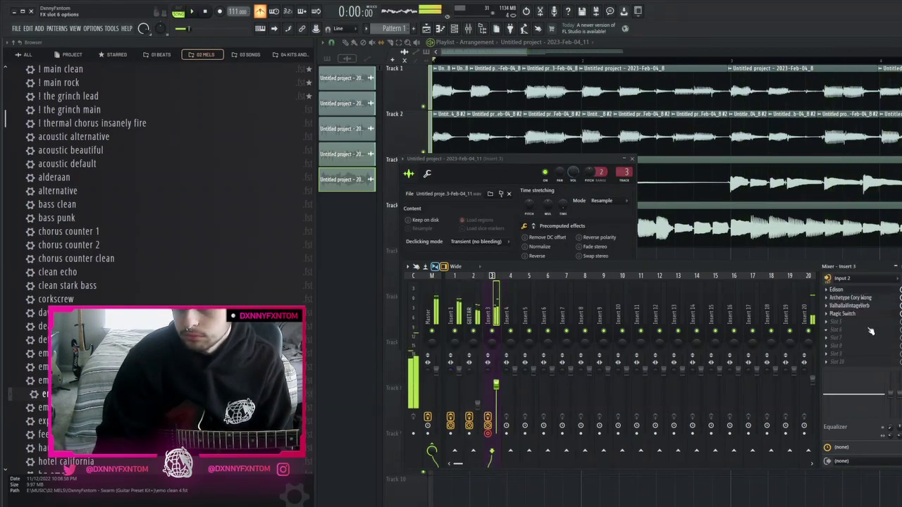
Slice the Track 4 clip at bar 5, delete its tail and duplicate the four-bar section after it
key(space)
key(F5)
scroll(826, 267, down, 2)
key(c)
drag(805, 199, 806, 247)
right_click(840, 227)
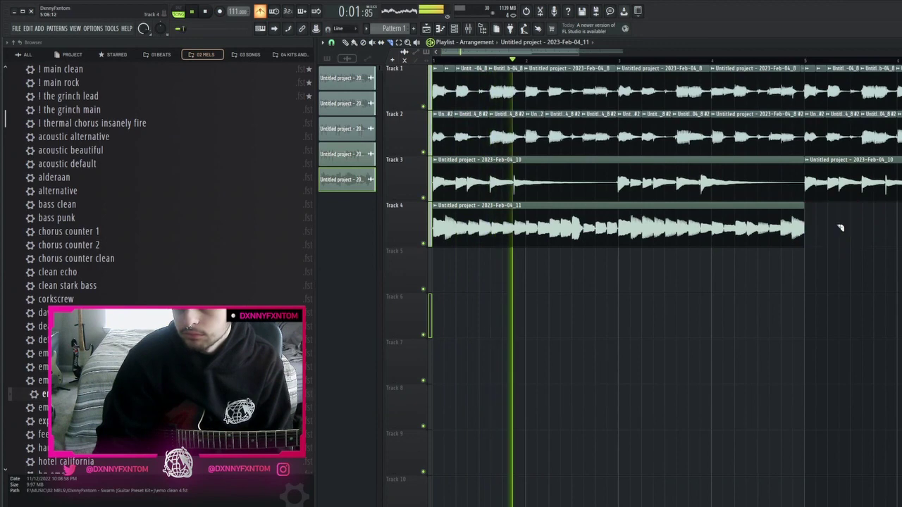
drag(868, 271, 456, 229)
key(ctrl+b)
key(ctrl+d)
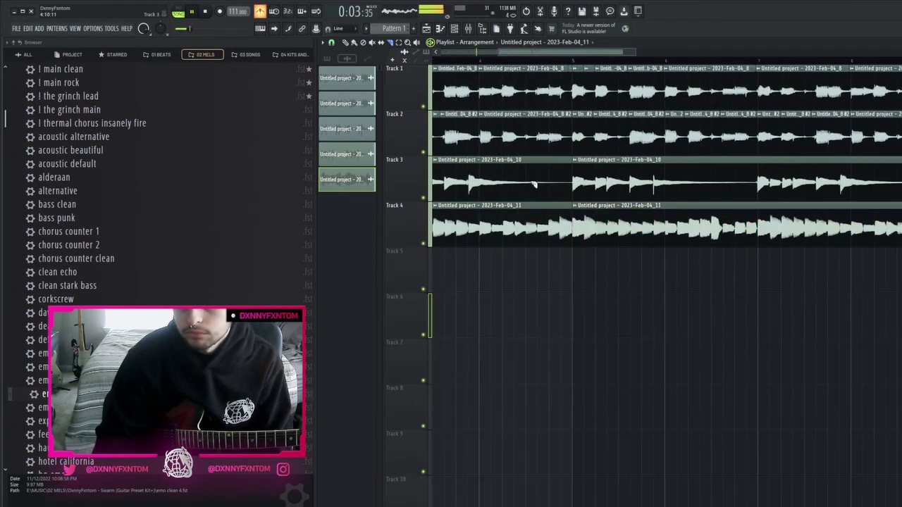
Add Vintage Chorus to Insert 3's effect chain and set the insert's audio input to none
click(468, 29)
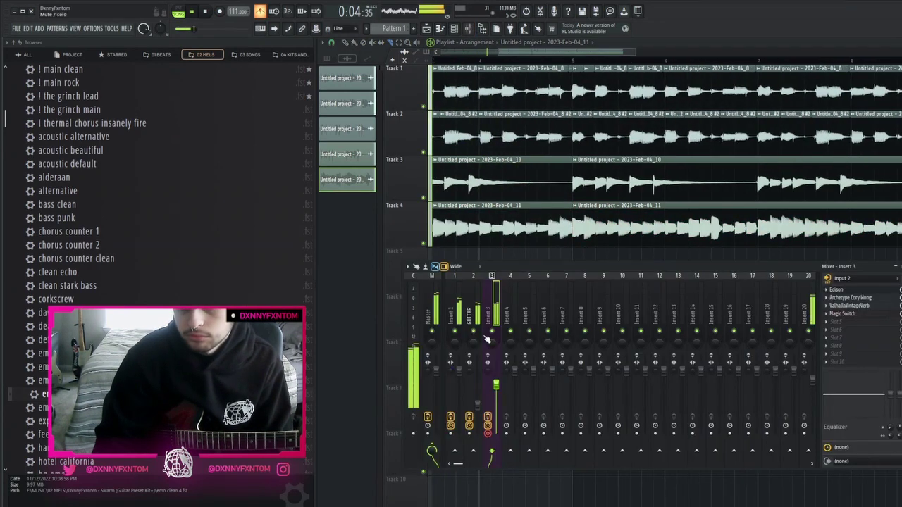
click(875, 328)
click(683, 148)
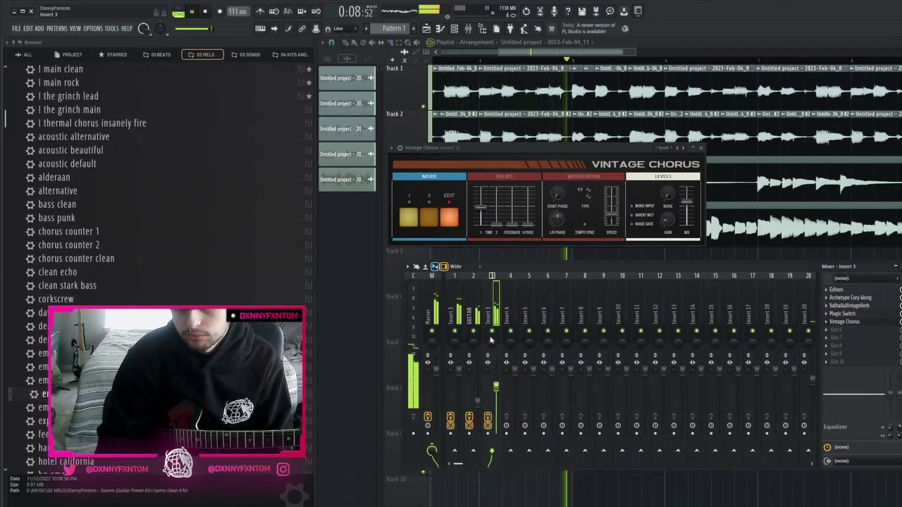
click(865, 321)
Load the chorus counter 2 preset on mixer insert 4 and arm it with Input 2
scroll(114, 272, up, 2)
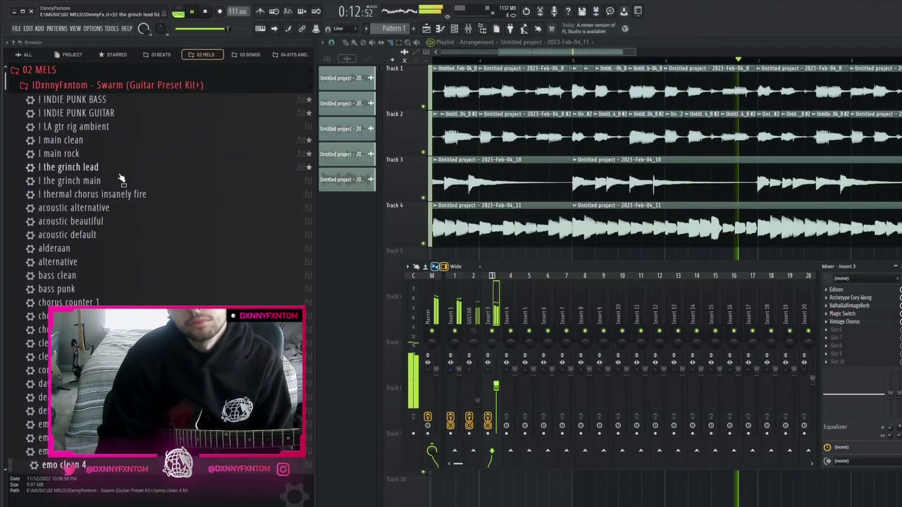
drag(63, 139, 426, 337)
click(140, 316)
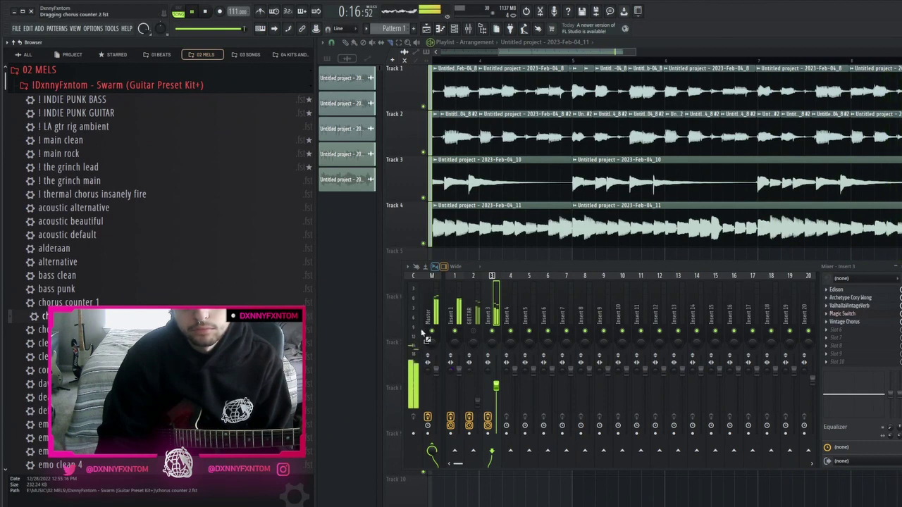
drag(513, 311, 512, 312)
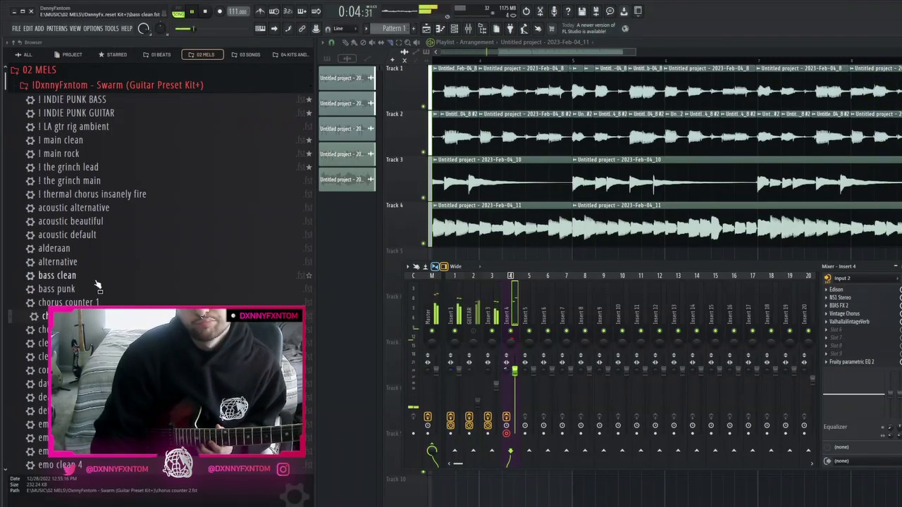
Replace the preset on mixer insert 4 with chorus counter 1 and lower the insert's fader
drag(70, 302, 297, 292)
drag(522, 308, 517, 309)
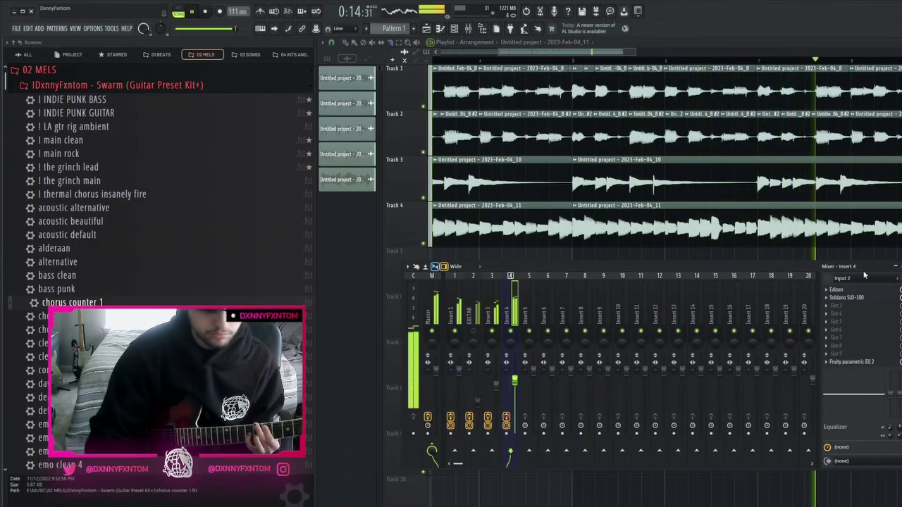
drag(517, 382, 521, 388)
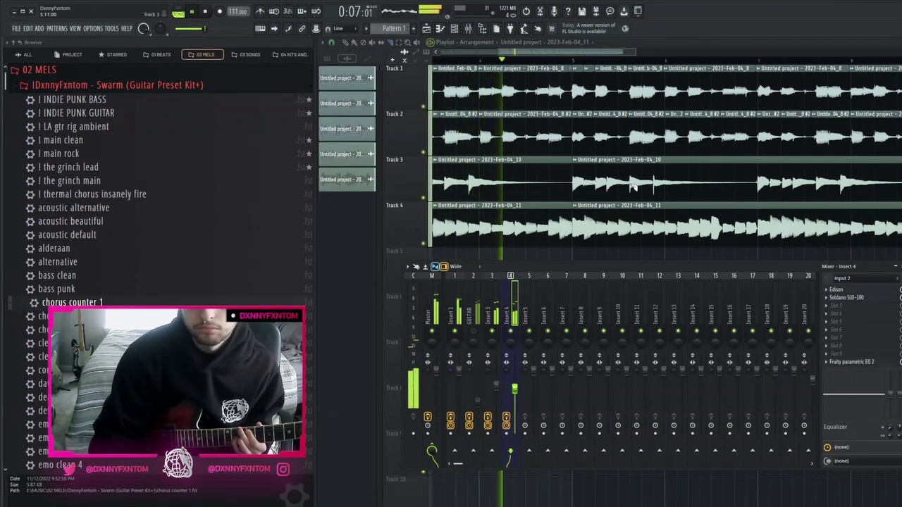
Switch off the compressor and chorus pedals in Insert 4's Soldano SLO-100, then load its Smooth 8 String preset
click(849, 298)
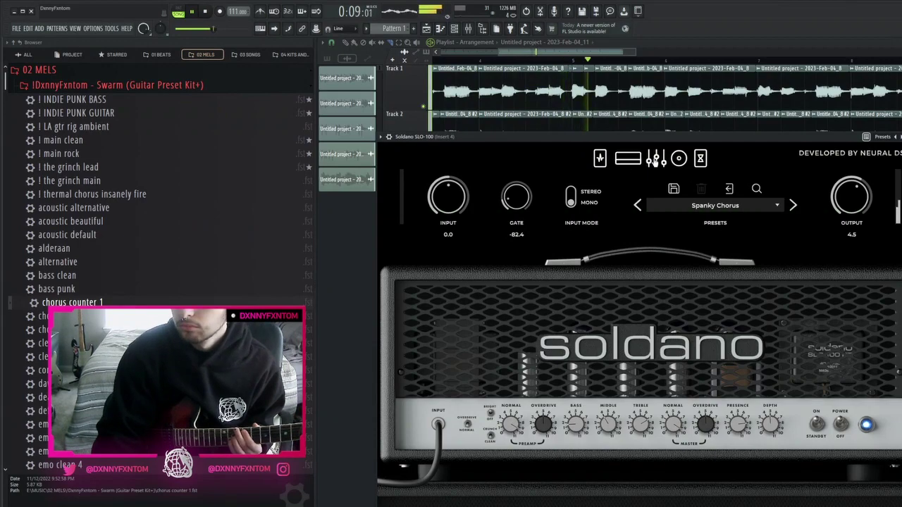
click(658, 159)
click(700, 158)
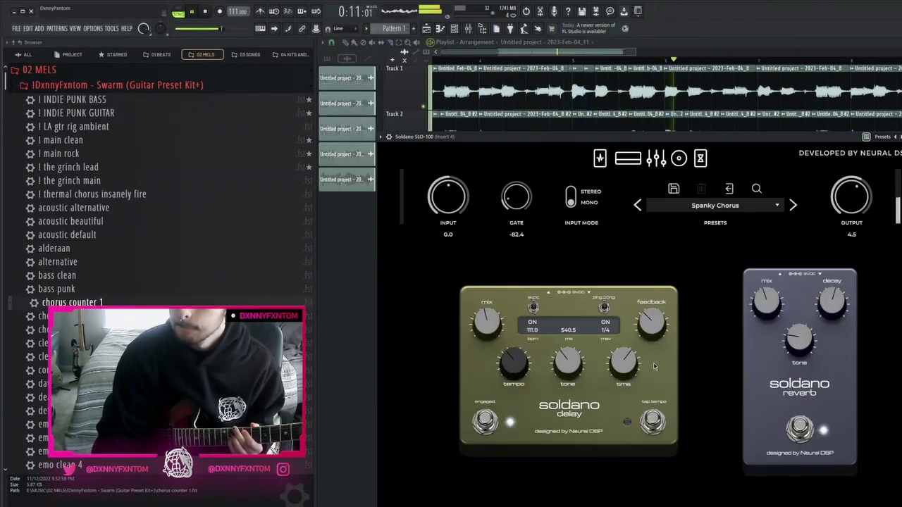
click(628, 159)
click(599, 167)
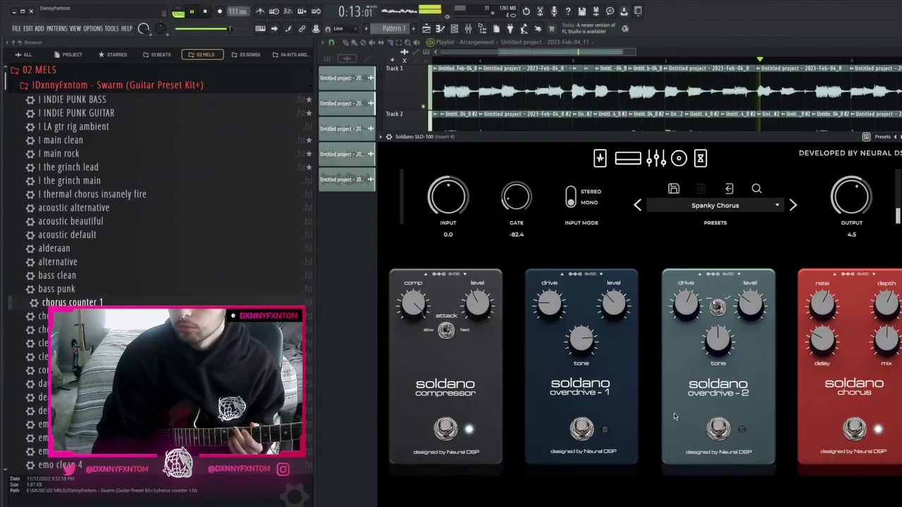
click(446, 429)
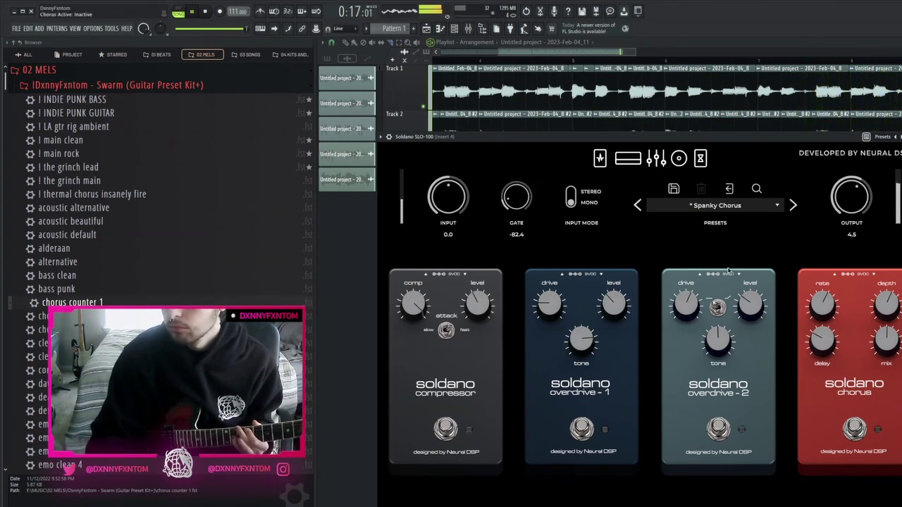
click(638, 204)
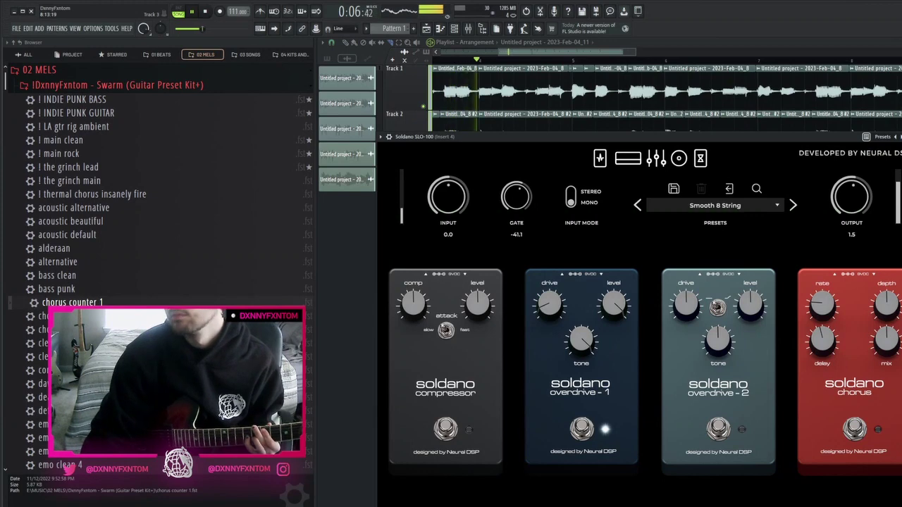
key(Escape)
Record the guitar in Edison on Insert 4 while the loop plays and set the Soldano gate to -23.1
click(837, 289)
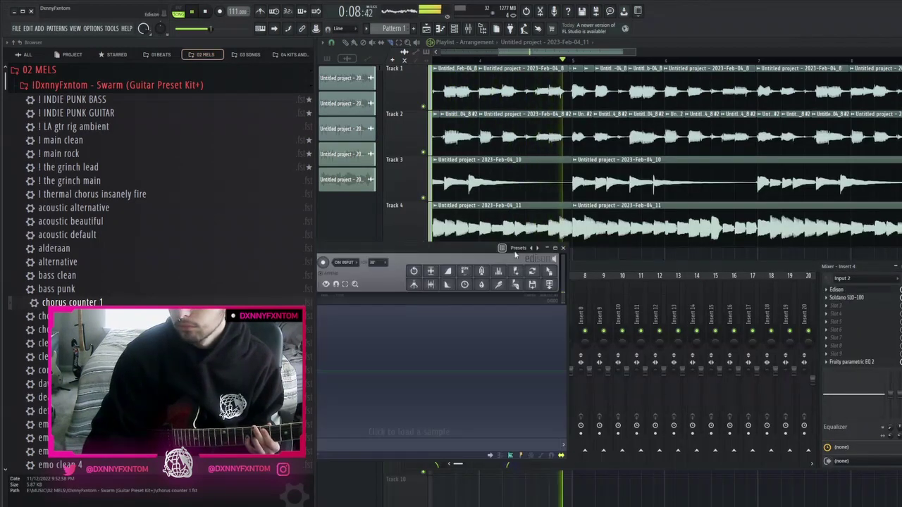
click(323, 263)
drag(343, 249, 569, 284)
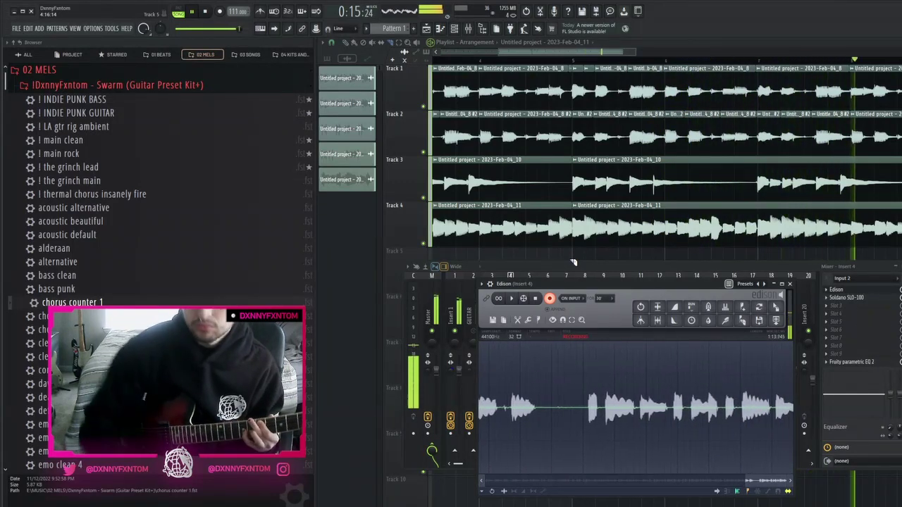
click(854, 297)
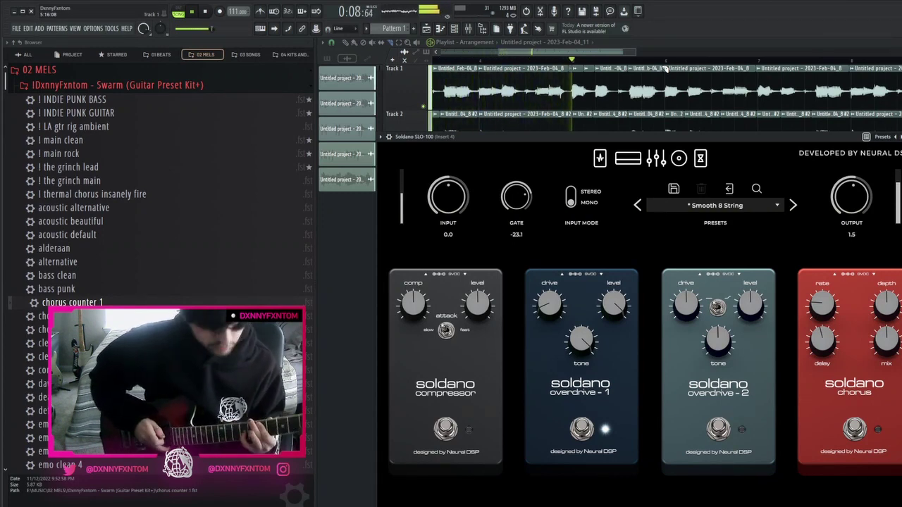
click(901, 137)
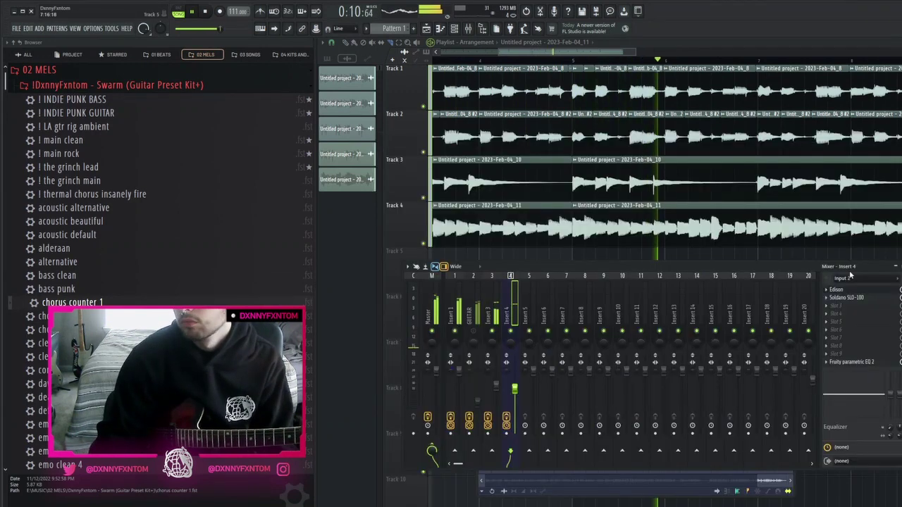
Stop the Insert 4 Edison recording and playback, and trim the recording to a passage of about 29 seconds
click(860, 290)
click(864, 290)
click(549, 297)
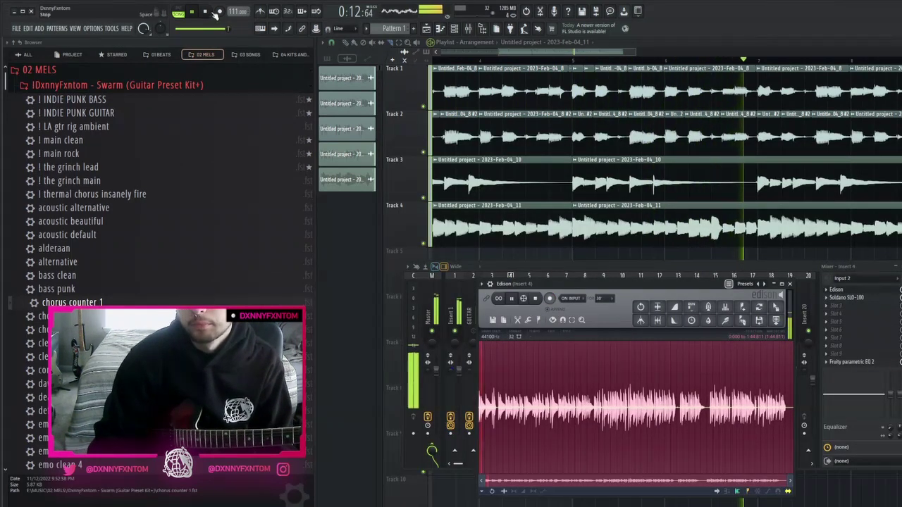
key(space)
key(Delete)
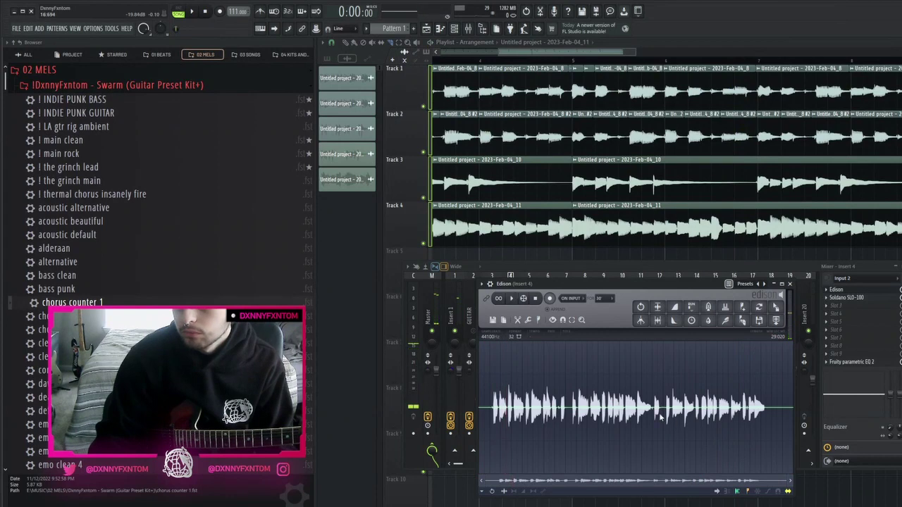
Place the trimmed take on Track 5 at bar 1 and slip its audio to start on the beat
drag(779, 307, 712, 497)
drag(798, 497, 184, 264)
key(s)
drag(494, 274, 472, 274)
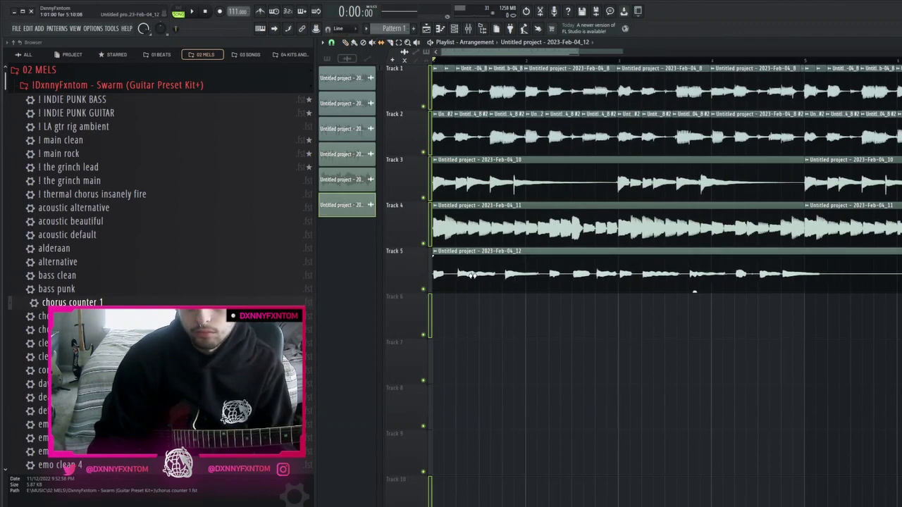
Slice the Track 5 clip at 1:04:17, just before its second note, and slip that note earlier into time
double_click(471, 274)
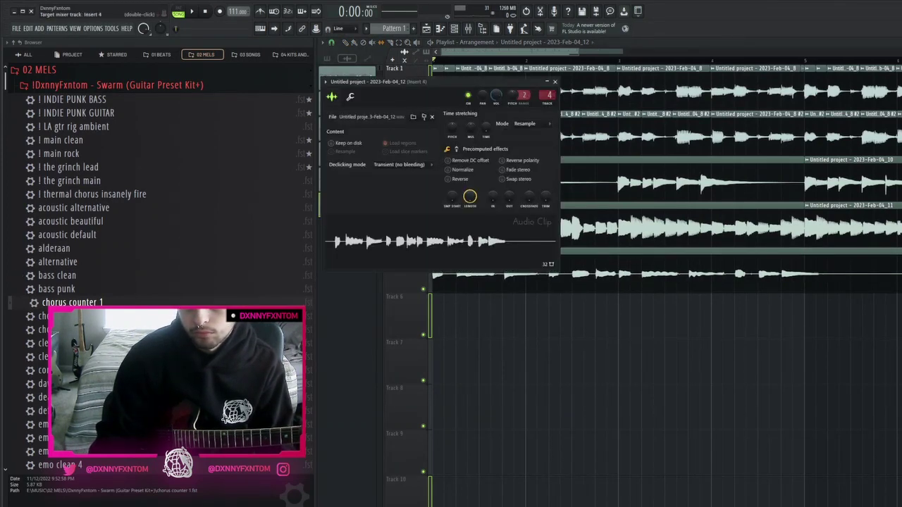
key(space)
click(640, 348)
scroll(409, 299, up, 6)
key(space)
key(c)
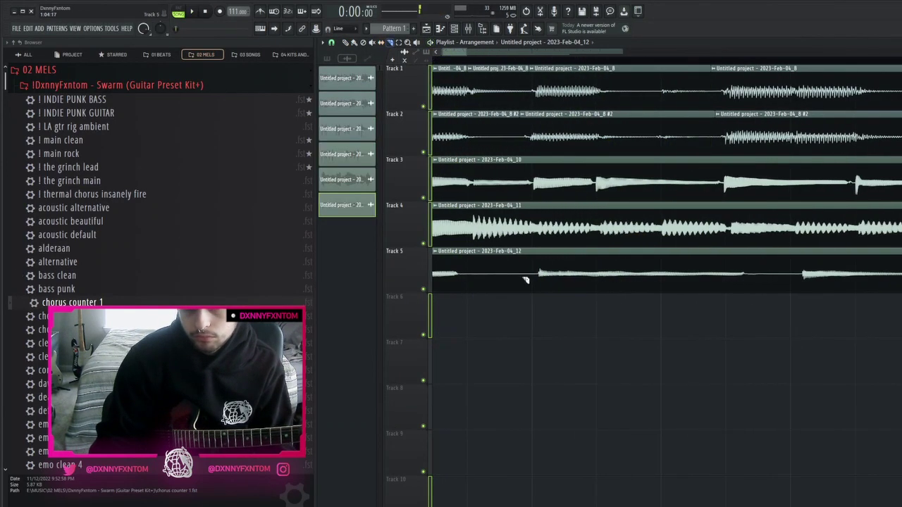
key(space)
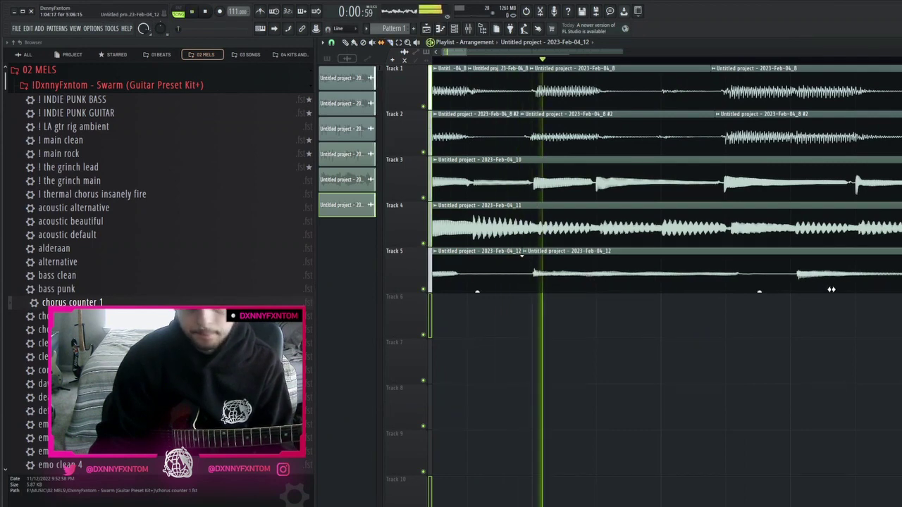
Slice the Track 5 clip just before its third note and slip the audio earlier onto the beat
drag(780, 247, 782, 292)
key(s)
drag(835, 285, 823, 281)
scroll(823, 278, down, 2)
scroll(740, 285, up, 1)
key(c)
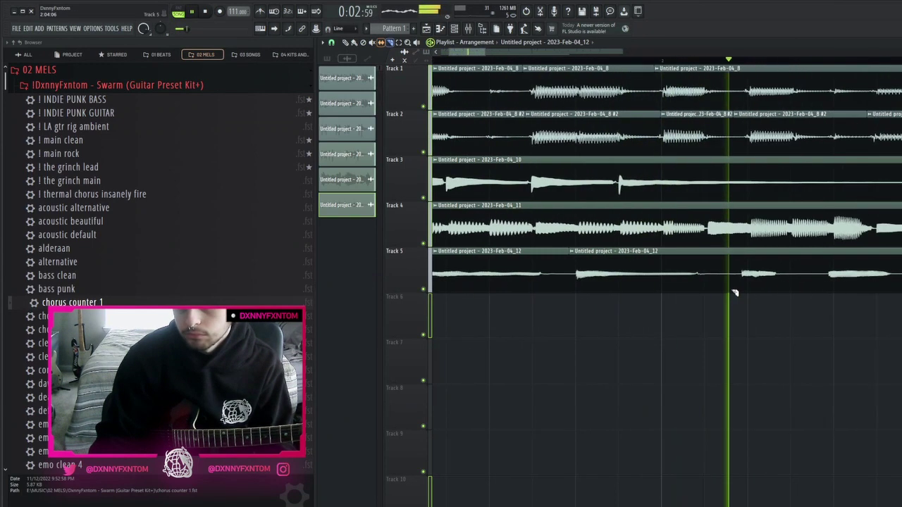
Slice the Track 5 clip just after 2:04, before its next note, and slip that note later onto the beat
key(space)
key(space)
drag(736, 281, 736, 288)
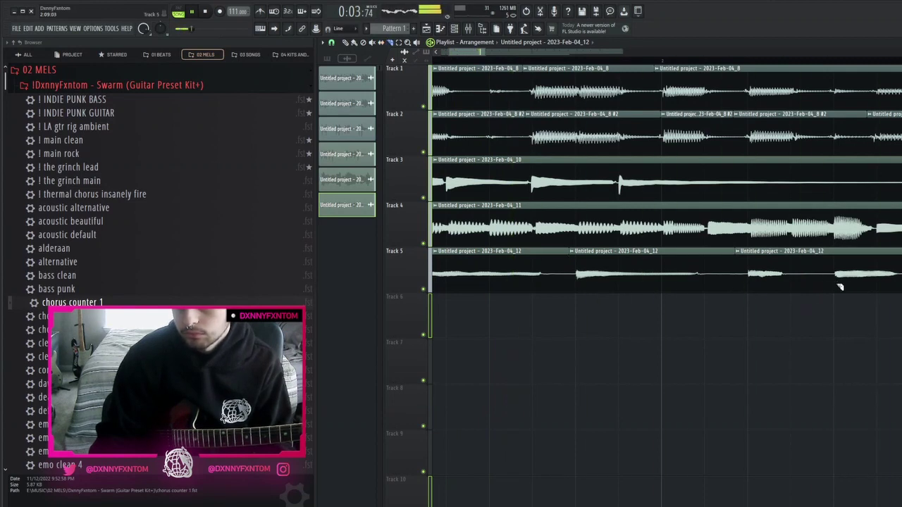
scroll(846, 287, down, 1)
scroll(845, 288, down, 1)
key(space)
key(space)
scroll(761, 283, up, 2)
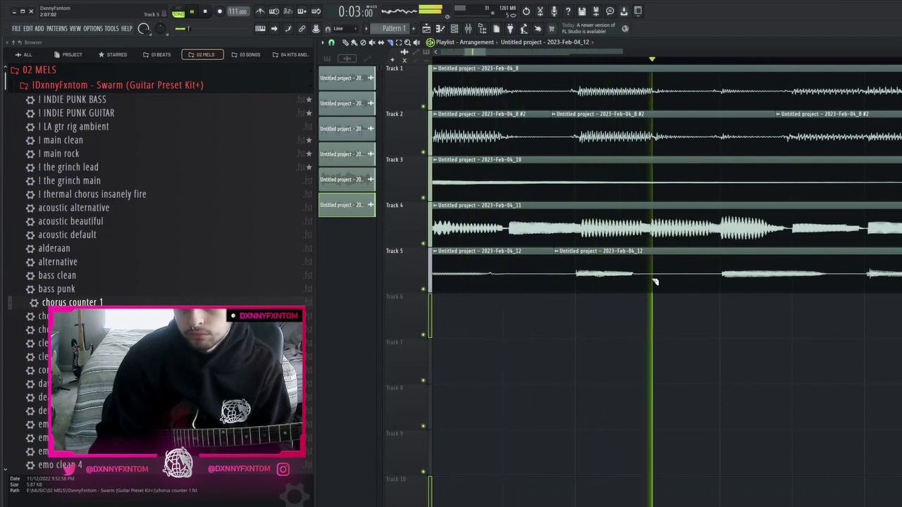
scroll(705, 274, down, 5)
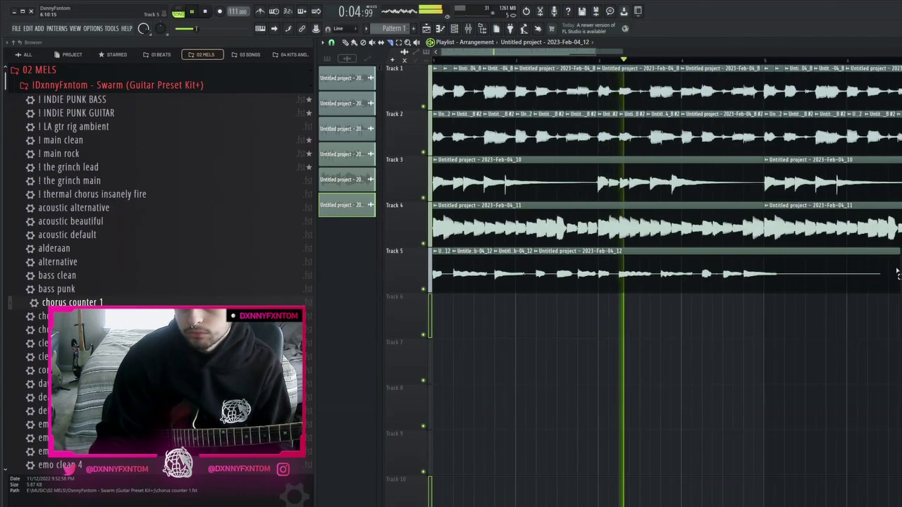
Clear the sliced take from Track 5 and record a replacement take in the Insert 4 Edison
drag(899, 275, 440, 273)
click(541, 12)
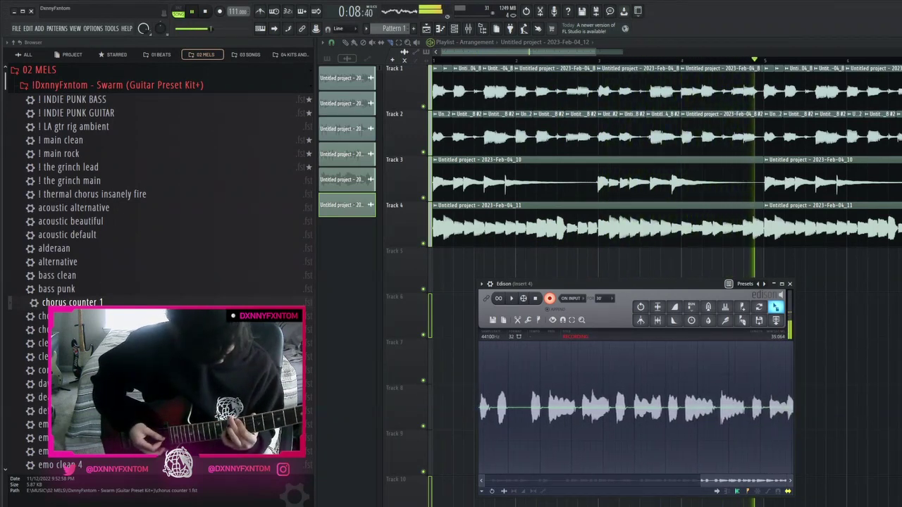
click(206, 11)
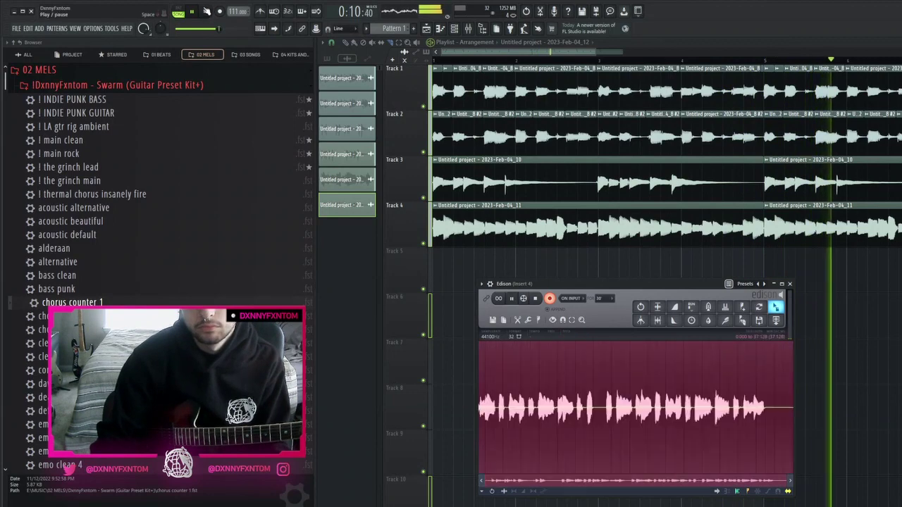
Stop playback, trim the Edison recording to its repeated phrase of about 9 seconds, and send it to the playlist on Track 5
click(206, 10)
key(Delete)
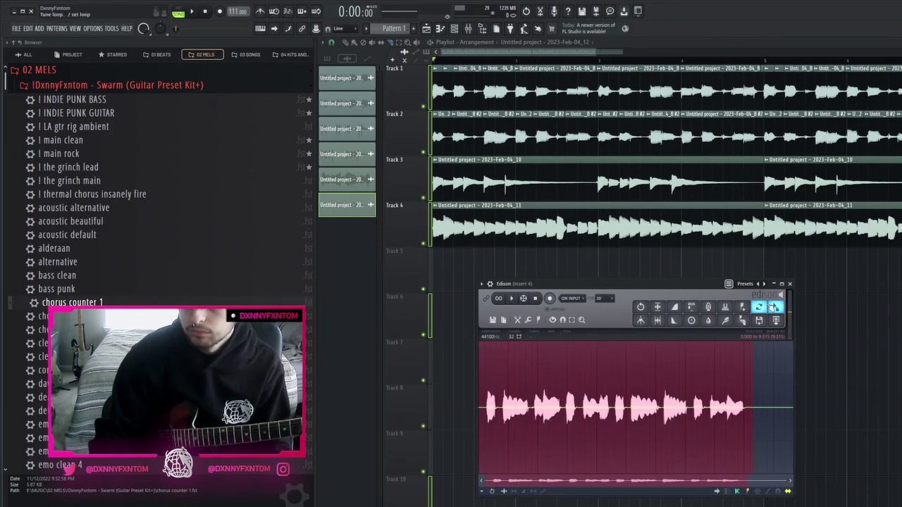
click(774, 307)
Route the new Track 5 audio clip to mixer track 4
double_click(813, 278)
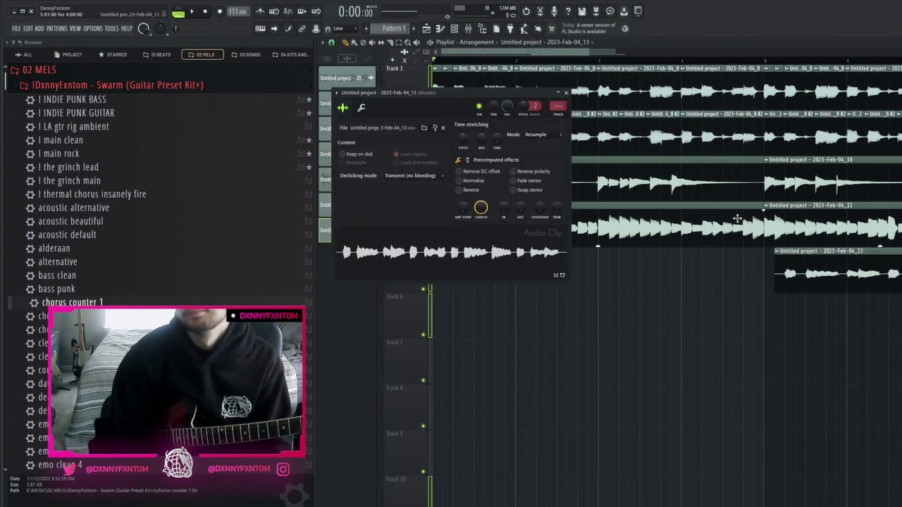
click(473, 31)
click(473, 30)
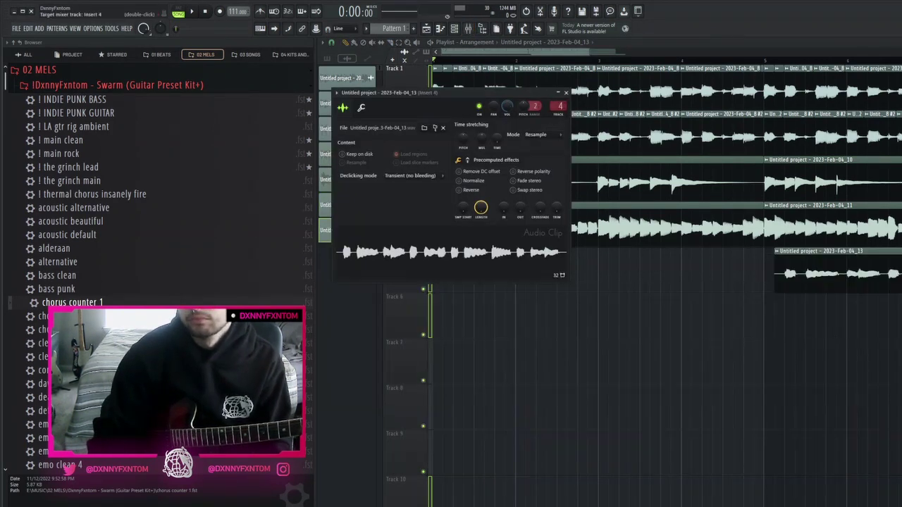
Move the new Track 5 clip to bar 1 and slip its audio to start on the beat
drag(892, 274, 39, 275)
key(s)
drag(514, 274, 504, 274)
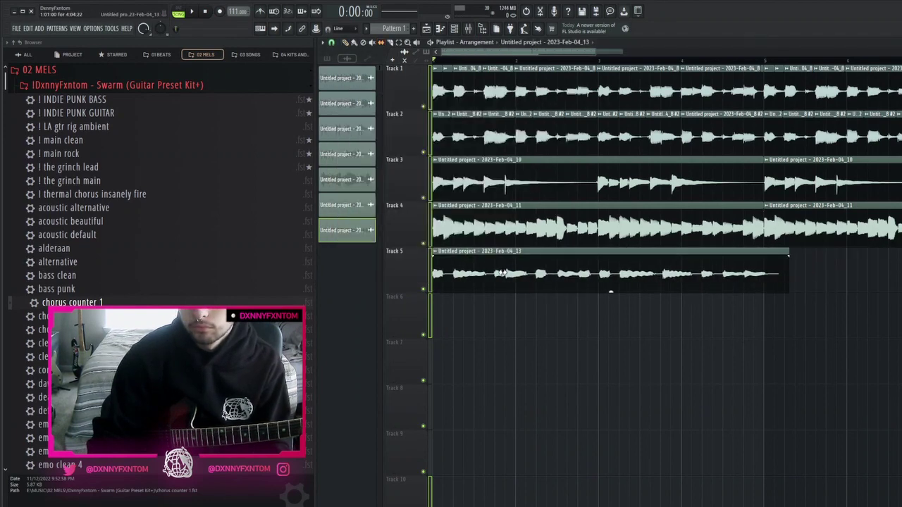
Slice the Track 5 clip at about 2:04:15 and slip the note after the cut later onto the beat
key(space)
scroll(371, 262, up, 3)
scroll(473, 298, up, 2)
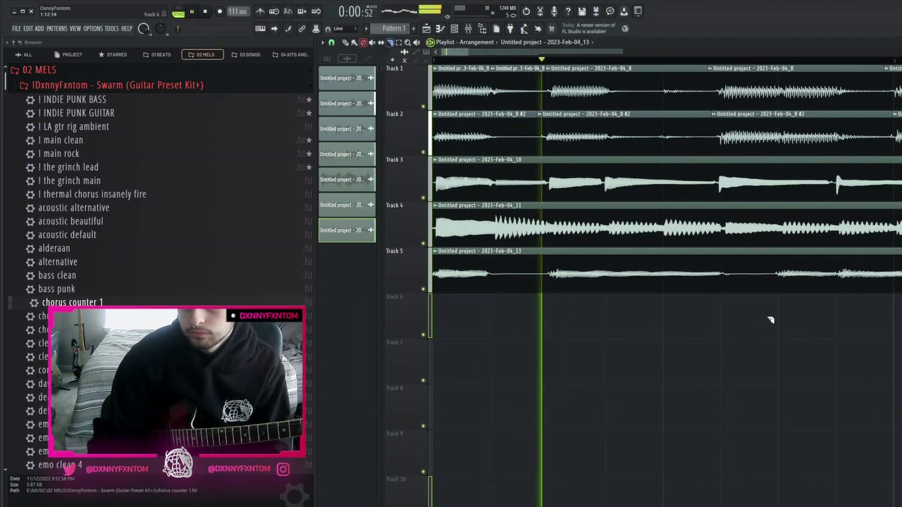
scroll(768, 289, up, 2)
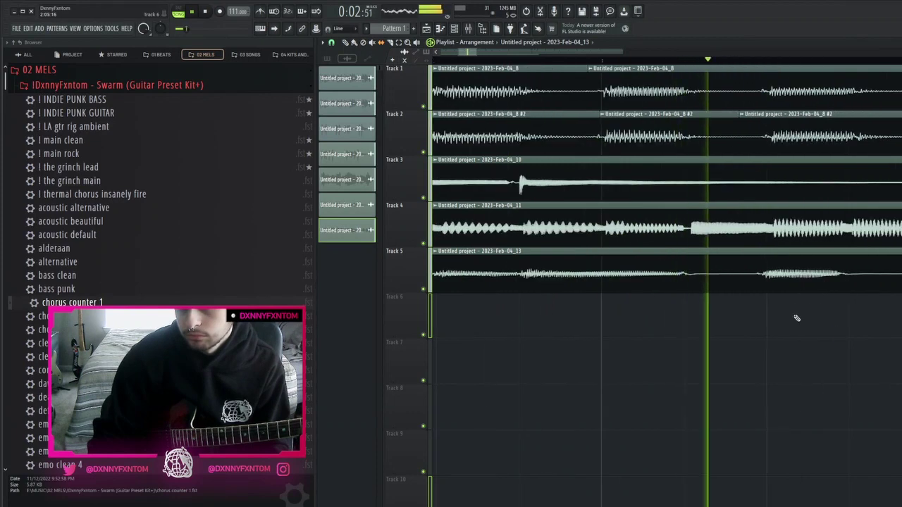
key(space)
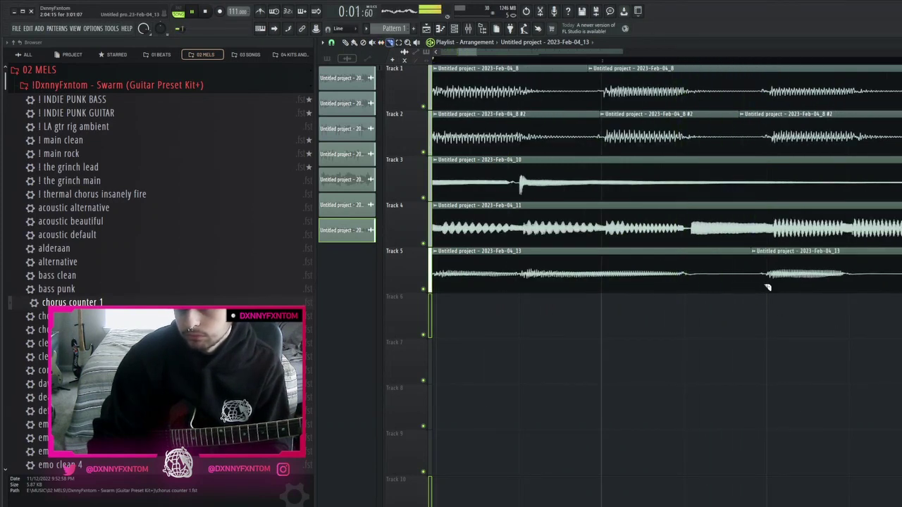
scroll(768, 287, down, 2)
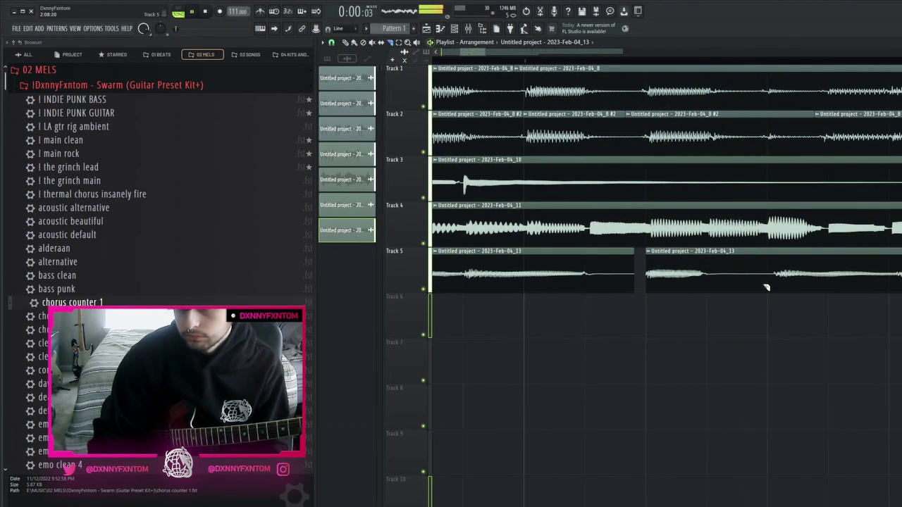
Slice the Track 5 clip before further notes from 2:08:20 through bar 4 and slip them onto the beat
click(766, 288)
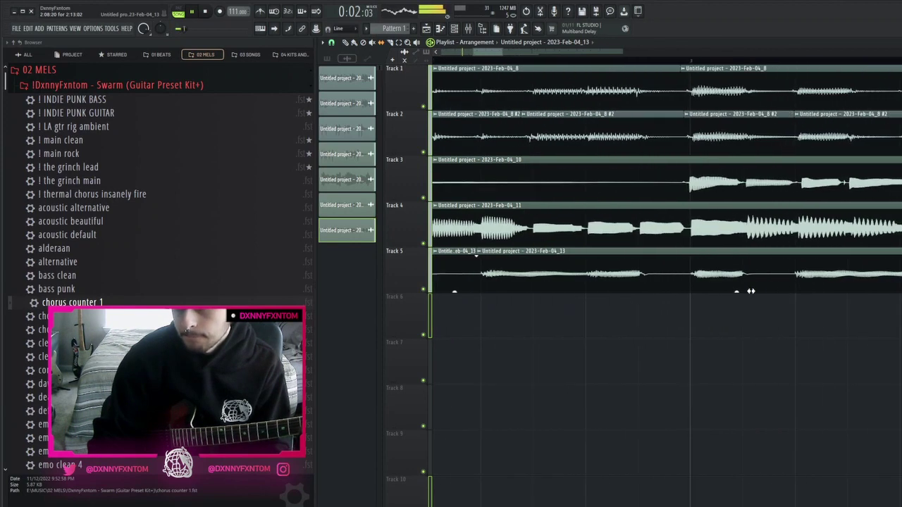
click(687, 288)
click(790, 288)
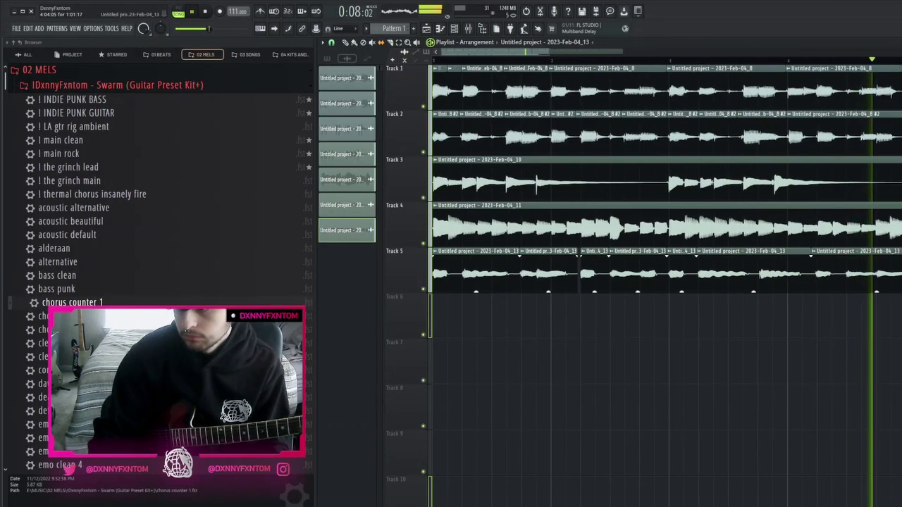
Select the sliced Track 5 clips in bars 1 to 4 and duplicate them across bars 5 to 8
drag(775, 248, 455, 299)
key(space)
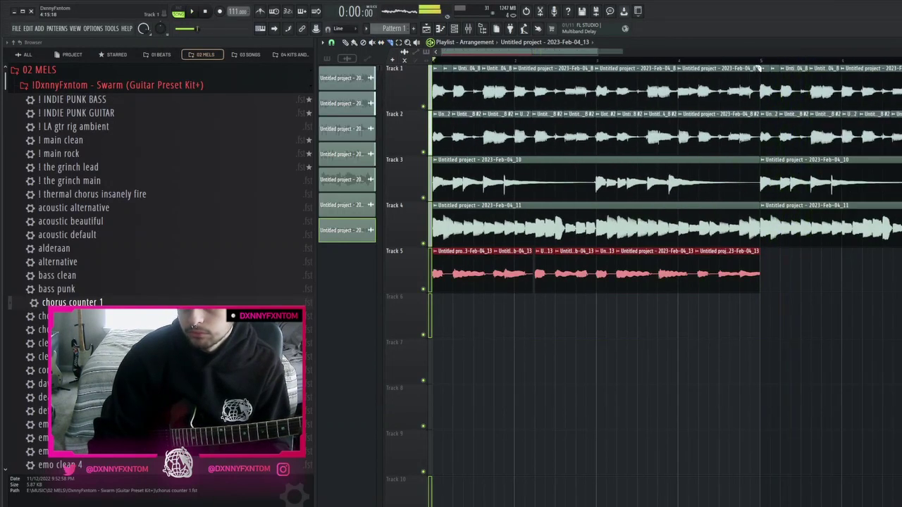
drag(762, 62, 355, 62)
drag(800, 279, 427, 226)
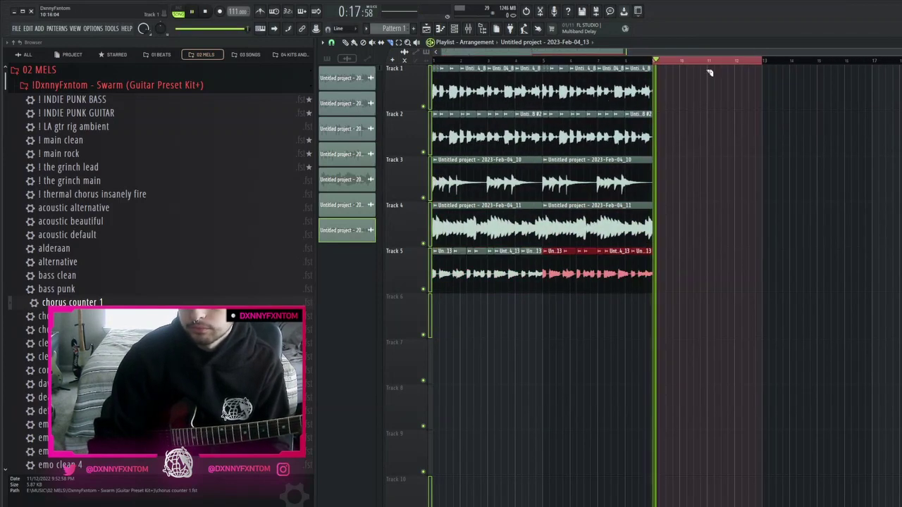
key(ctrl+d)
key(p)
click(667, 61)
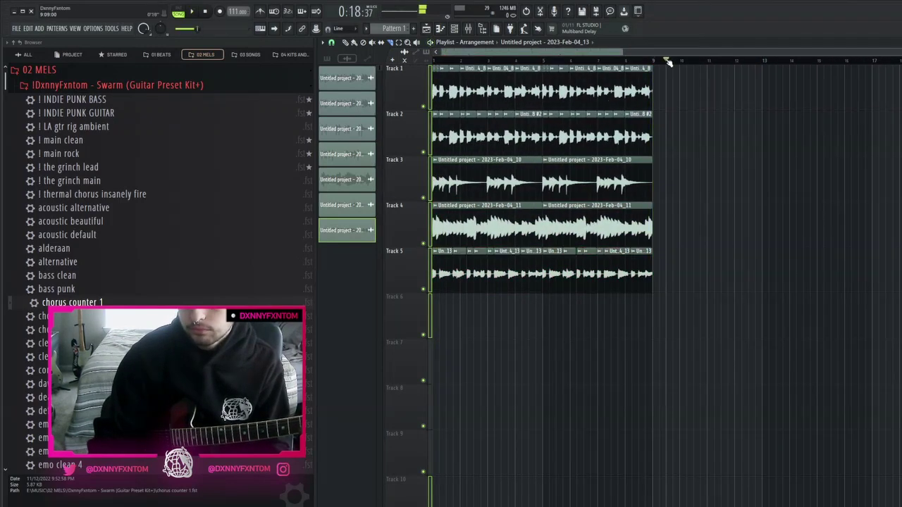
Select bars 1 to 8 across all five tracks as the loop range
scroll(724, 329, down, 1)
drag(622, 61, 399, 127)
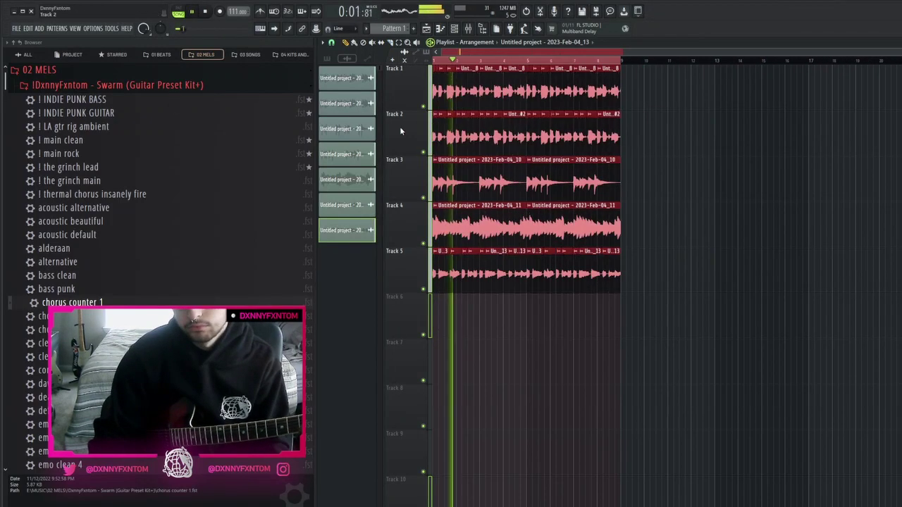
scroll(409, 123, up, 4)
key(space)
Try shifting all selected clips to start at bar 2 with their starts extended slightly earlier, and undo the changes
drag(497, 86, 539, 83)
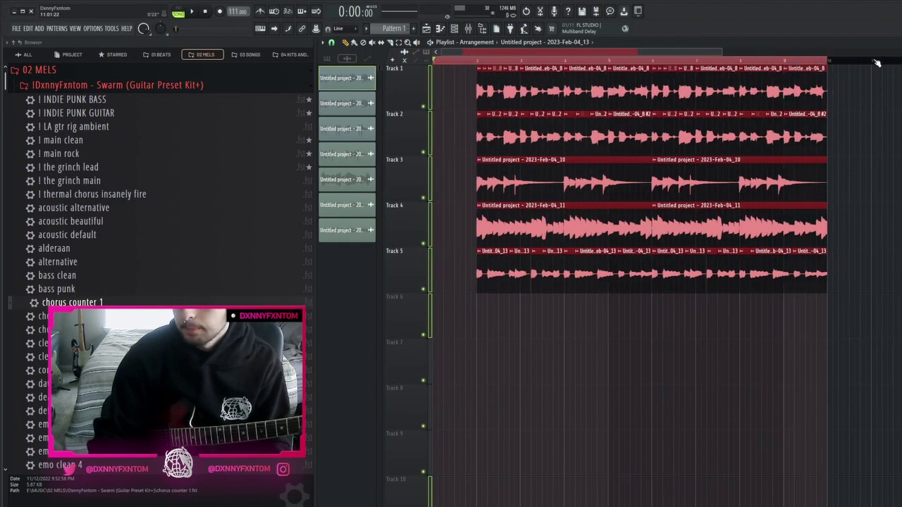
key(ctrl+z)
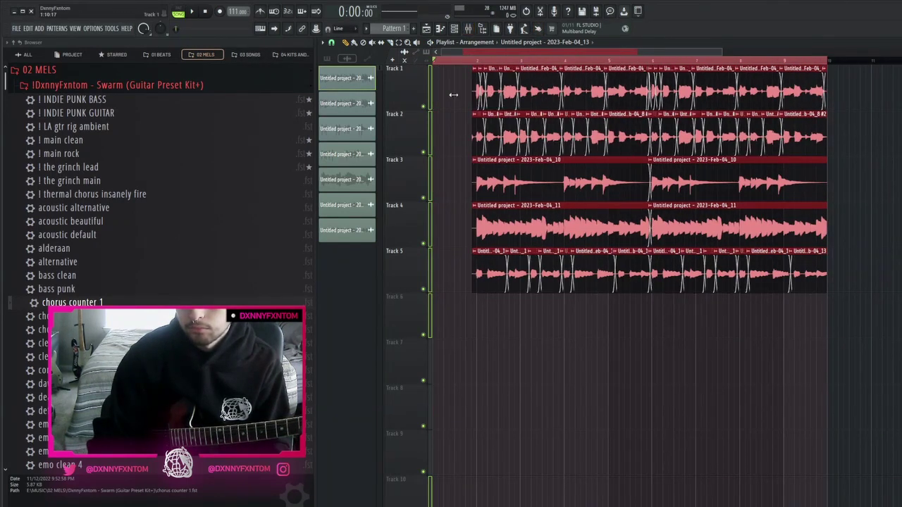
key(ctrl+z)
Solo Insert 1 during playback, add Fruity parametric EQ 2 to it and pull band 1 down to -18 dB
key(space)
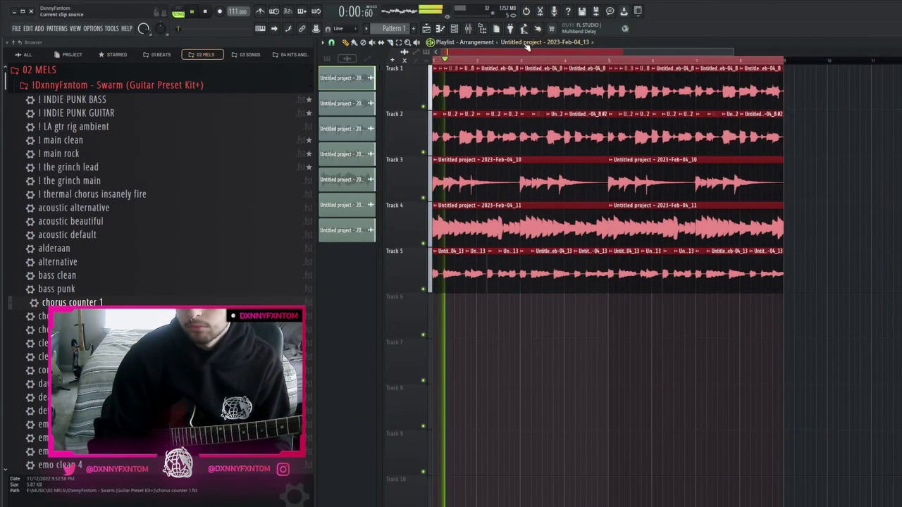
click(455, 30)
click(468, 29)
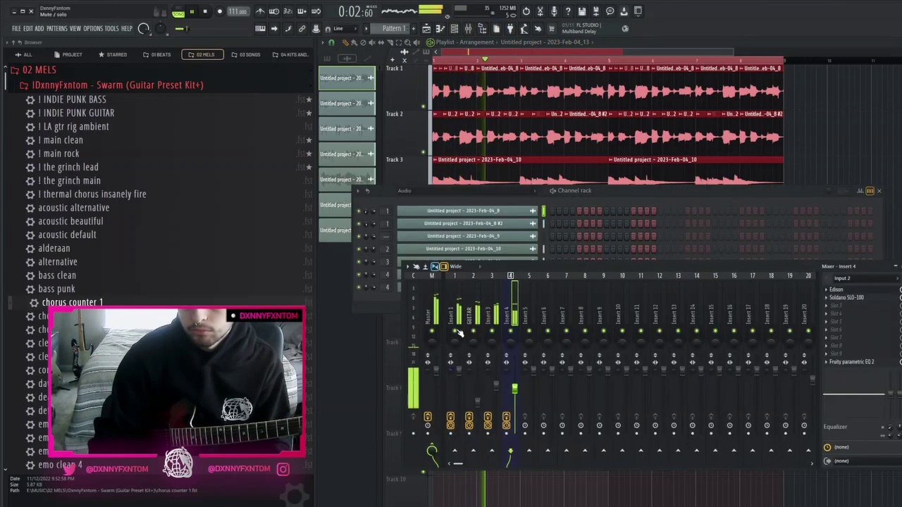
click(879, 314)
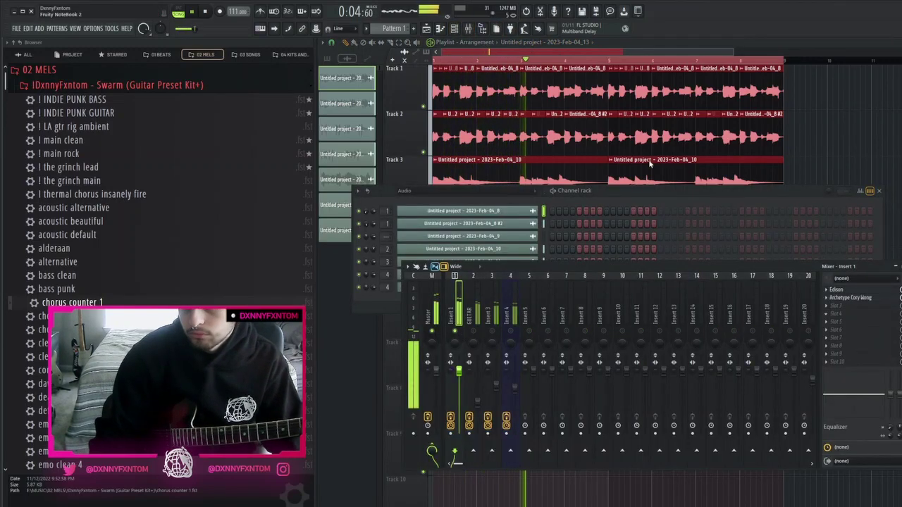
click(584, 187)
drag(437, 230, 443, 279)
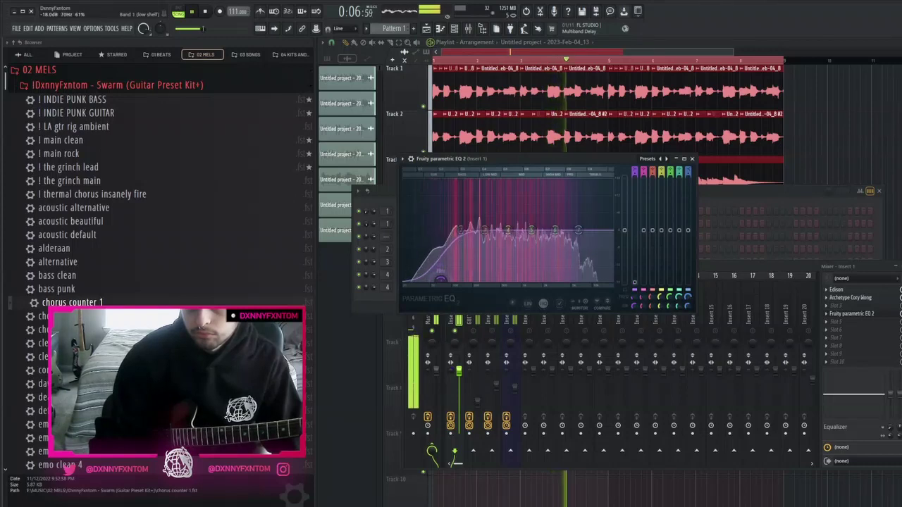
Unmute the GUITAR mixer track and cut its lows in the track equalizer to -18.0 at 131 Hz
click(458, 324)
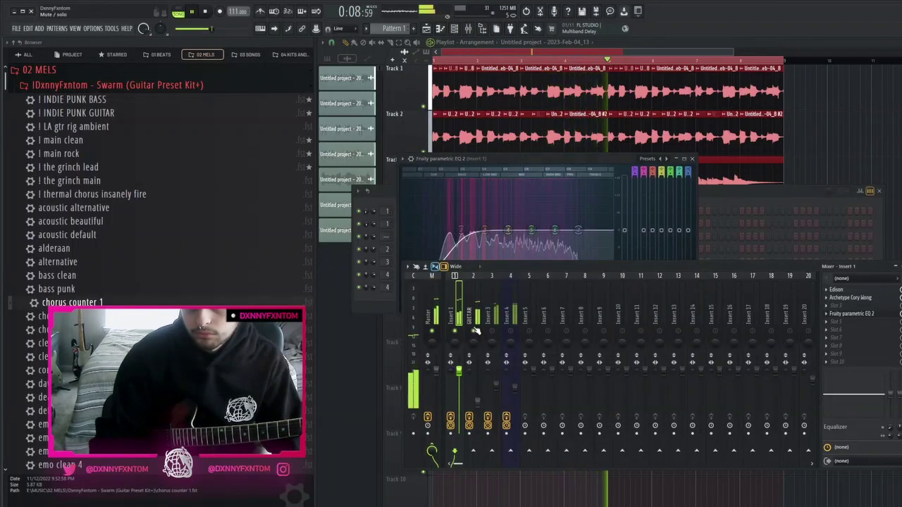
click(474, 310)
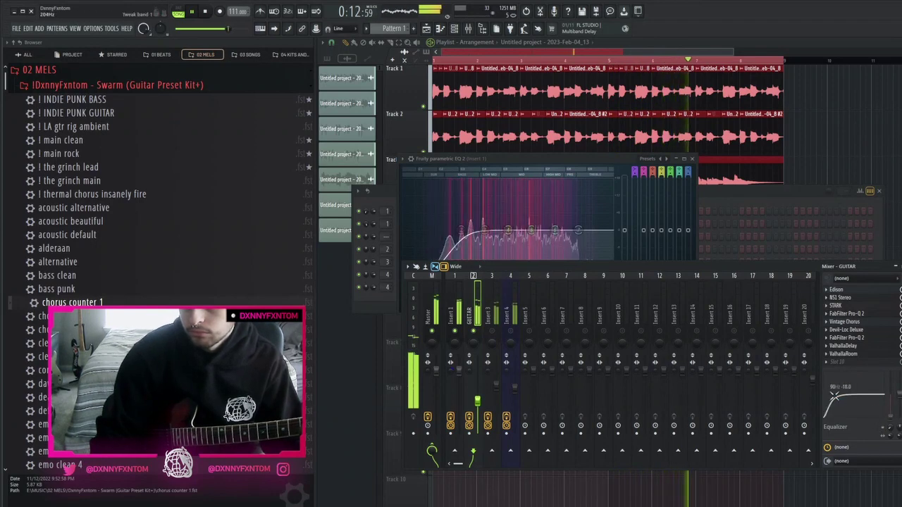
drag(880, 398, 842, 414)
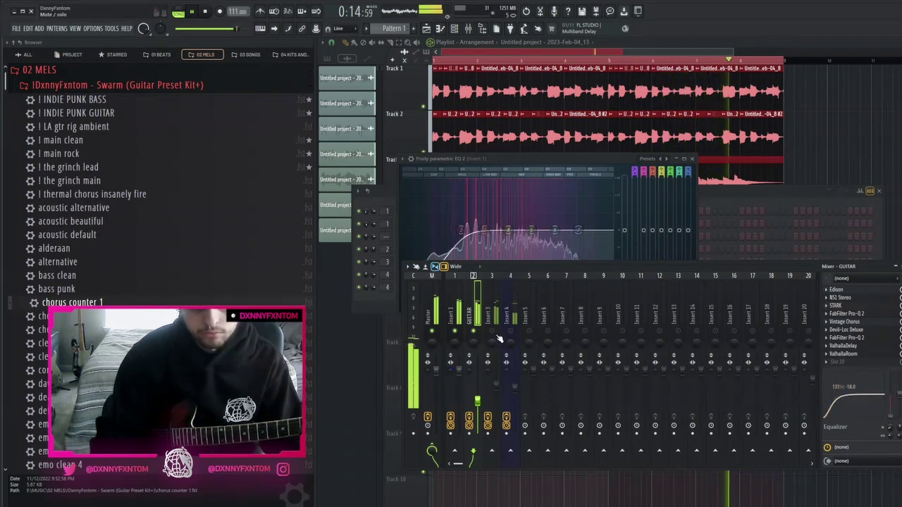
Unmute Insert 3, add Ghz CanOpener Studio 3 to it and audition its presets, choosing Wide Soundfield
click(491, 391)
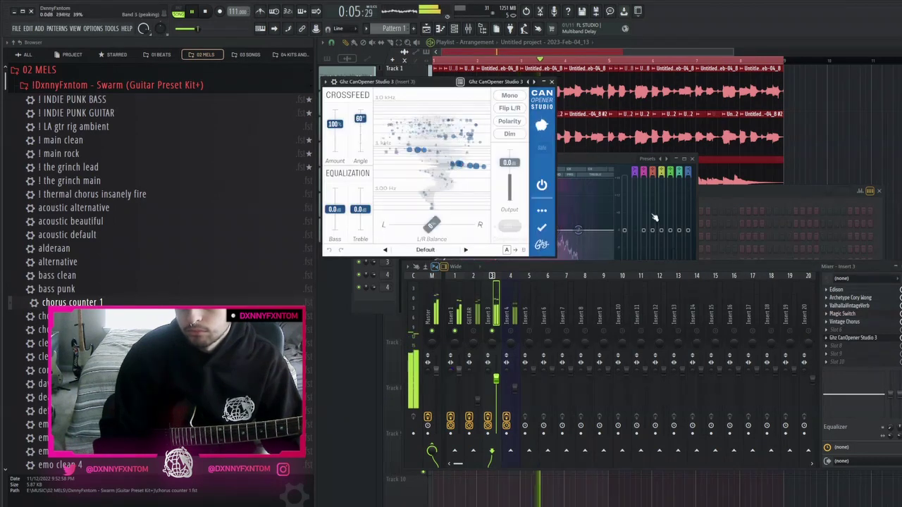
click(458, 250)
click(465, 250)
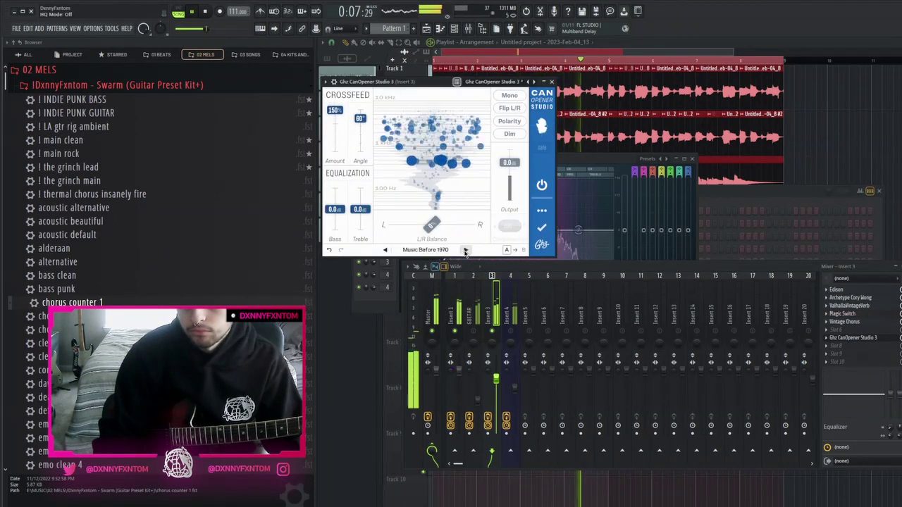
click(465, 250)
click(465, 250)
click(464, 250)
click(386, 250)
click(386, 251)
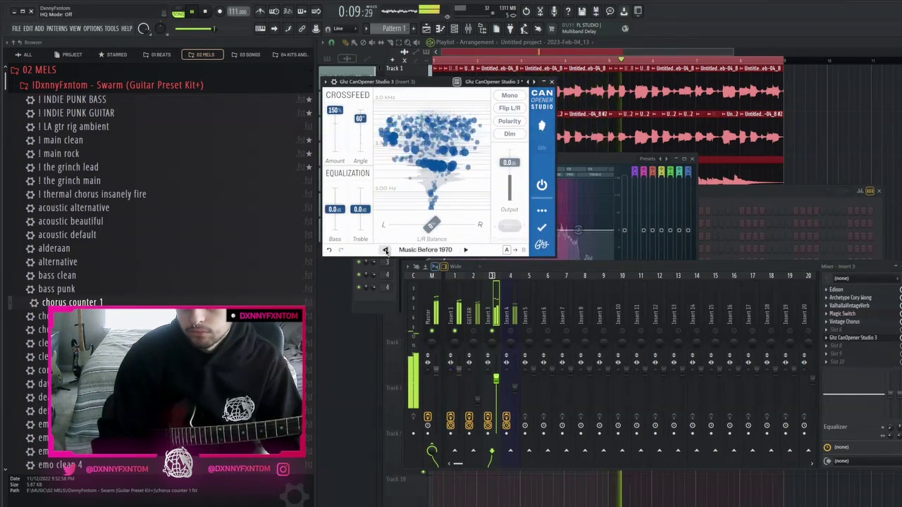
click(467, 250)
click(468, 250)
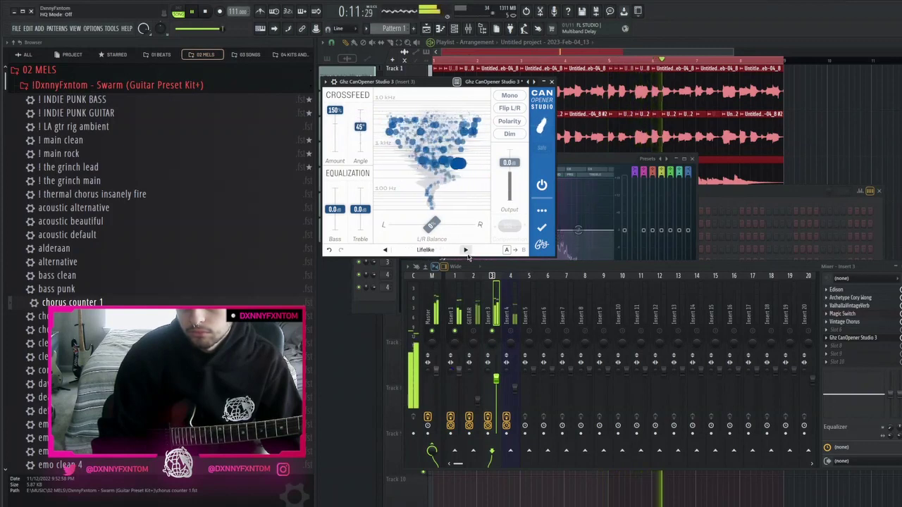
click(465, 250)
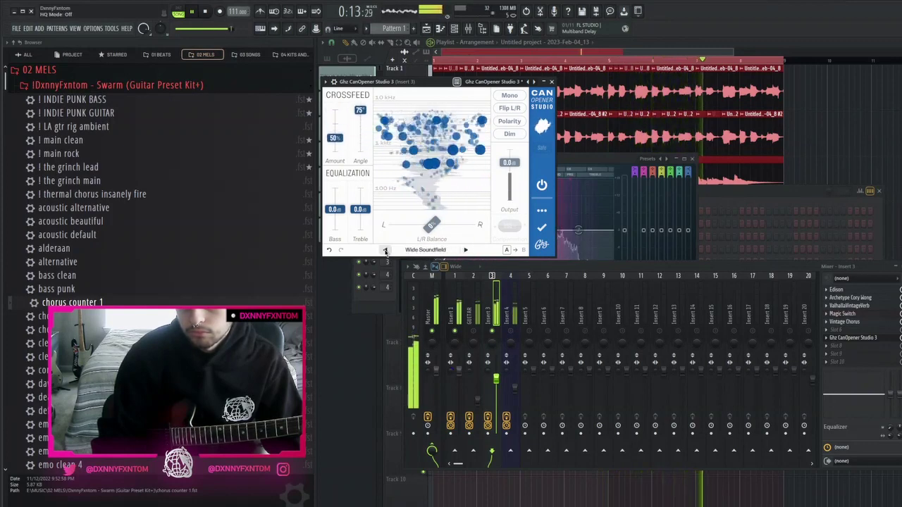
Unmute Insert 4 and raise the Insert 3 fader to rebalance the guitar layers
click(510, 331)
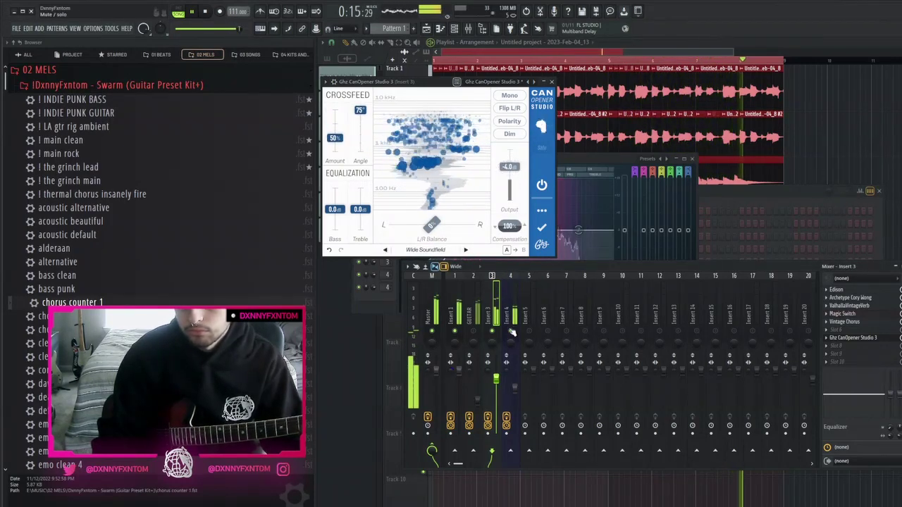
drag(497, 379, 496, 372)
click(514, 387)
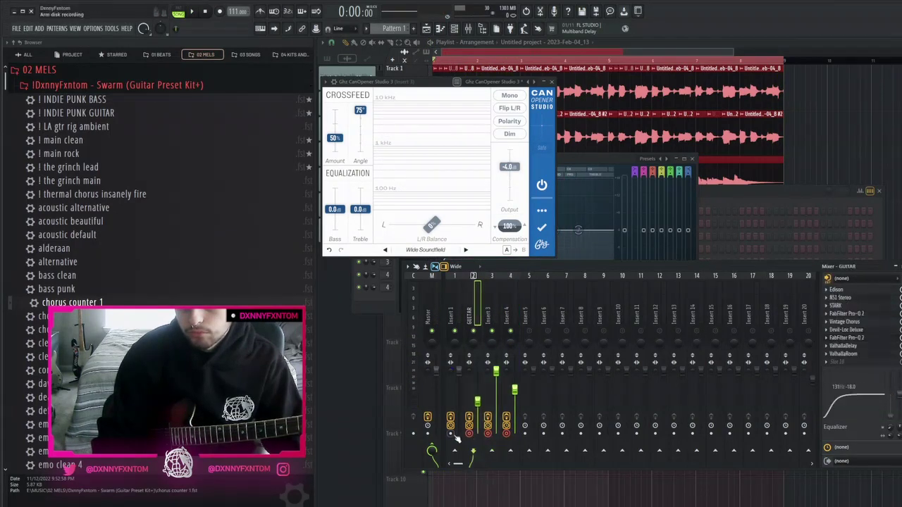
Shift the arrangement to bar 2 and render the Insert 1, GUITAR, Insert 3 and Insert 4 mixer tracks to audio for bars 1 to 11
click(534, 493)
drag(495, 88, 519, 88)
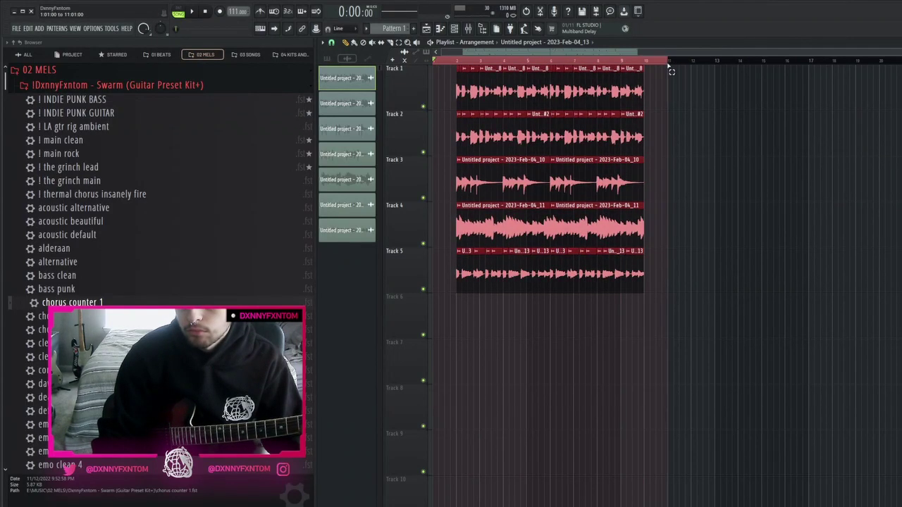
click(467, 28)
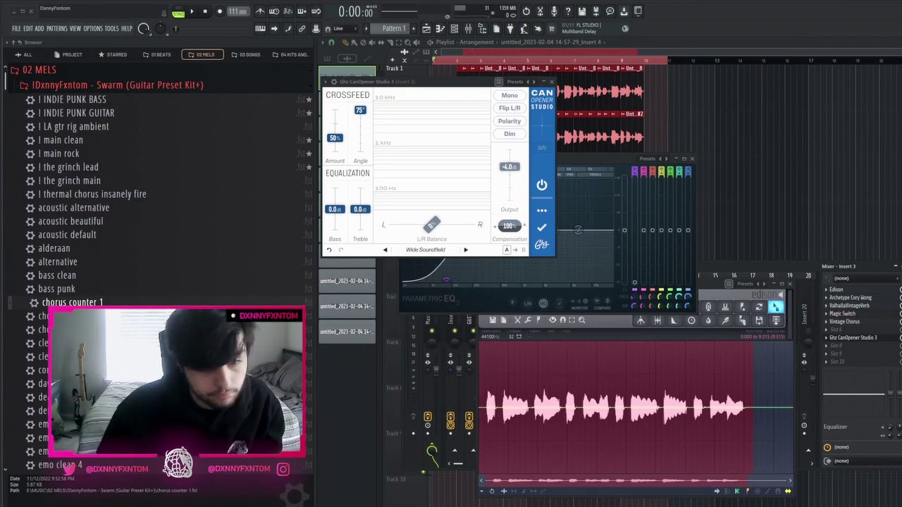
click(869, 118)
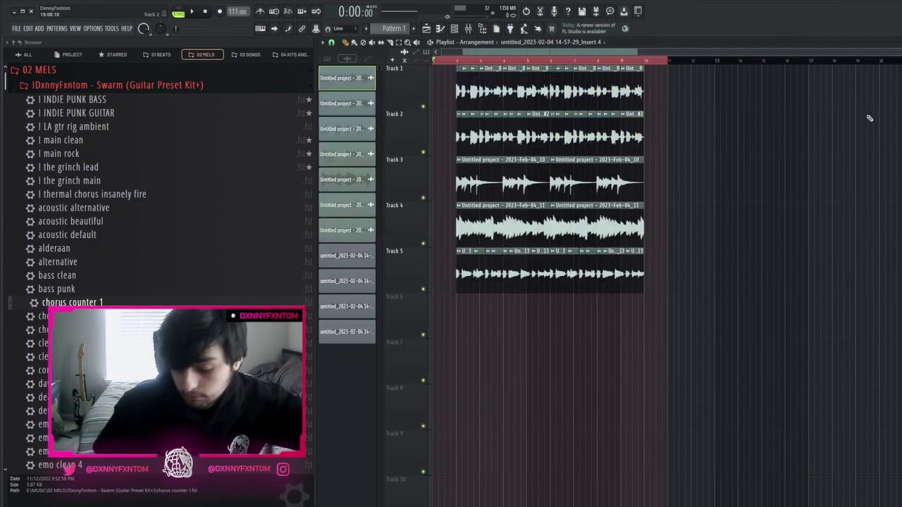
Place the four rendered stems on tracks 6 to 9 and mute the original guitar clips on tracks 1 to 5
shift+click(339, 259)
drag(341, 274, 438, 303)
click(424, 289)
click(424, 244)
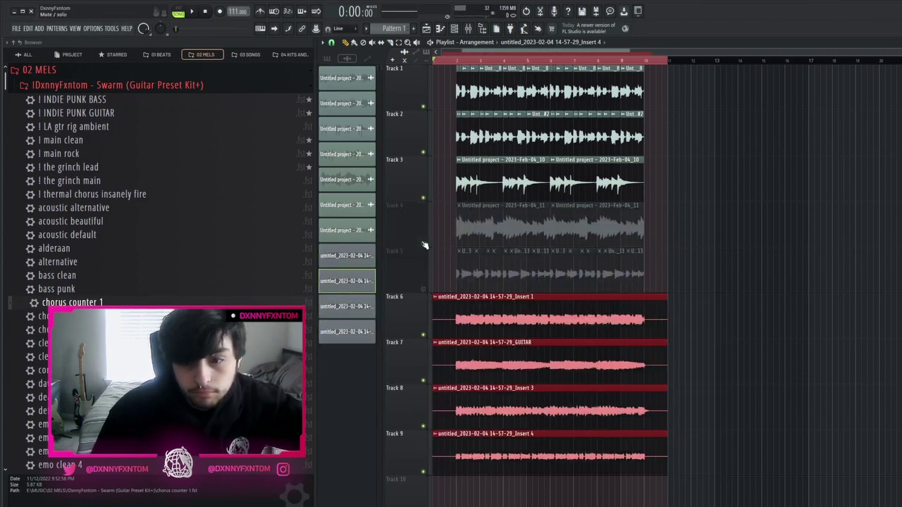
click(423, 198)
click(423, 152)
click(423, 107)
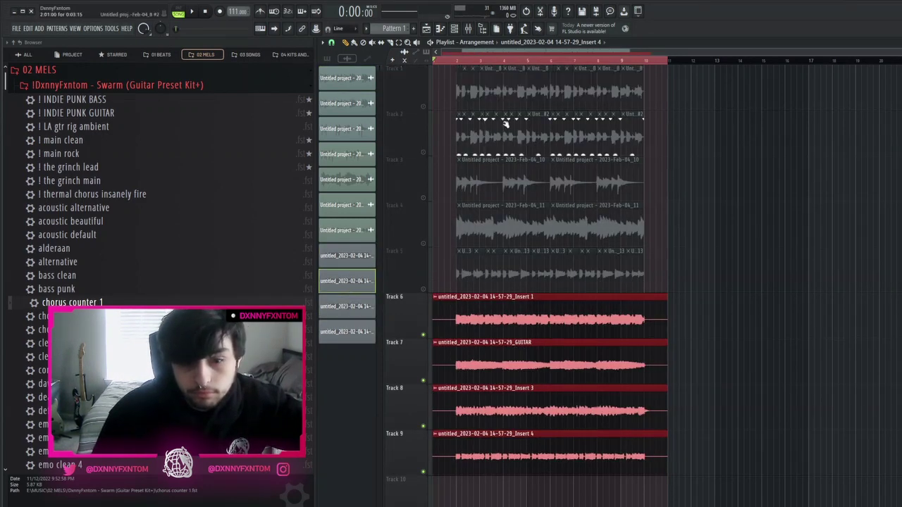
Slice the empty first bar off the stems on tracks 6 to 9 and move them to start at bar 1
scroll(478, 229, down, 3)
click(458, 325)
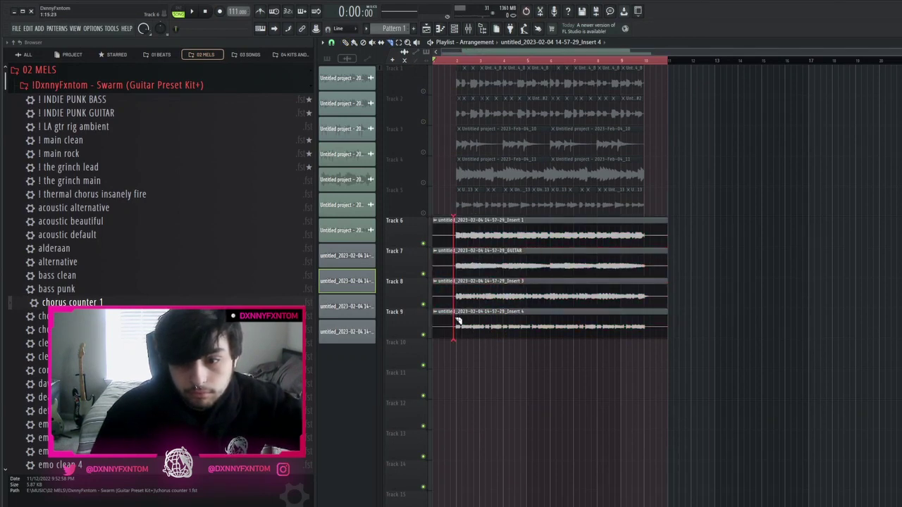
drag(458, 321, 456, 220)
key(space)
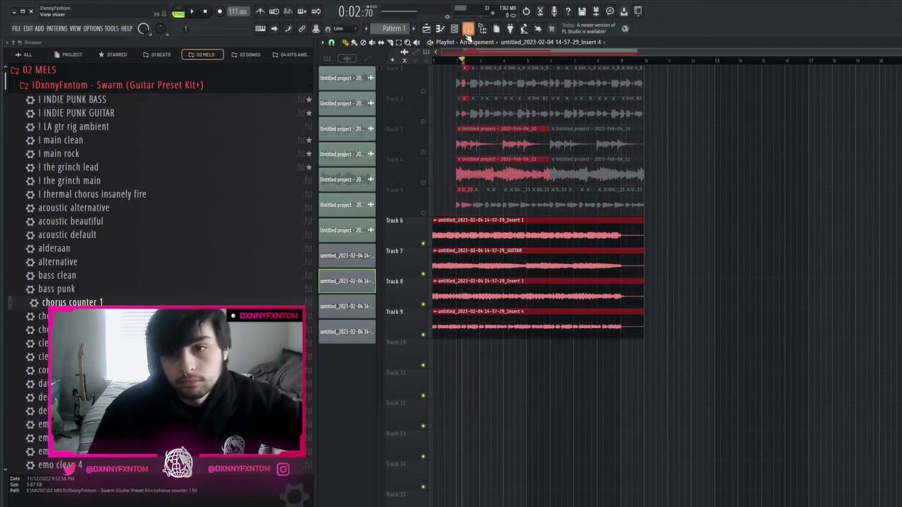
click(468, 30)
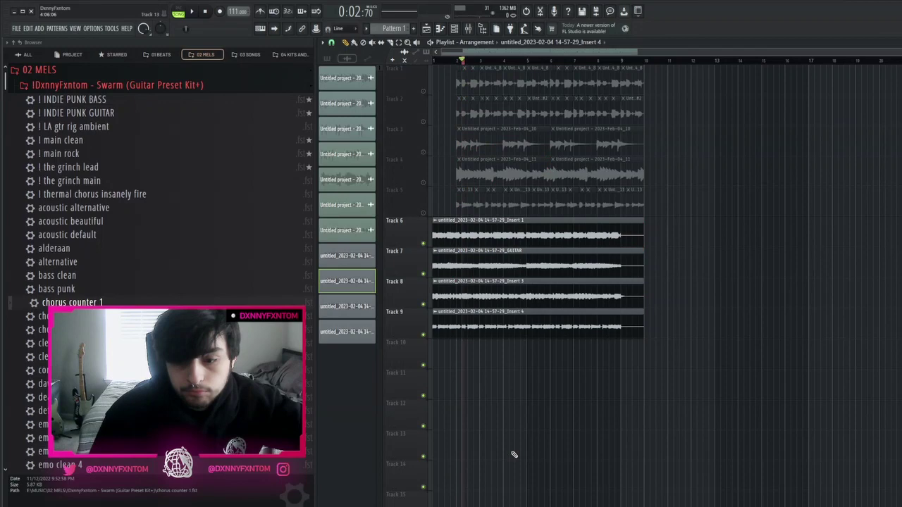
Select the four stems on tracks 6 to 9 and duplicate them directly after the first section
scroll(538, 241, down, 3)
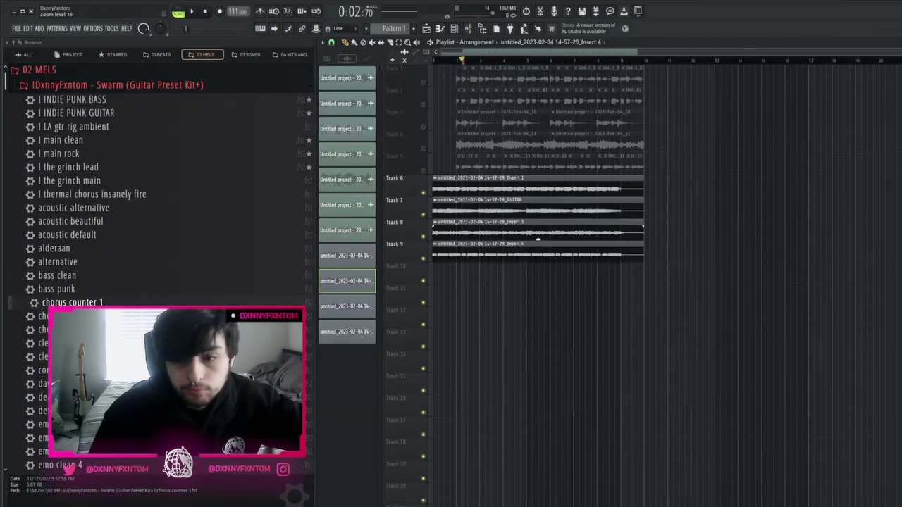
click(491, 170)
key(space)
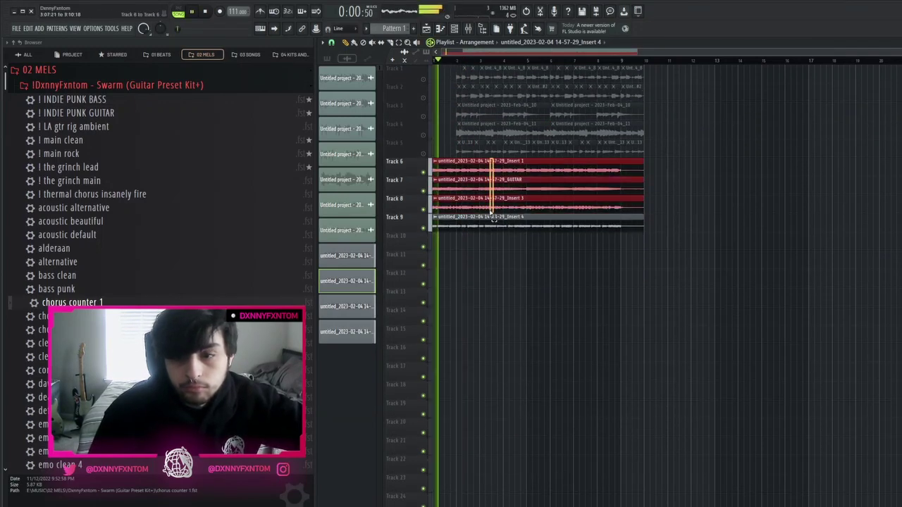
key(ctrl+b)
Delete the Insert 4 and Insert 3 stems from the first section, keeping Insert 1 and GUITAR
right_click(491, 222)
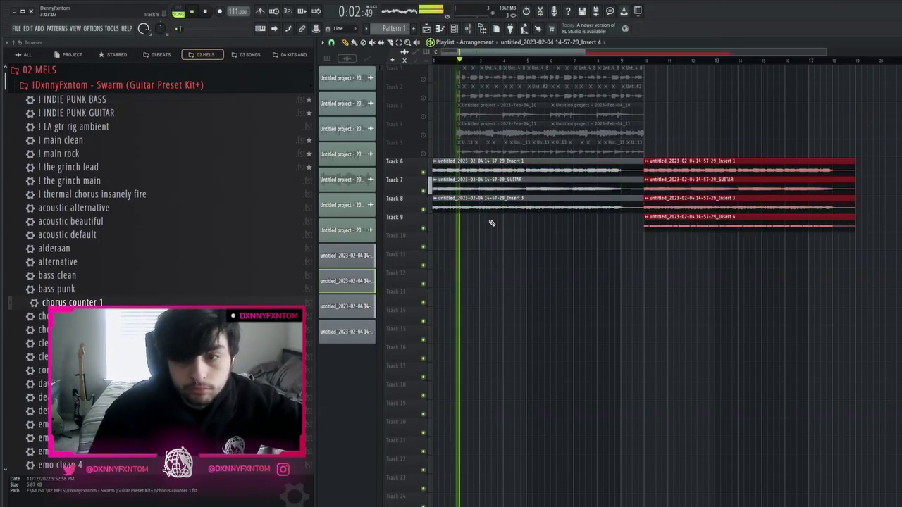
right_click(485, 208)
key(ctrl+z)
ctrl+click(537, 229)
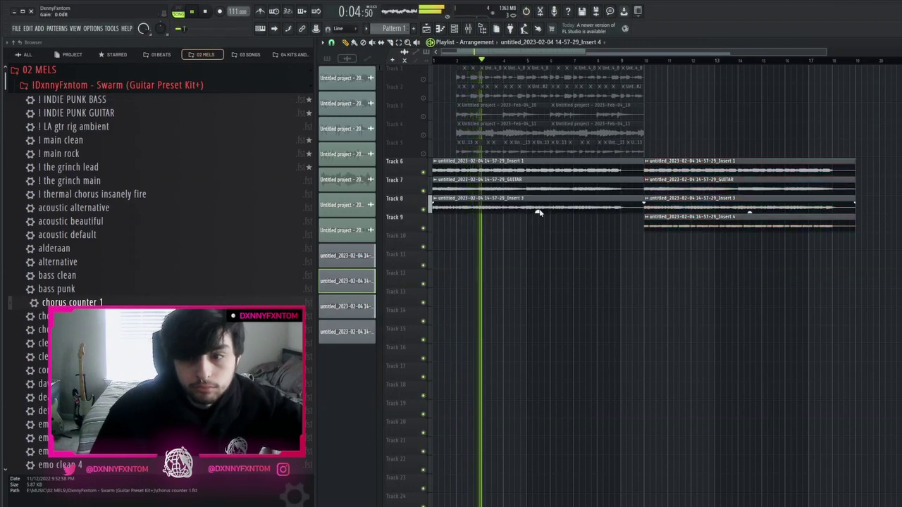
alt+right_click(507, 202)
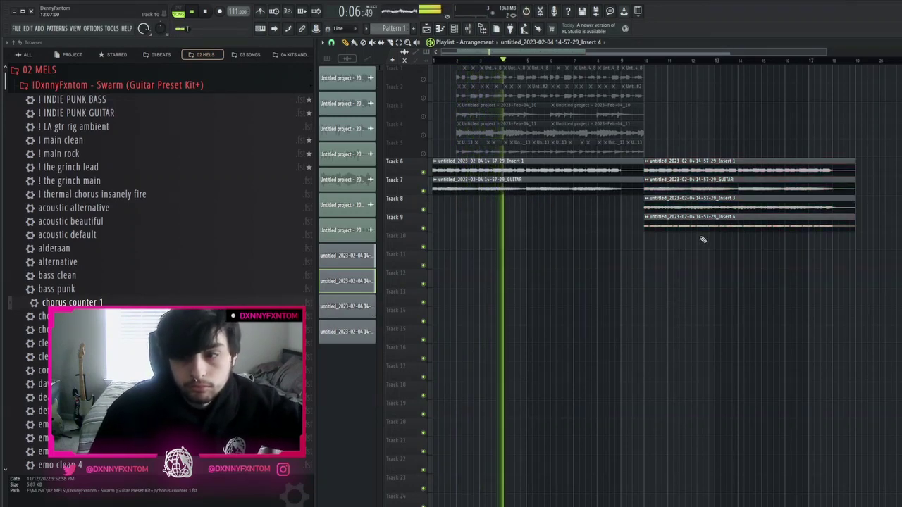
Try a first section with the Insert 3 and Insert 4 stems in place of the GUITAR stem
drag(697, 226, 333, 224)
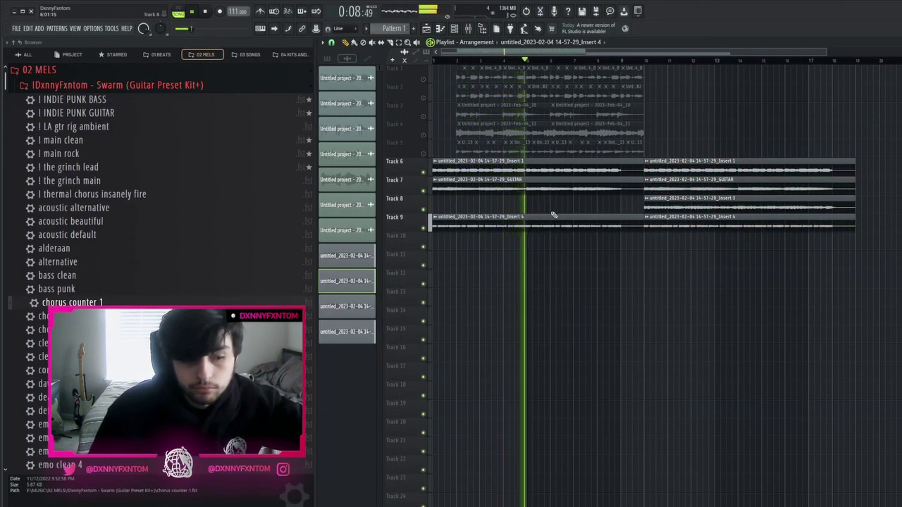
right_click(548, 188)
drag(697, 196, 539, 211)
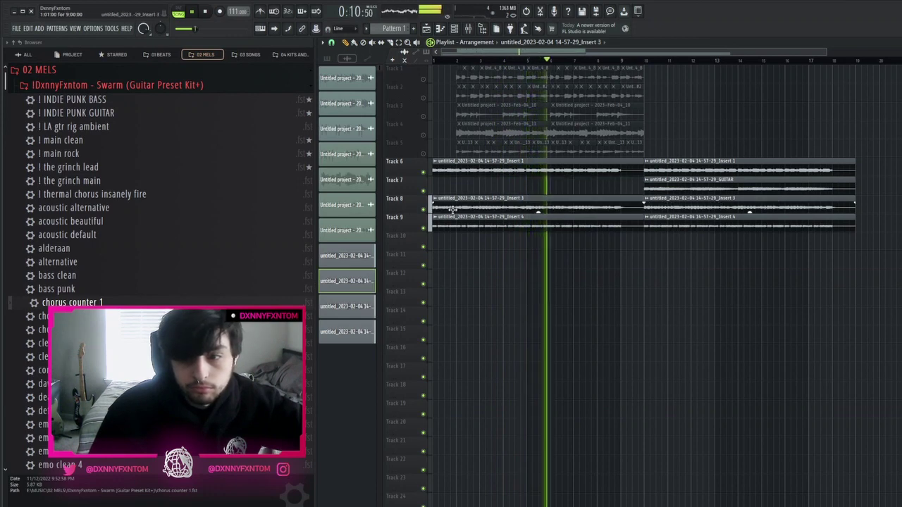
key(ctrl+alt+z)
key(ctrl+alt+z)
key(ctrl+alt+z)
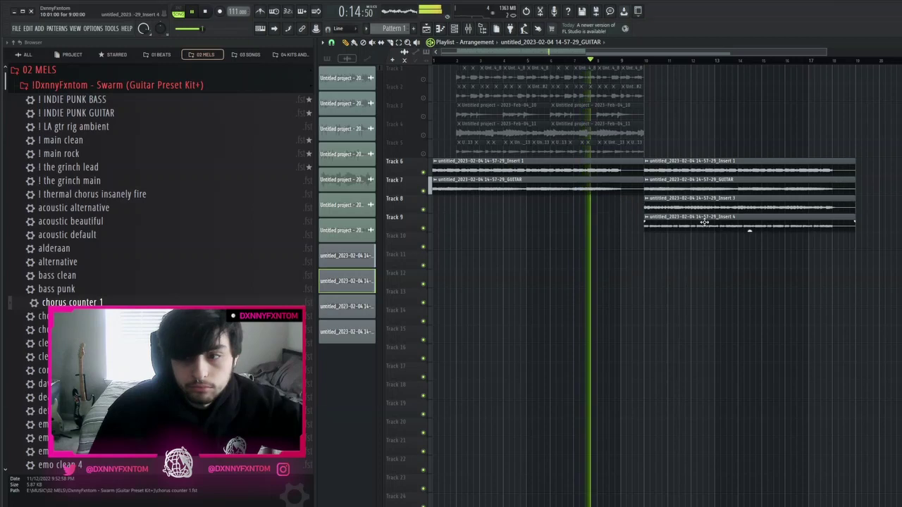
Drop GUITAR from the second section and move its Insert 1, Insert 3 and Insert 4 stems to bar 9 on tracks 8, 10 and 11
drag(705, 221, 608, 226)
right_click(608, 226)
ctrl+drag(709, 257, 698, 170)
drag(698, 190, 674, 225)
right_click(677, 225)
scroll(679, 225, down, 2)
drag(677, 317, 674, 177)
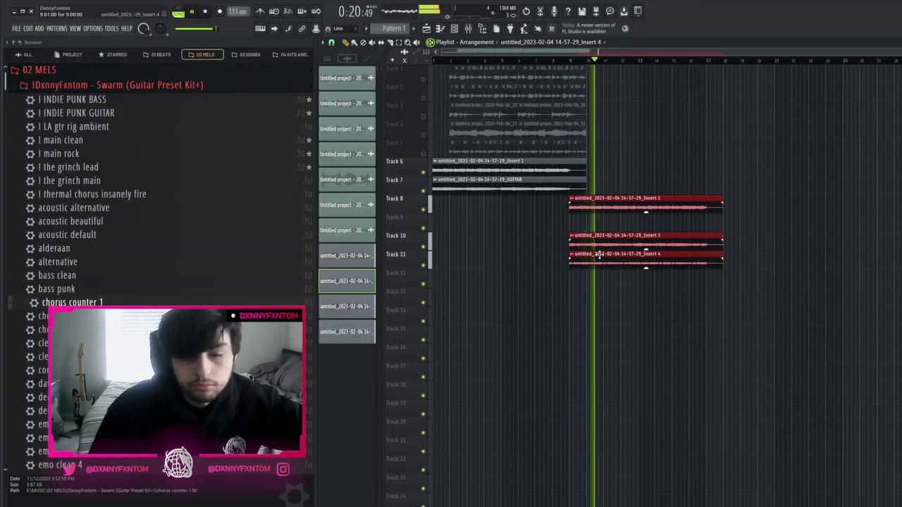
Repeat the second section's stems after bar 18, add a GUITAR copy on track 9, and duplicate the full set three more times
key(ctrl+b)
shift+drag(508, 188, 799, 229)
ctrl+drag(795, 184, 787, 298)
key(ctrl+b)
key(ctrl+b)
key(ctrl+b)
scroll(694, 197, down, 2)
Delete the surplus stems from the repeats so Insert 1, GUITAR, Insert 3 and Insert 4 each play alone in turn
ctrl+drag(610, 177, 900, 379)
ctrl+shift+click(599, 206)
ctrl+shift+click(686, 223)
ctrl+shift+click(782, 244)
ctrl+shift+click(847, 259)
key(Delete)
scroll(847, 258, down, 1)
Render the whole arrangement from the Master mixer track to audio and place the resulting clip on track 14 at bar 1
key(ctrl+a)
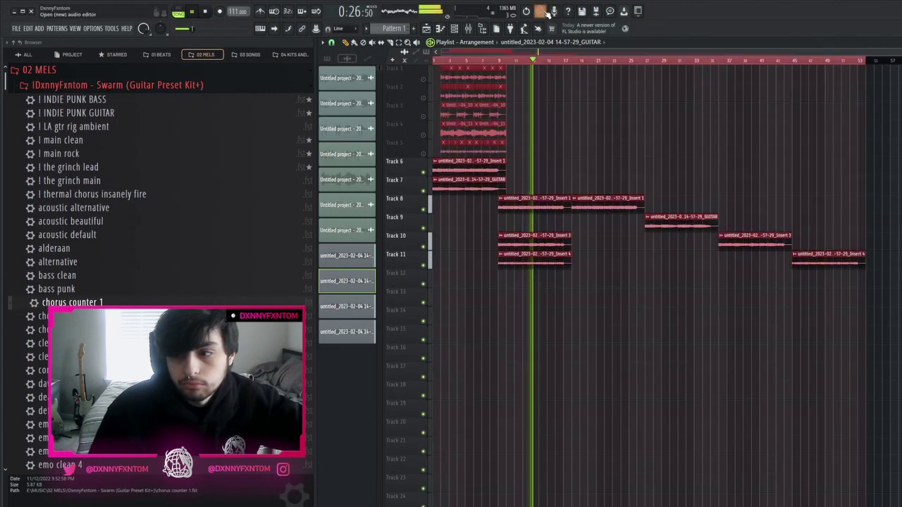
key(space)
key(F9)
click(431, 439)
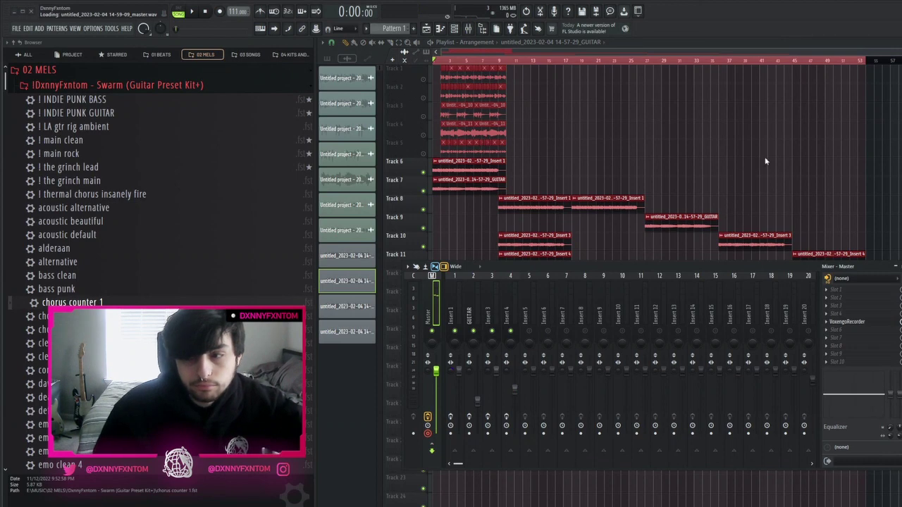
key(F9)
click(436, 317)
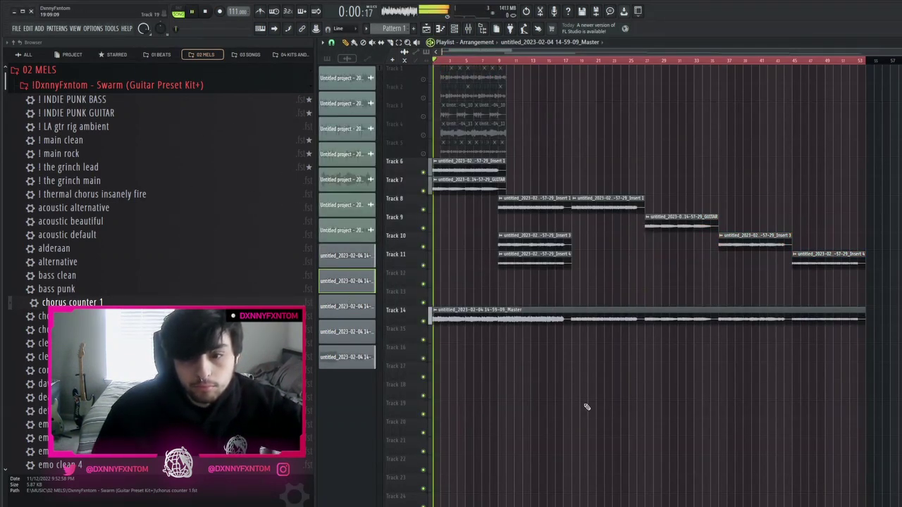
Play back the arrangement, solo track 14 and play the Master render on its own
click(36, 262)
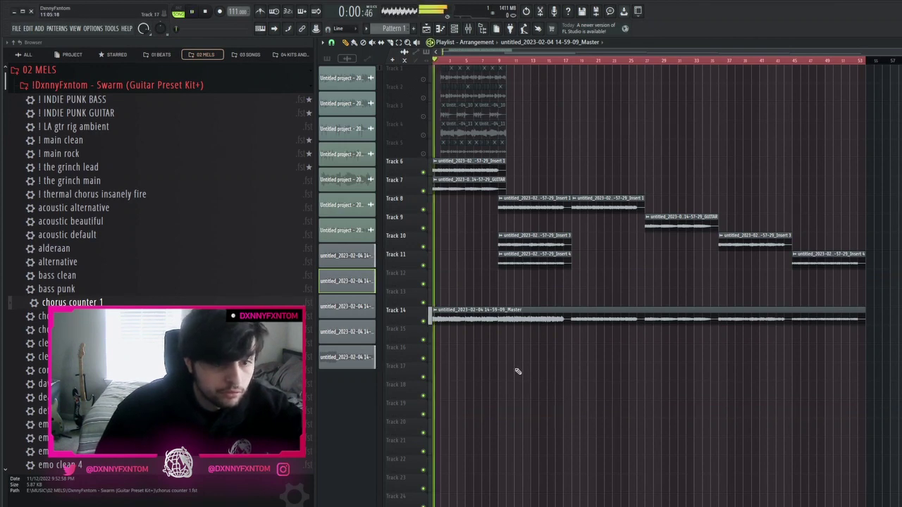
key(space)
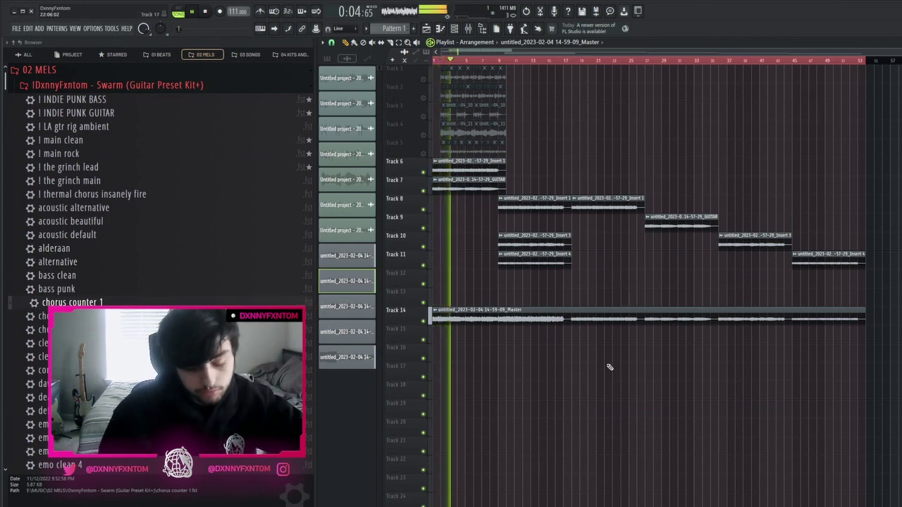
key(space)
right_click(423, 321)
key(space)
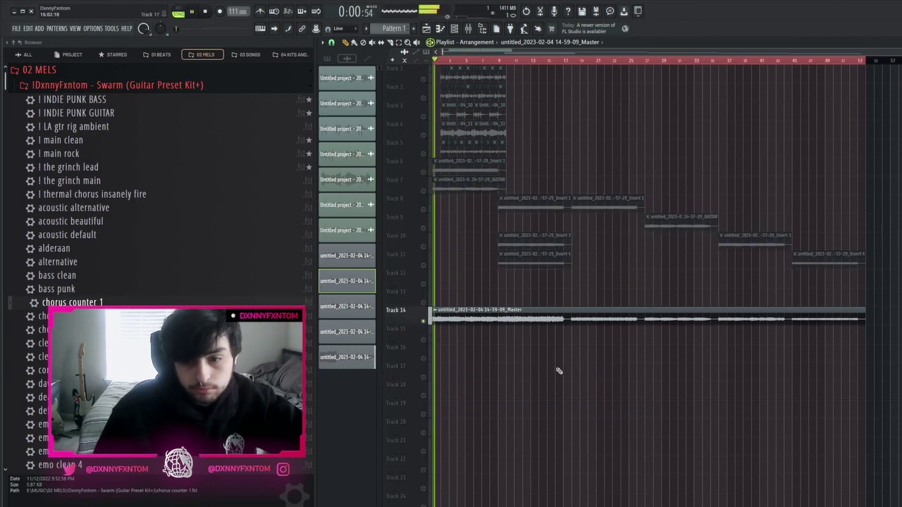
Turn on Normalize for the rendered Master audio clip on track 14 and close its settings
double_click(537, 321)
click(515, 236)
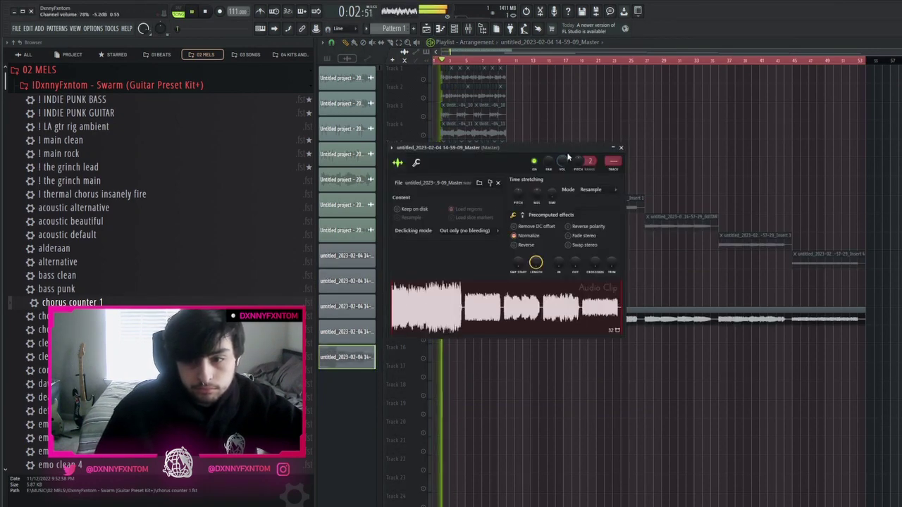
click(621, 148)
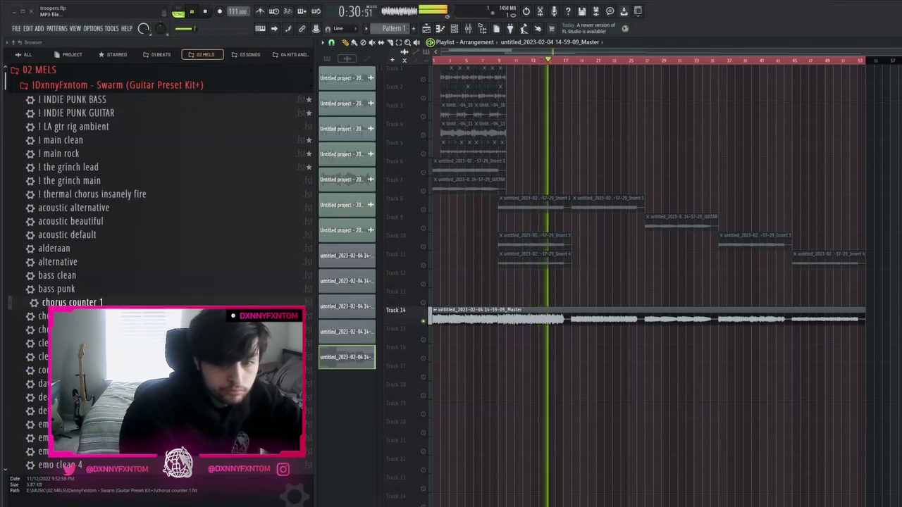
Stop playback and start a new empty project
key(space)
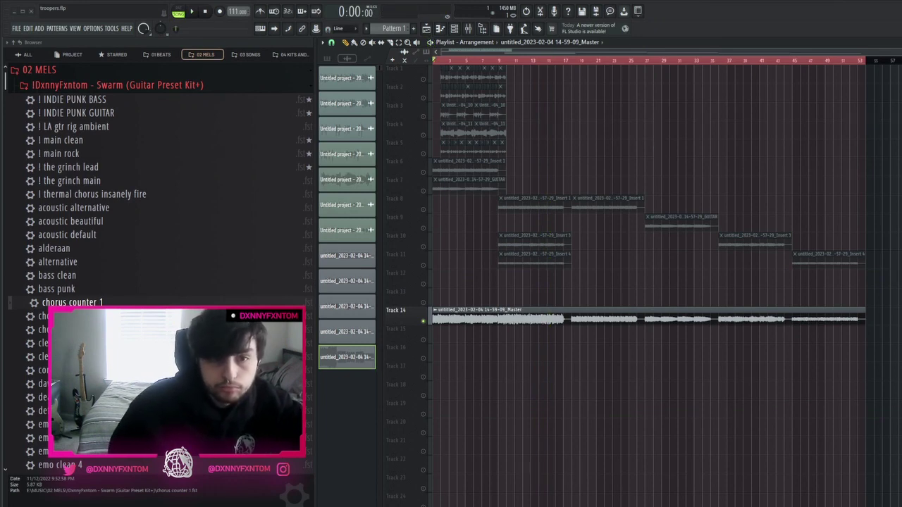
click(19, 32)
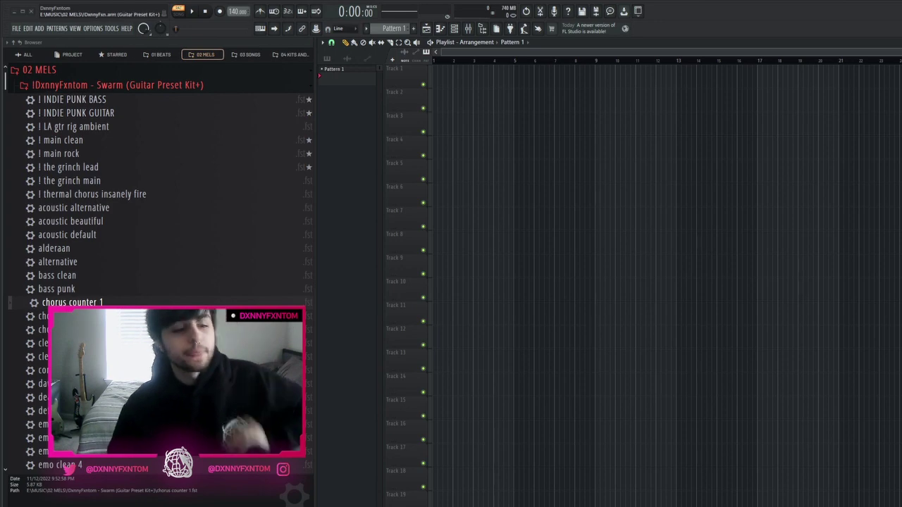
scroll(169, 141, down, 15)
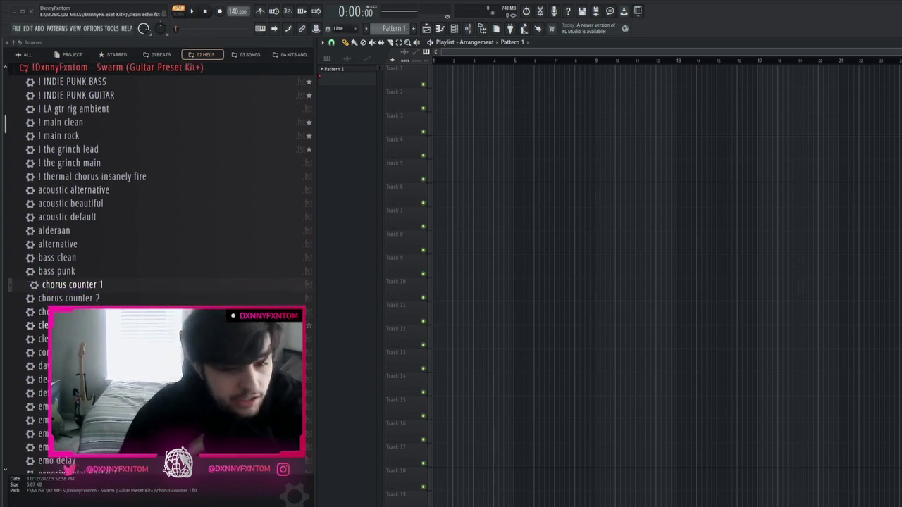
scroll(169, 102, up, 13)
click(71, 139)
scroll(71, 139, up, 3)
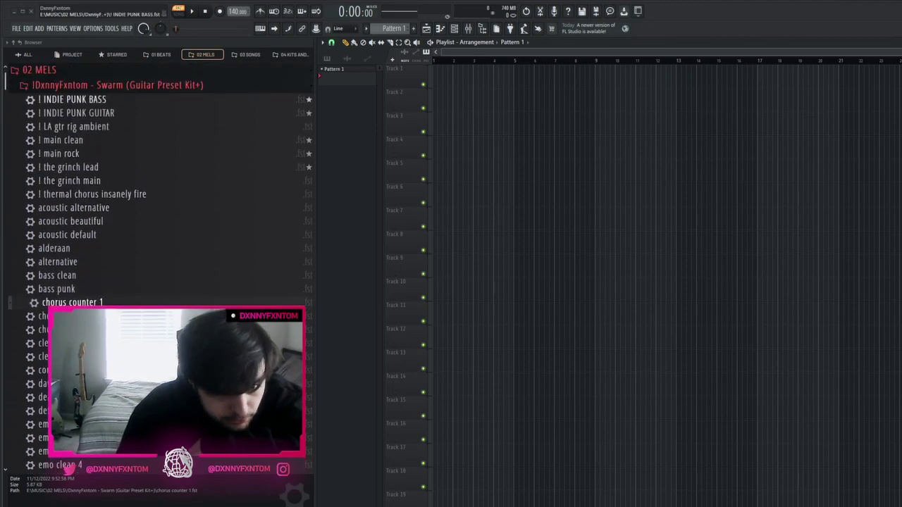